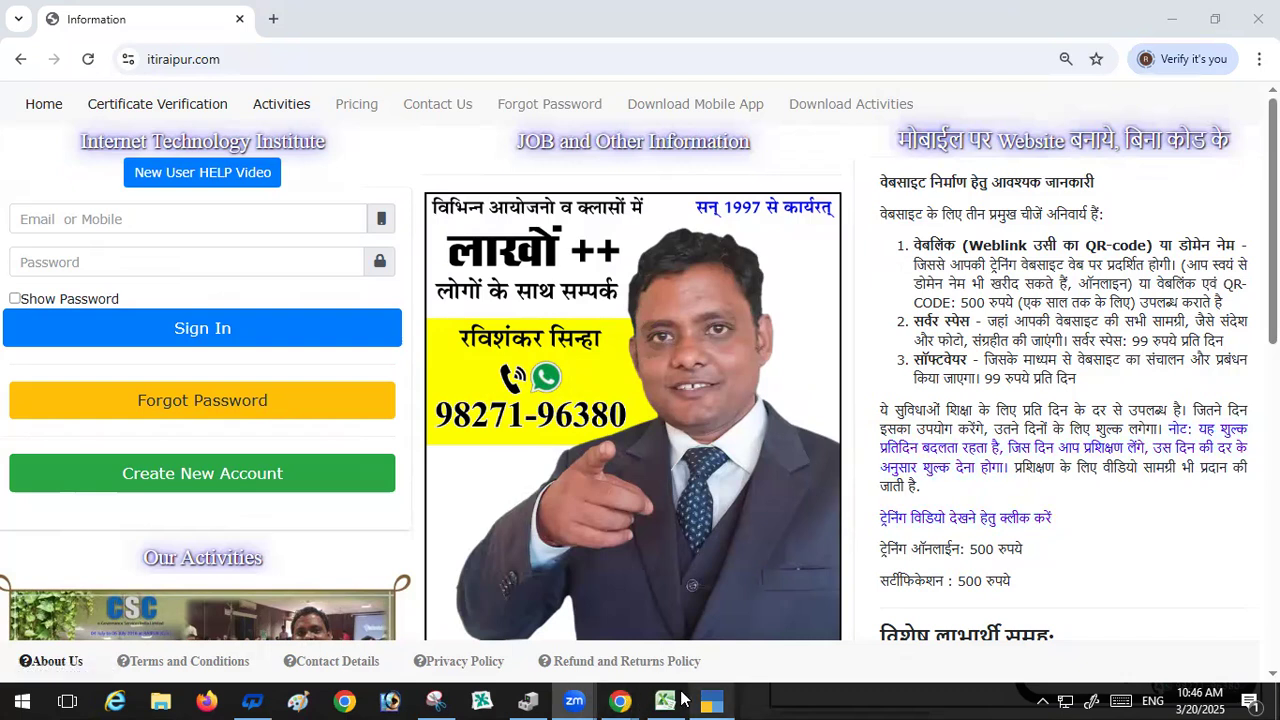
# Step: Switch to Excel, zoom in on the blank sheet, and enter the heading Raw Material in cell A1
pyautogui.click(665, 700)
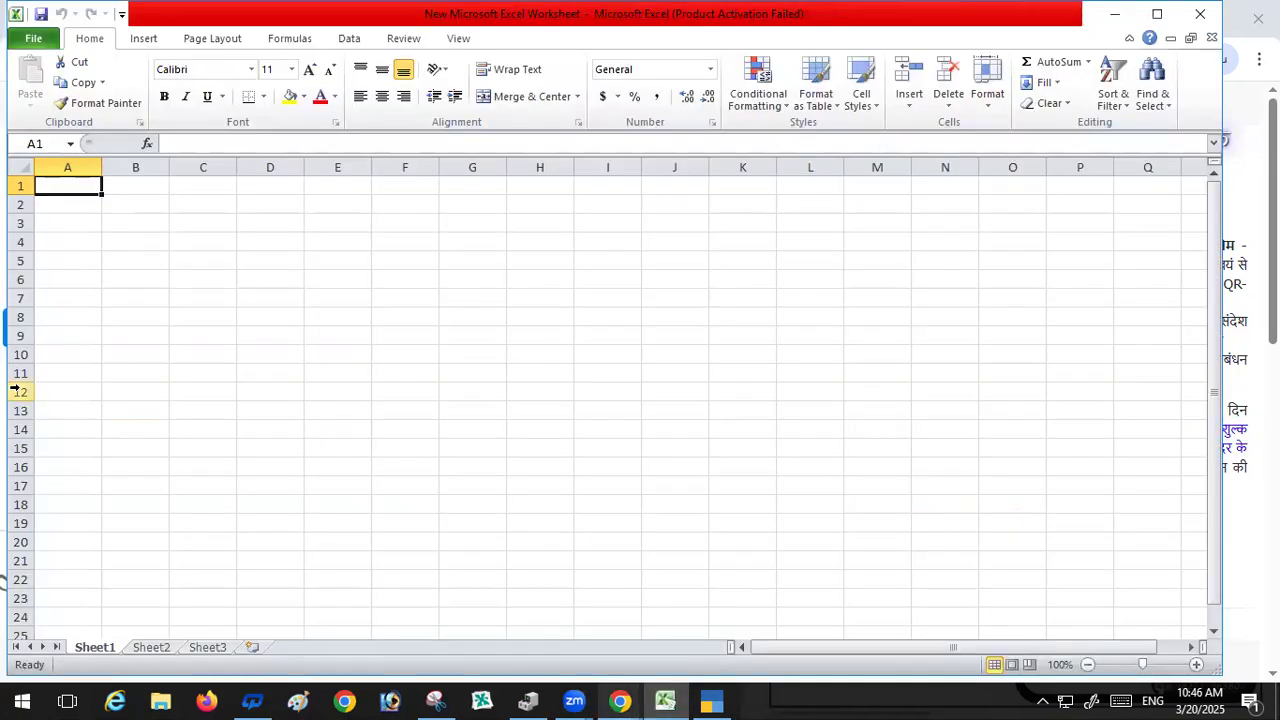
pyautogui.scroll(11, 14, 388)
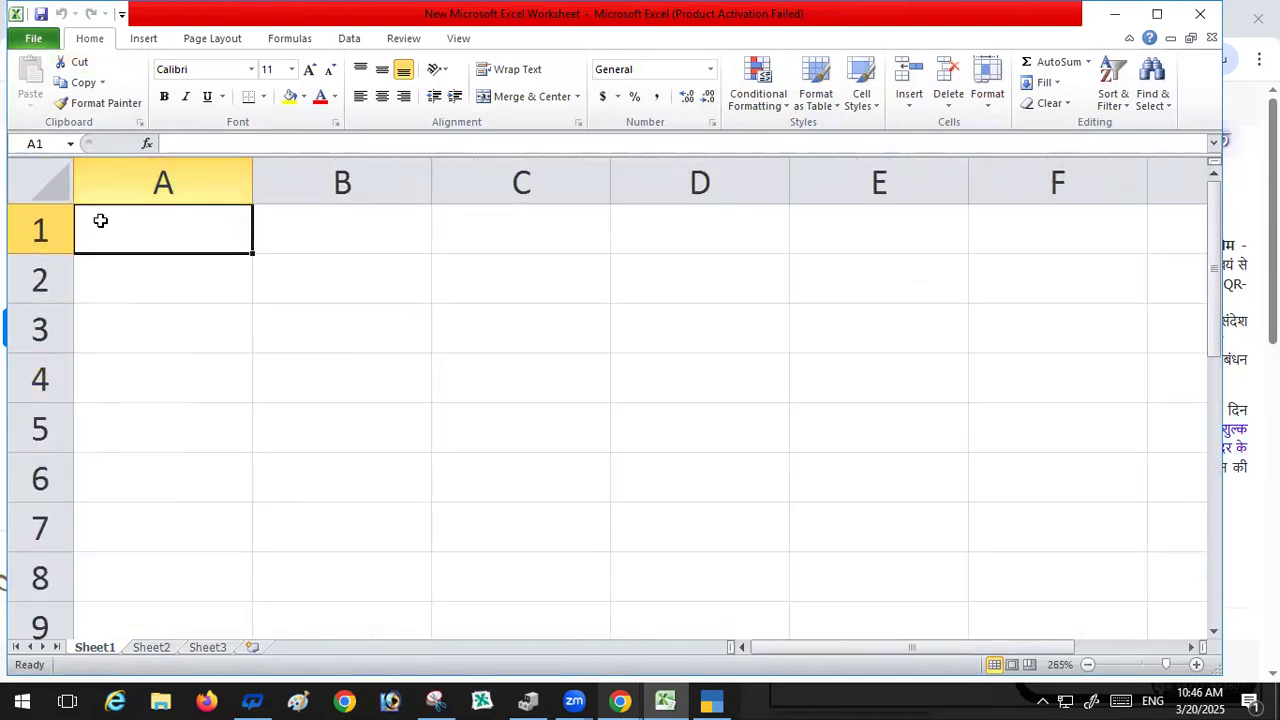
pyautogui.press('Delete')
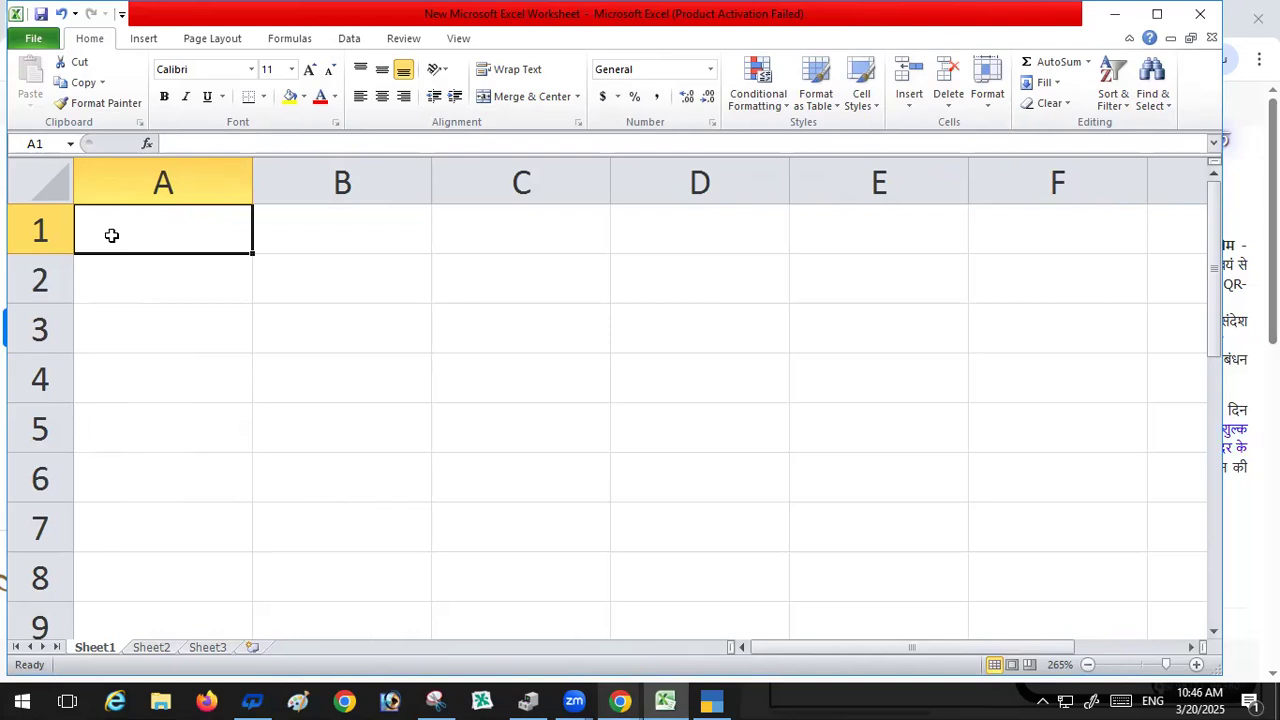
pyautogui.write('Raw')
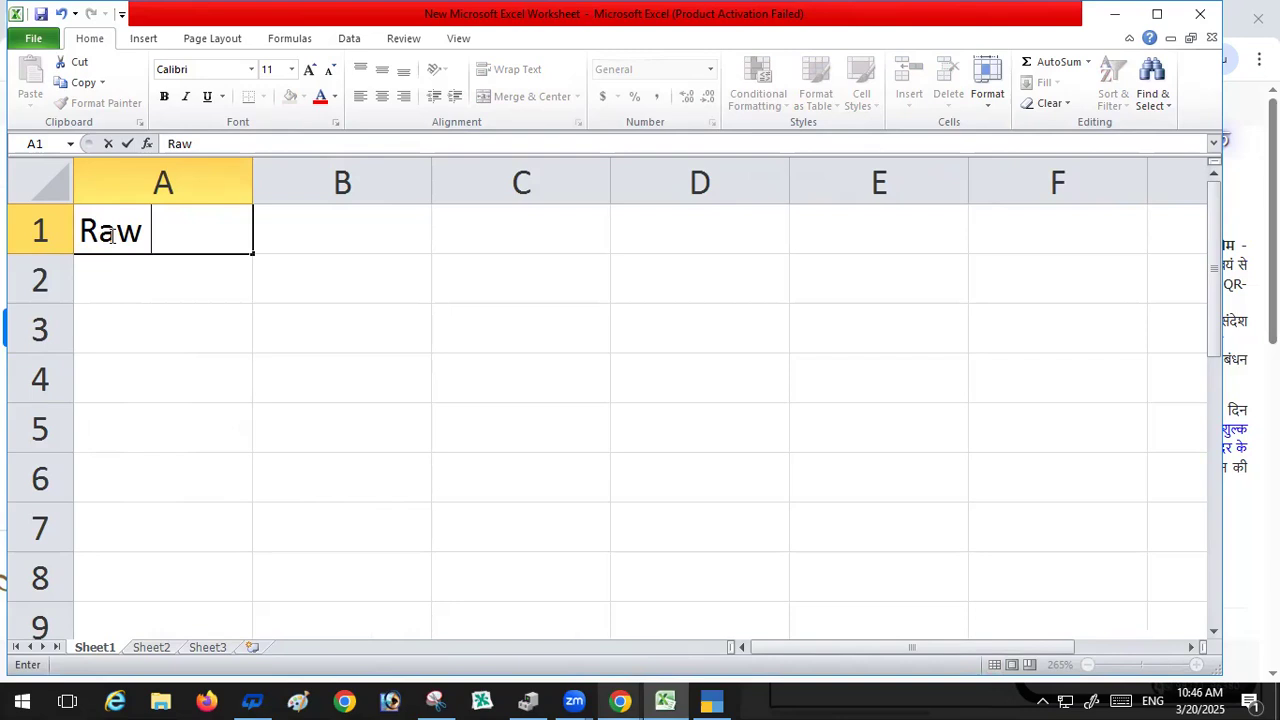
pyautogui.write(' Mate')
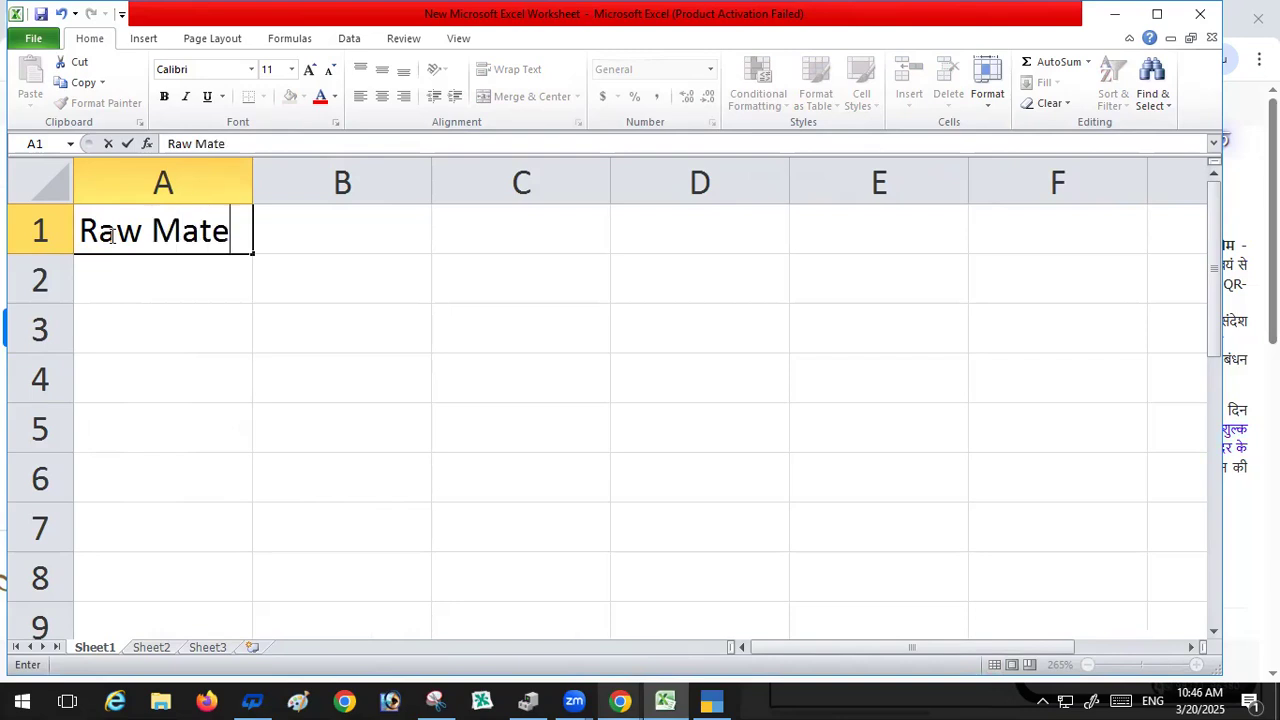
pyautogui.write('rial')
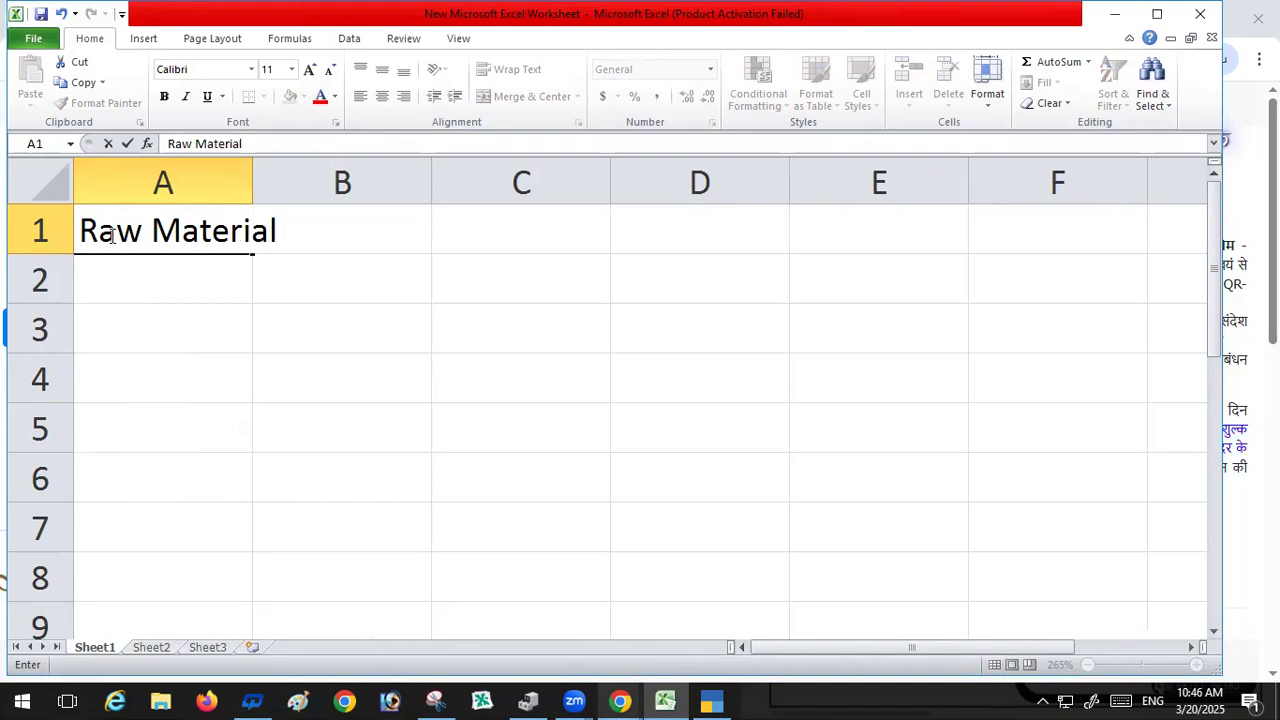
pyautogui.press('Return')
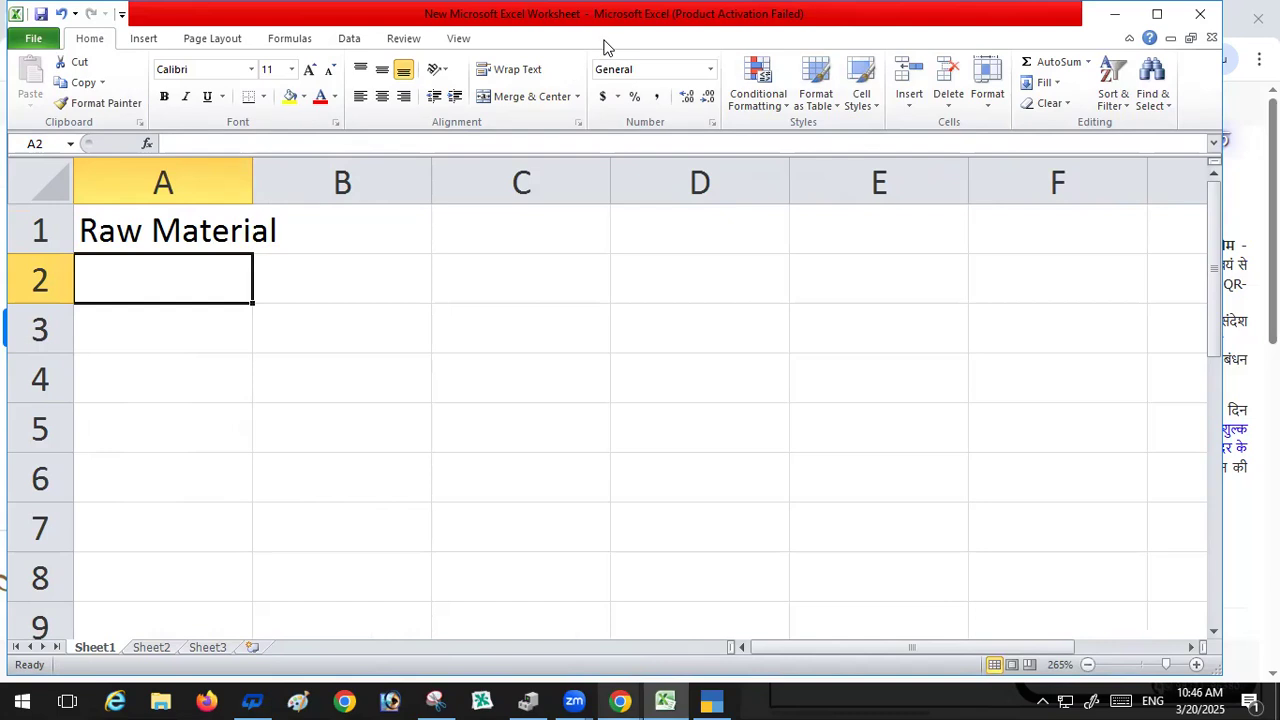
# Step: Widen column A slightly and enter the items Patti in A2 and Rad in A3
pyautogui.moveTo(250, 177); pyautogui.dragTo(287, 177)
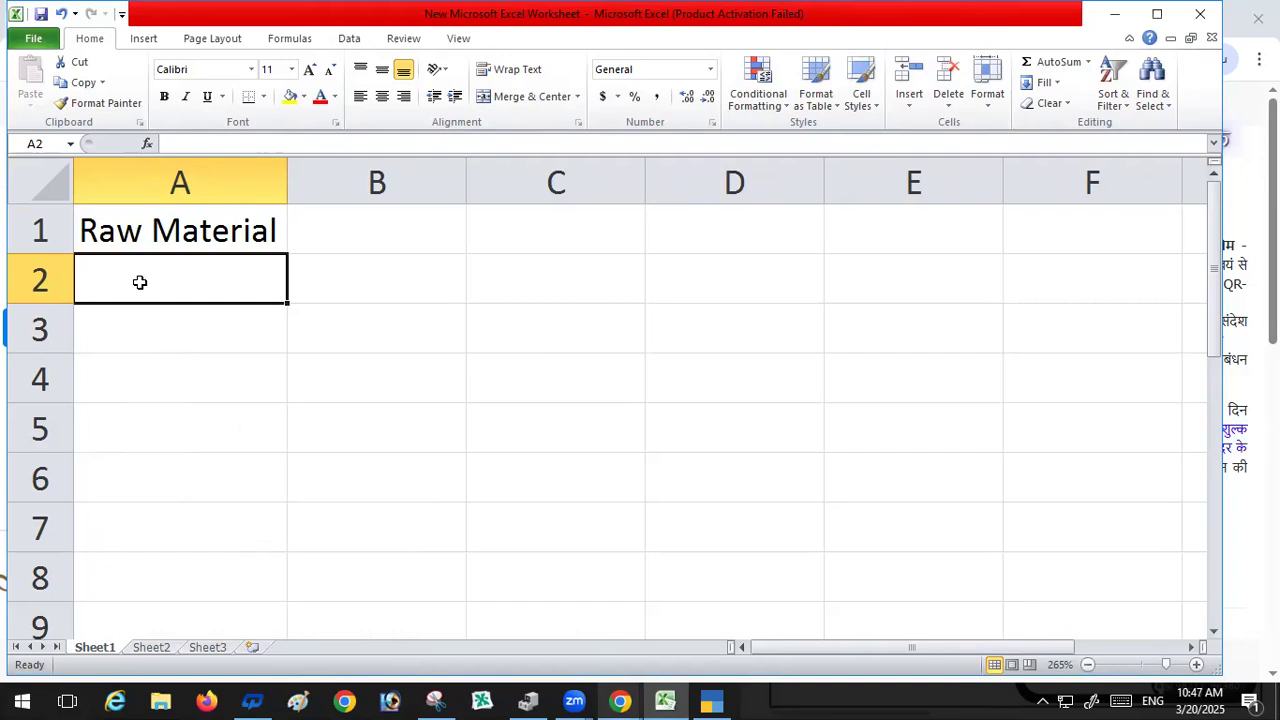
pyautogui.write('P')
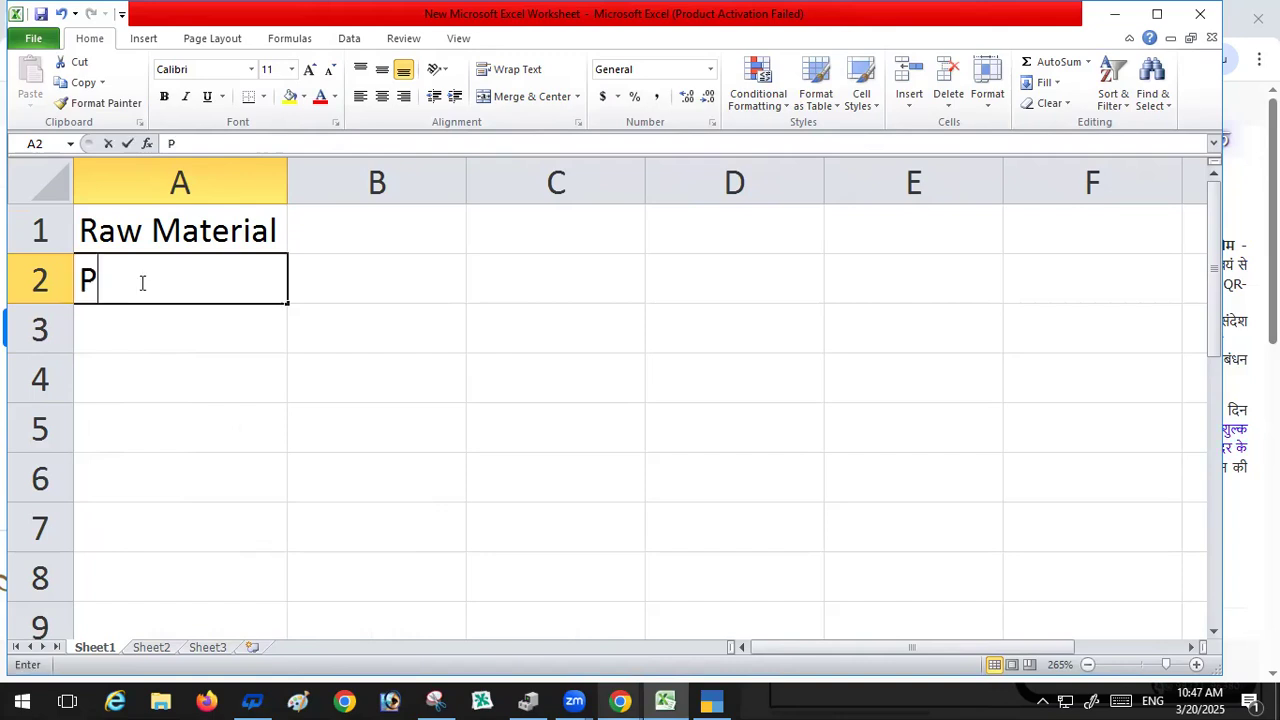
pyautogui.write('atti')
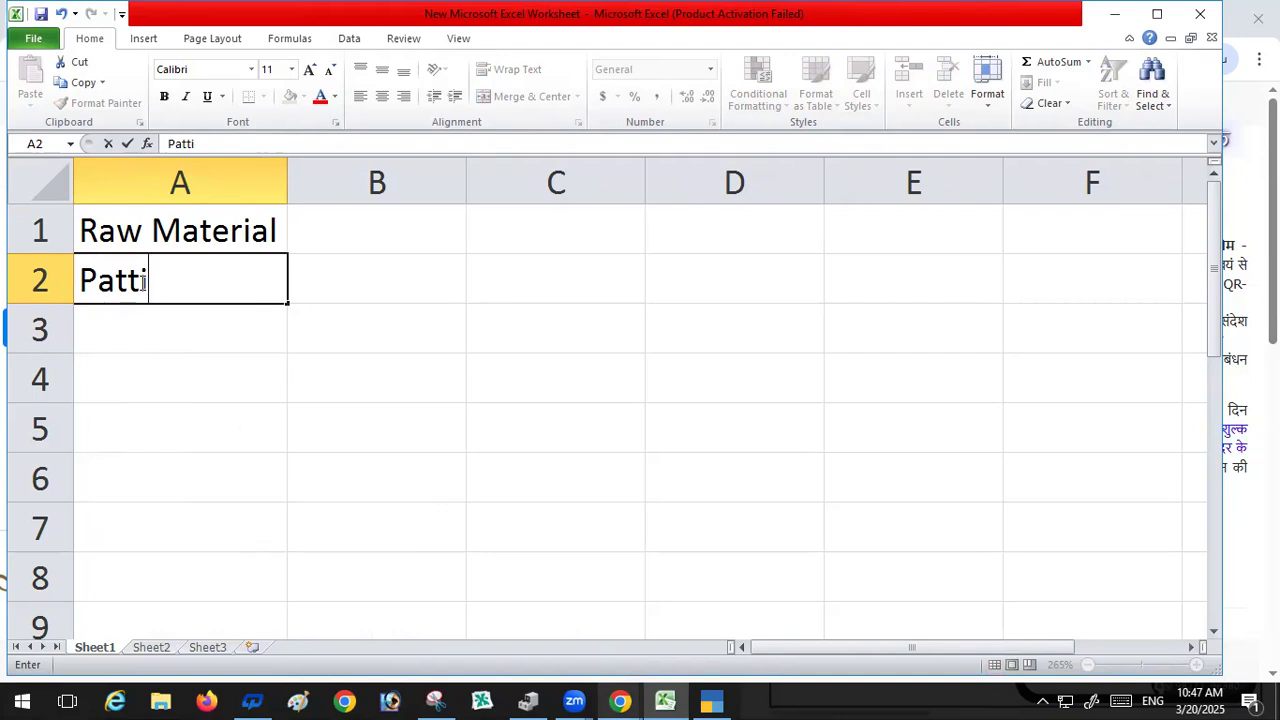
pyautogui.press('Return')
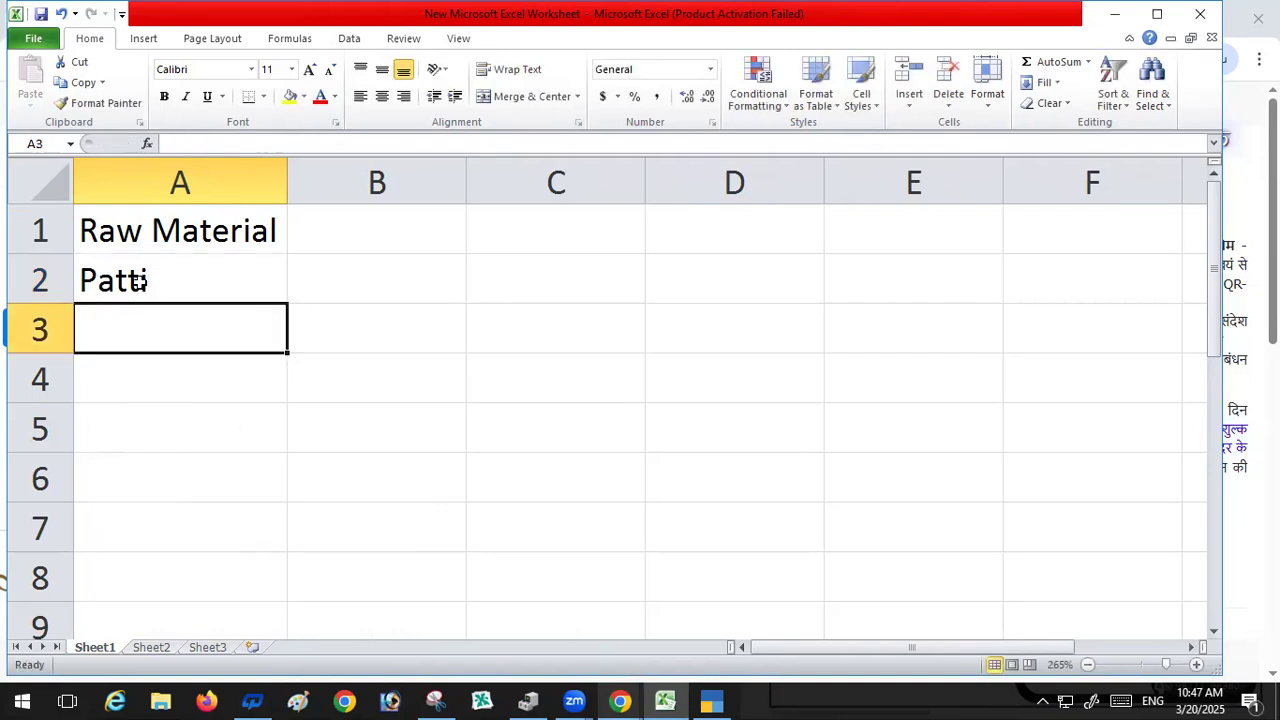
pyautogui.write('Rad')
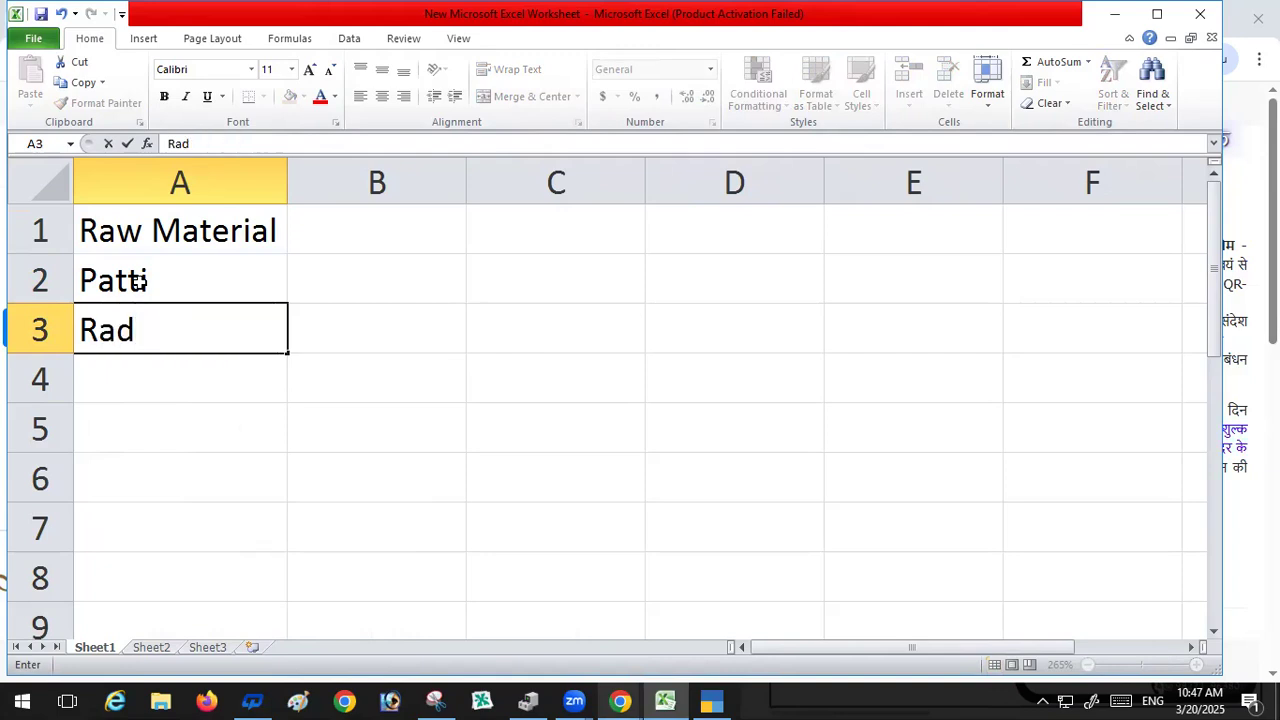
pyautogui.press('Return')
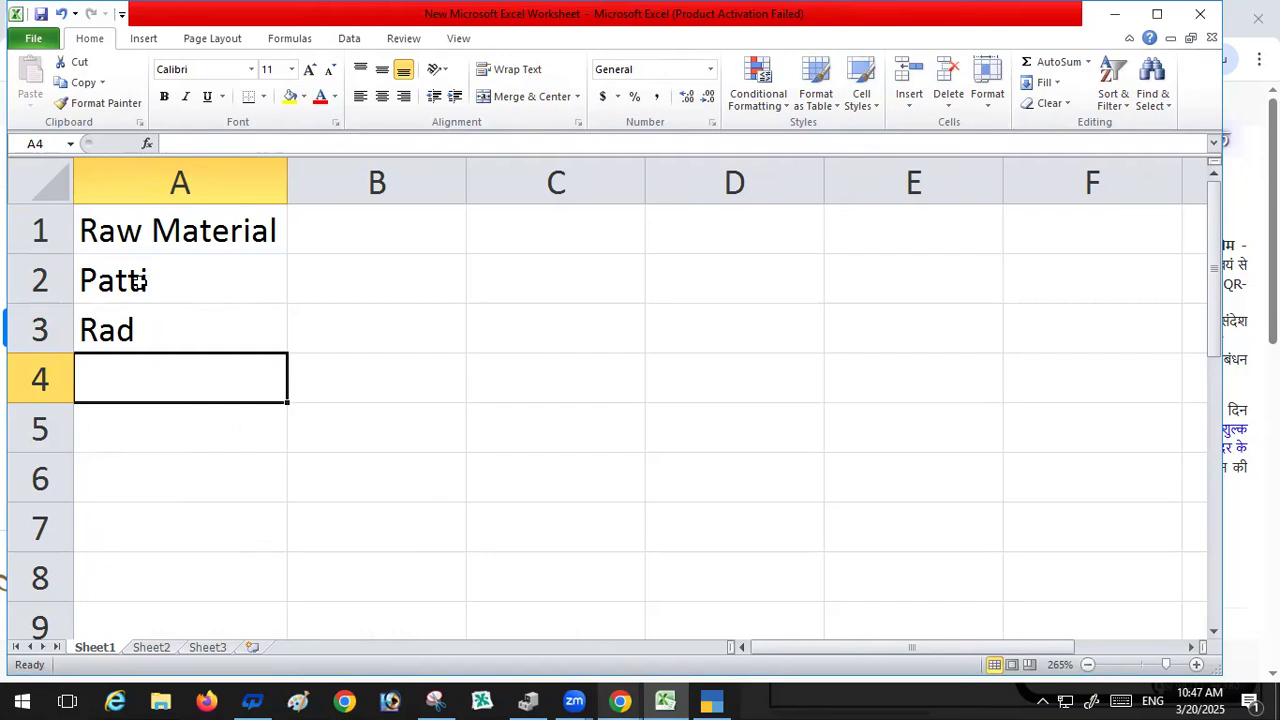
# Step: Enter the units KG in cell B2 and Nag in cell B3
pyautogui.click(349, 231)
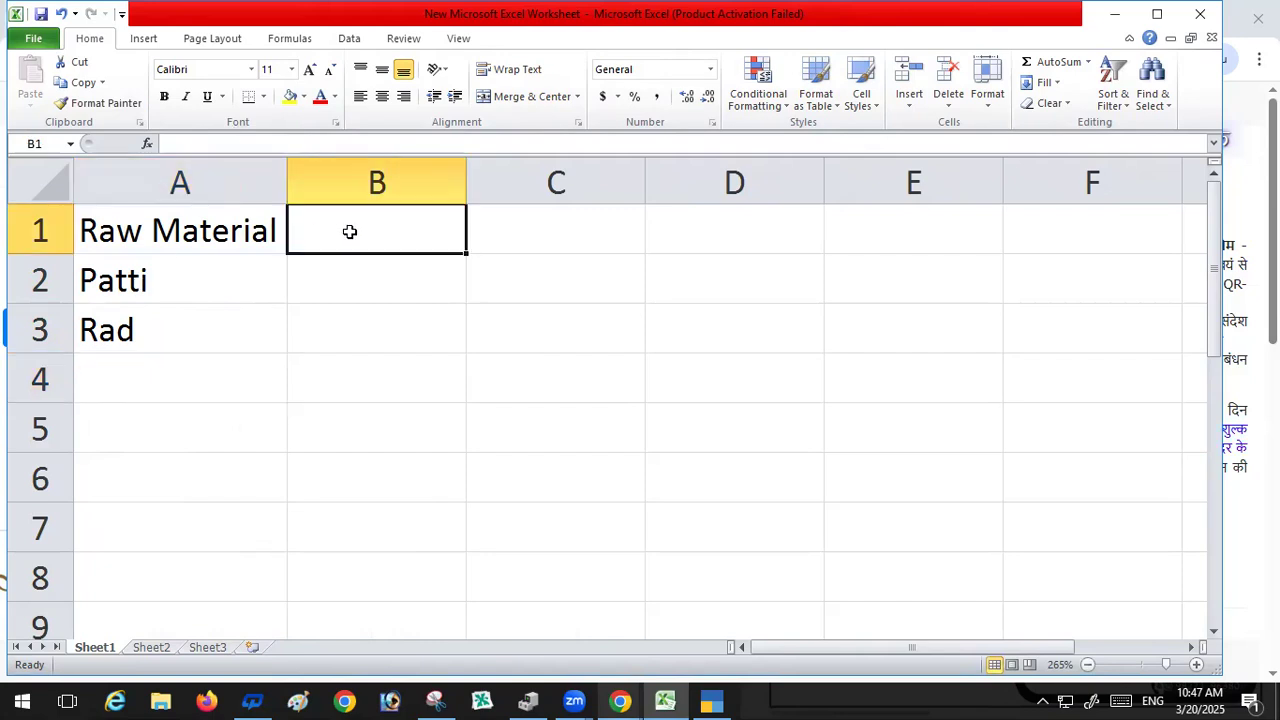
pyautogui.write('K')
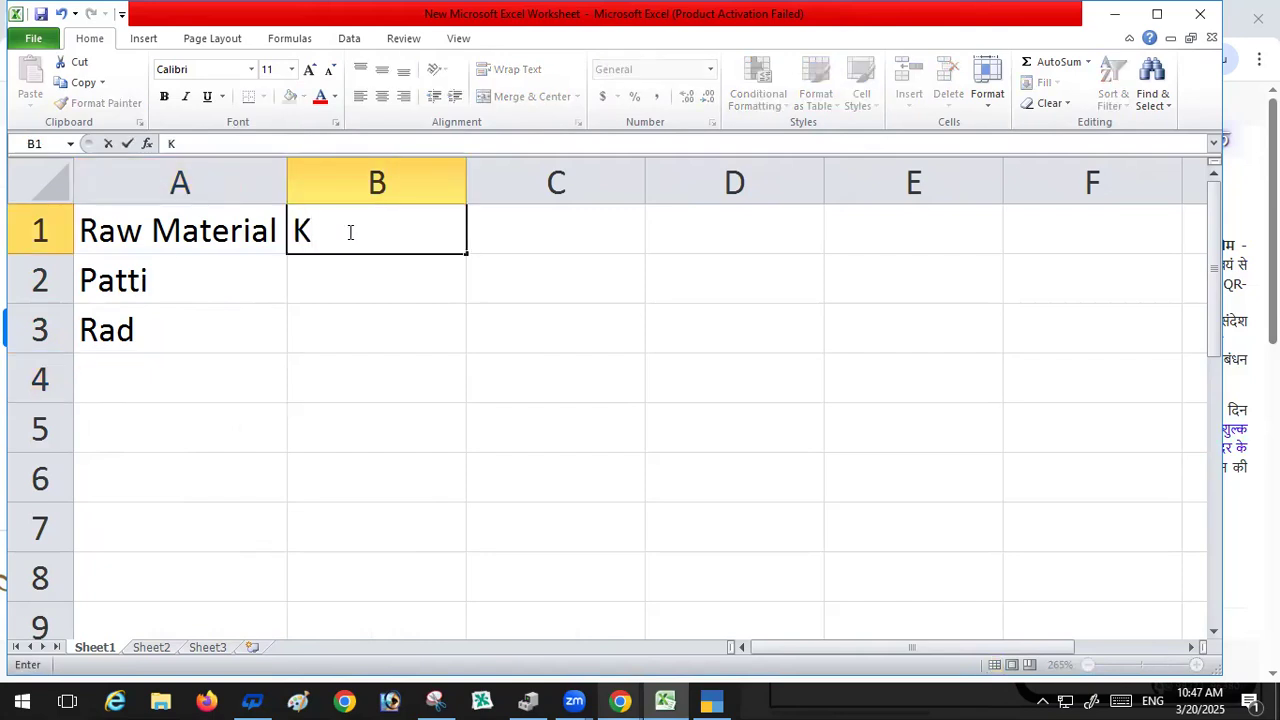
pyautogui.press('BackSpace')
pyautogui.click(364, 279)
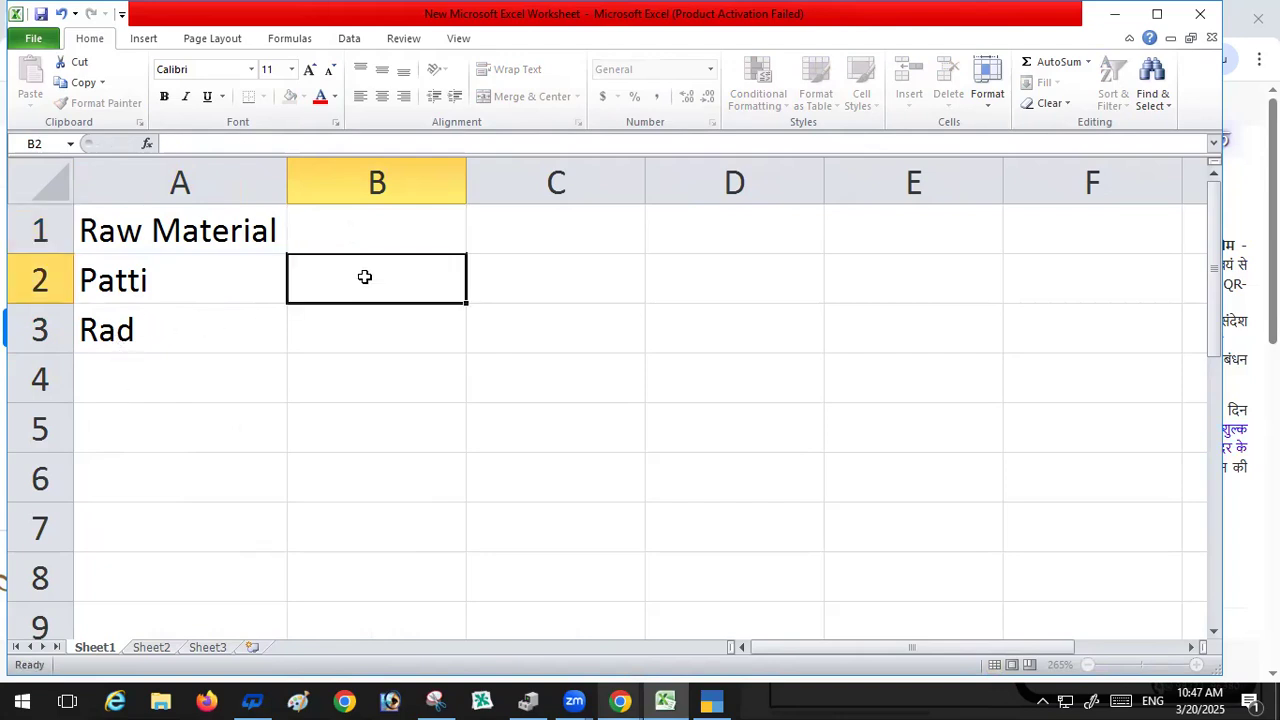
pyautogui.write('KG')
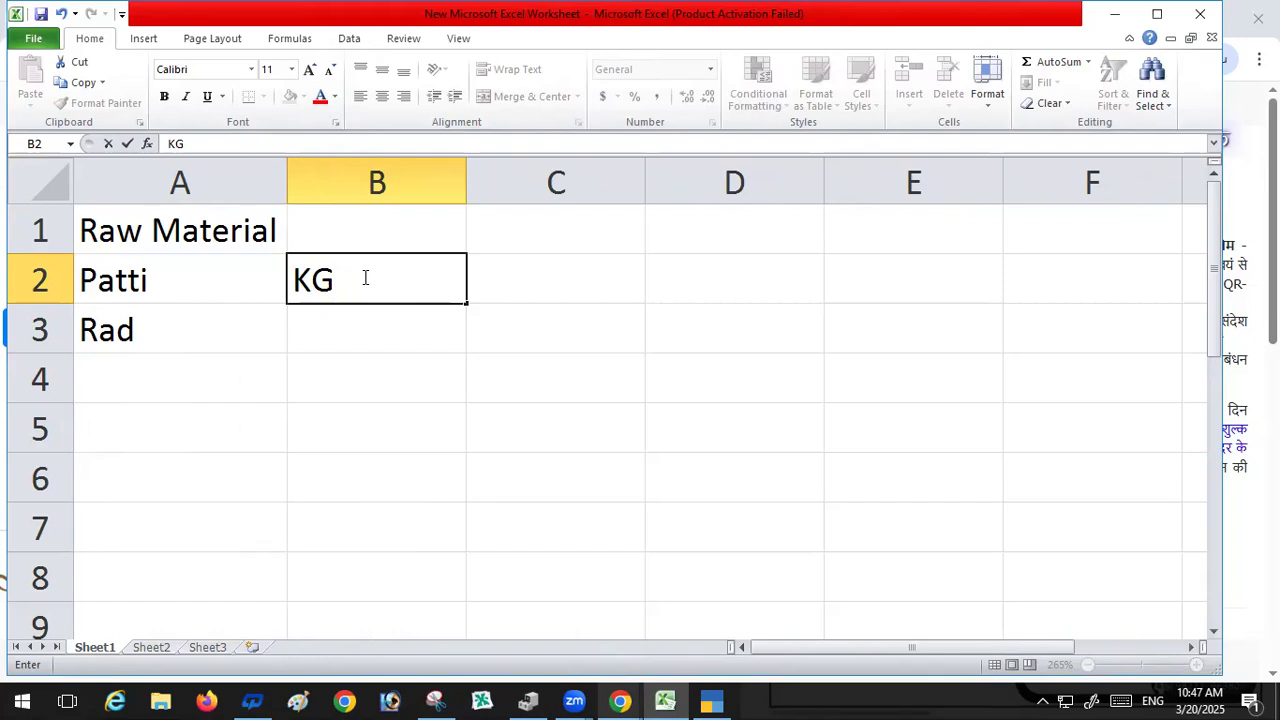
pyautogui.press('Return')
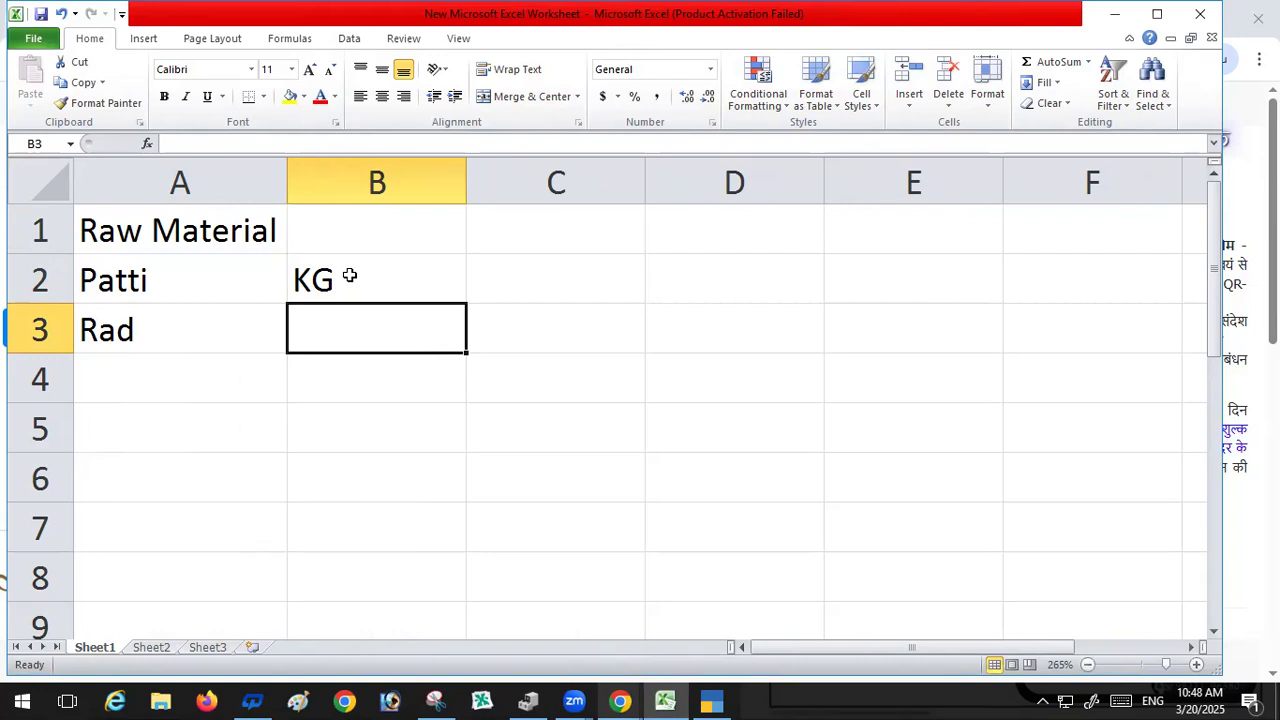
pyautogui.write('Nag')
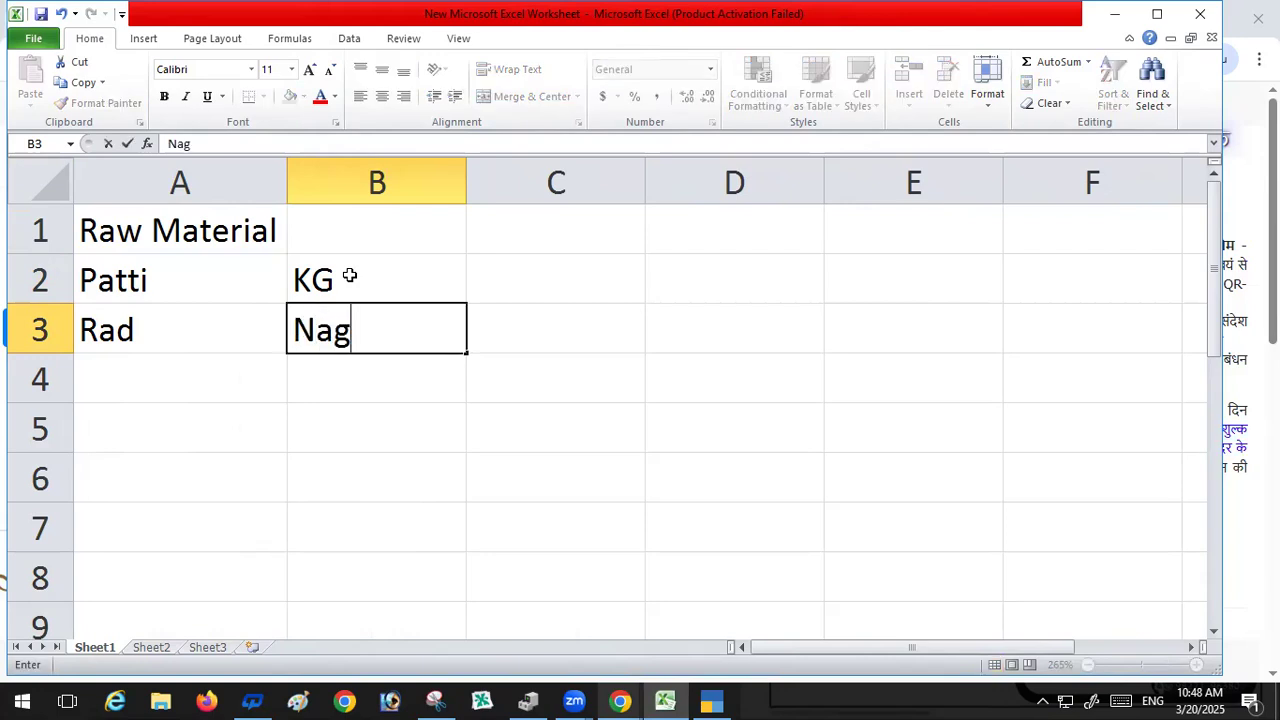
pyautogui.press('Return')
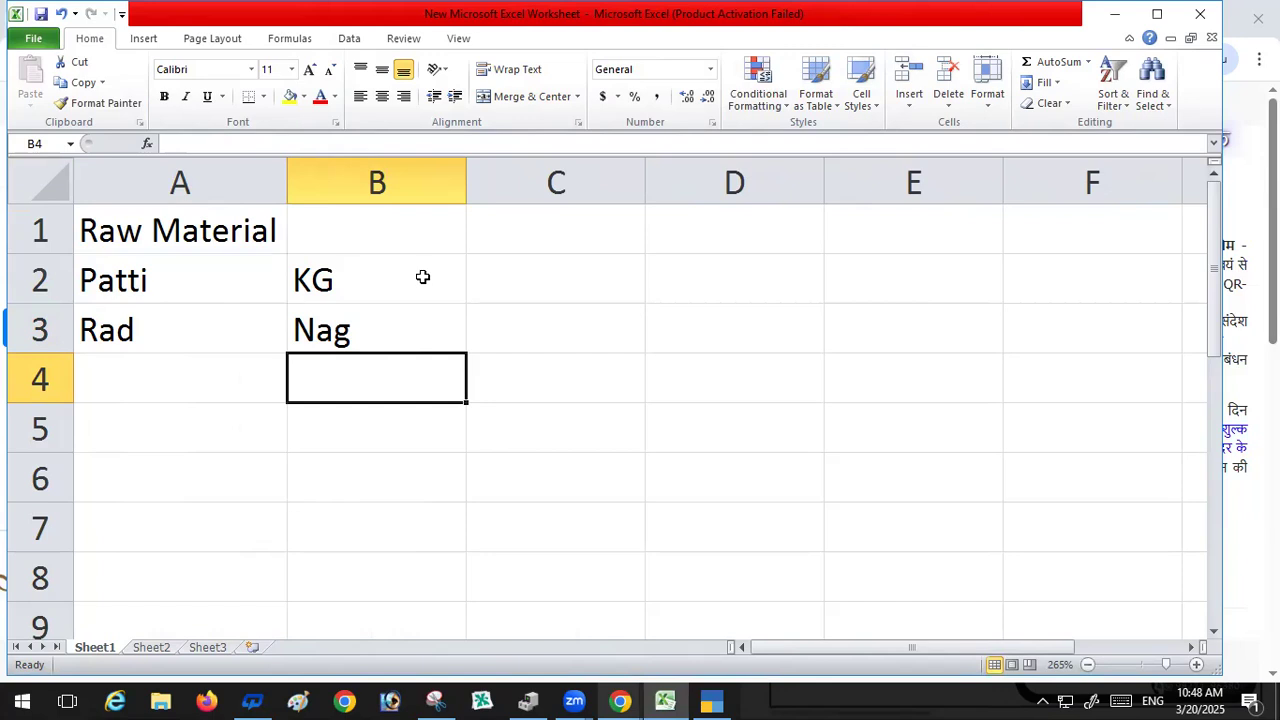
# Step: Enter the item Welding in cell A4
pyautogui.click(122, 371)
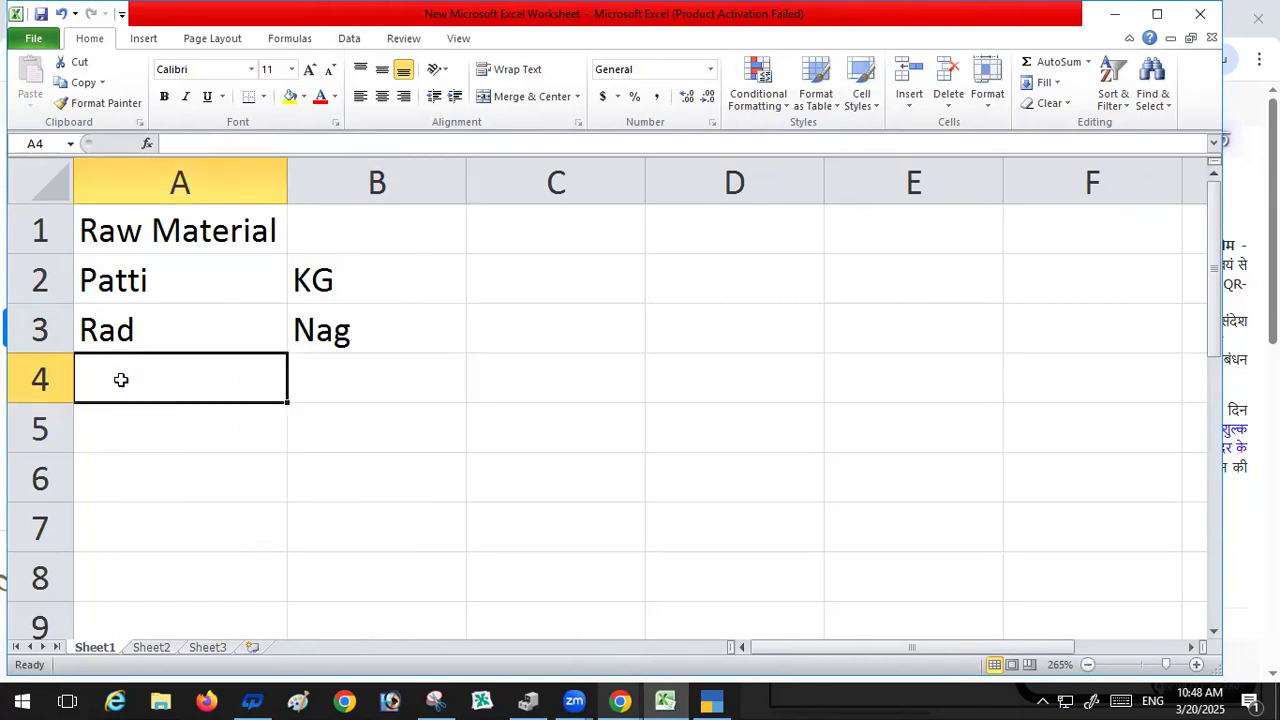
pyautogui.write('We')
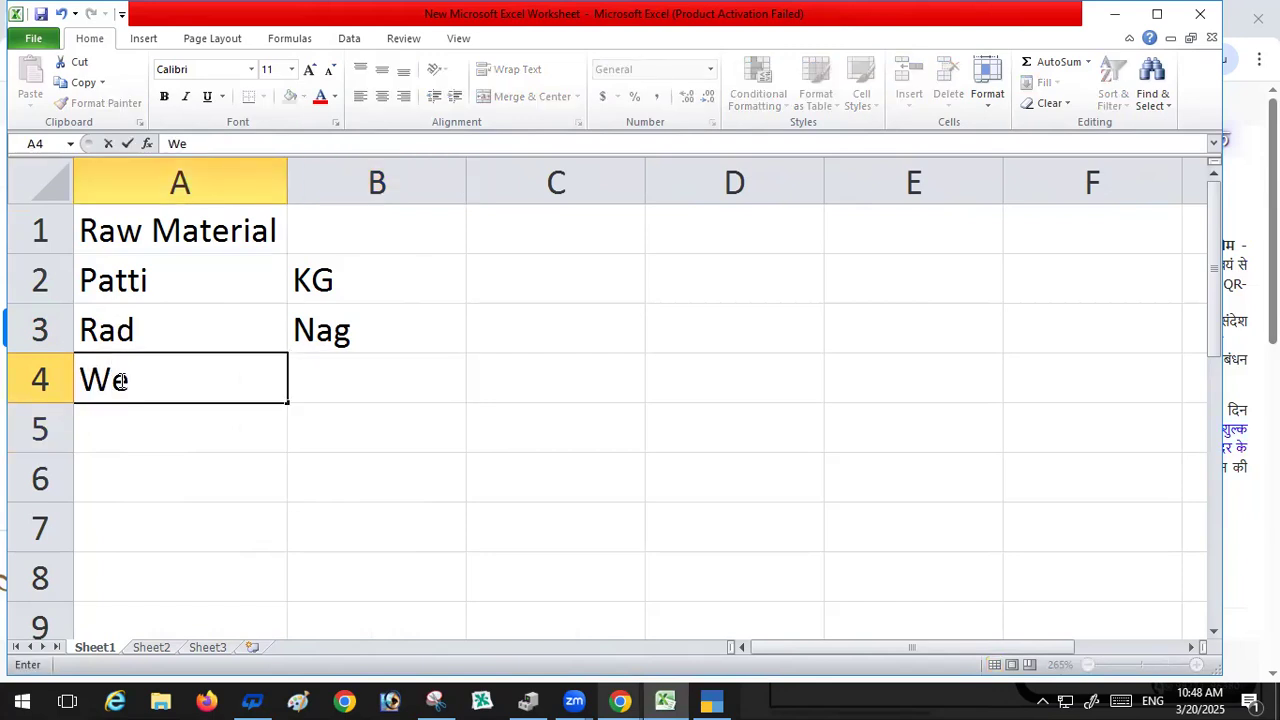
pyautogui.write('lding')
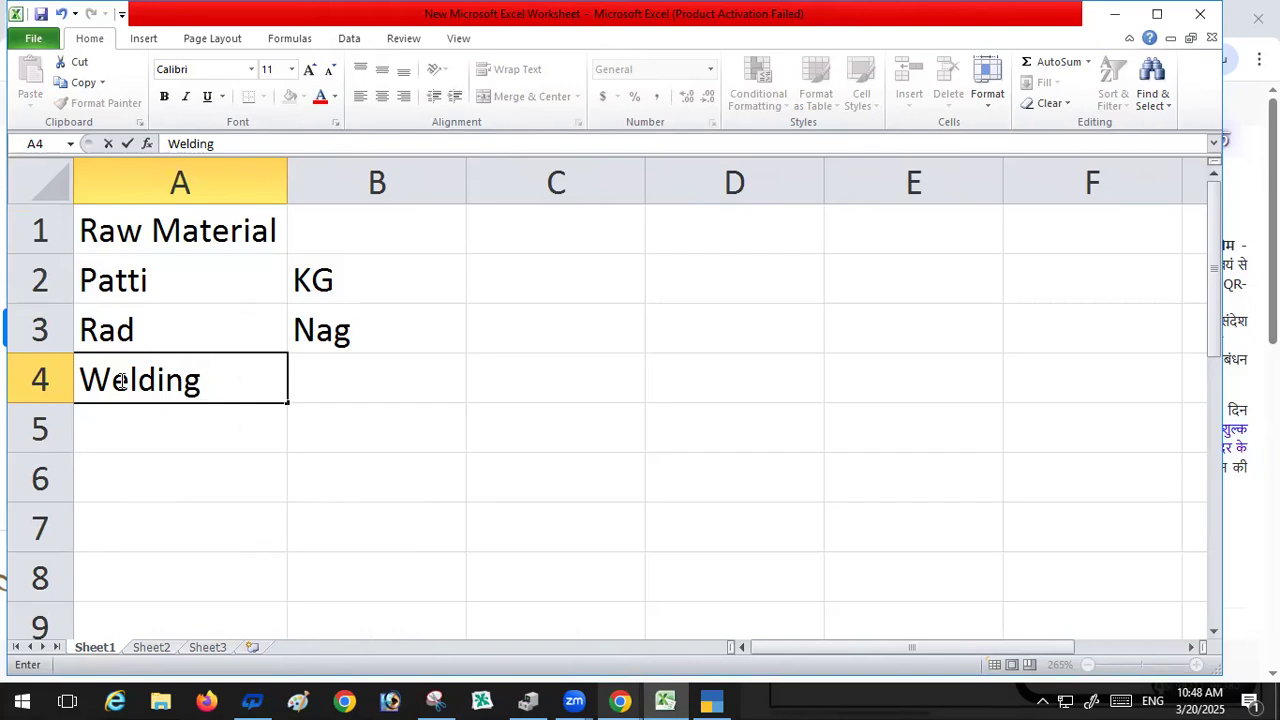
pyautogui.hotkey('ctrl', 'Return')
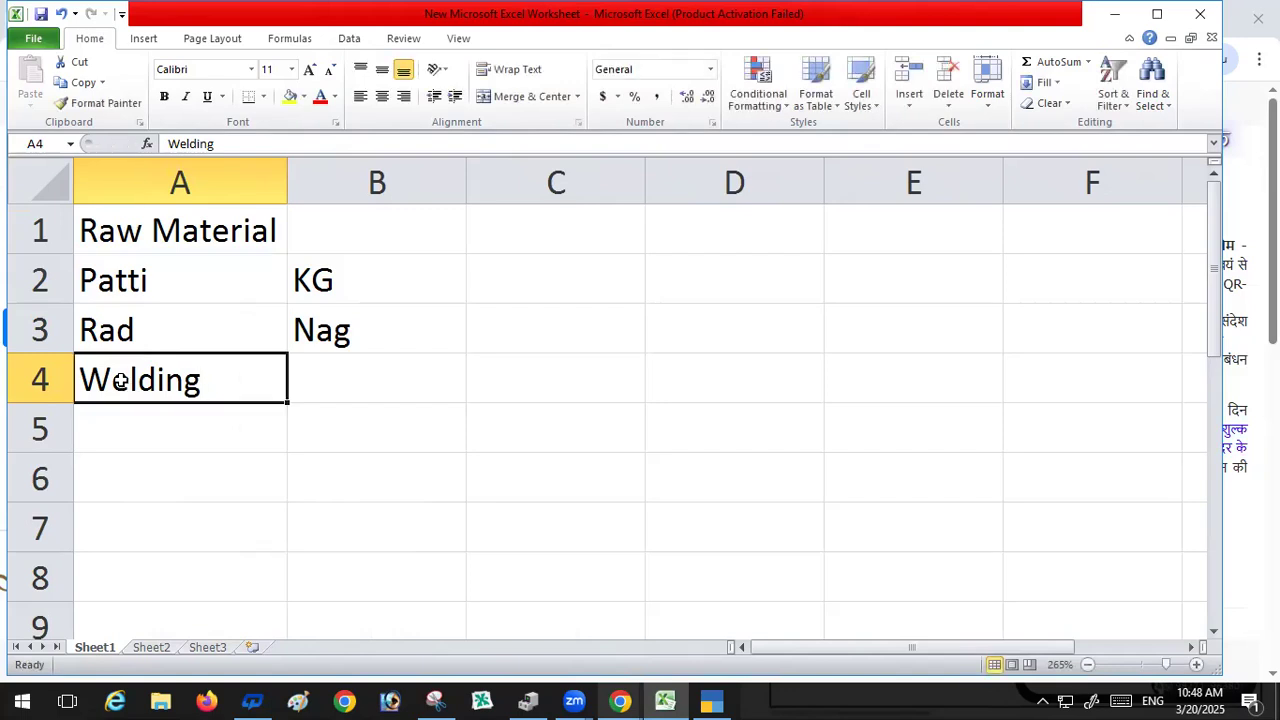
pyautogui.press('Tab')
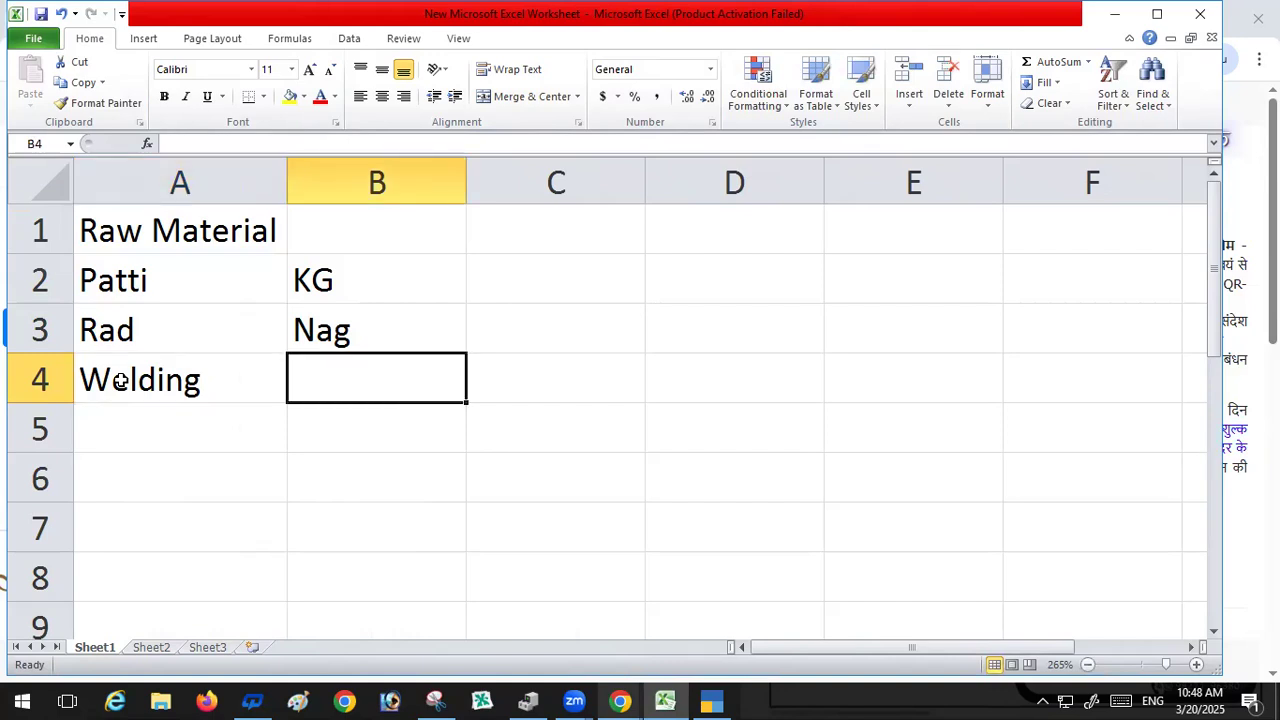
# Step: Edit cell A4 so the item reads Welding Rod
pyautogui.click(119, 382)
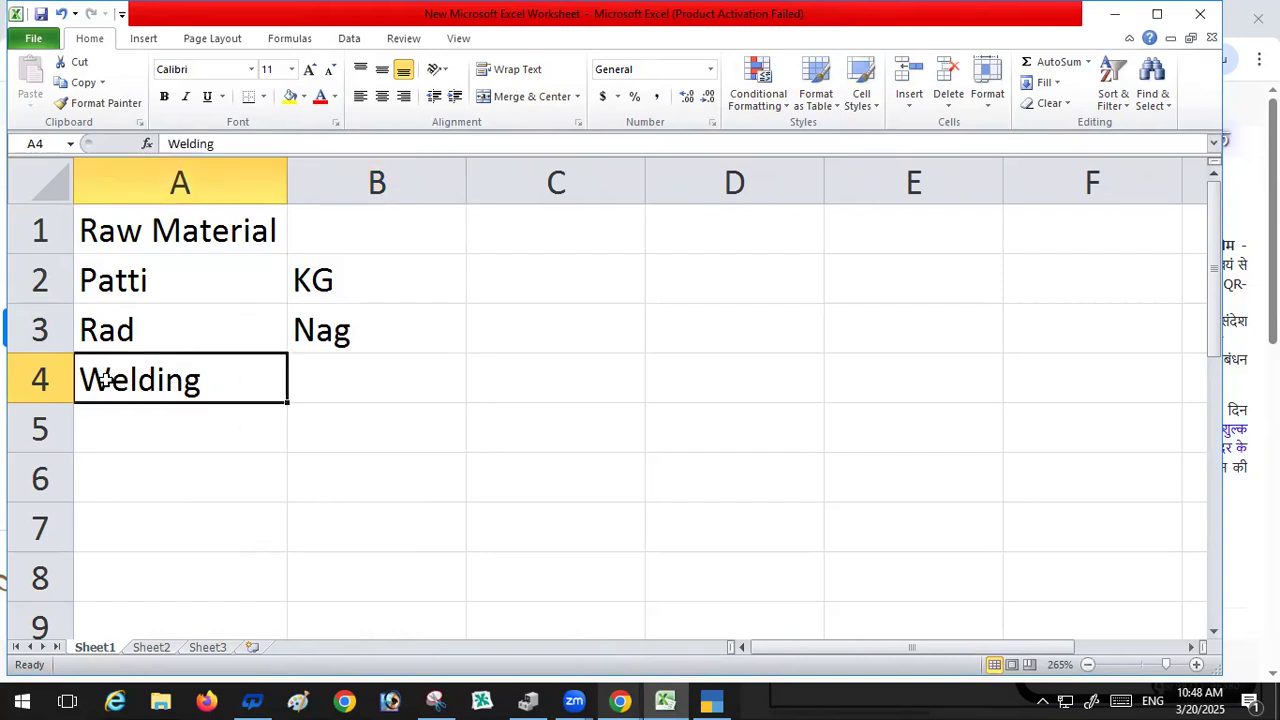
pyautogui.press('F2')
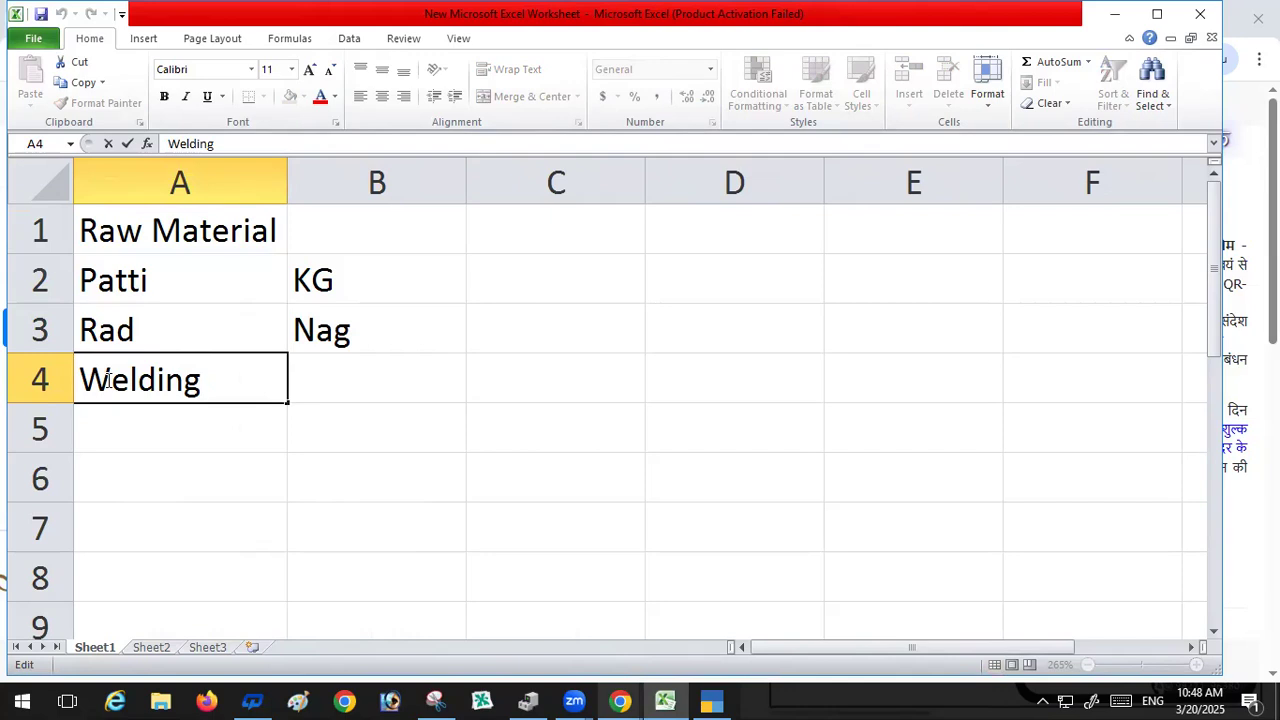
pyautogui.write('R')
pyautogui.write('osd')
pyautogui.press('BackSpace')
pyautogui.press('BackSpace')
pyautogui.write('d')
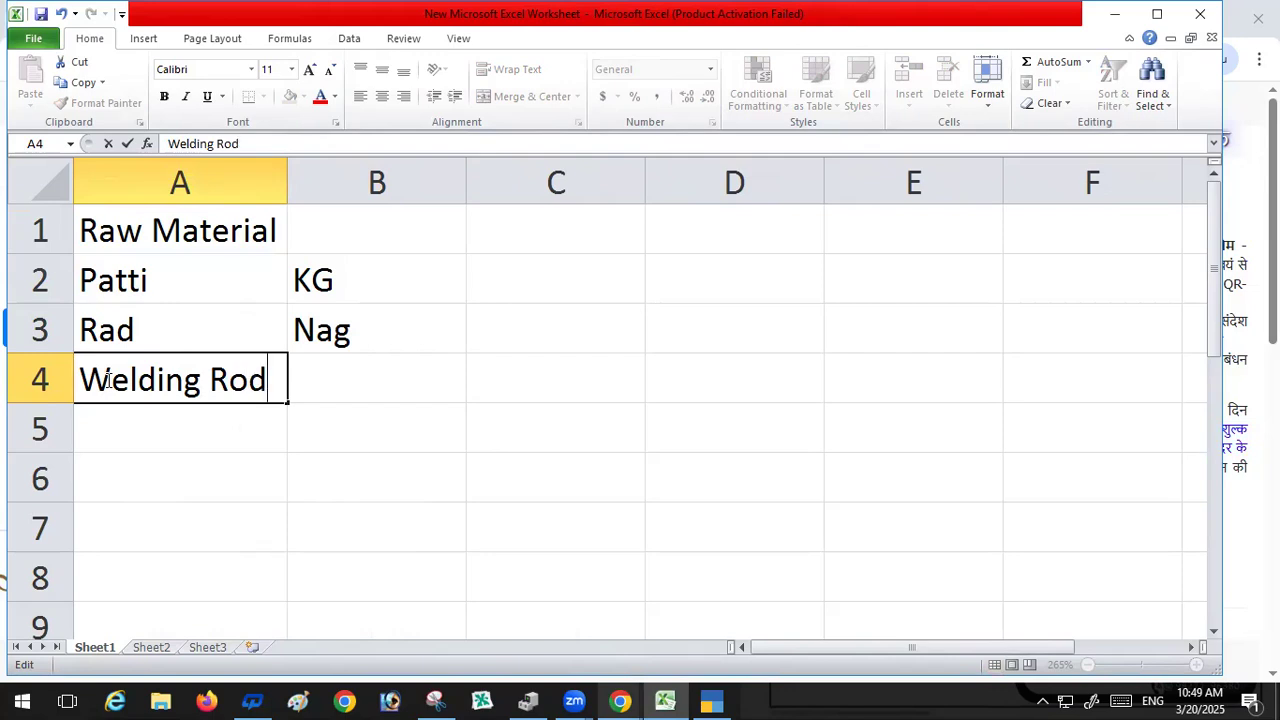
pyautogui.press('Return')
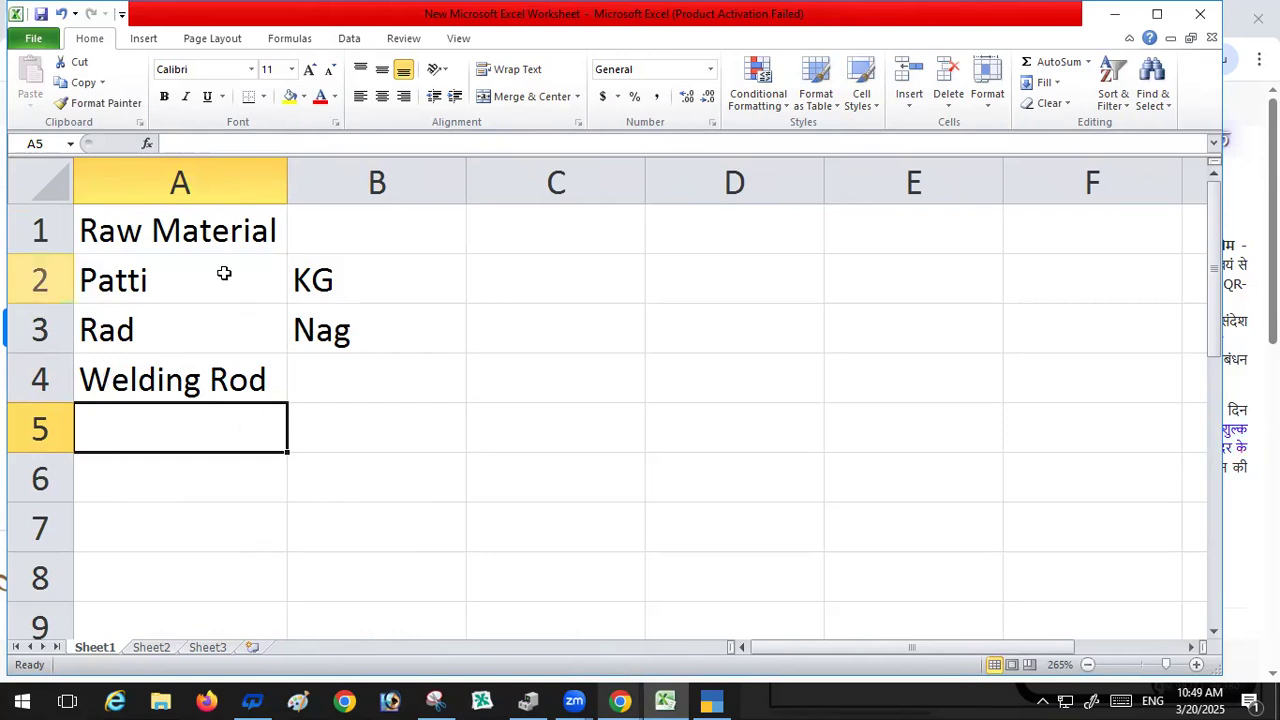
# Step: Enter the unit Nag in cell B4 for Welding Rod
pyautogui.click(353, 376)
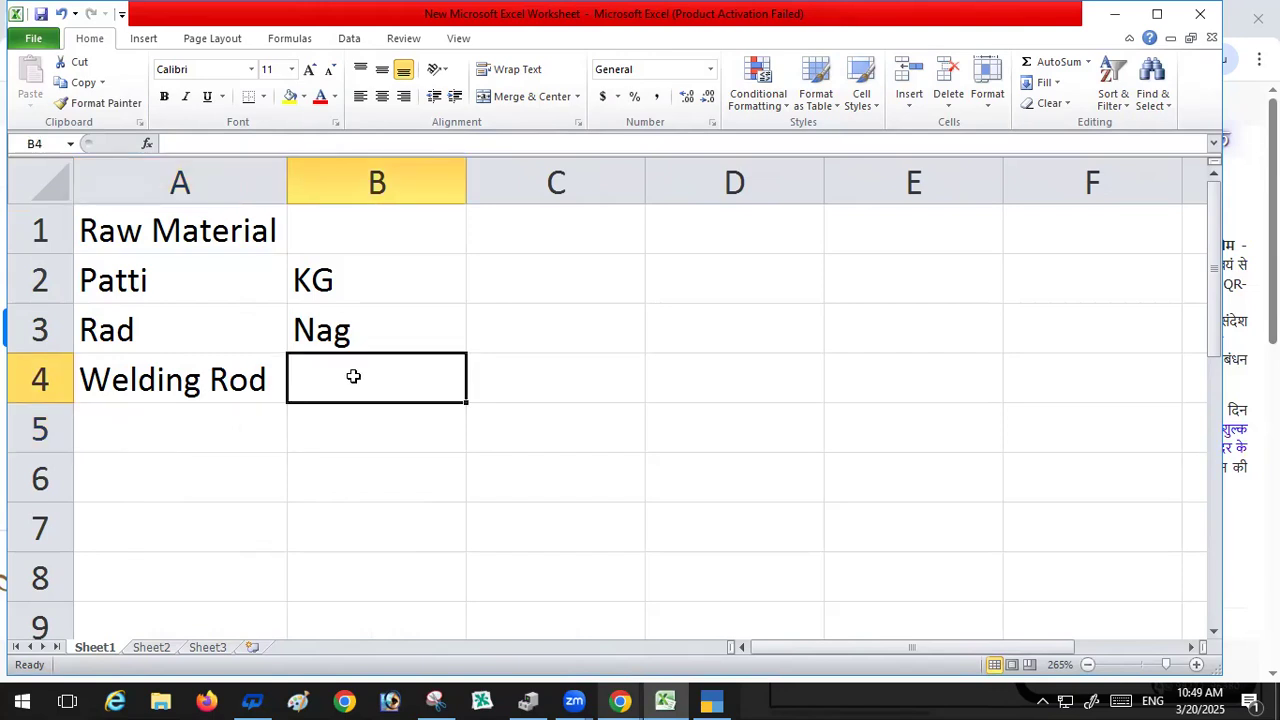
pyautogui.write('Nag')
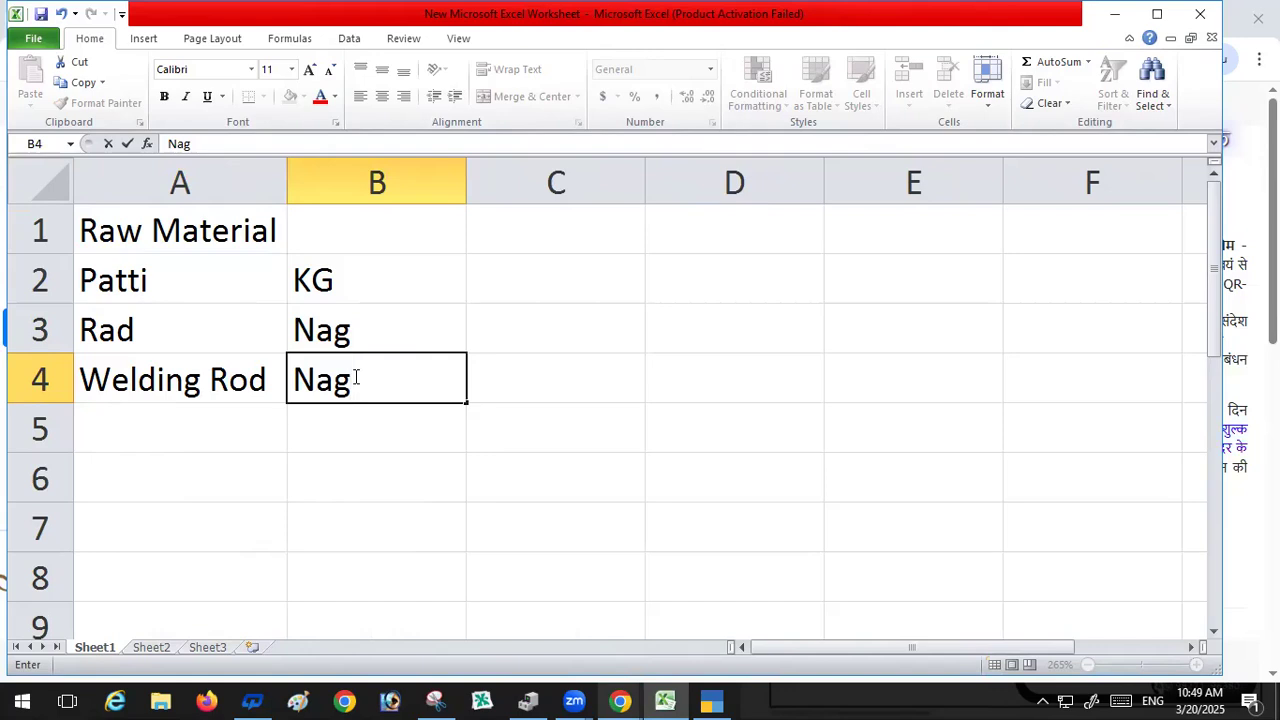
pyautogui.press('Return')
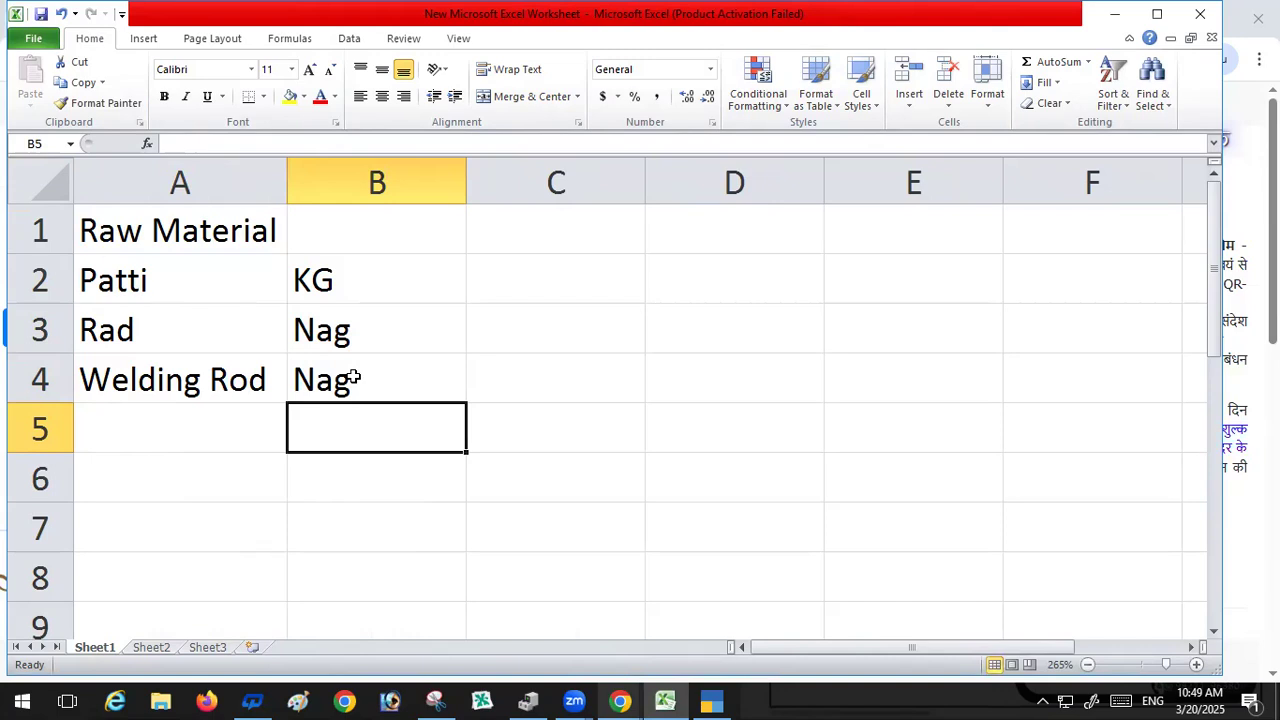
pyautogui.write('100')
pyautogui.press('BackSpace')
pyautogui.press('BackSpace')
pyautogui.press('BackSpace')
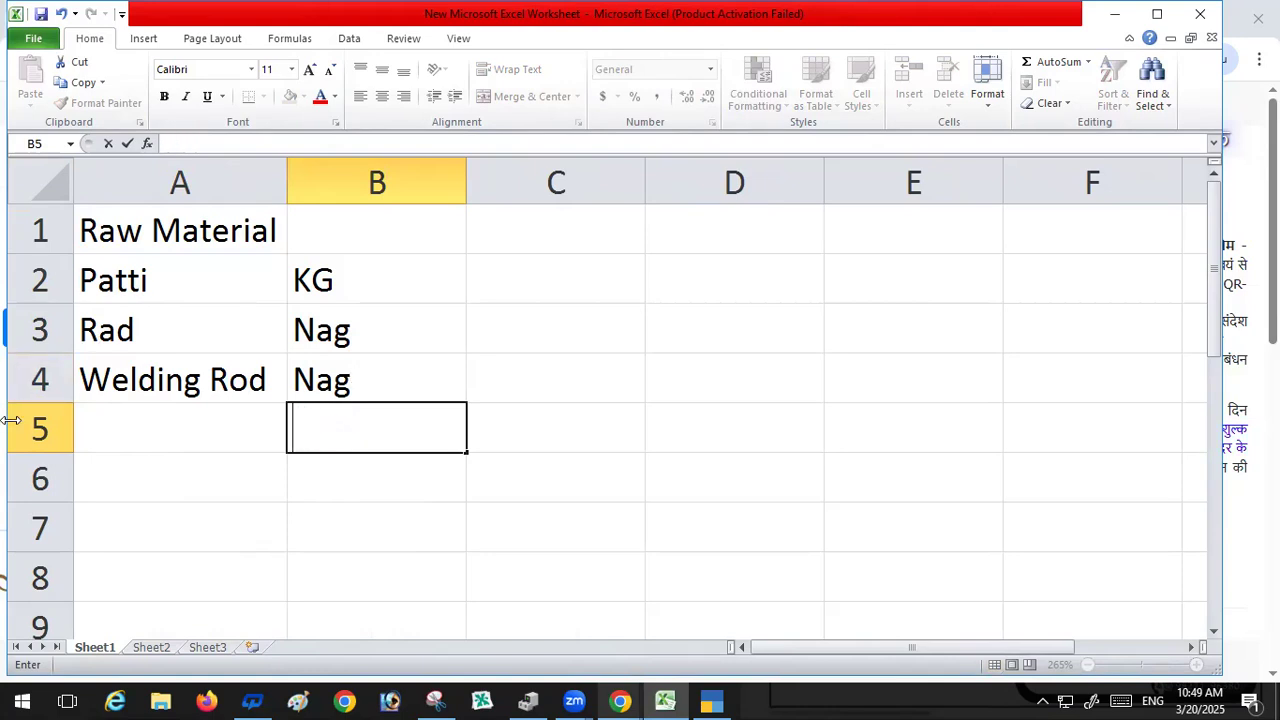
# Step: Enter the quantity 3.75kg in cell C2 for Patti
pyautogui.click(516, 291)
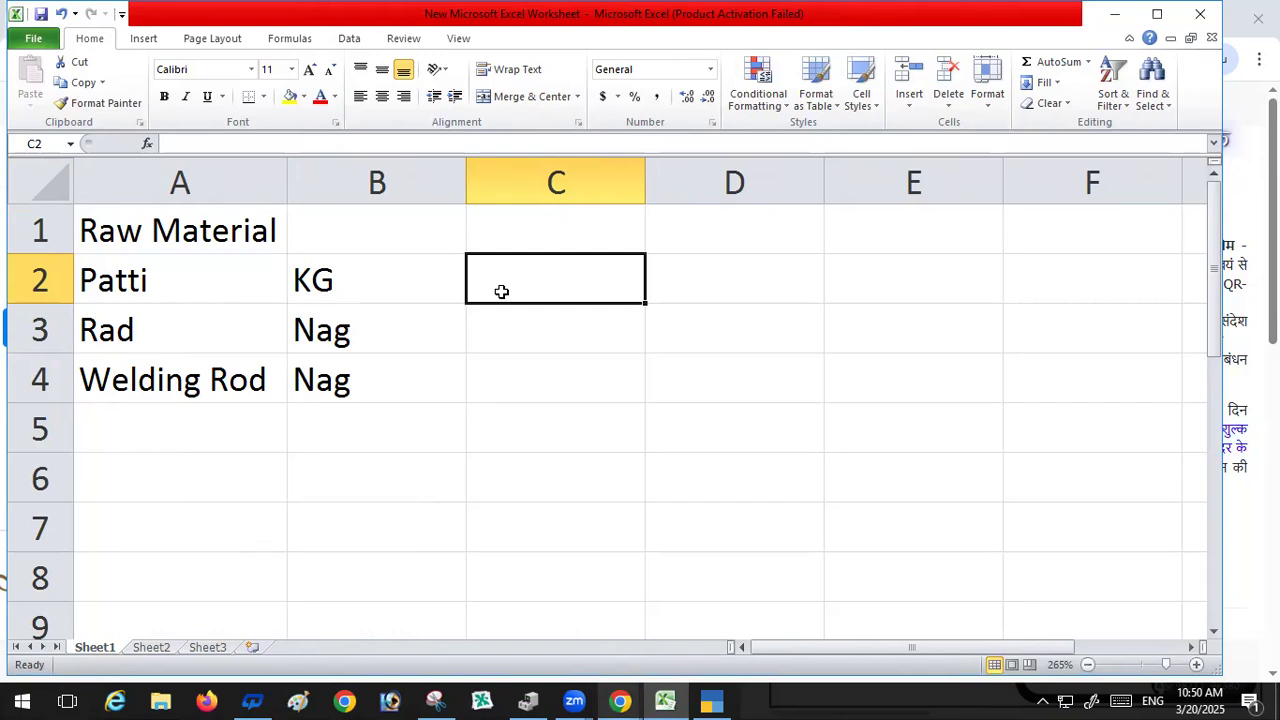
pyautogui.write('3')
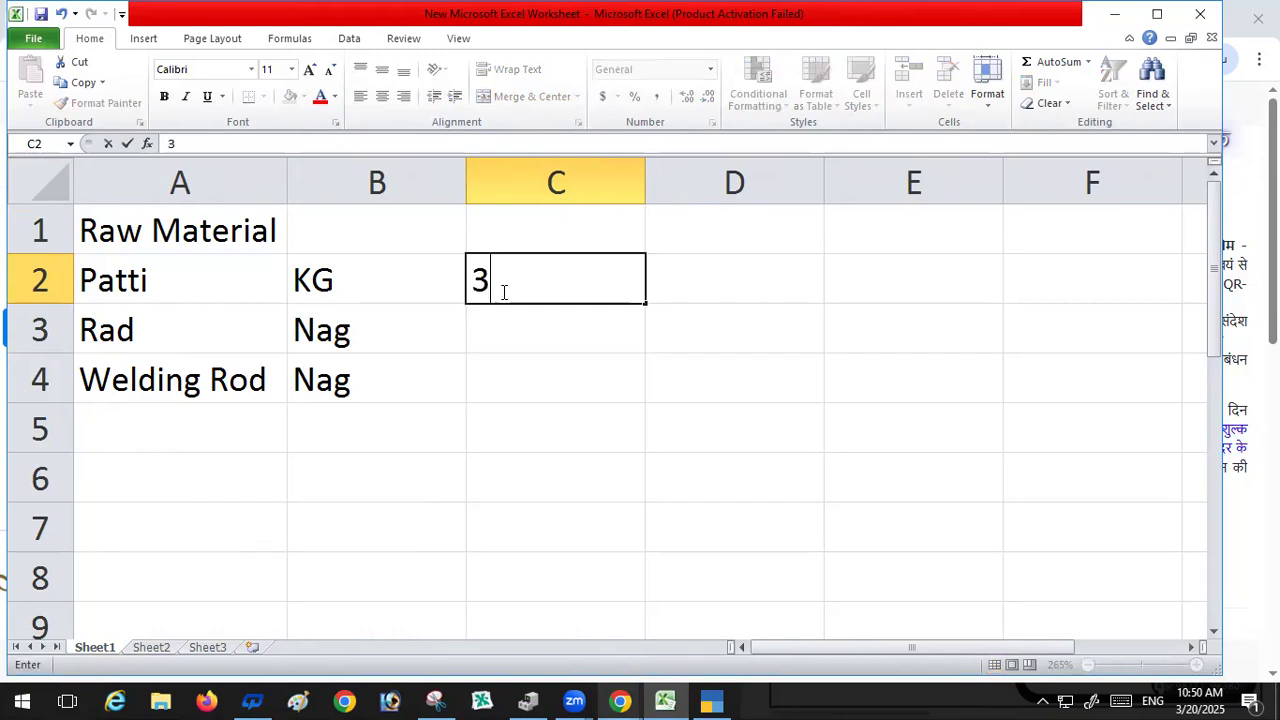
pyautogui.write('.75kg')
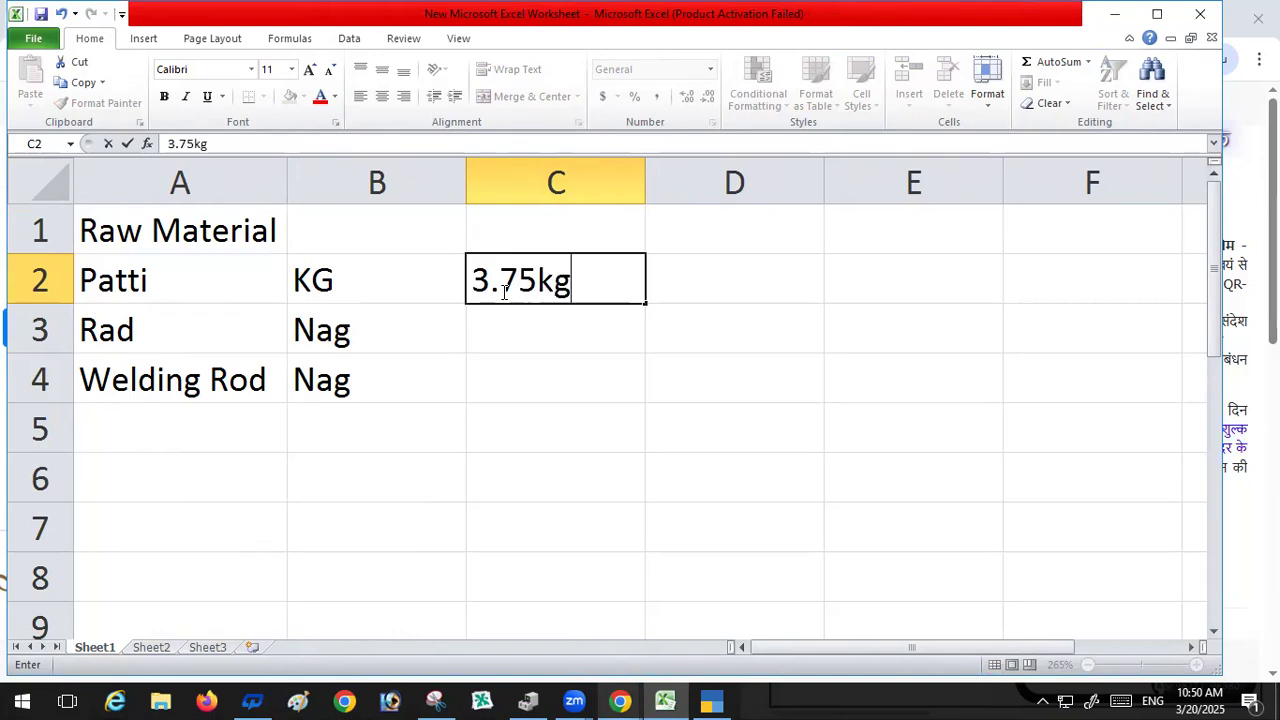
pyautogui.press('Return')
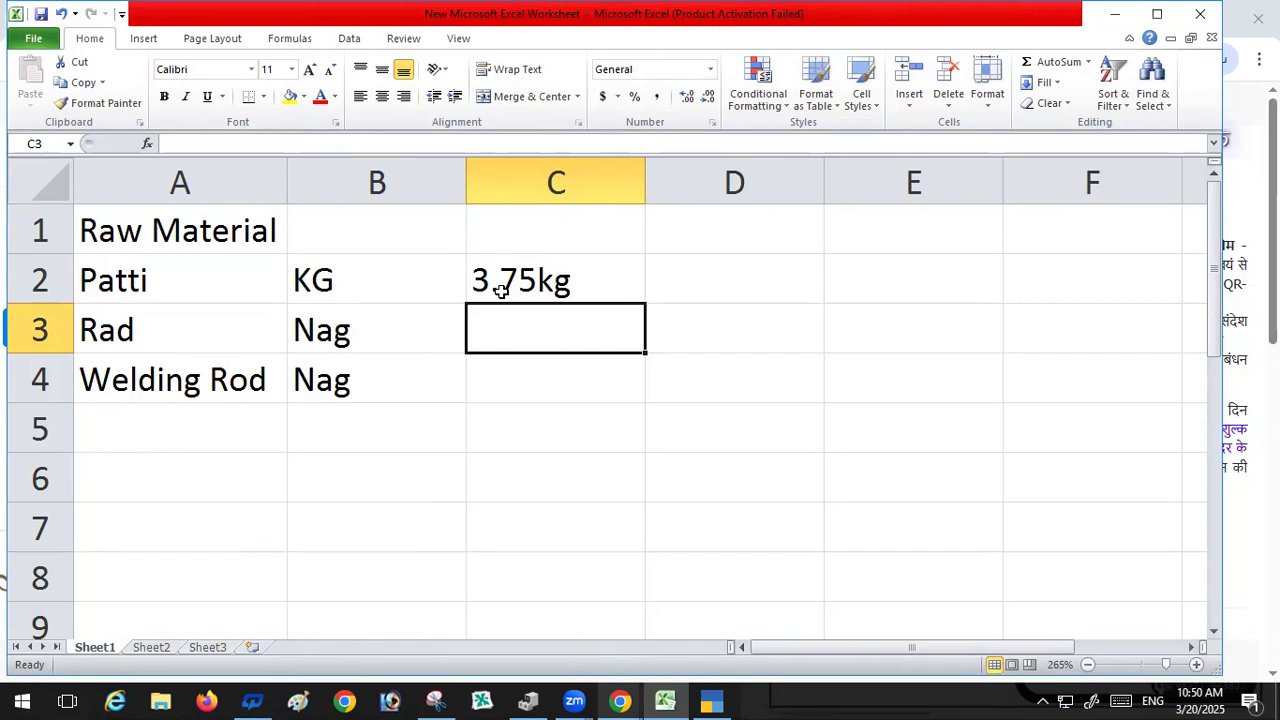
# Step: Enter the quantity 11 Nag in cell C3 for Rad
pyautogui.write('11')
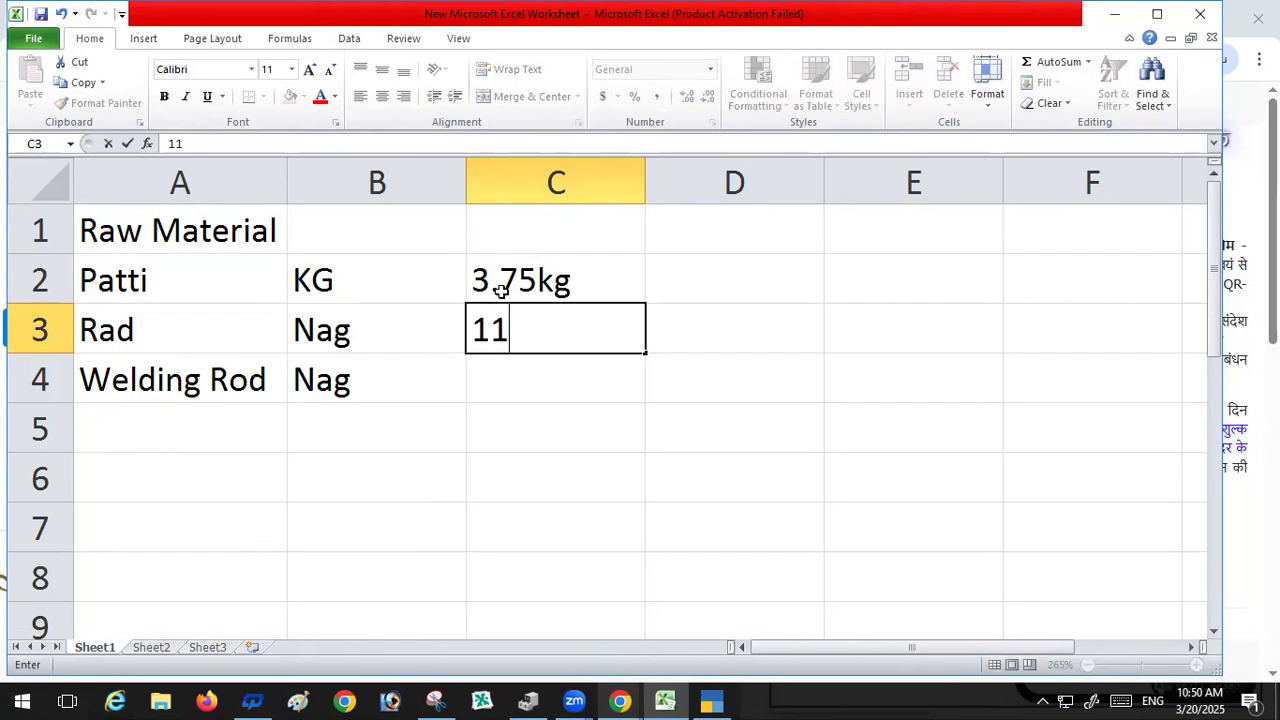
pyautogui.write(' Nag')
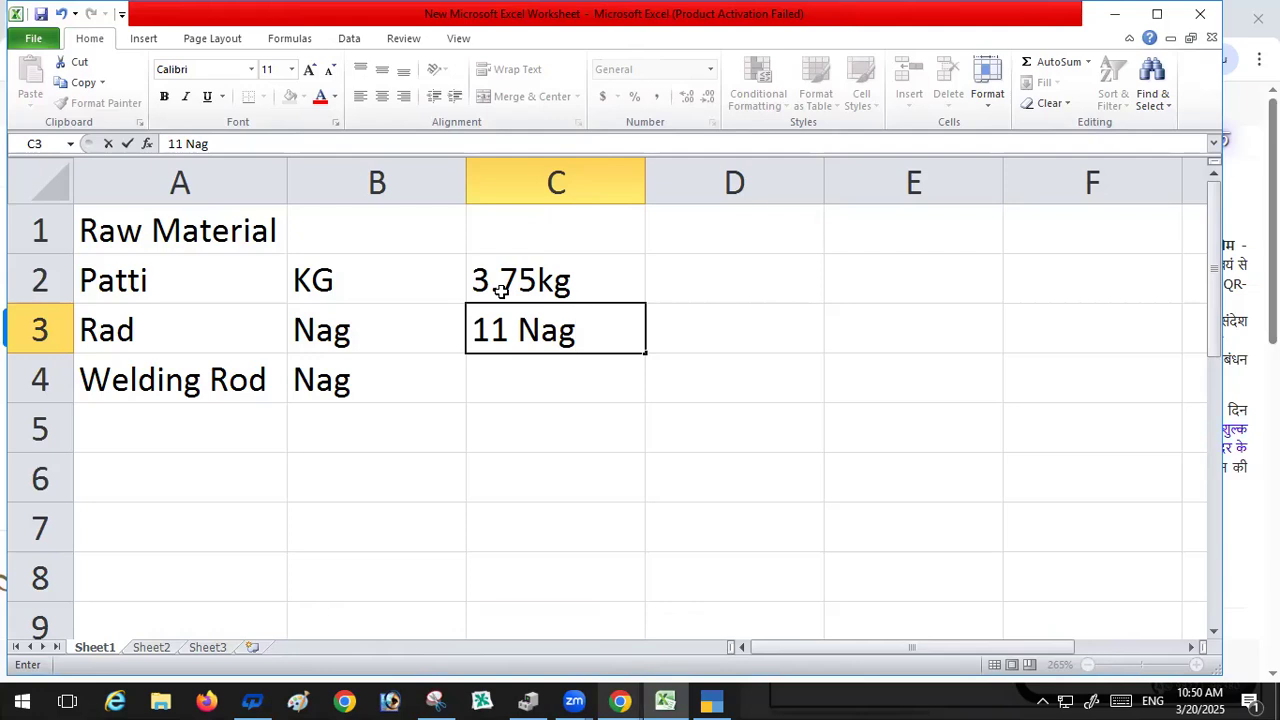
pyautogui.press('Return')
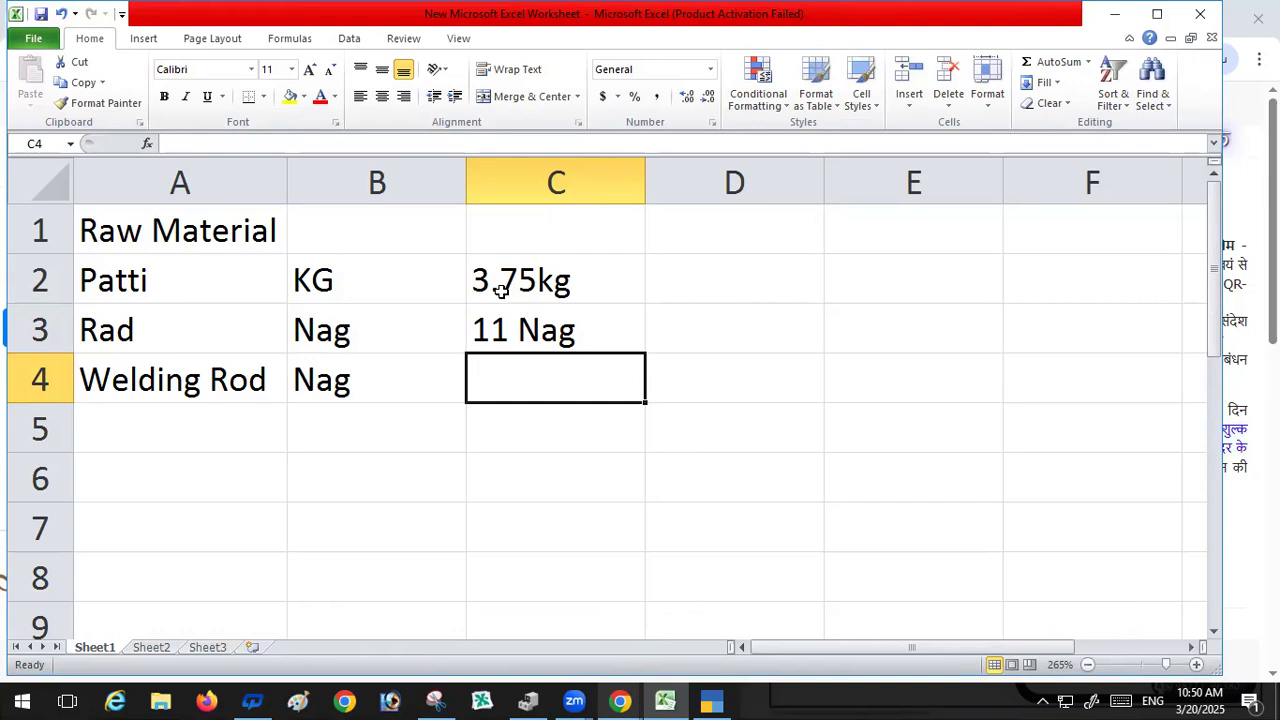
# Step: Enter the quantity 3 Nag in cell C4 for Welding Rod
pyautogui.write('3')
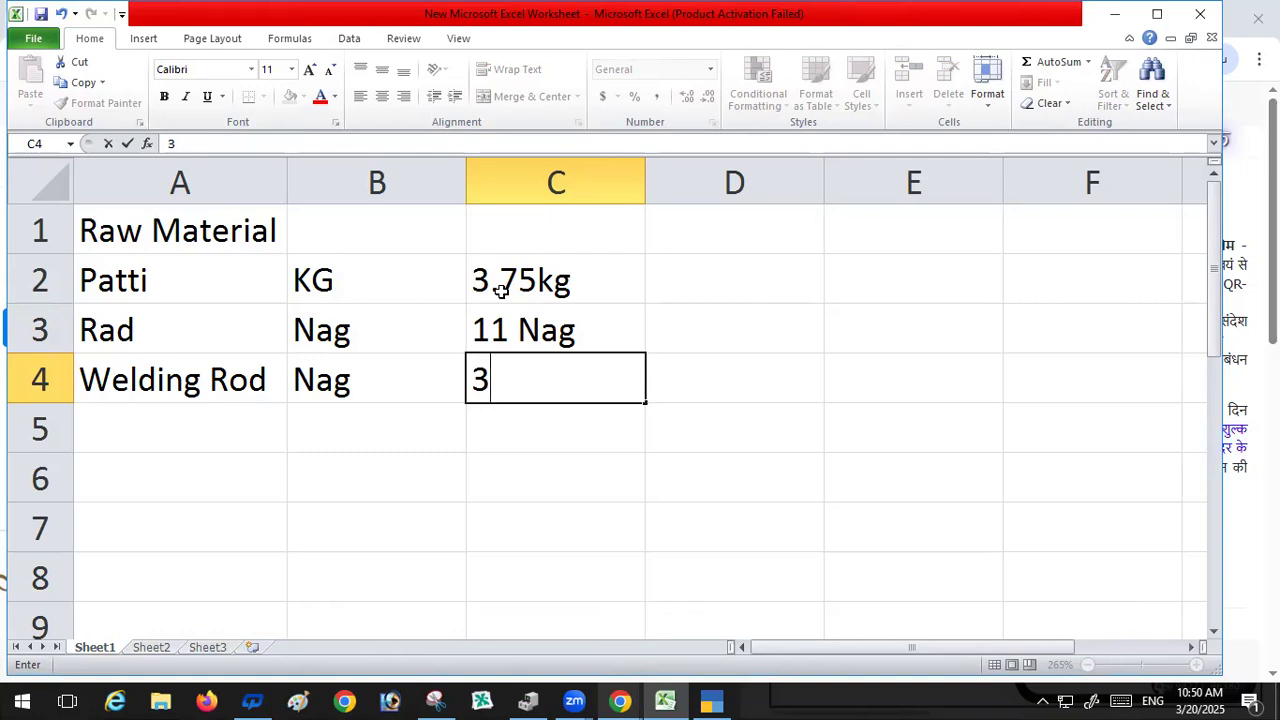
pyautogui.press('Return')
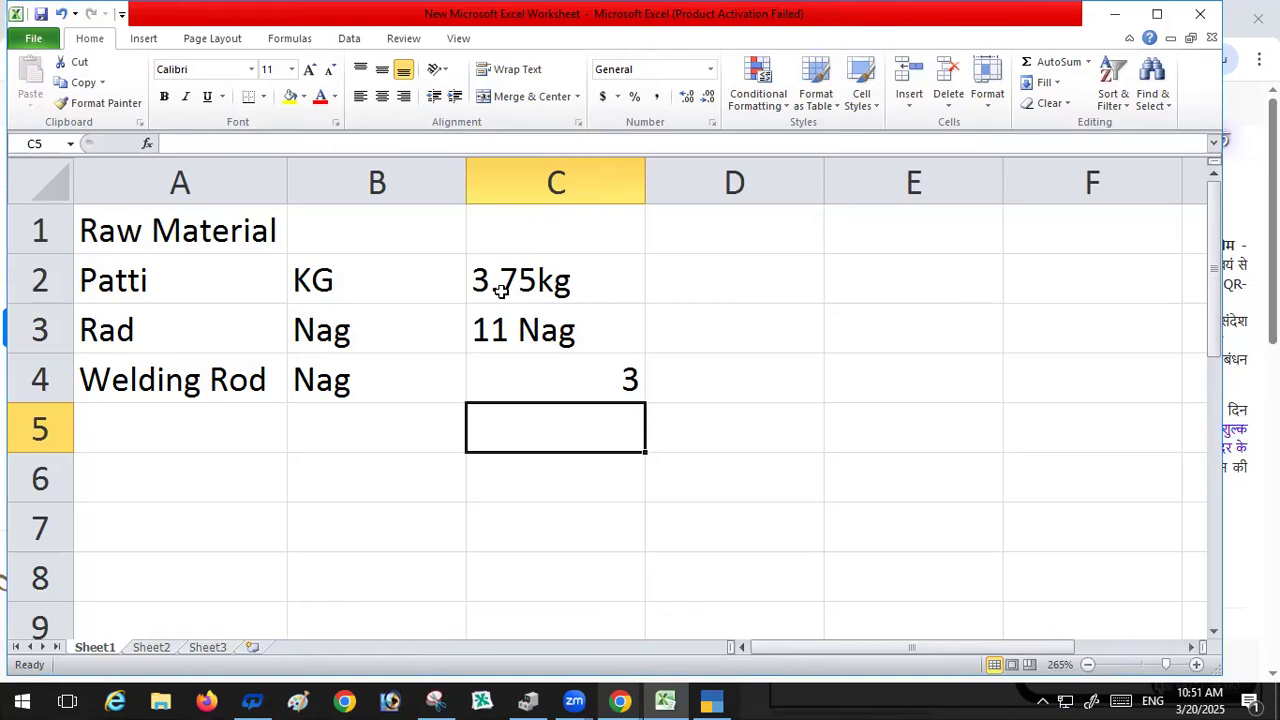
pyautogui.press('Up')
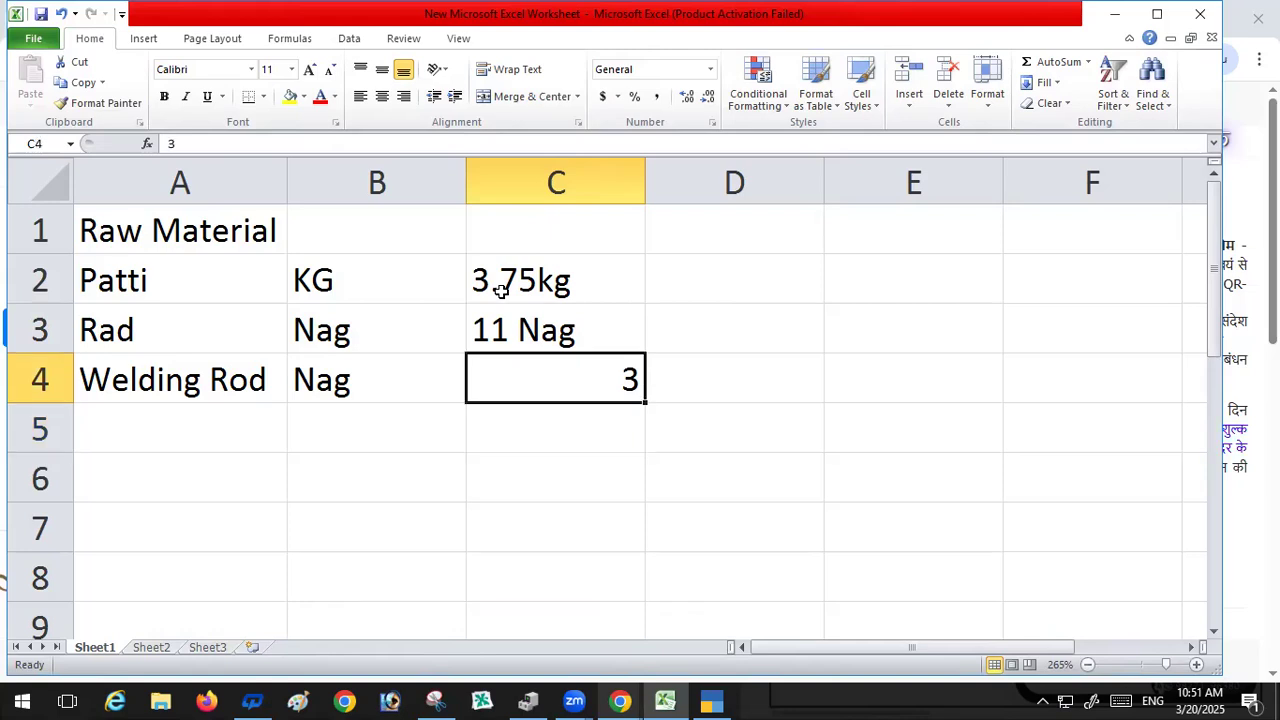
pyautogui.press('F2')
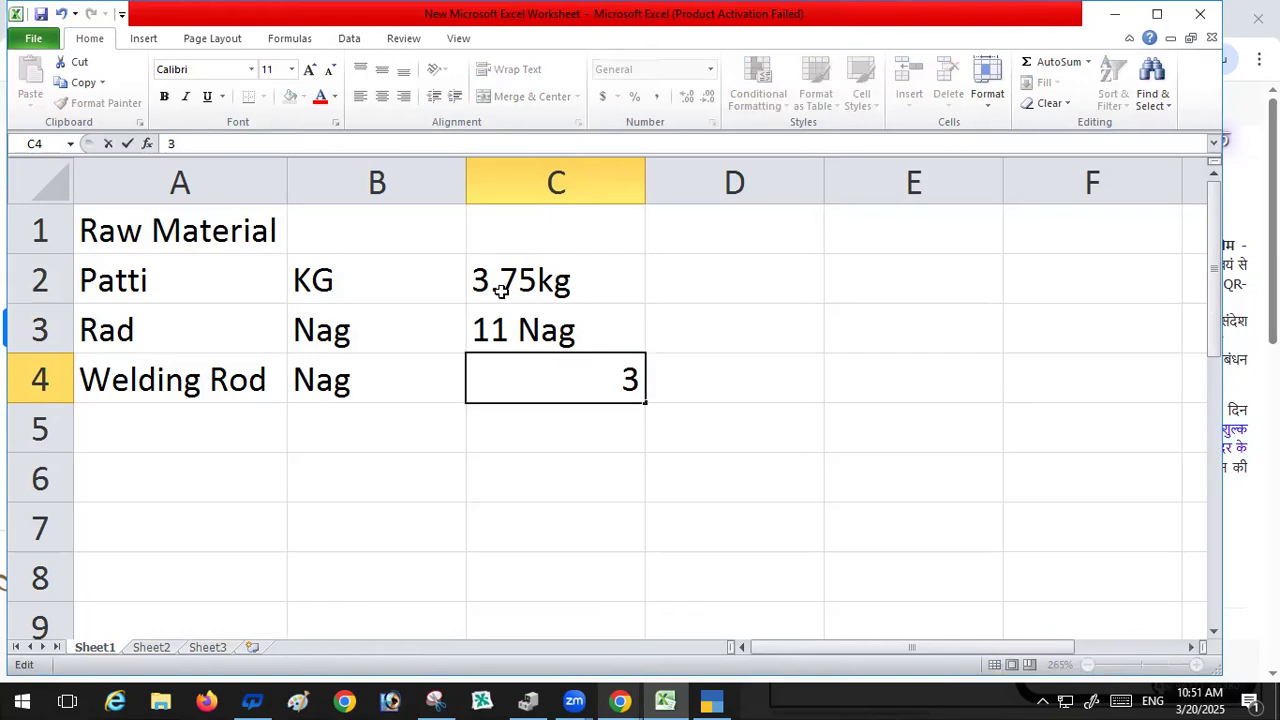
pyautogui.write('Nag')
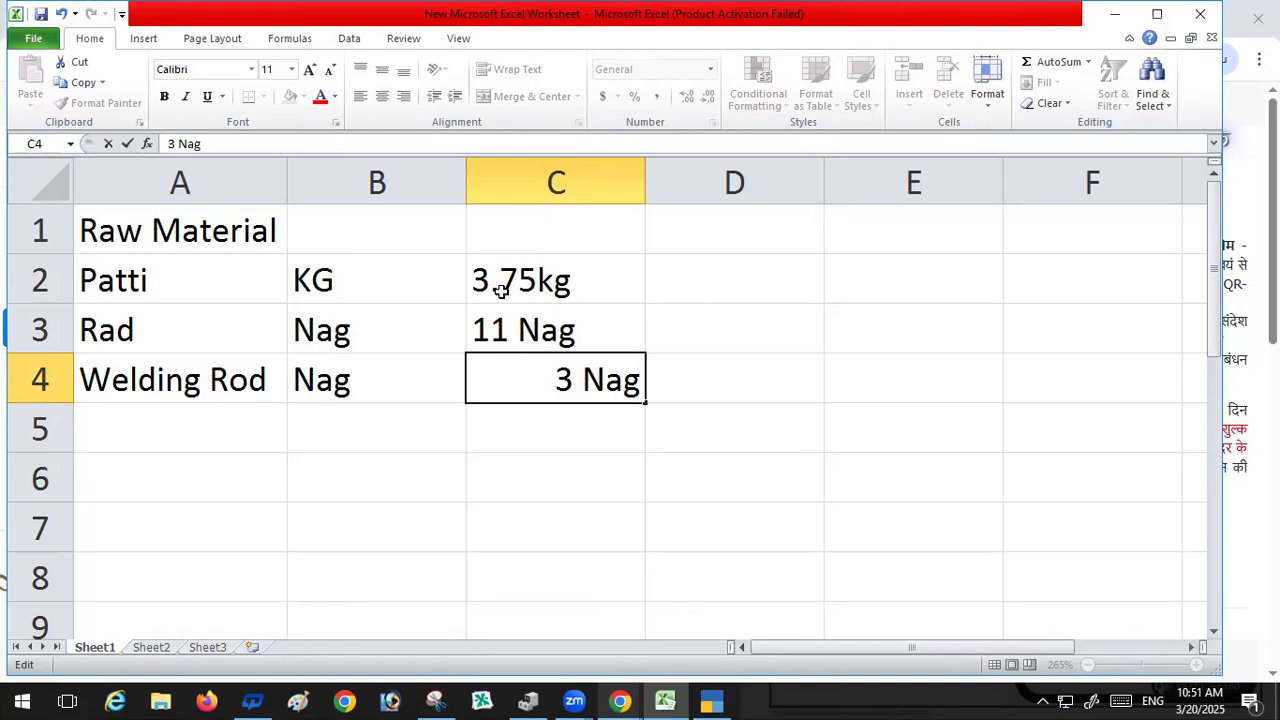
pyautogui.press('Return')
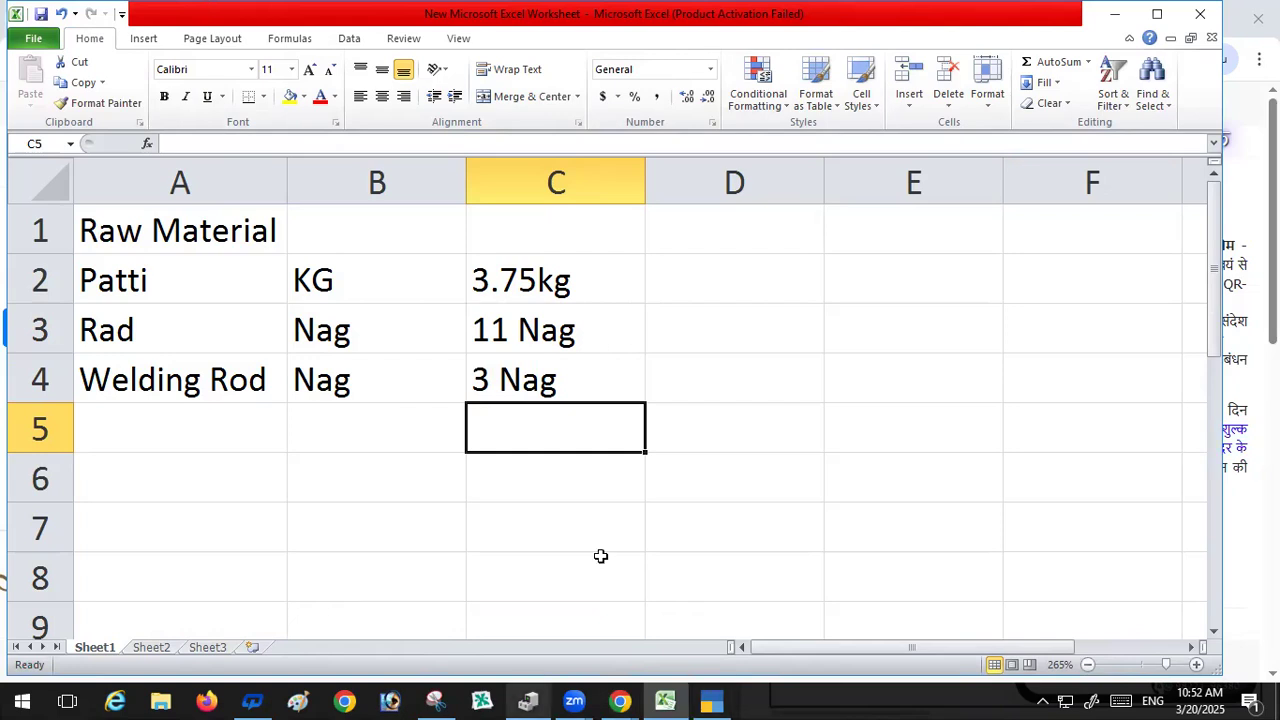
# Step: Enter the note 16kg ==20kg in cell C5
pyautogui.write('16')
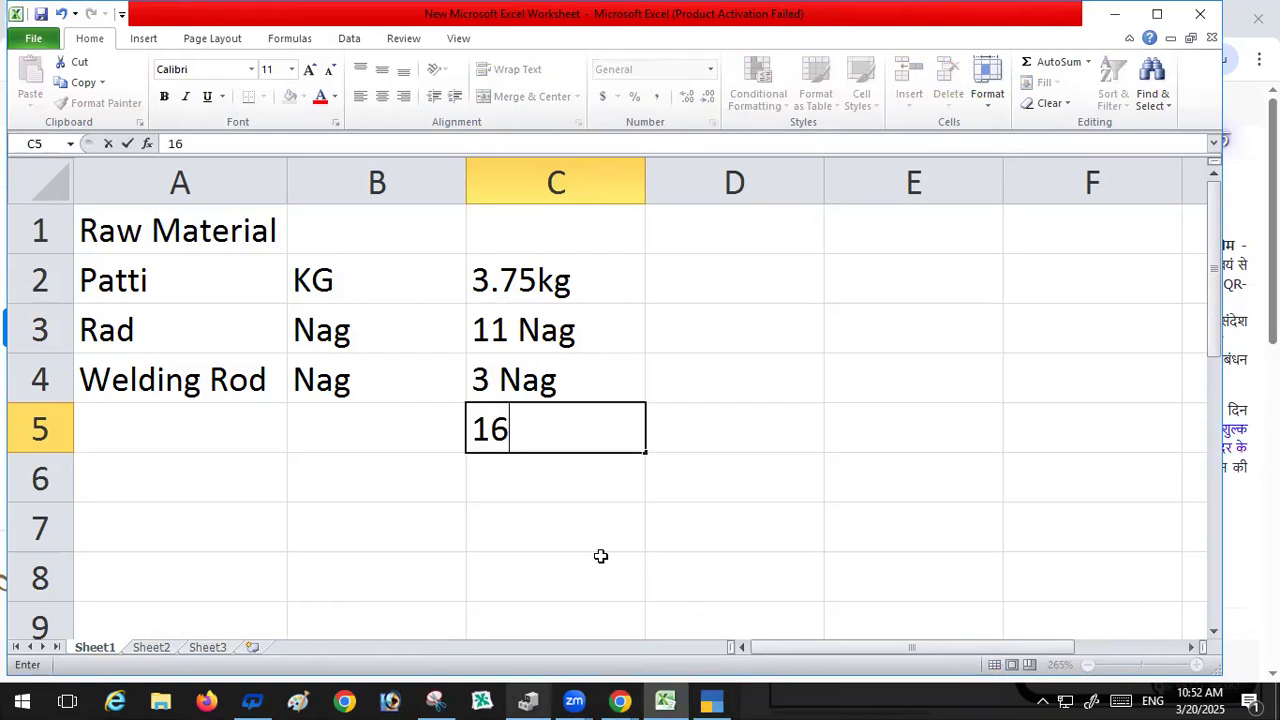
pyautogui.write('kg')
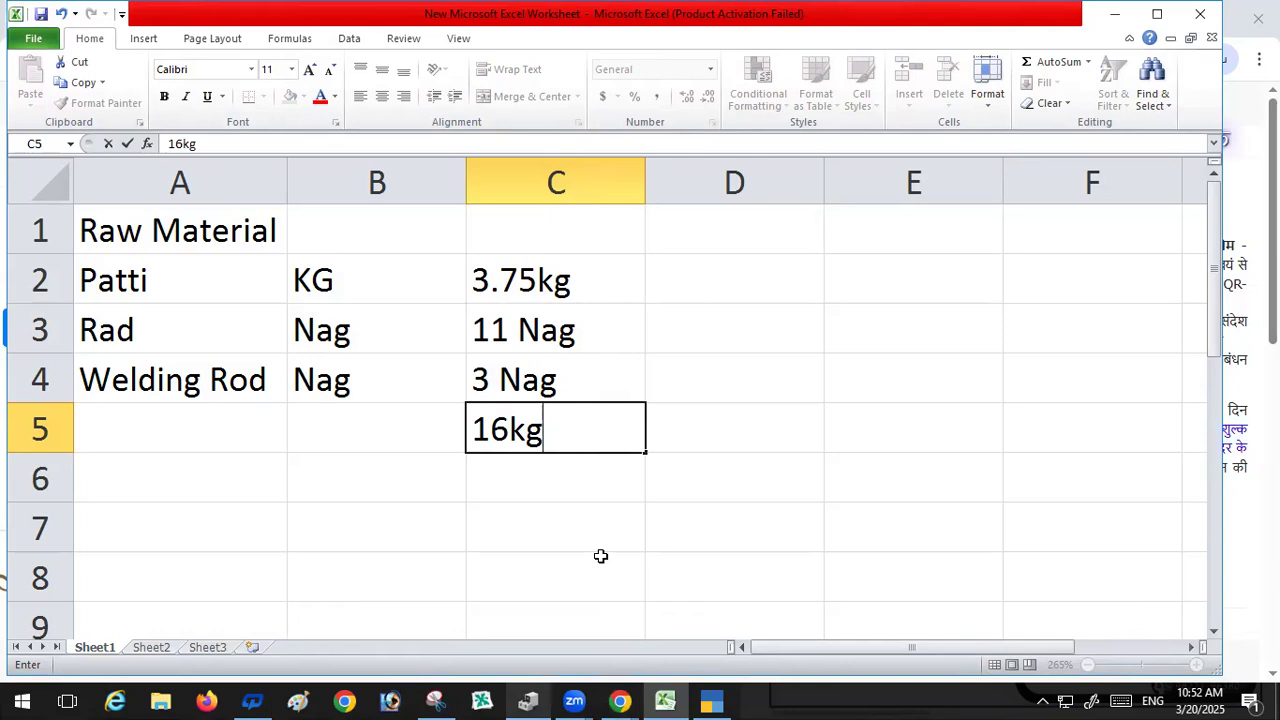
pyautogui.write('20kg')
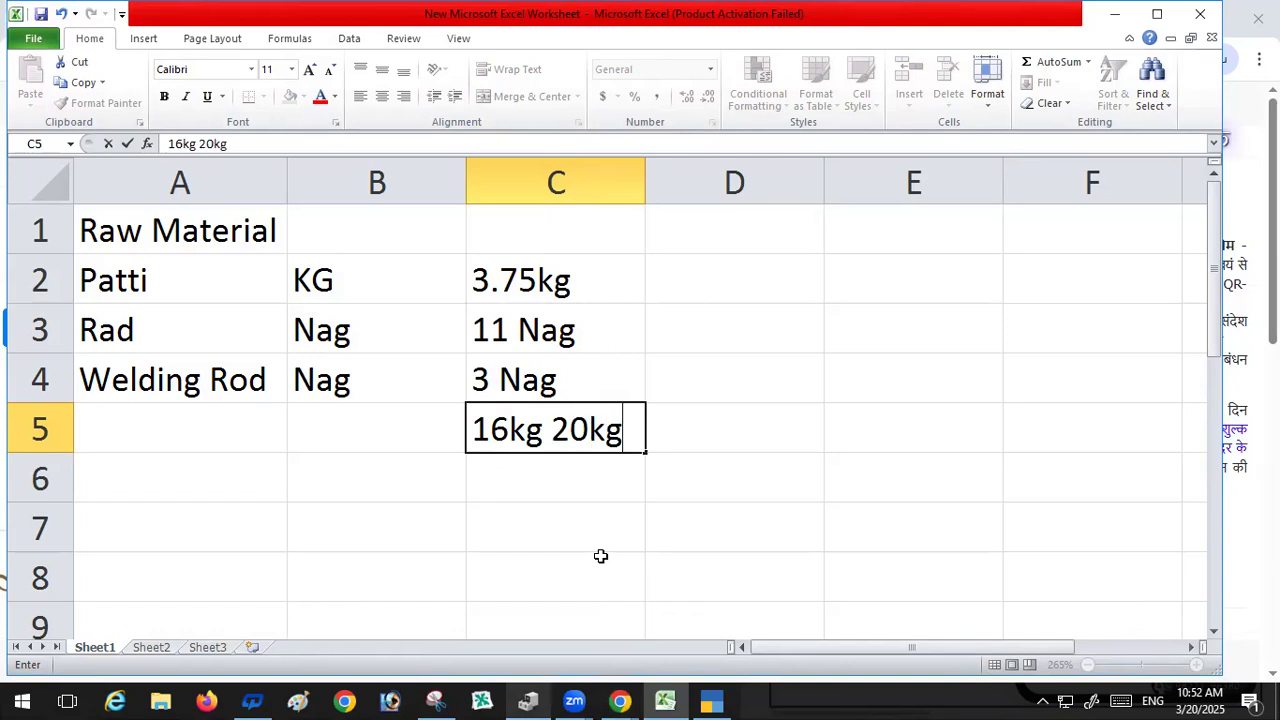
pyautogui.click(553, 429)
pyautogui.write('==')
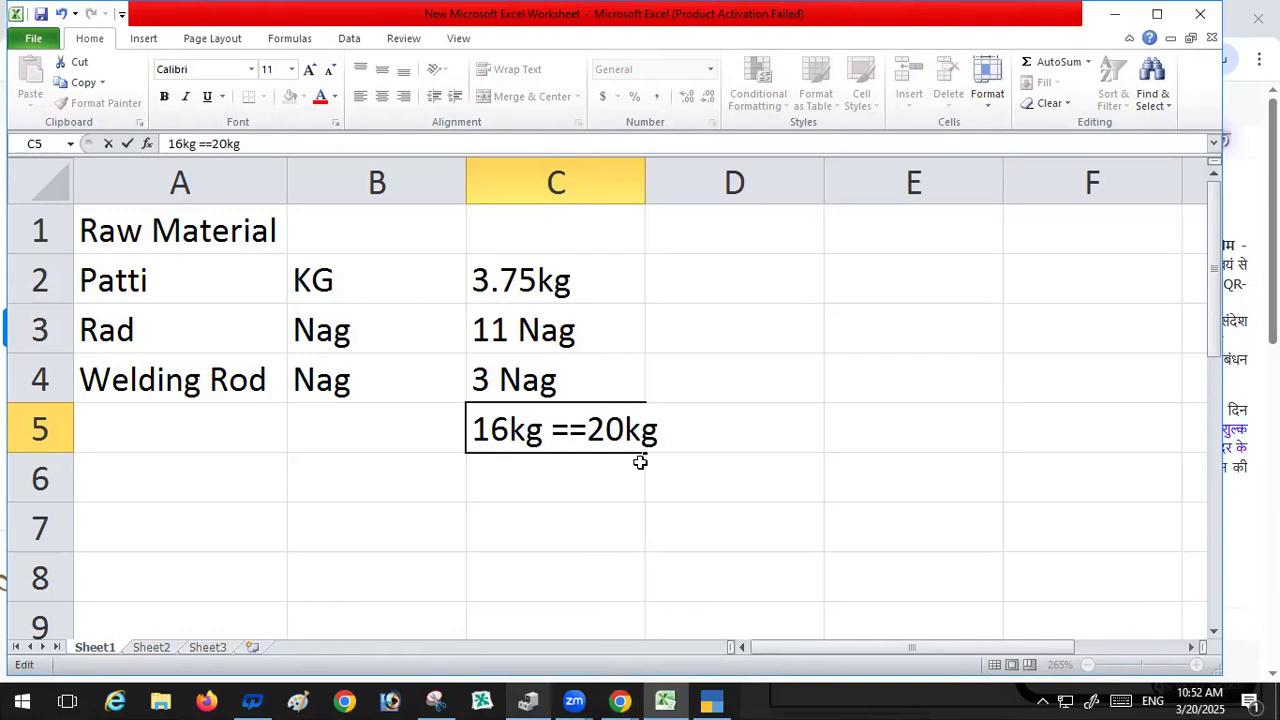
pyautogui.press('Return')
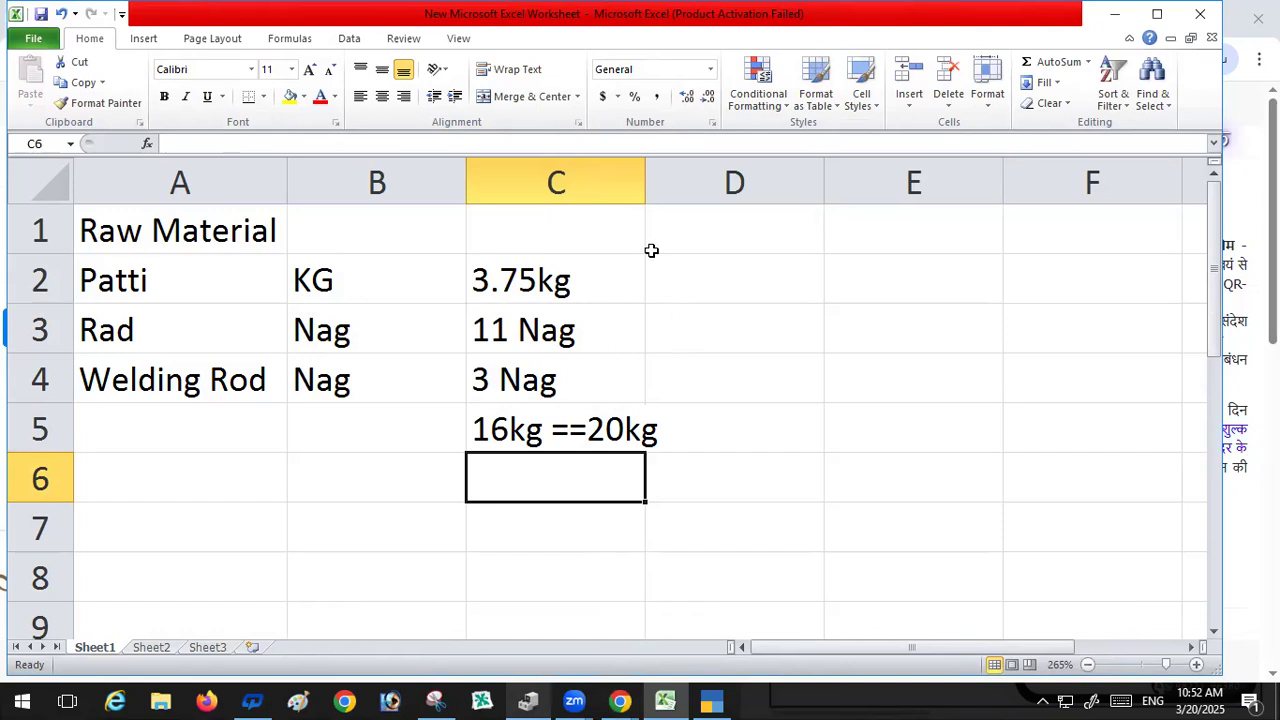
# Step: Widen column C slightly
pyautogui.moveTo(645, 186); pyautogui.dragTo(676, 193)
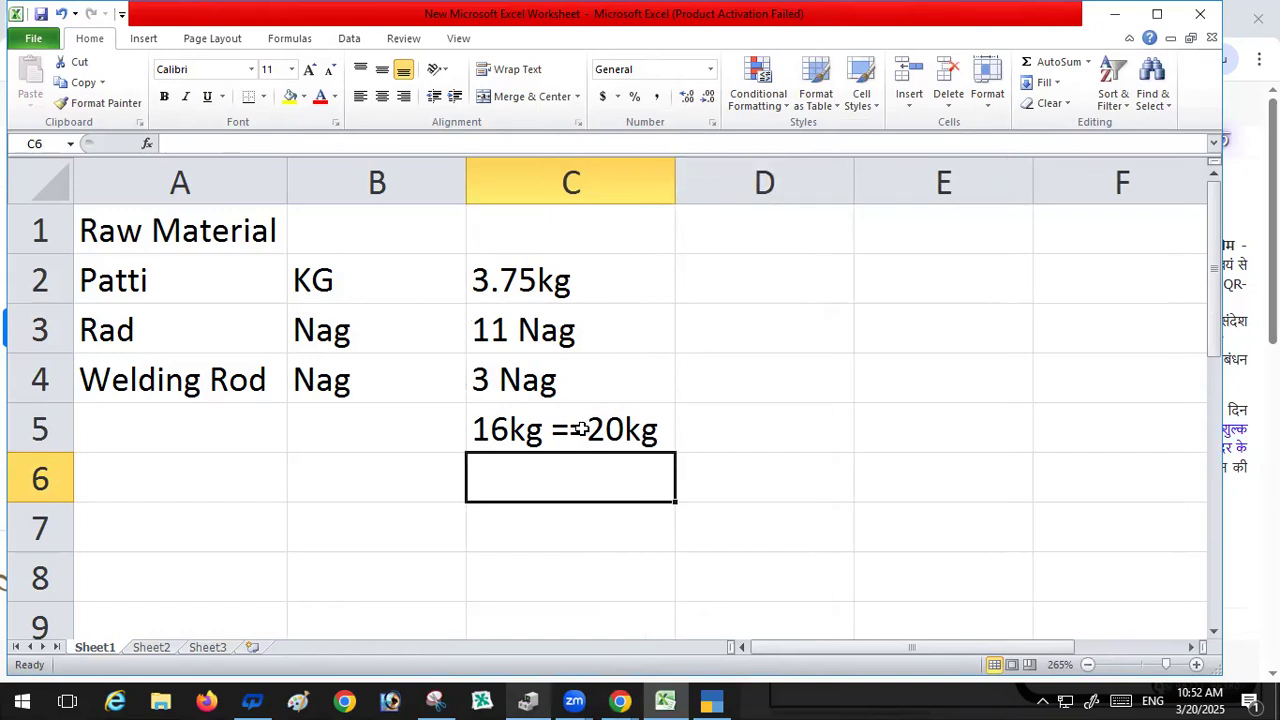
pyautogui.click(643, 430)
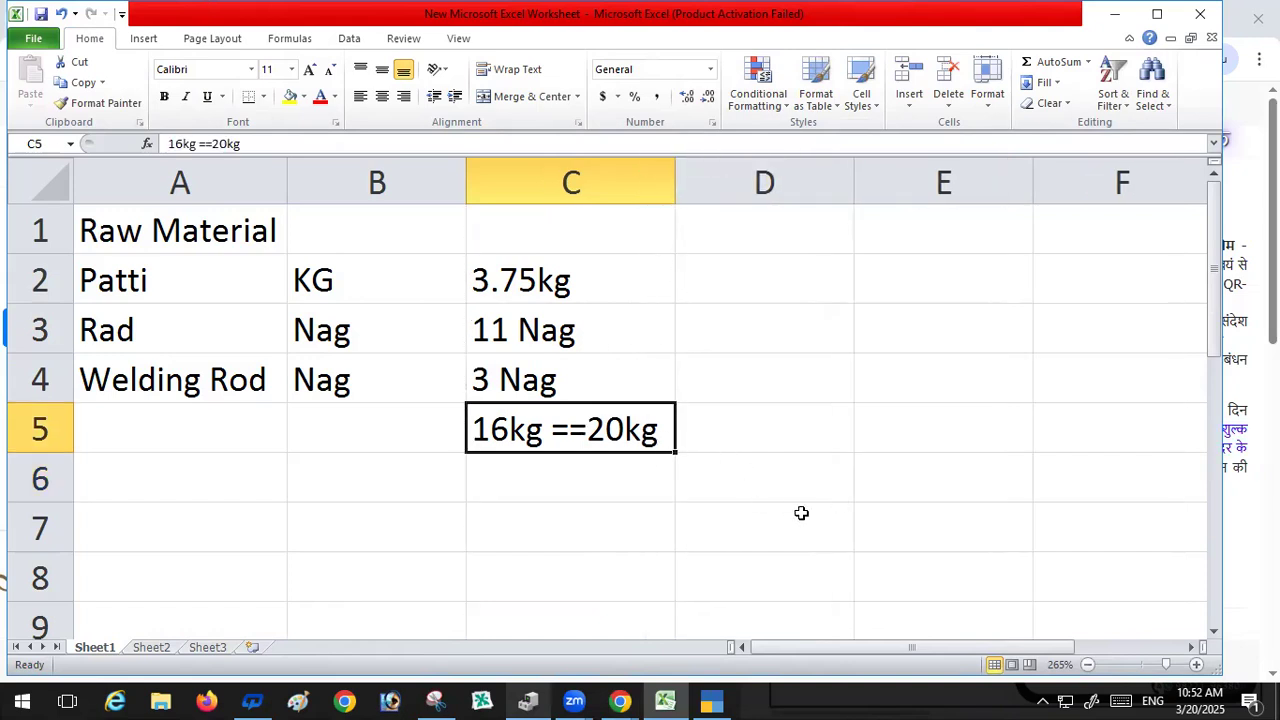
pyautogui.press('BackSpace')
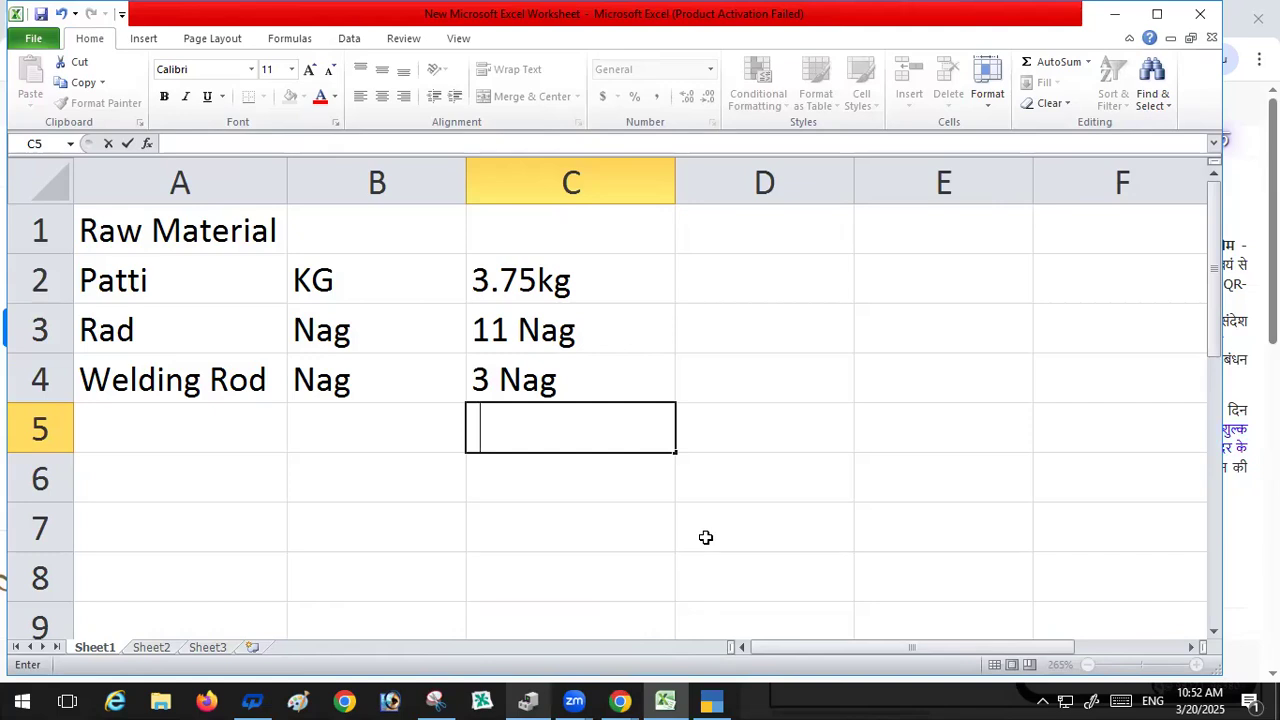
pyautogui.hotkey('ctrl', 'z')
# Step: Extend cell C5's note so it reads 16kg ==20kg=4kg Scrap
pyautogui.click(667, 440)
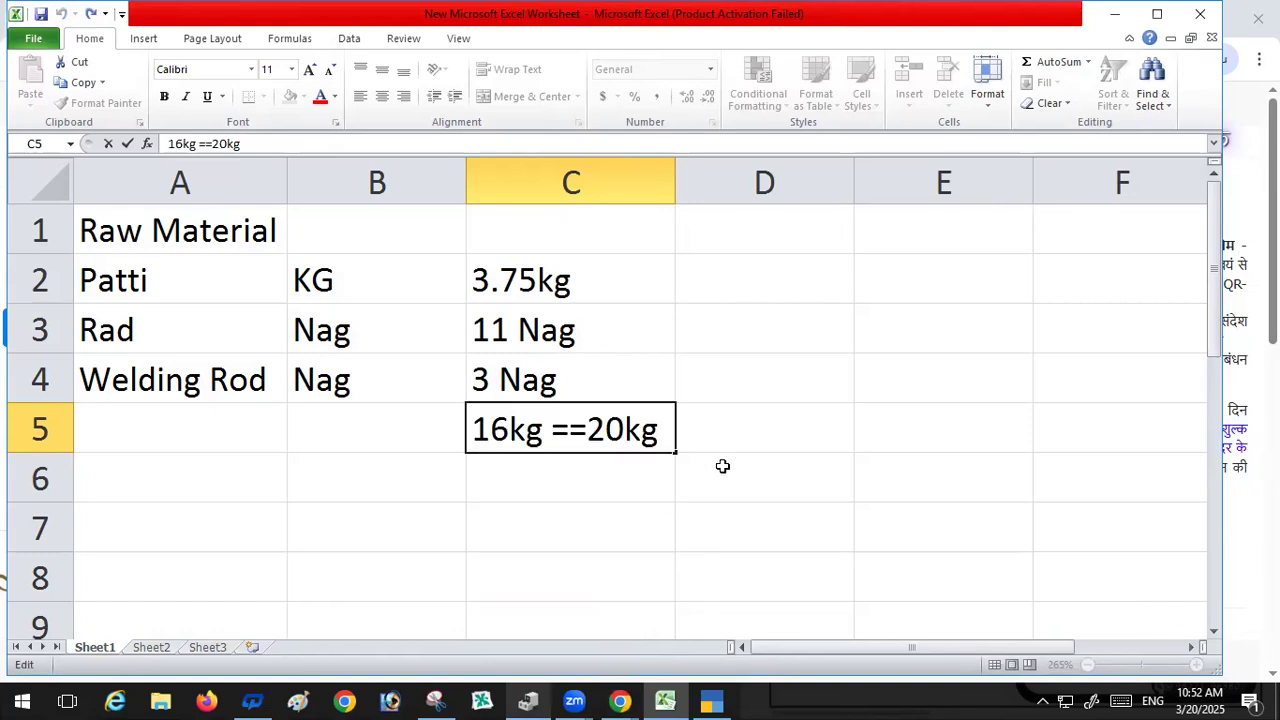
pyautogui.write('=4k')
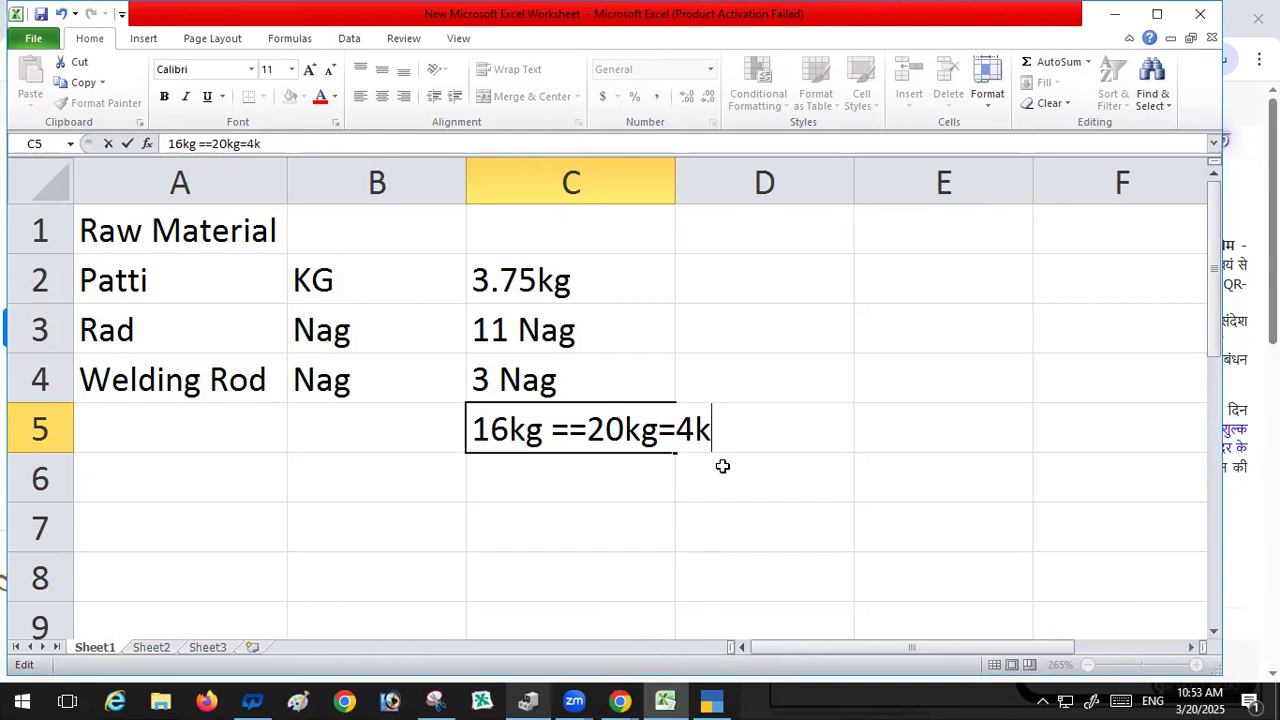
pyautogui.write('g Skro')
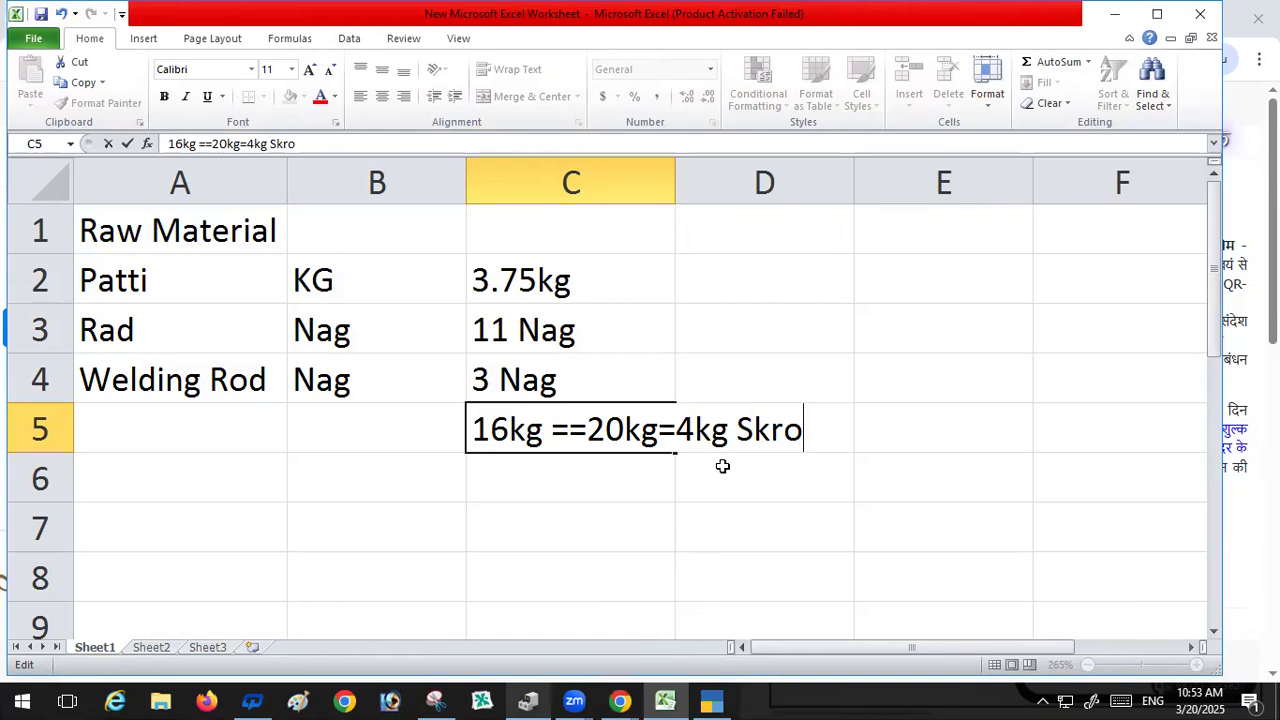
pyautogui.press('BackSpace')
pyautogui.write('sp')
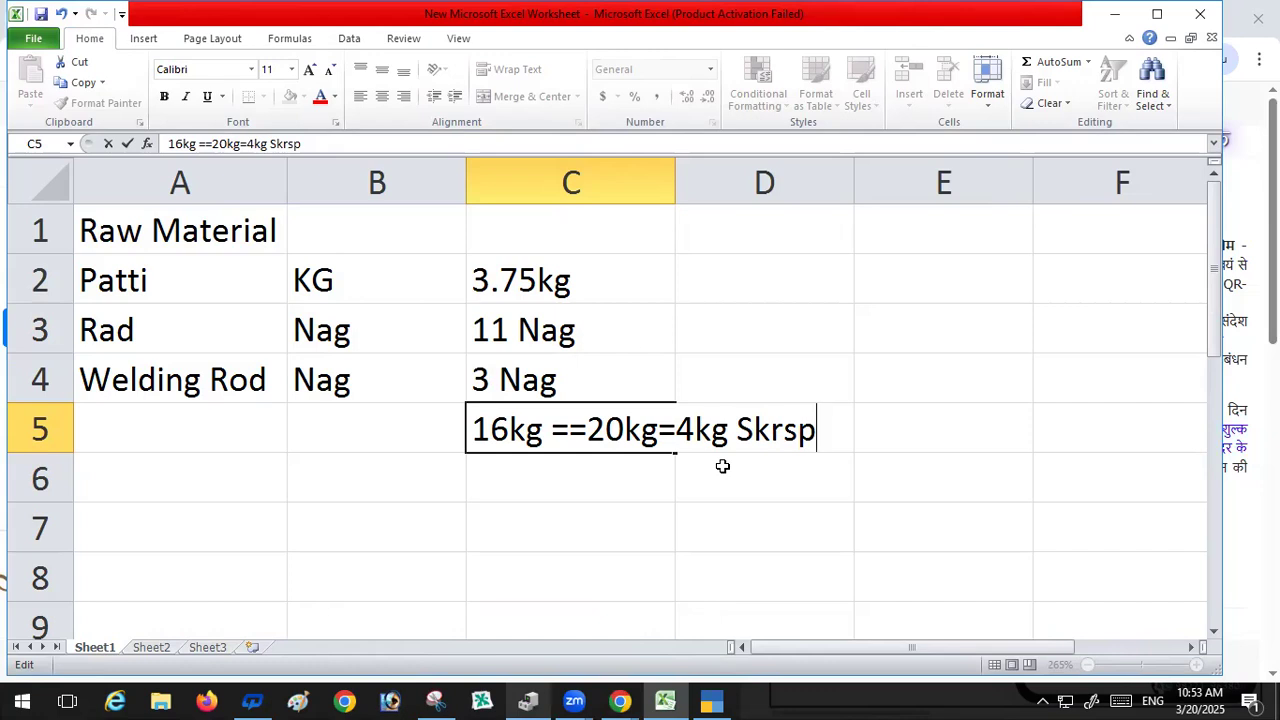
pyautogui.press('BackSpace')
pyautogui.press('BackSpace')
pyautogui.press('BackSpace')
pyautogui.press('BackSpace')
pyautogui.write('c')
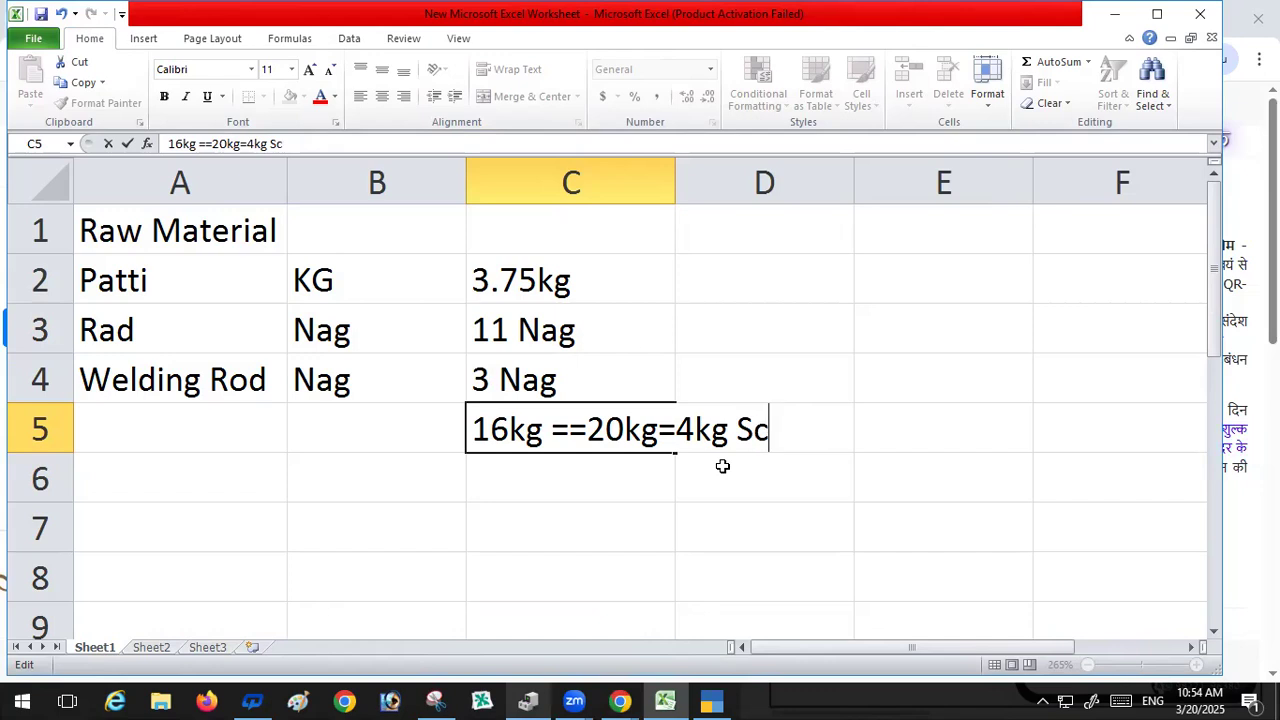
pyautogui.write('rap')
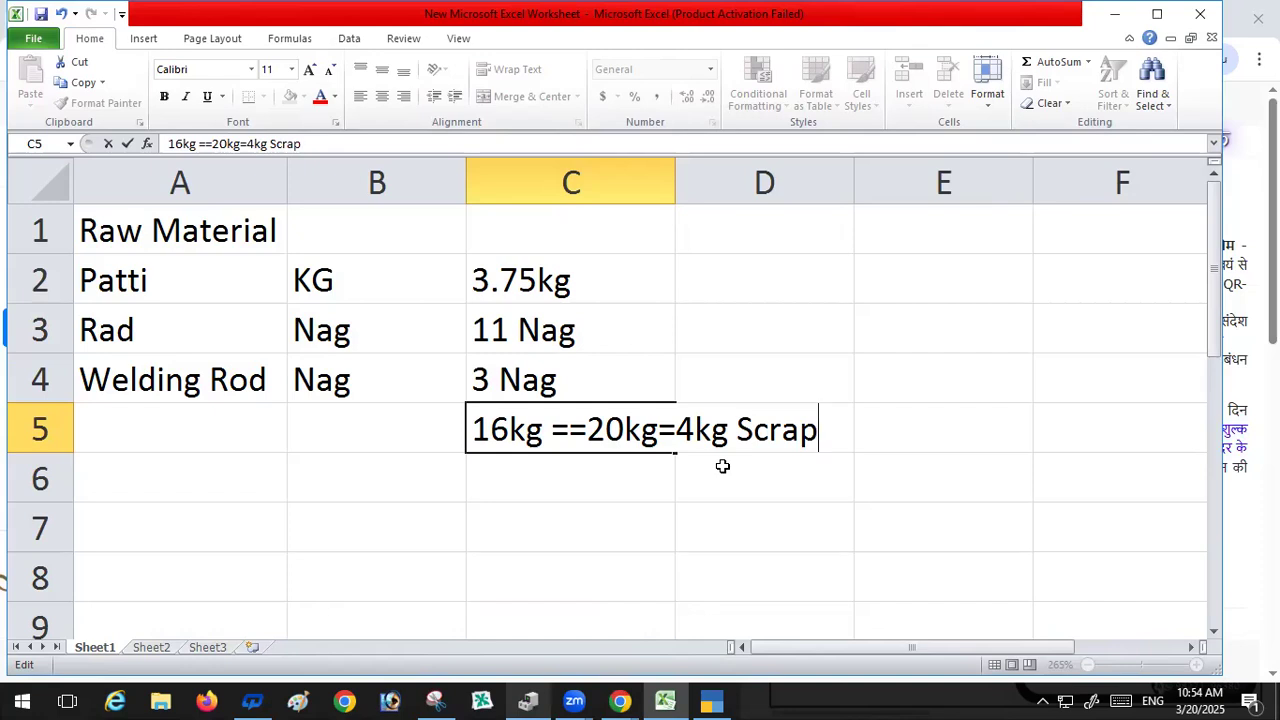
pyautogui.press('Return')
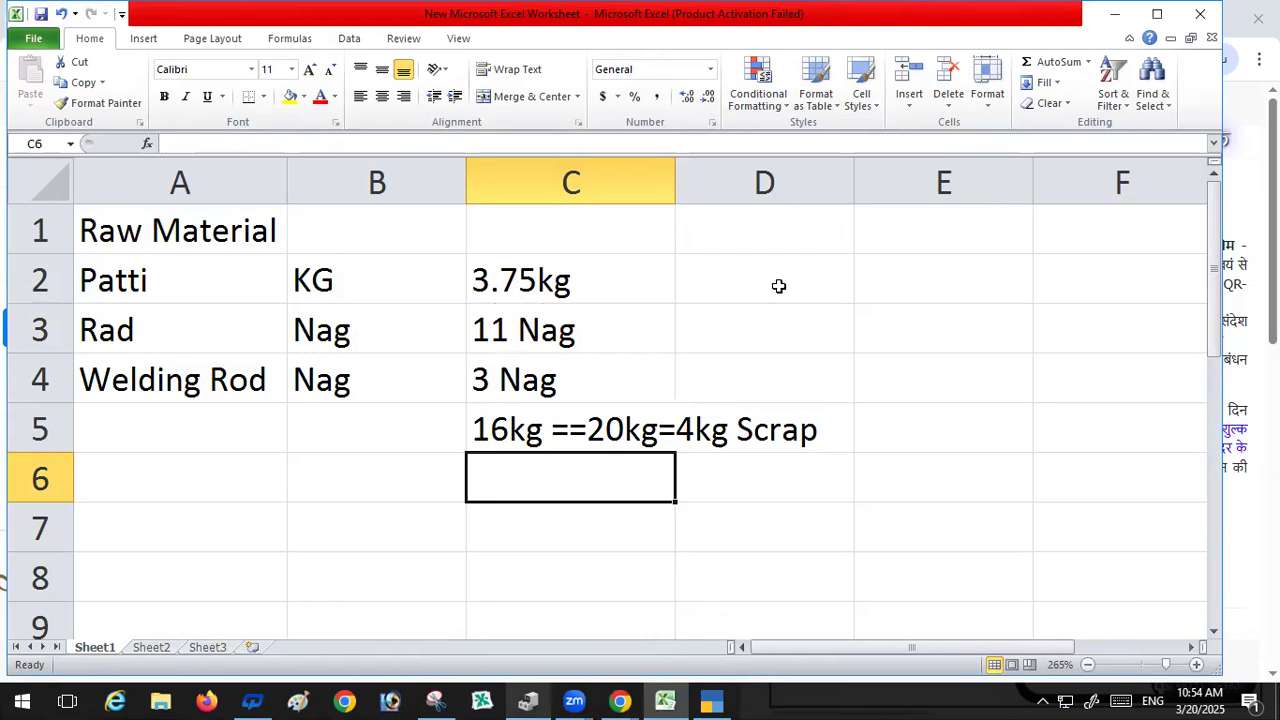
# Step: Widen column C to fit the full scrap note
pyautogui.click(917, 277)
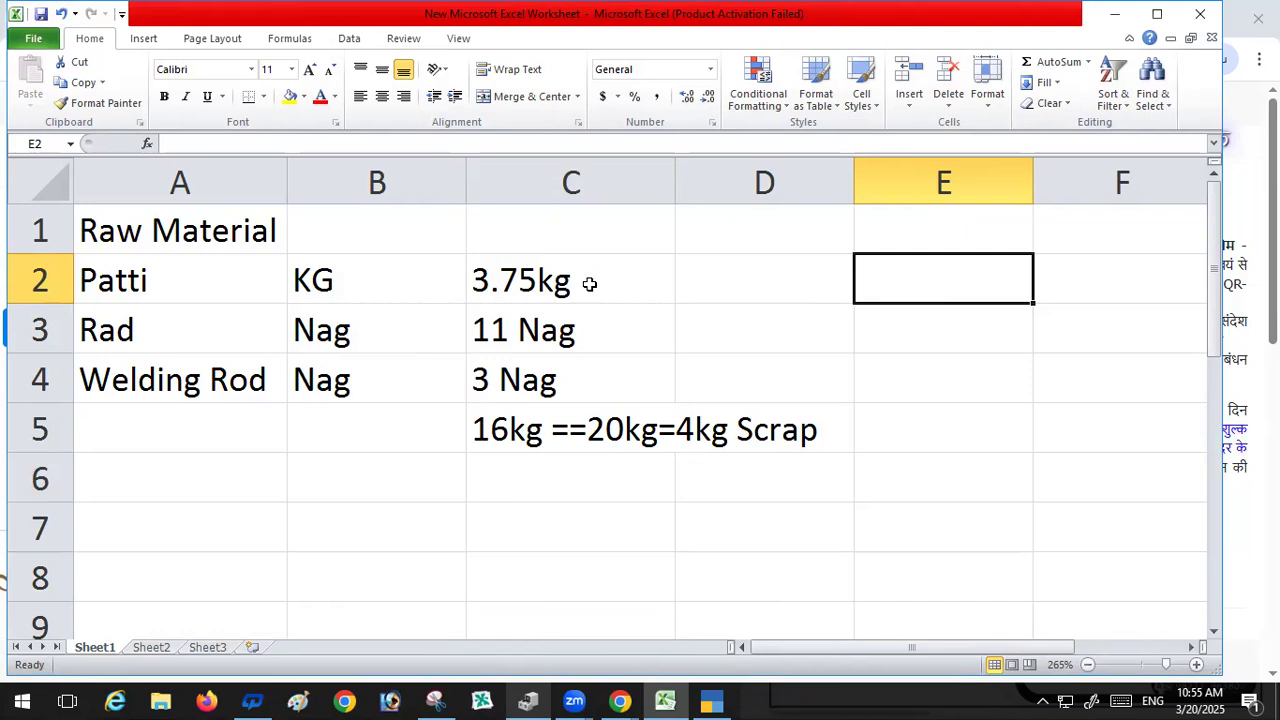
pyautogui.click(556, 283)
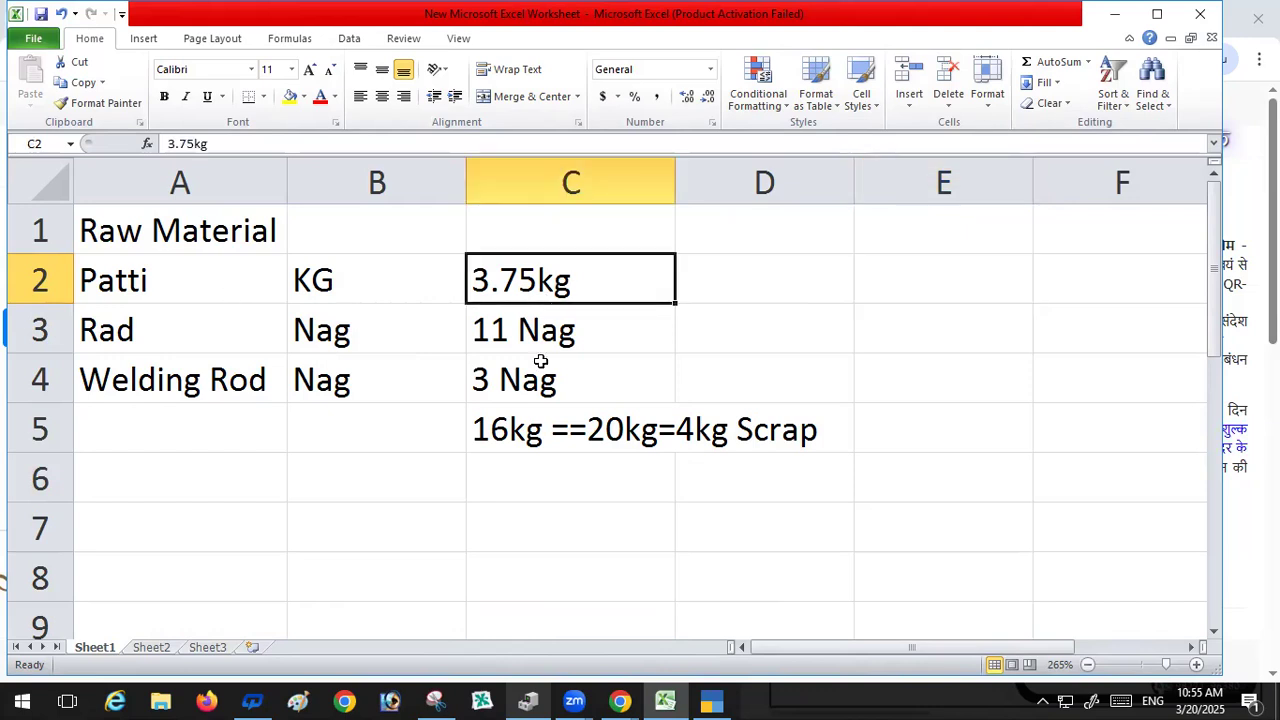
pyautogui.click(520, 437)
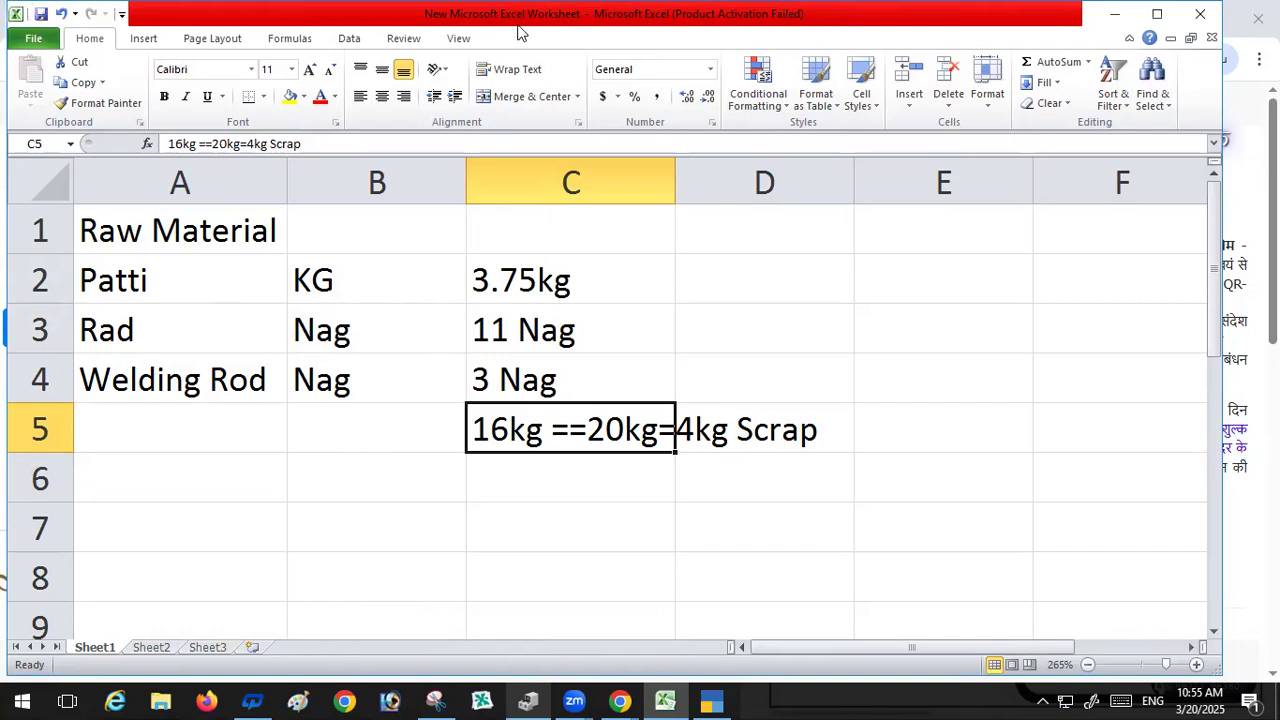
pyautogui.click(495, 282)
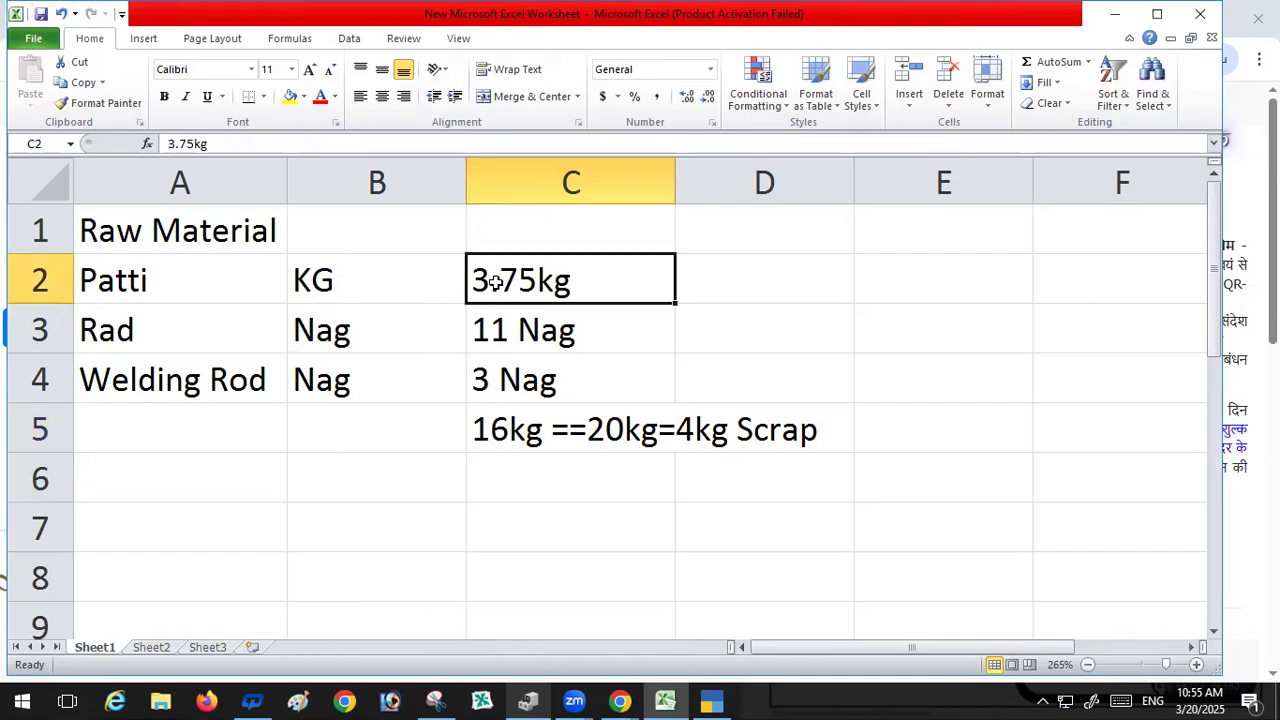
pyautogui.click(743, 286)
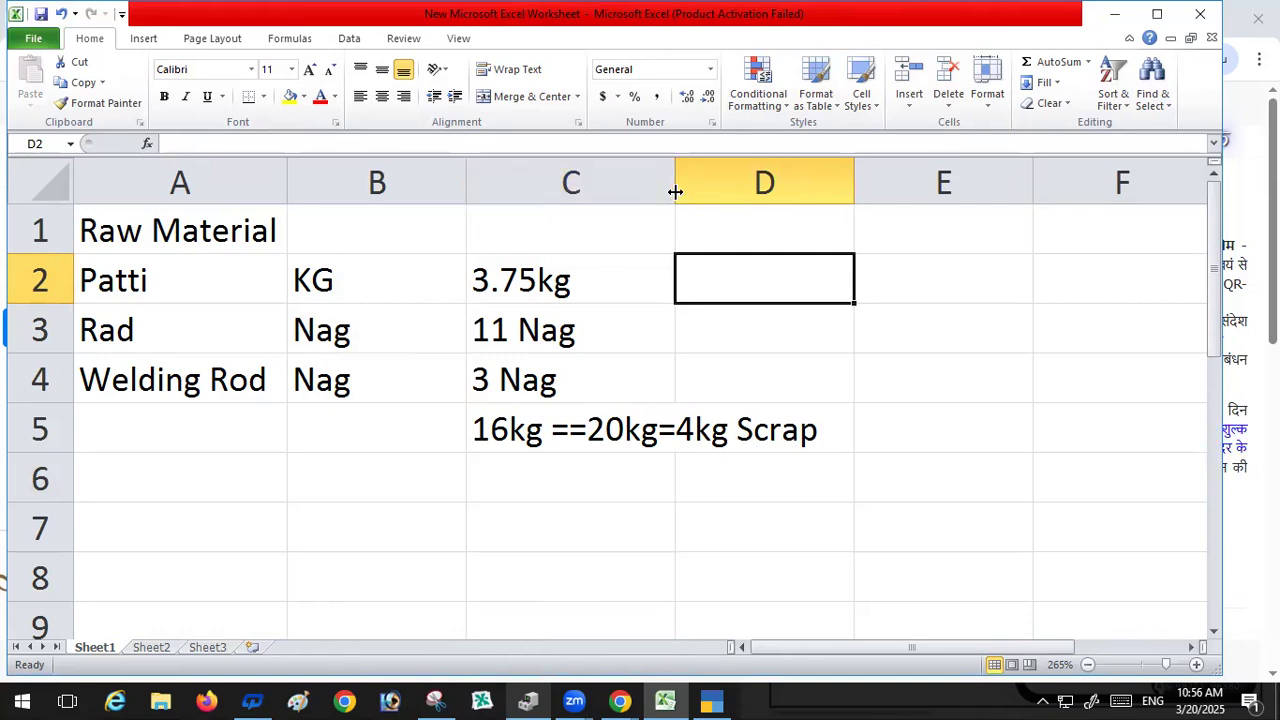
pyautogui.moveTo(677, 191); pyautogui.dragTo(841, 190)
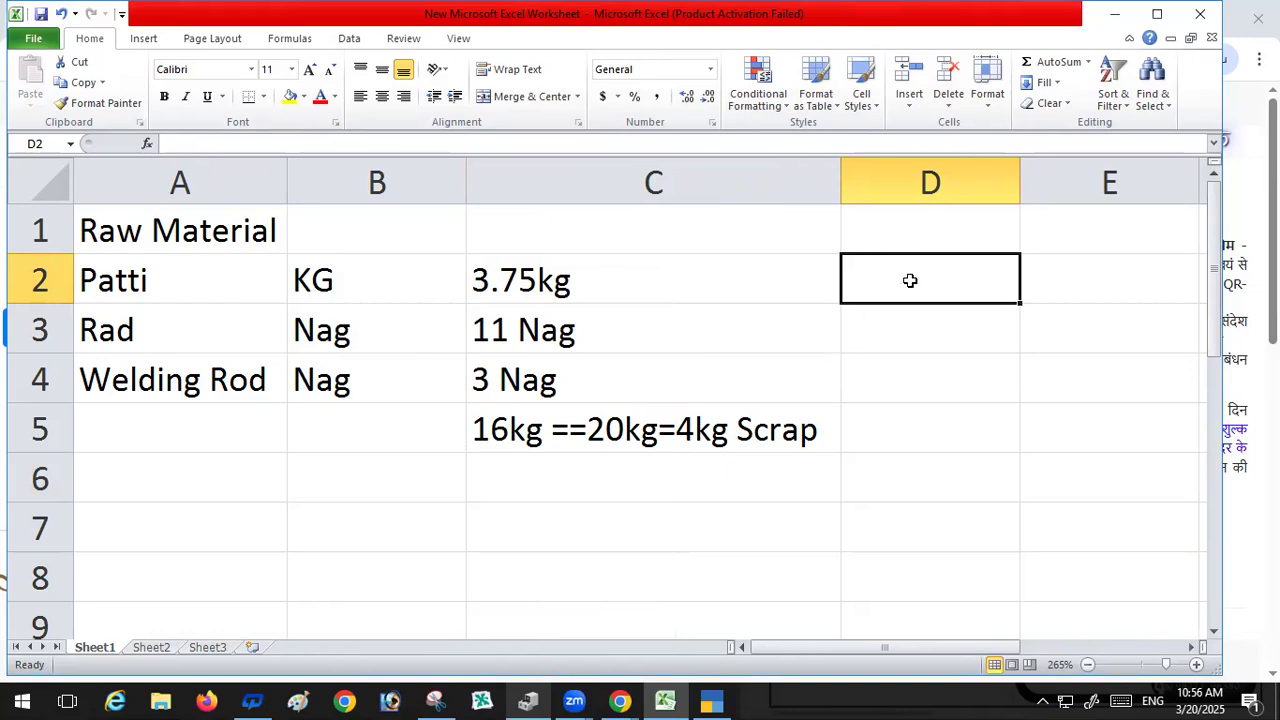
# Step: Enter 100 in cell D2
pyautogui.write('100')
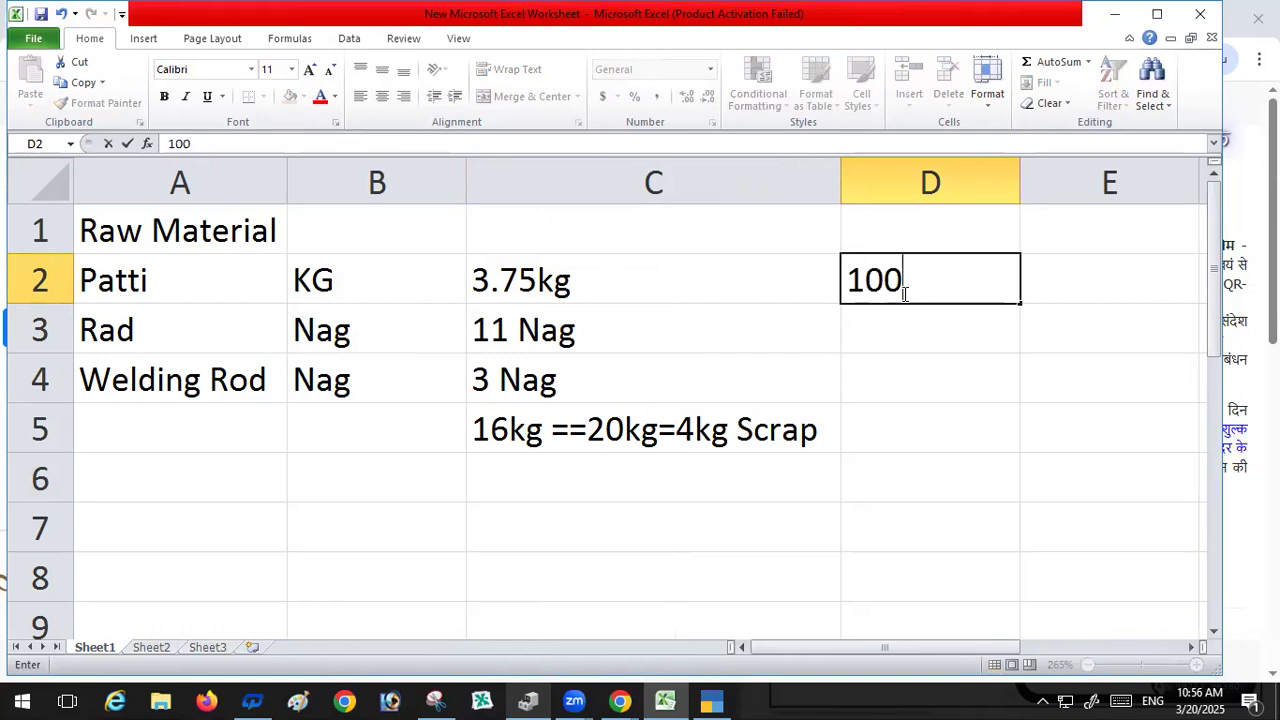
pyautogui.press('Return')
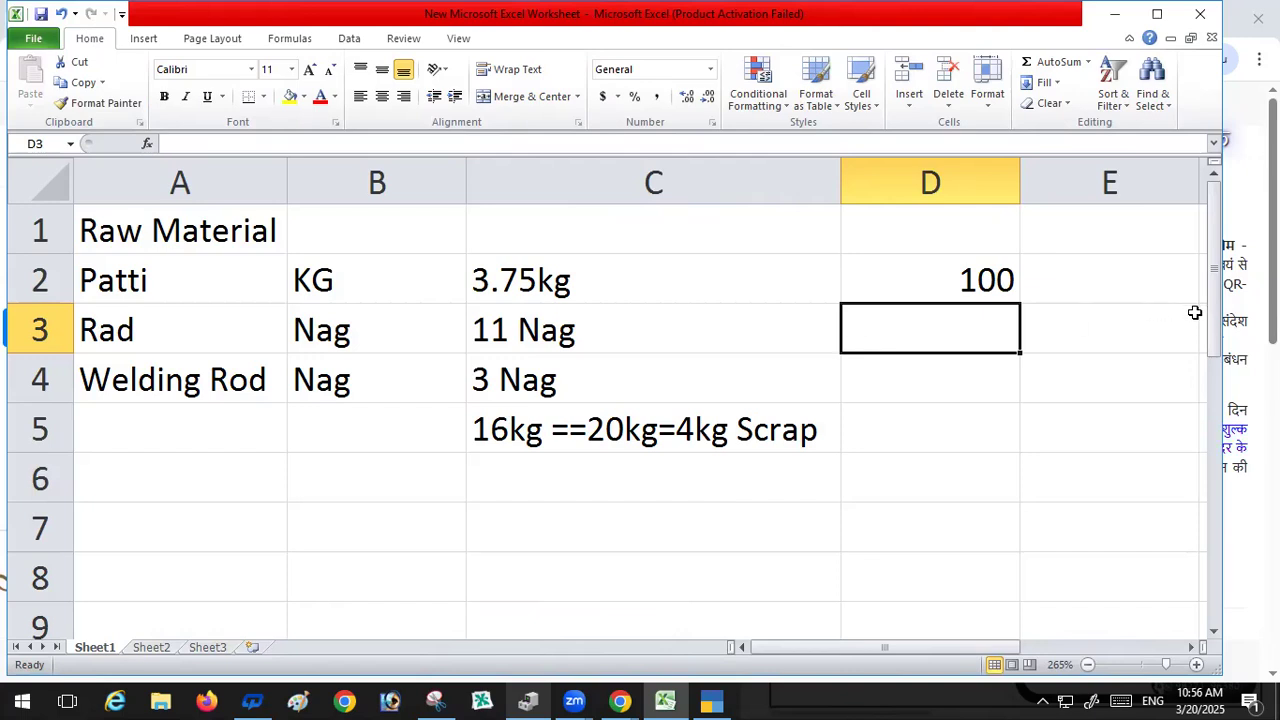
# Step: Enter 11*20 in cell E3
pyautogui.click(1138, 333)
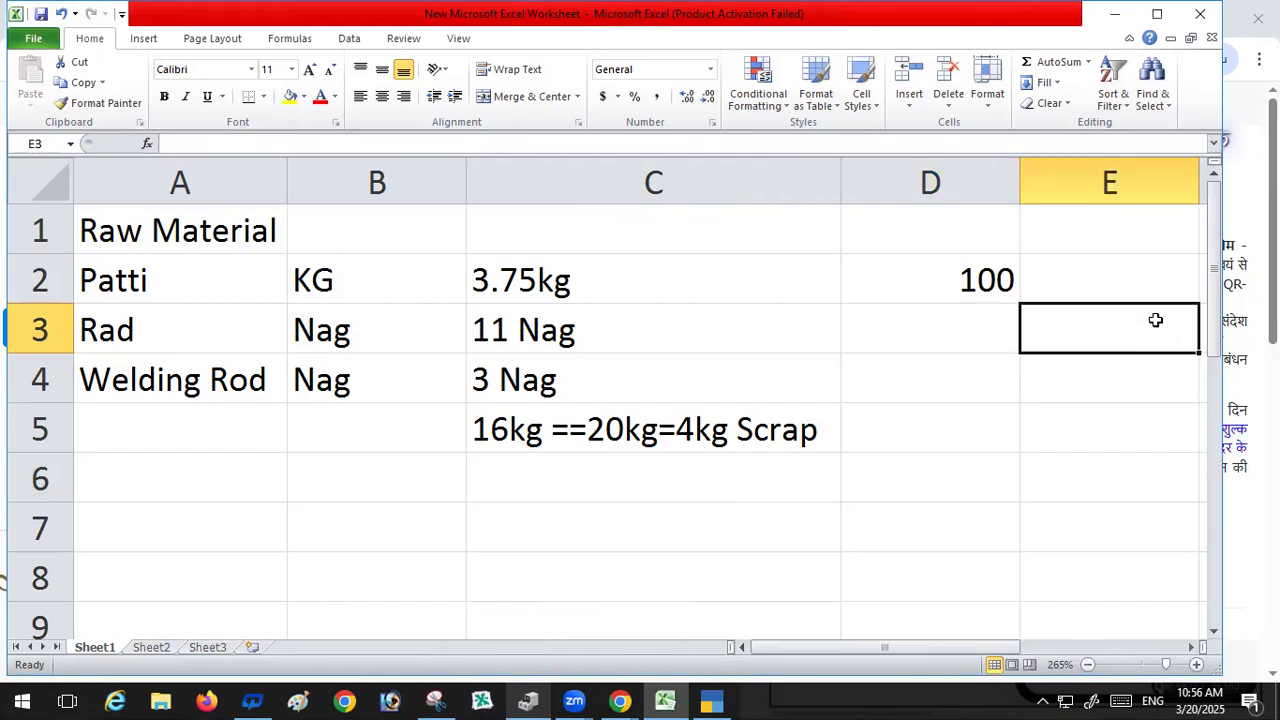
pyautogui.write('11')
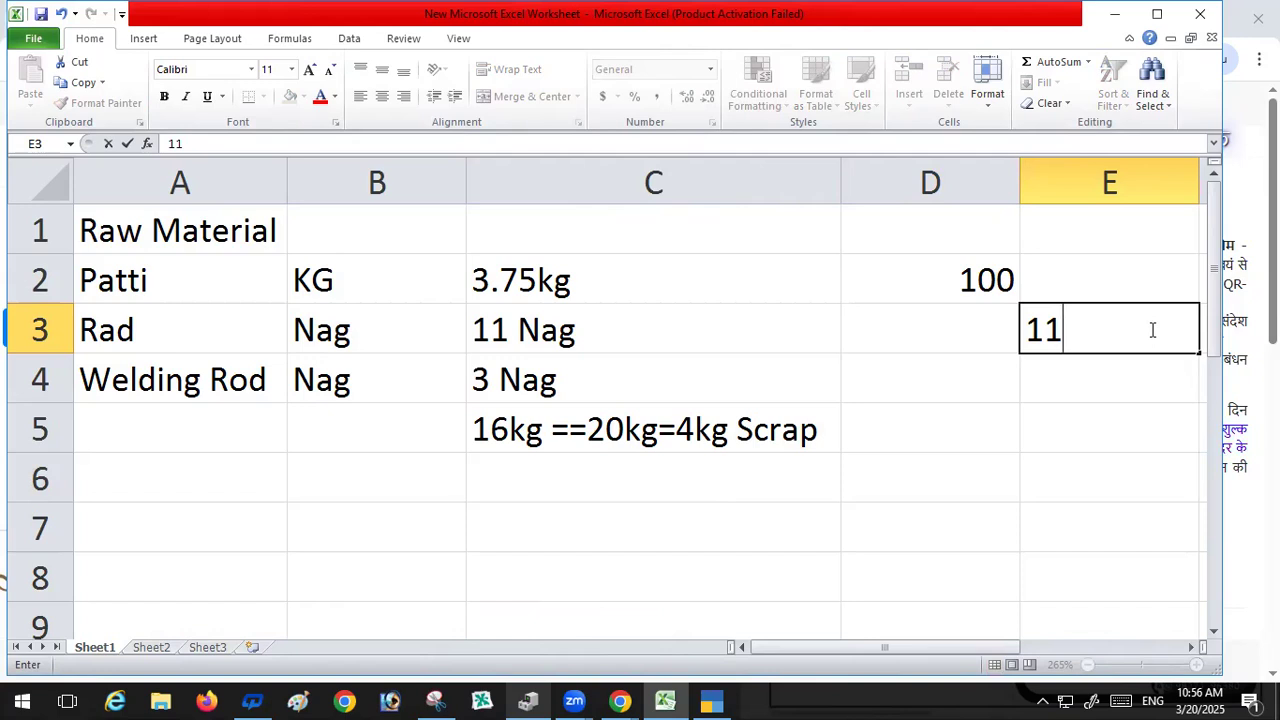
pyautogui.write('*500')
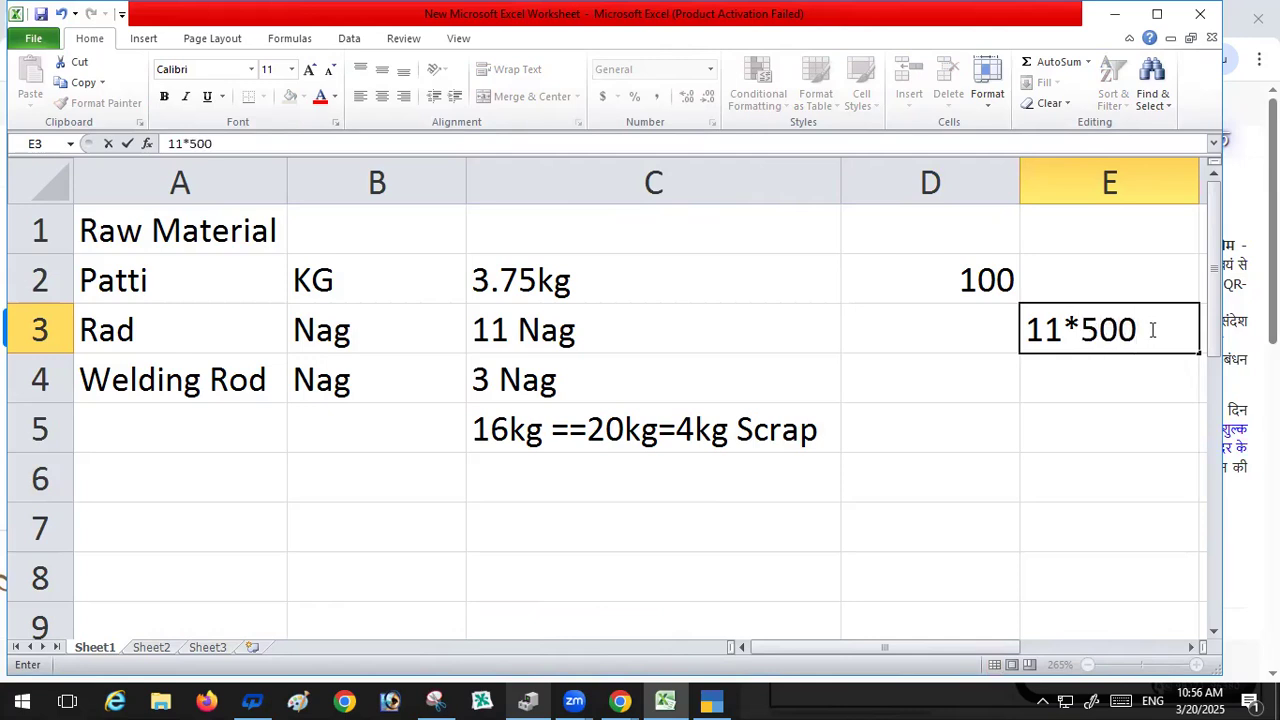
pyautogui.press('BackSpace')
pyautogui.press('BackSpace')
pyautogui.press('BackSpace')
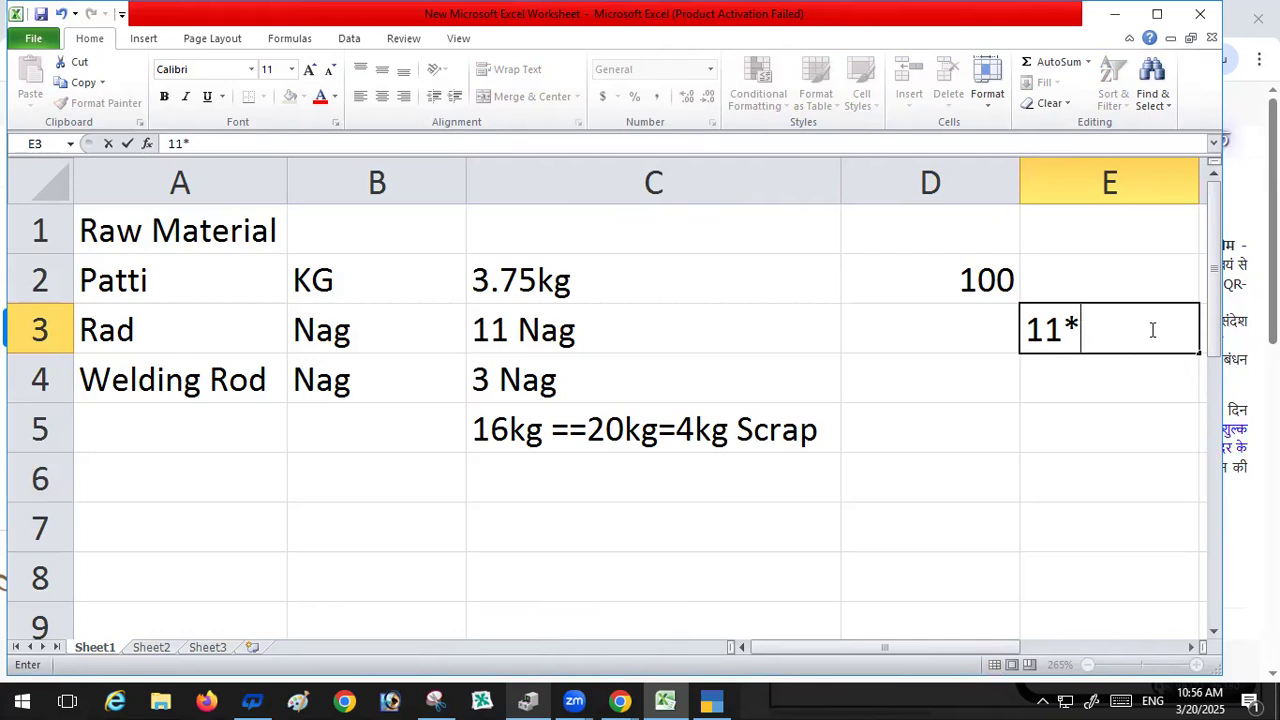
pyautogui.write('20')
pyautogui.press('Return')
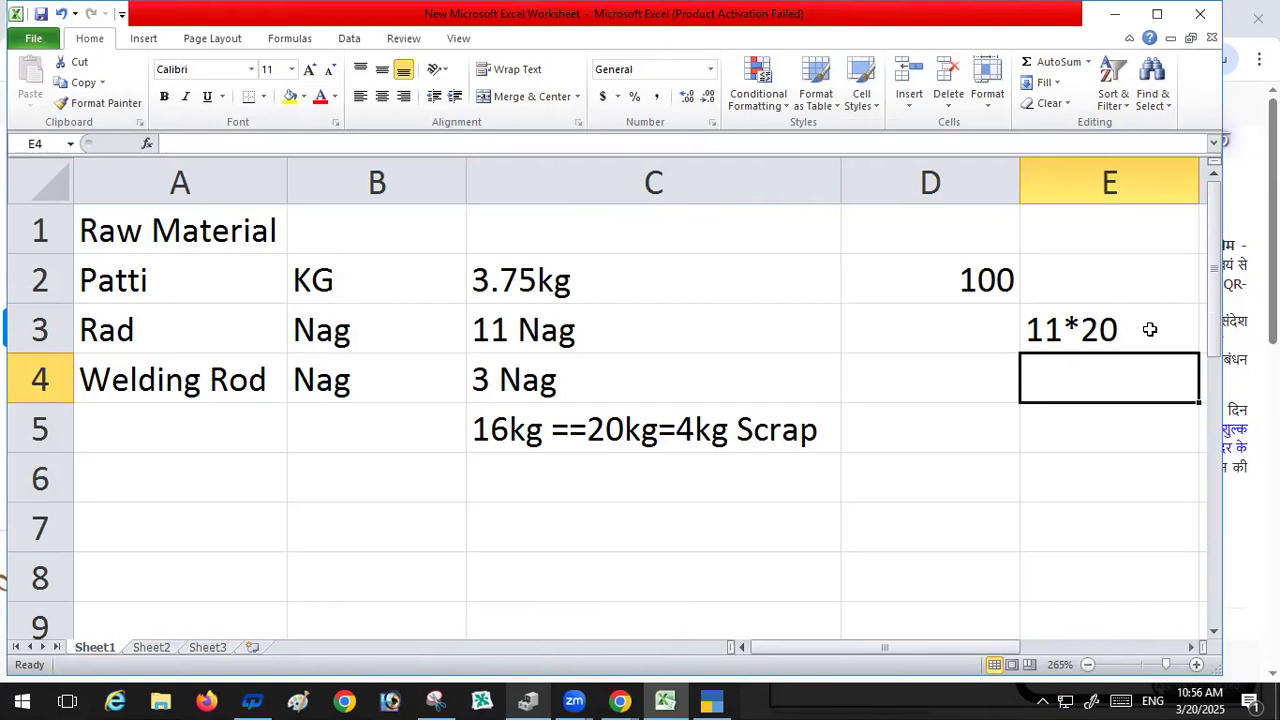
# Step: Enter 200 in cell D3 and clear cell E3
pyautogui.click(1150, 329)
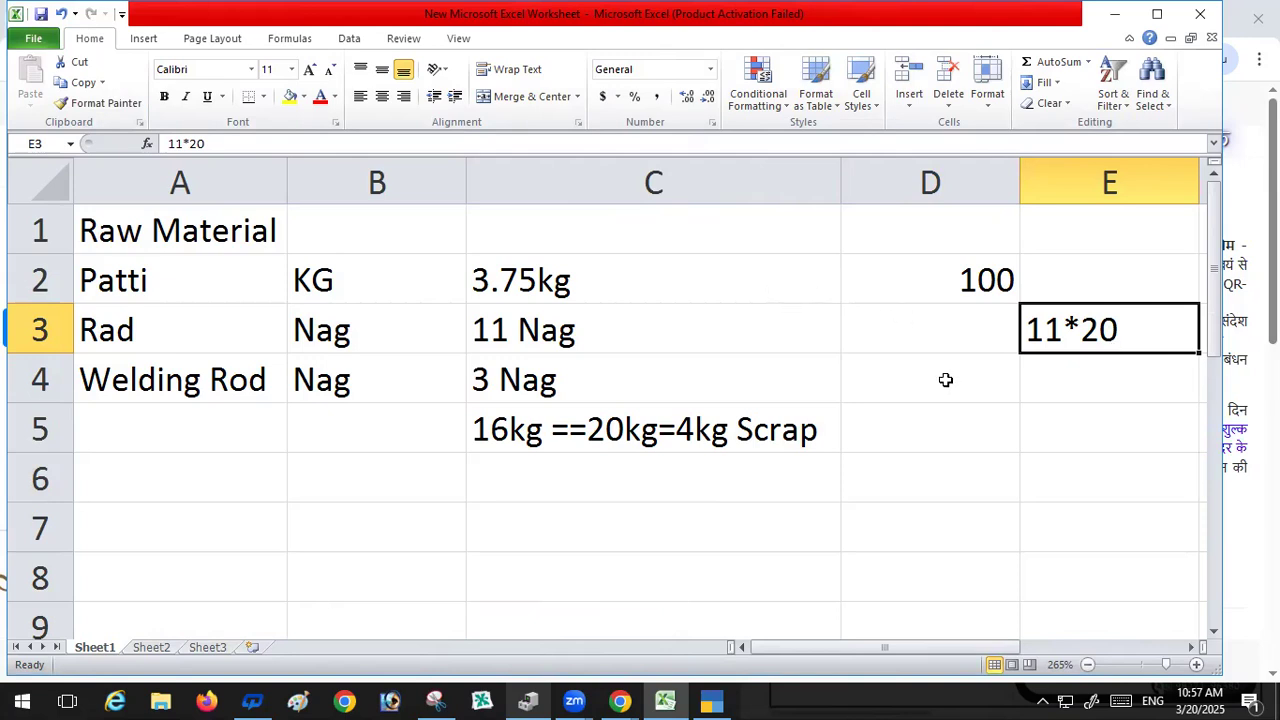
pyautogui.click(940, 333)
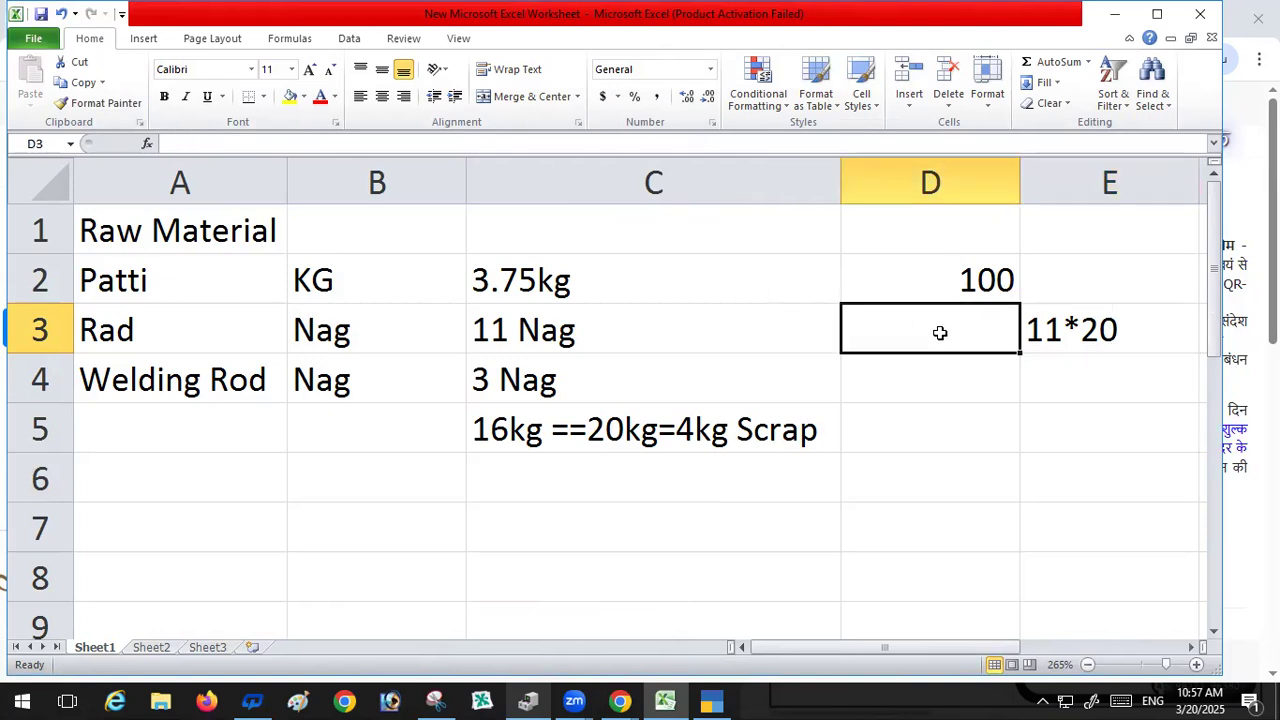
pyautogui.write('200')
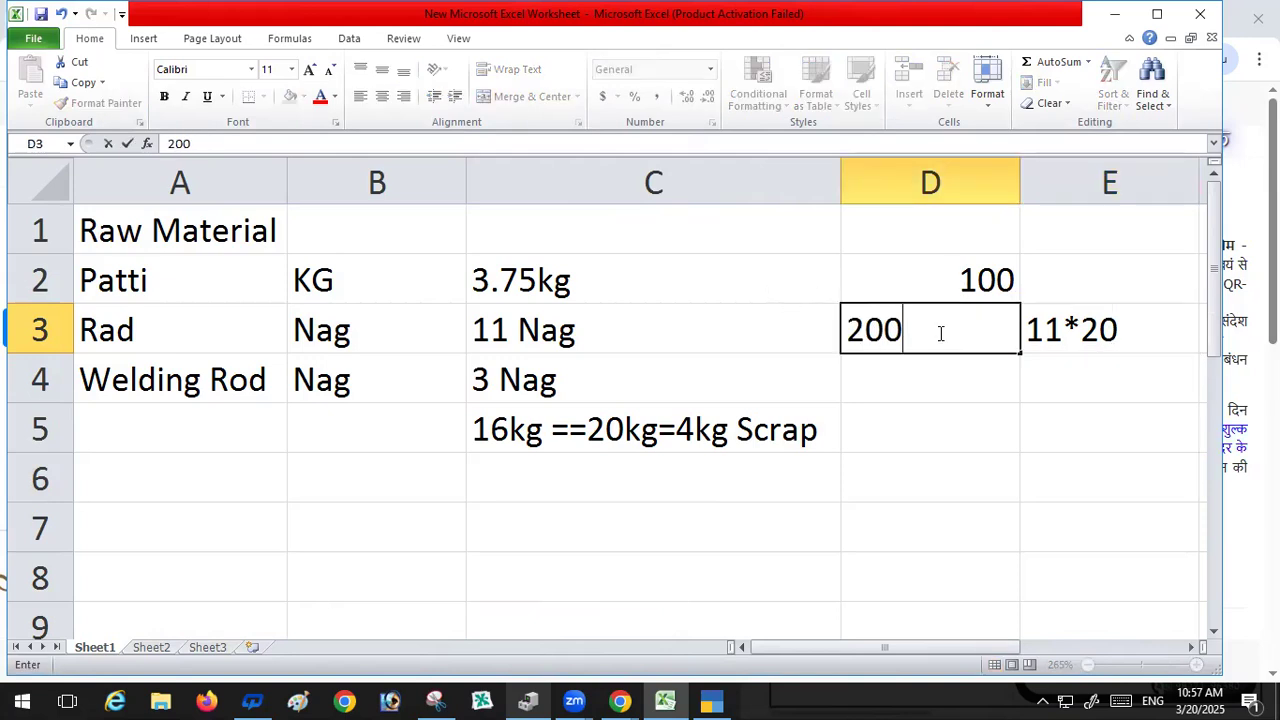
pyautogui.press('Return')
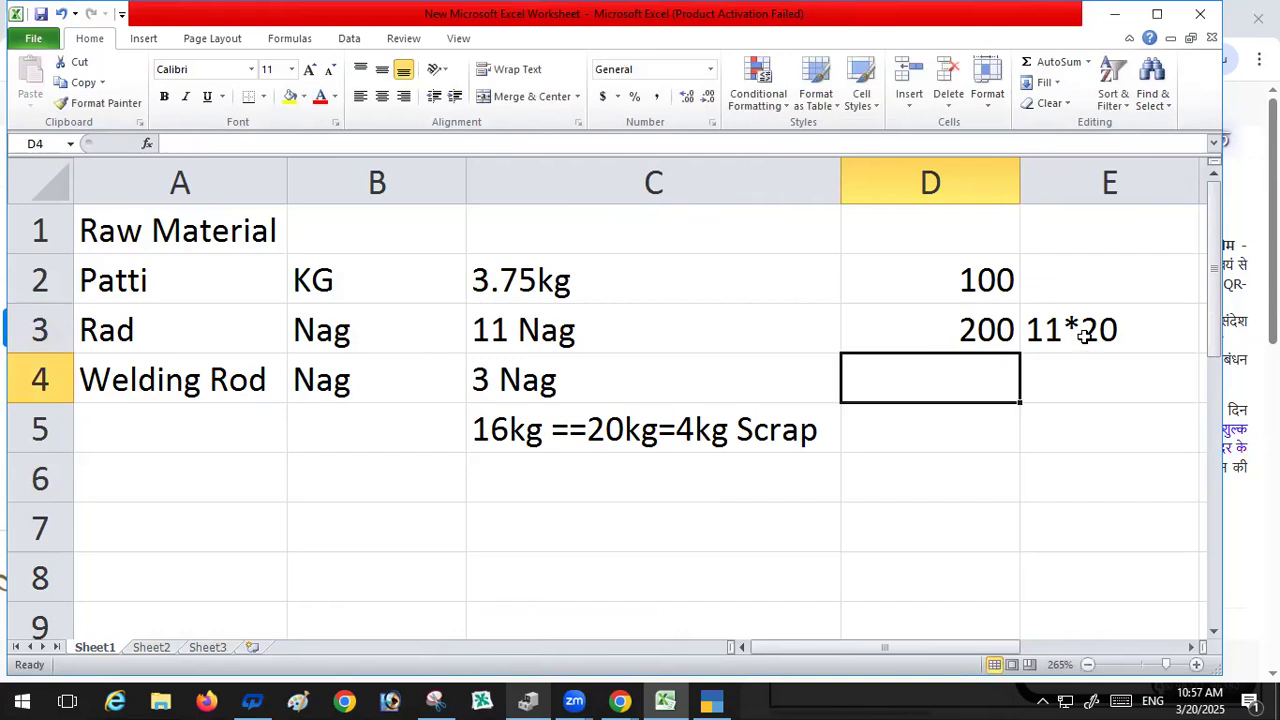
pyautogui.click(1084, 337)
pyautogui.press('Delete')
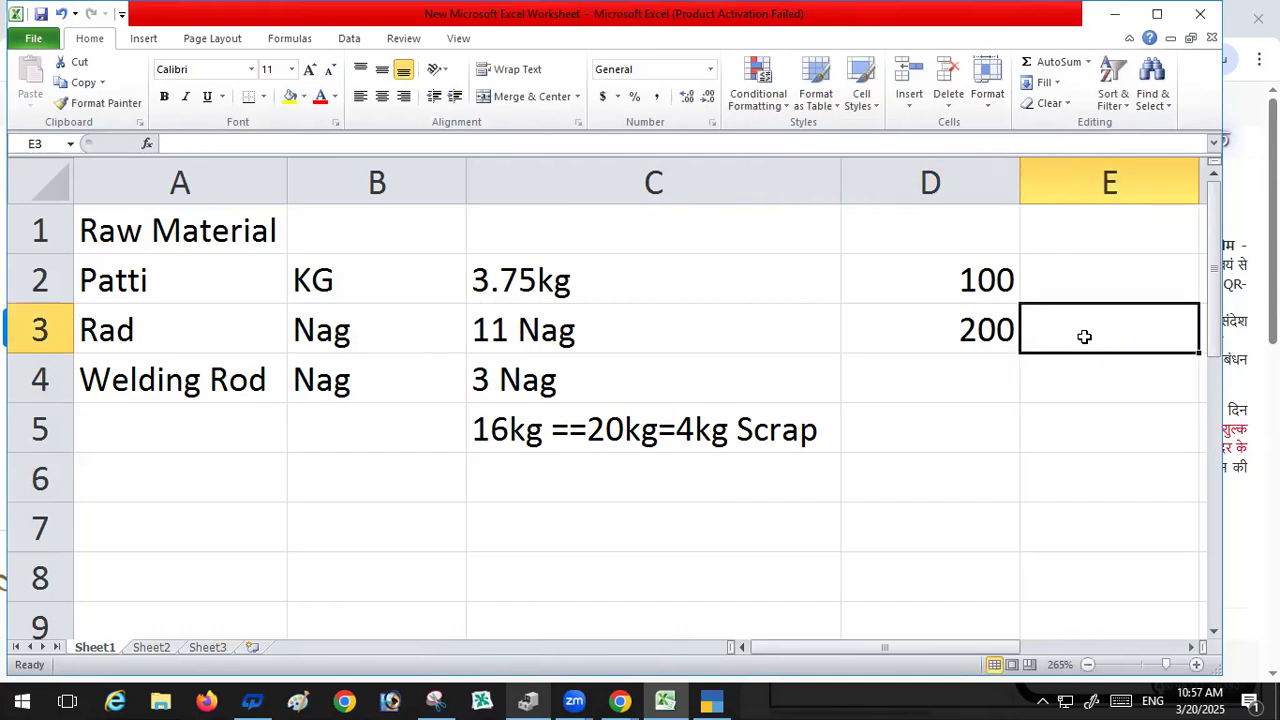
# Step: Enter 200 in cell D4
pyautogui.click(960, 378)
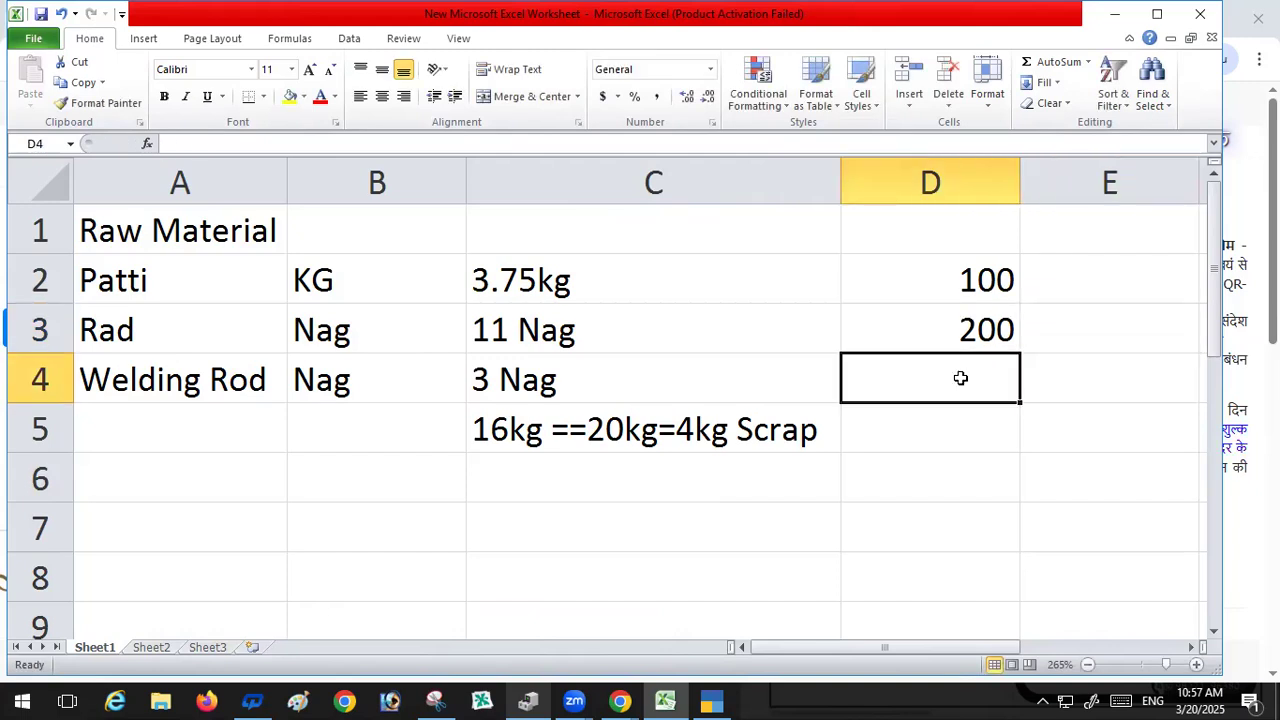
pyautogui.write('200')
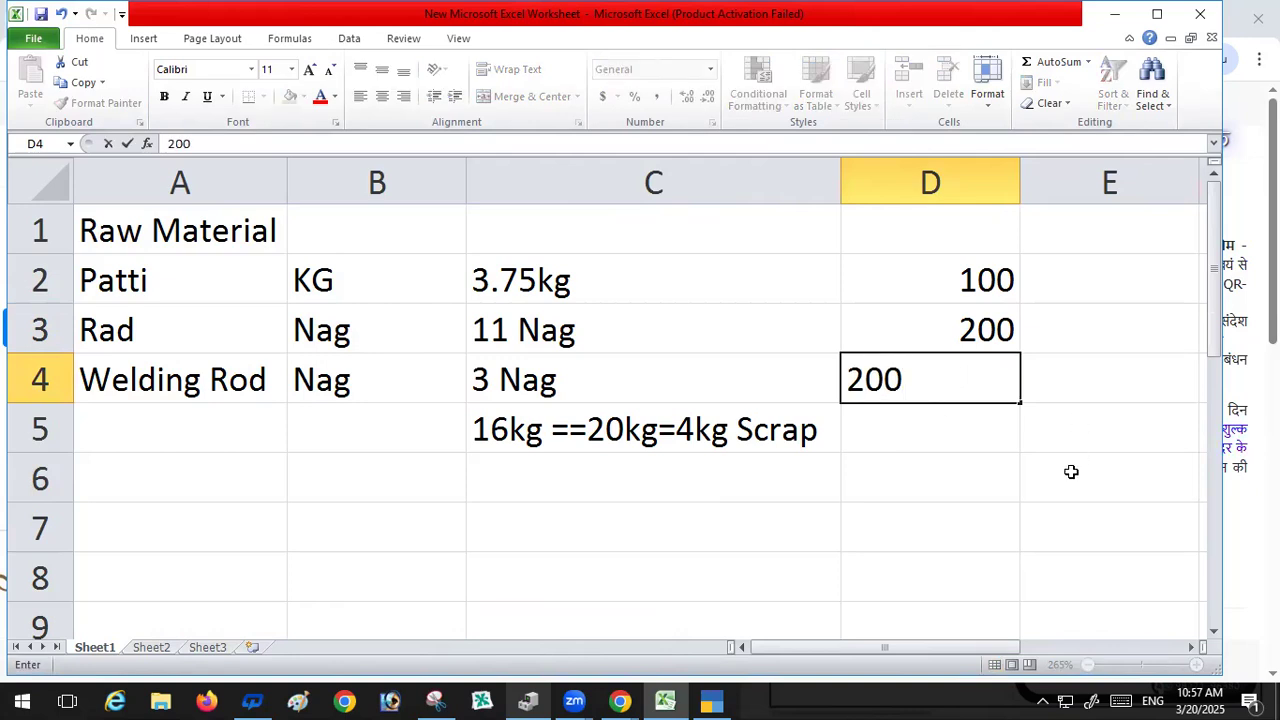
pyautogui.press('Return')
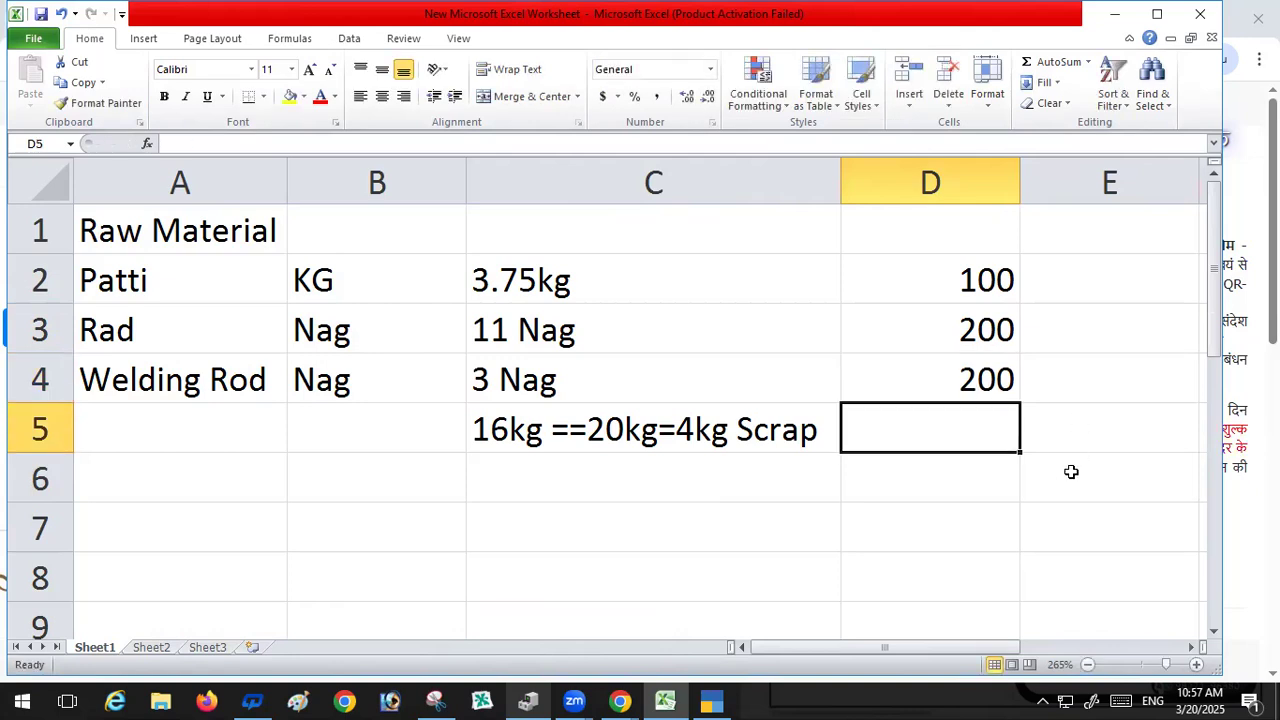
# Step: Add the header Price in cell E1
pyautogui.click(1099, 276)
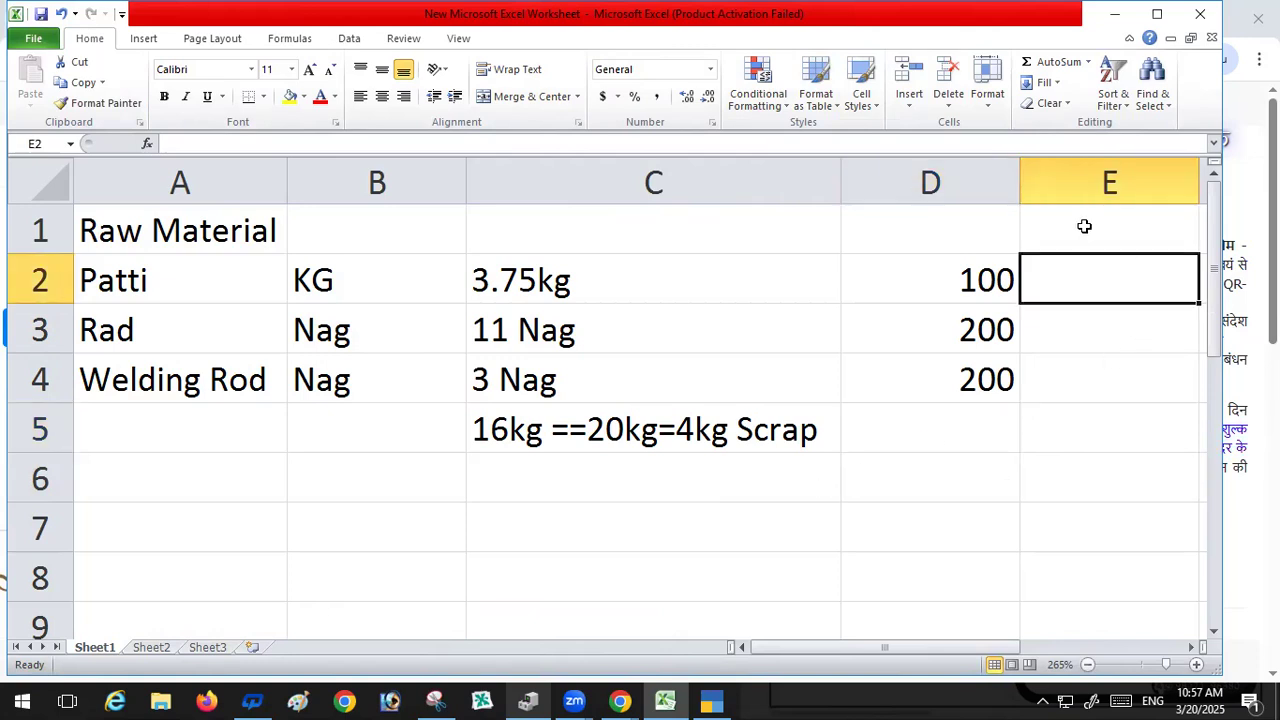
pyautogui.click(1050, 218)
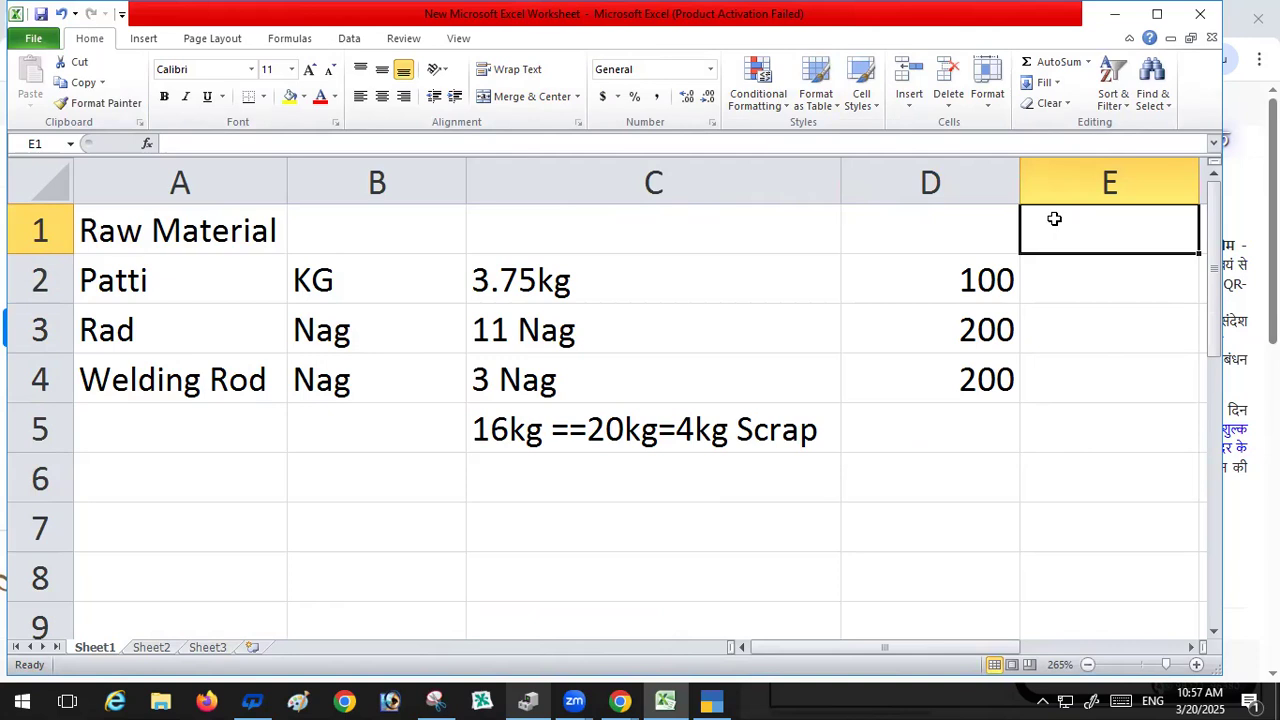
pyautogui.write('Pr')
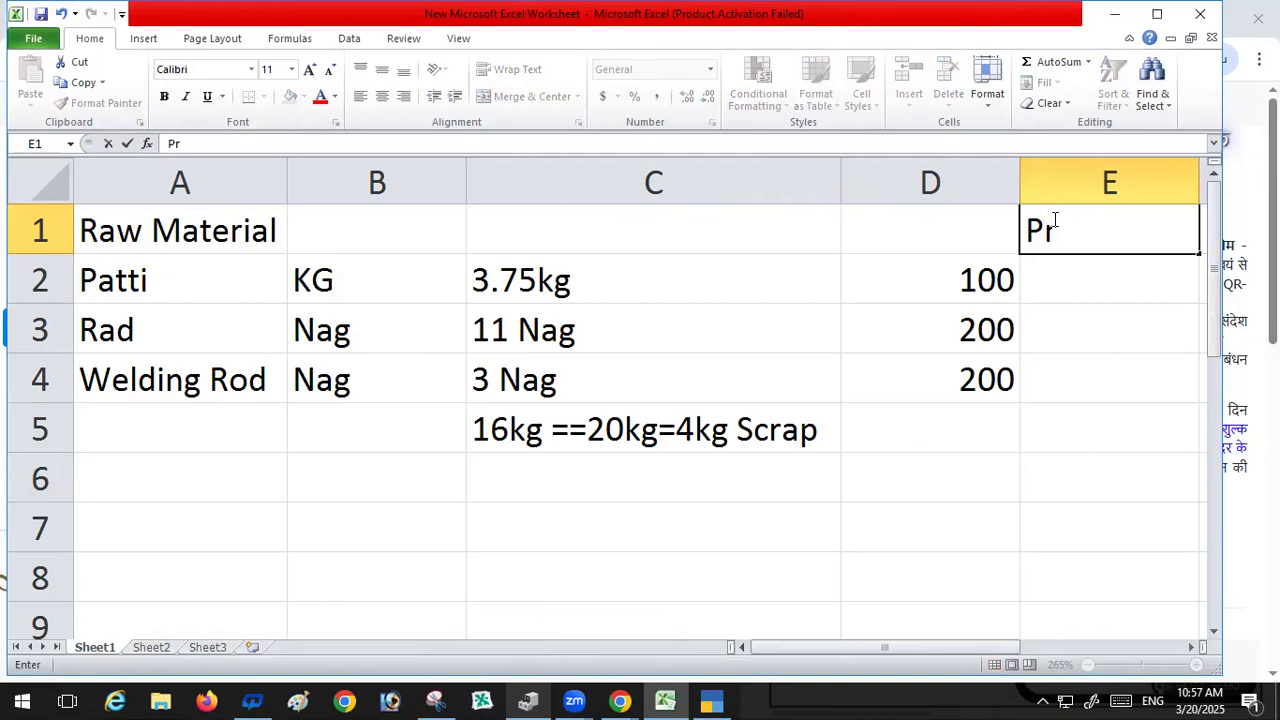
pyautogui.write('ise')
pyautogui.press('BackSpace')
pyautogui.press('BackSpace')
pyautogui.write('ce')
pyautogui.press('Return')
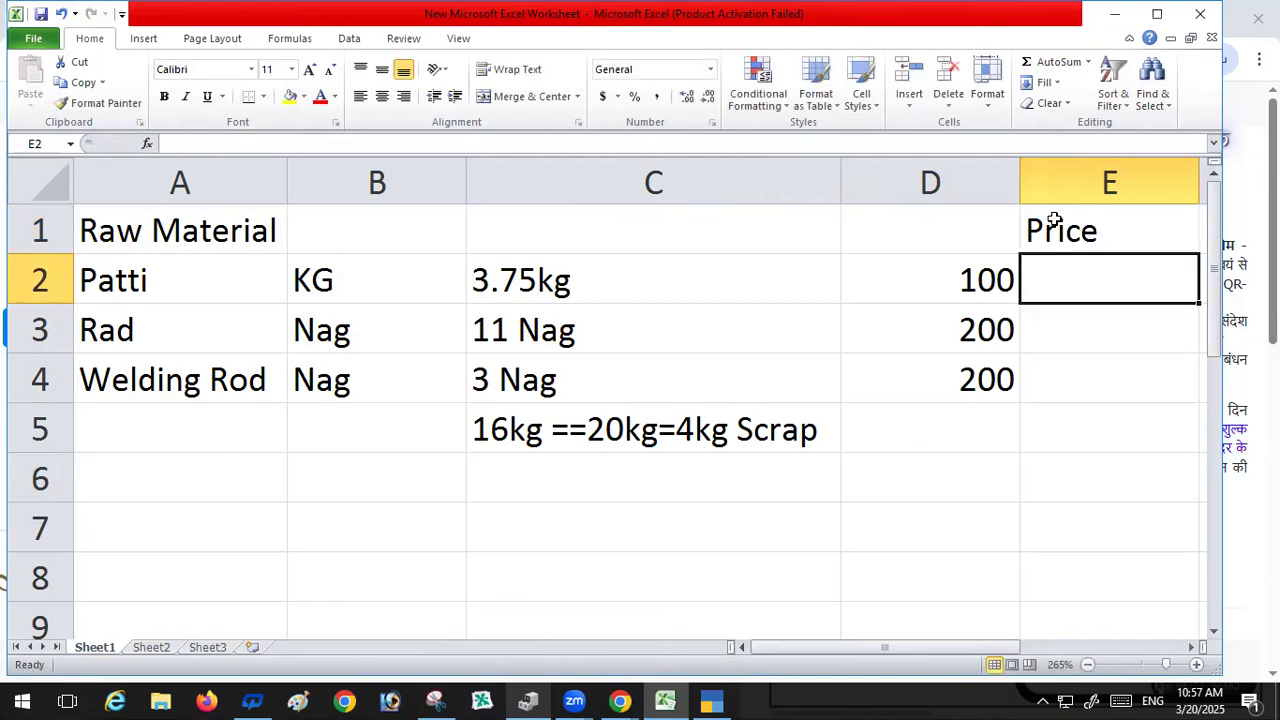
# Step: Enter the prices 35, 10 and 10 in cells E2 to E4
pyautogui.write('35')
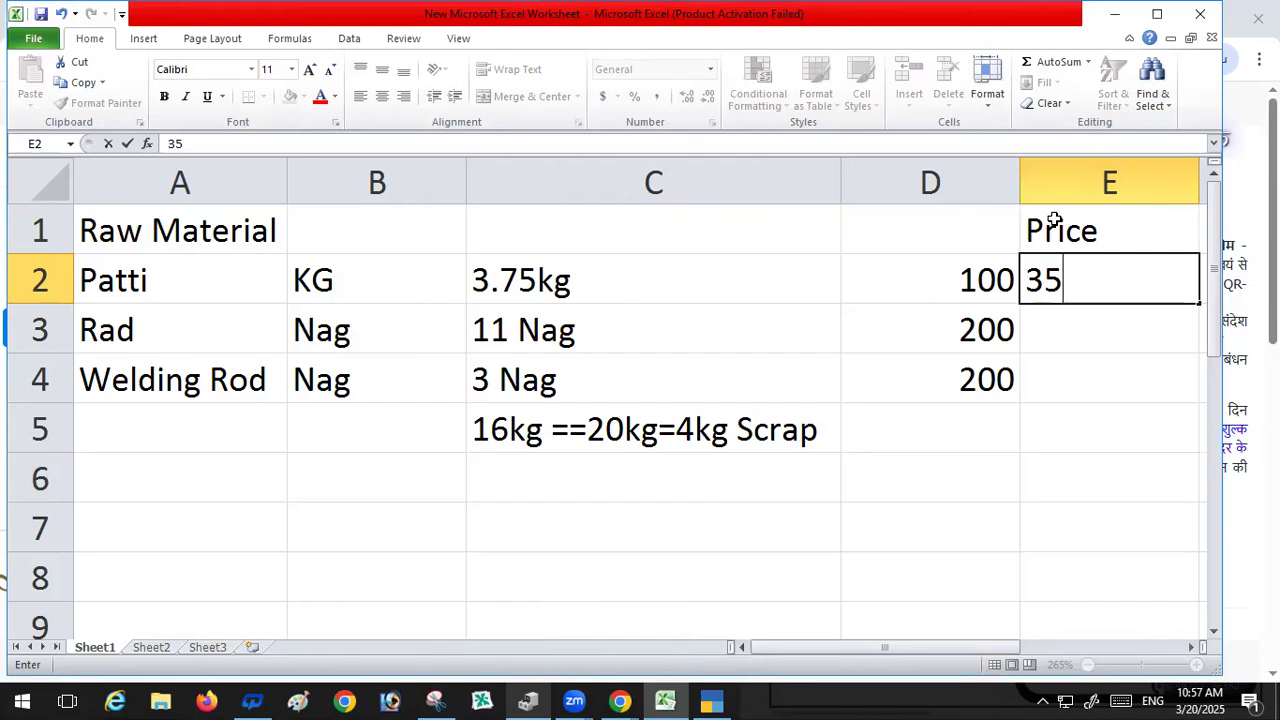
pyautogui.press('Return')
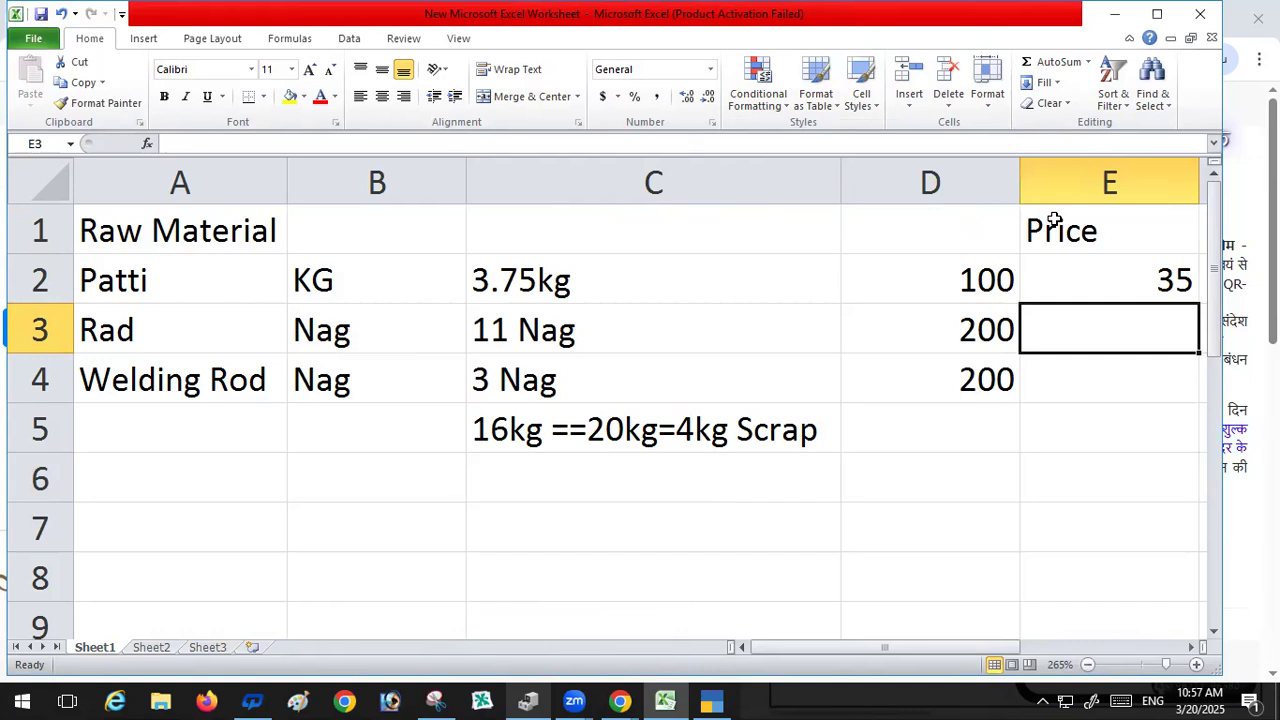
pyautogui.write('10')
pyautogui.press('Return')
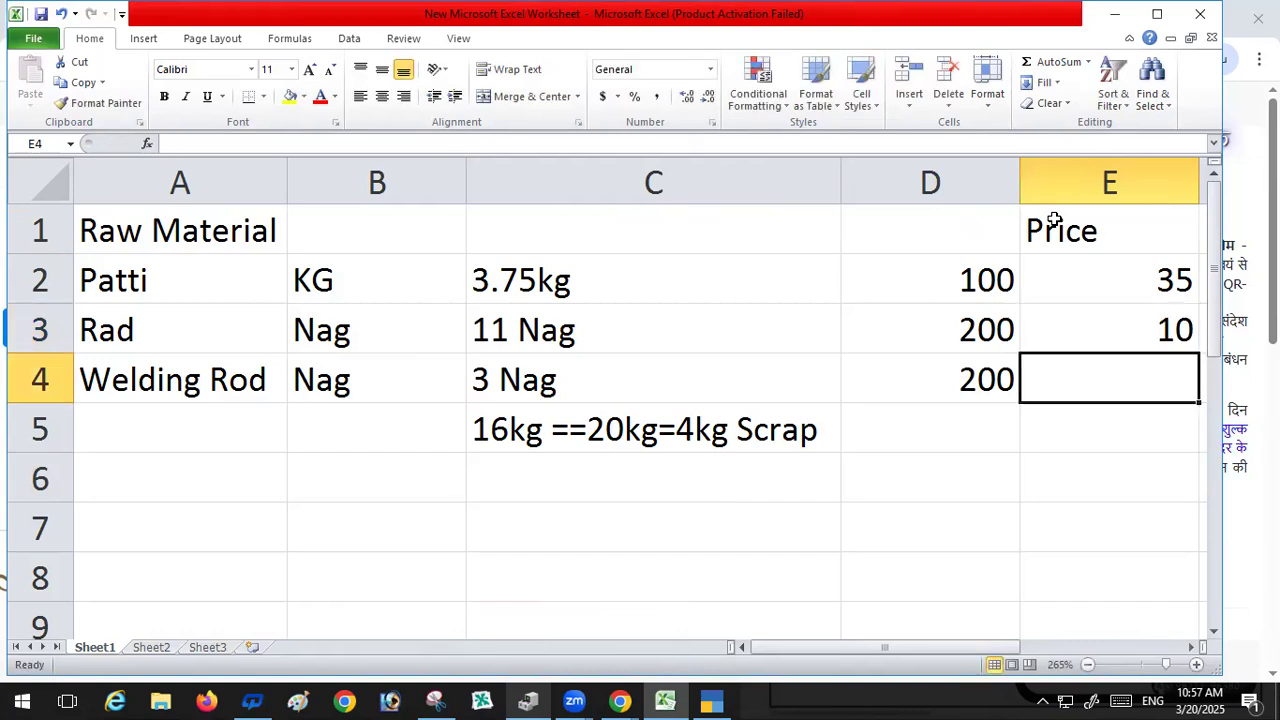
pyautogui.write('10')
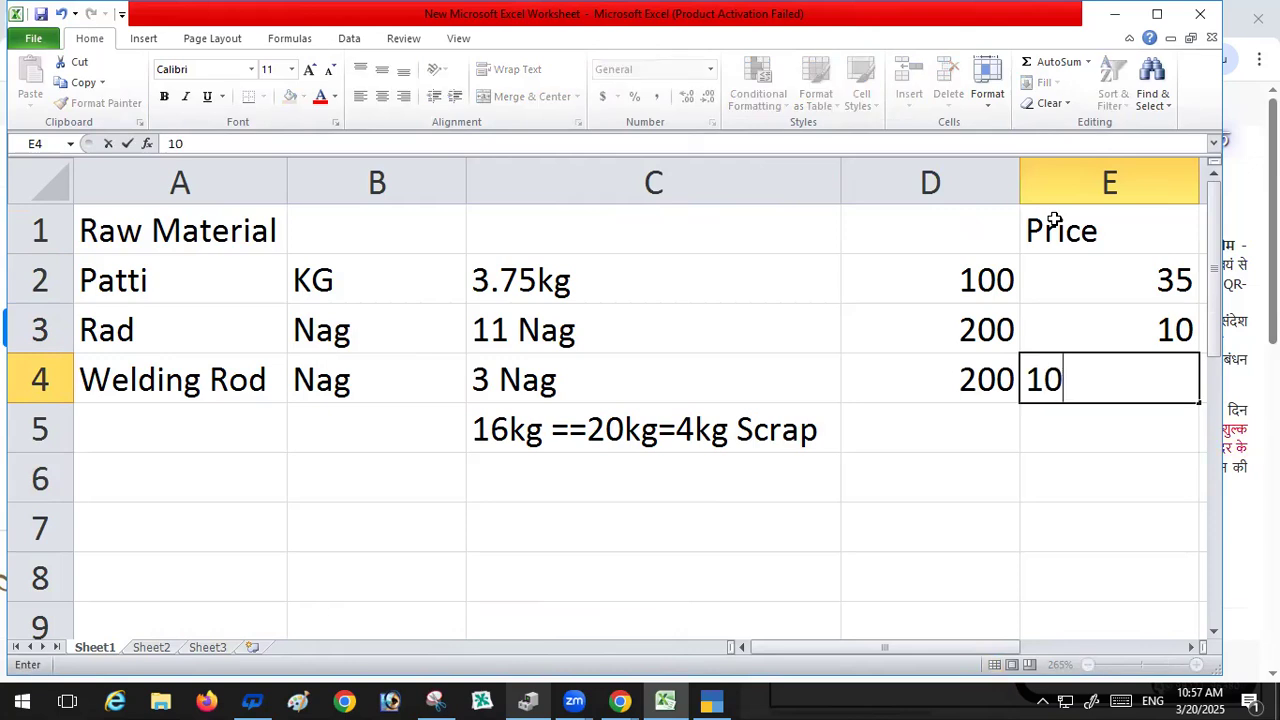
pyautogui.press('Return')
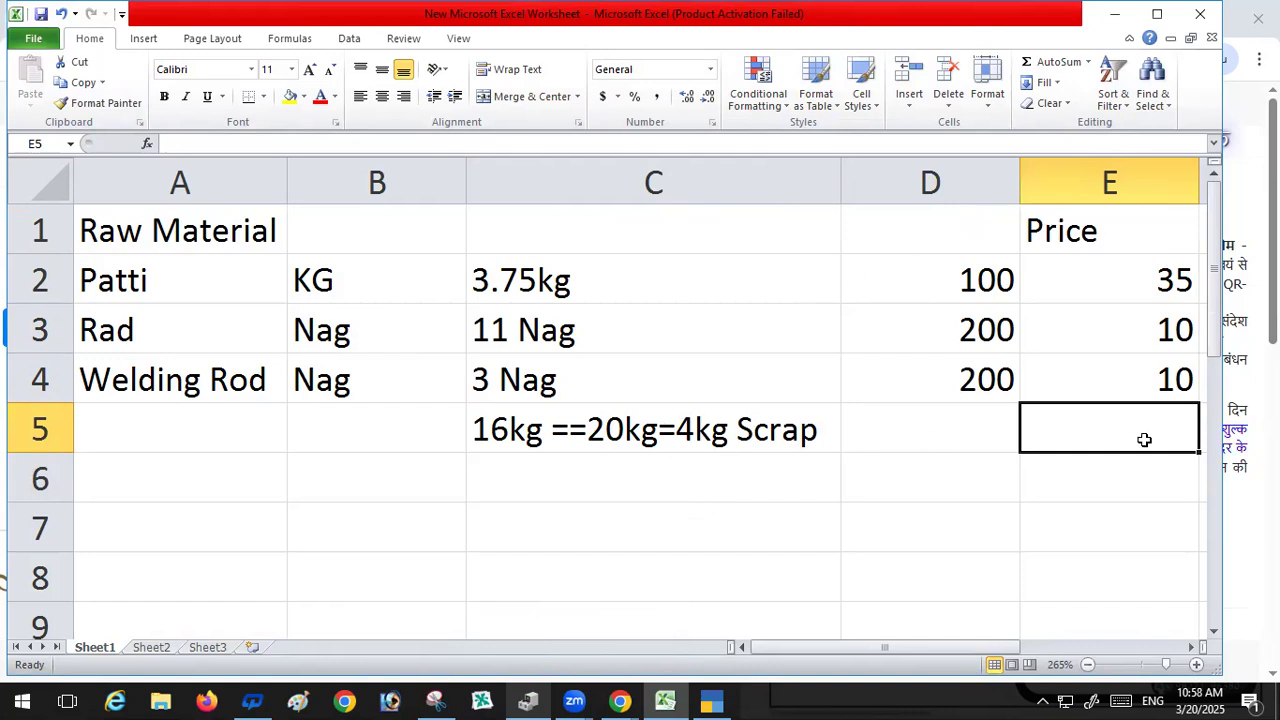
# Step: Enter the label Finish Goods in cell A6
pyautogui.click(179, 471)
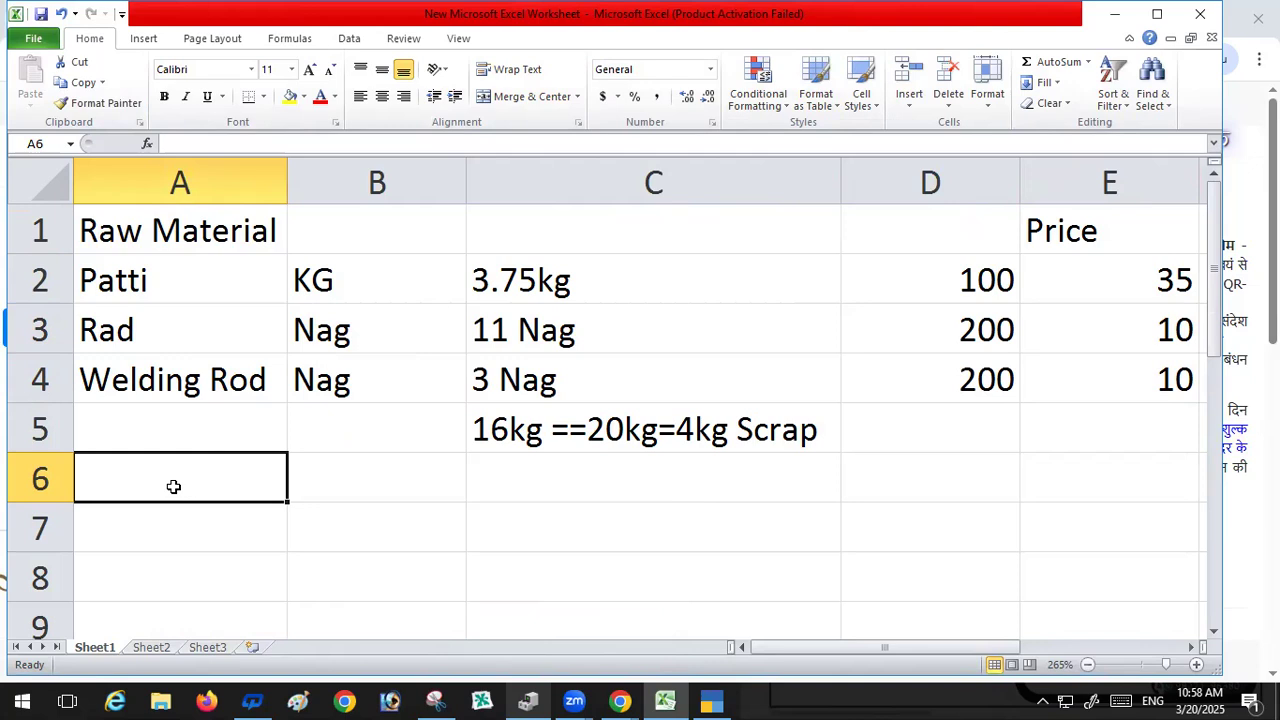
pyautogui.write('Fi')
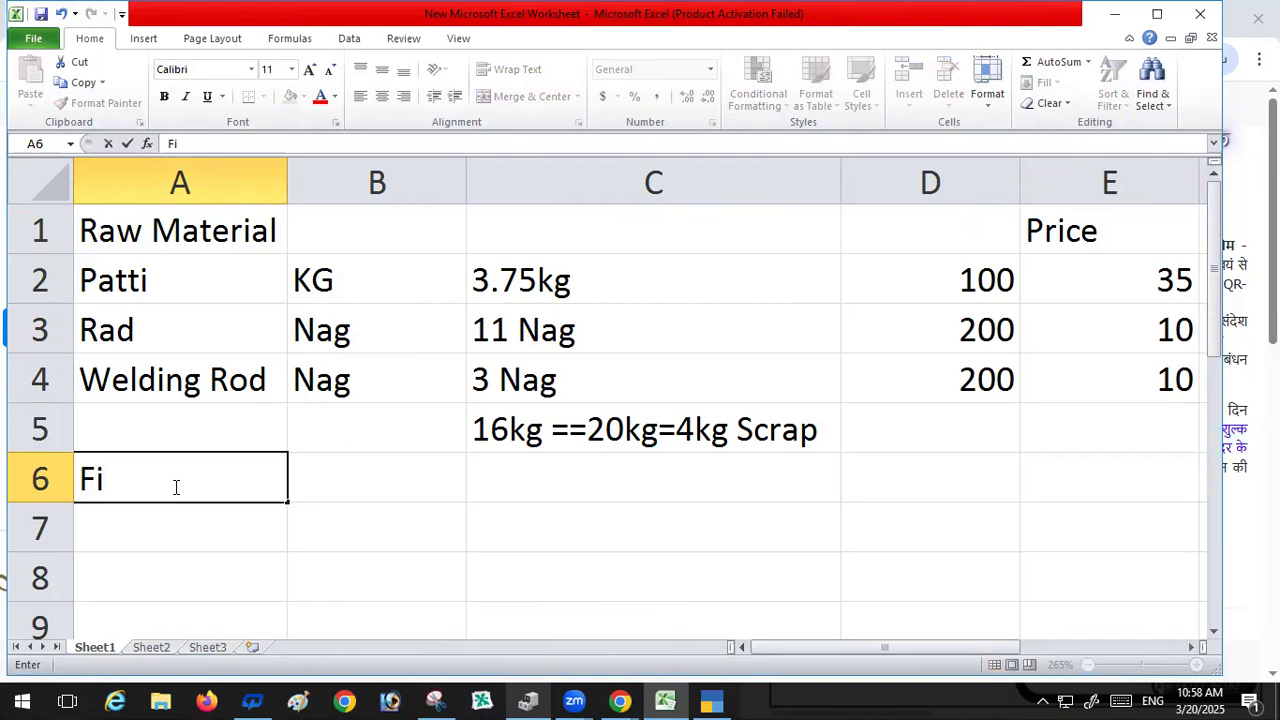
pyautogui.write('nish')
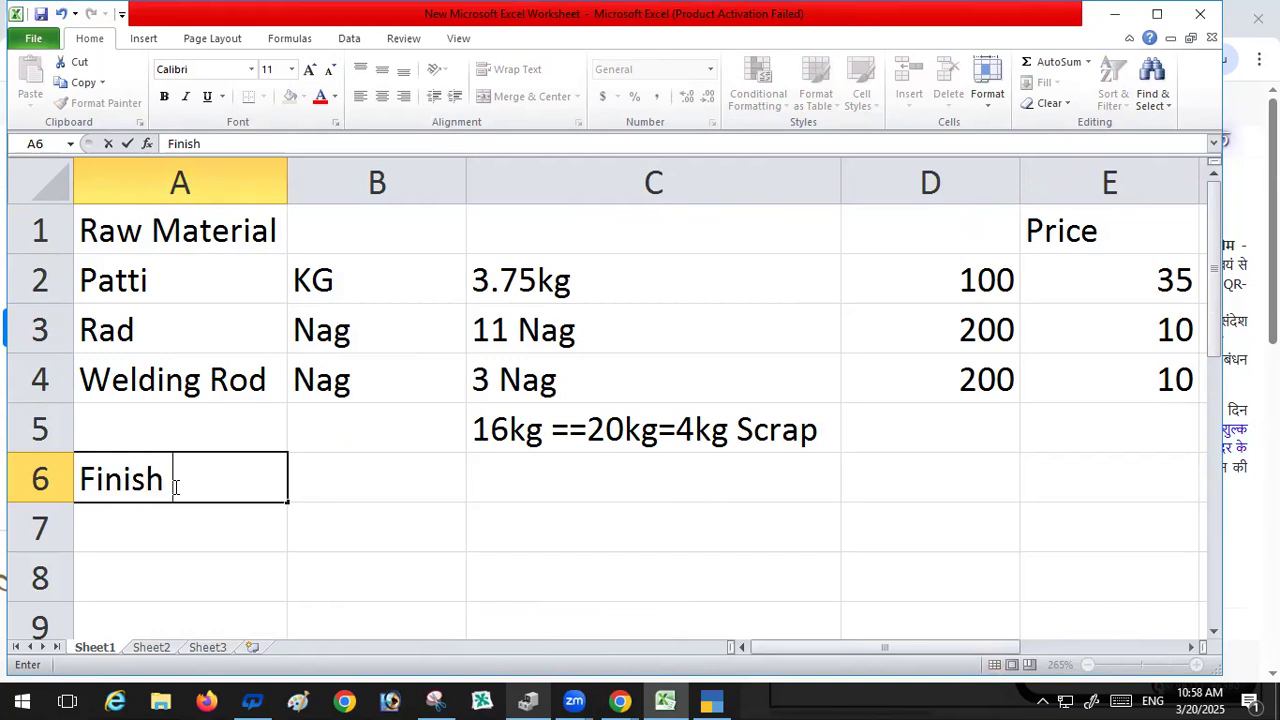
pyautogui.write(' Goods')
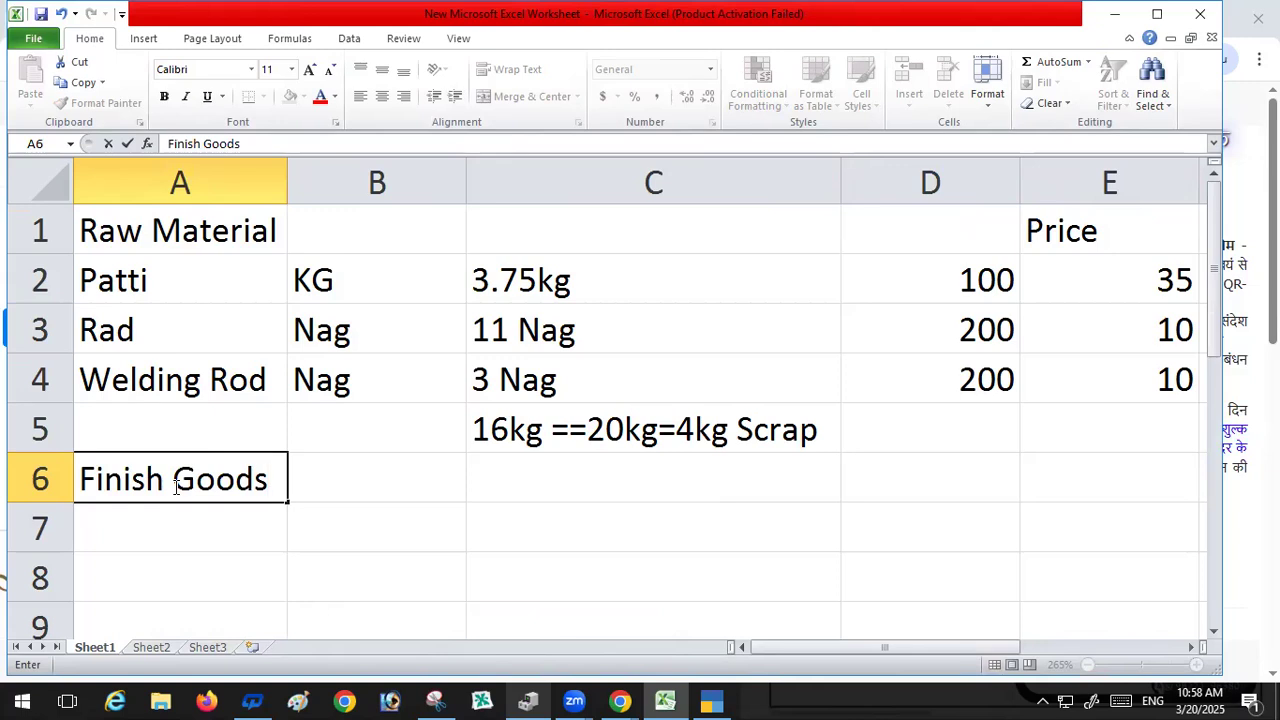
pyautogui.press('Return')
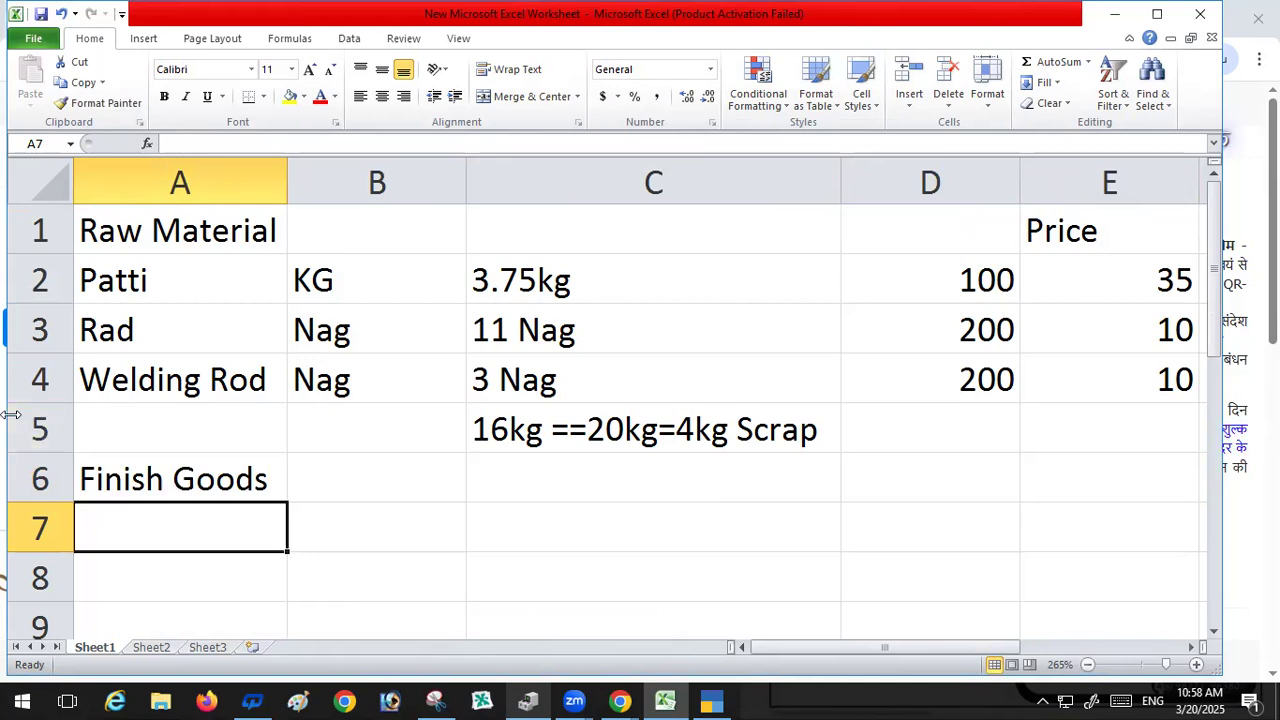
# Step: Enter the item Windows in cell A7
pyautogui.click(362, 484)
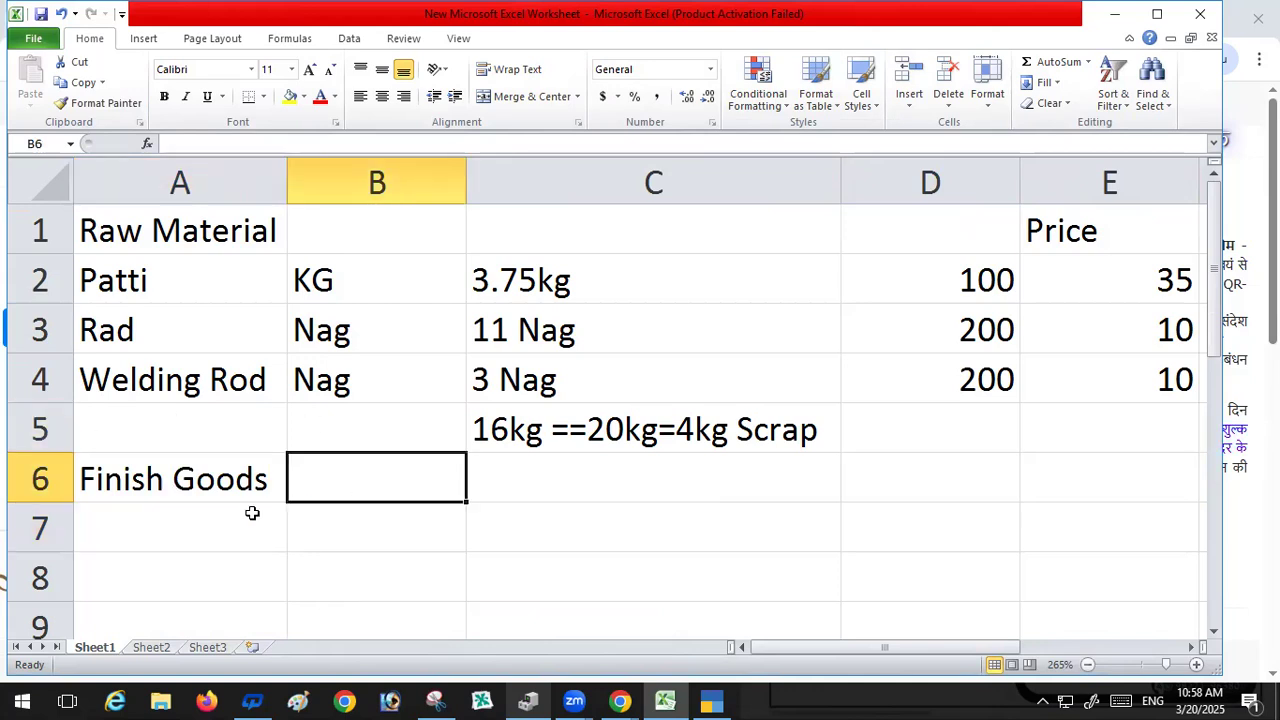
pyautogui.click(164, 524)
pyautogui.write('W')
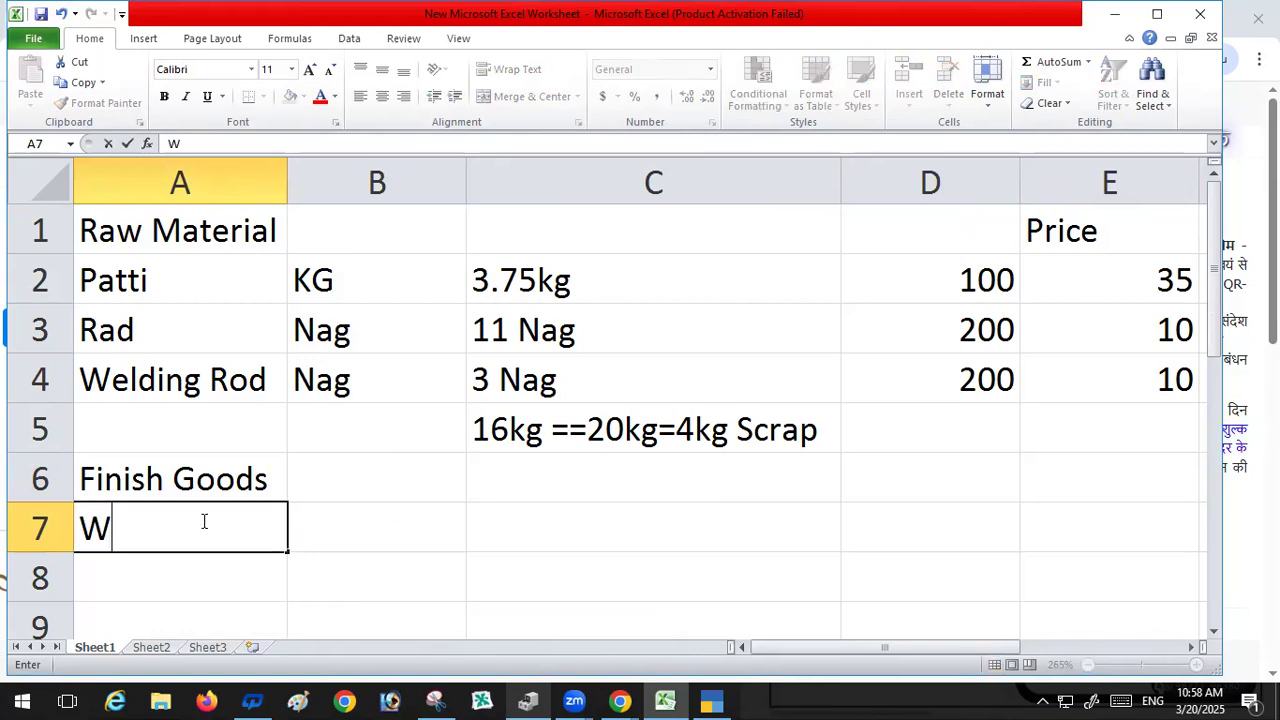
pyautogui.write('indo')
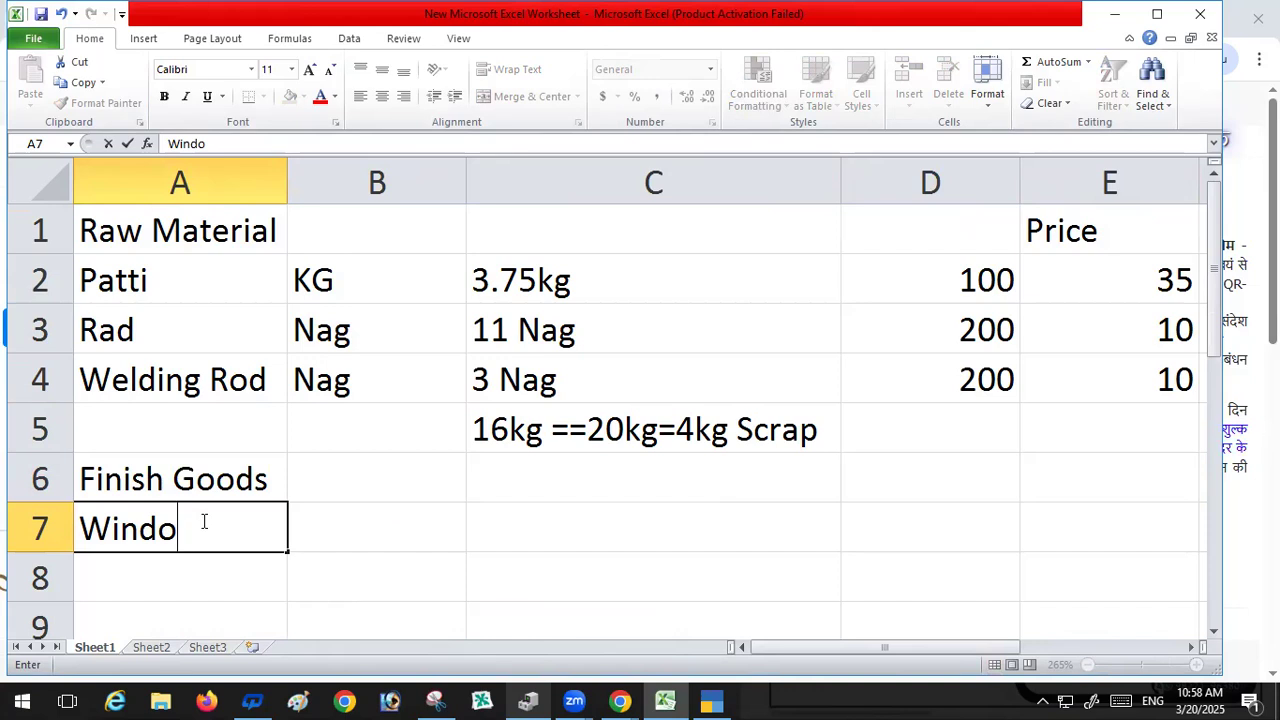
pyautogui.write('s')
pyautogui.press('BackSpace')
pyautogui.write('ws')
pyautogui.press('Return')
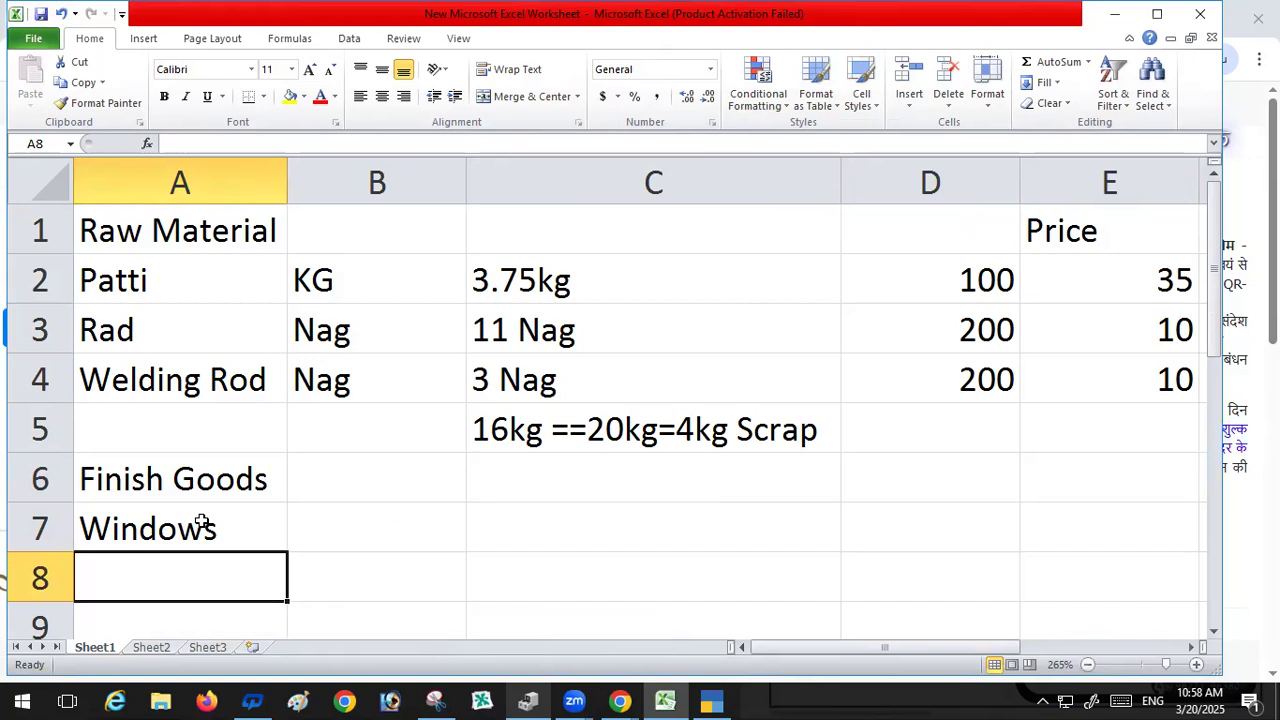
# Step: Insert a blank row above the Finish Goods row
pyautogui.click(310, 478)
pyautogui.rightClick(300, 465)
pyautogui.press('Escape')
pyautogui.click(138, 415)
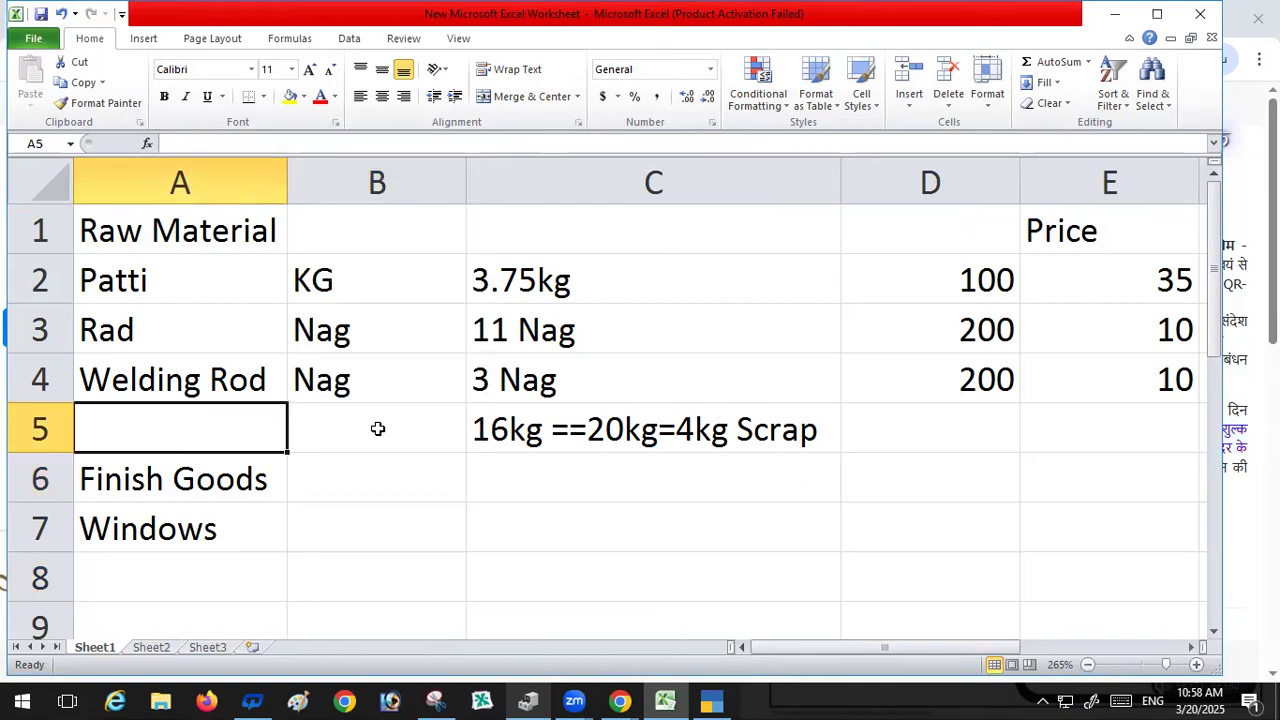
pyautogui.rightClick(40, 480)
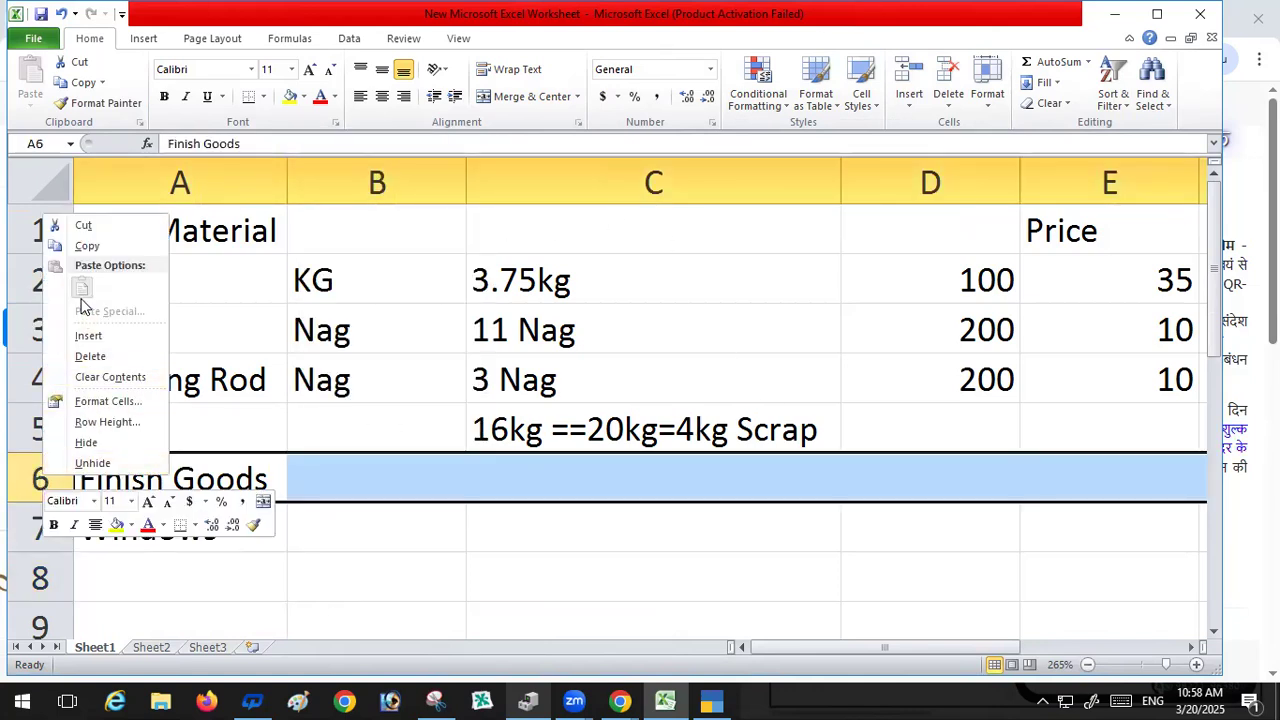
pyautogui.click(88, 336)
pyautogui.click(122, 443)
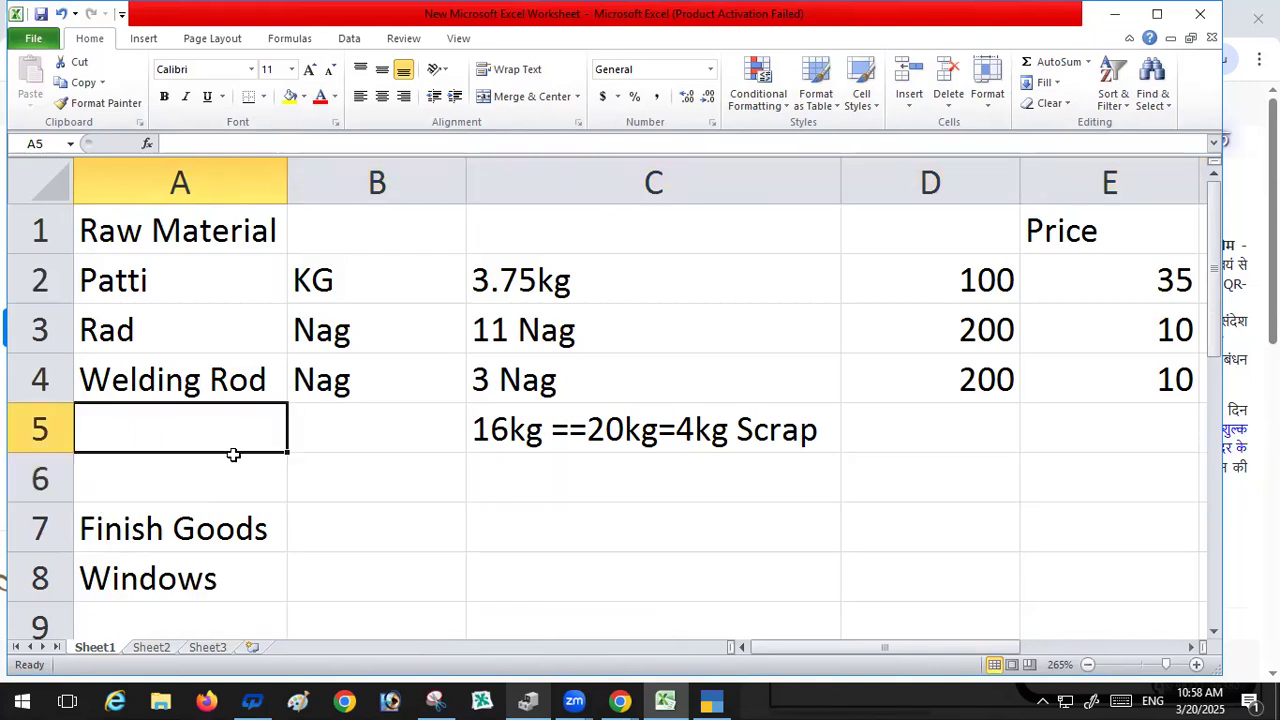
# Step: Enter the label Scrap in cell A5
pyautogui.write('Sc')
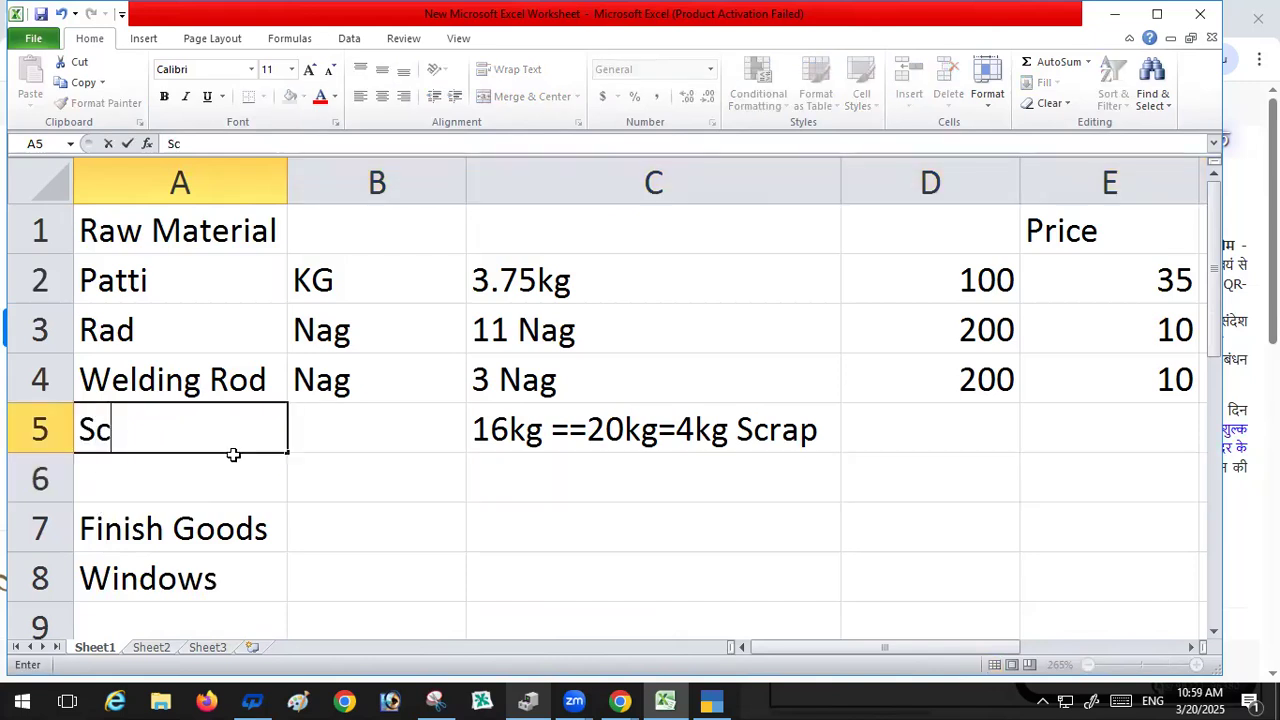
pyautogui.write('rap')
pyautogui.press('Return')
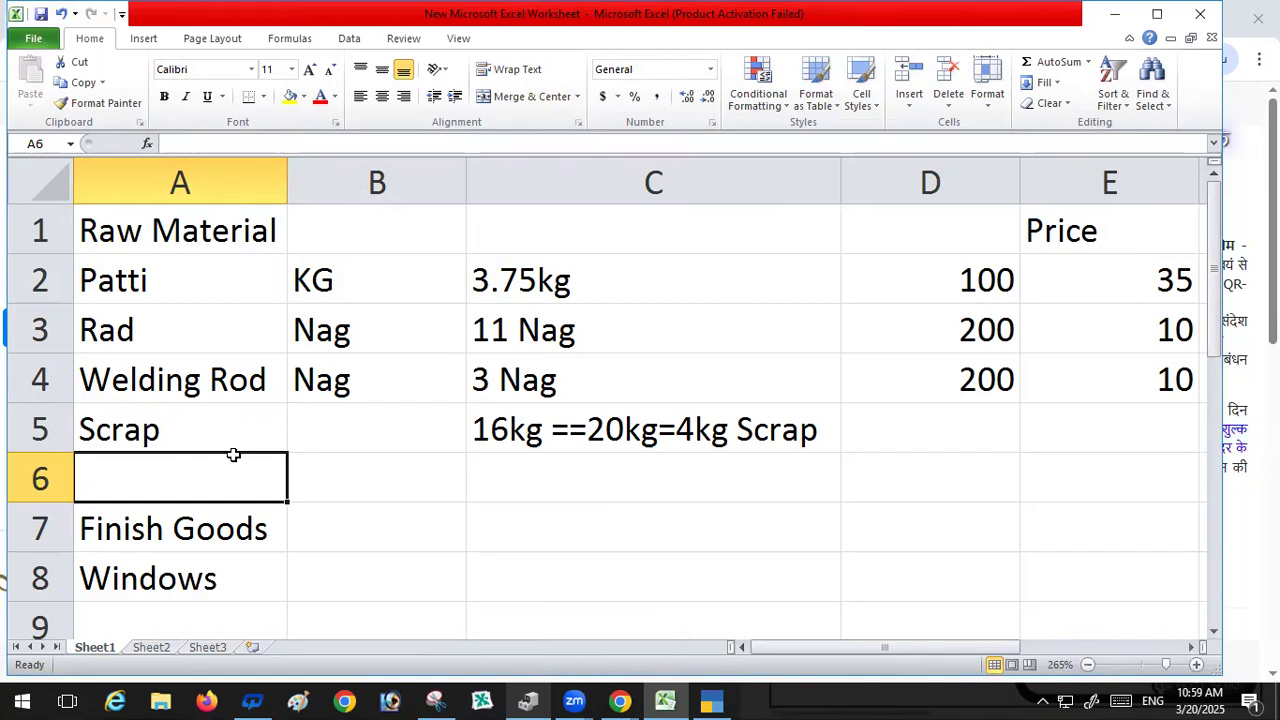
pyautogui.press('Return')
pyautogui.press('Return')
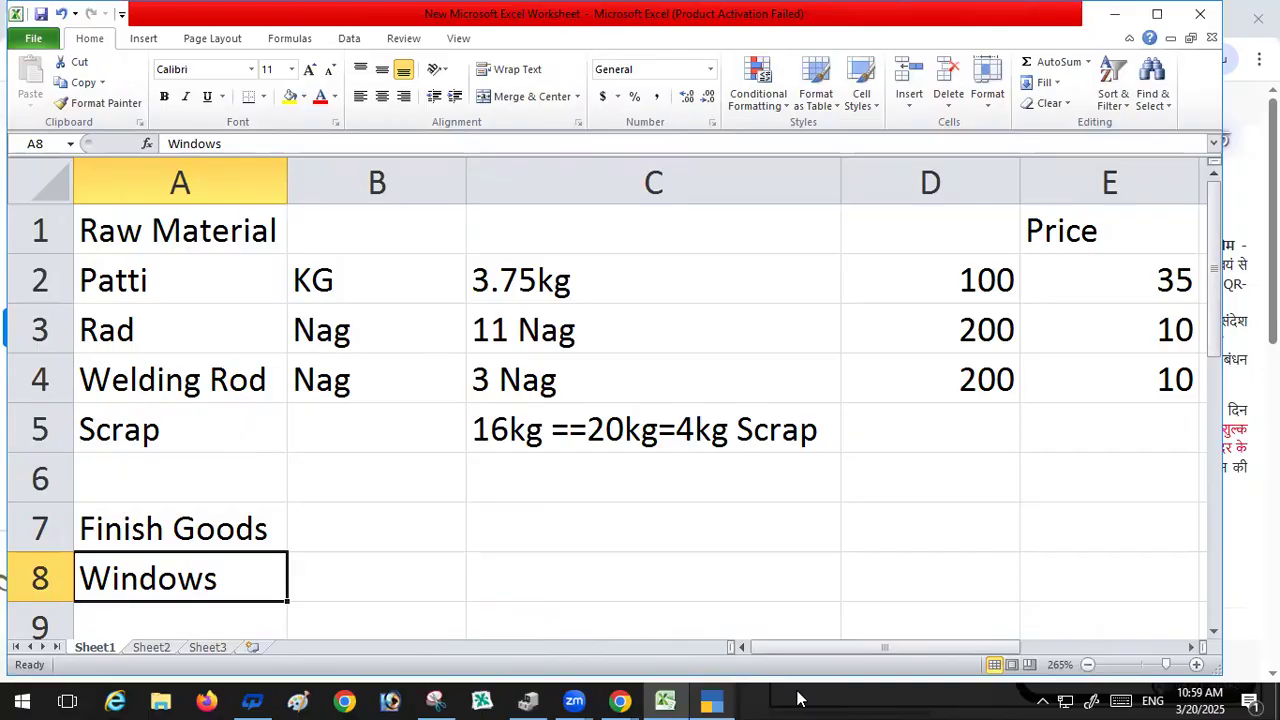
# Step: Switch to TallyPrime and start creating a company named Sahu Faibrication
pyautogui.click(711, 700)
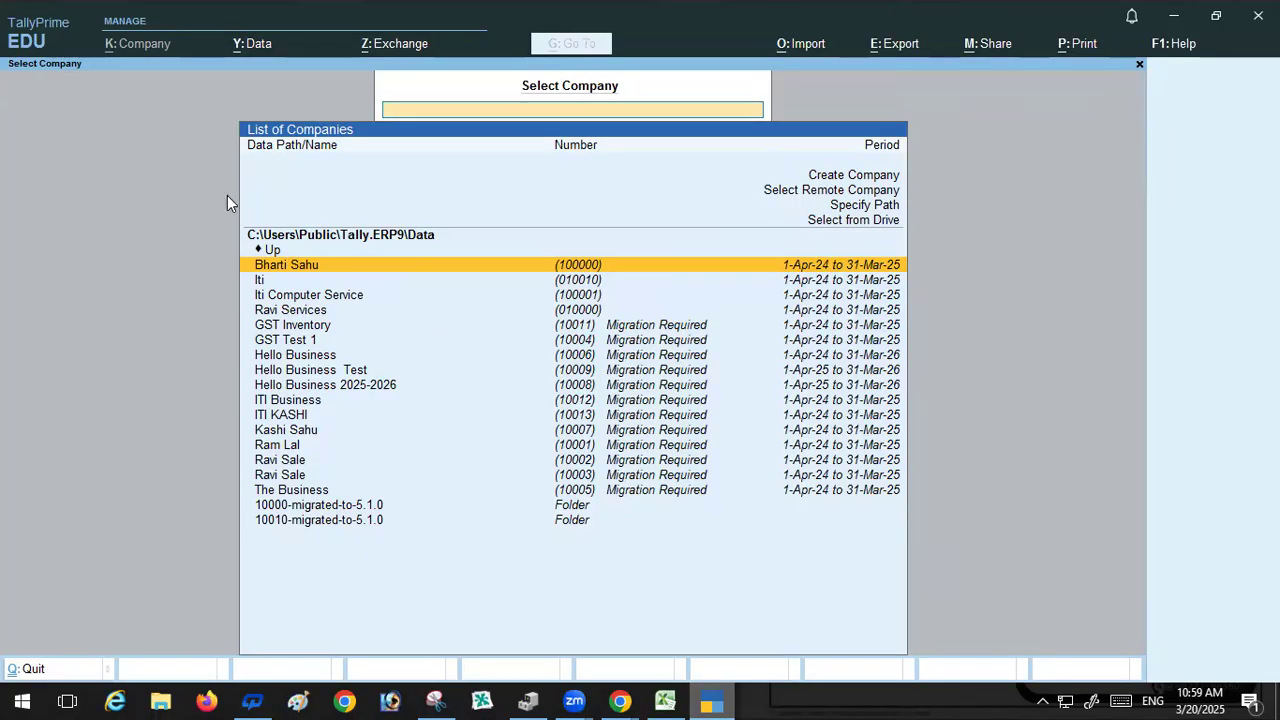
pyautogui.click(863, 175)
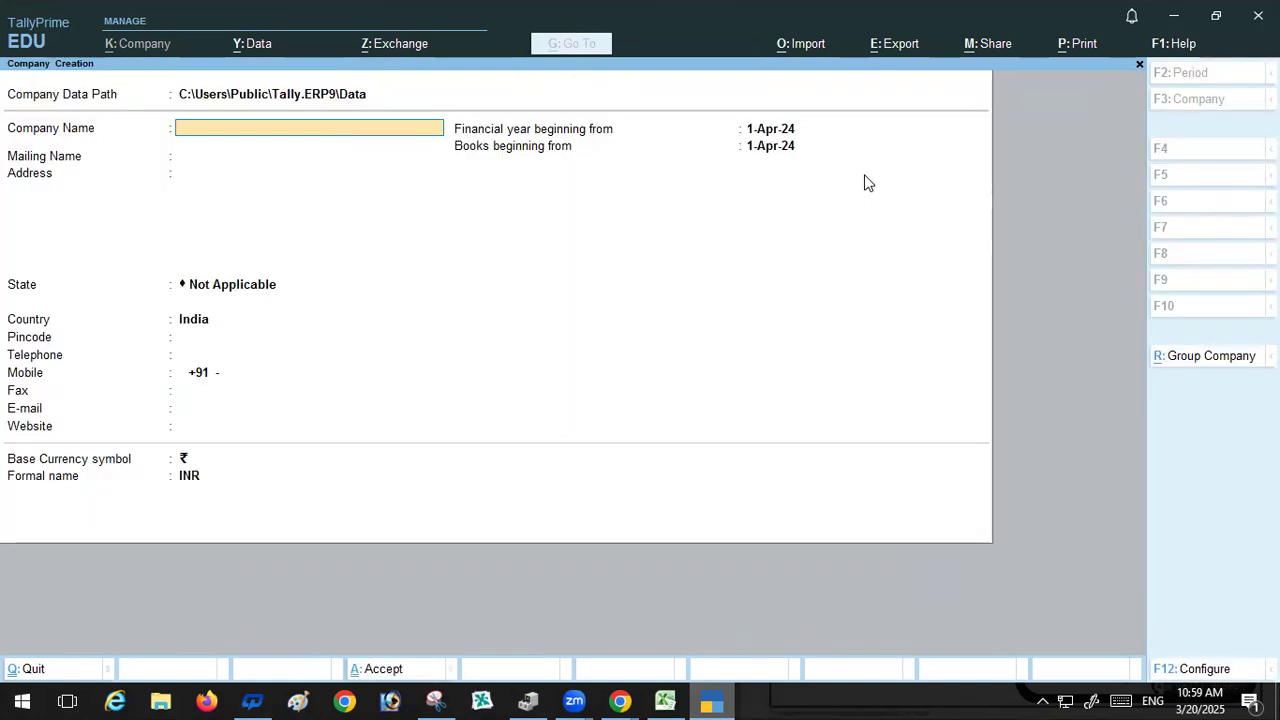
pyautogui.write('Sahu Faibrication')
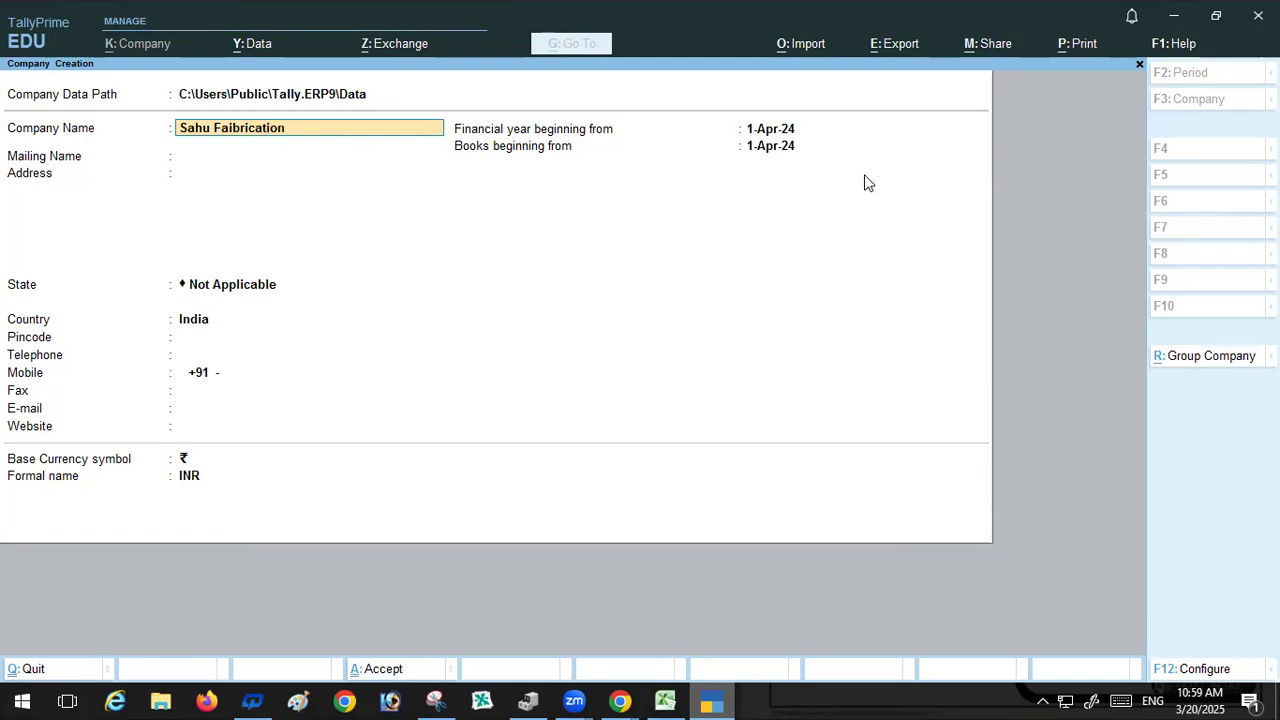
# Step: Keep the mailing name and set the company's state to Chhattisgarh
pyautogui.press('Return')
pyautogui.press('Return')
pyautogui.press('Return')
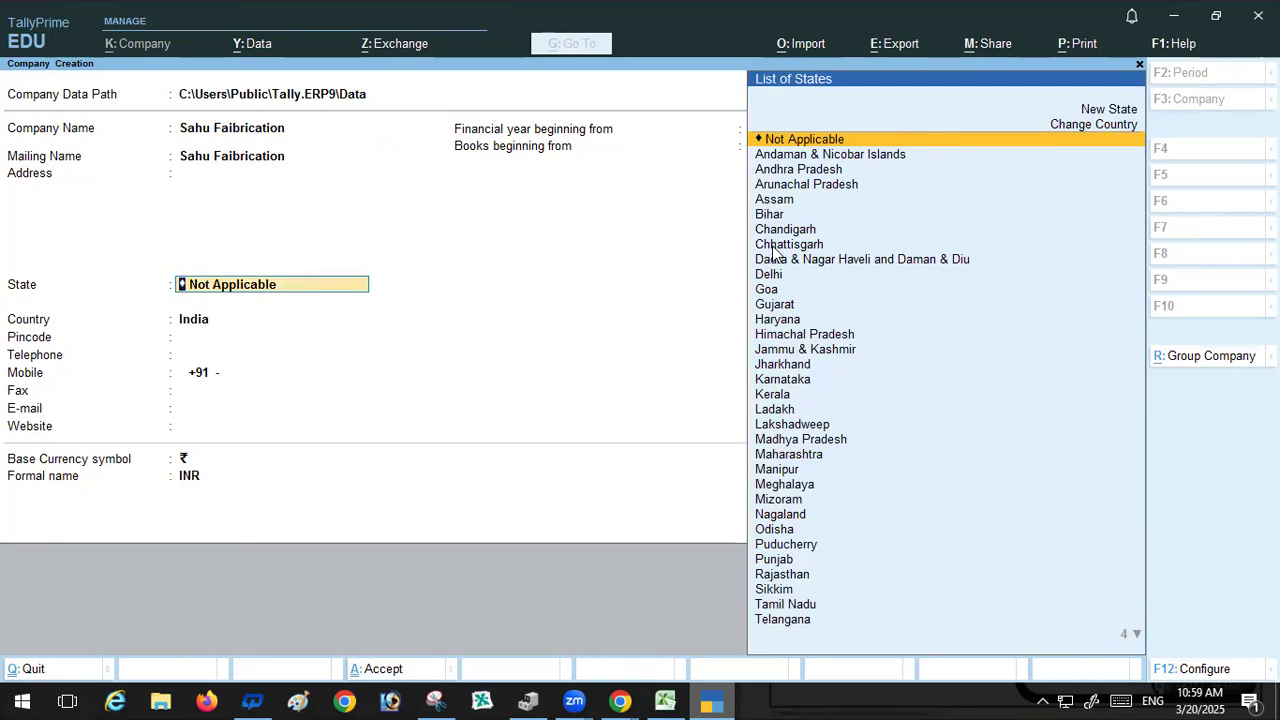
pyautogui.click(875, 245)
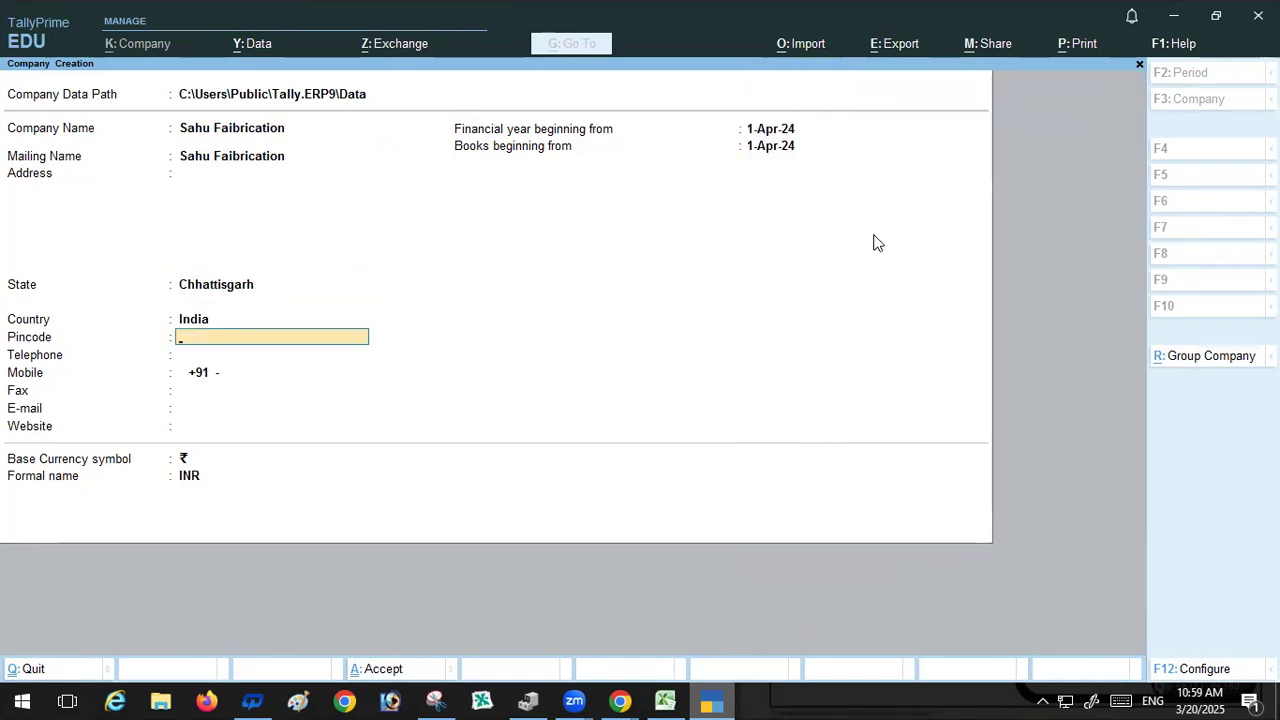
# Step: Accept the remaining company details and the default company features
pyautogui.press('Return')
pyautogui.press('Return')
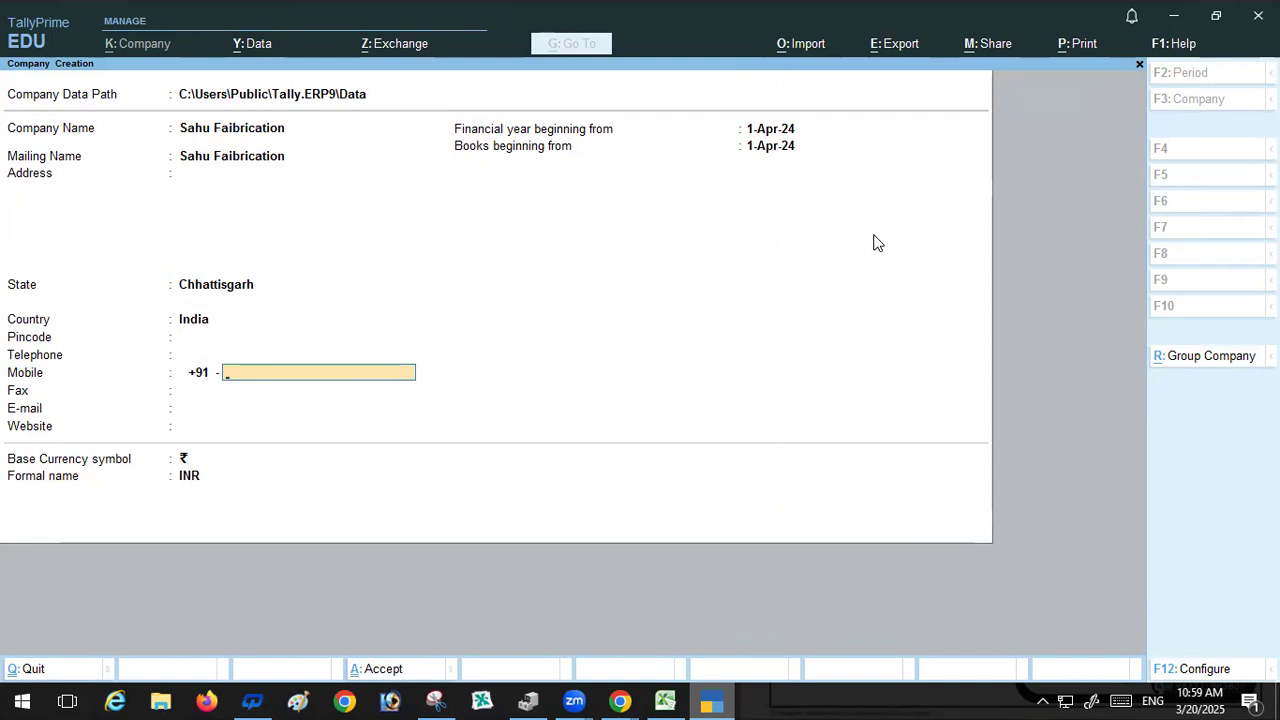
pyautogui.press('Return')
pyautogui.press('Return')
pyautogui.press('Return')
pyautogui.press('Return')
pyautogui.press('Return')
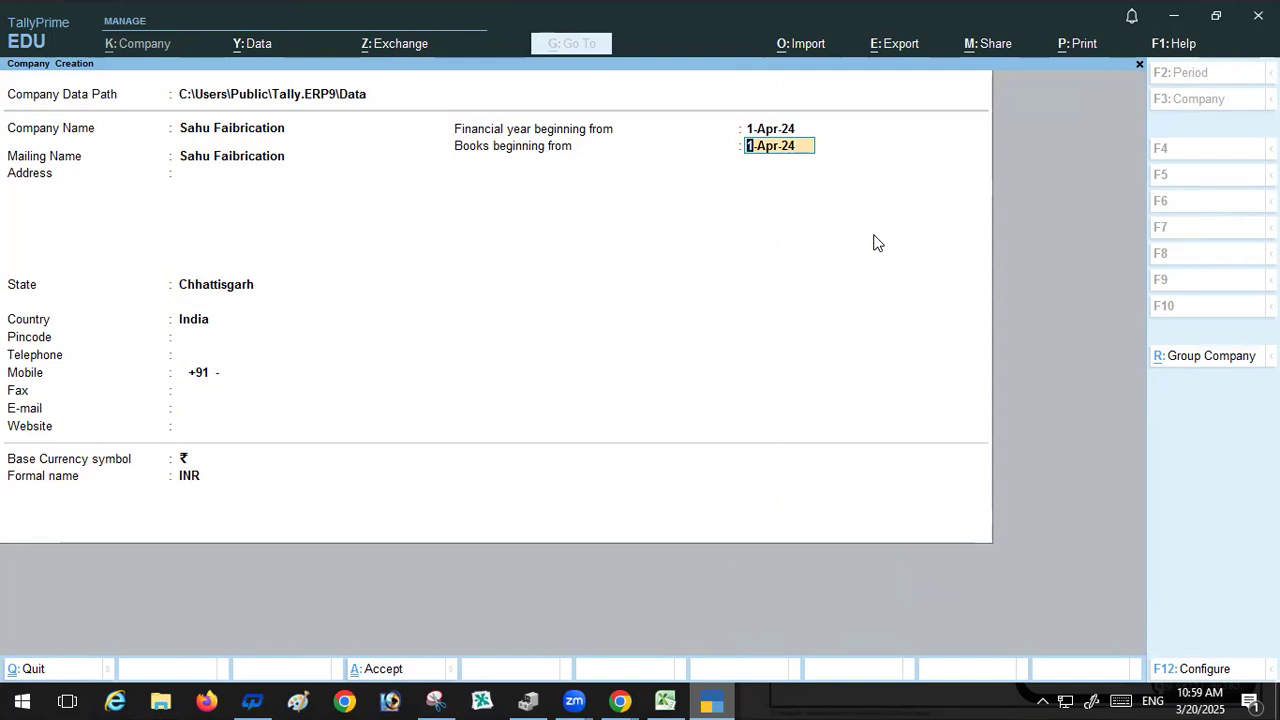
pyautogui.press('Return')
pyautogui.press('Return')
pyautogui.press('Return')
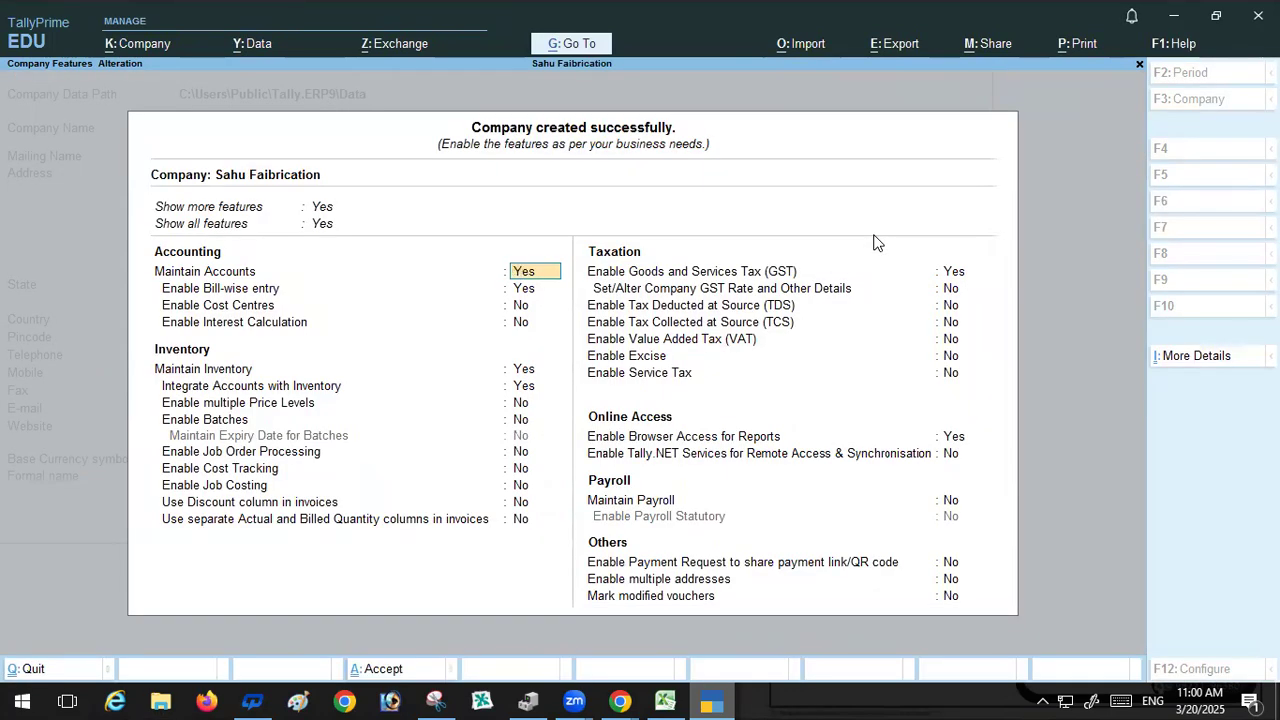
pyautogui.press('Return')
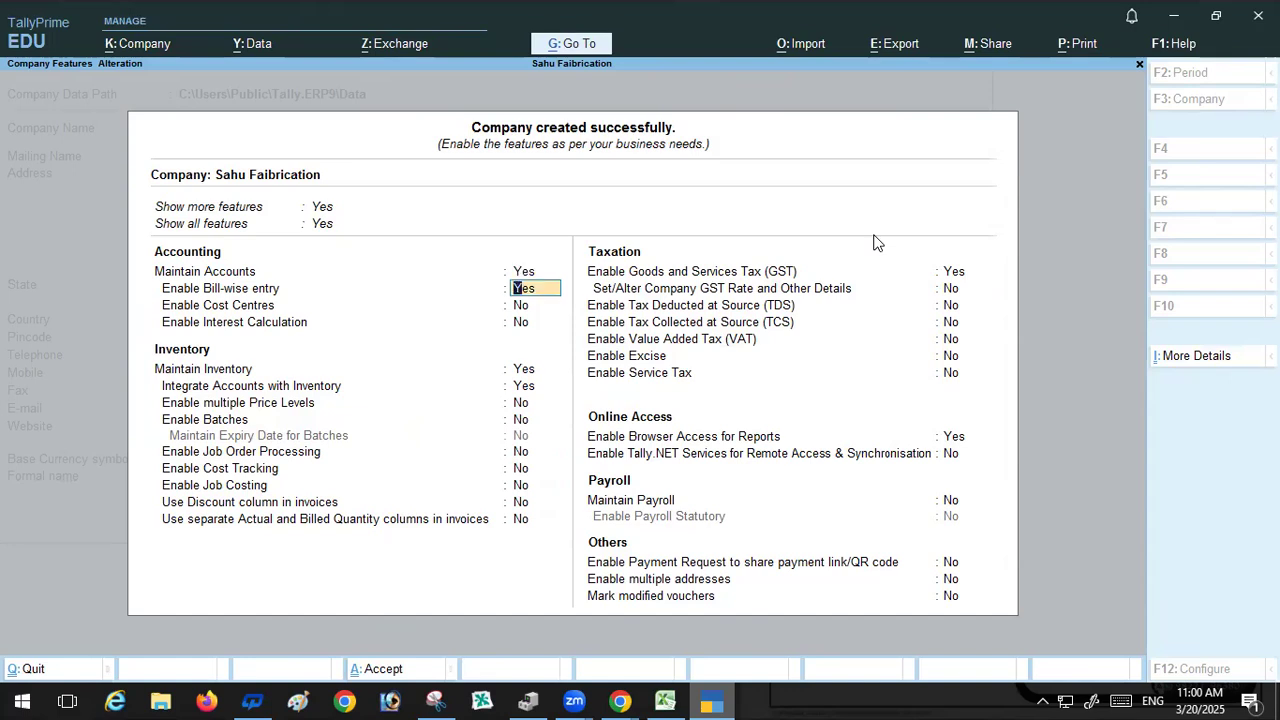
pyautogui.press('ctrl')
pyautogui.hotkey('ctrl', 'a')
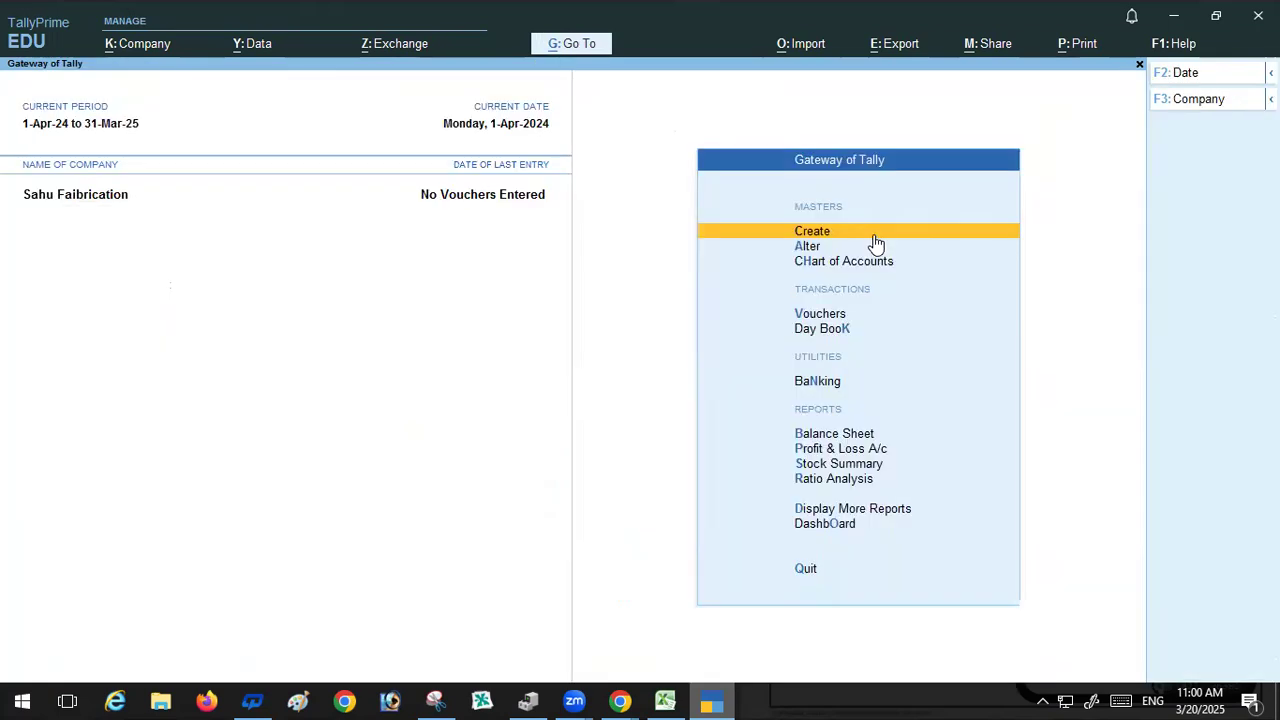
pyautogui.click(818, 314)
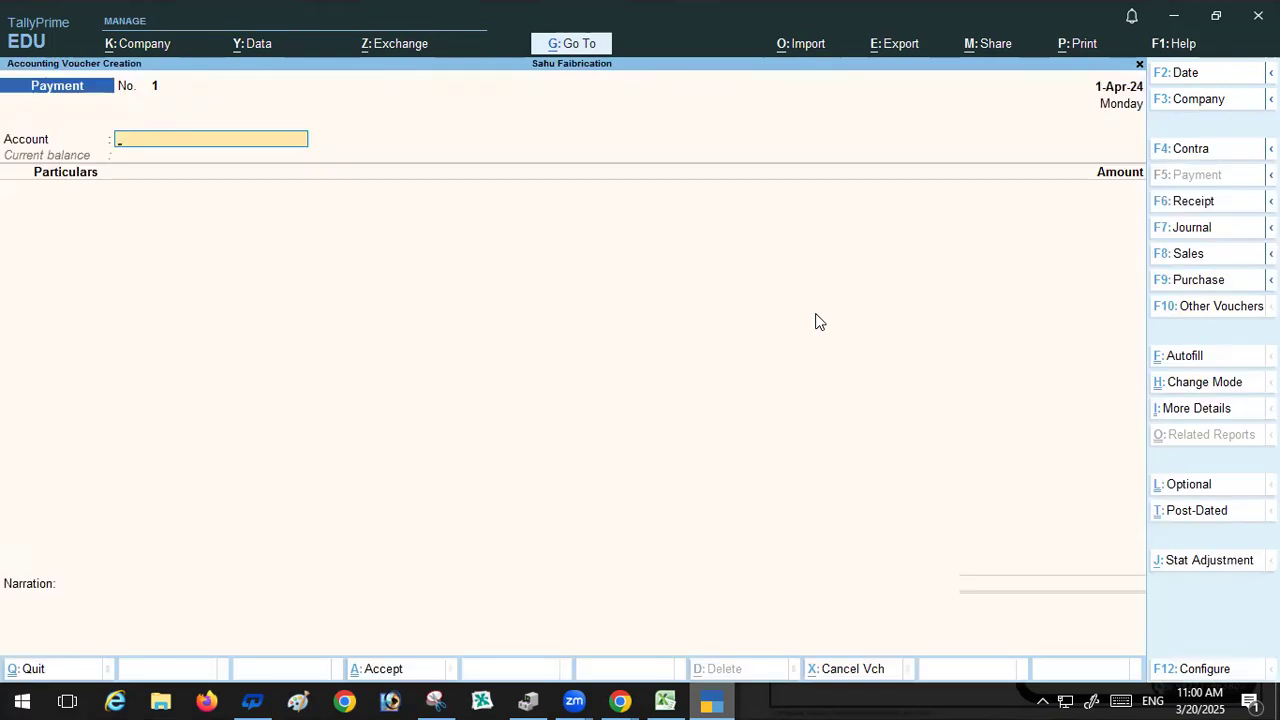
pyautogui.press('Escape')
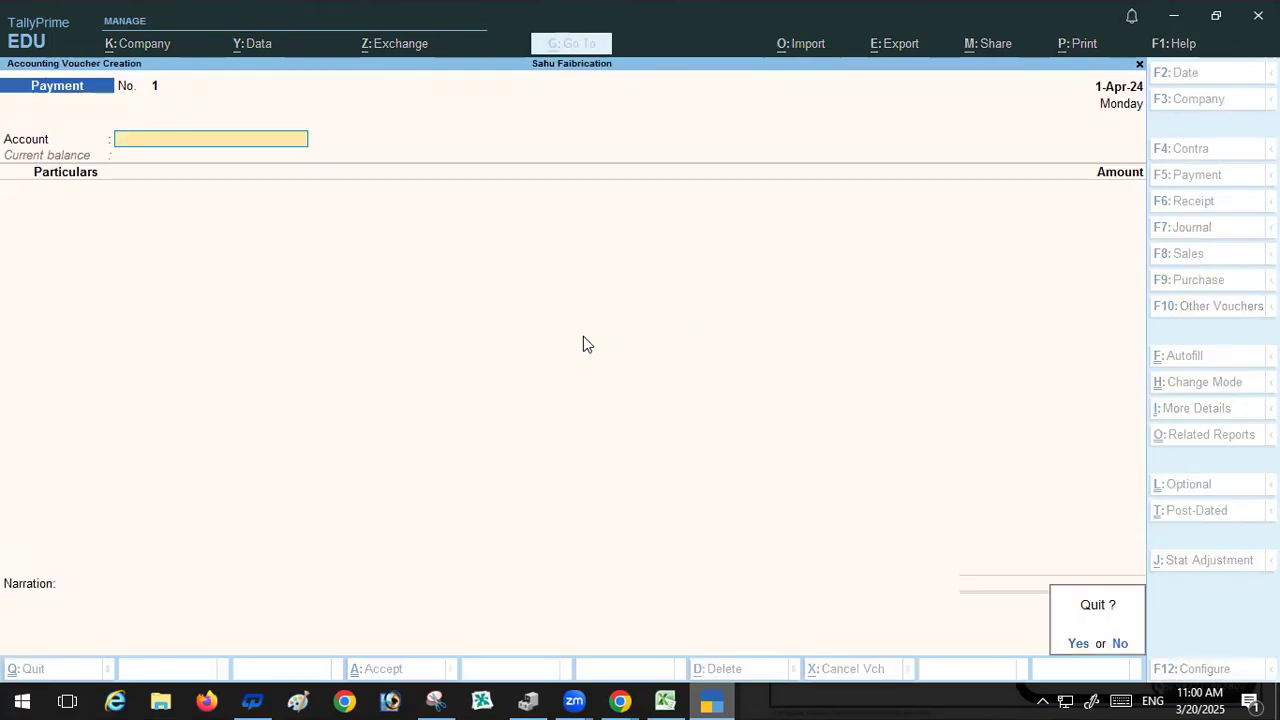
pyautogui.press('y')
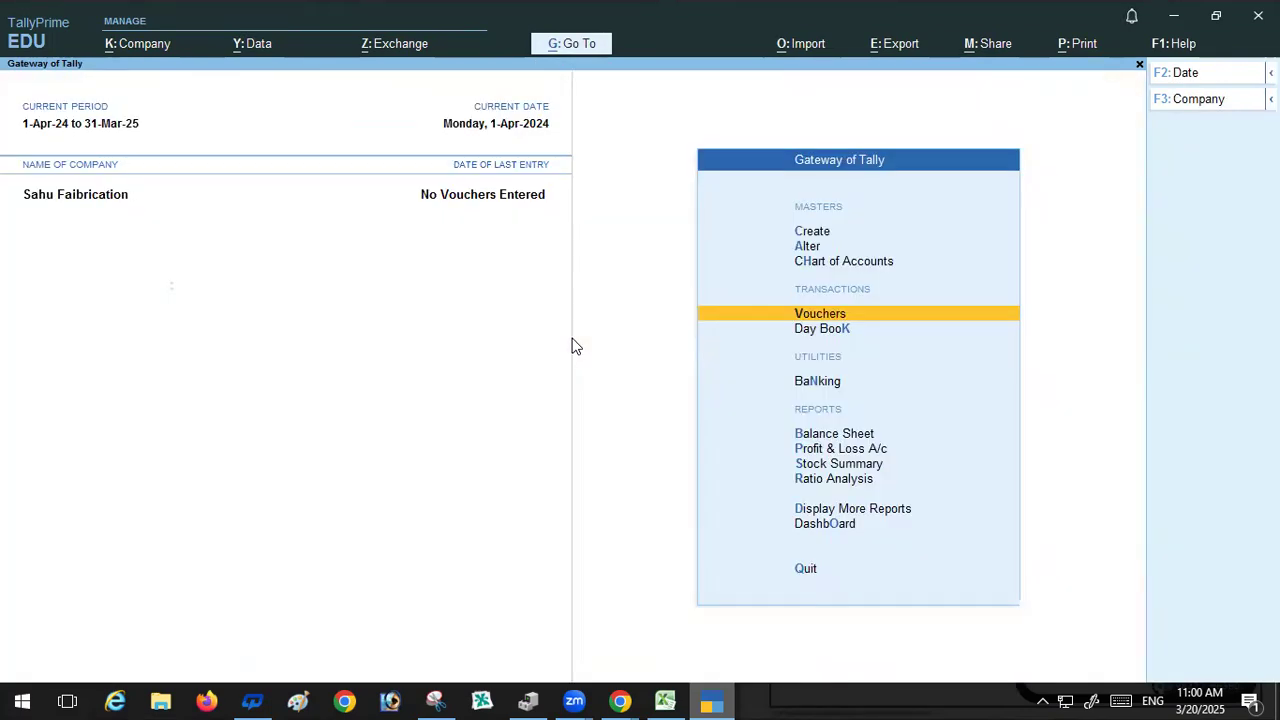
# Step: Start creating a stock item named Patti, copying the name from the spreadsheet's cell A2
pyautogui.click(810, 246)
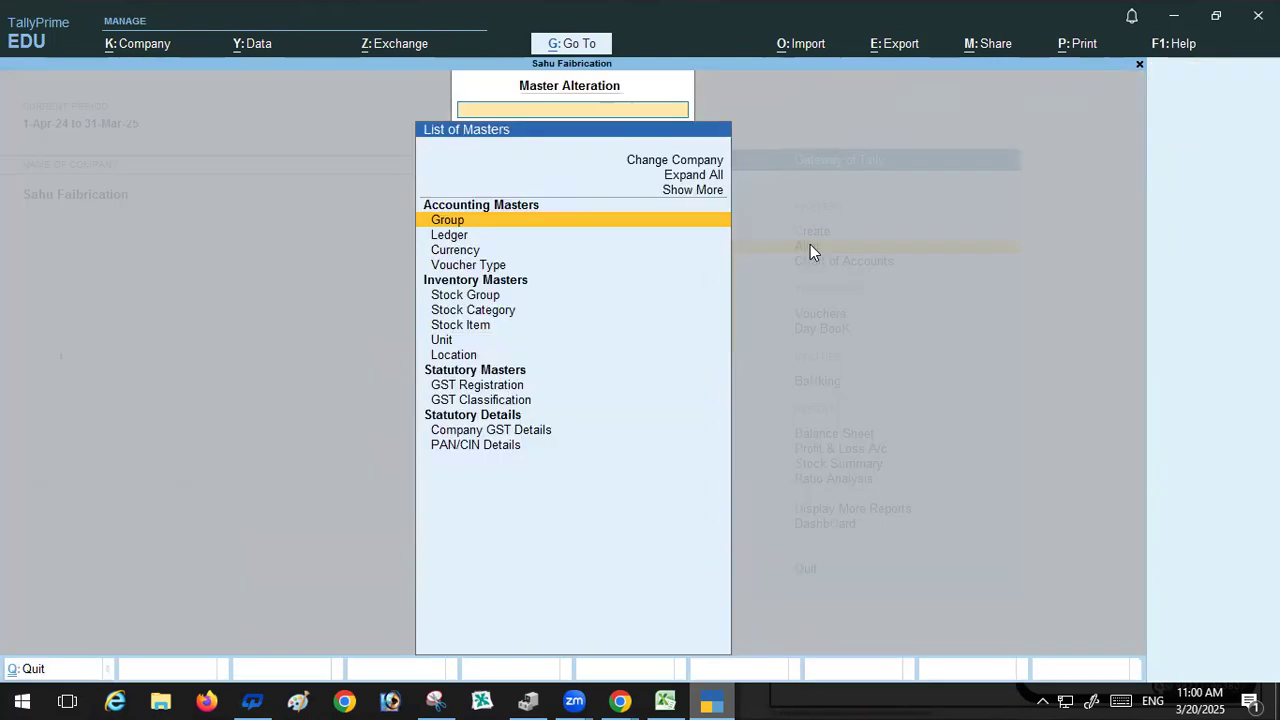
pyautogui.click(462, 330)
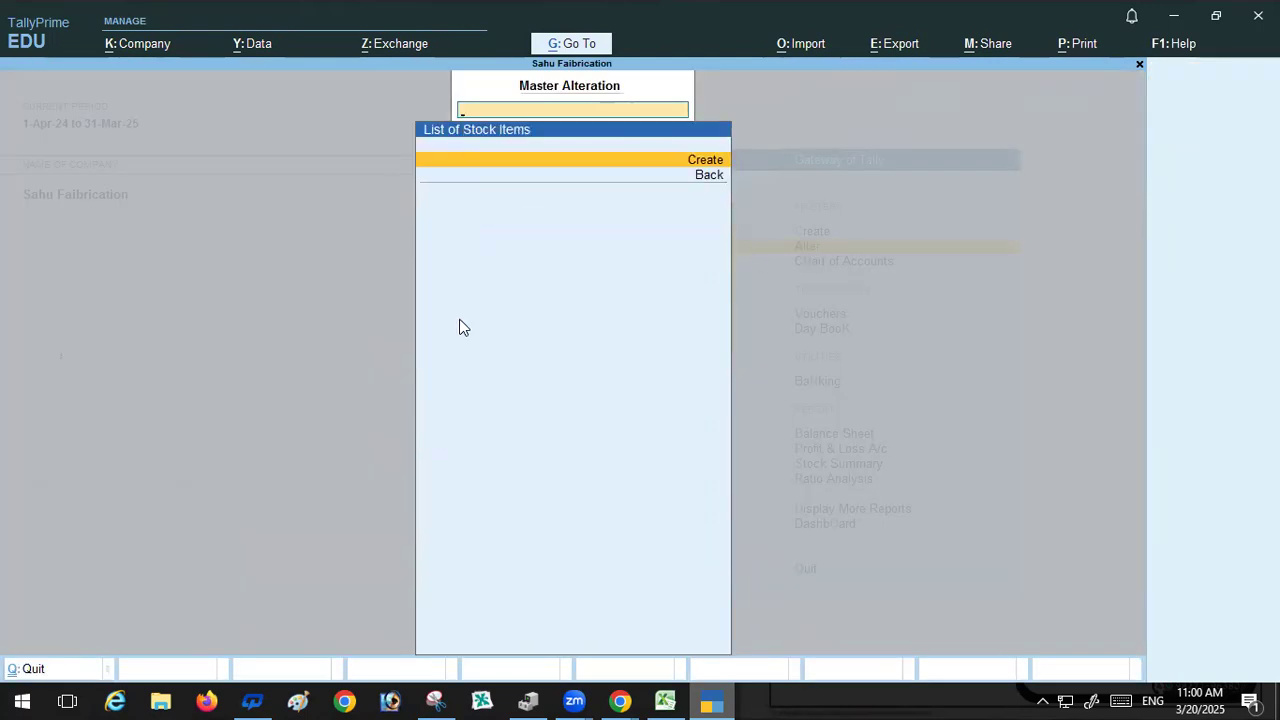
pyautogui.press('Return')
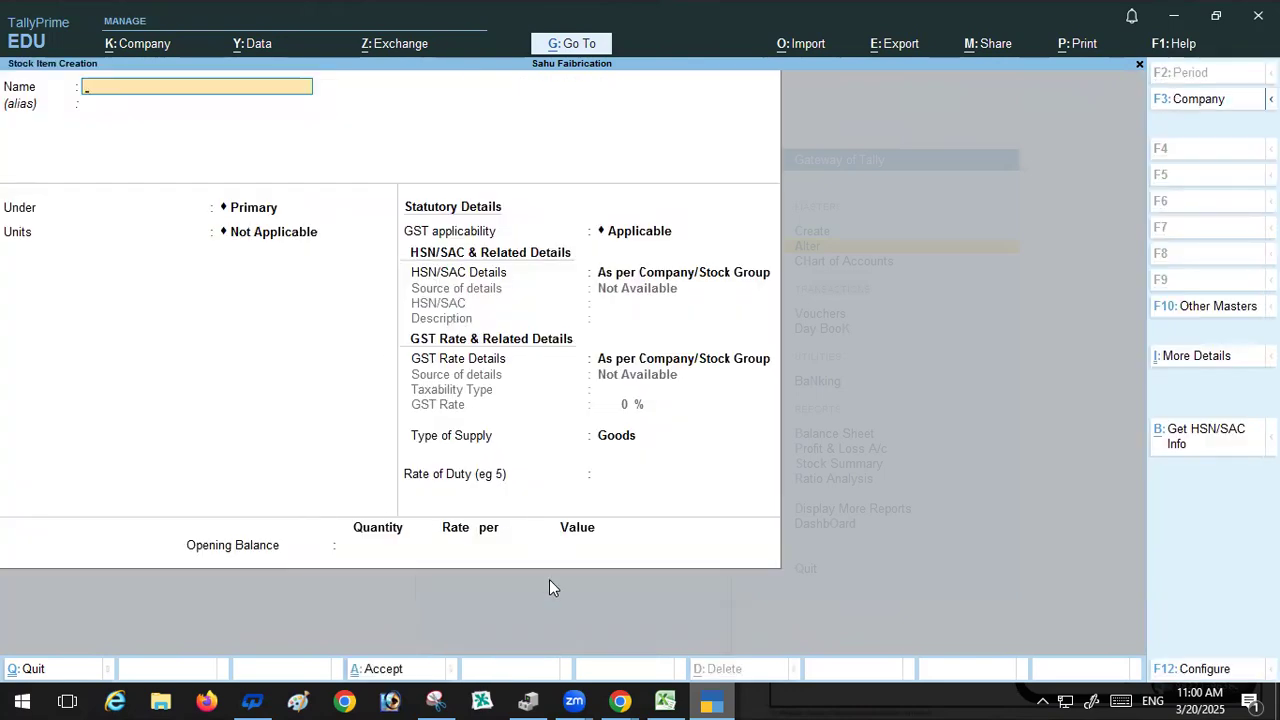
pyautogui.hotkey('alt', 'Tab')
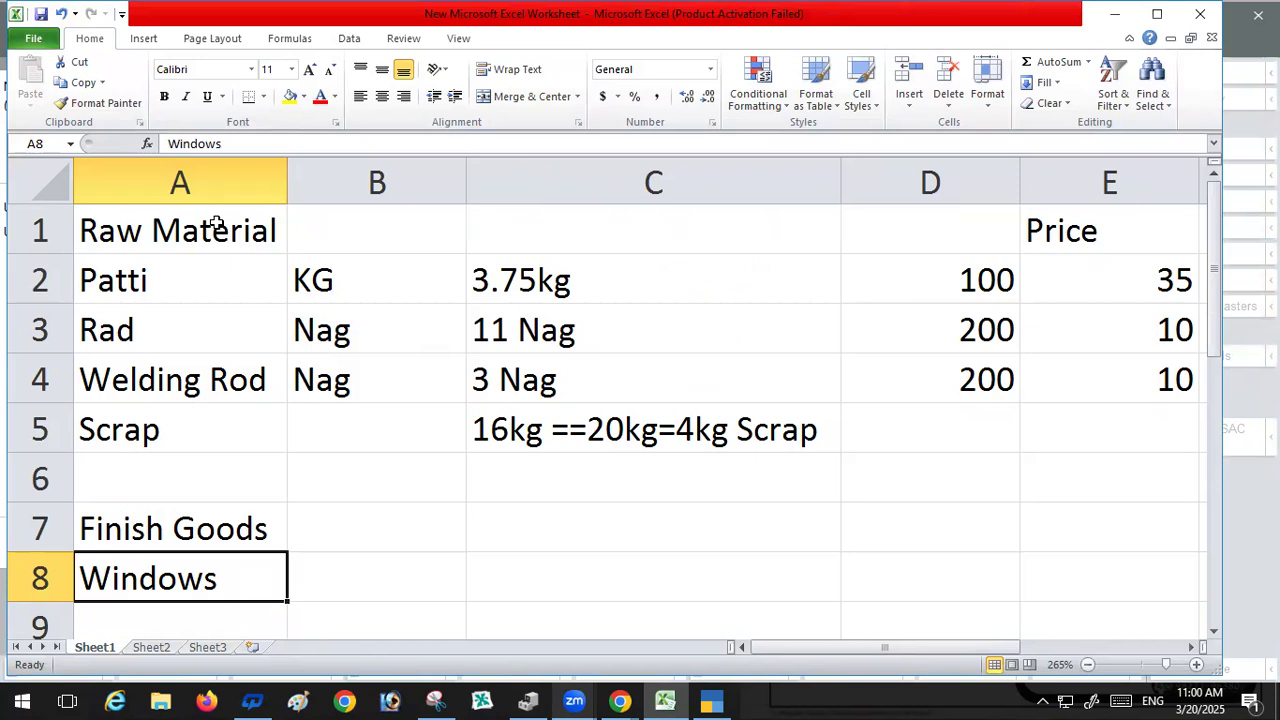
pyautogui.click(140, 280)
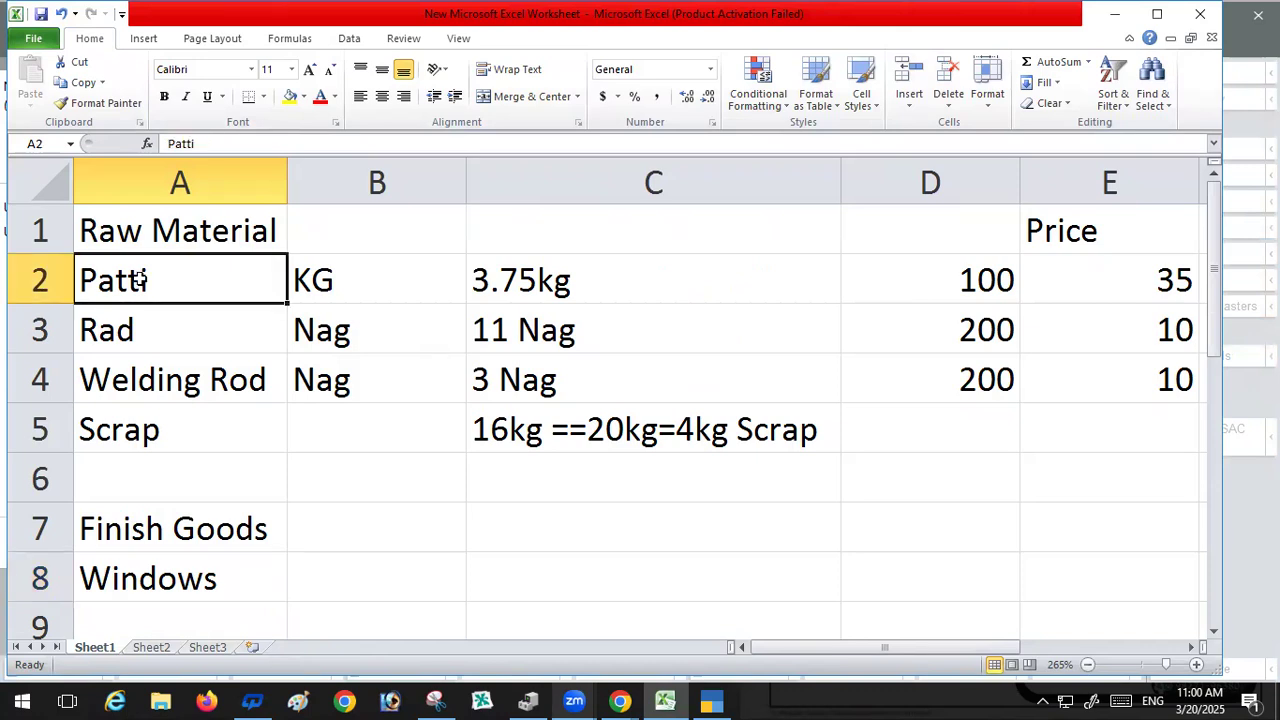
pyautogui.hotkey('ctrl', 'c')
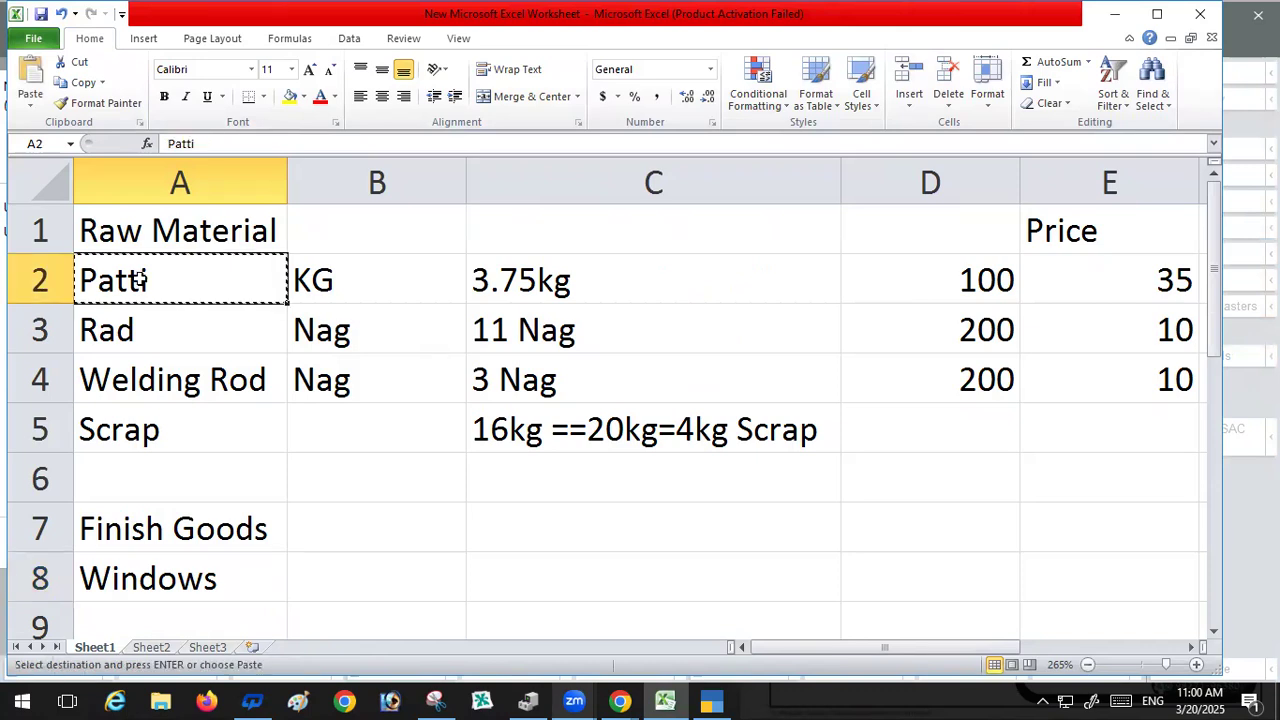
pyautogui.click(713, 699)
pyautogui.hotkey('ctrl', 'alt', 'v')
pyautogui.press('Return')
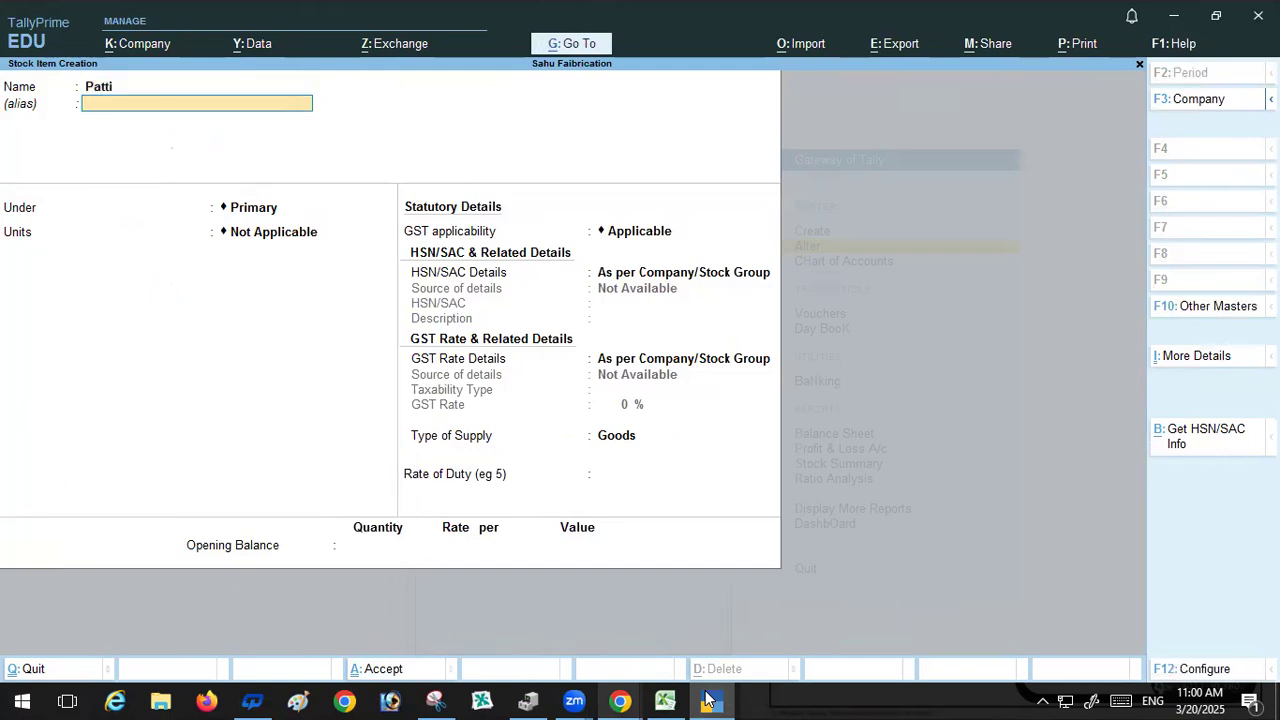
pyautogui.press('Return')
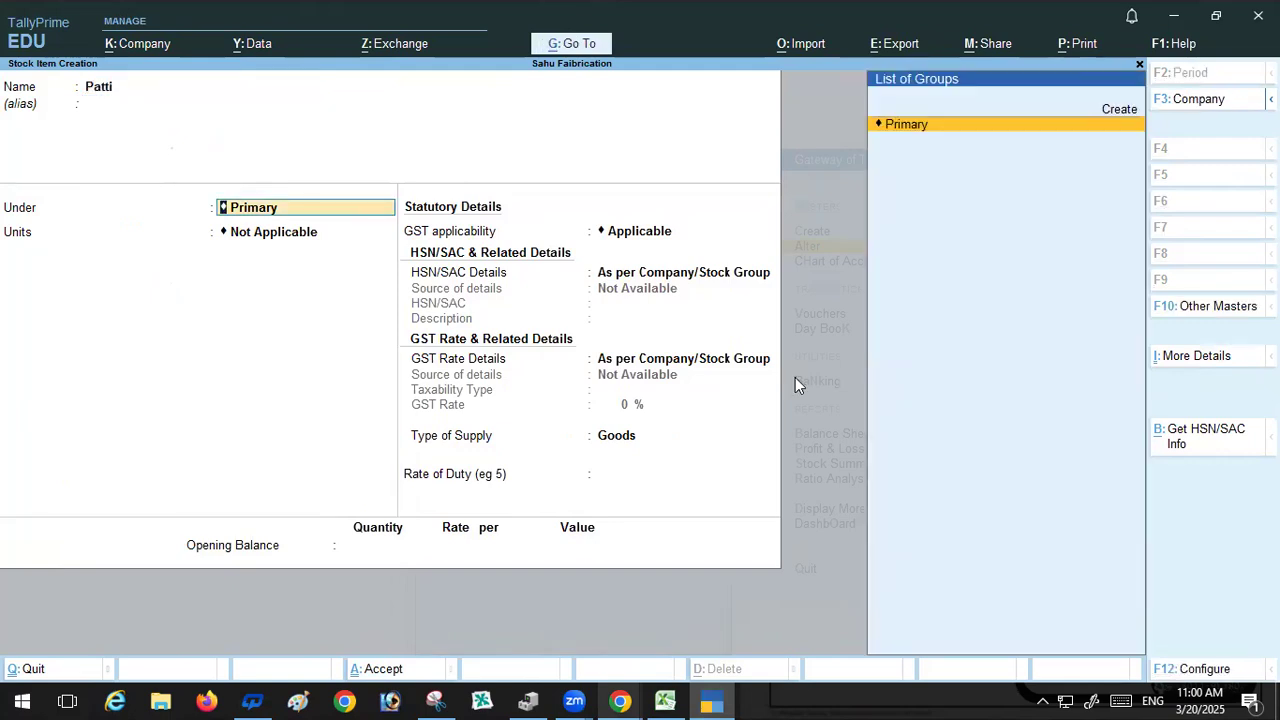
# Step: Create a stock group named Raw Material, copied from cell A1, and assign Patti to it
pyautogui.click(1120, 108)
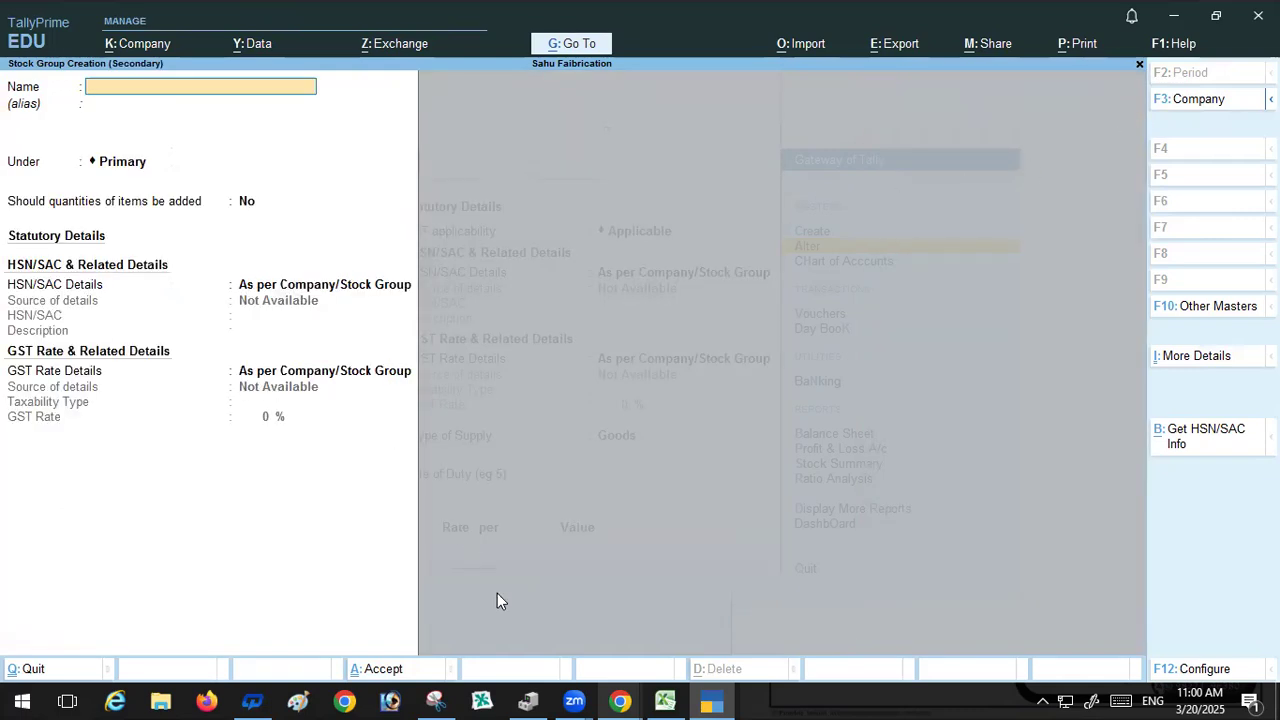
pyautogui.click(665, 700)
pyautogui.click(192, 228)
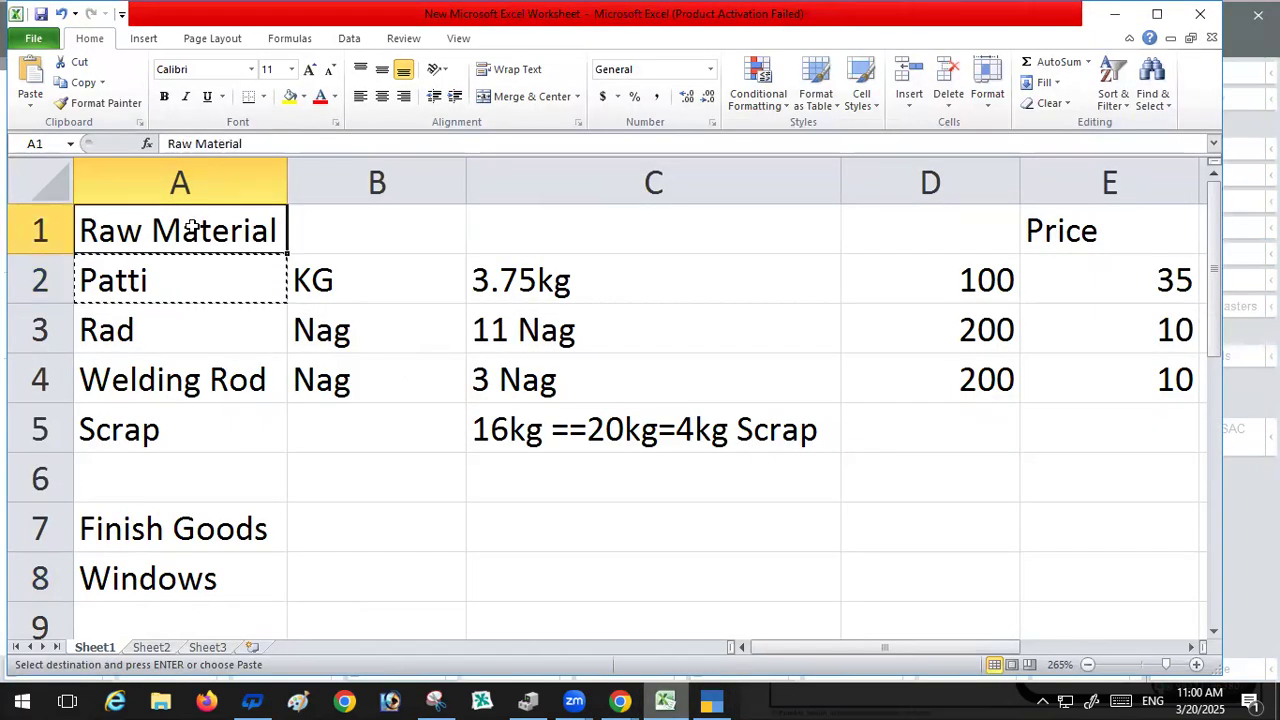
pyautogui.hotkey('ctrl', 'c')
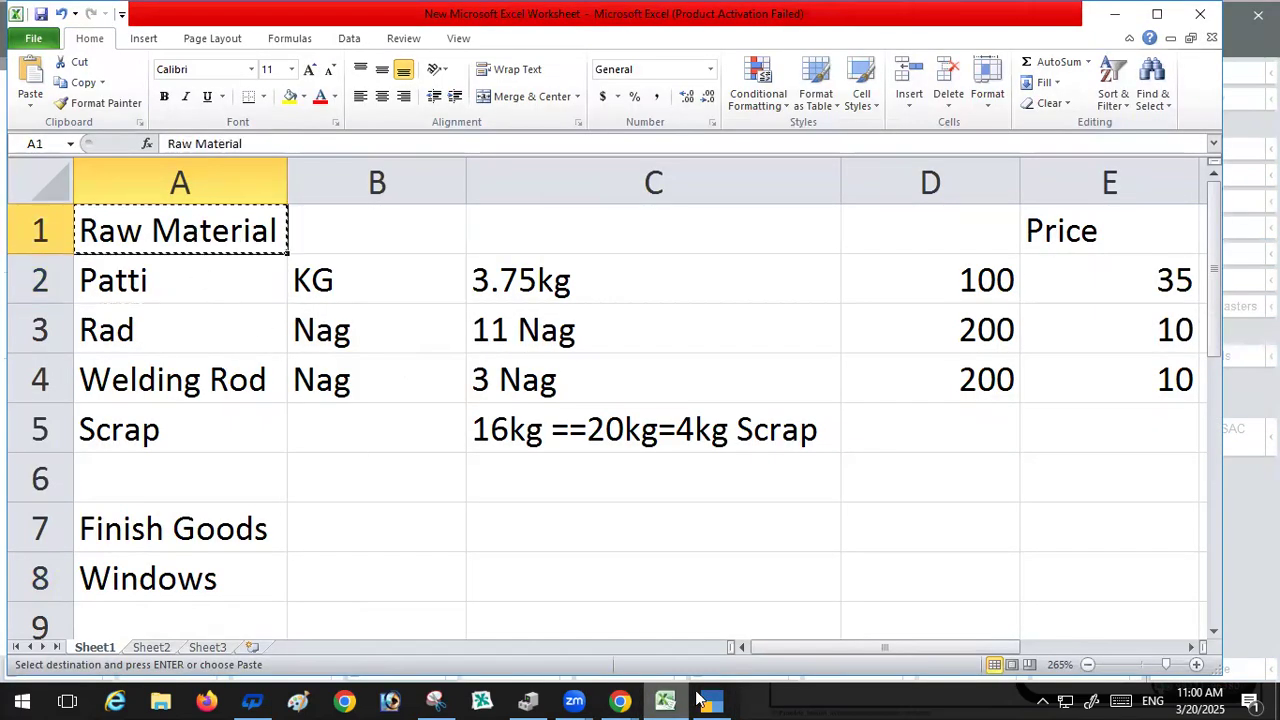
pyautogui.click(650, 692)
pyautogui.hotkey('ctrl', 'v')
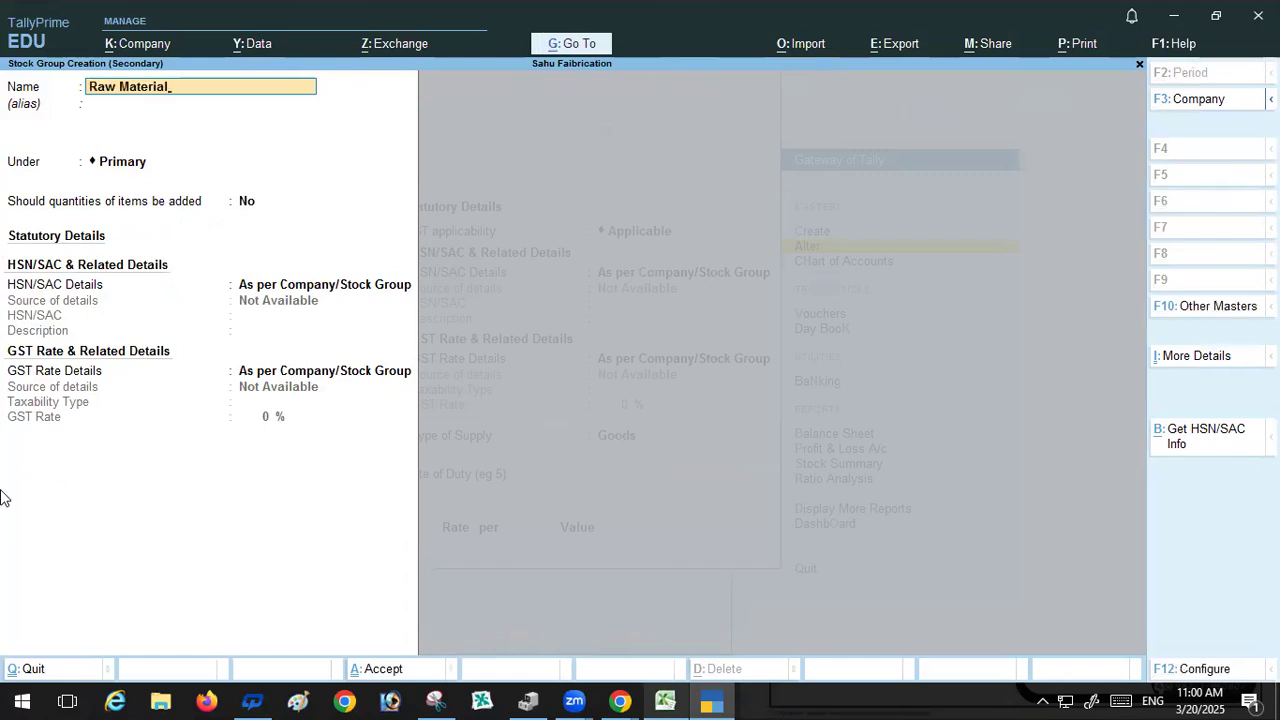
pyautogui.press('Return')
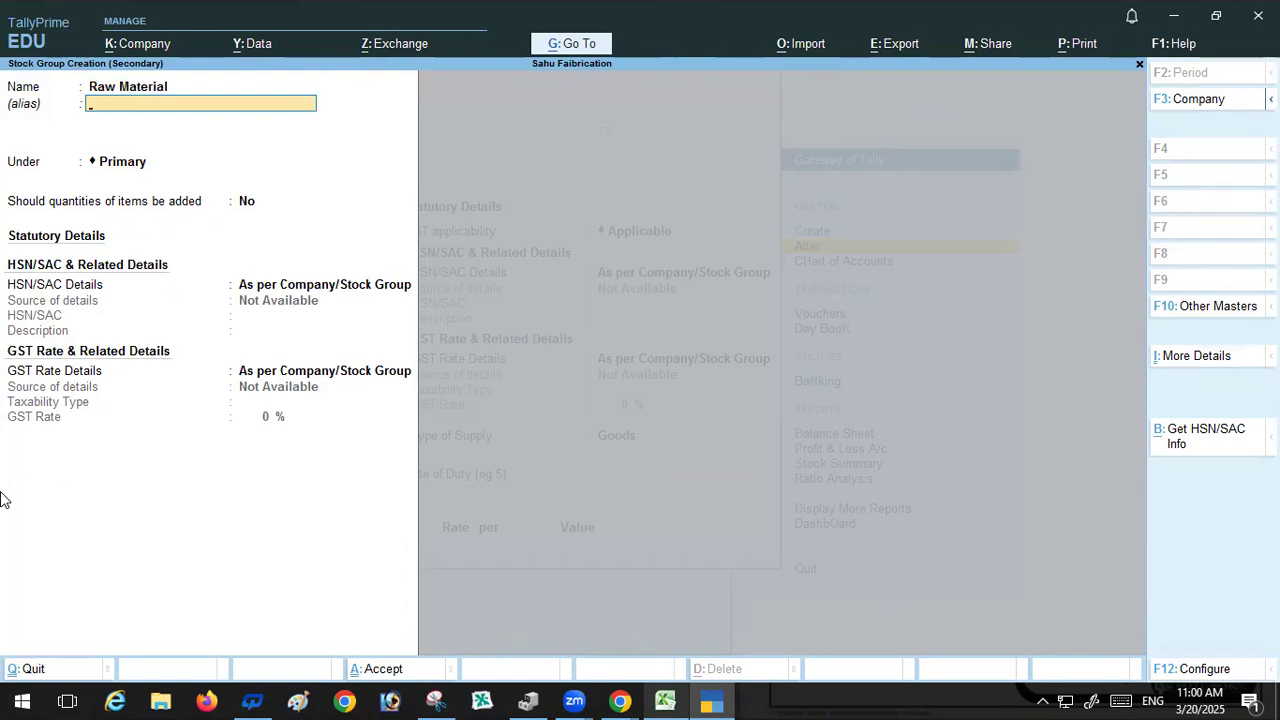
pyautogui.press('Return')
pyautogui.press('Return')
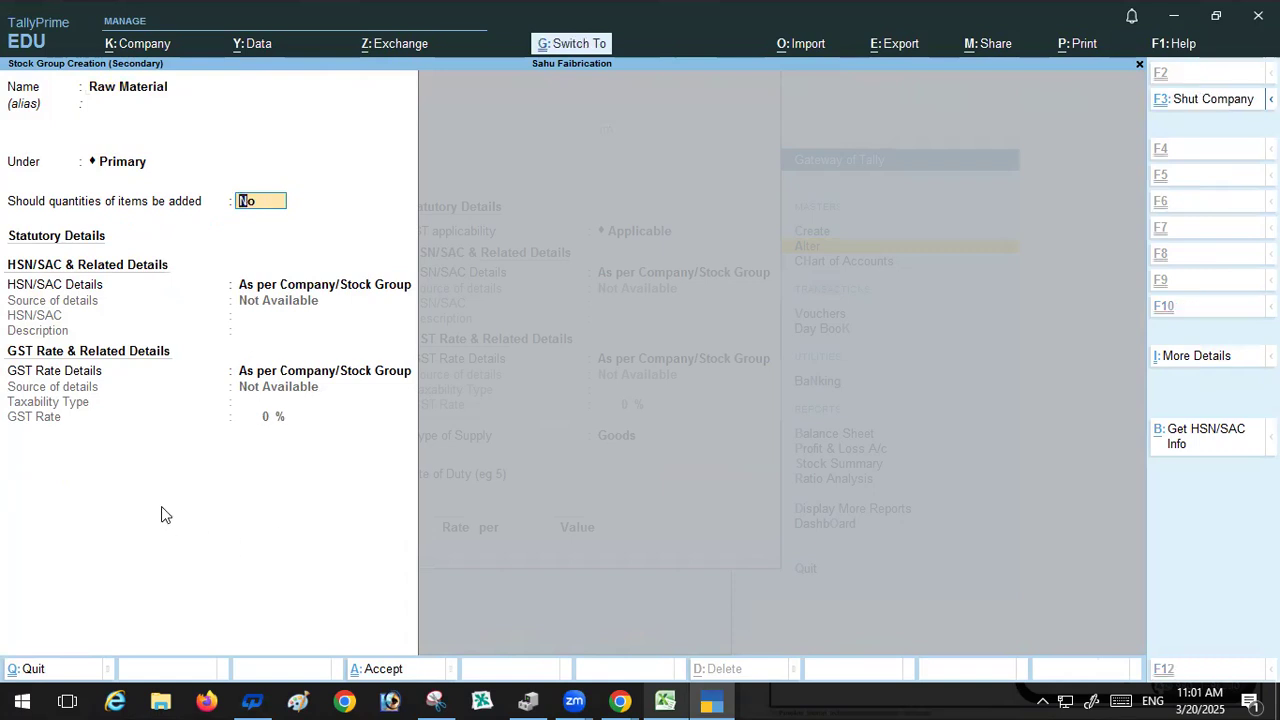
pyautogui.hotkey('ctrl', 'a')
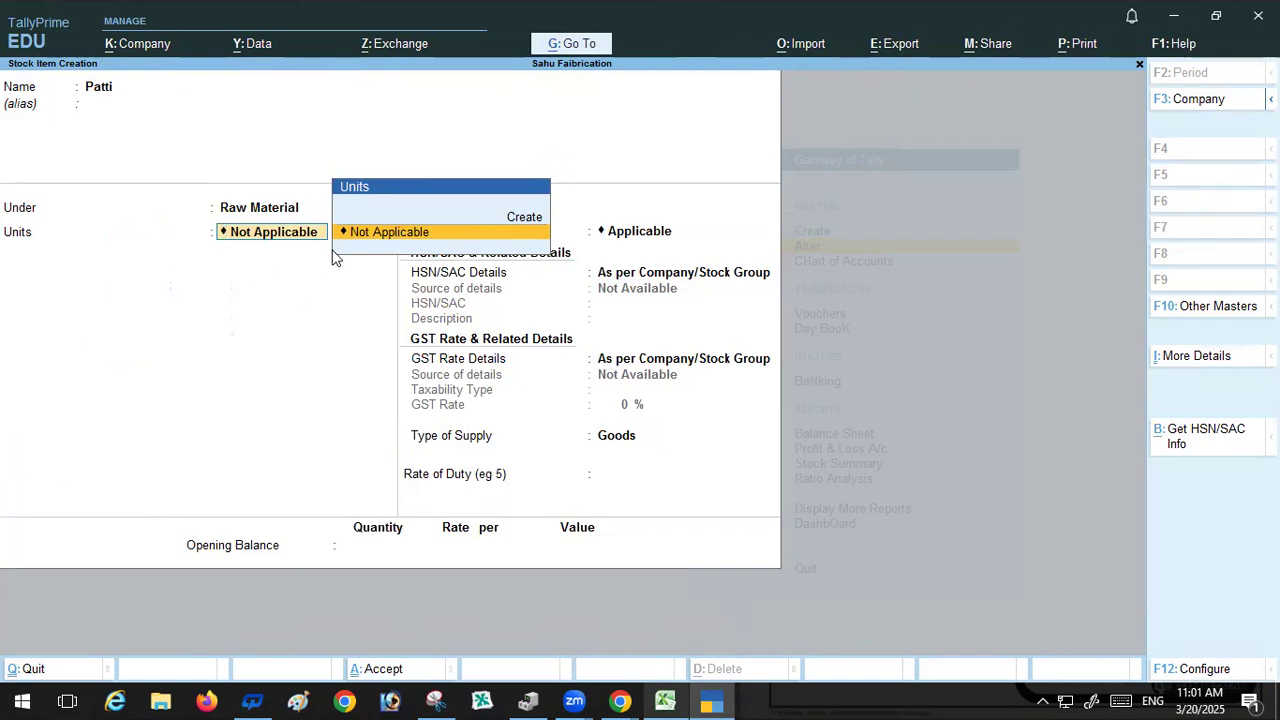
# Step: Create a new unit for Patti with symbol Kg, formal name KiloGram and unit quantity code KGS-KILOGRAMS
pyautogui.hotkey('alt', 'c')
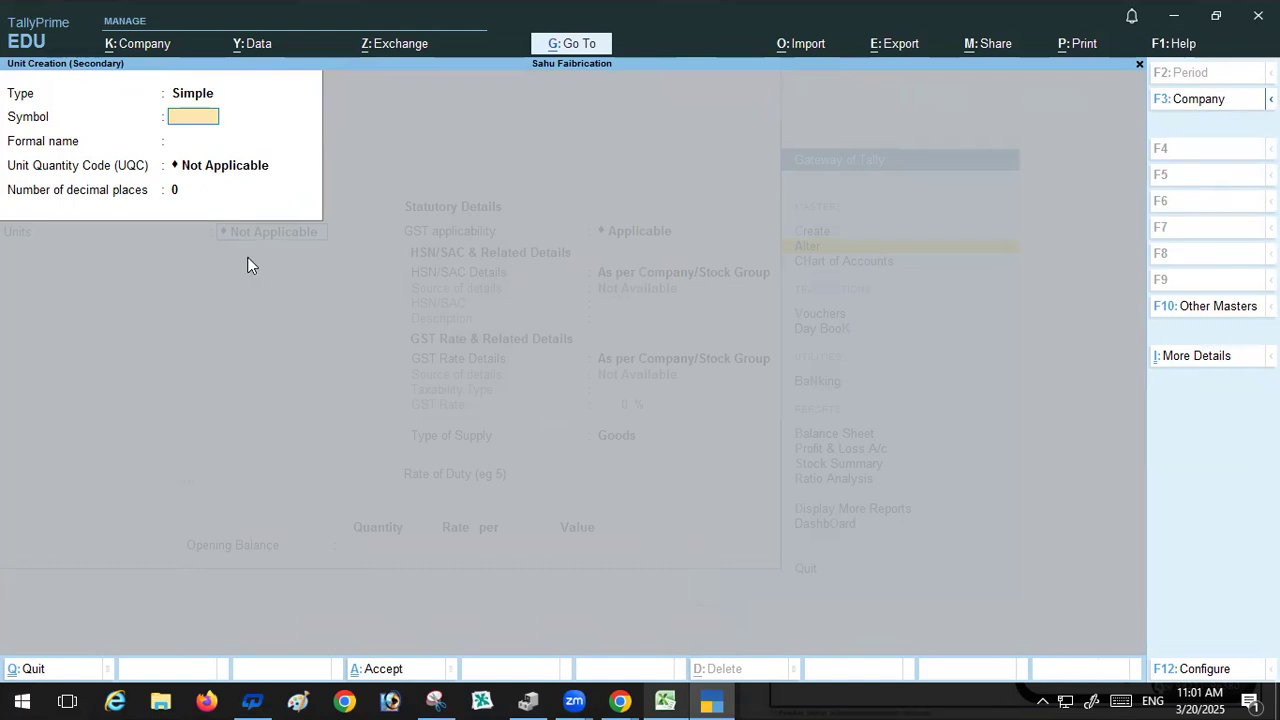
pyautogui.write('Kg')
pyautogui.press('Return')
pyautogui.press('Return')
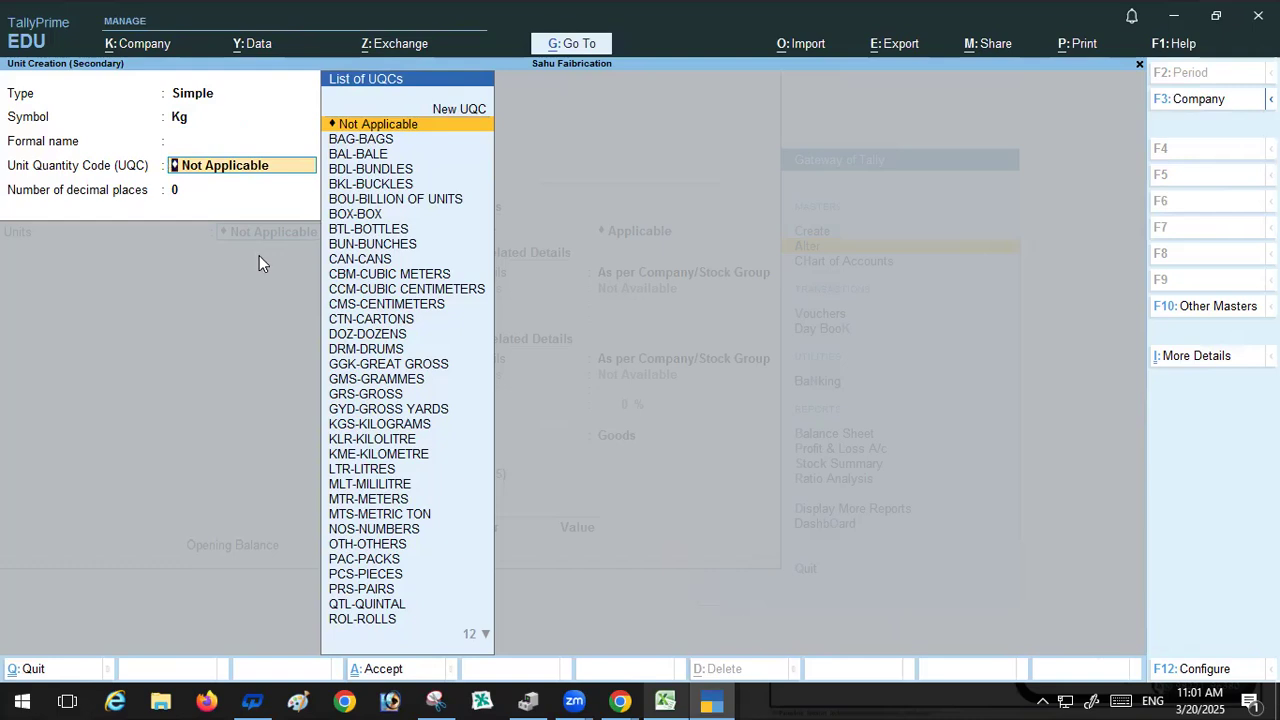
pyautogui.press('BackSpace')
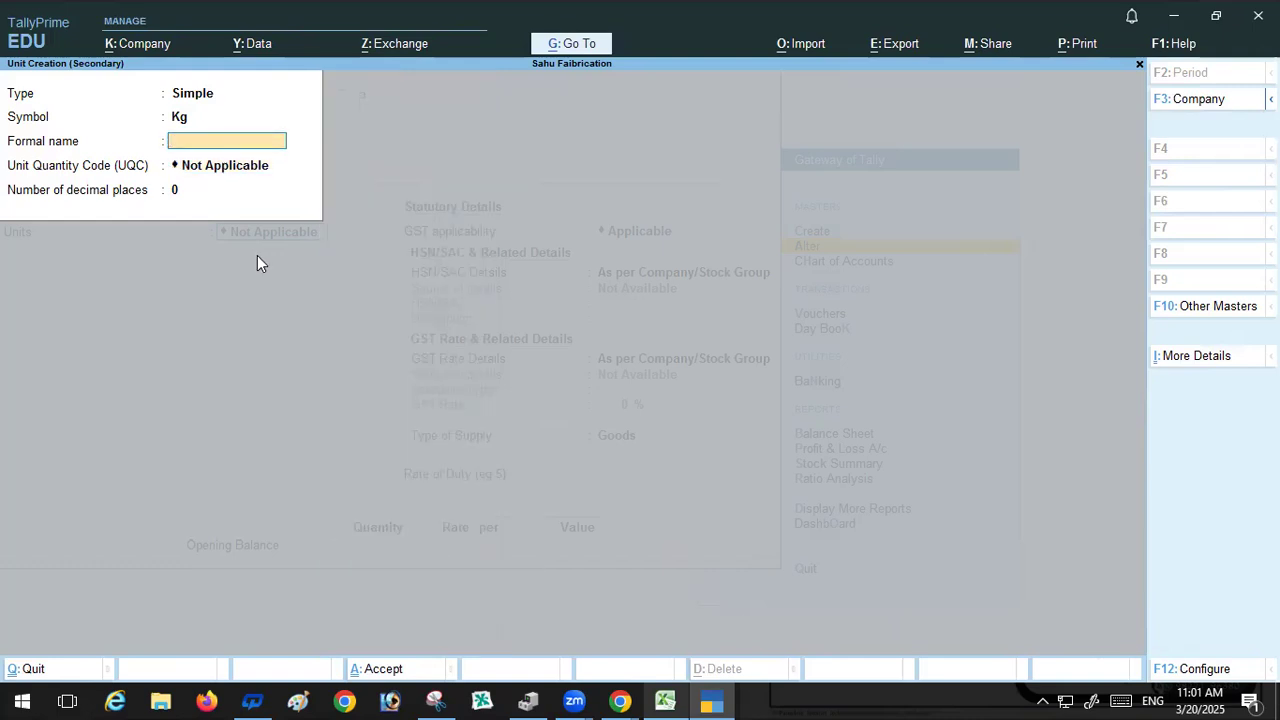
pyautogui.write('KiloGram')
pyautogui.press('Return')
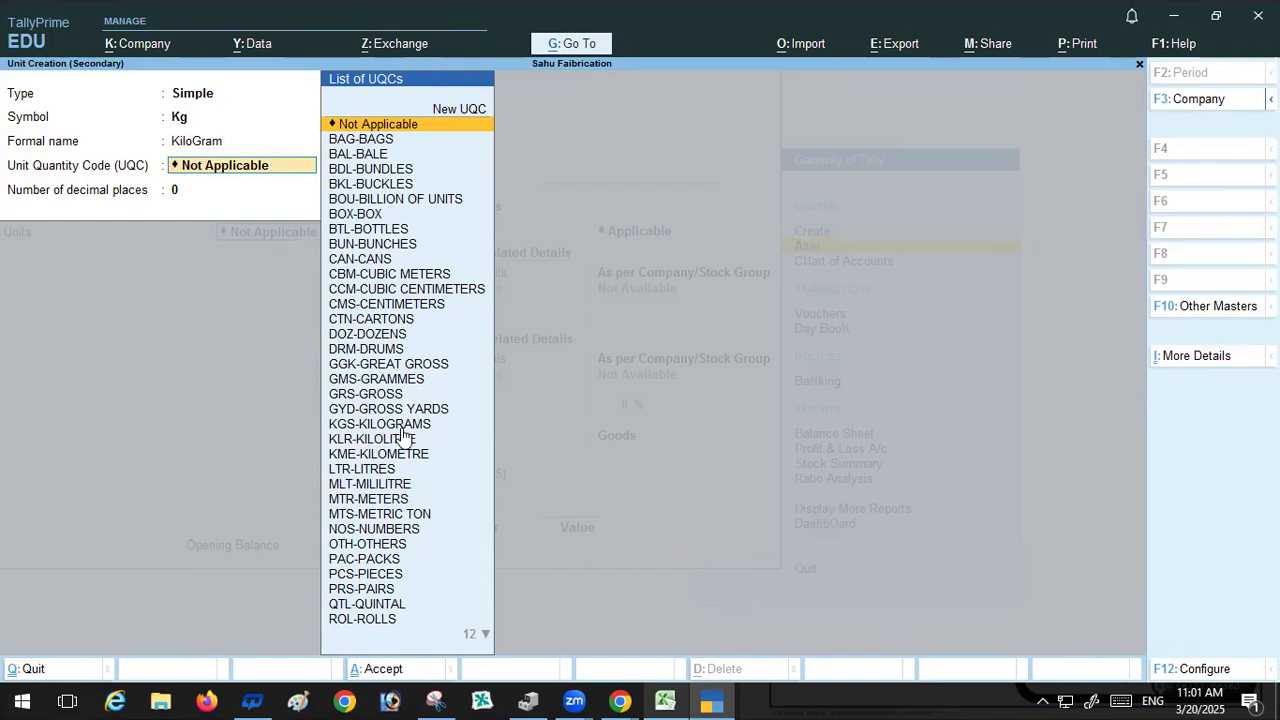
pyautogui.click(336, 428)
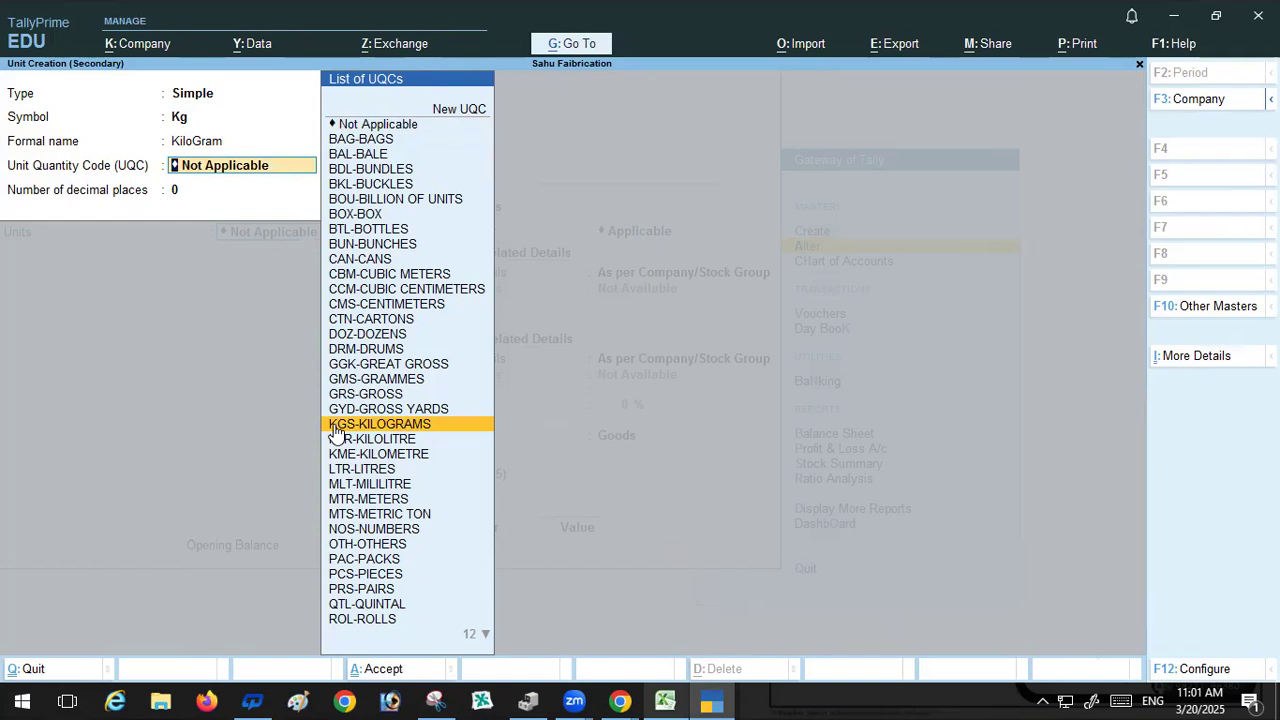
pyautogui.click(336, 428)
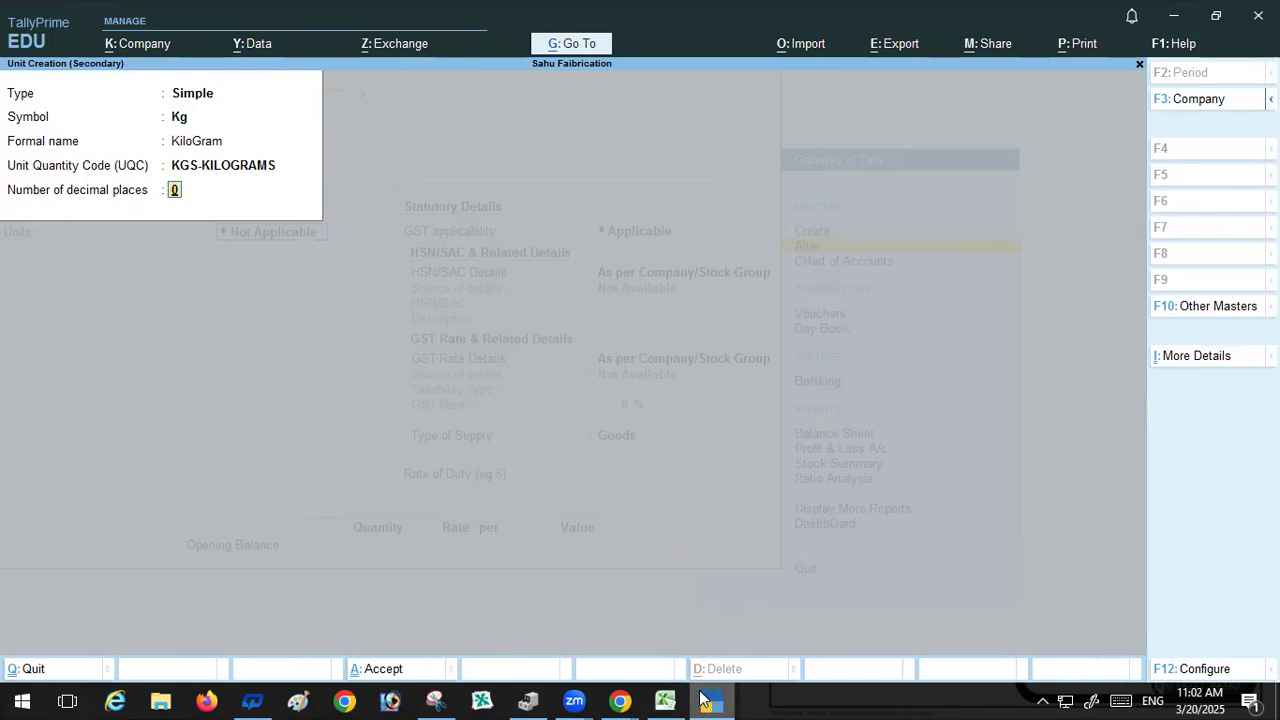
# Step: In the spreadsheet, enter 1.755 in cell D7 as an example of a three-decimal quantity
pyautogui.click(665, 700)
pyautogui.click(1003, 535)
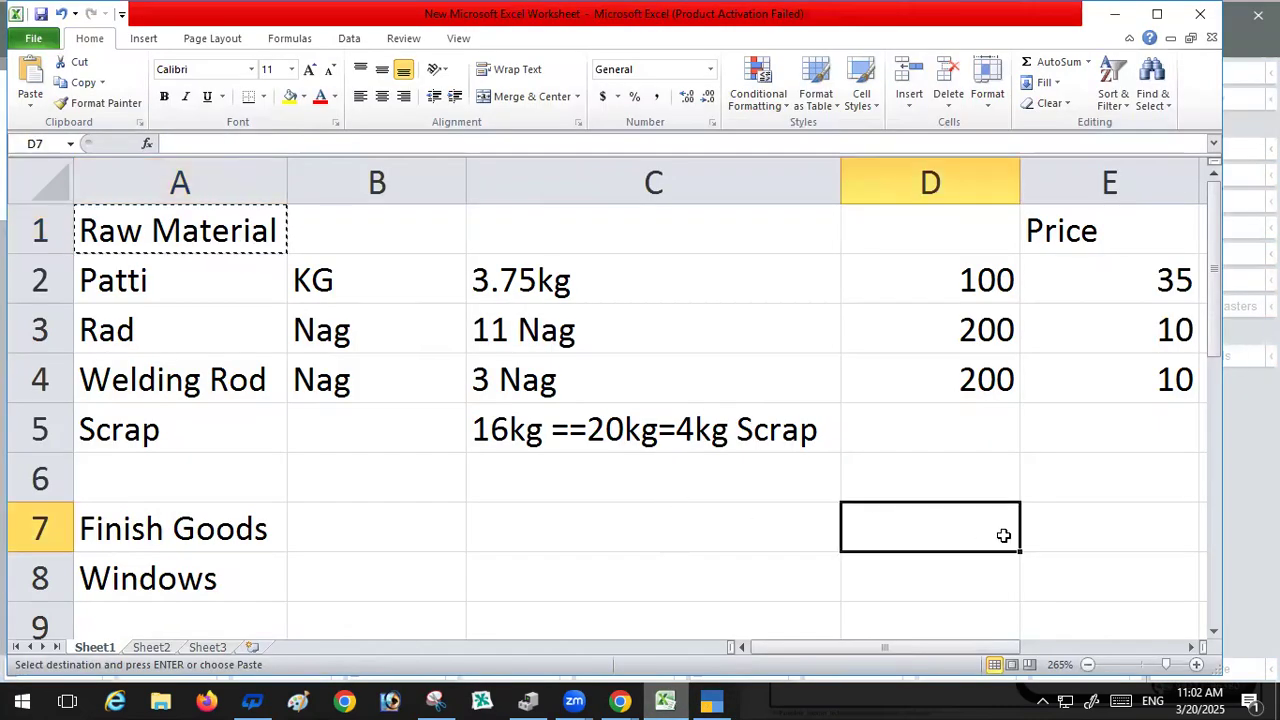
pyautogui.write('1.')
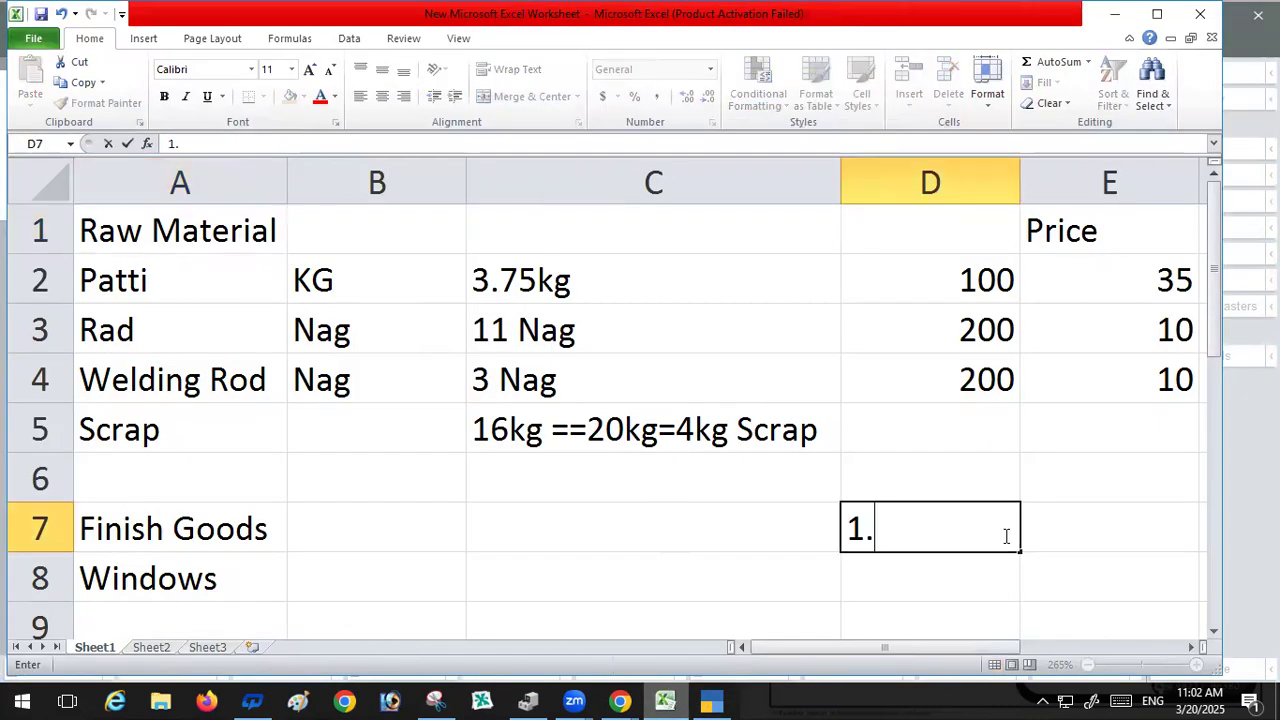
pyautogui.write('500')
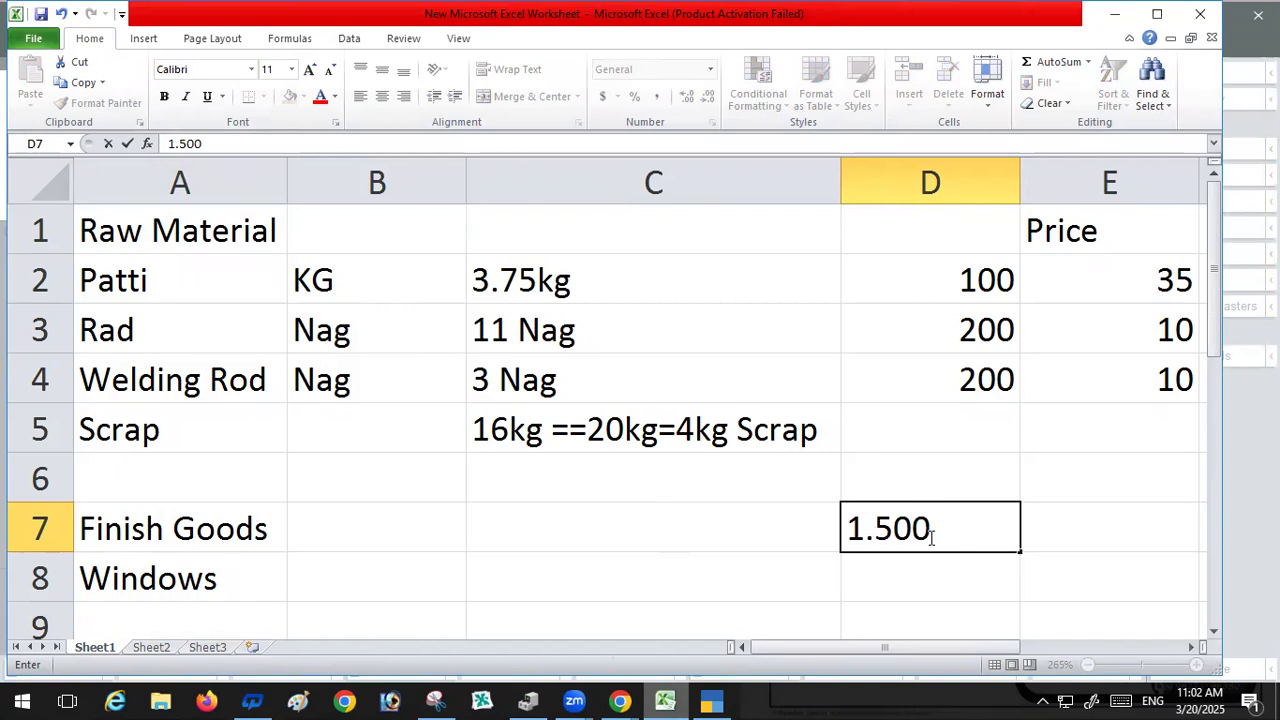
pyautogui.moveTo(936, 538); pyautogui.dragTo(865, 540)
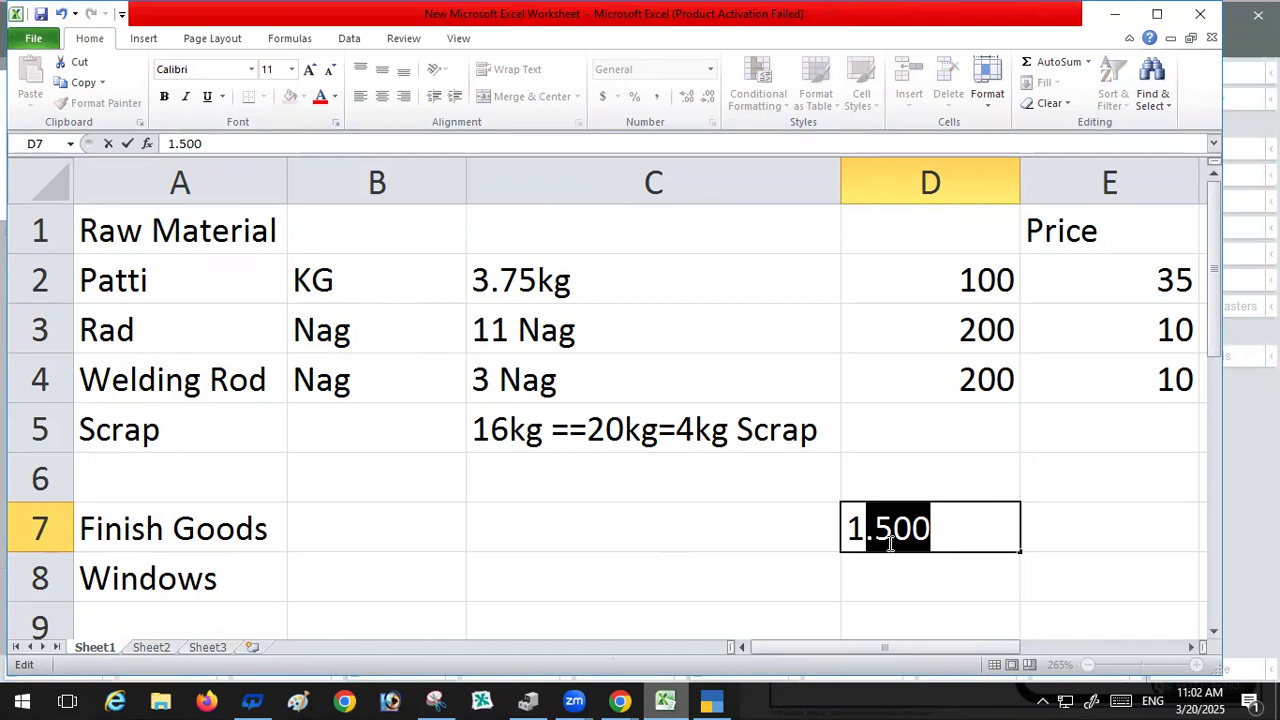
pyautogui.click(940, 531)
pyautogui.press('BackSpace')
pyautogui.press('BackSpace')
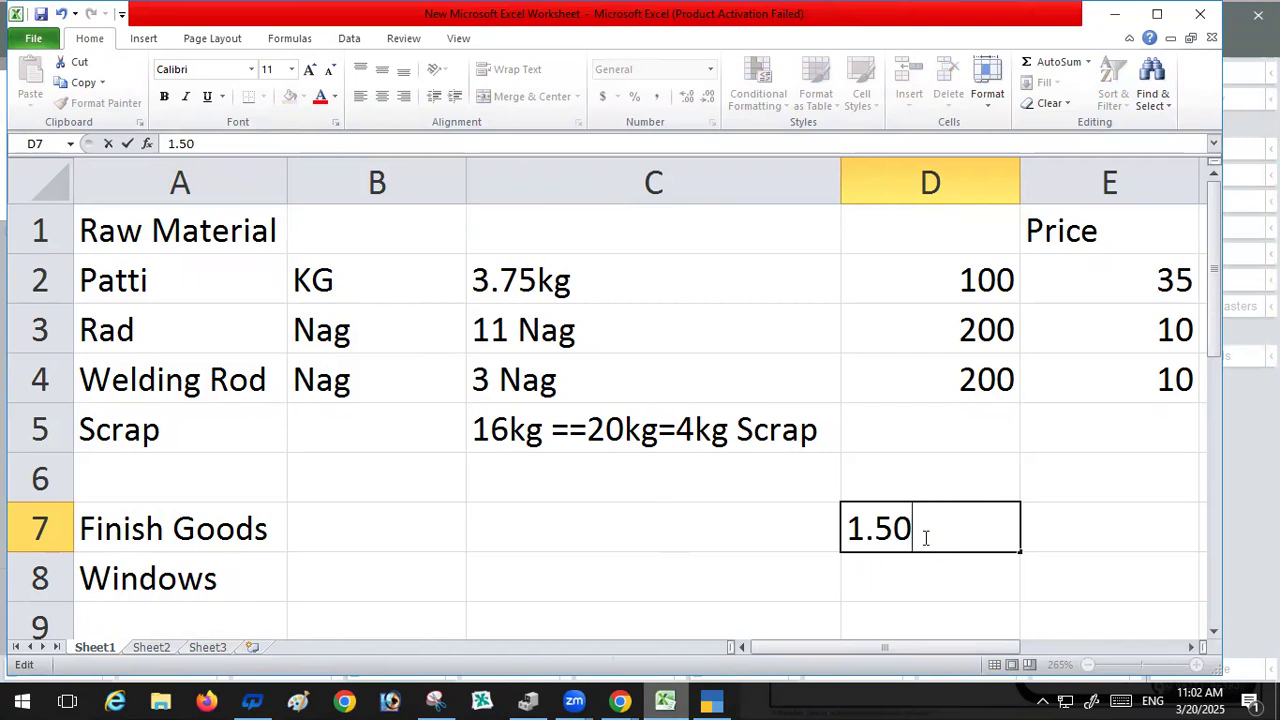
pyautogui.press('BackSpace')
pyautogui.write('755')
pyautogui.moveTo(866, 537); pyautogui.dragTo(940, 534)
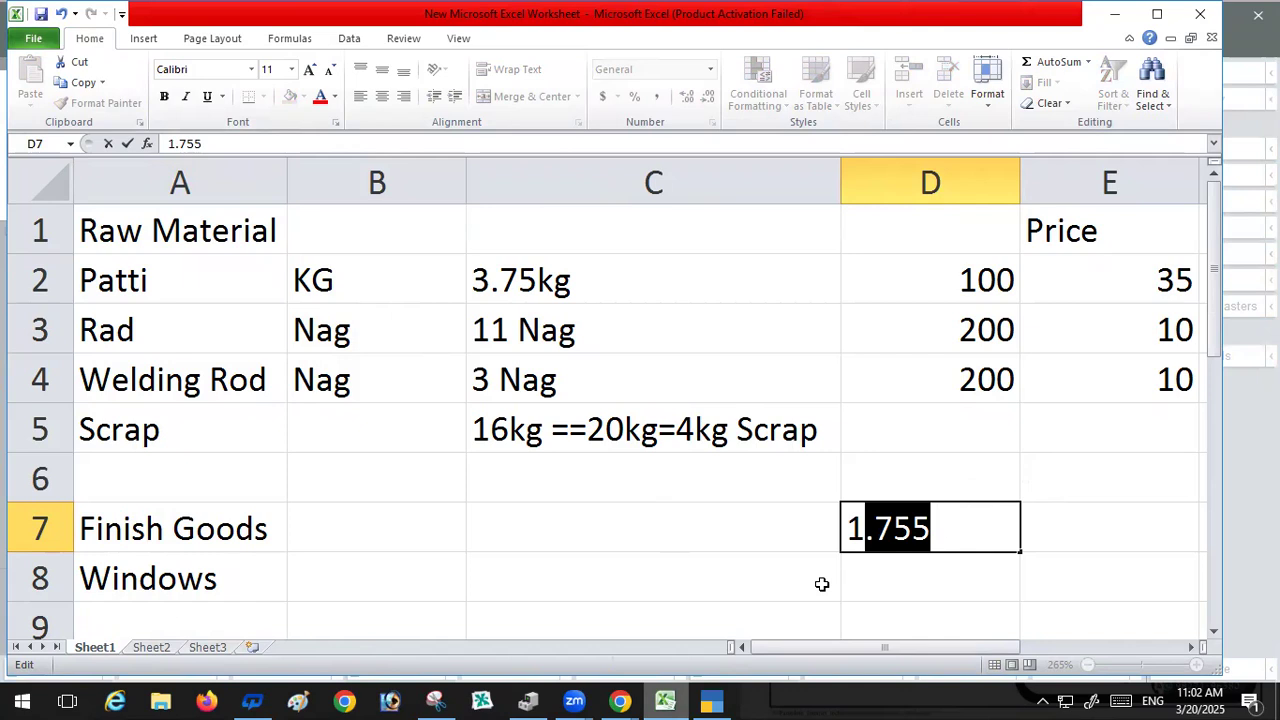
# Step: Set the Kg unit's number of decimal places to 3 and accept the unit
pyautogui.click(713, 700)
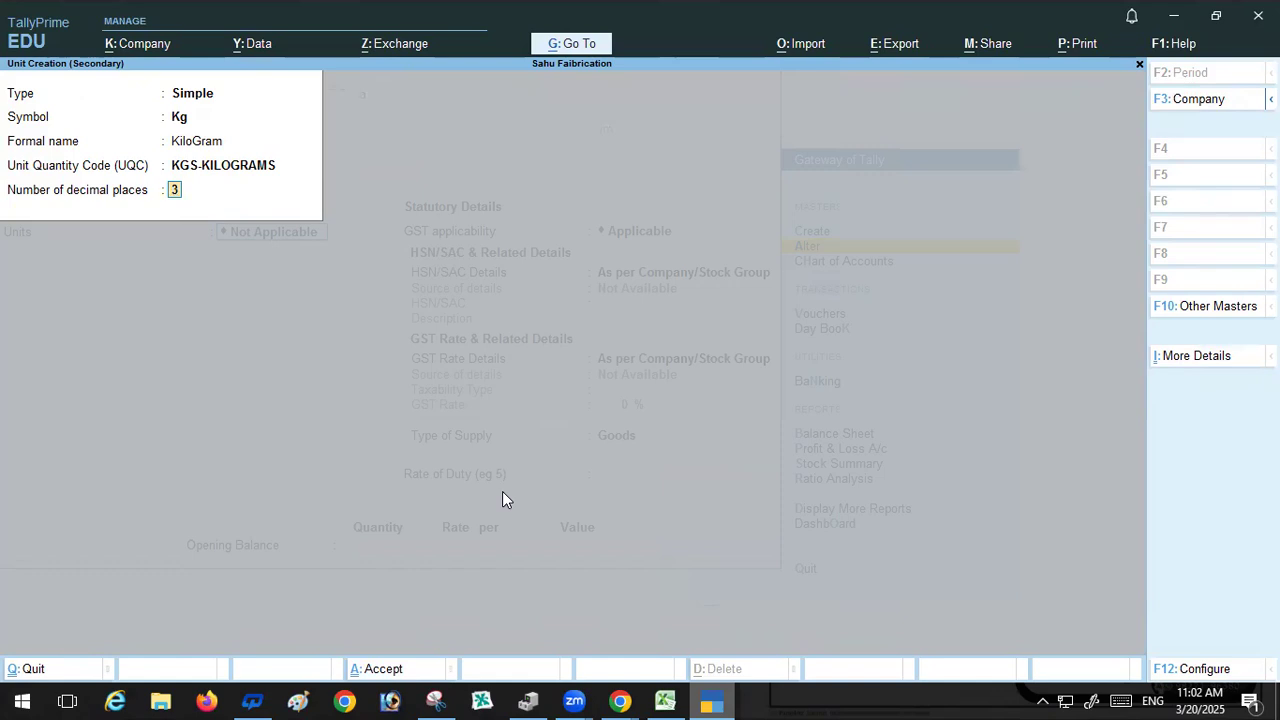
pyautogui.press('Return')
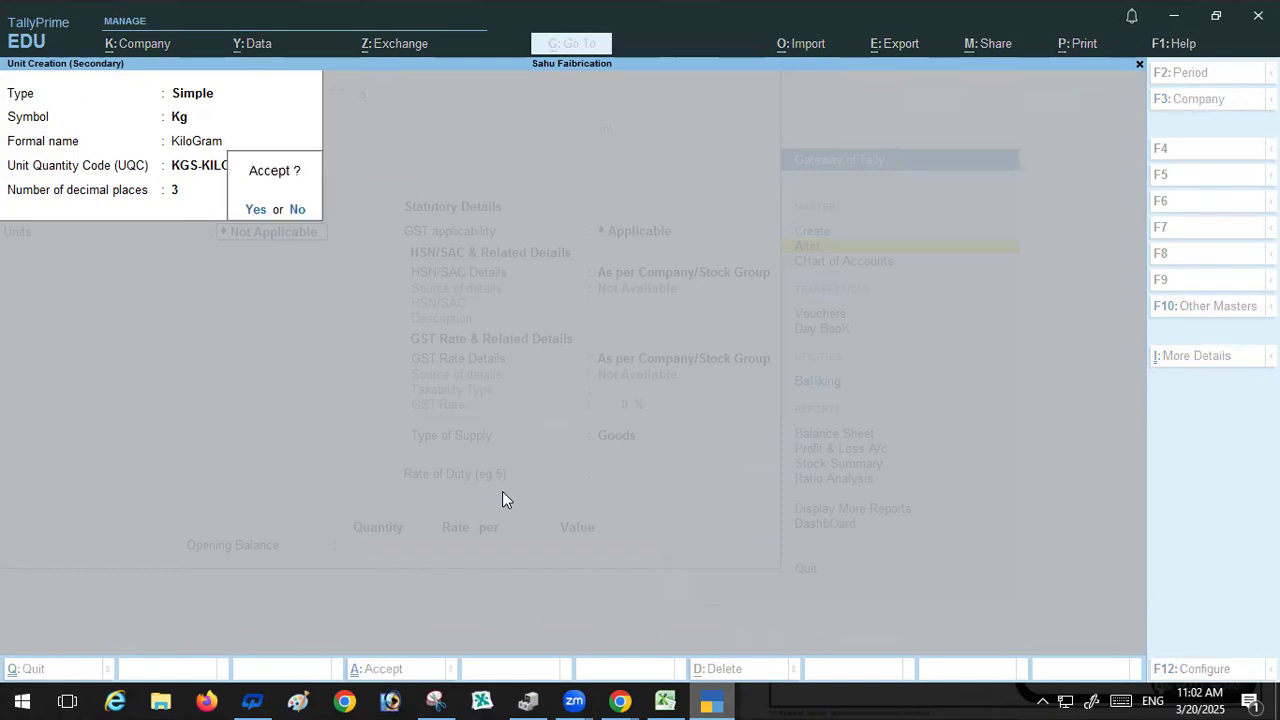
pyautogui.press('Return')
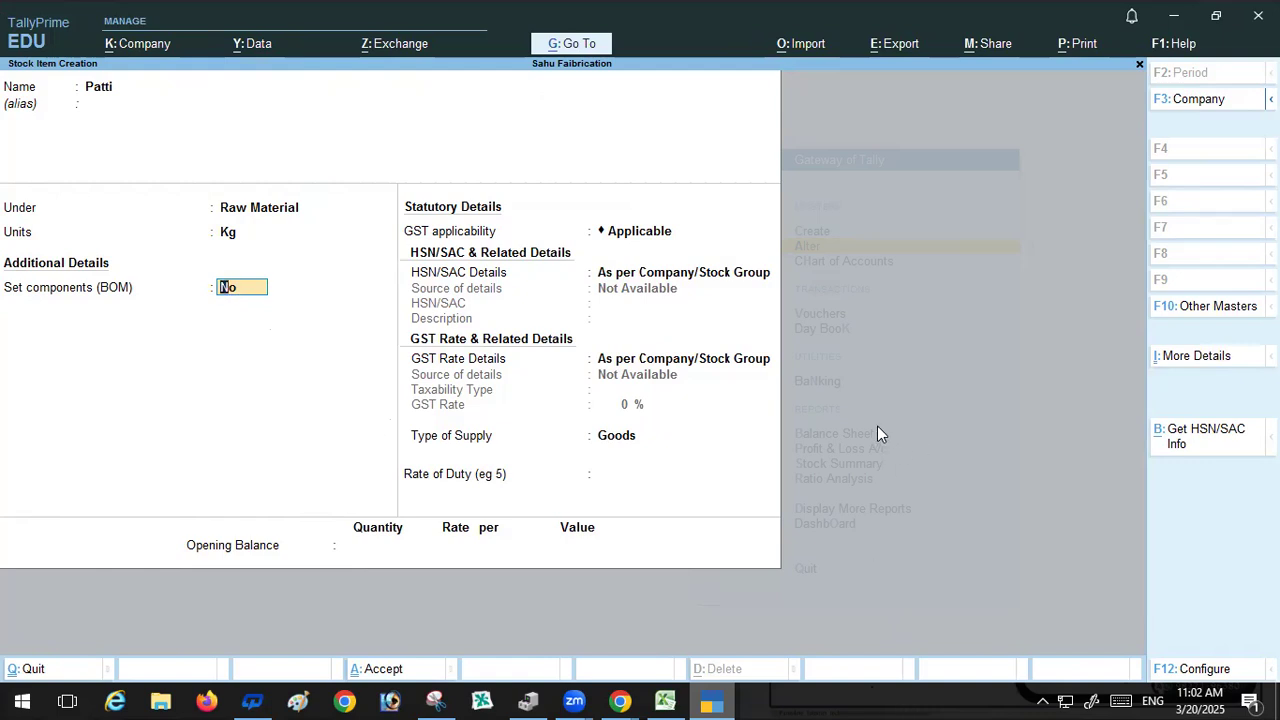
# Step: Keep the default BOM, GST, type of supply and rate of duty settings for Patti
pyautogui.press('Return')
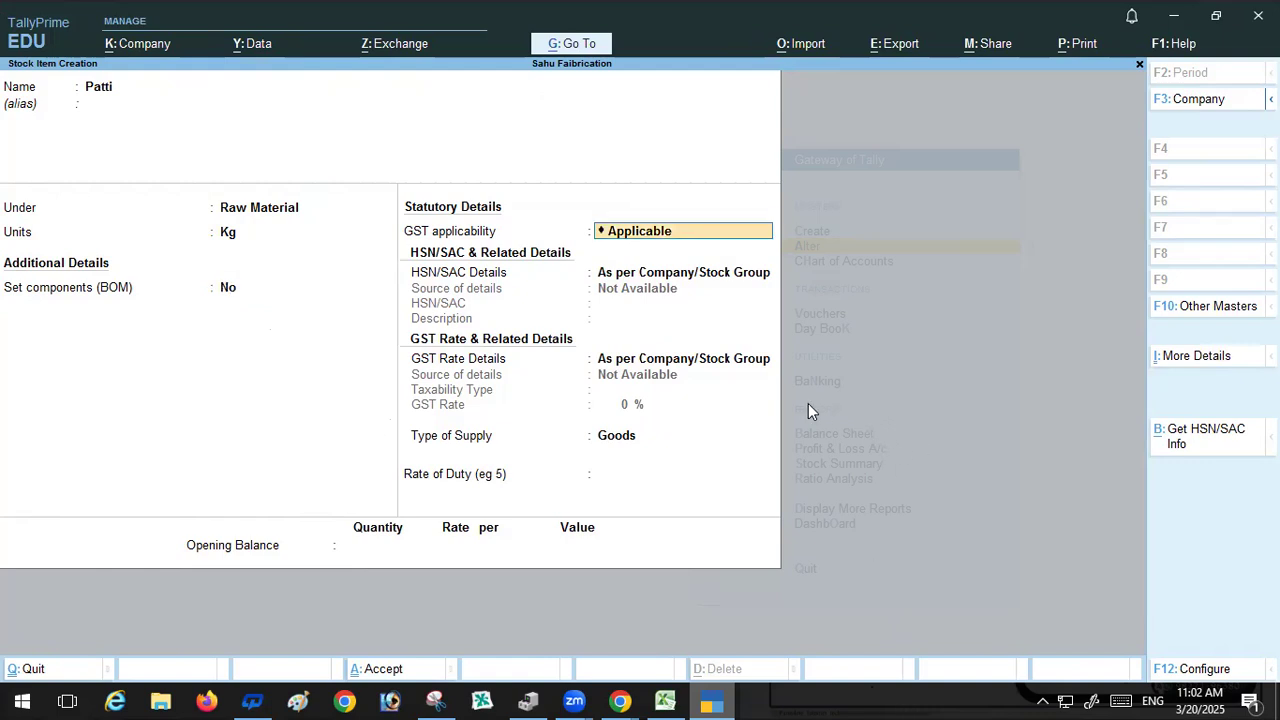
pyautogui.press('Return')
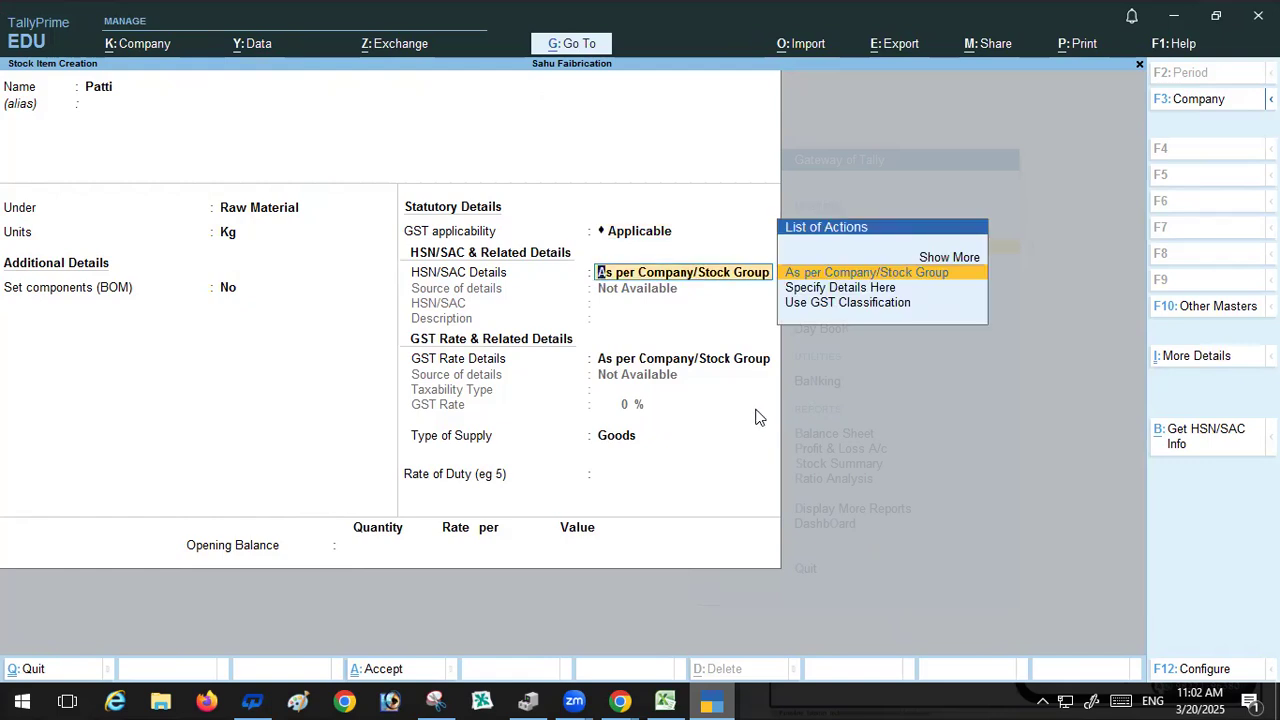
pyautogui.press('Return')
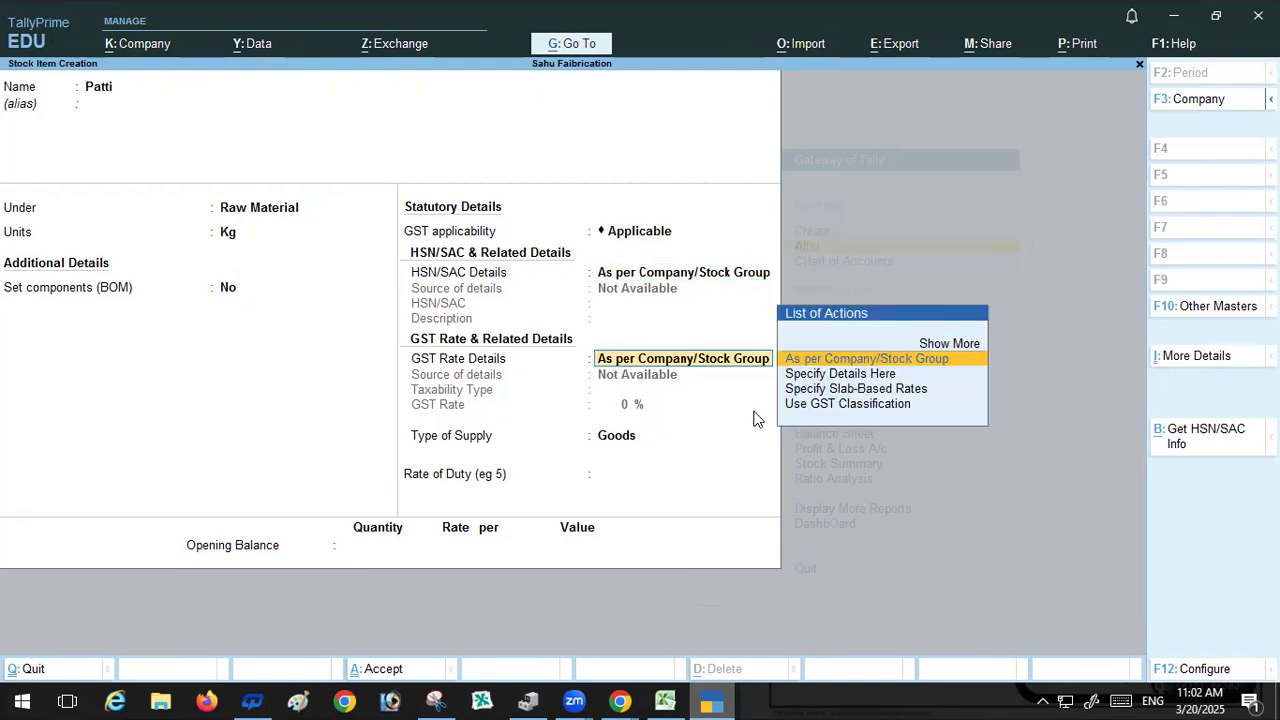
pyautogui.press('Return')
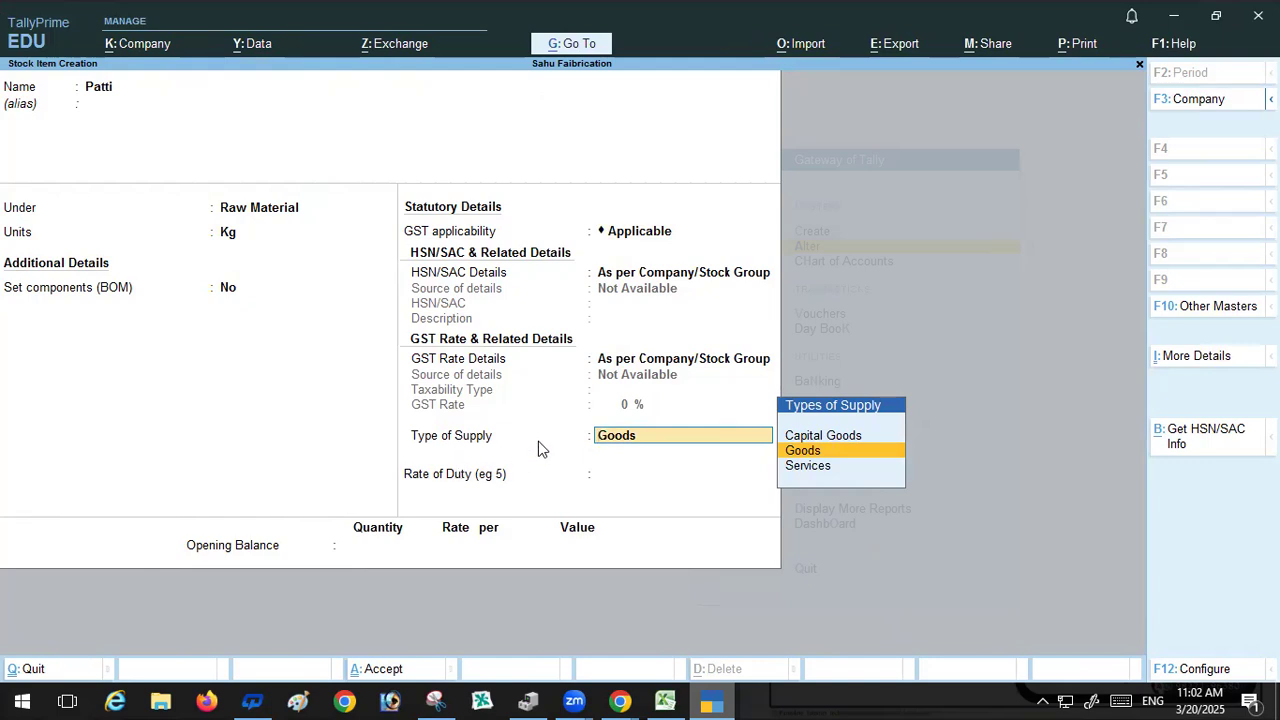
pyautogui.press('Return')
pyautogui.press('Return')
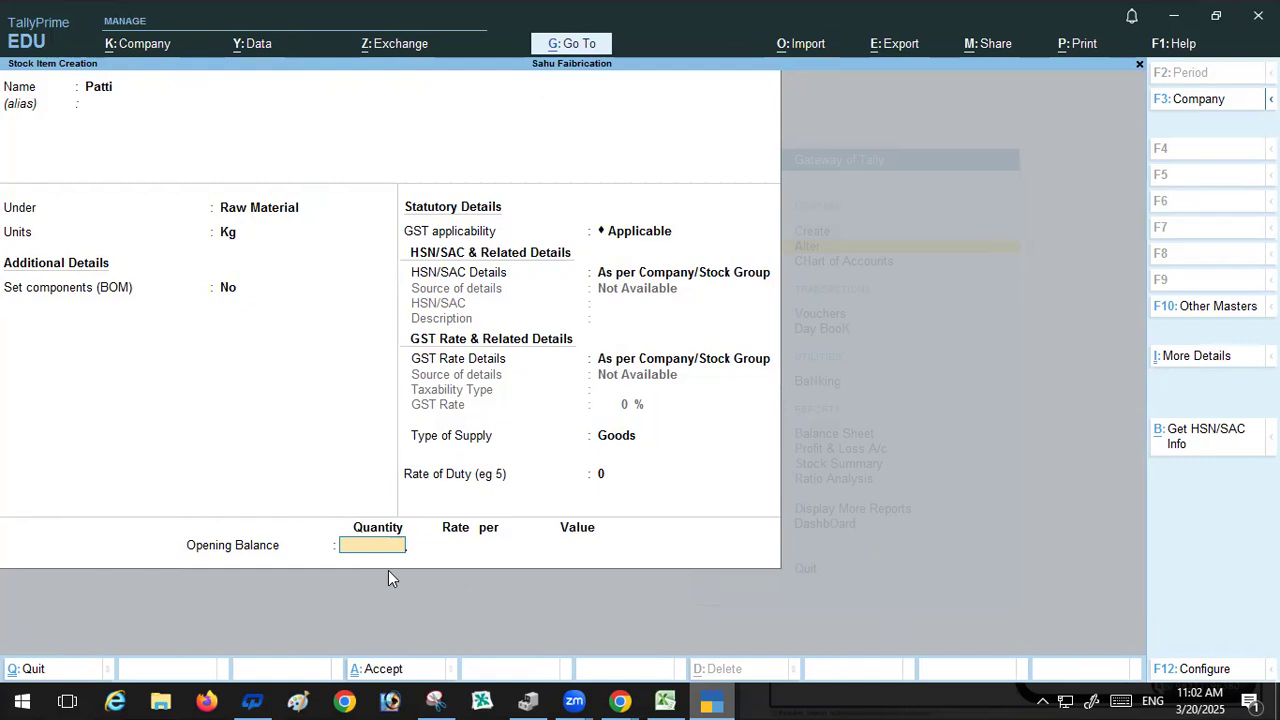
# Step: Enter Patti's opening balance as 100 Kg, copied from cell D2, at a rate of 35
pyautogui.click(665, 700)
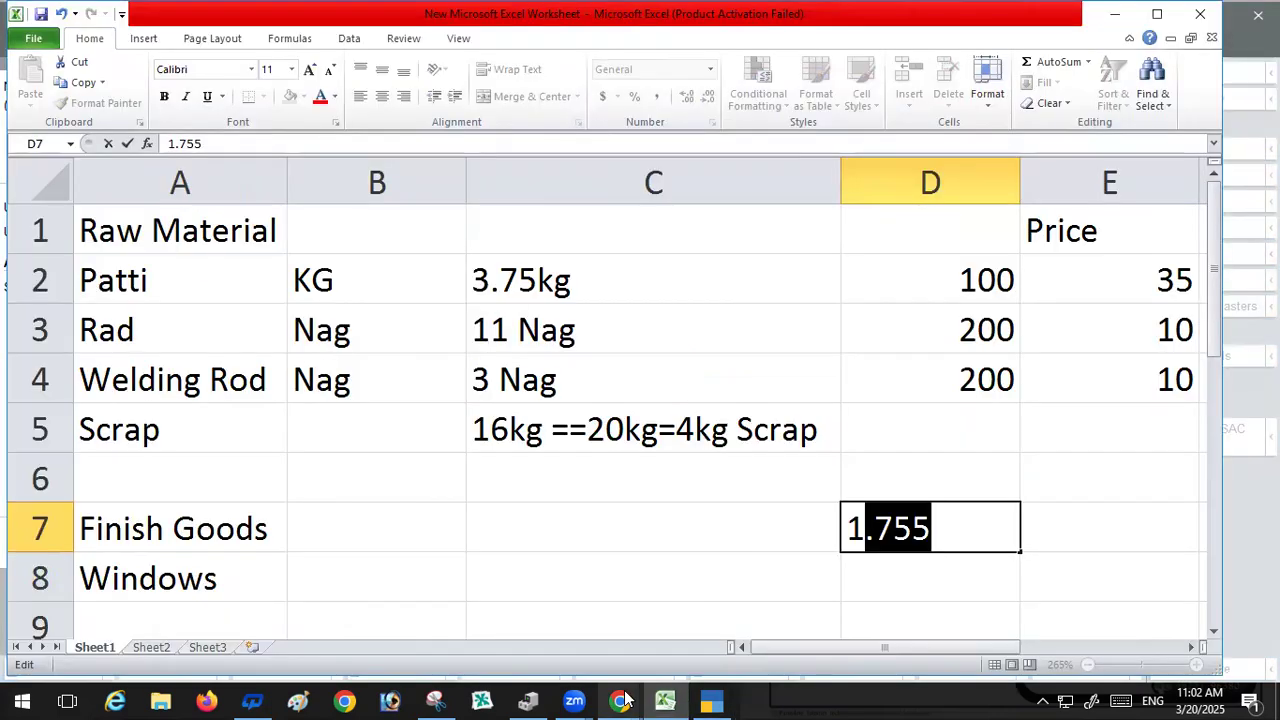
pyautogui.click(543, 280)
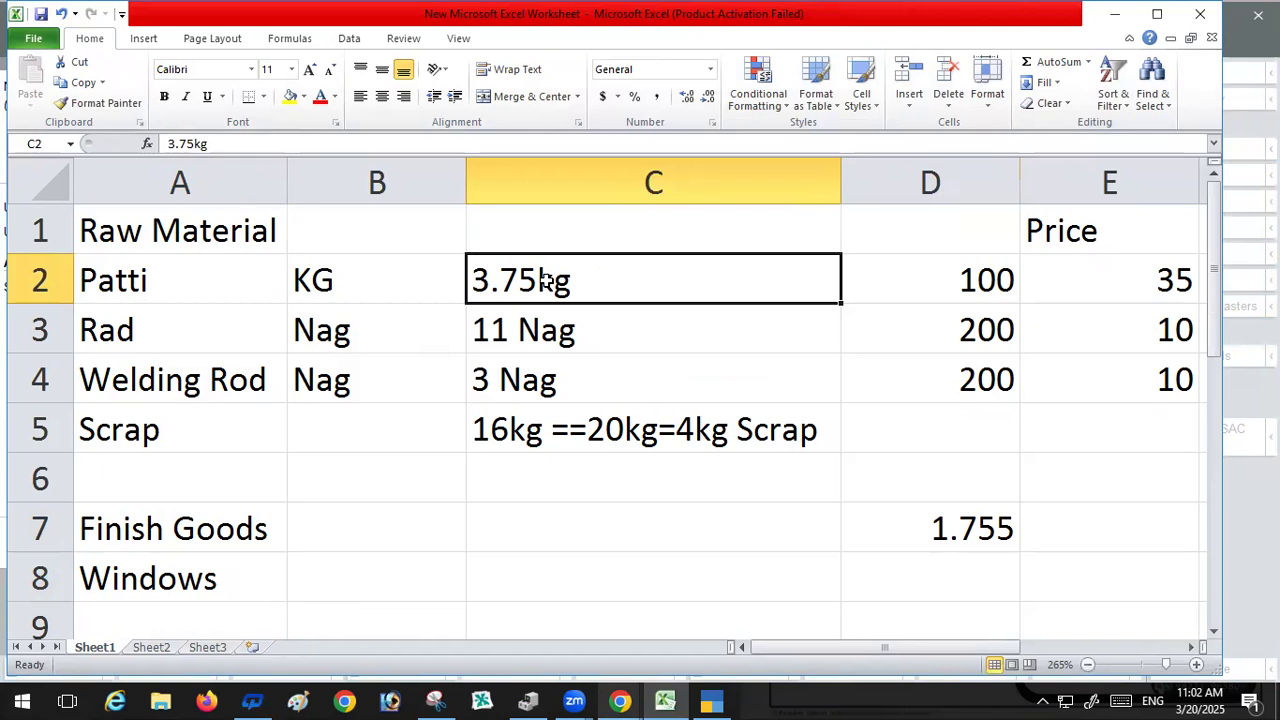
pyautogui.click(962, 286)
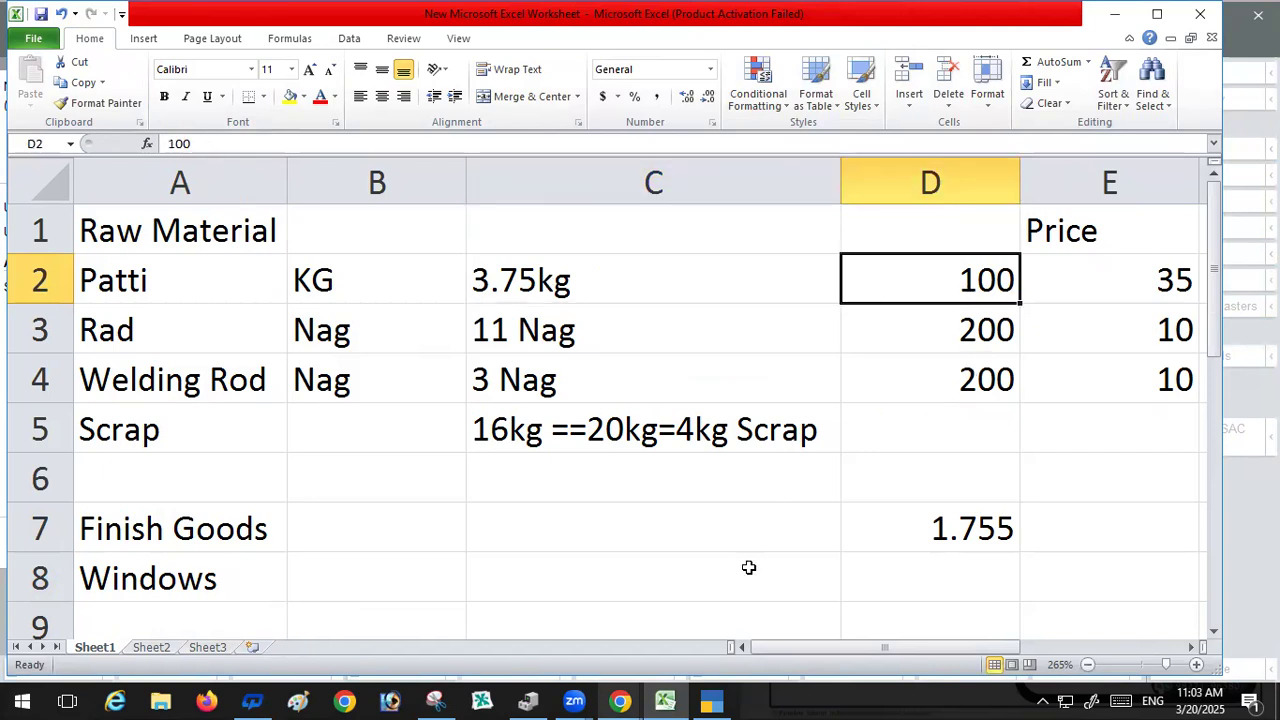
pyautogui.click(718, 699)
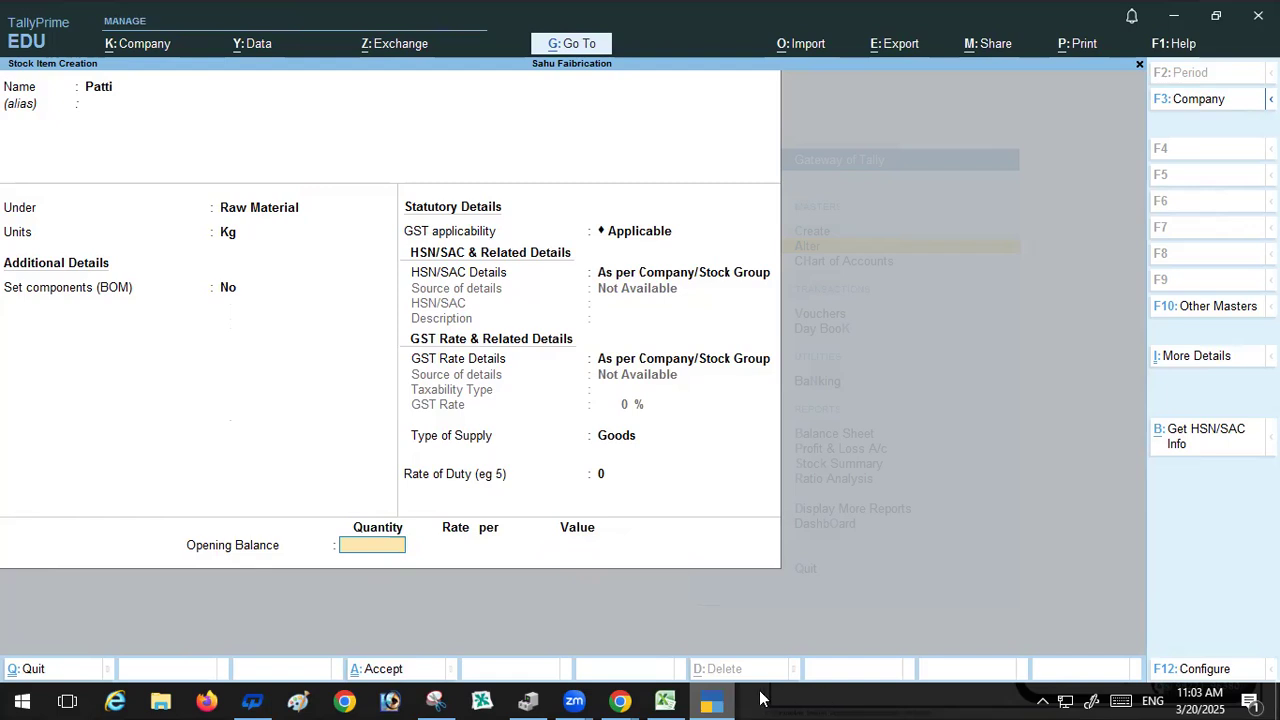
pyautogui.click(666, 700)
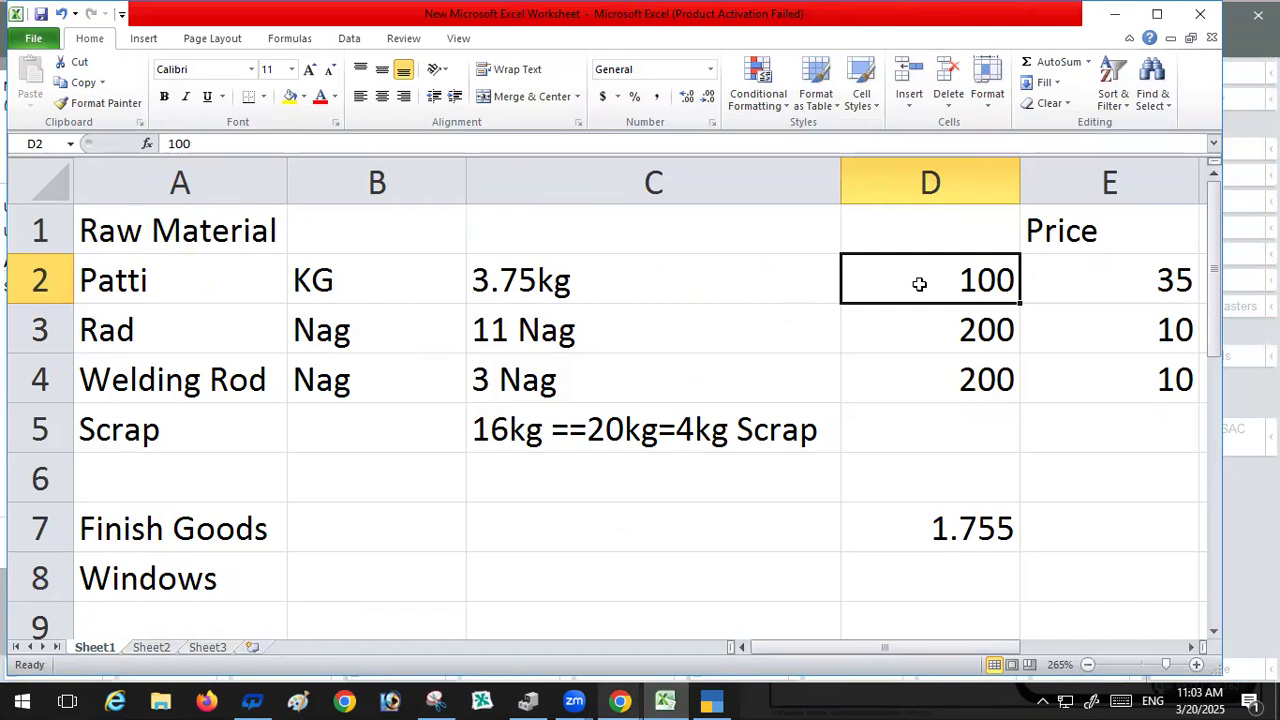
pyautogui.hotkey('ctrl', 'c')
pyautogui.click(709, 700)
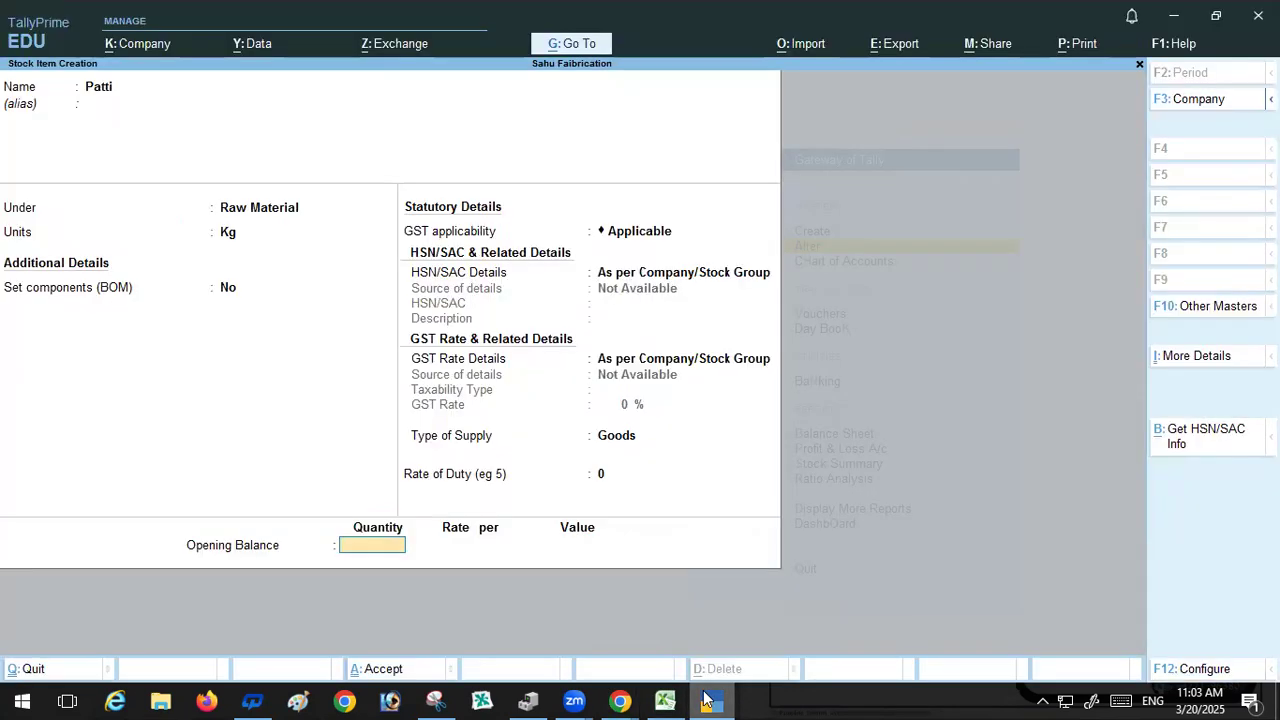
pyautogui.press('ctrl')
pyautogui.hotkey('ctrl', 'v')
pyautogui.press('Return')
pyautogui.write('35')
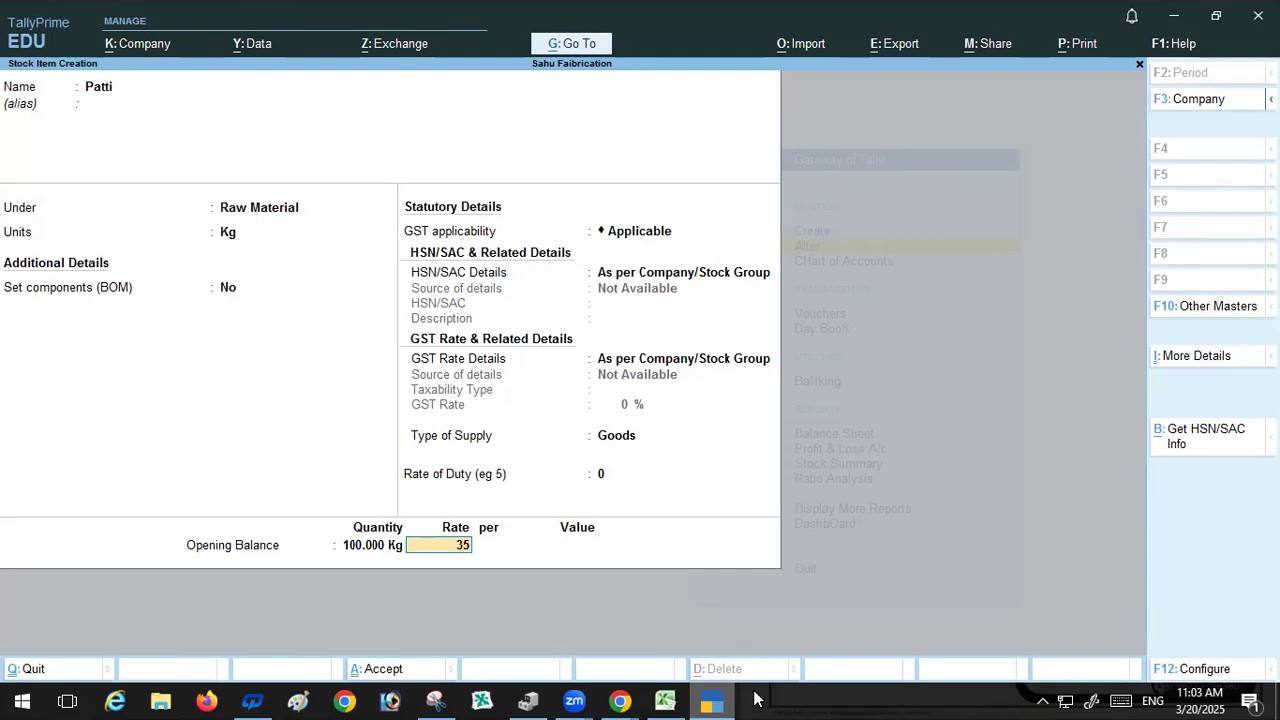
# Step: Accept the opening balance unit and value and save the Patti stock item
pyautogui.press('Return')
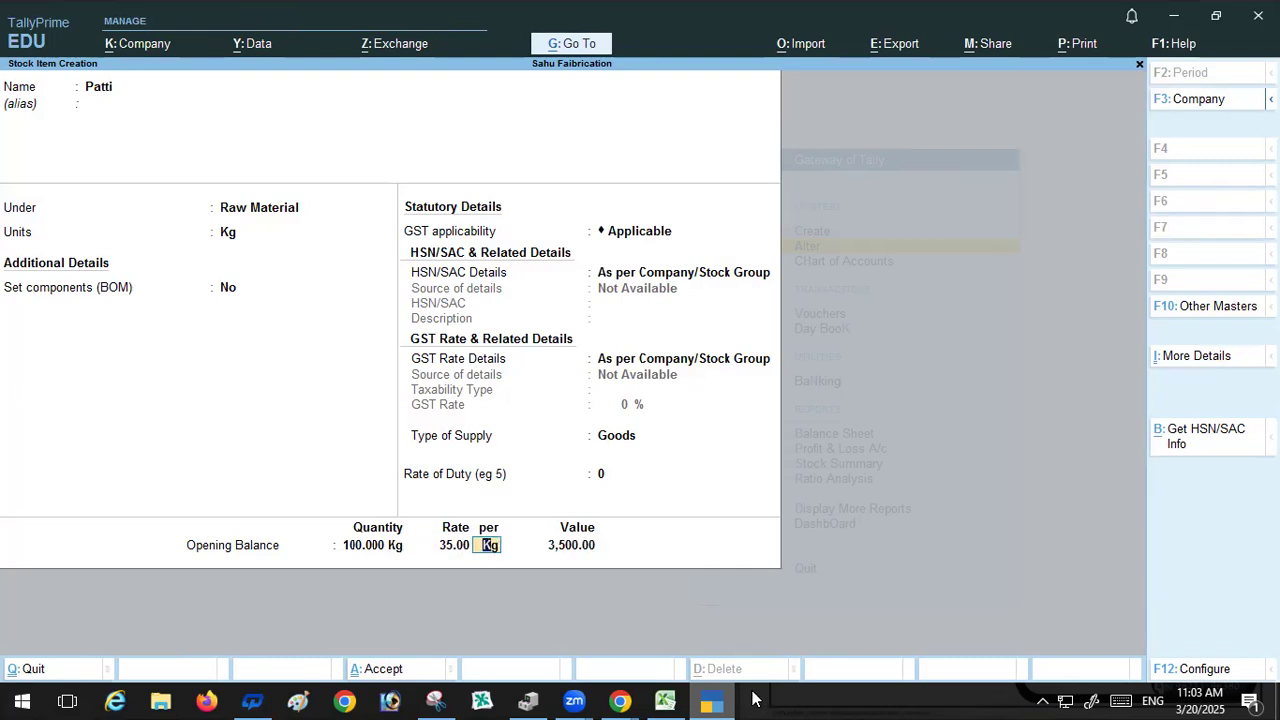
pyautogui.press('Return')
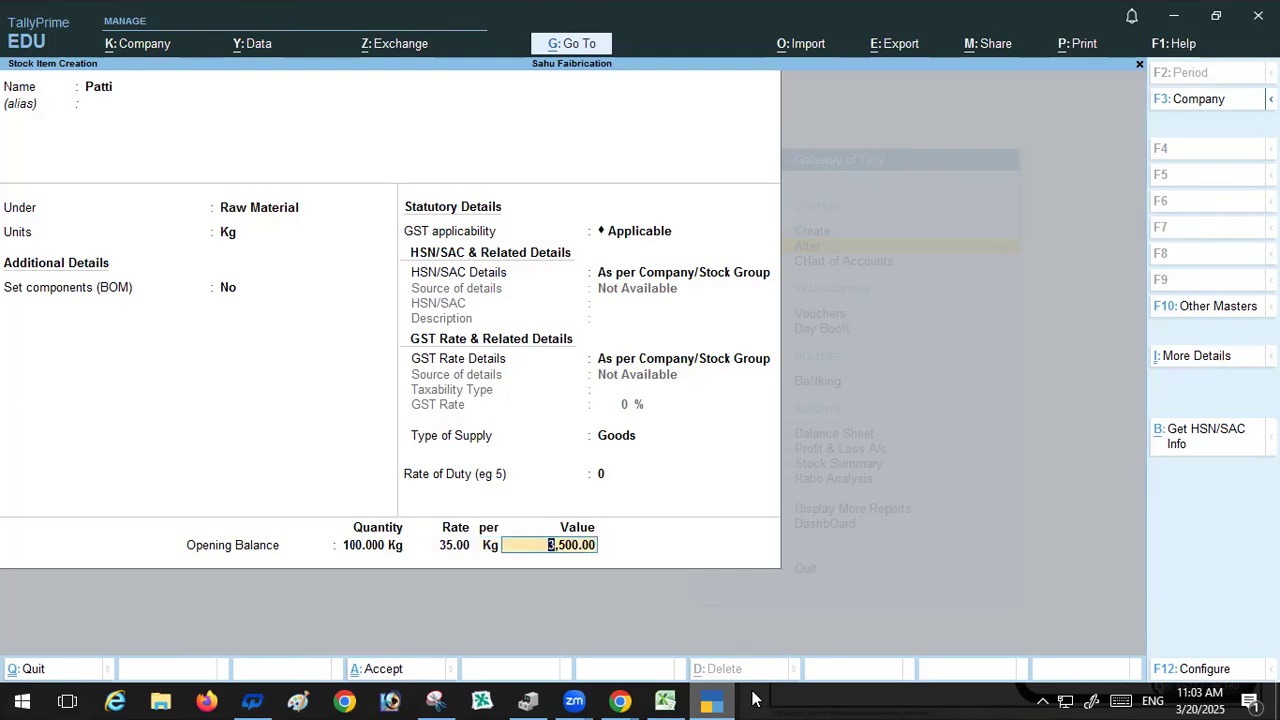
pyautogui.press('Return')
pyautogui.press('Return')
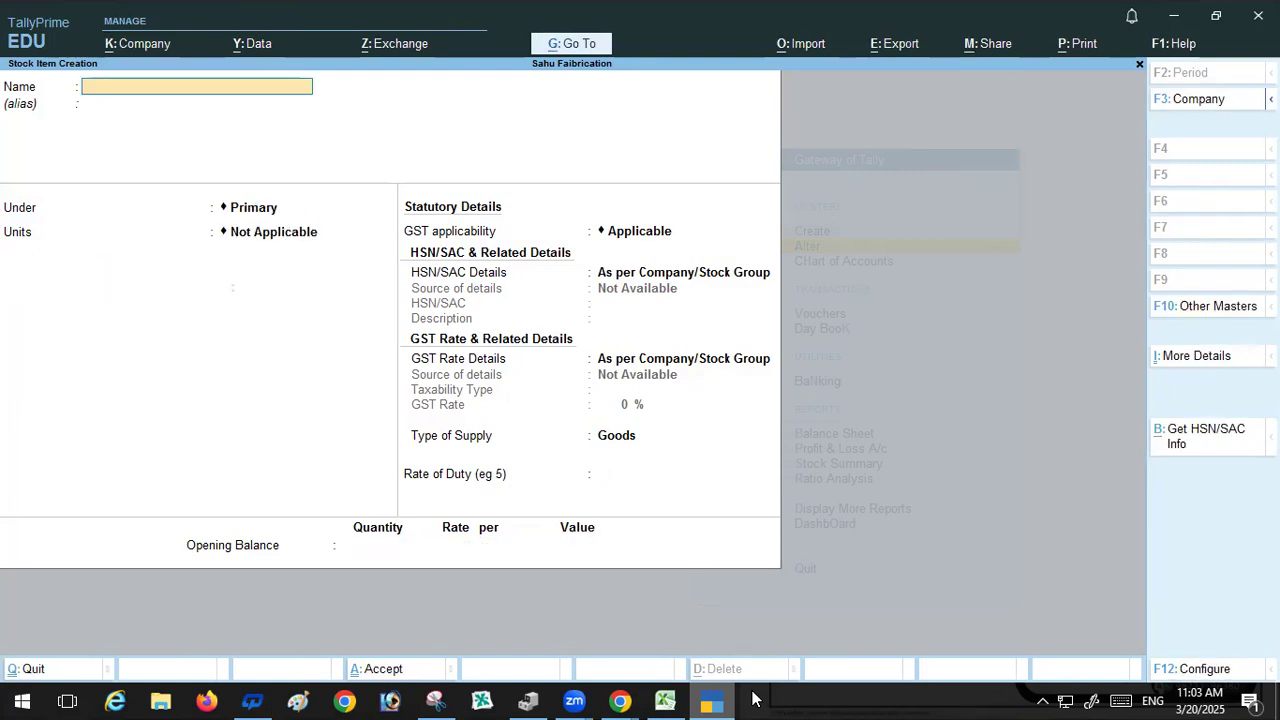
# Step: Create a stock item named Rad, copied from cell A3, under the Raw Material group
pyautogui.click(665, 700)
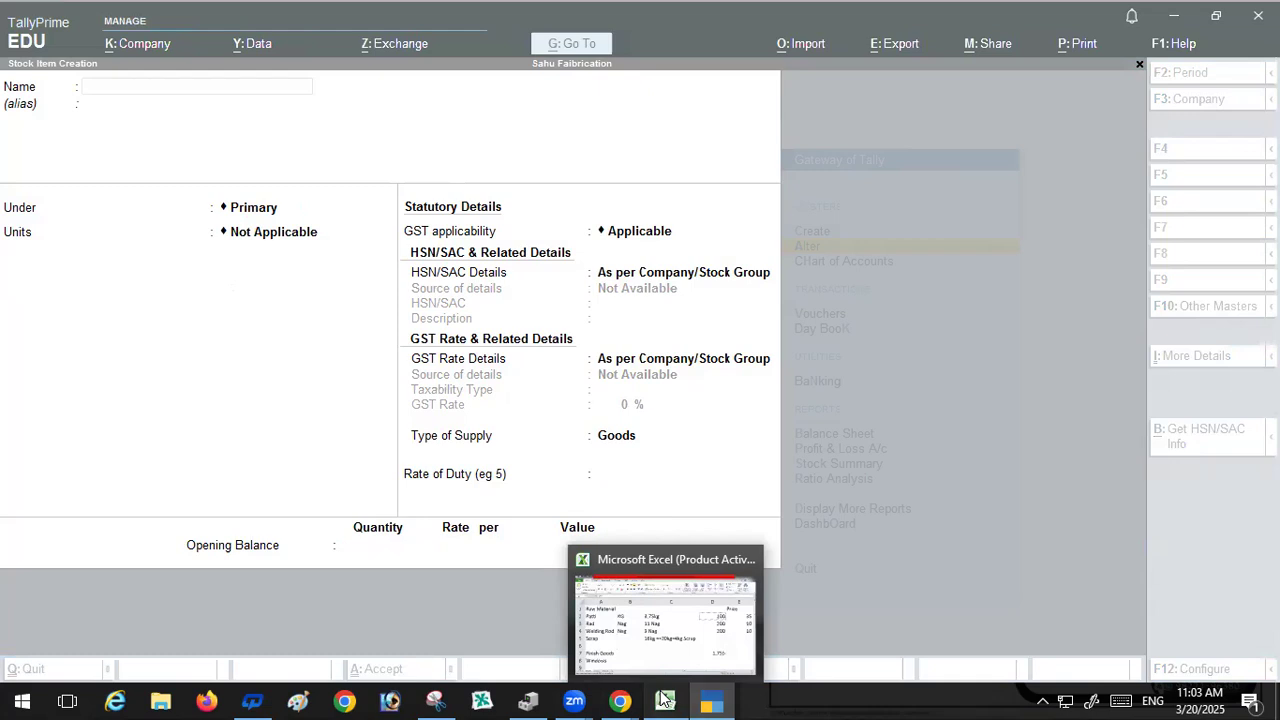
pyautogui.click(220, 332)
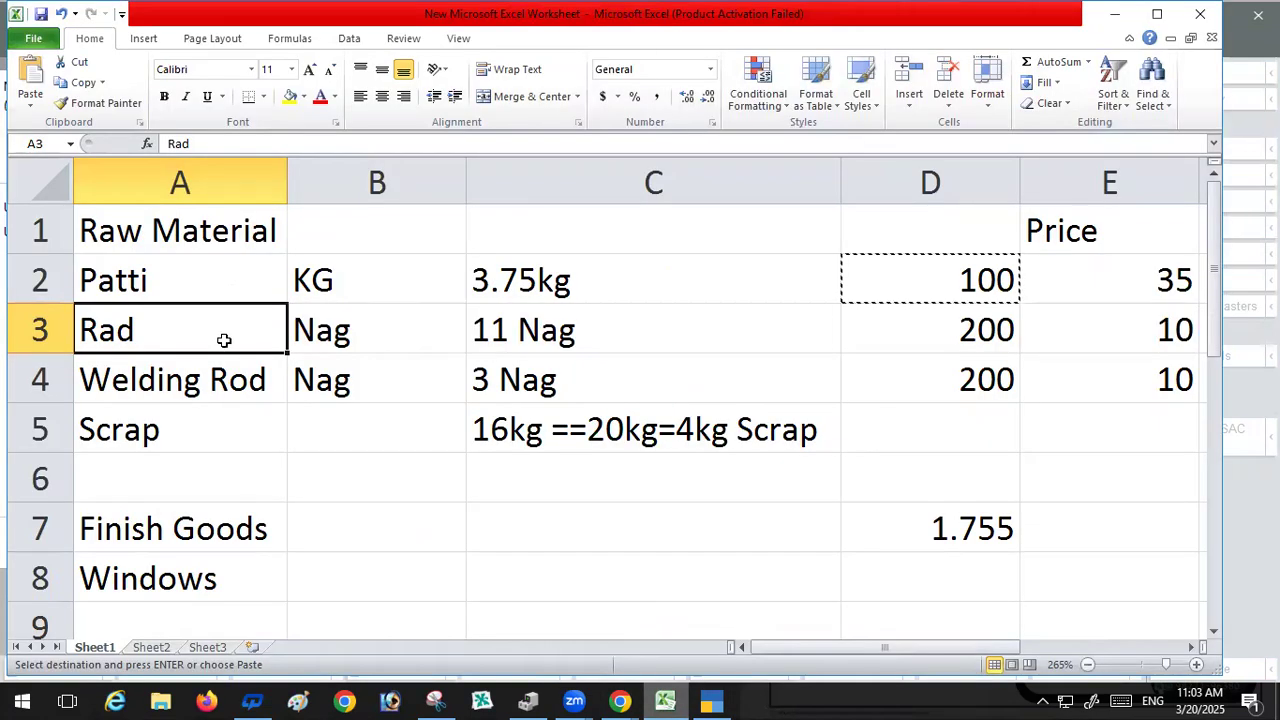
pyautogui.hotkey('ctrl', 'c')
pyautogui.click(710, 700)
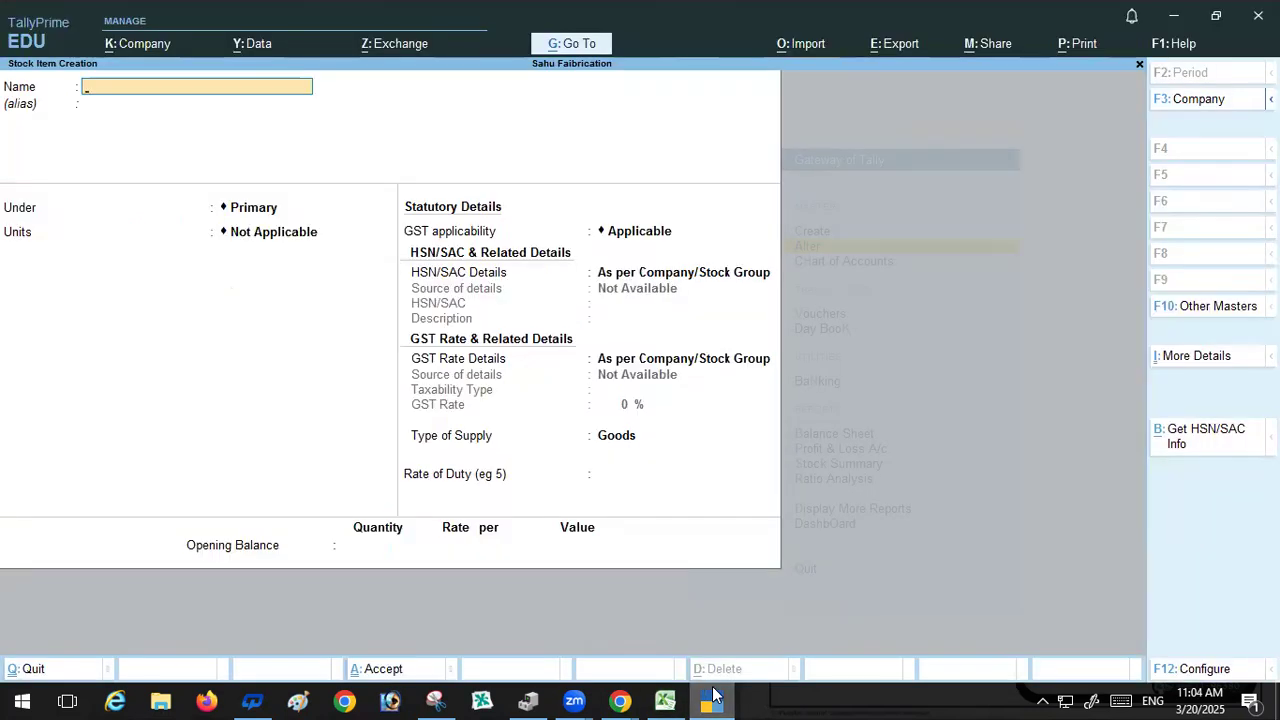
pyautogui.hotkey('ctrl', 'v')
pyautogui.press('Return')
pyautogui.press('Return')
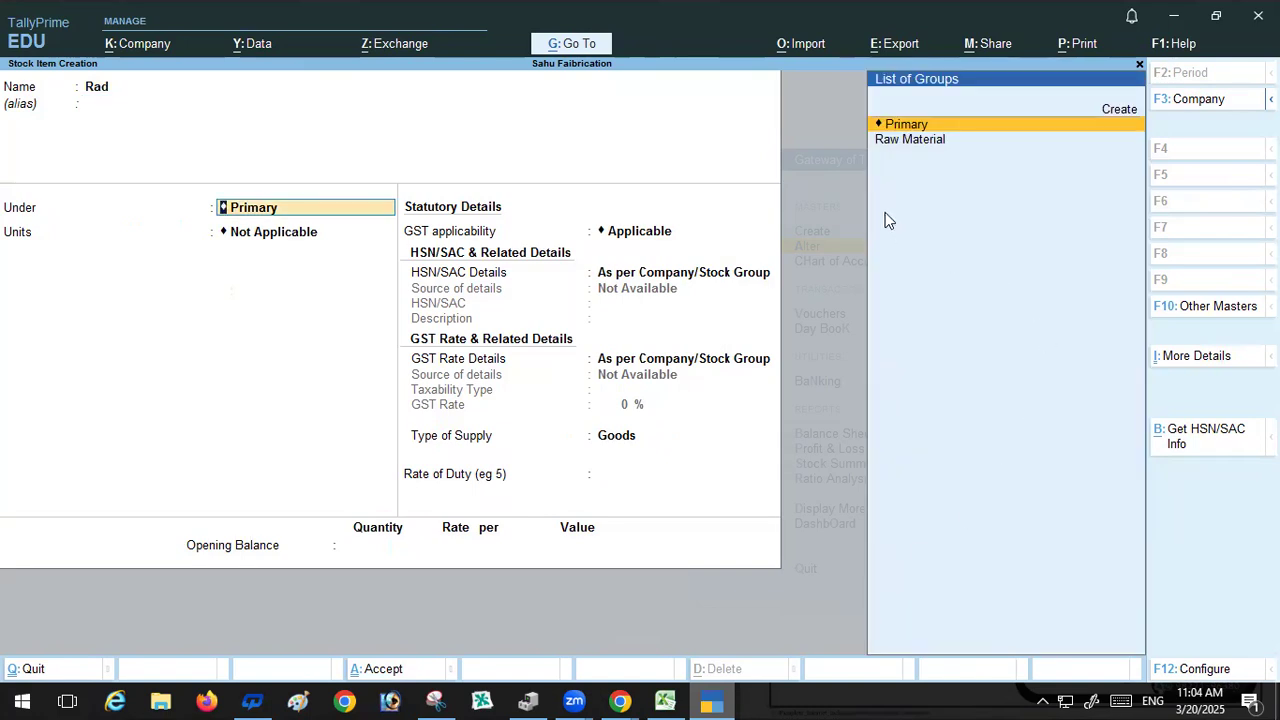
pyautogui.click(905, 143)
pyautogui.press('Return')
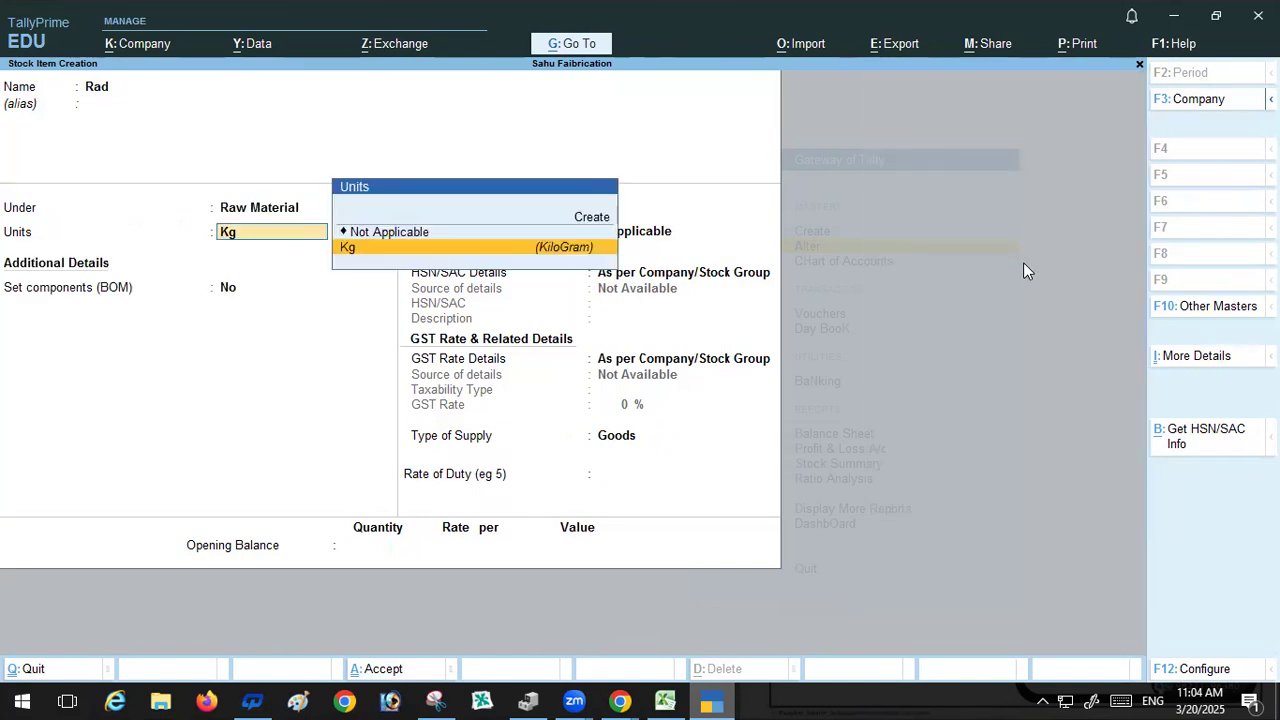
# Step: Create a new unit with symbol Nag, UQC PCS-PIECES and 0 decimal places, and assign it to Rad
pyautogui.press('Return')
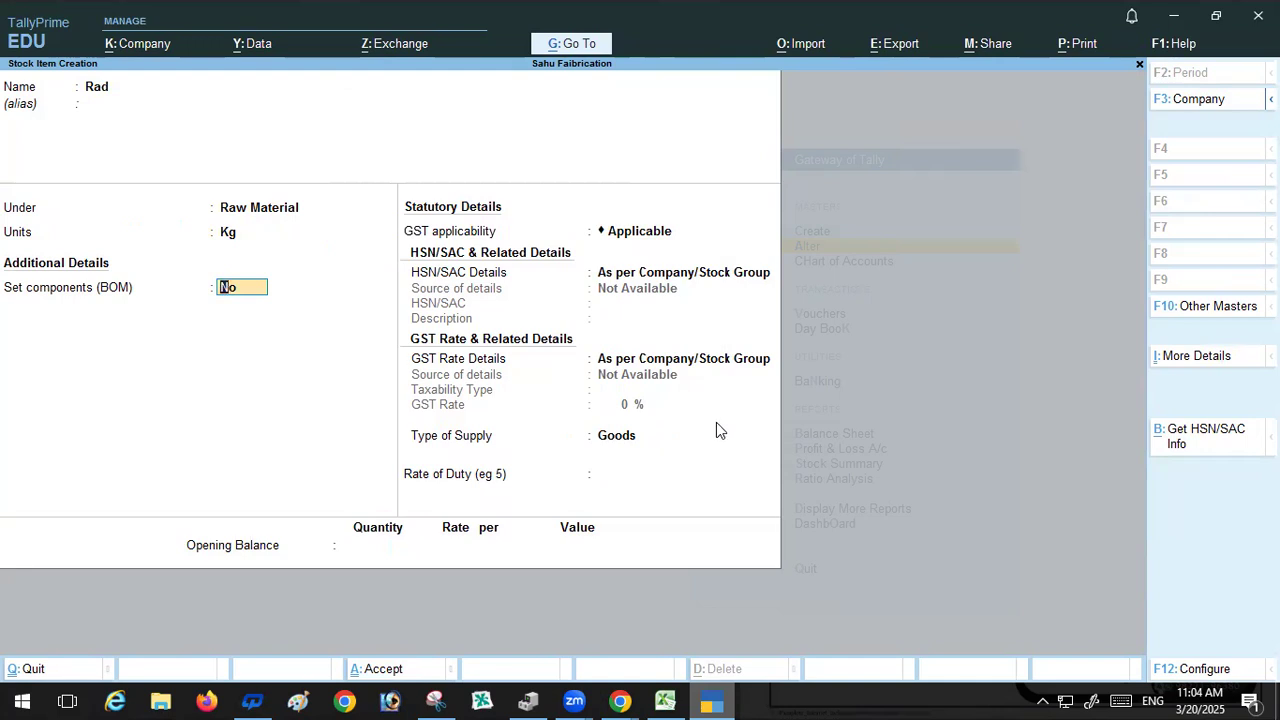
pyautogui.press('BackSpace')
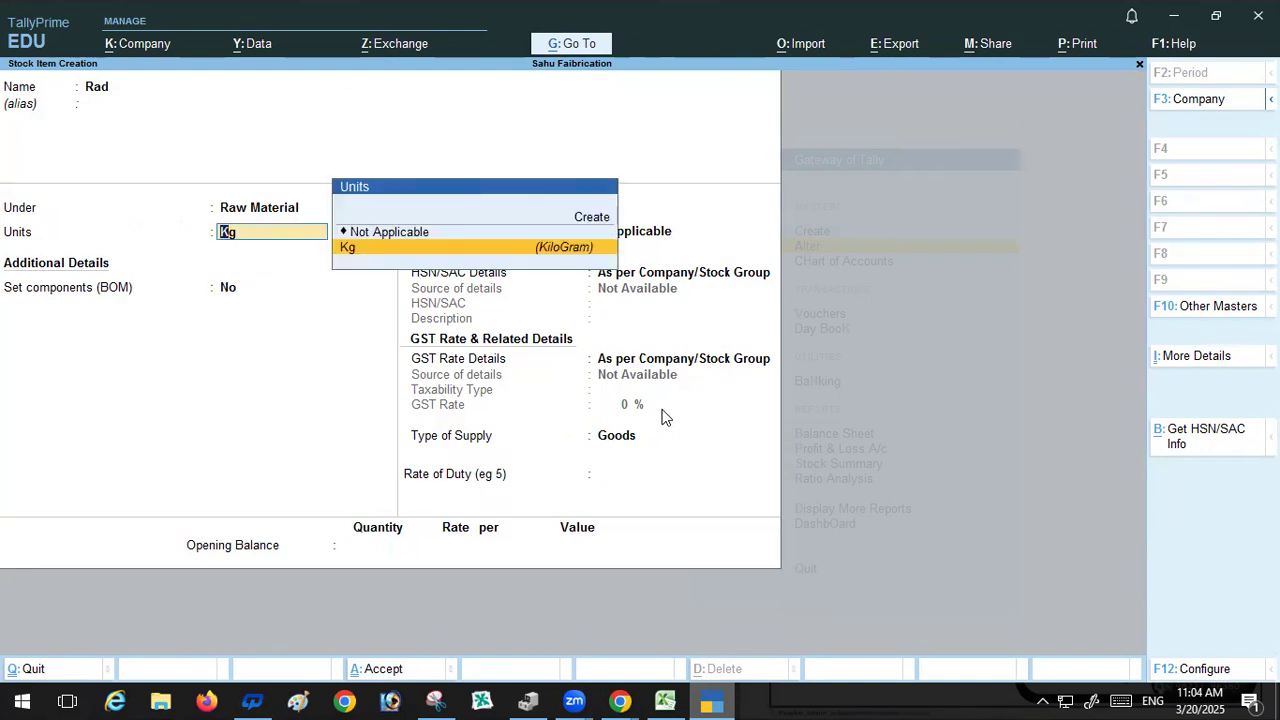
pyautogui.hotkey('alt', 'c')
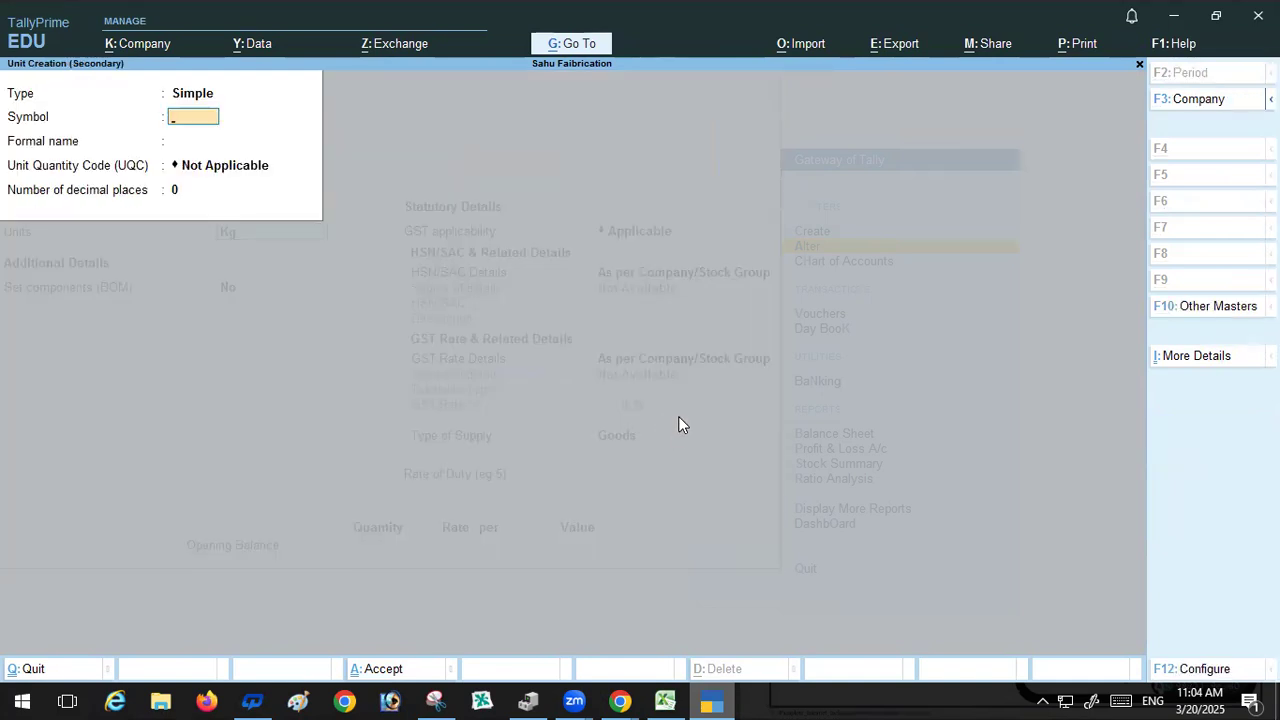
pyautogui.write('Nag')
pyautogui.press('Return')
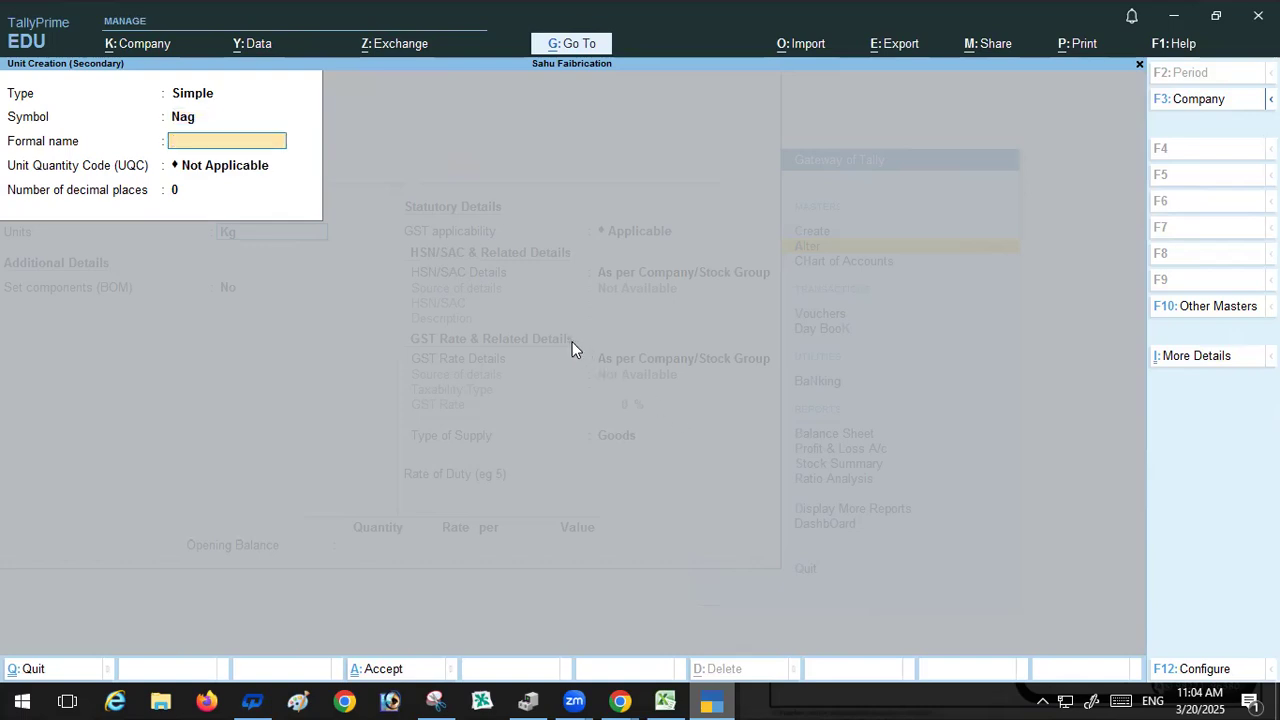
pyautogui.write('Nag')
pyautogui.press('Delete')
pyautogui.press('Delete')
pyautogui.press('Delete')
pyautogui.press('Return')
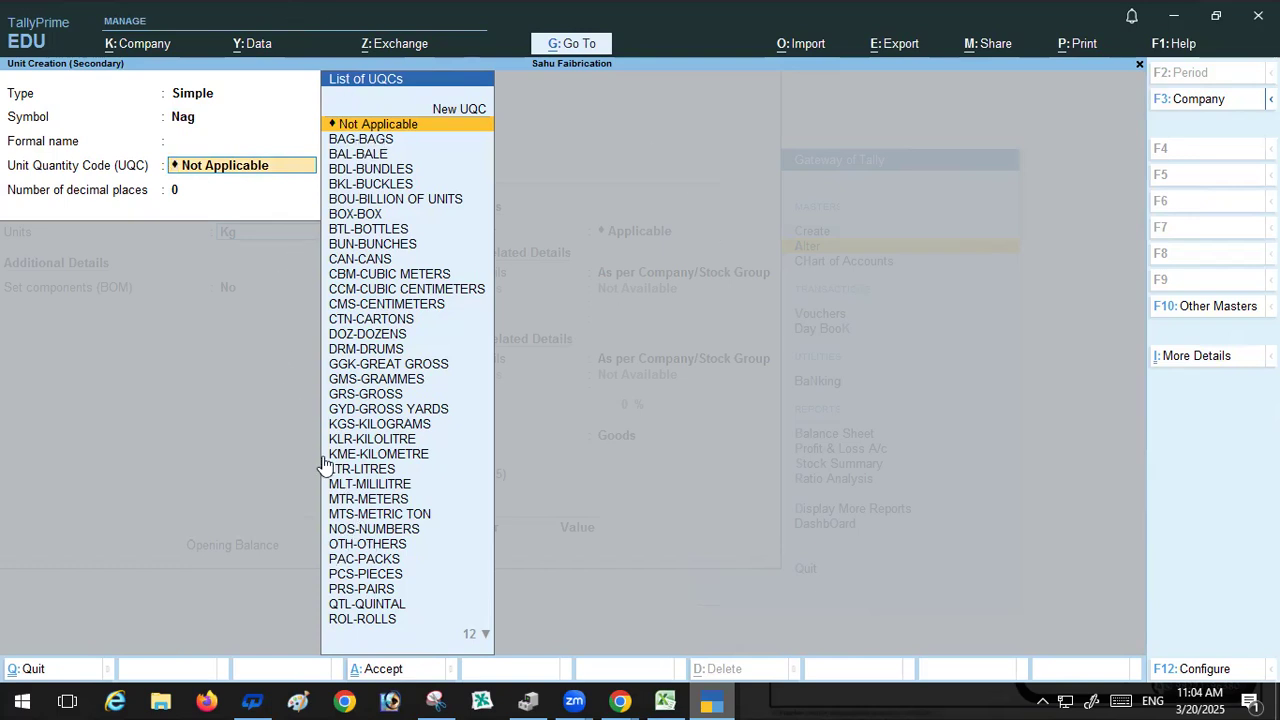
pyautogui.click(348, 576)
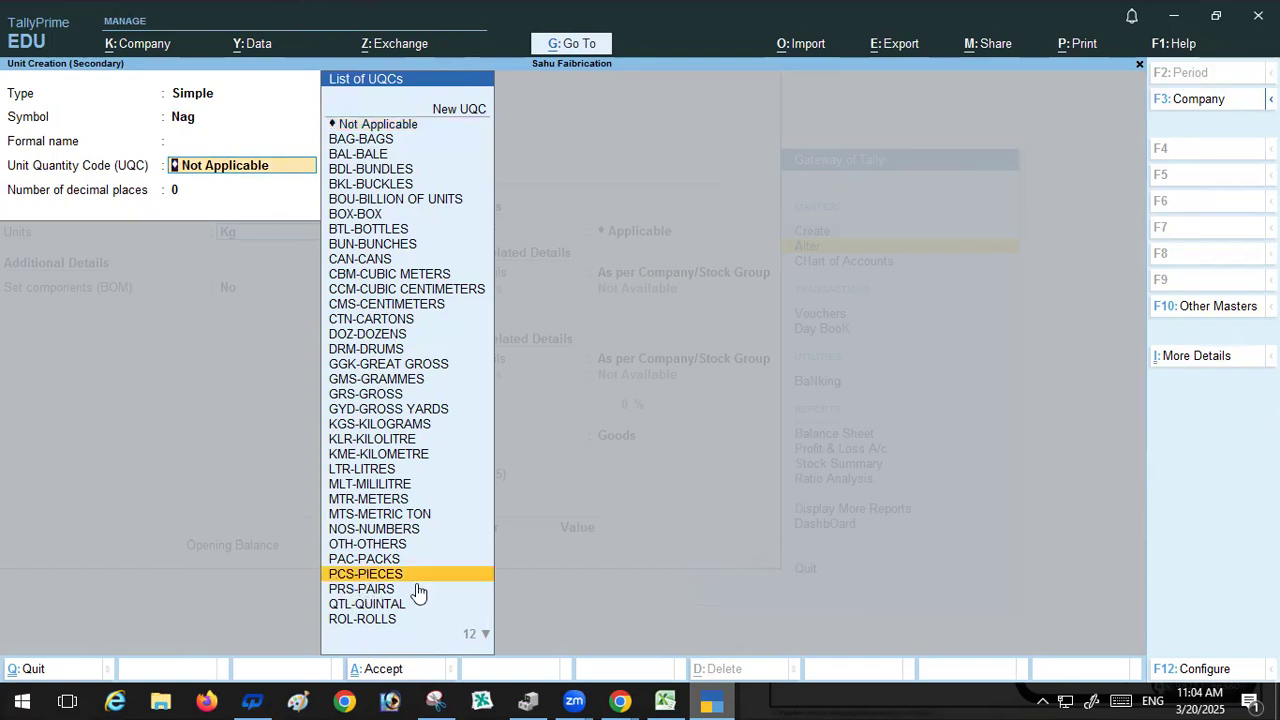
pyautogui.press('Return')
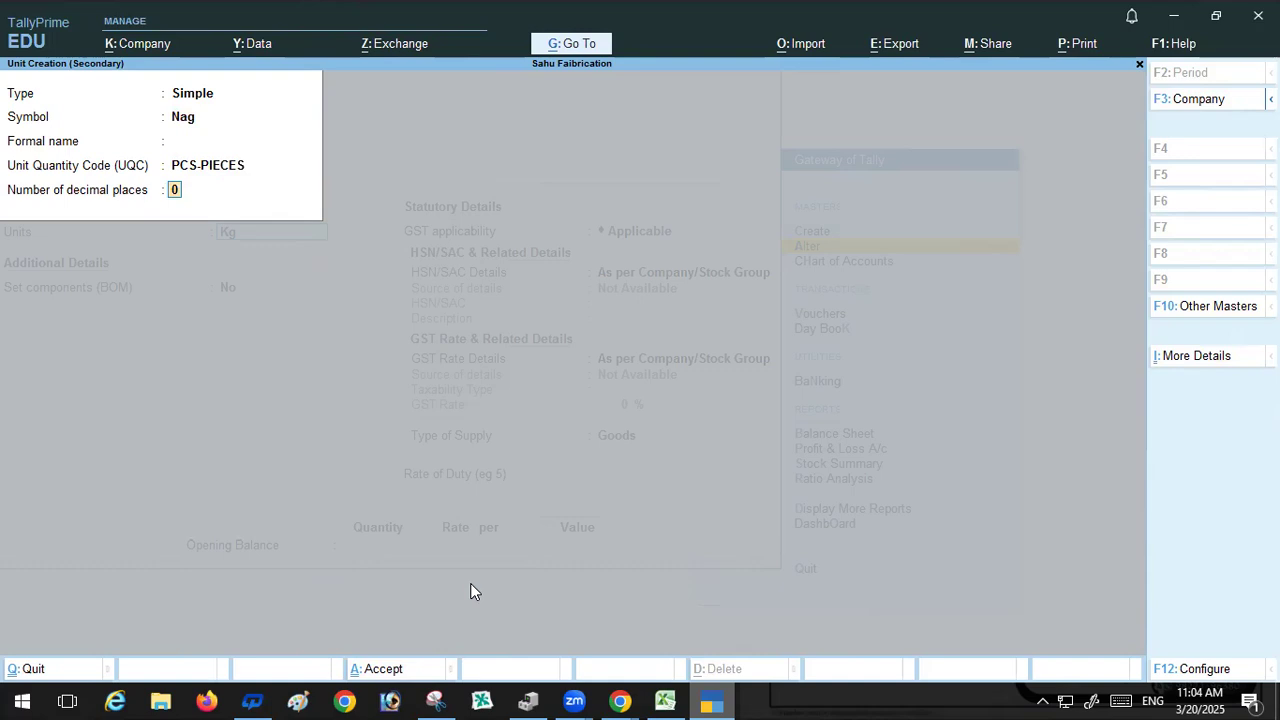
pyautogui.press('Return')
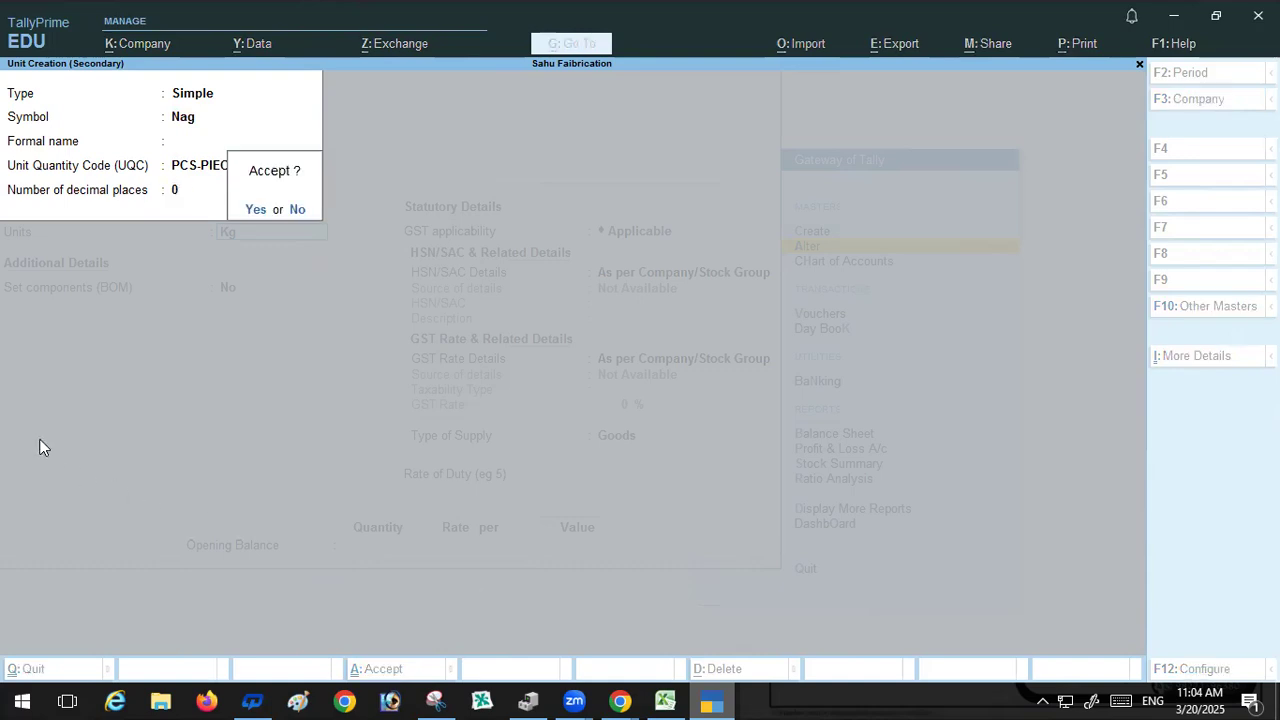
pyautogui.press('Return')
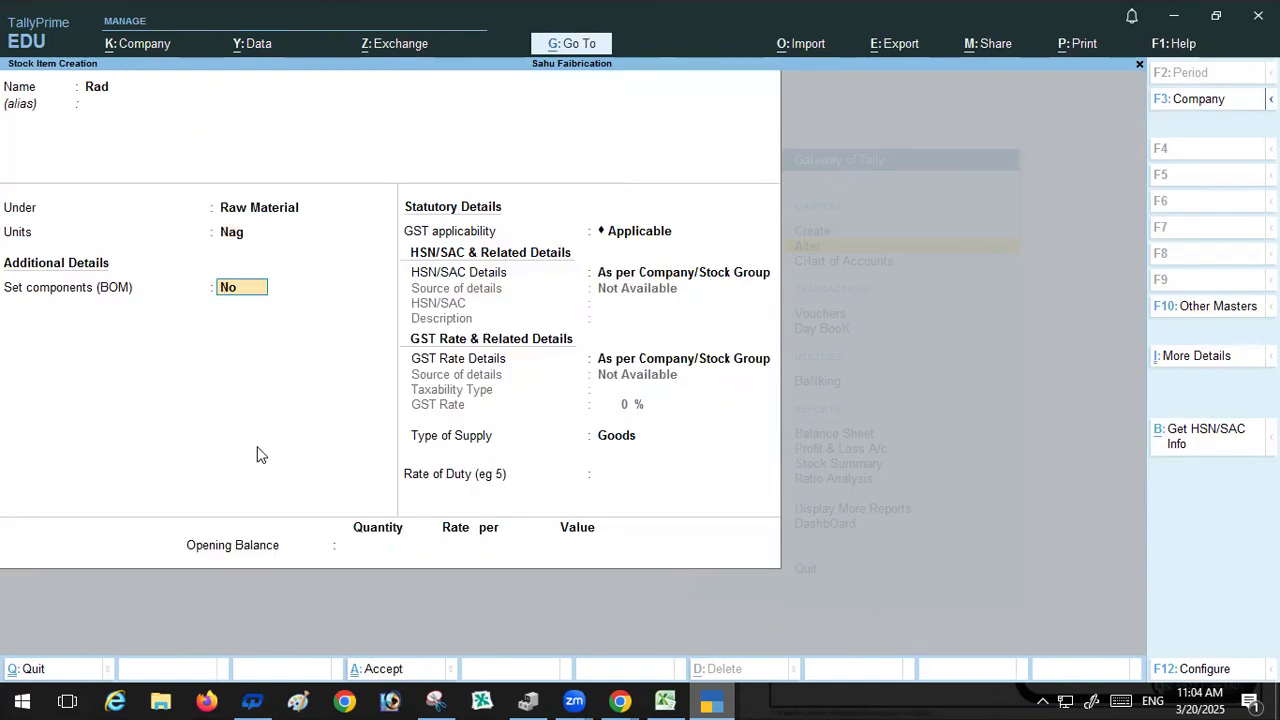
# Step: Keep the default BOM, GST, type of supply and rate of duty settings for Rad
pyautogui.press('Return')
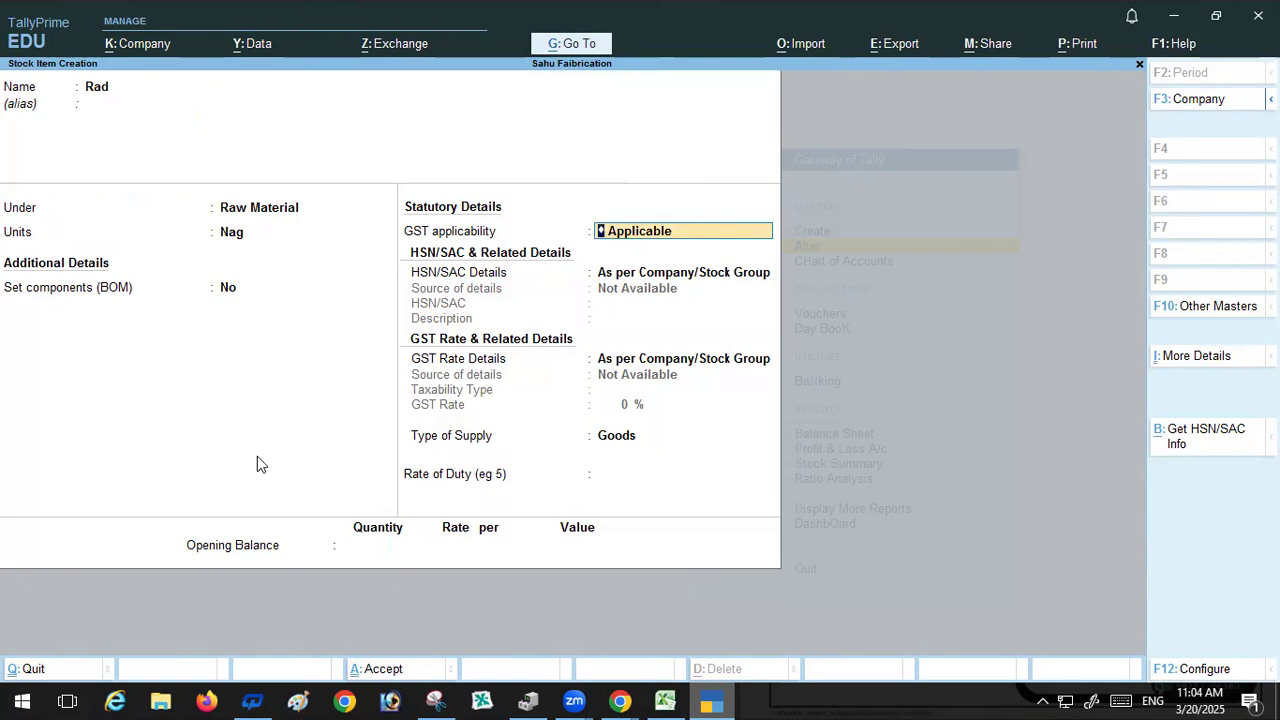
pyautogui.press('Return')
pyautogui.press('Return')
pyautogui.press('Return')
pyautogui.press('Return')
pyautogui.press('Return')
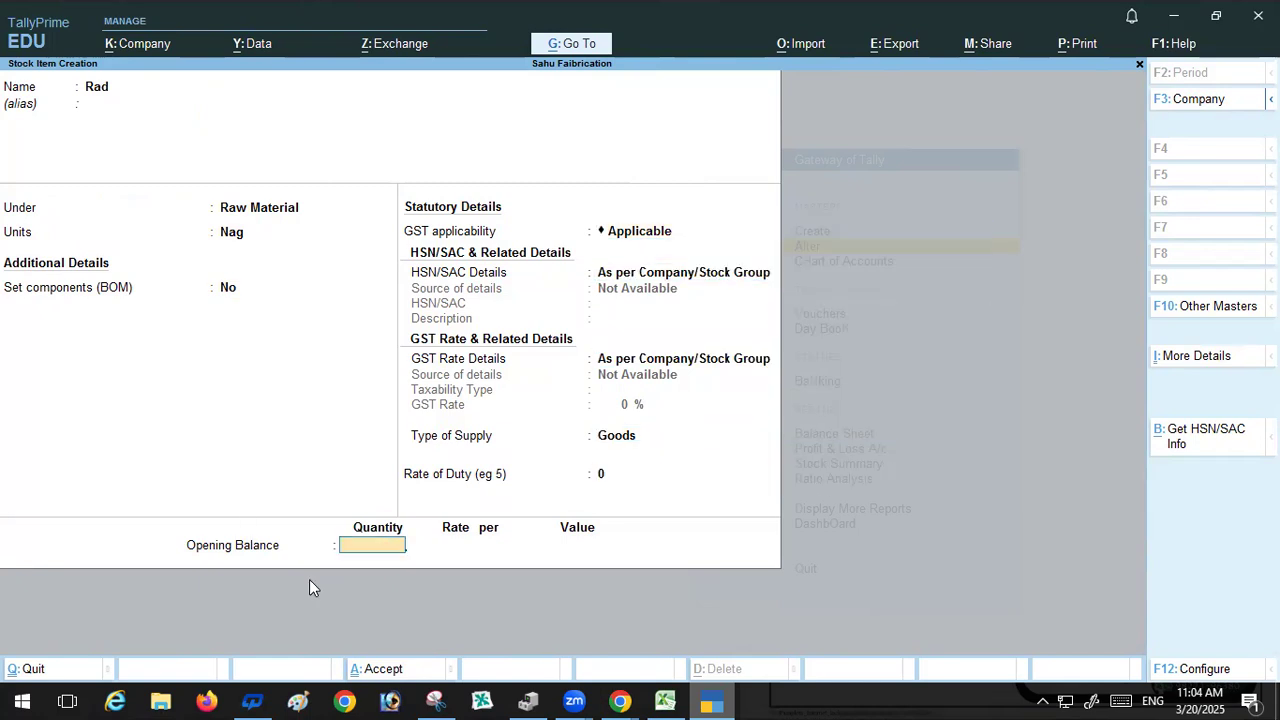
# Step: Enter Rad's opening balance quantity as 200 Nag, copied from cell D3
pyautogui.click(665, 701)
pyautogui.click(943, 332)
pyautogui.hotkey('ctrl', 'c')
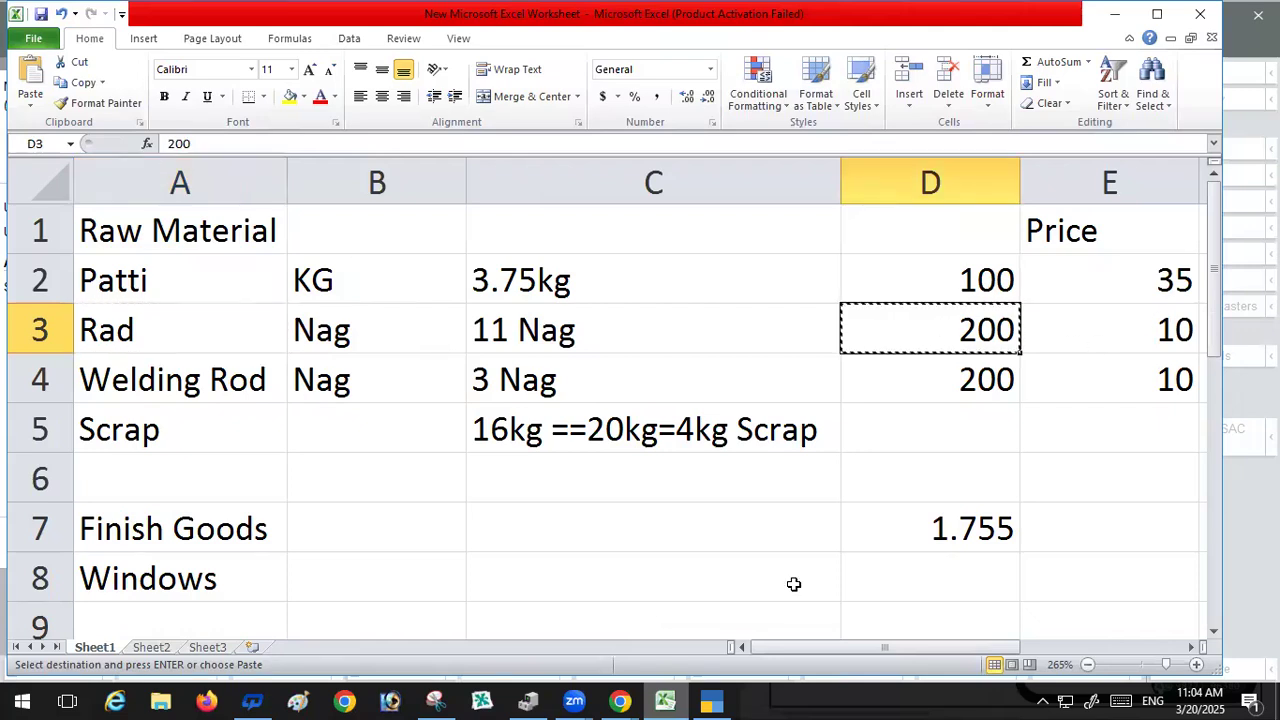
pyautogui.click(708, 701)
pyautogui.hotkey('ctrl', 'alt', 'v')
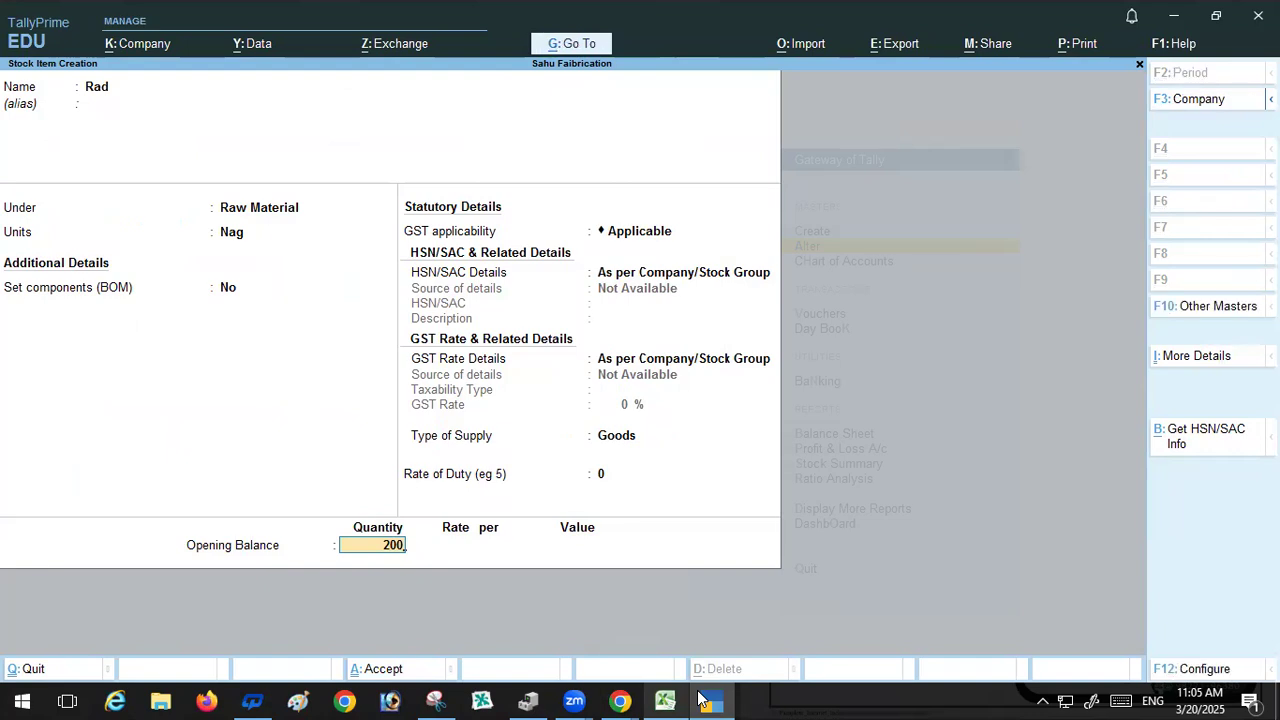
pyautogui.press('Return')
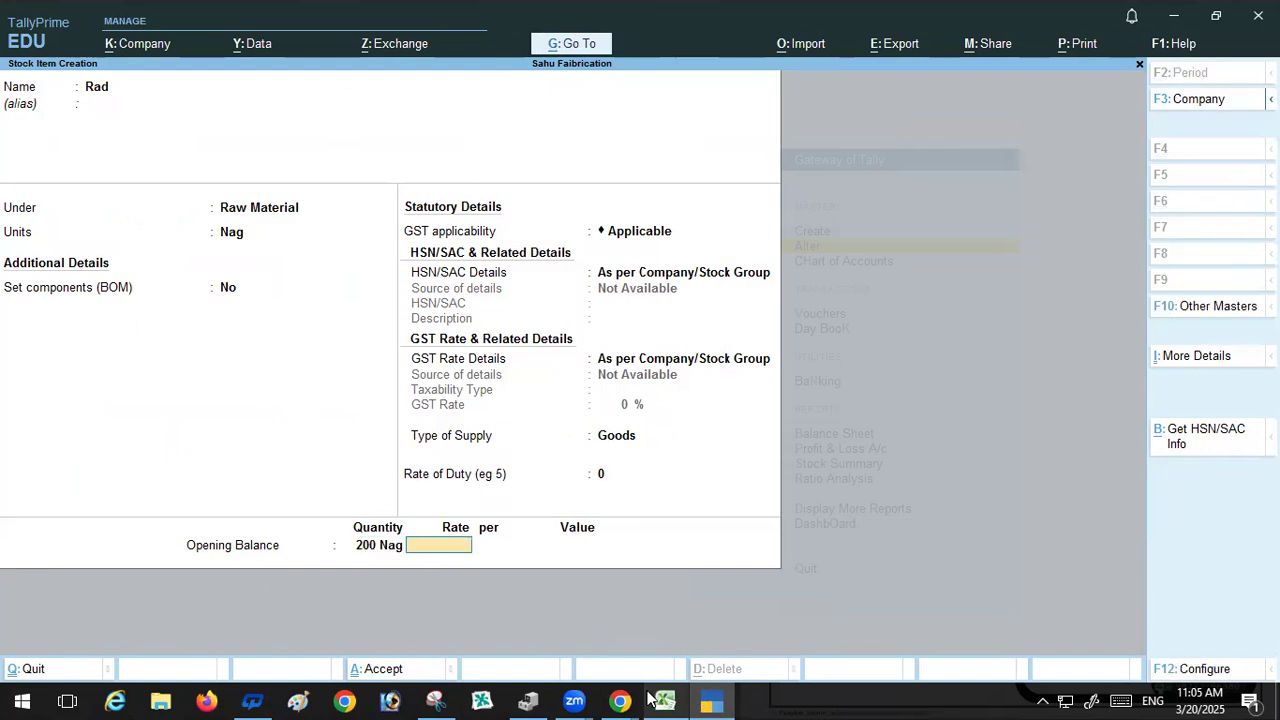
# Step: Set Rad's opening rate to 10 and save the Rad stock item
pyautogui.click(655, 700)
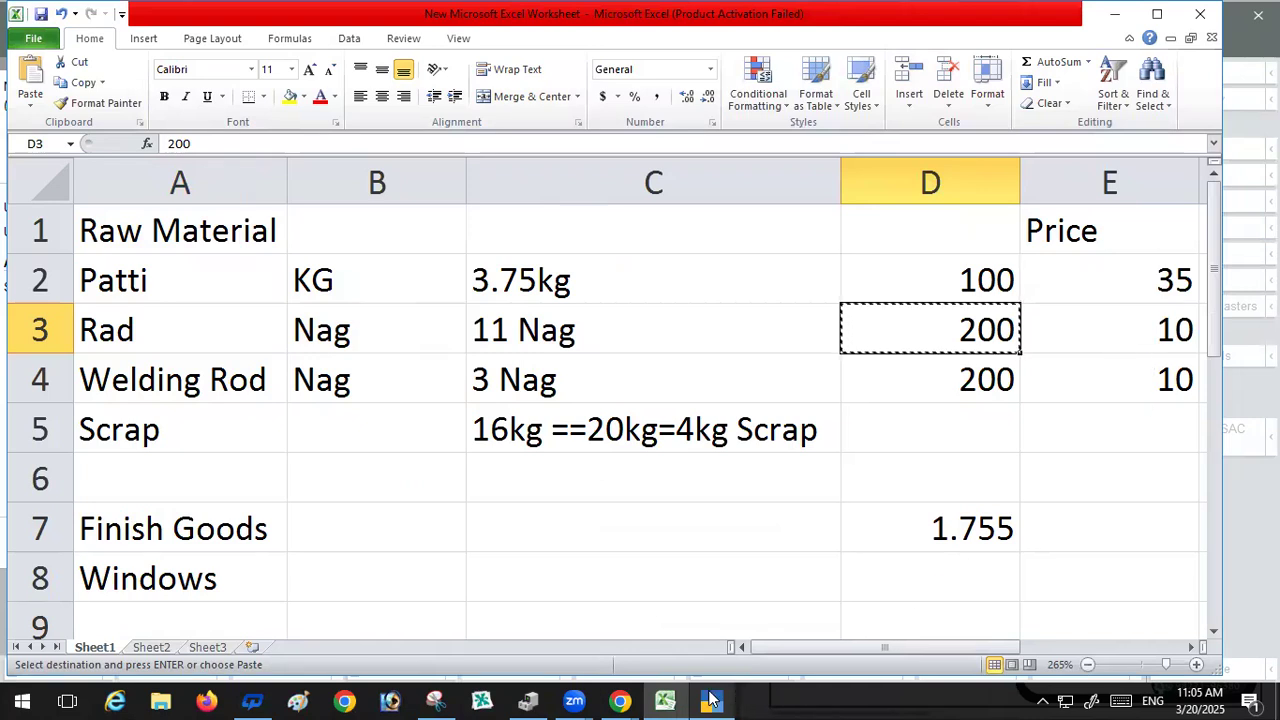
pyautogui.click(712, 700)
pyautogui.write('10')
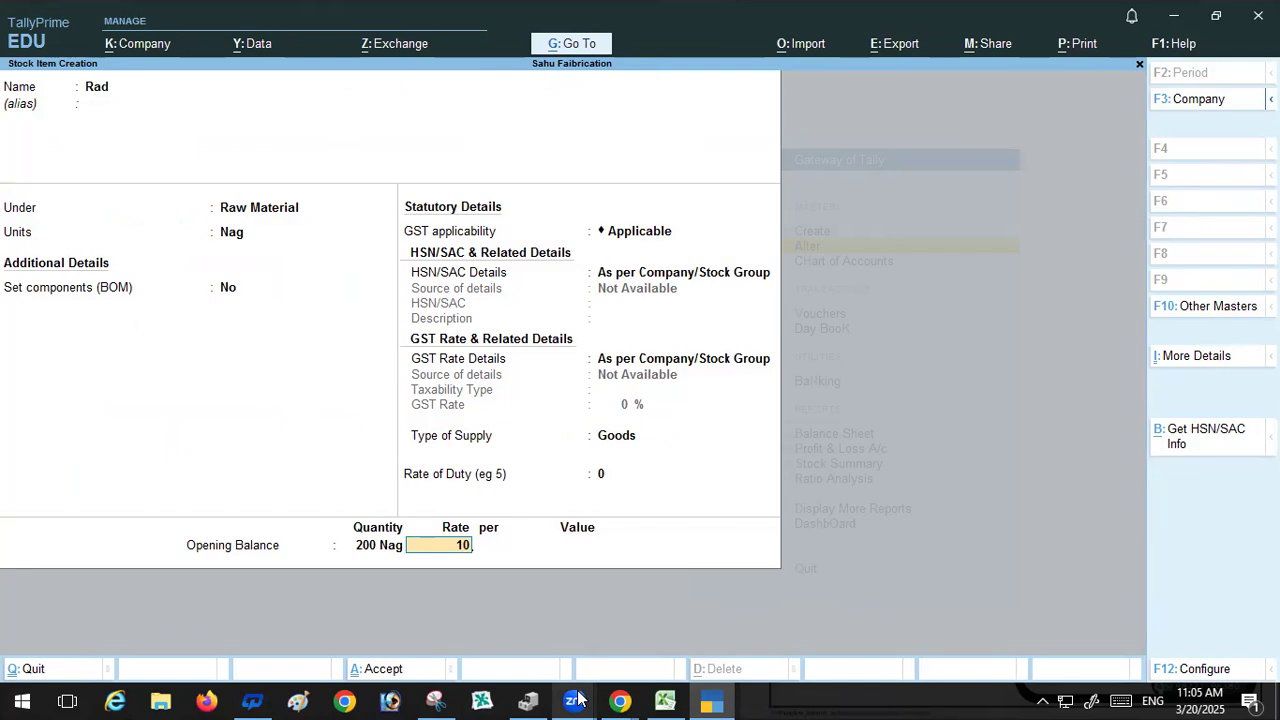
pyautogui.press('Return')
pyautogui.press('Return')
pyautogui.press('Return')
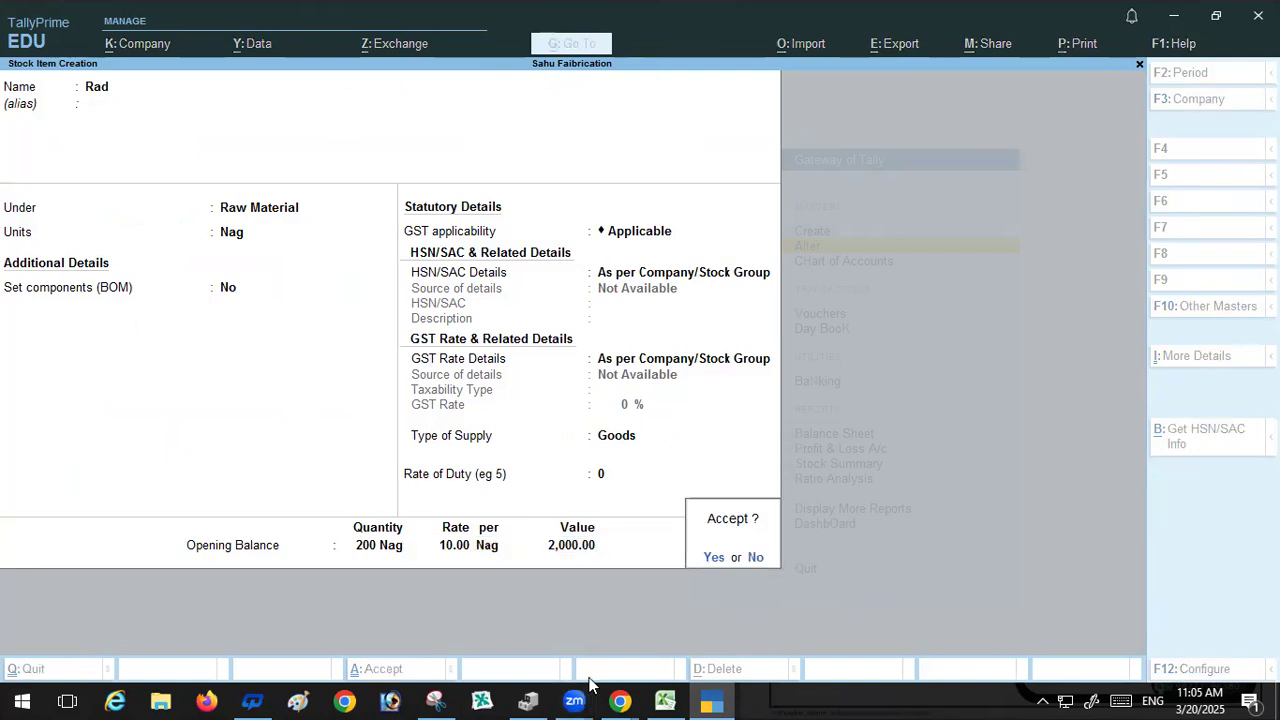
pyautogui.press('Return')
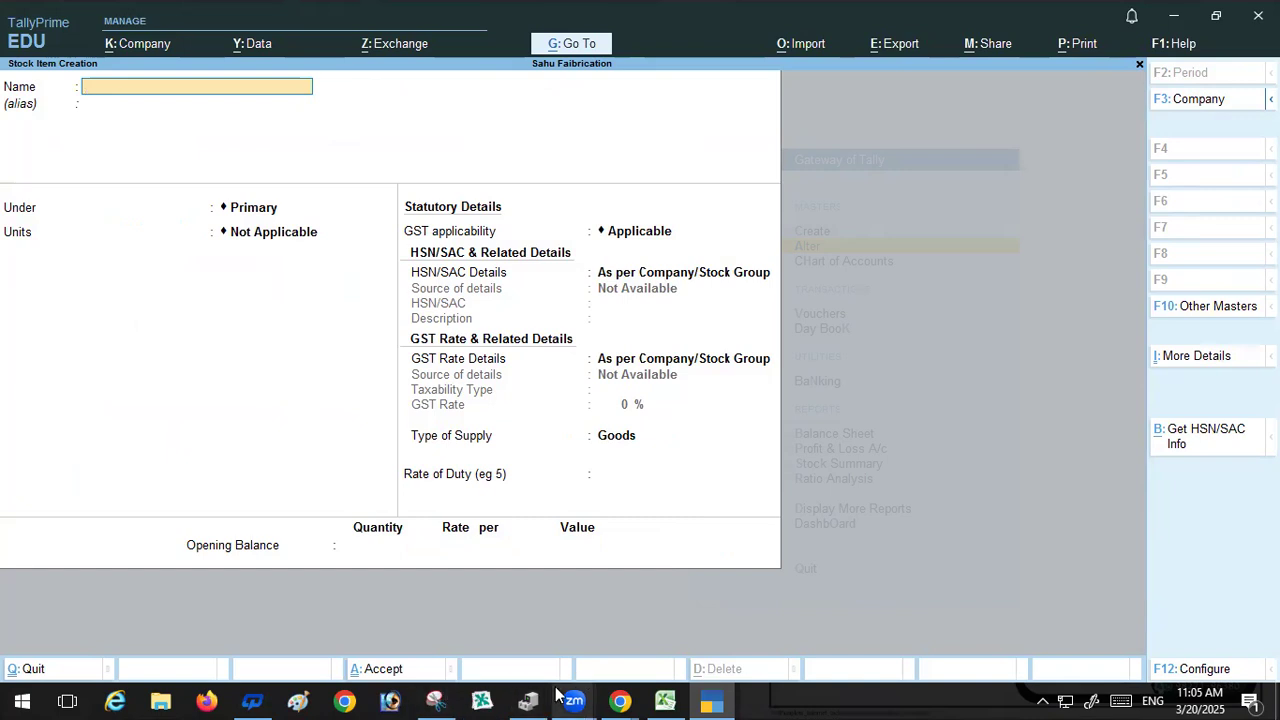
# Step: Create a stock item named Welding Rod, copied from cell A4, under the Raw Material group
pyautogui.click(665, 700)
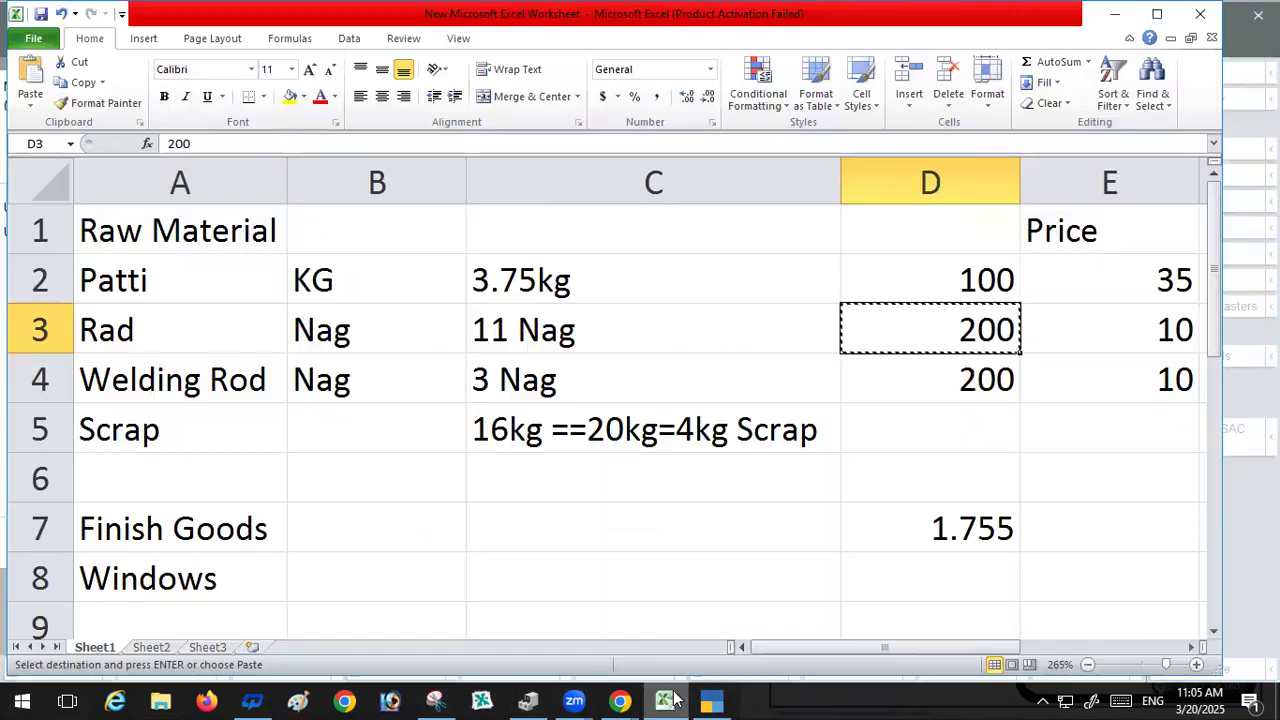
pyautogui.click(150, 385)
pyautogui.hotkey('ctrl', 'c')
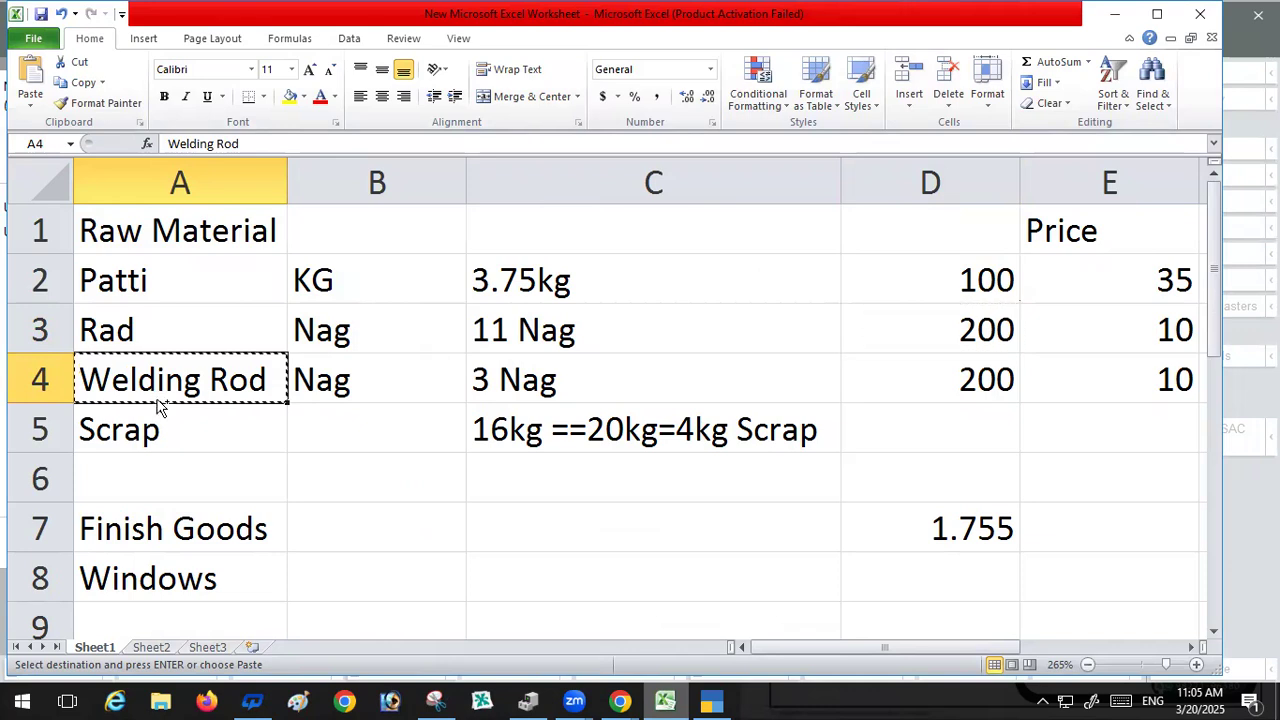
pyautogui.click(714, 700)
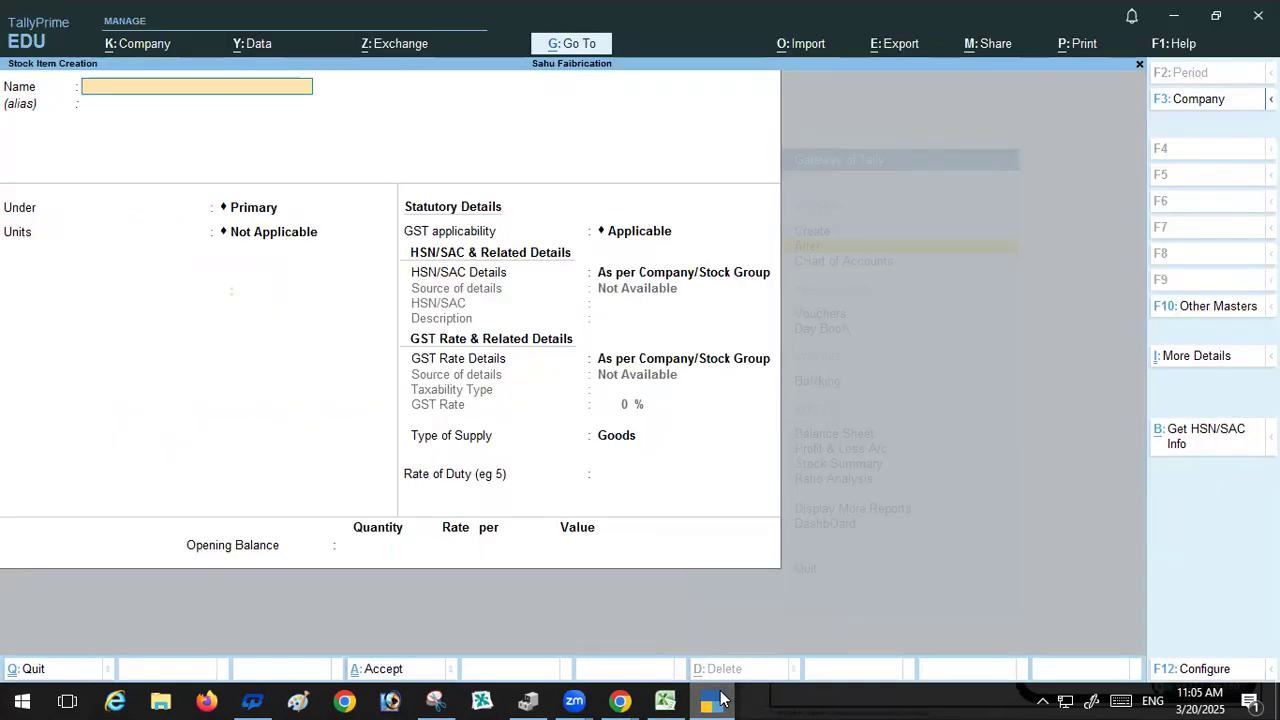
pyautogui.hotkey('ctrl', 'alt', 'v')
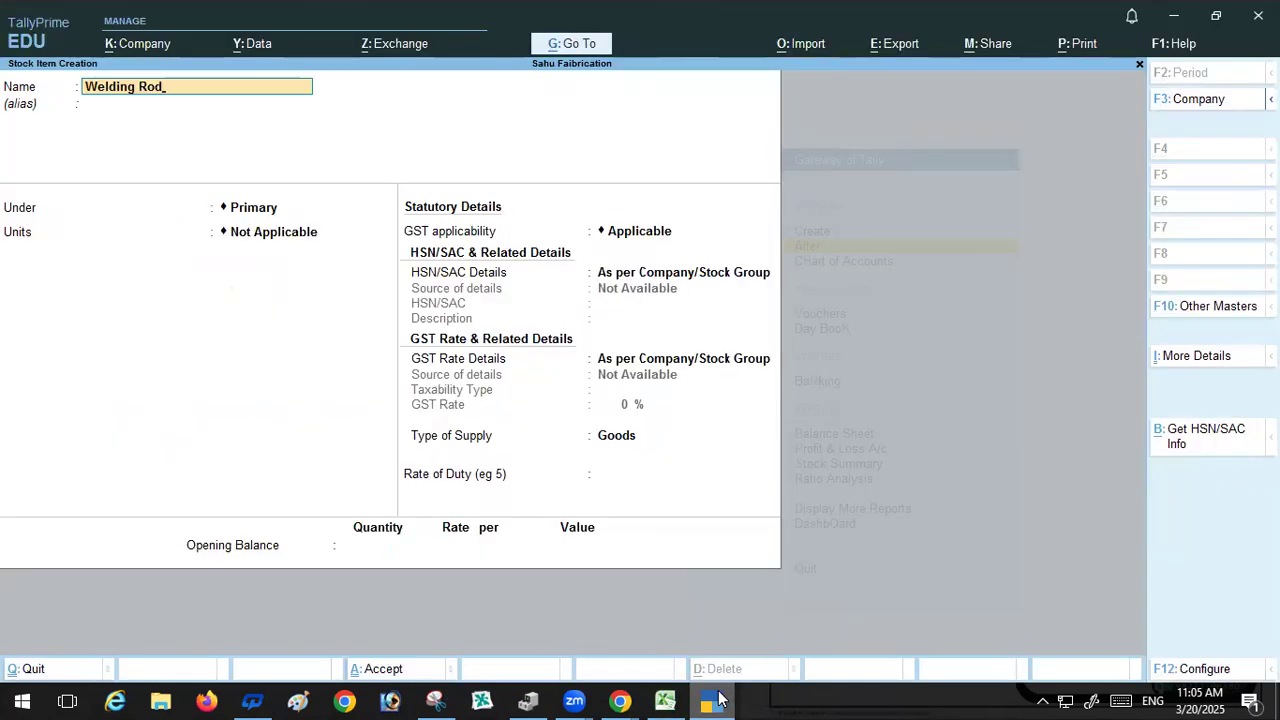
pyautogui.press('Return')
pyautogui.press('Return')
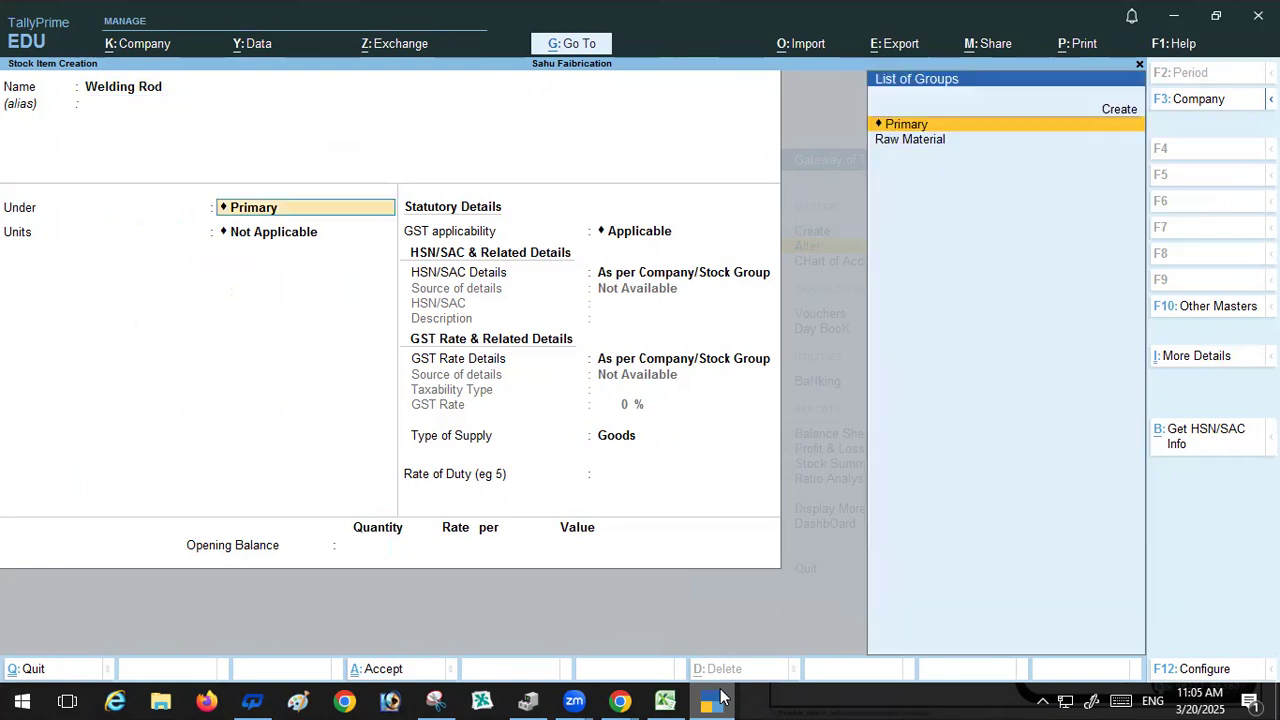
pyautogui.click(910, 141)
# Step: Set Welding Rod's unit to Nag and keep the default BOM, GST, type of supply and duty settings
pyautogui.press('Return')
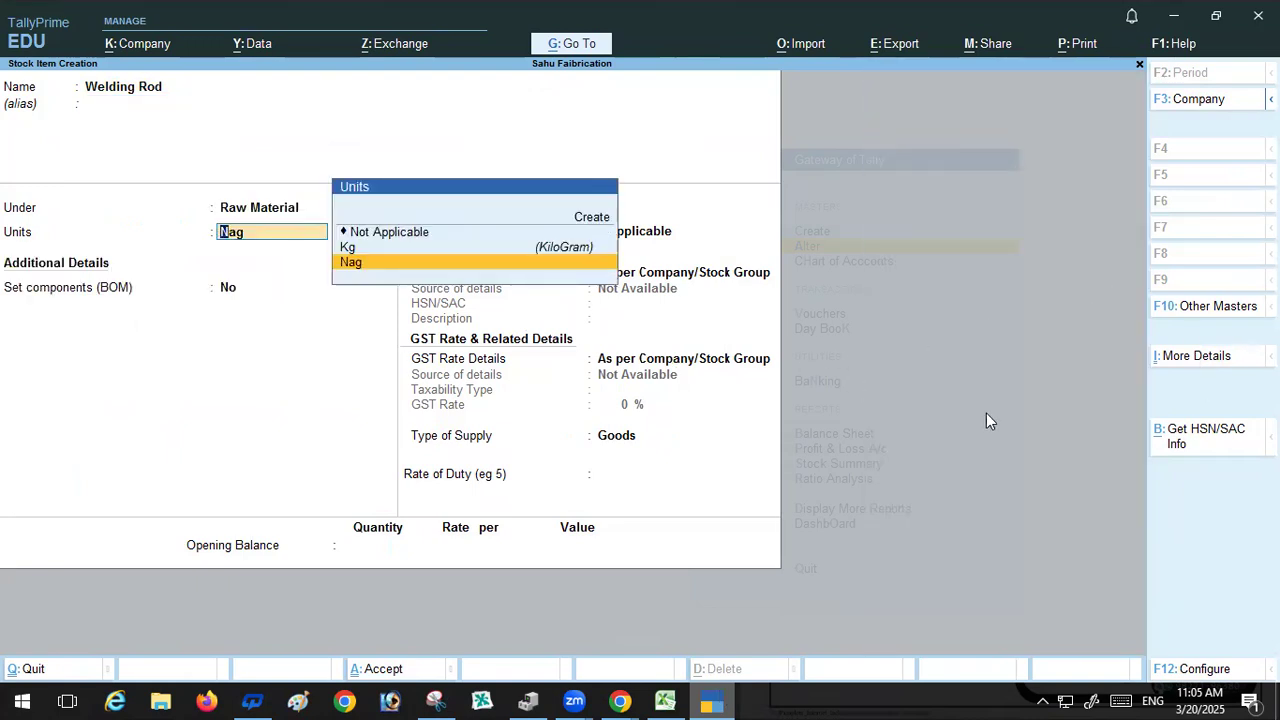
pyautogui.press('Return')
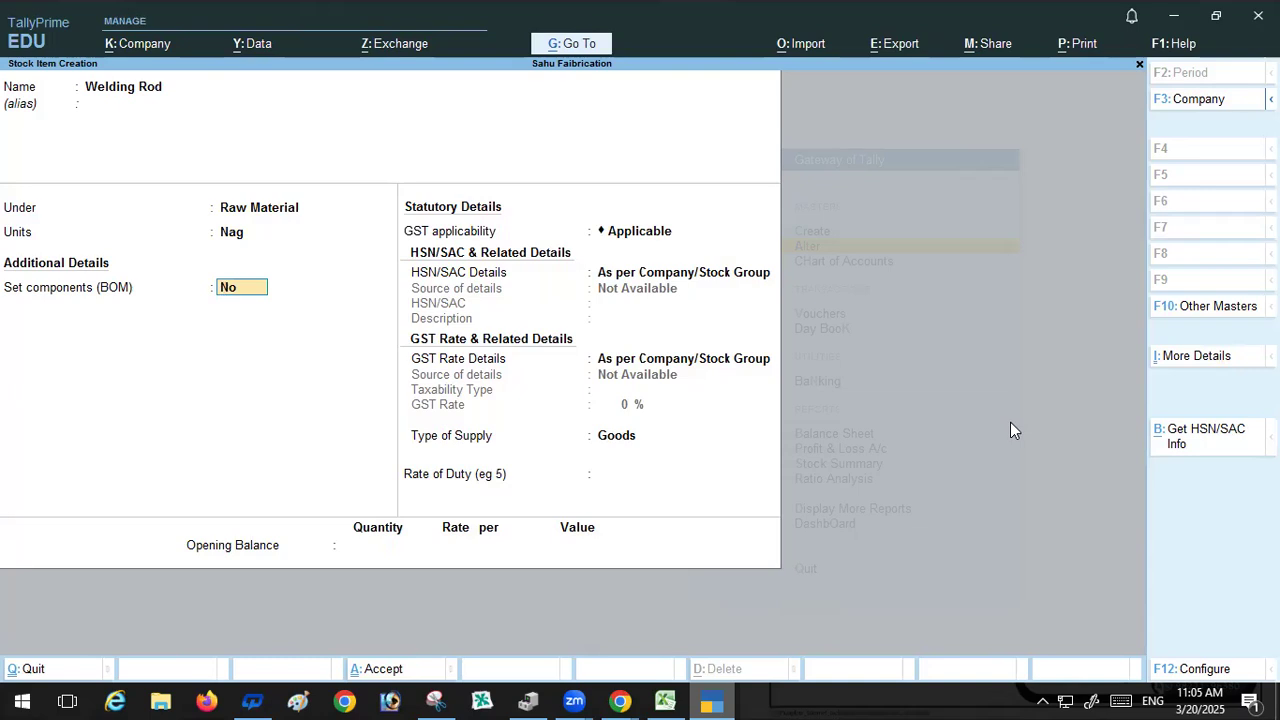
pyautogui.press('Return')
pyautogui.press('Return')
pyautogui.press('Return')
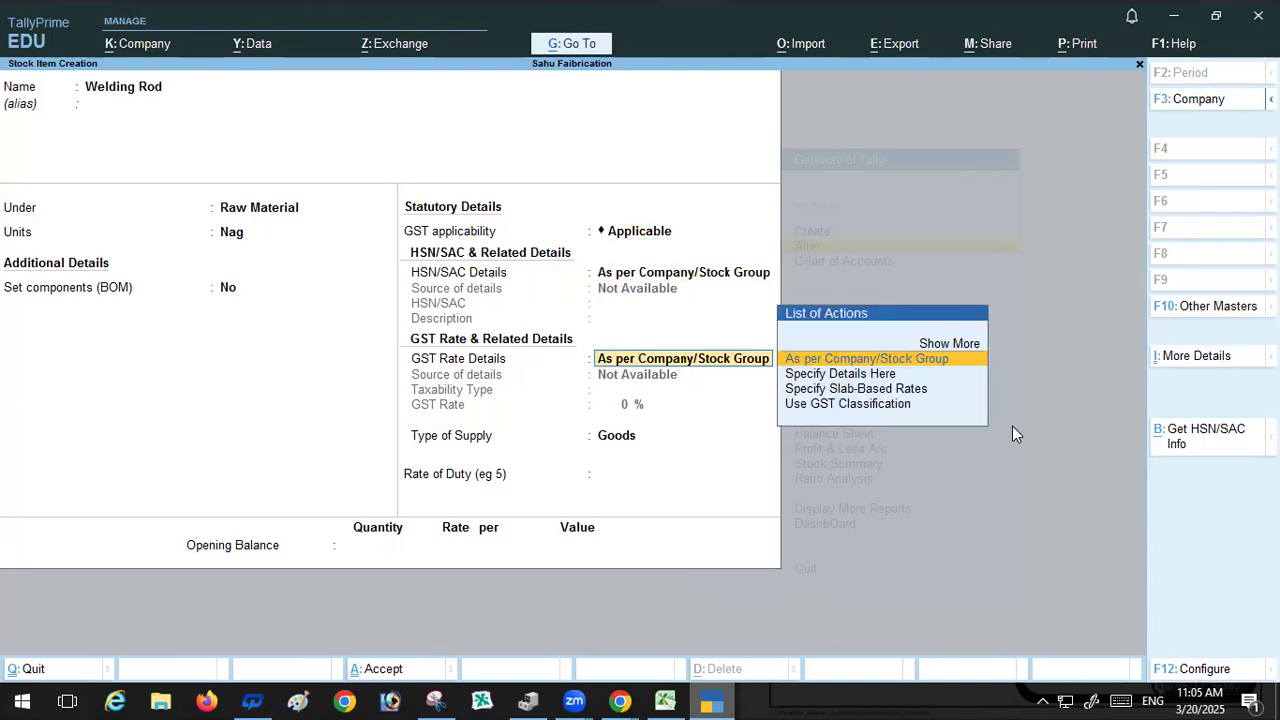
pyautogui.press('Return')
pyautogui.press('Return')
pyautogui.press('Return')
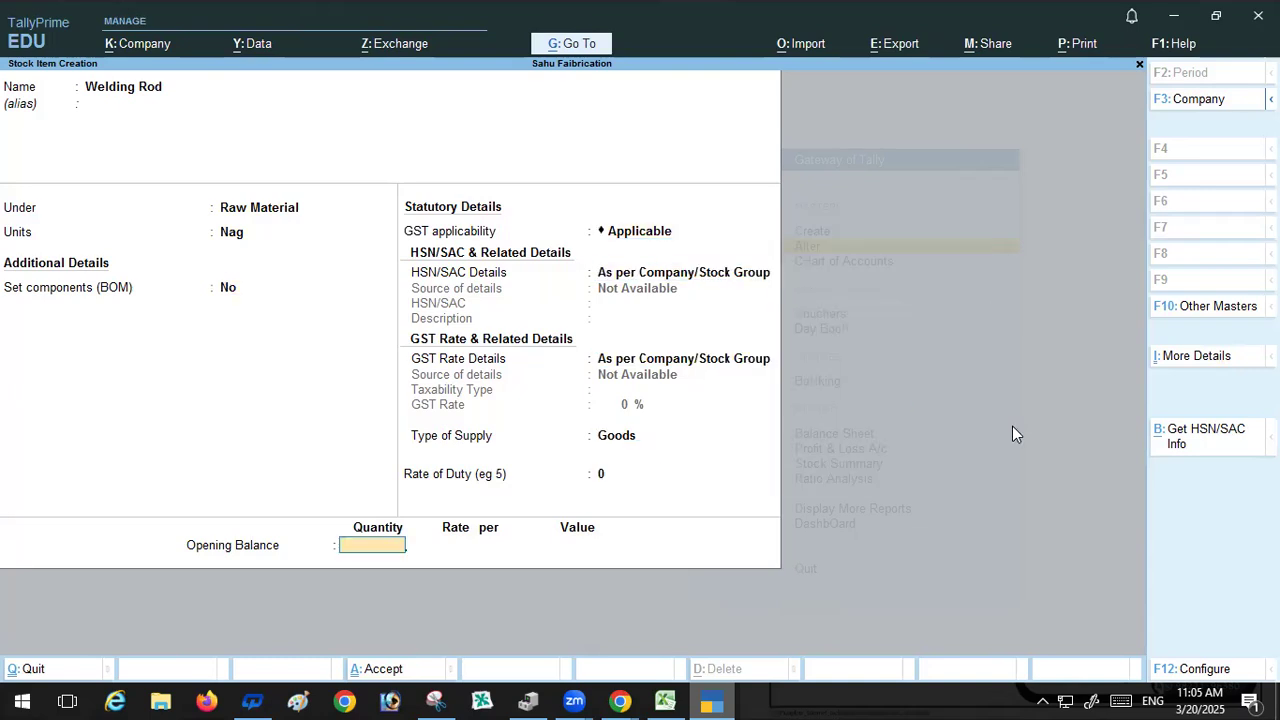
# Step: Enter Welding Rod's opening balance quantity as 200 Nag, copied from cell D4
pyautogui.hotkey('alt', 'Tab')
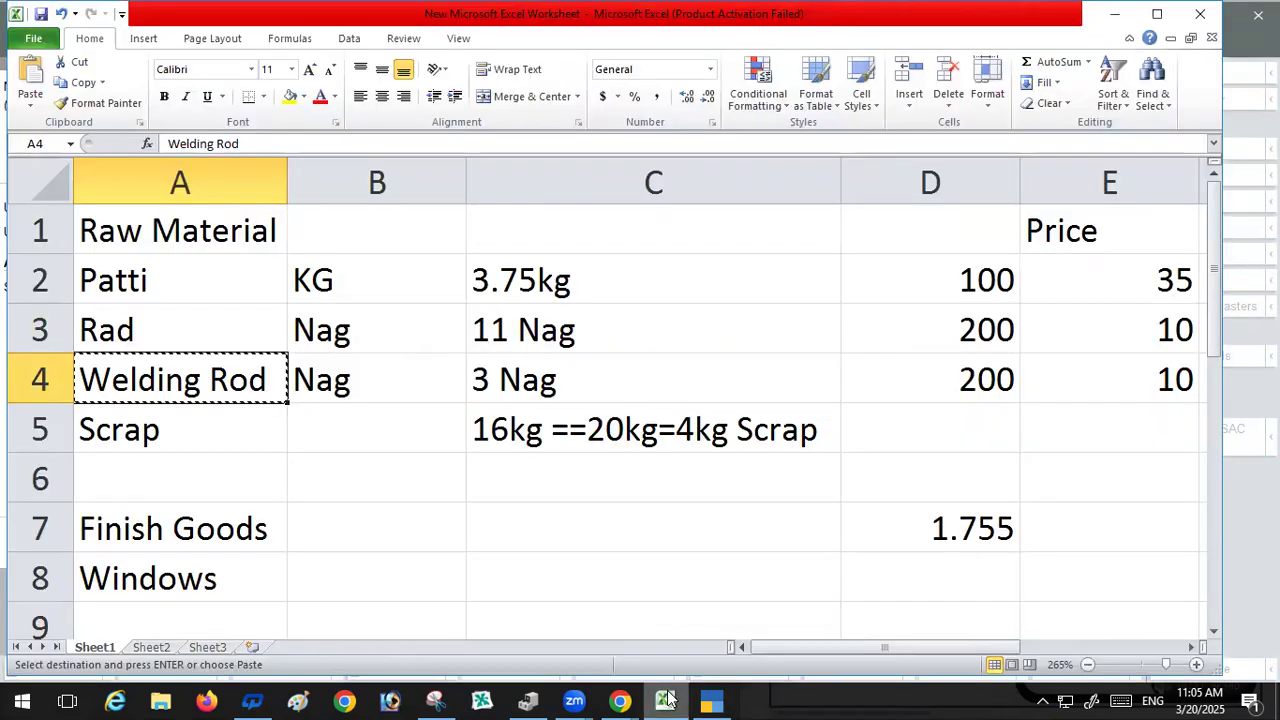
pyautogui.click(957, 381)
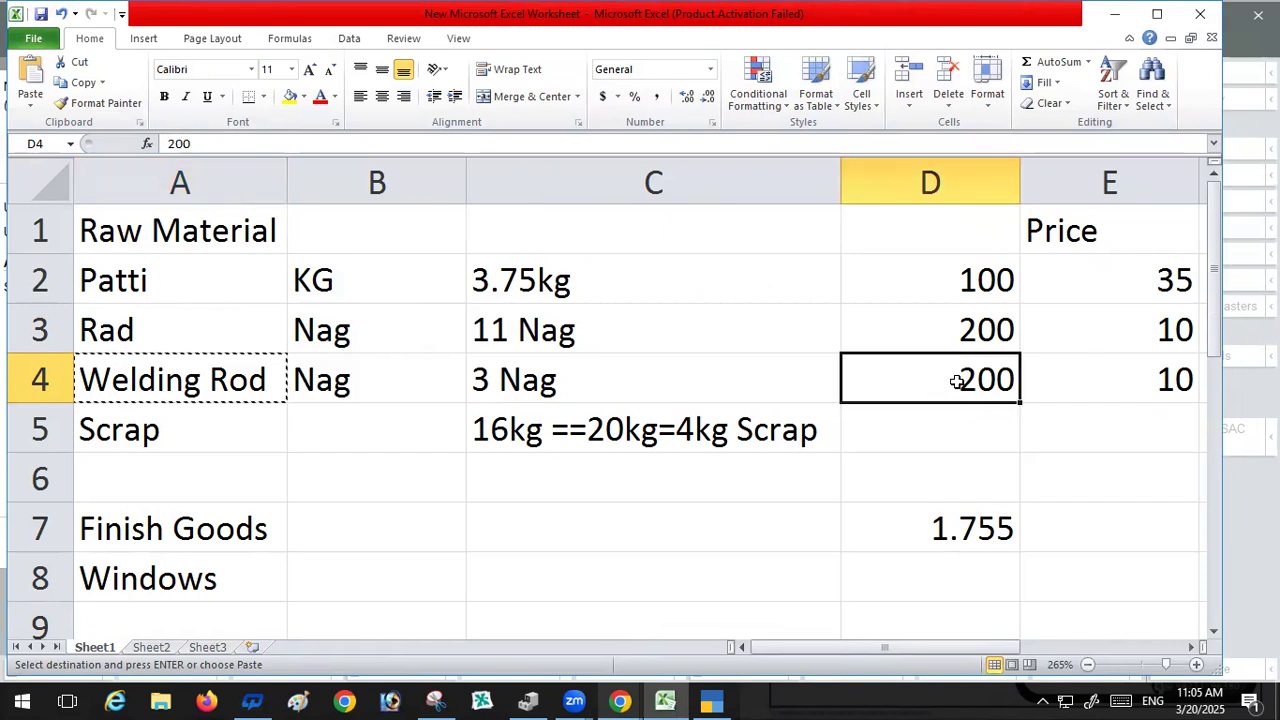
pyautogui.hotkey('ctrl', 'c')
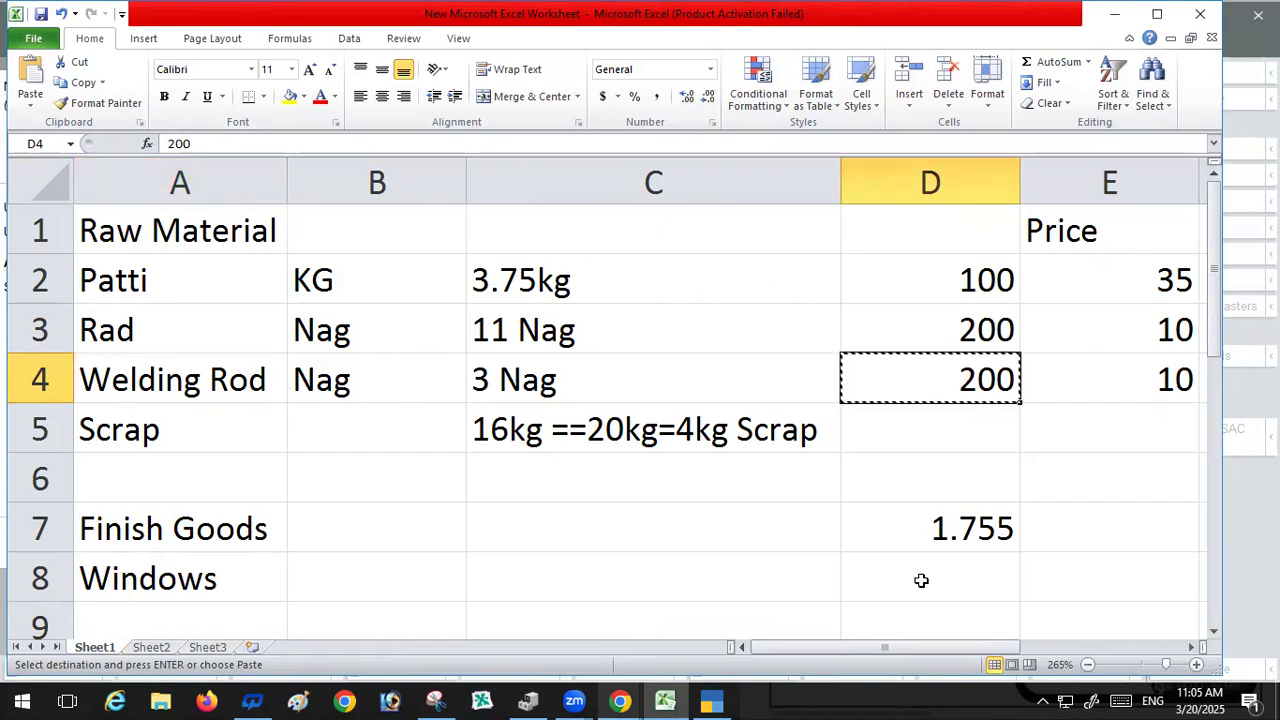
pyautogui.click(709, 700)
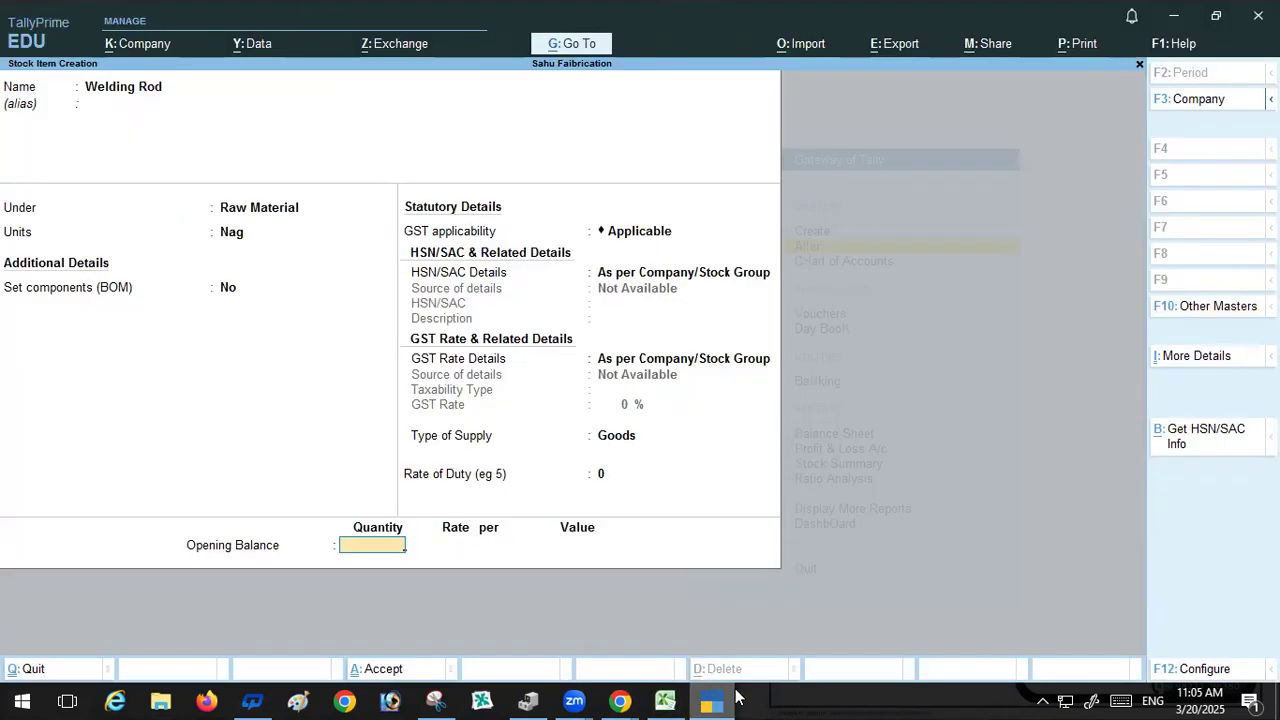
pyautogui.hotkey('ctrl', 'alt', 'v')
pyautogui.press('Return')
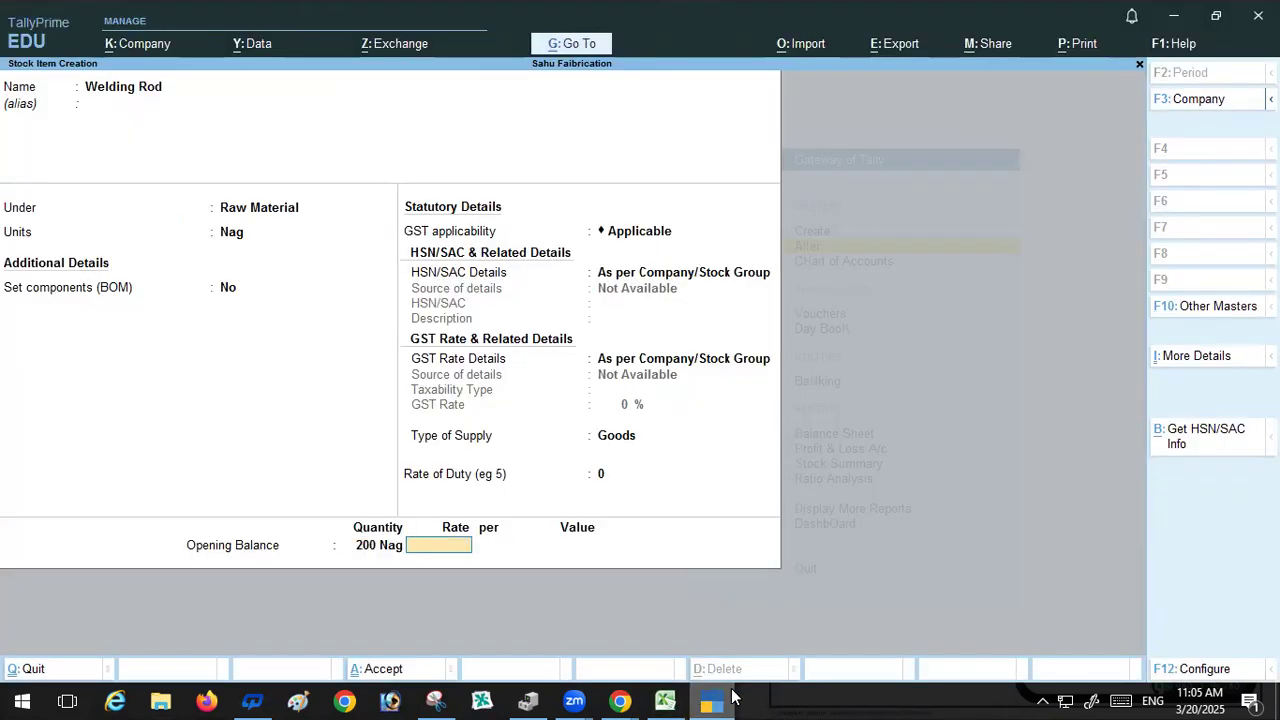
# Step: Set Welding Rod's opening rate to 10
pyautogui.click(666, 700)
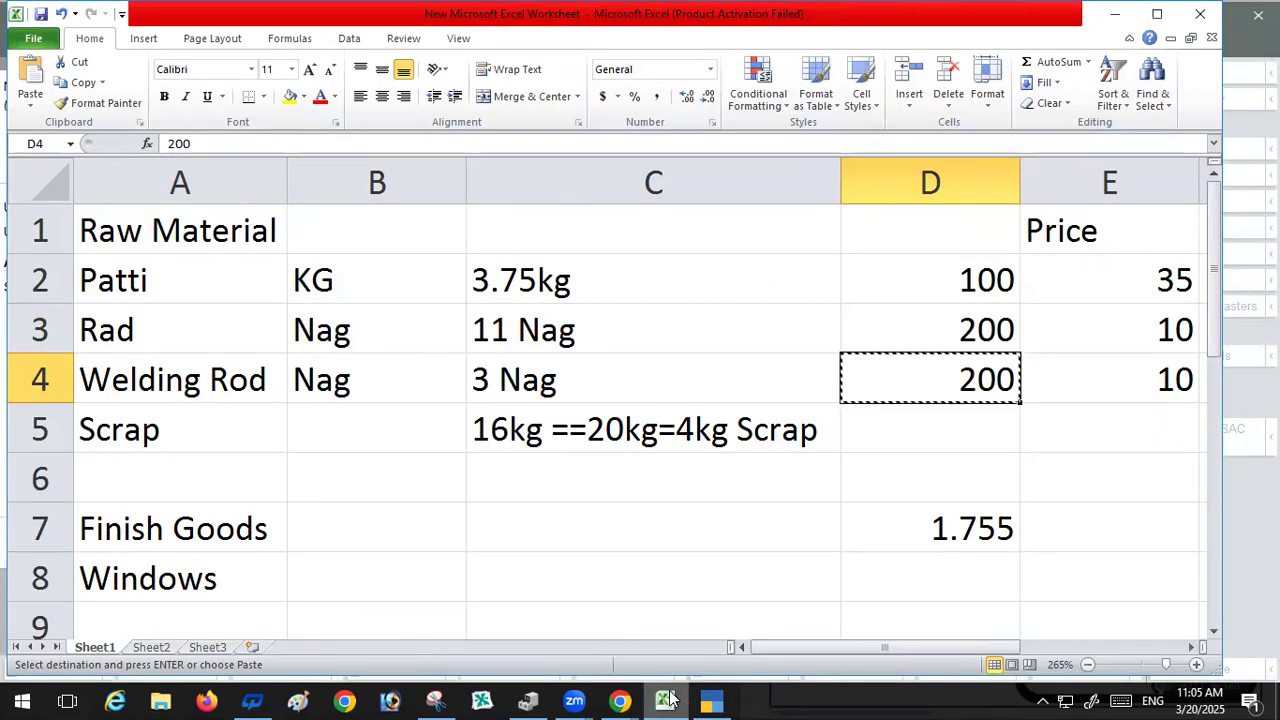
pyautogui.click(712, 700)
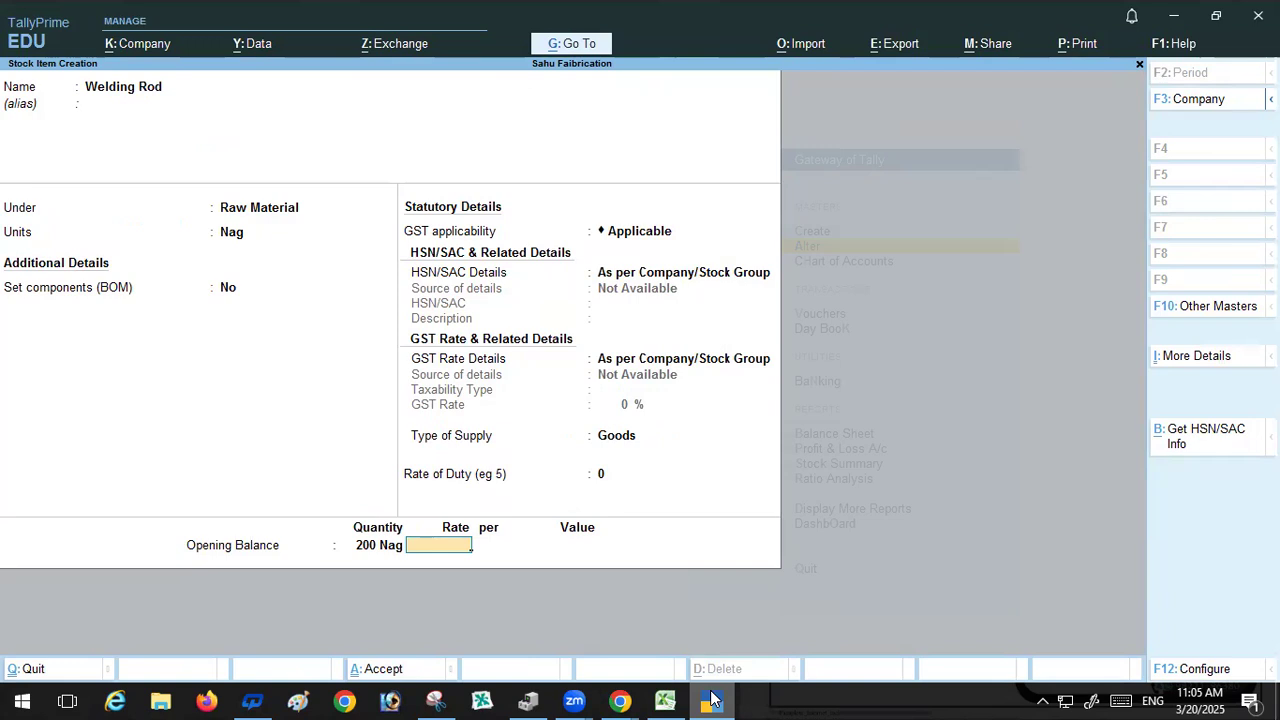
pyautogui.write('0')
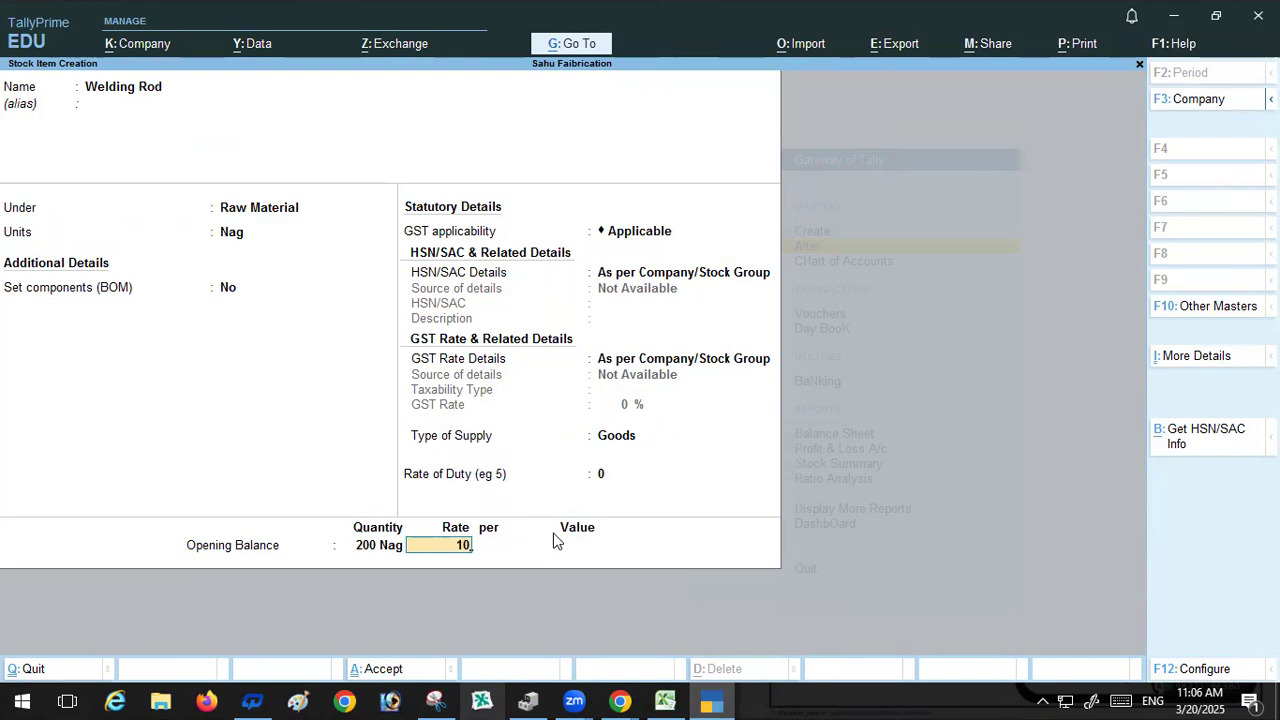
# Step: Accept and save the Welding Rod stock item
pyautogui.press('Return')
pyautogui.press('Return')
pyautogui.press('Return')
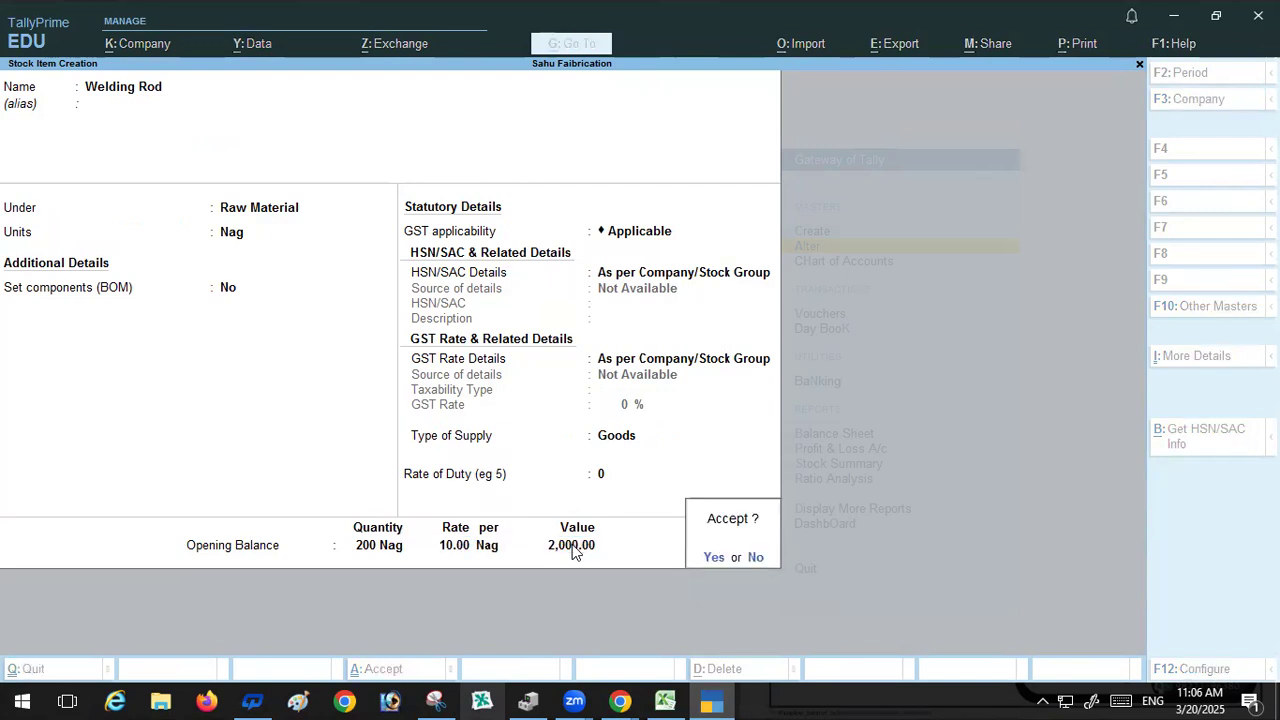
pyautogui.press('Return')
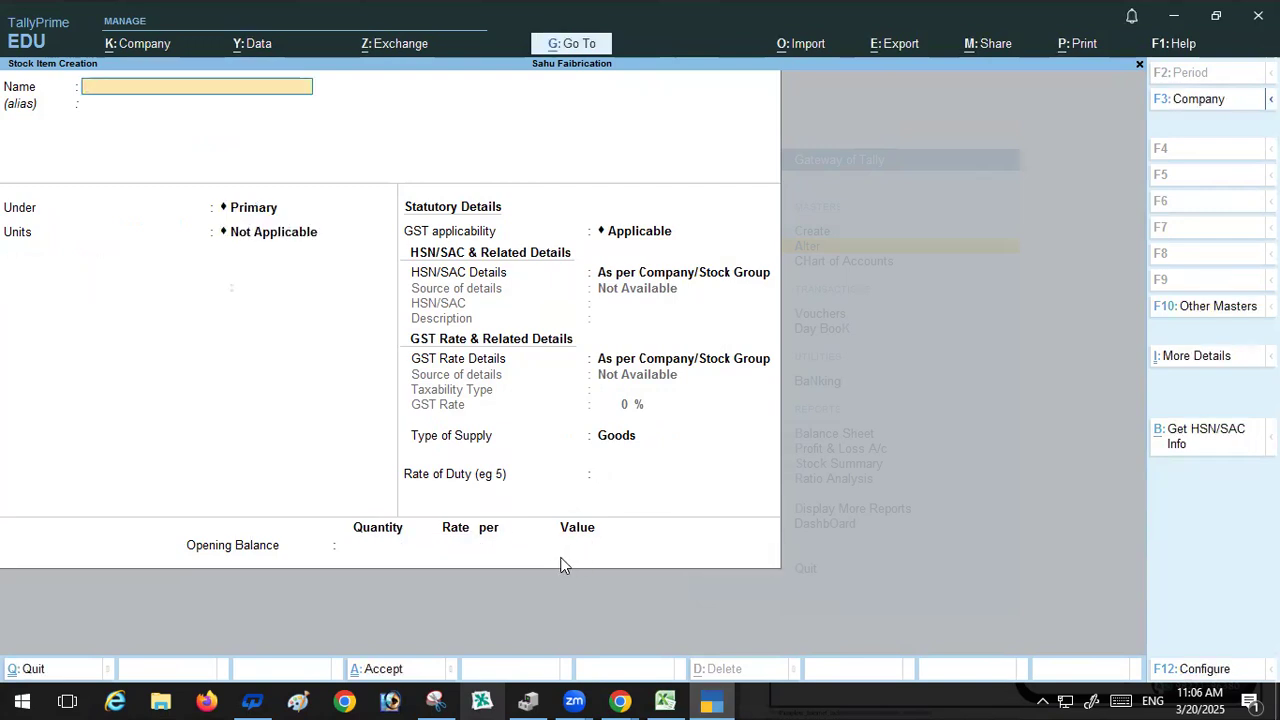
# Step: Start a new stock item named Scrap, copied from cell A5 of the spreadsheet
pyautogui.click(663, 700)
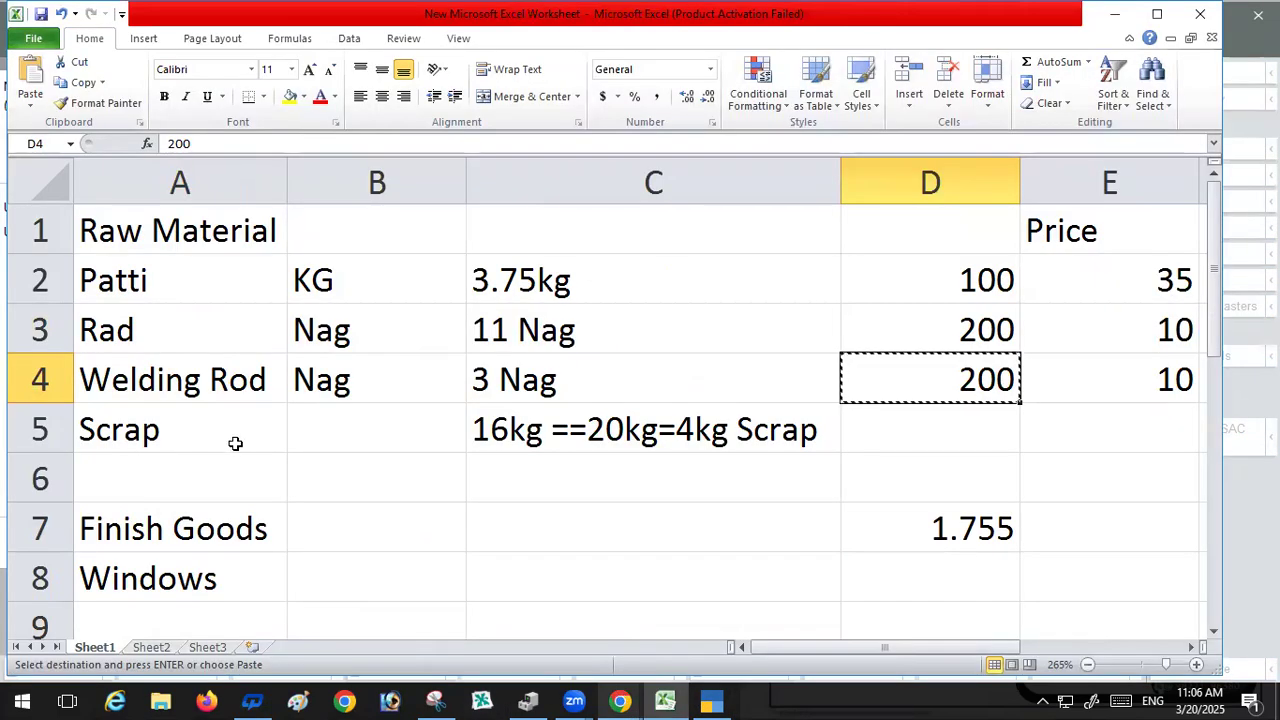
pyautogui.click(235, 443)
pyautogui.hotkey('ctrl', 'c')
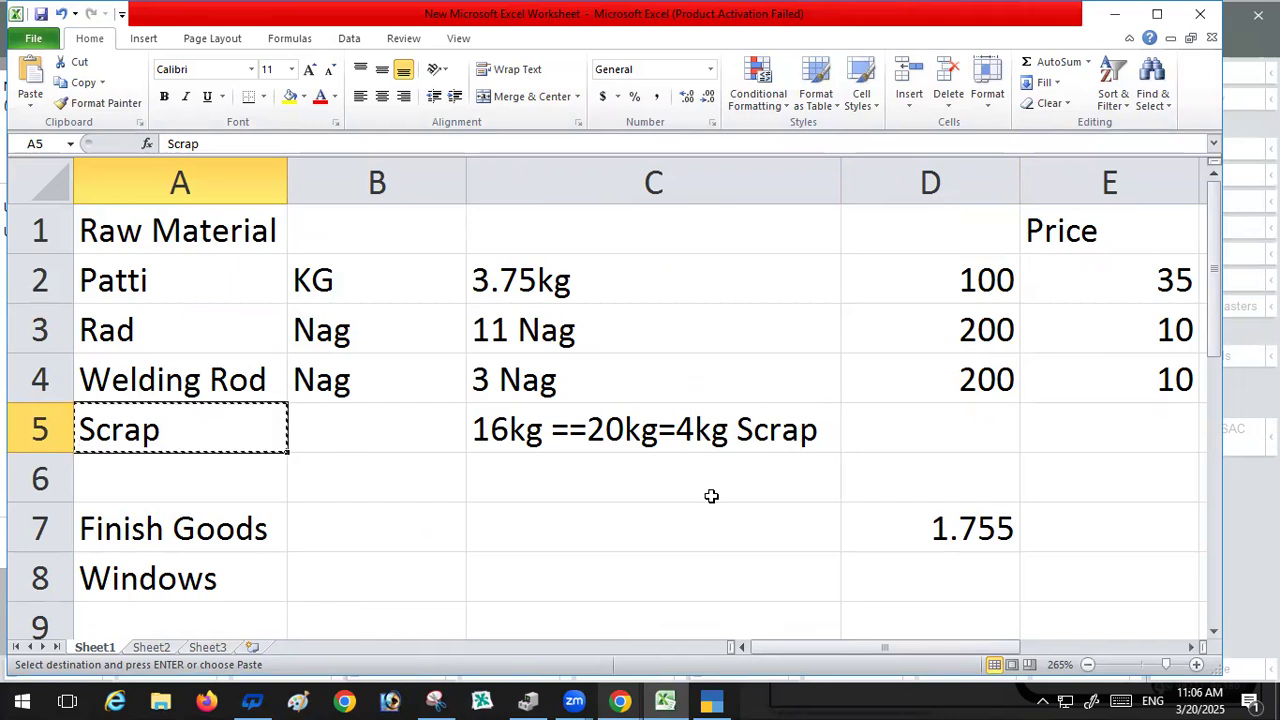
pyautogui.click(710, 700)
pyautogui.hotkey('ctrl', 'v')
pyautogui.press('Return')
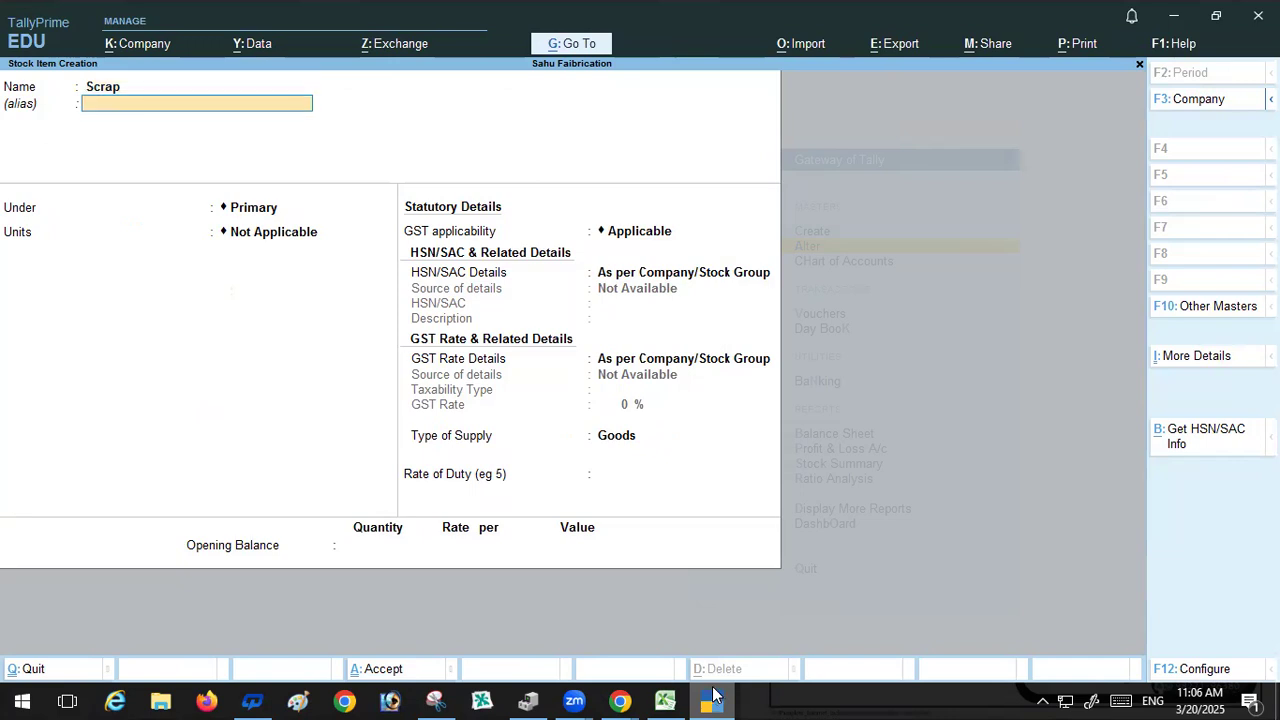
# Step: Place Scrap under the Raw Material group and set its unit to Kg
pyautogui.press('Return')
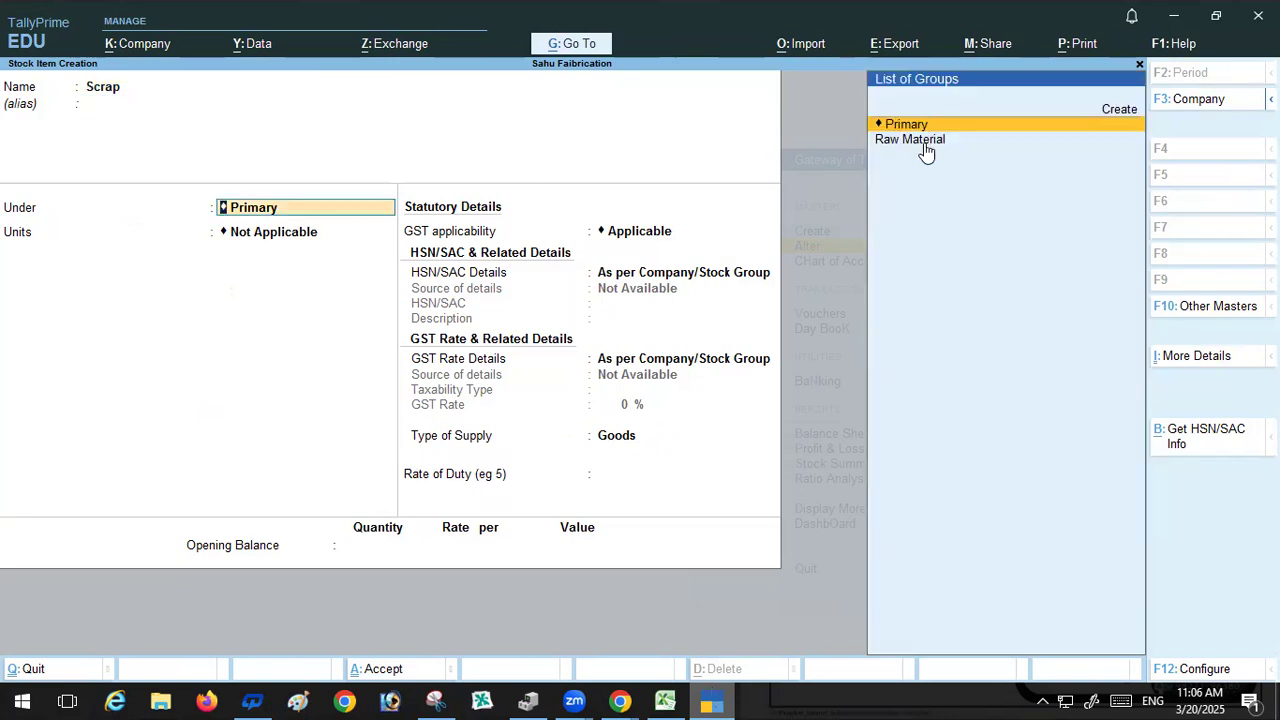
pyautogui.press('Return')
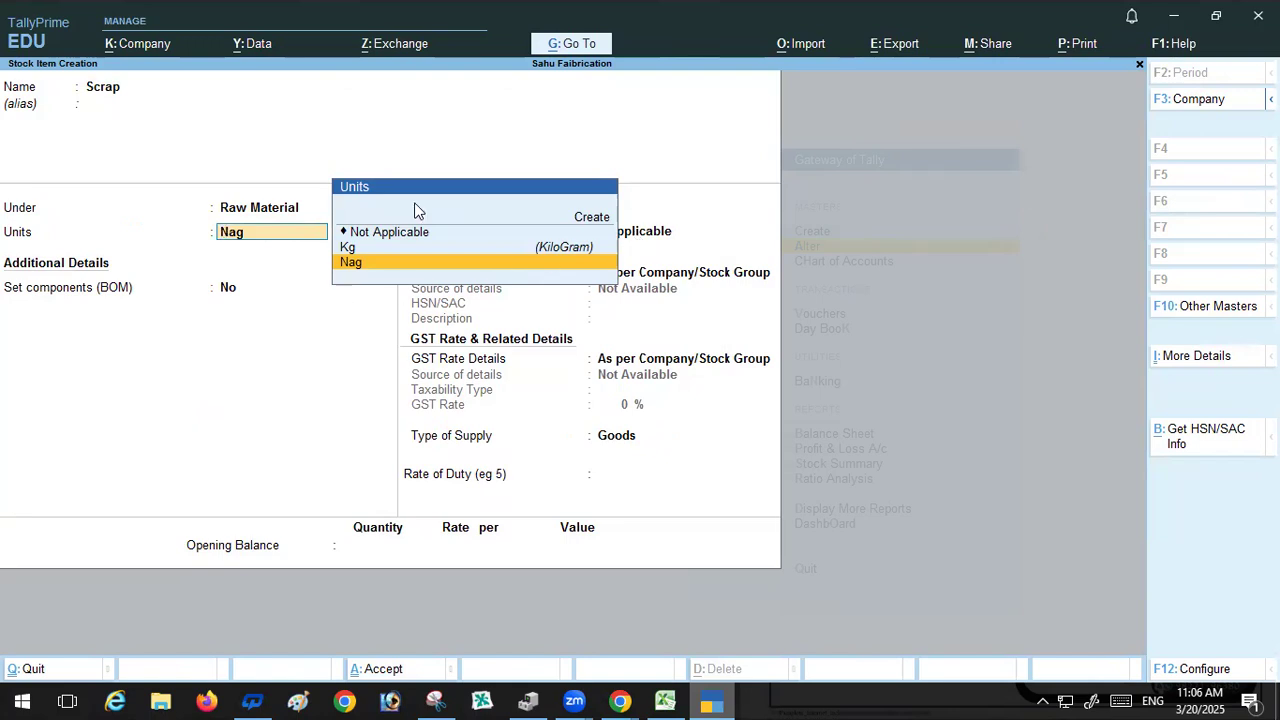
pyautogui.click(347, 246)
pyautogui.press('Return')
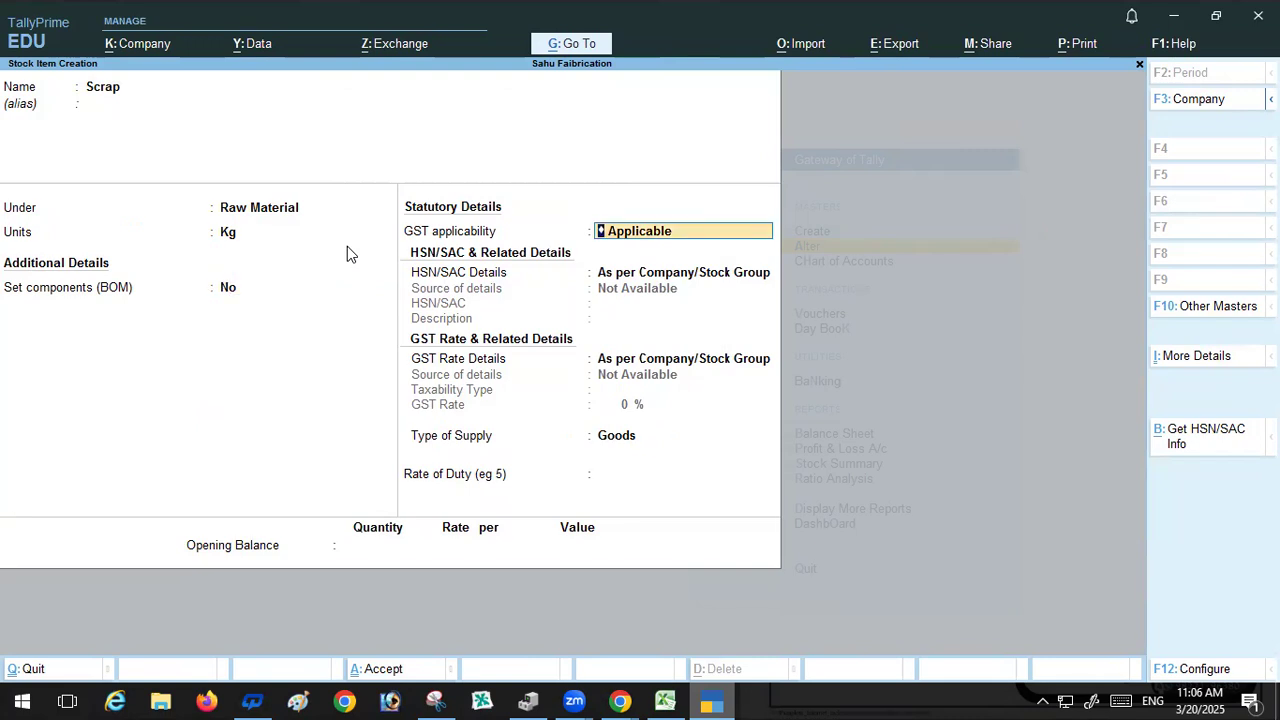
# Step: Keep Scrap's default BOM, GST, supply and duty settings, leave its opening balance blank, and save it
pyautogui.press('Return')
pyautogui.press('Return')
pyautogui.press('Return')
pyautogui.press('Return')
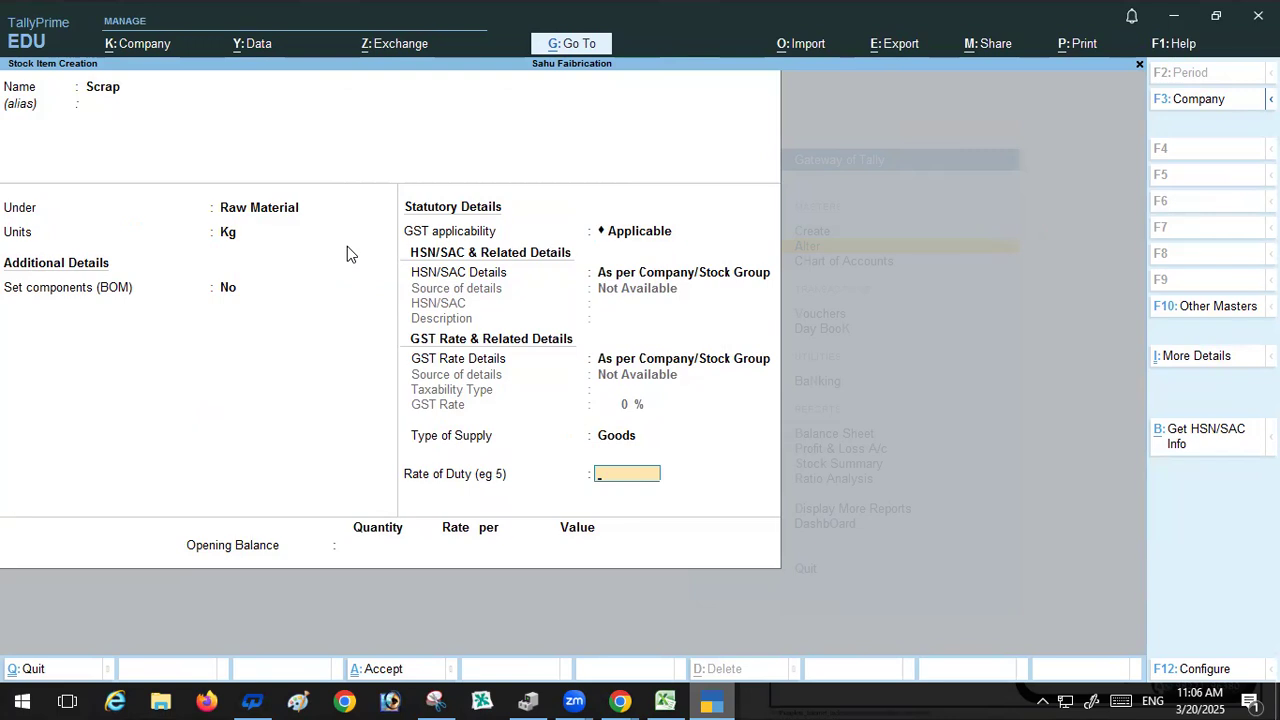
pyautogui.press('Return')
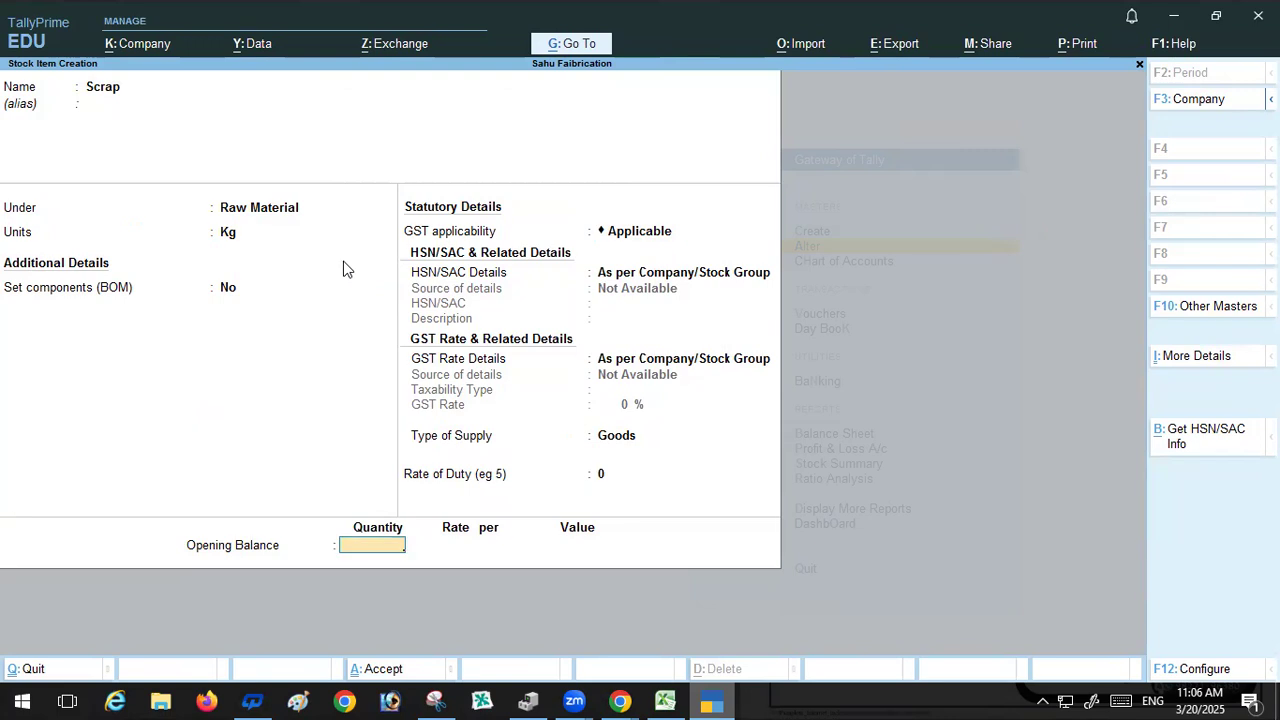
pyautogui.press('Return')
pyautogui.press('Return')
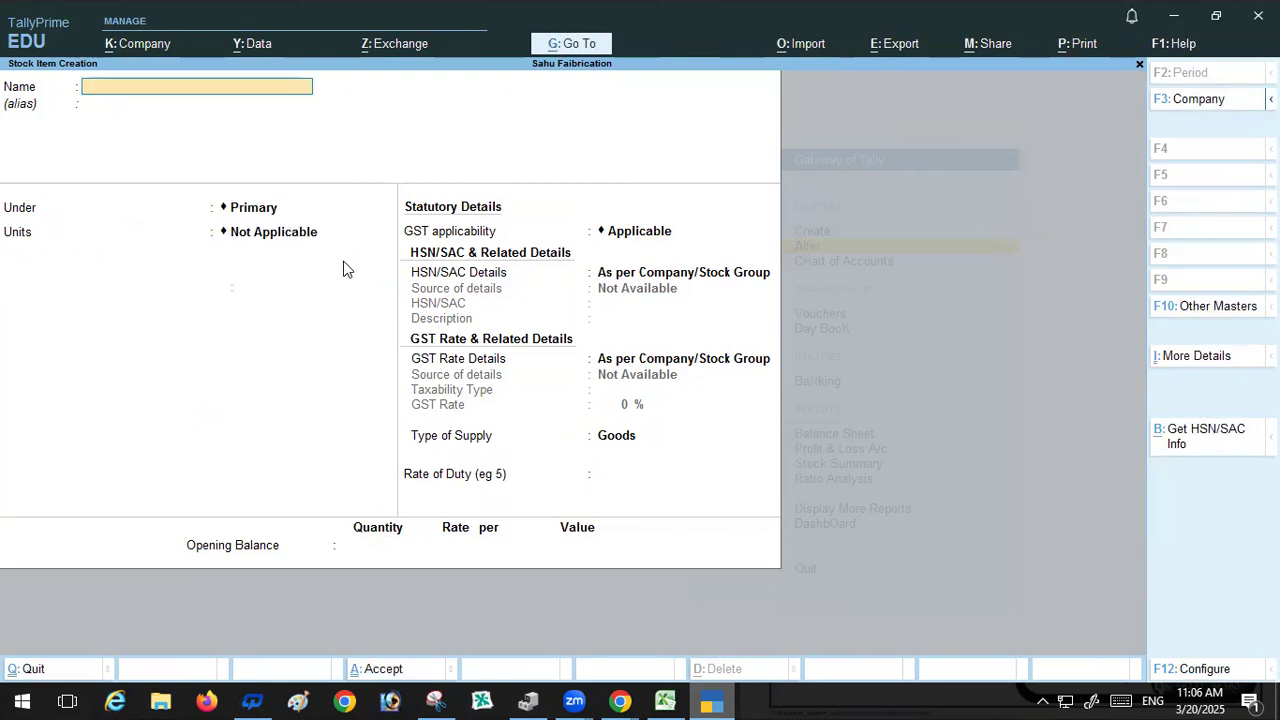
# Step: Start a new stock item named Windows, copied from cell A8, and open its group choice
pyautogui.click(662, 699)
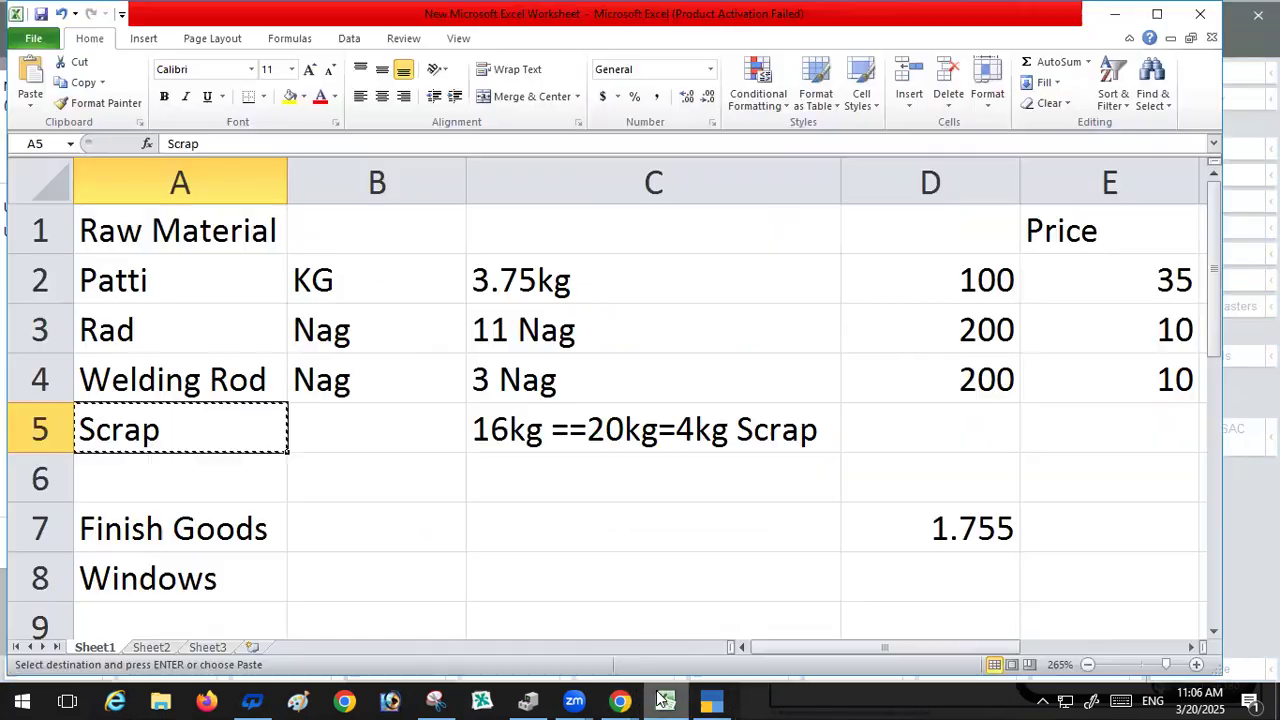
pyautogui.scroll(-1, 531, 457)
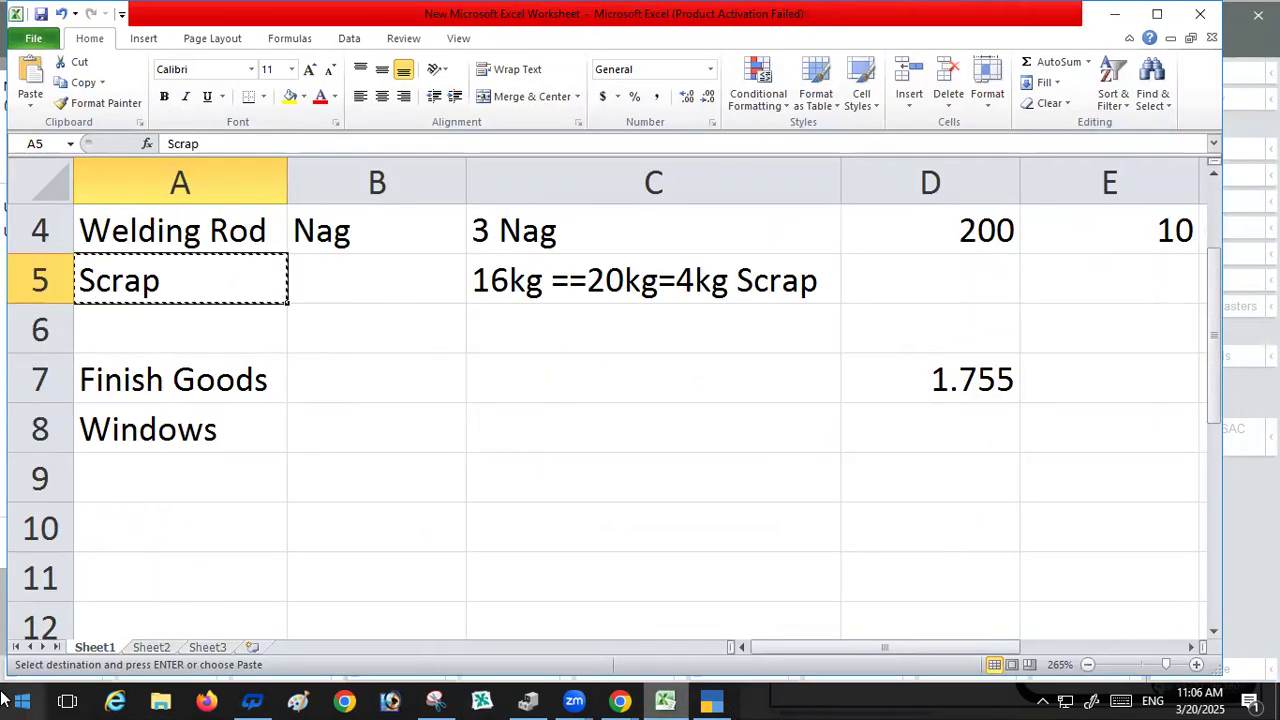
pyautogui.click(211, 431)
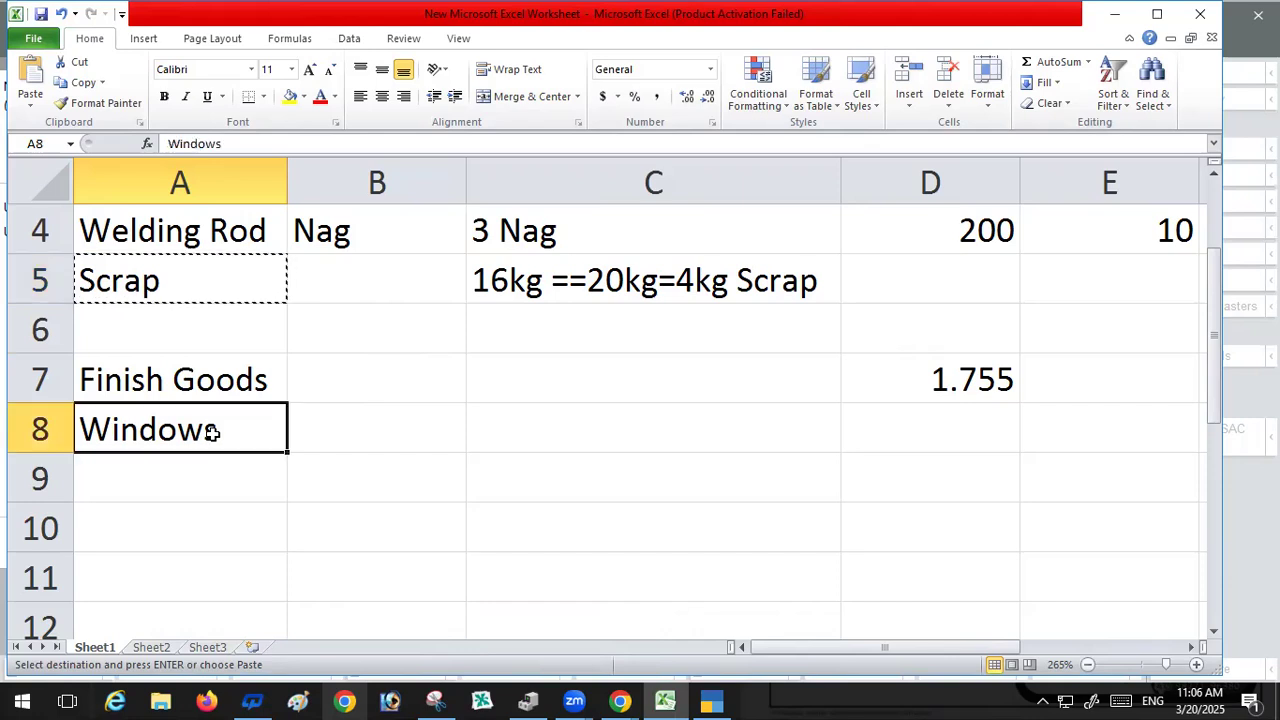
pyautogui.hotkey('ctrl', 'c')
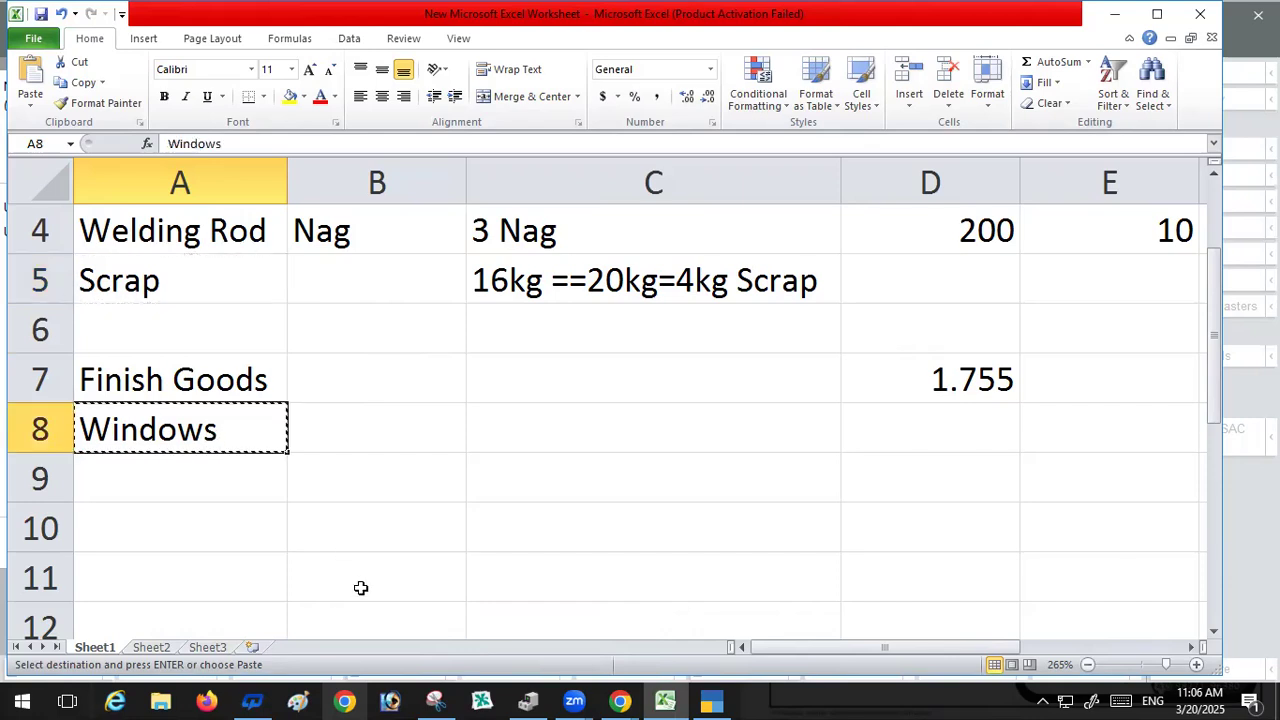
pyautogui.click(712, 698)
pyautogui.hotkey('ctrl', 'alt', 'v')
pyautogui.press('Return')
pyautogui.press('Return')
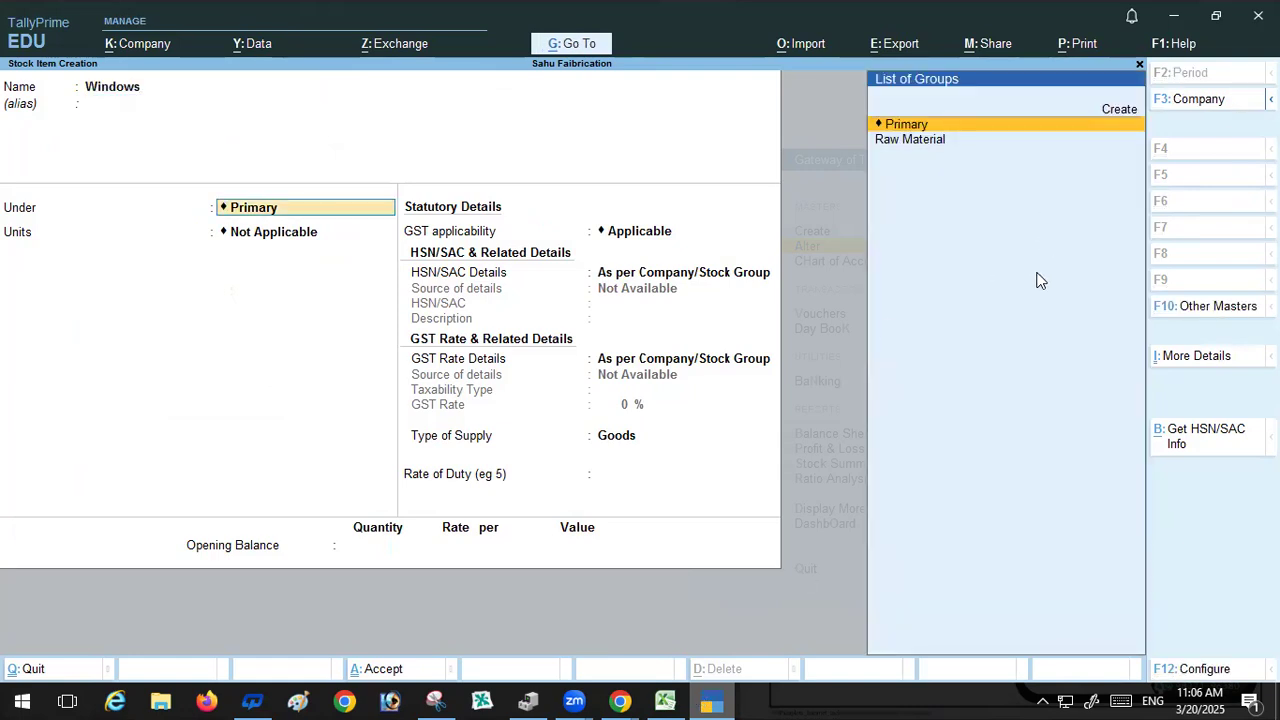
# Step: Create a new stock group from the group field, naming it Finish Goods copied from cell A7
pyautogui.hotkey('alt', 'c')
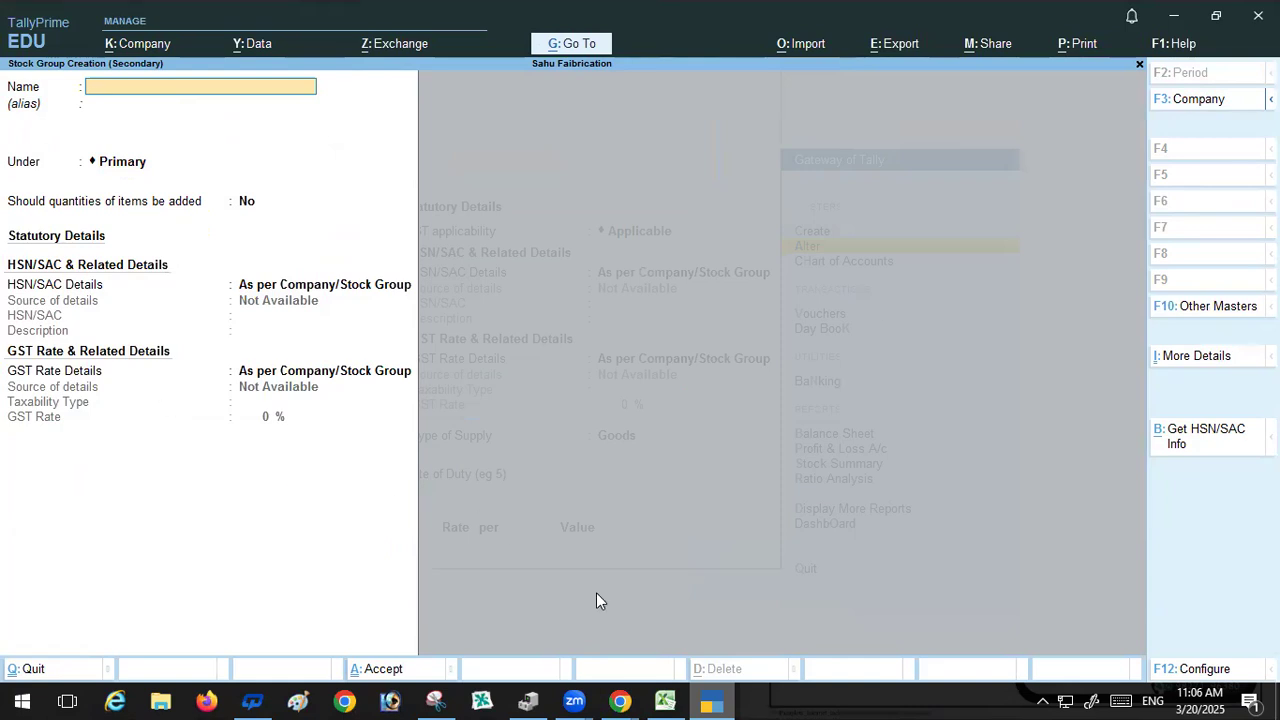
pyautogui.click(665, 700)
pyautogui.click(138, 372)
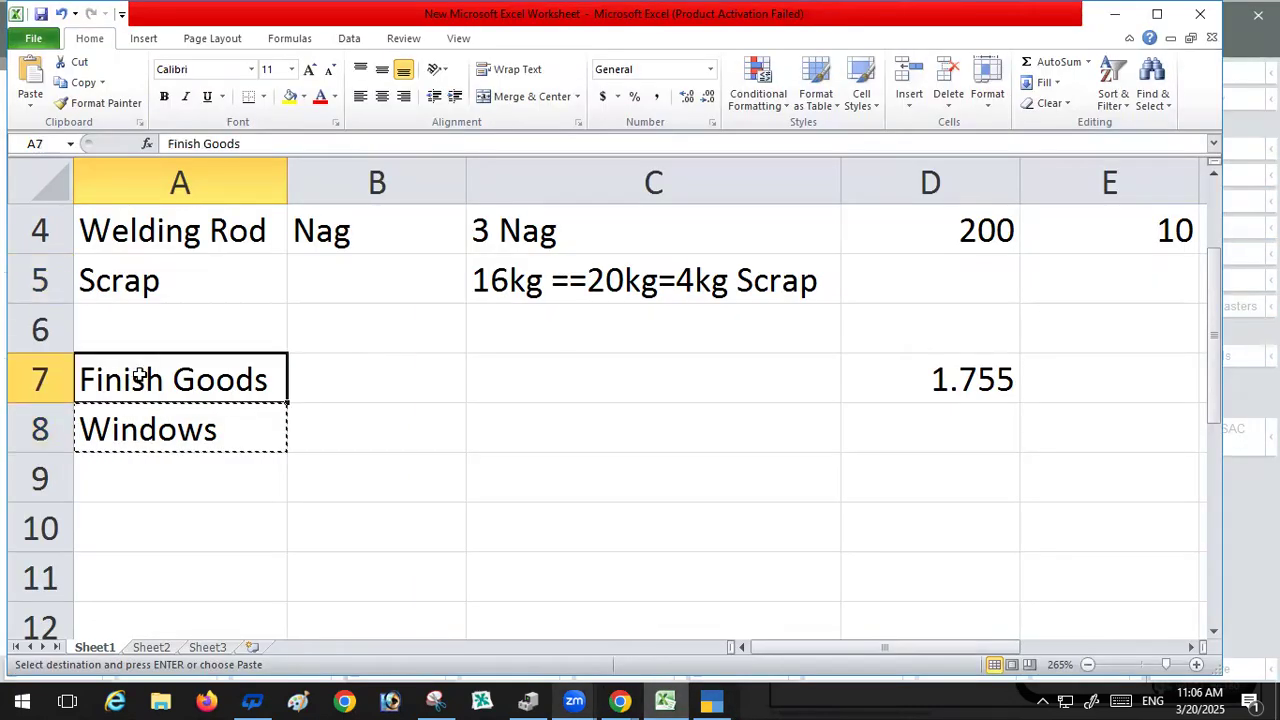
pyautogui.hotkey('ctrl', 'c')
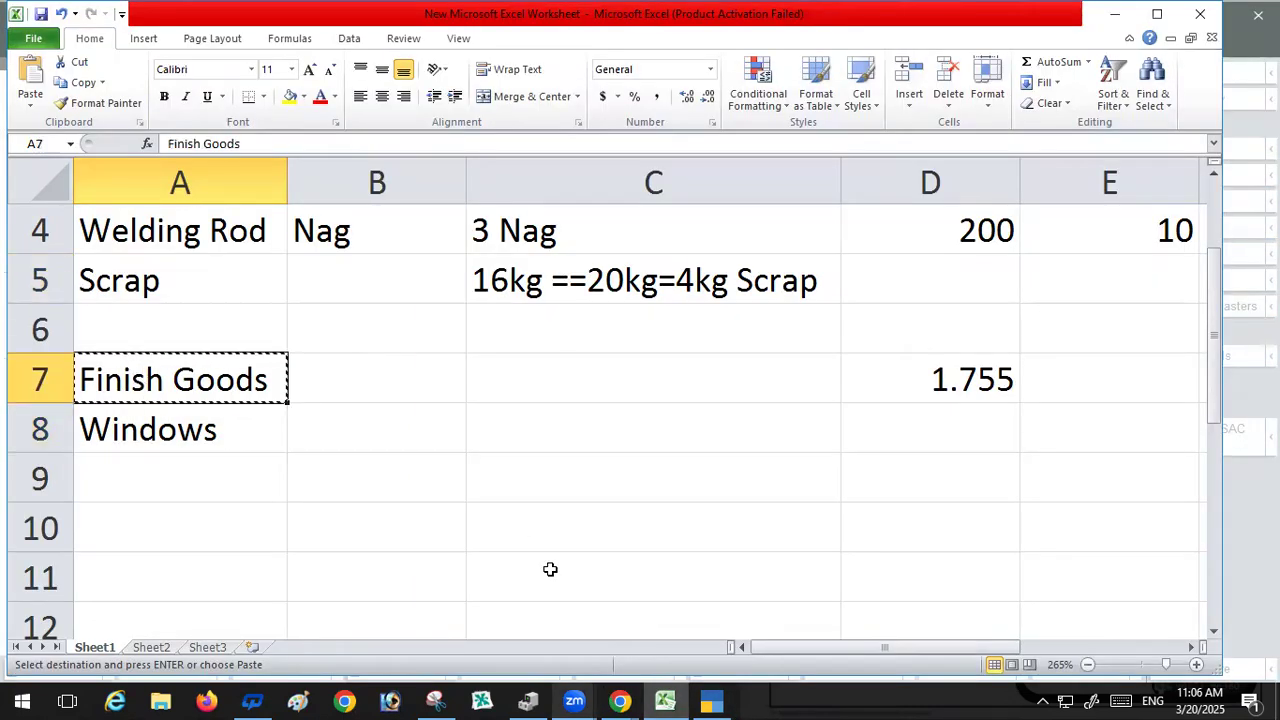
pyautogui.click(714, 700)
pyautogui.hotkey('ctrl', 'alt', 'v')
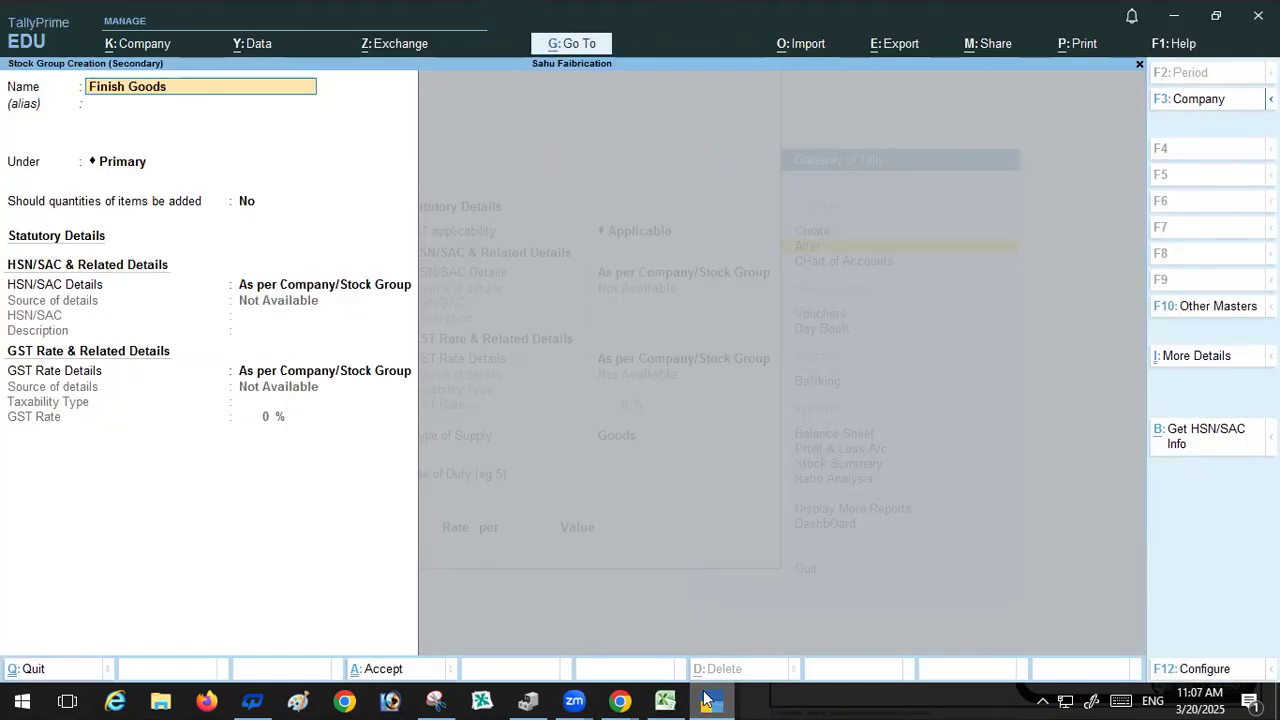
# Step: Keep Finish Goods under Primary with default quantity and GST settings and save the group
pyautogui.press('Return')
pyautogui.press('Return')
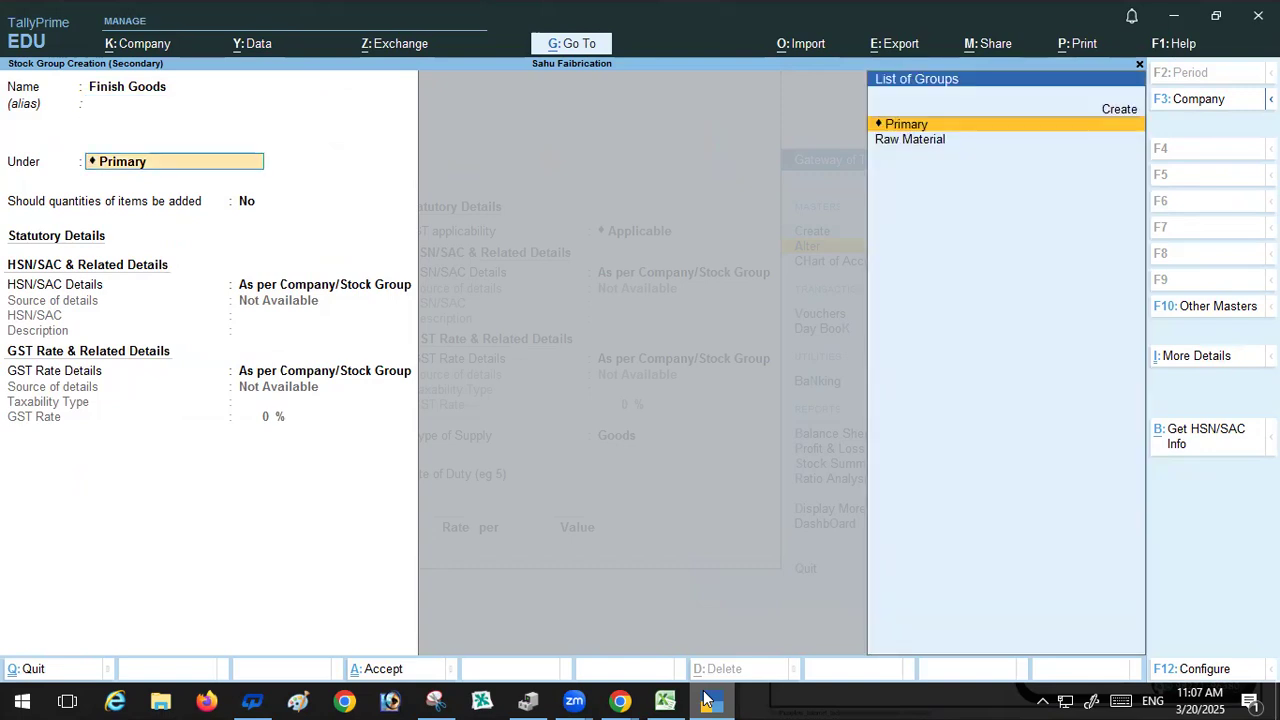
pyautogui.press('Return')
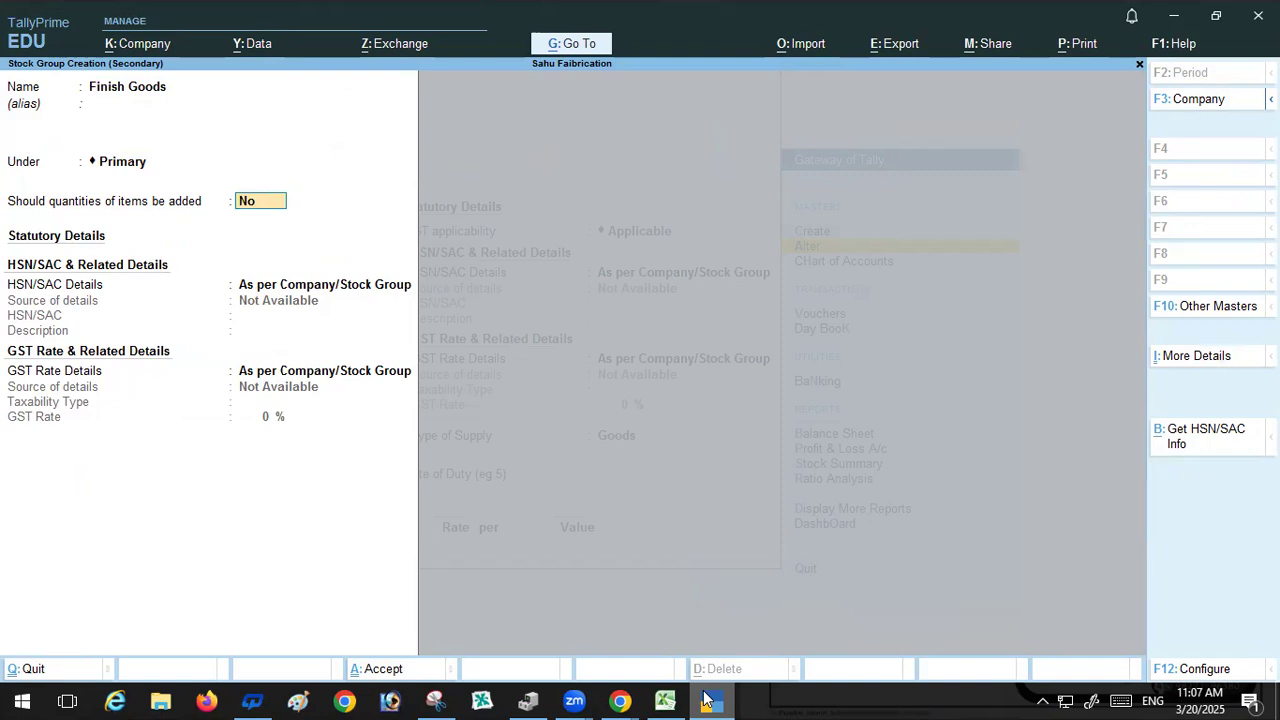
pyautogui.press('Return')
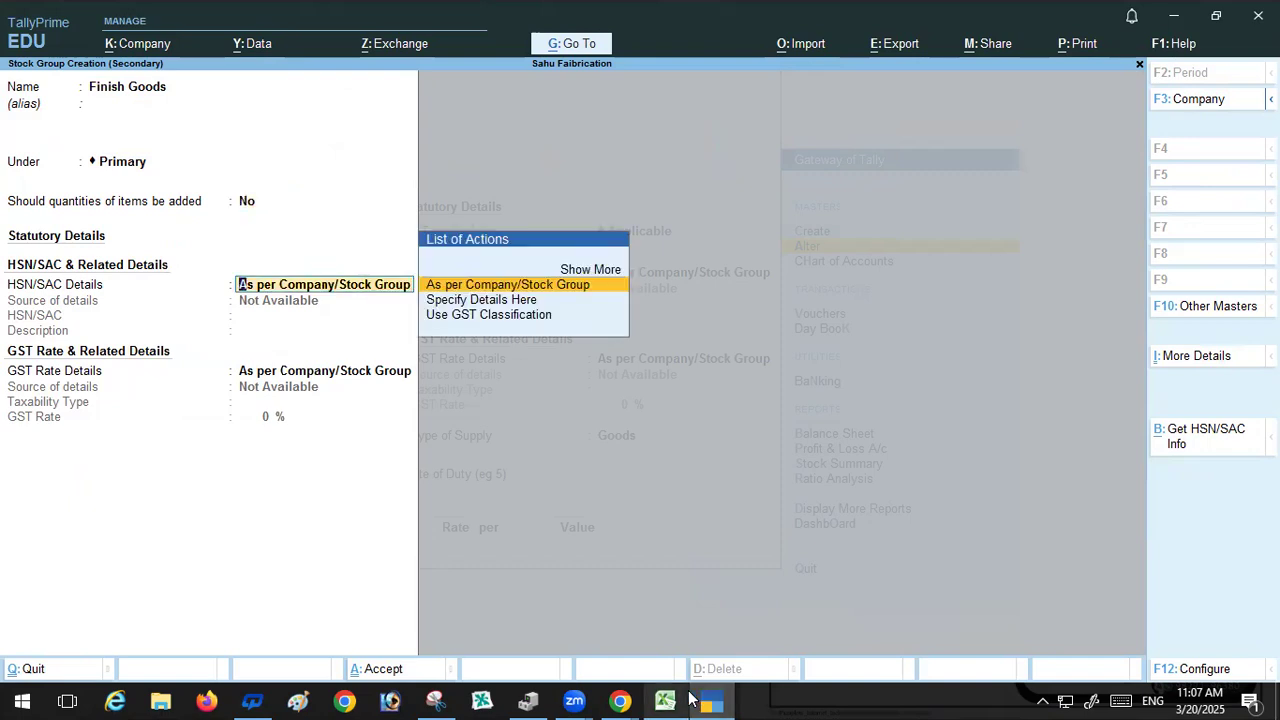
pyautogui.moveTo(689, 697)
pyautogui.press('Return')
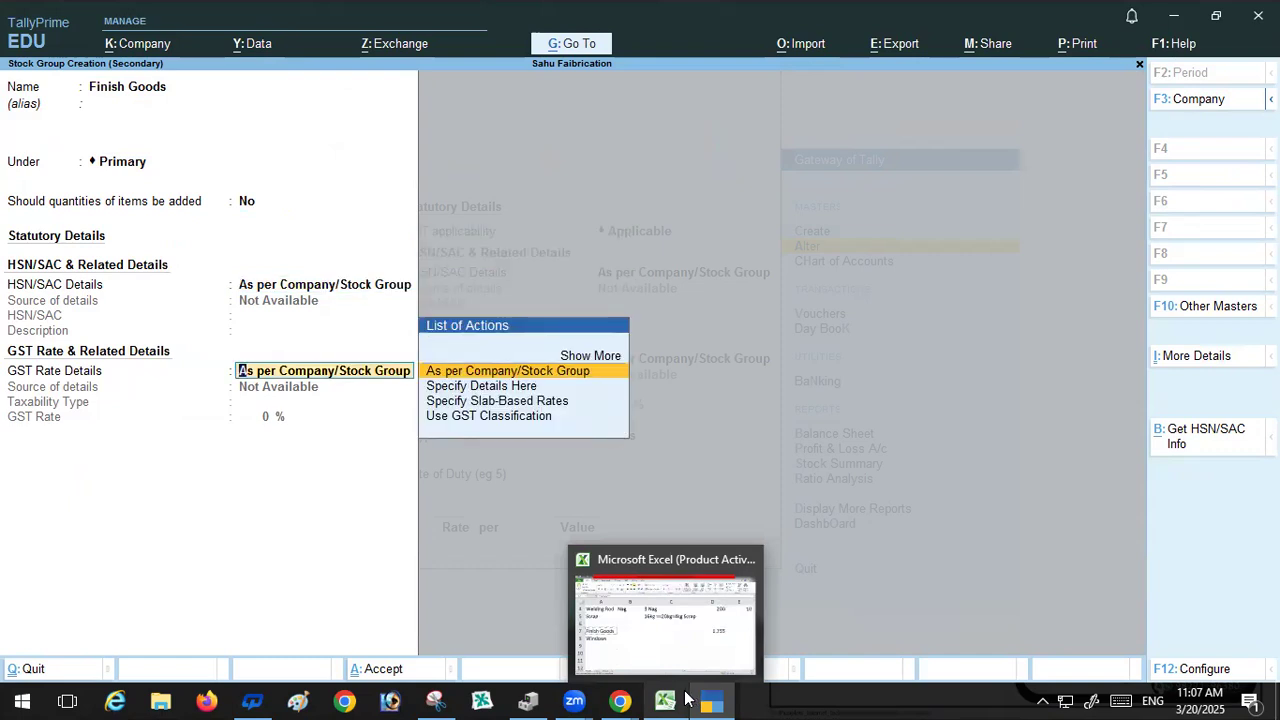
pyautogui.press('Return')
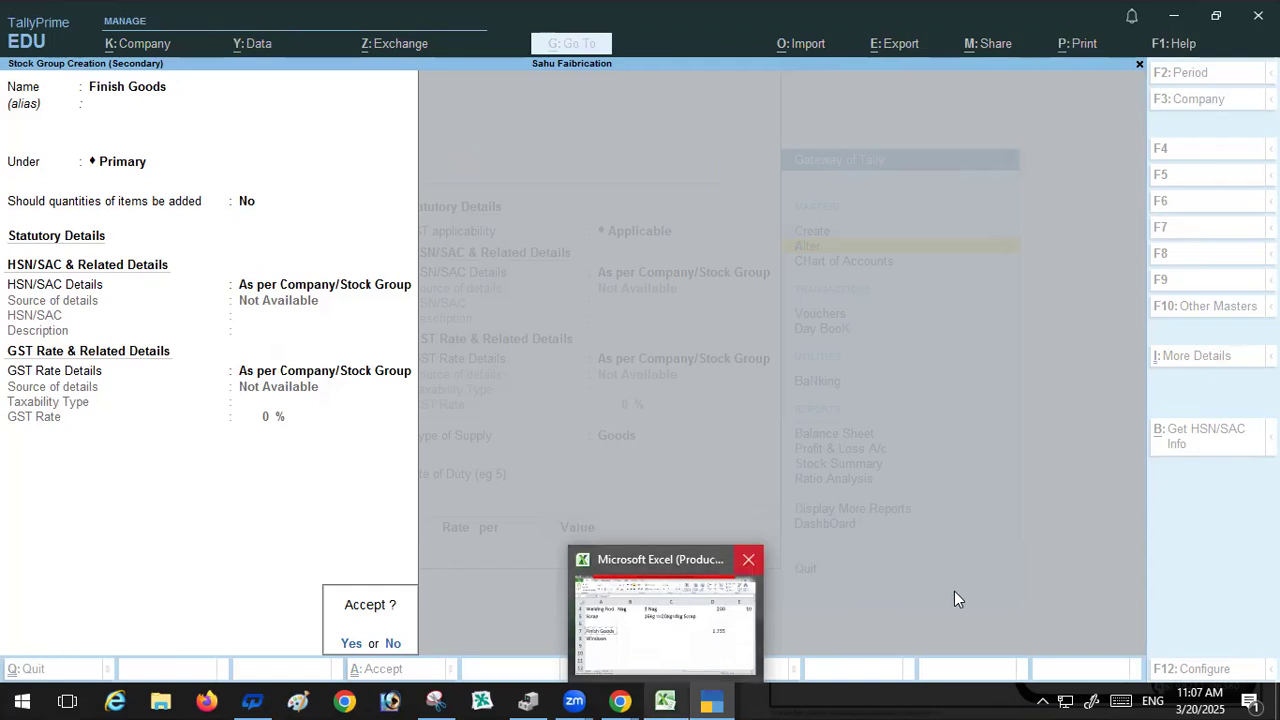
pyautogui.press('Return')
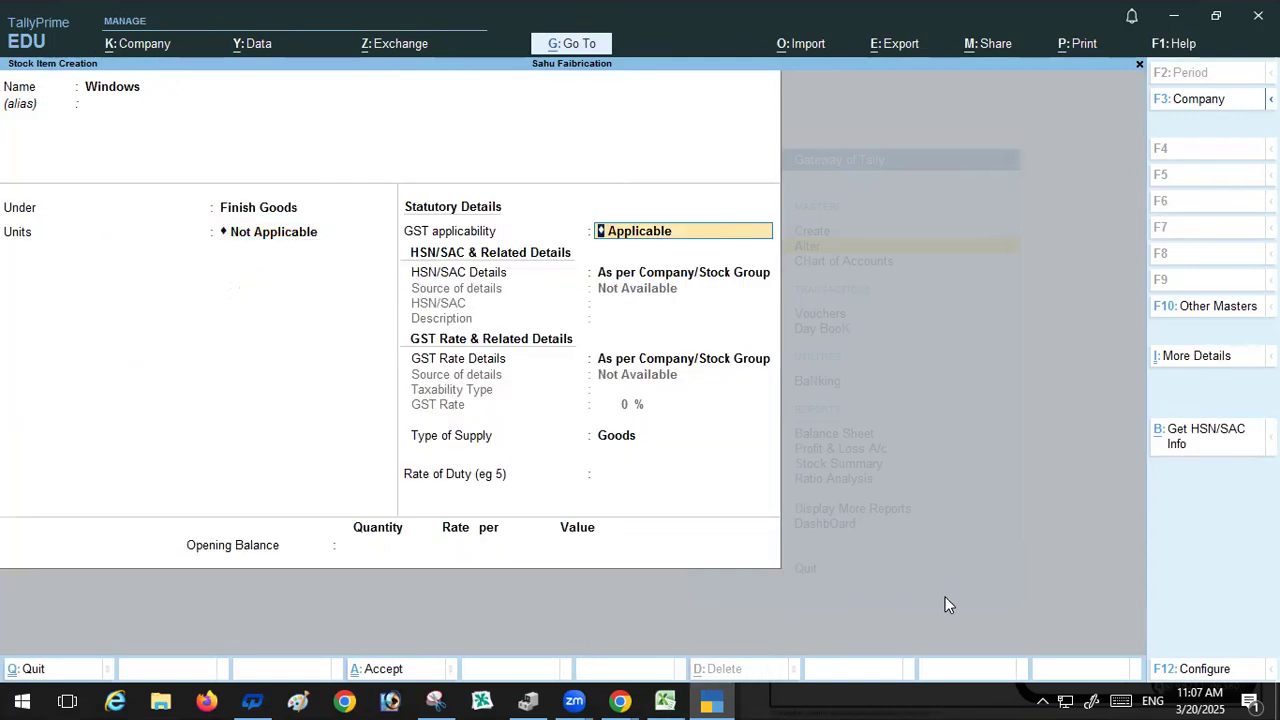
# Step: Set the Windows item's unit to Kg
pyautogui.click(277, 240)
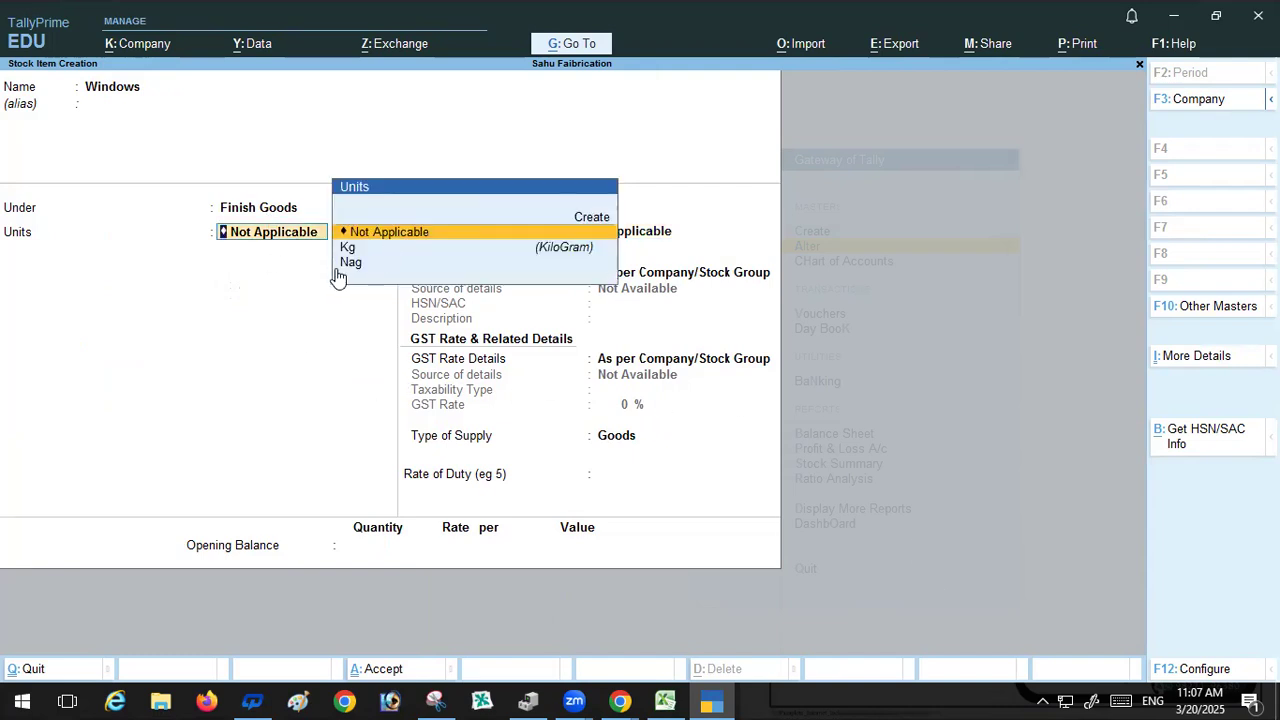
pyautogui.press('Down')
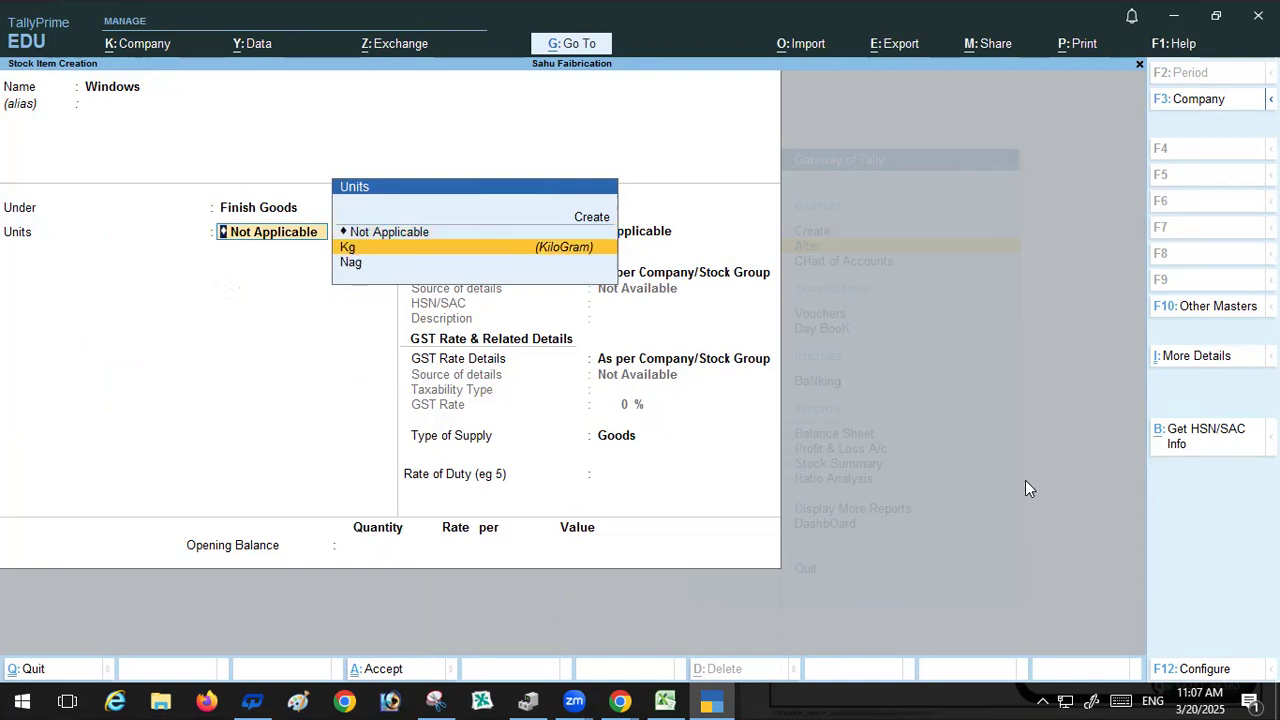
pyautogui.press('Return')
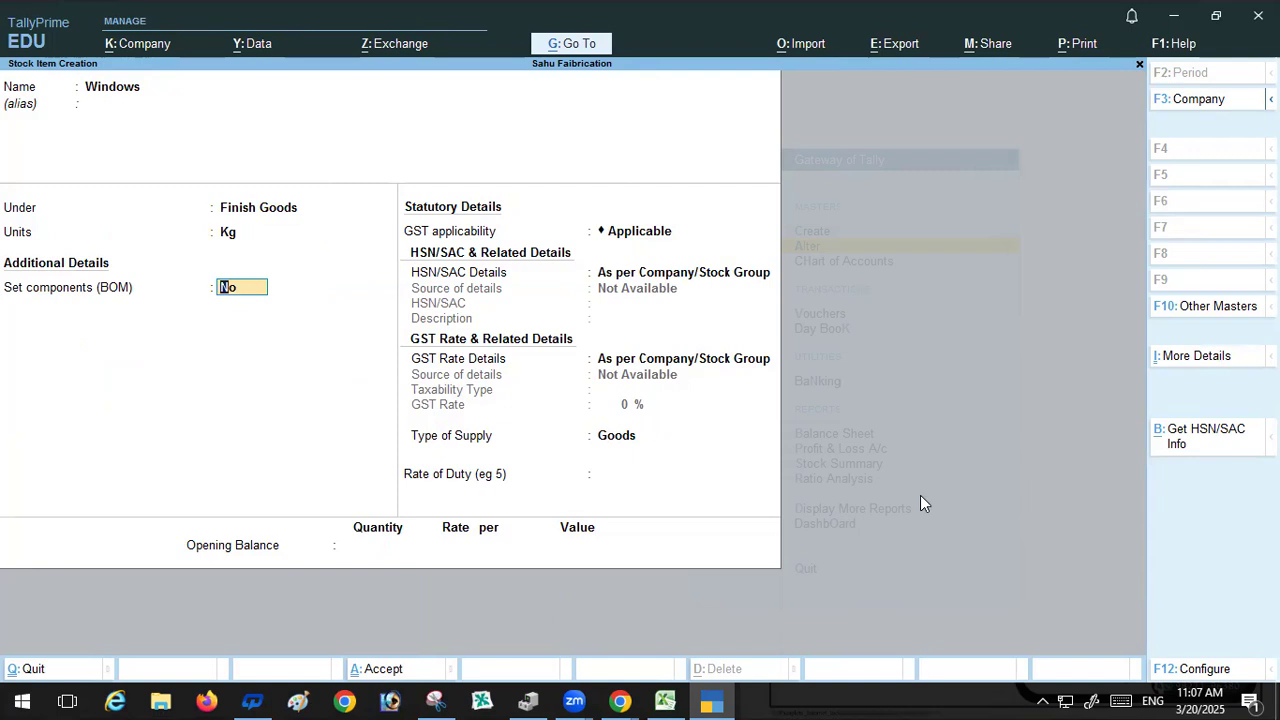
pyautogui.press('Return')
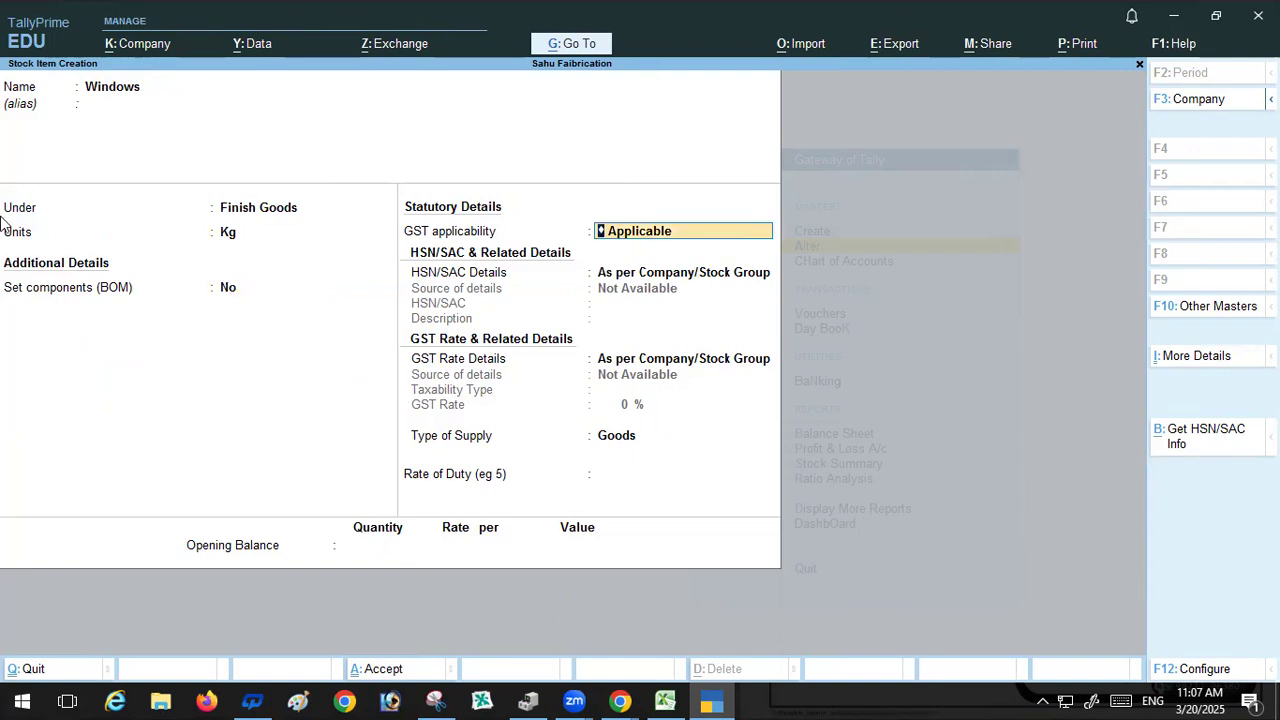
# Step: Turn on Set components (BOM) for Windows
pyautogui.click(225, 290)
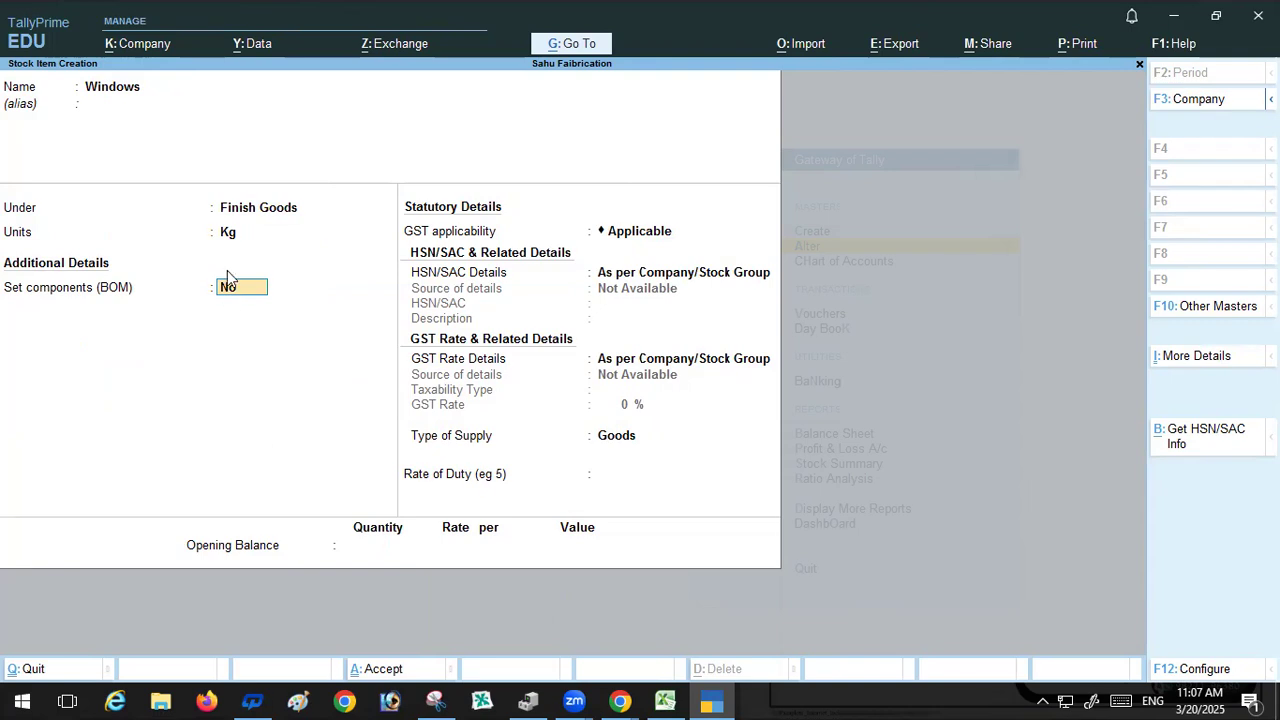
pyautogui.write('y')
pyautogui.press('Return')
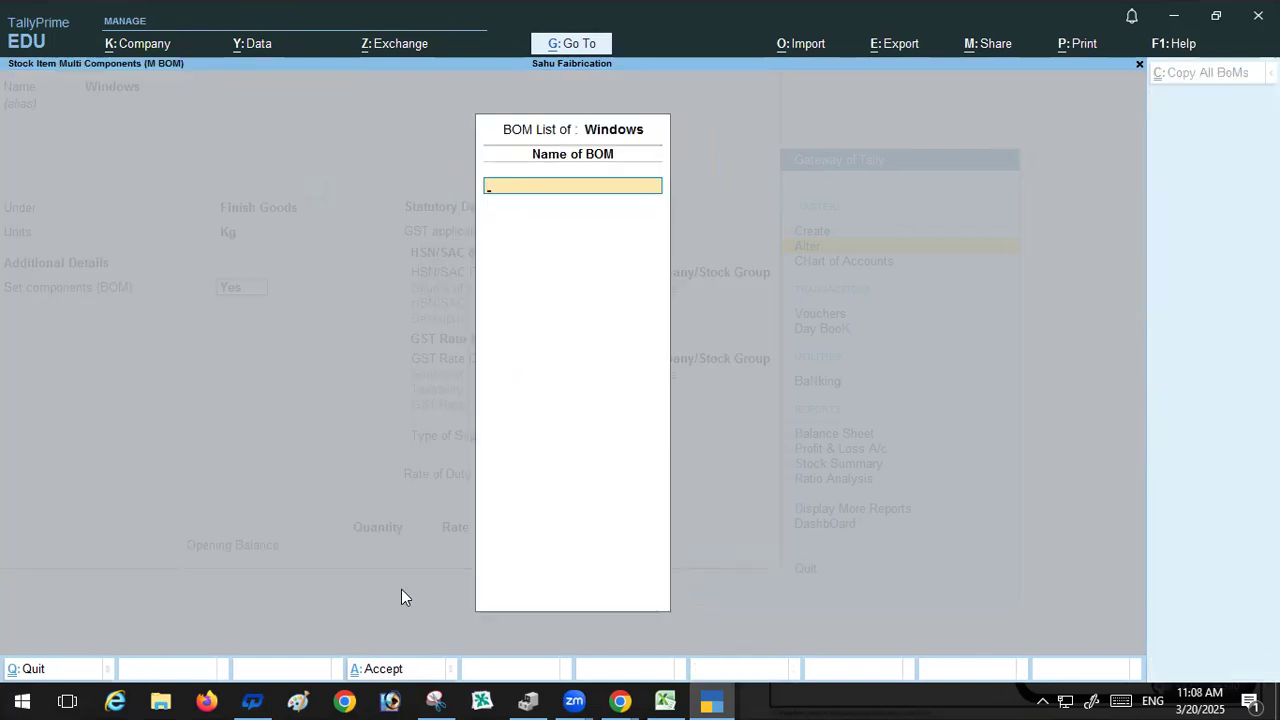
# Step: Name the BOM Windows, copied from cell A8, and set its unit of manufacture to 1 Kg
pyautogui.click(650, 699)
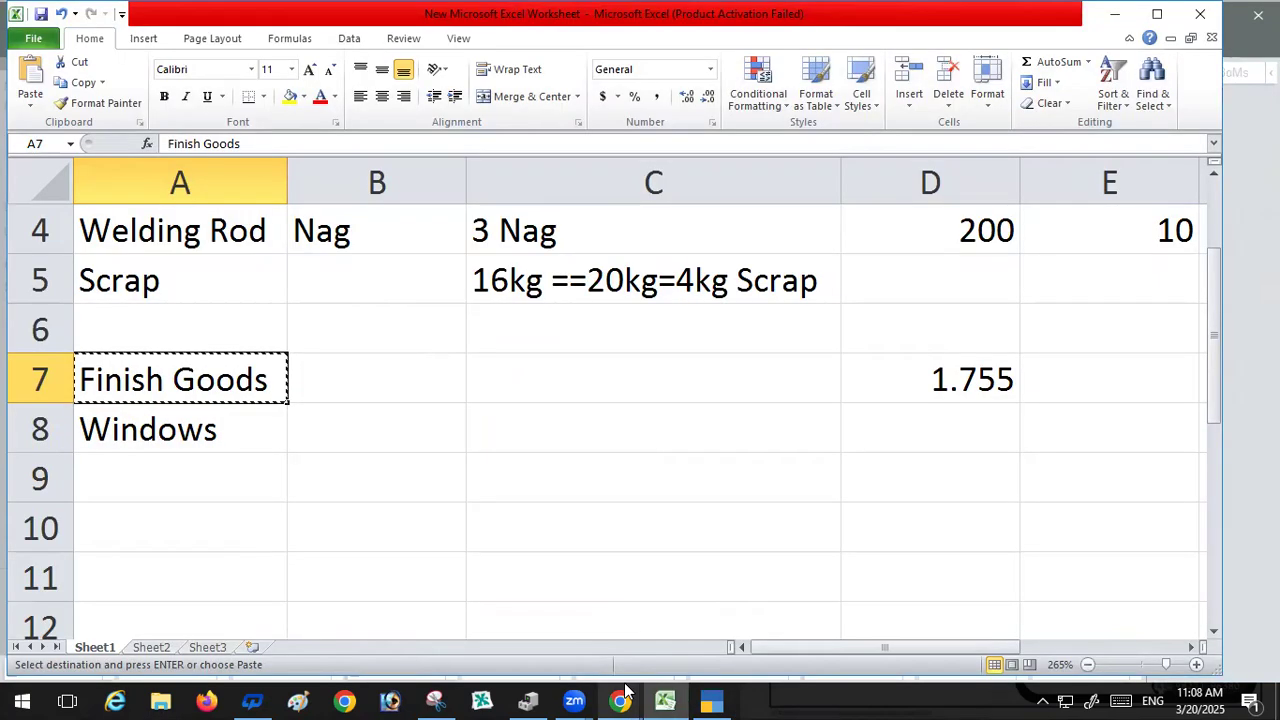
pyautogui.click(162, 429)
pyautogui.hotkey('ctrl', 'c')
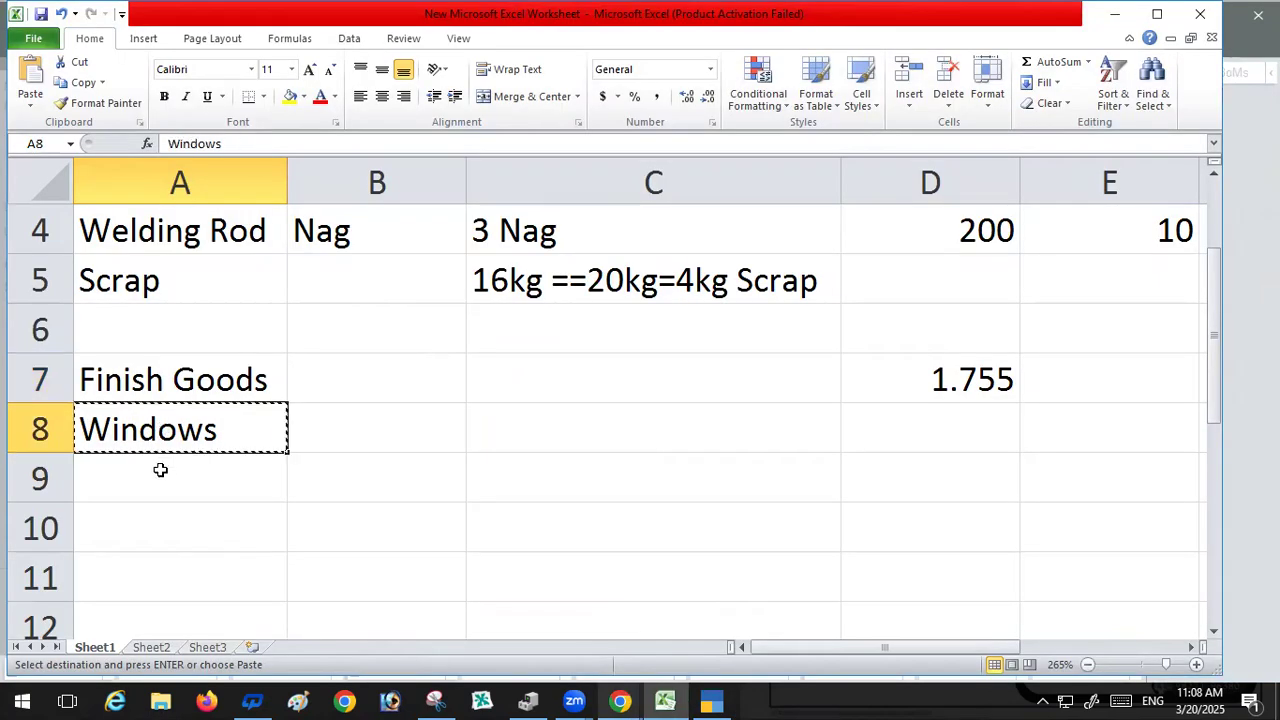
pyautogui.click(712, 700)
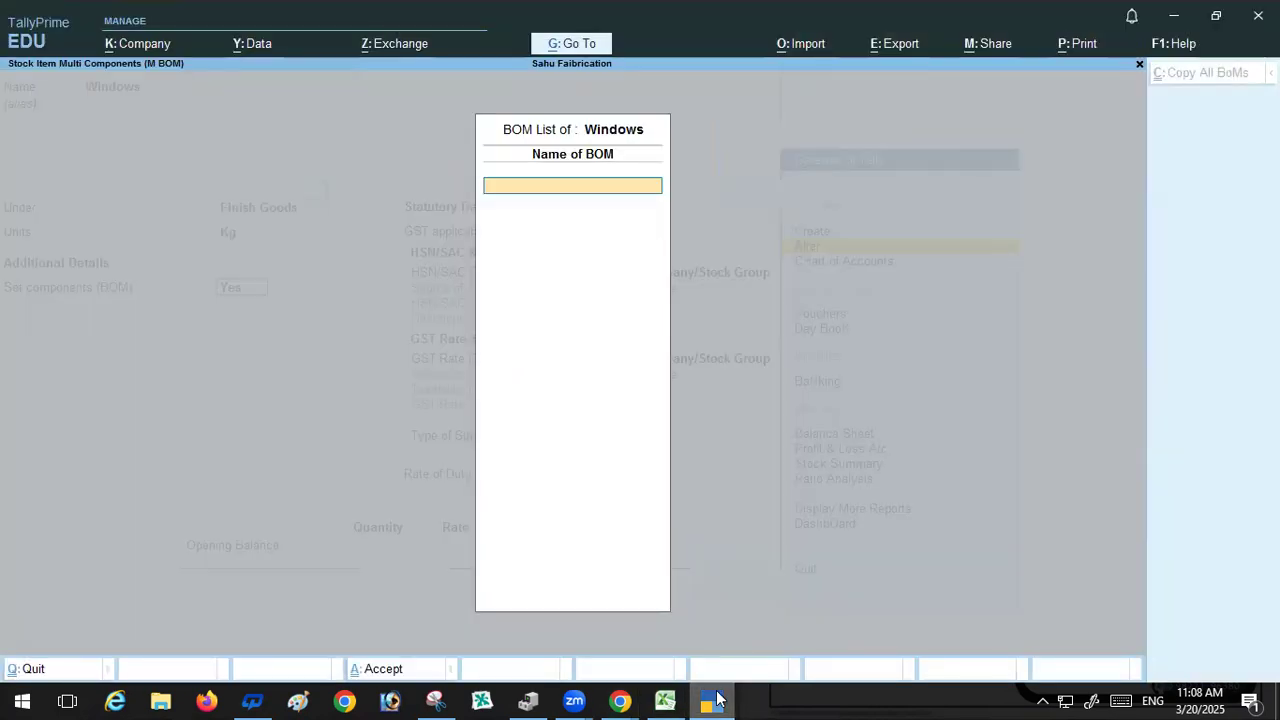
pyautogui.hotkey('ctrl', 'v')
pyautogui.press('Return')
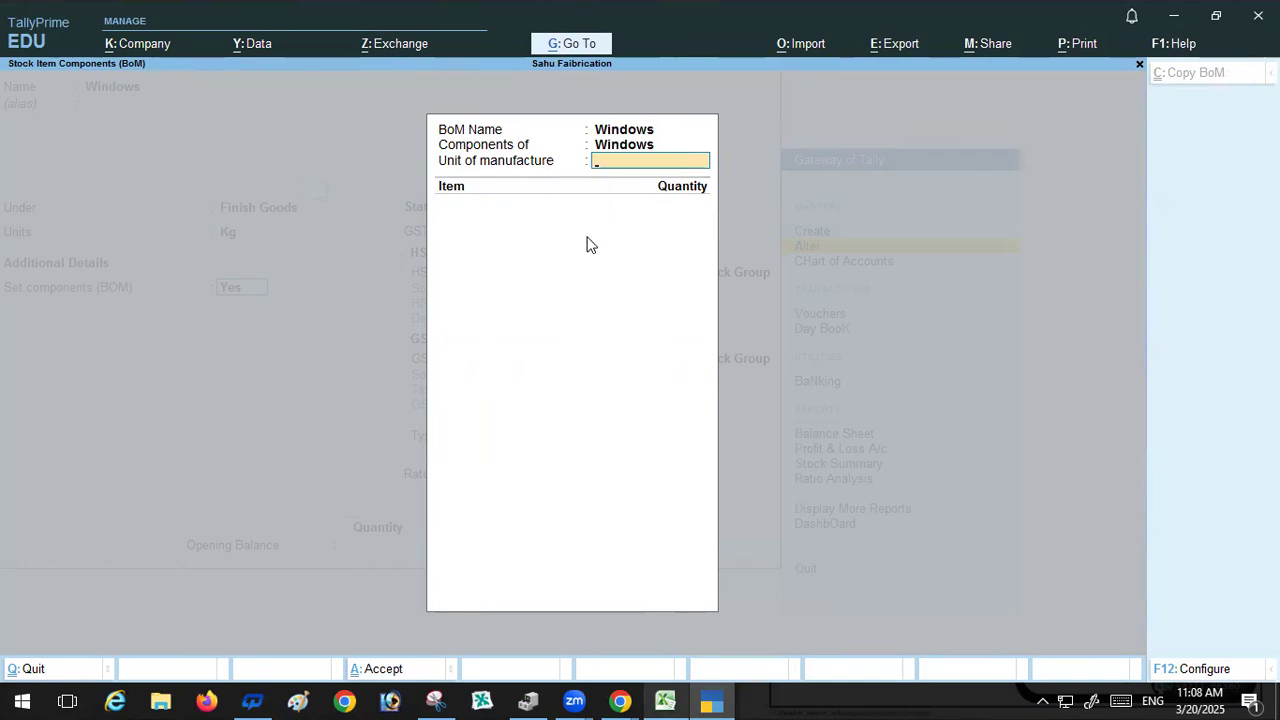
pyautogui.write('1')
pyautogui.press('Return')
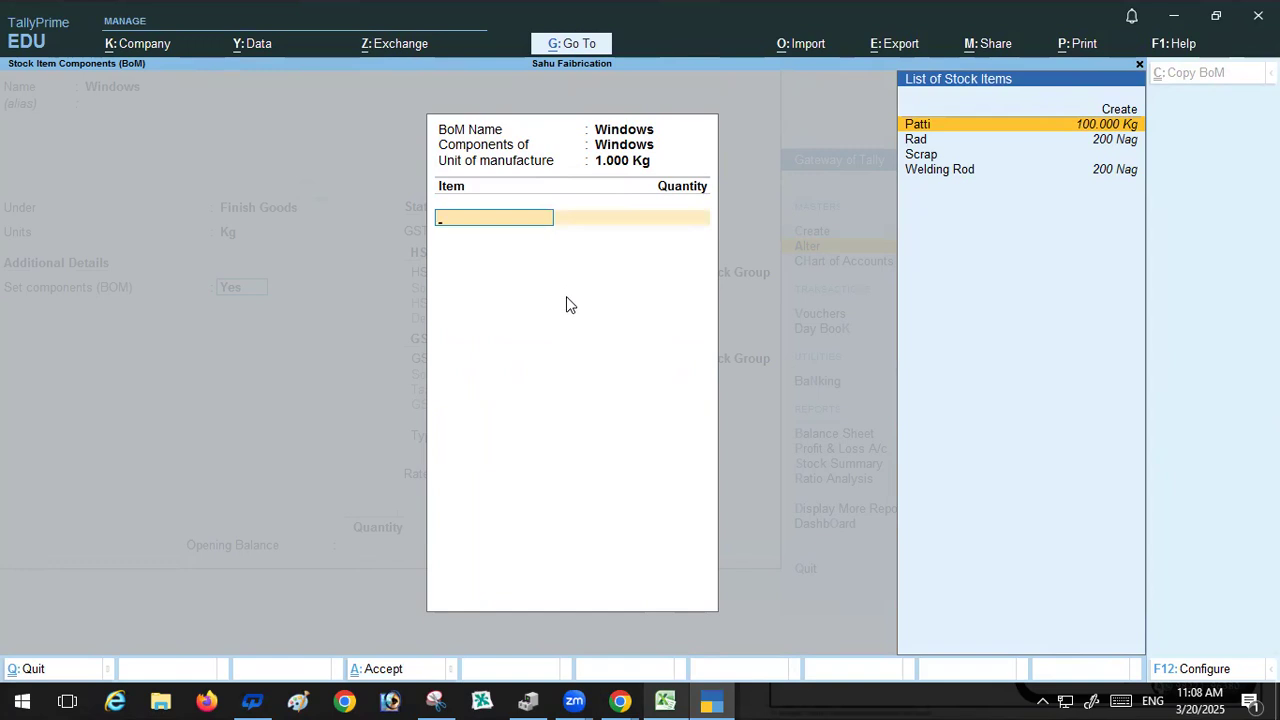
# Step: Leave the BOM and change the Windows item's unit to Nag
pyautogui.press('Escape')
pyautogui.press('Escape')
pyautogui.press('Escape')
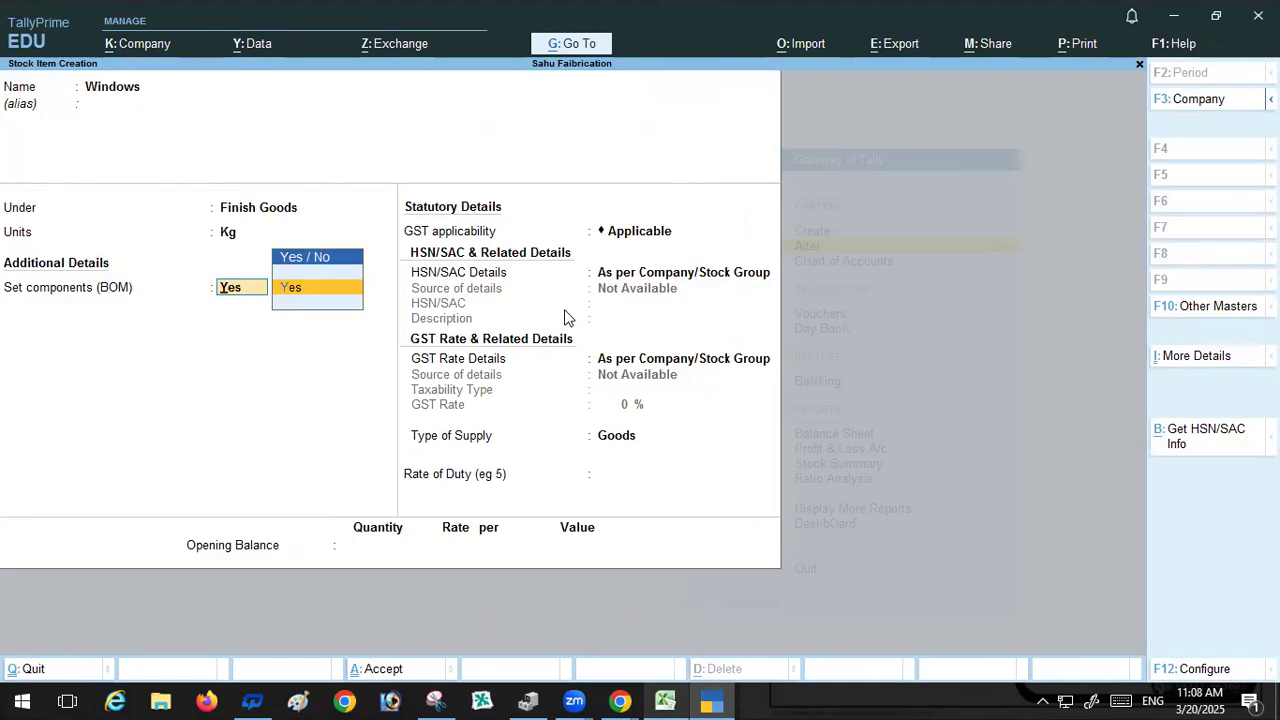
pyautogui.press('BackSpace')
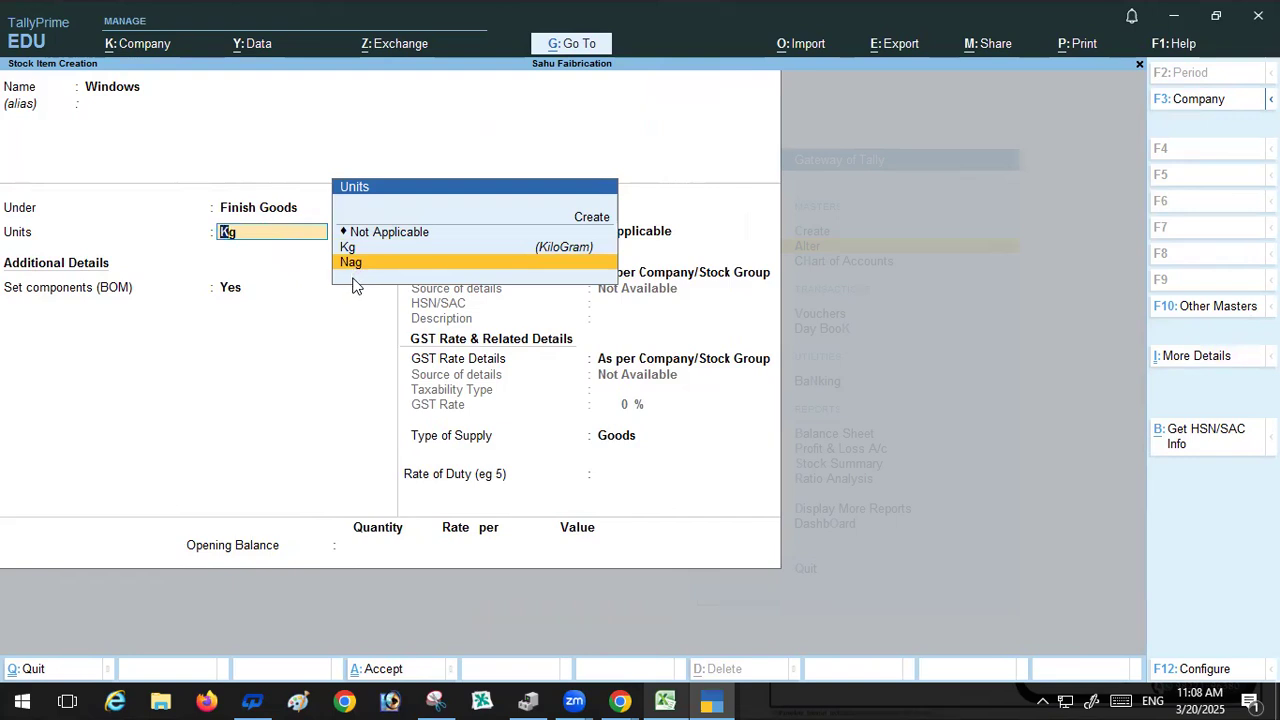
pyautogui.press('Return')
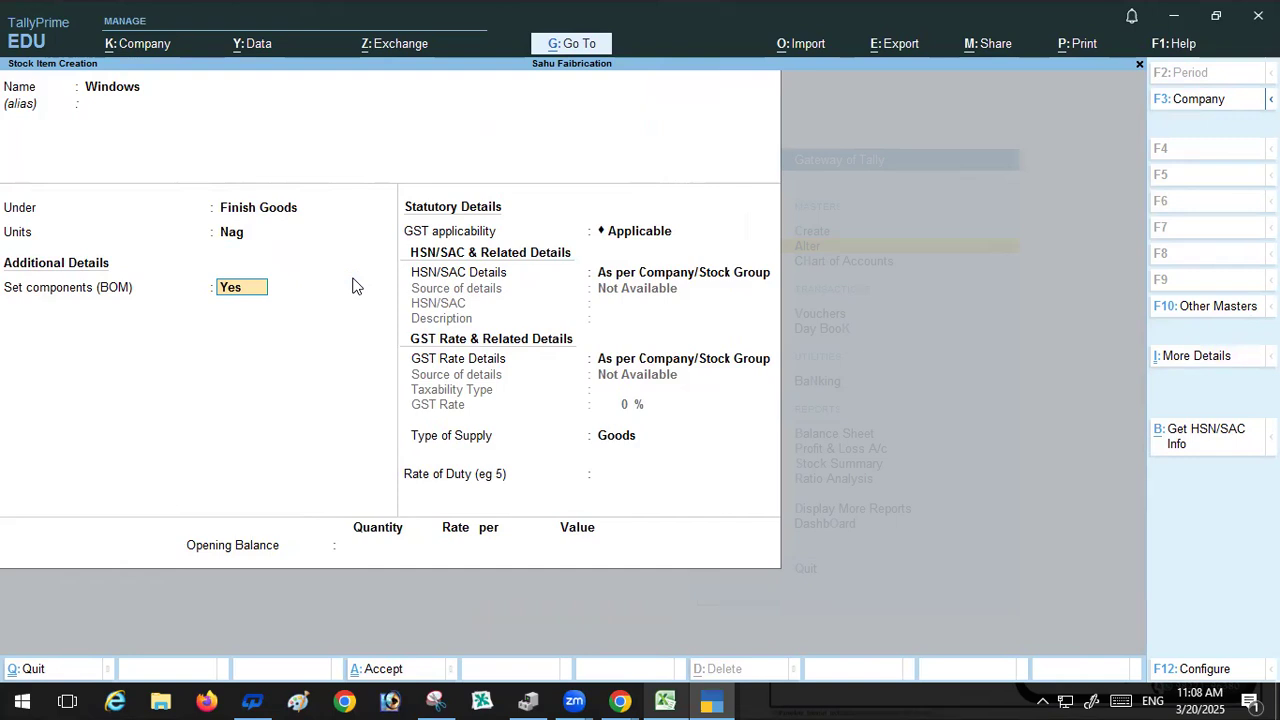
# Step: Reopen the Windows BOM and set its unit of manufacture to 1 Nag
pyautogui.press('Return')
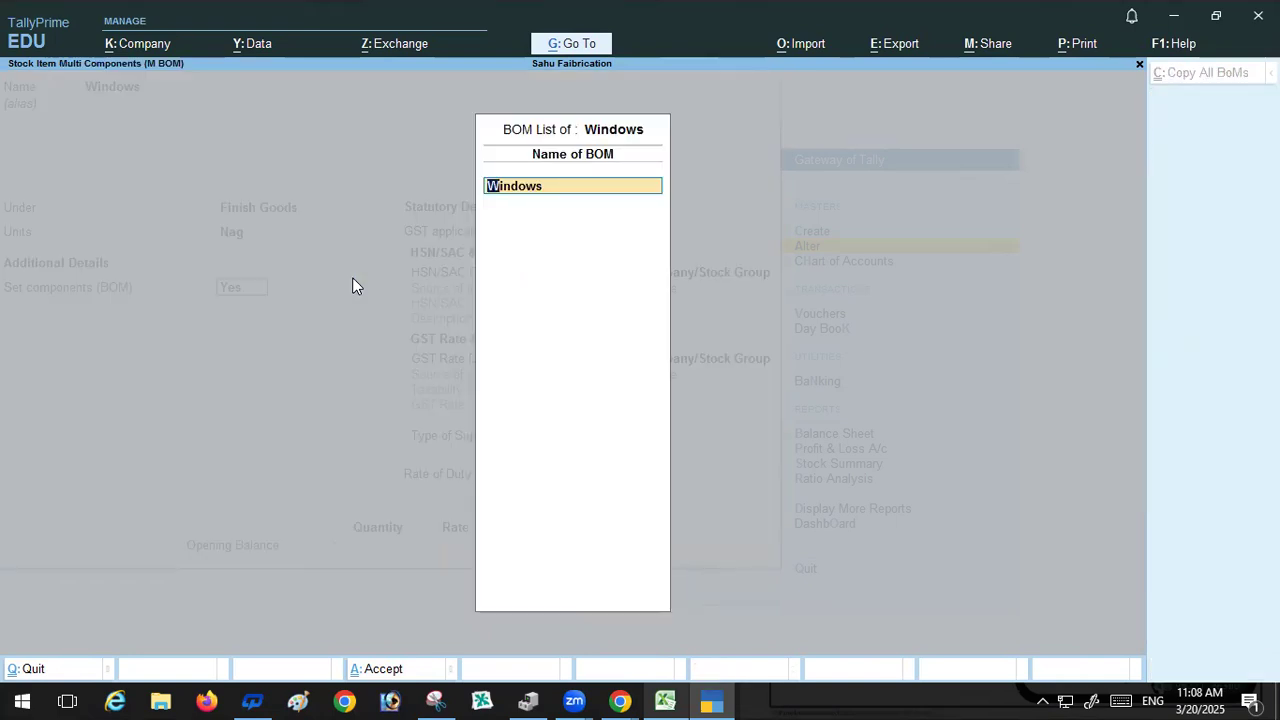
pyautogui.press('Return')
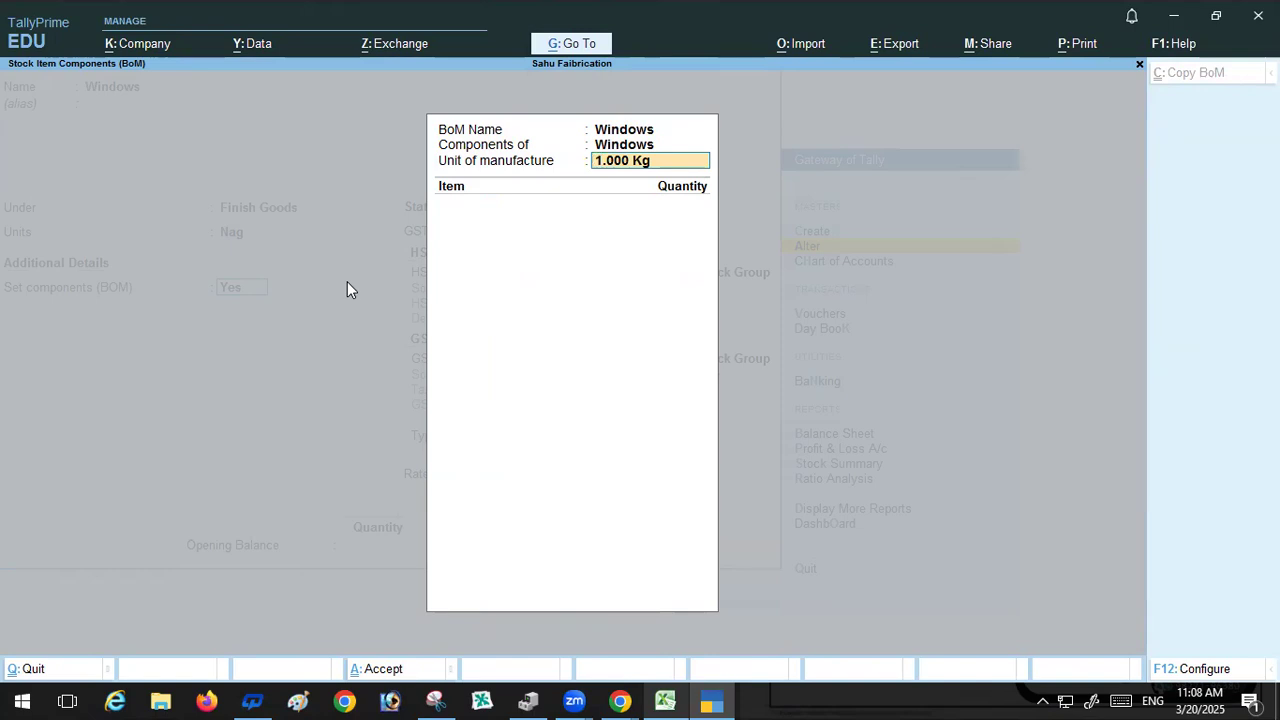
pyautogui.write('1 Nag')
pyautogui.press('Return')
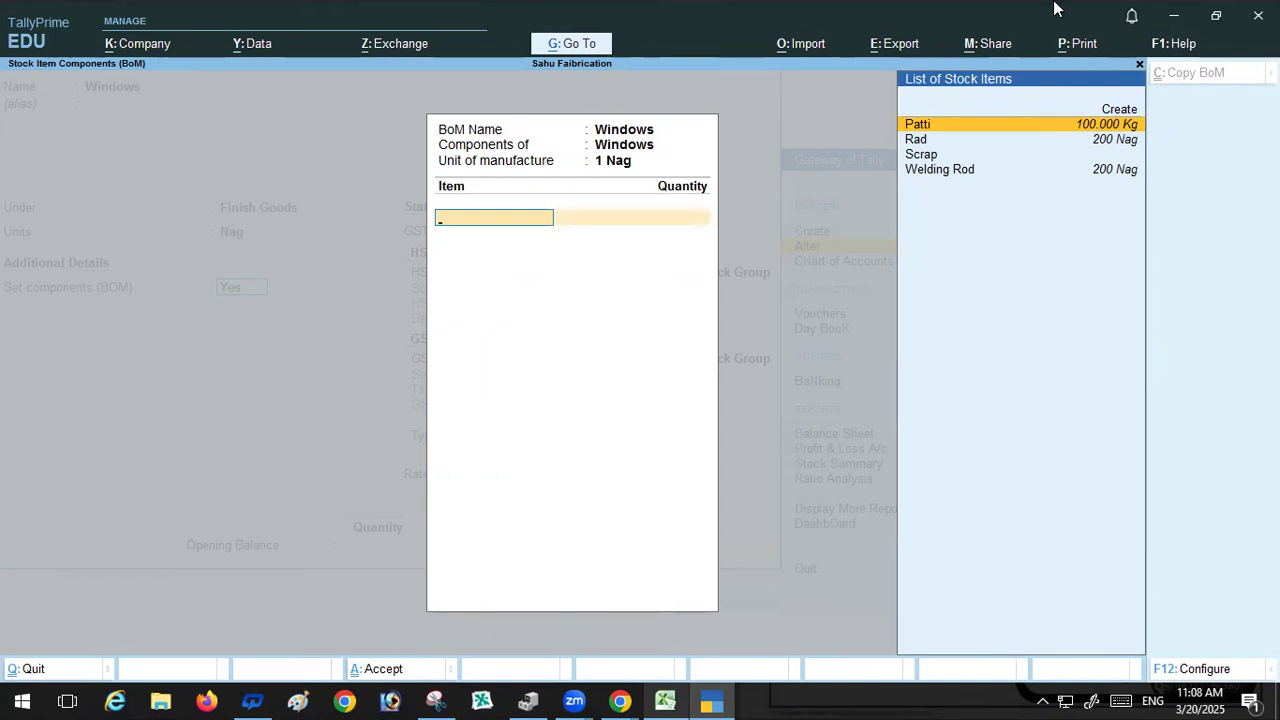
# Step: Add Patti as a BOM component with a quantity of 3.75, checking the spreadsheet for the amount
pyautogui.press('Return')
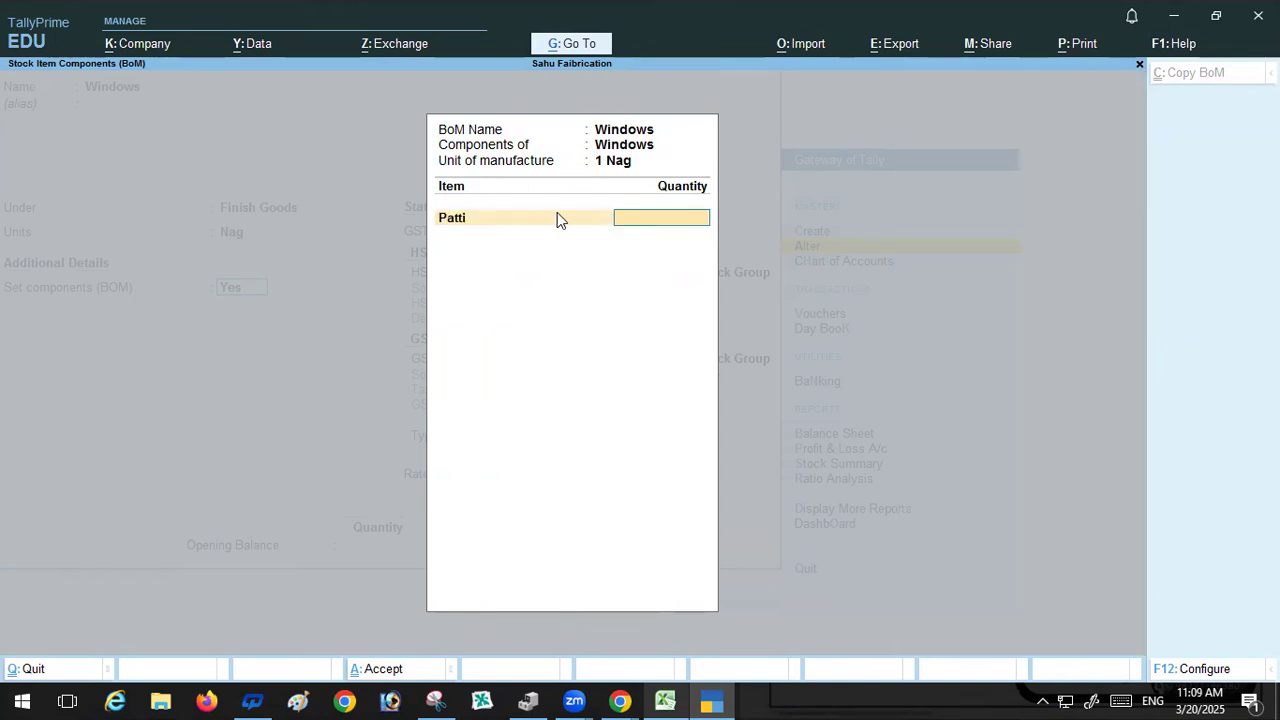
pyautogui.click(665, 700)
pyautogui.scroll(1, 168, 328)
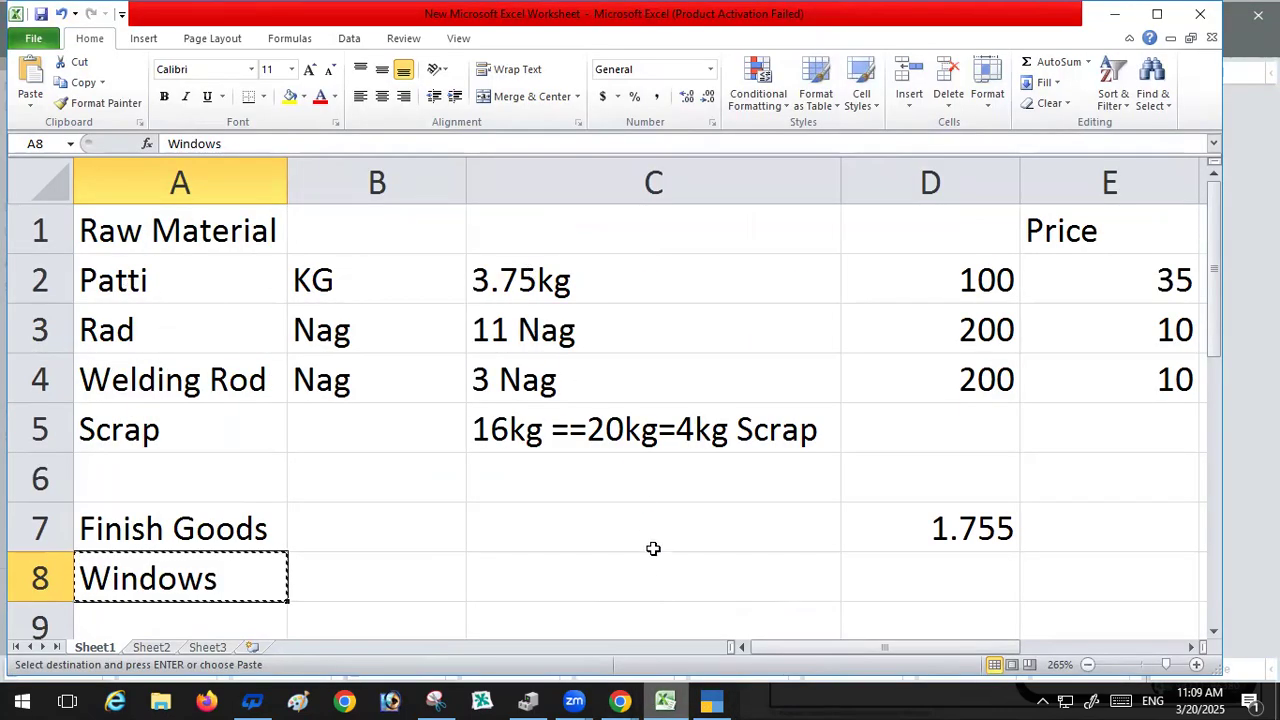
pyautogui.click(705, 700)
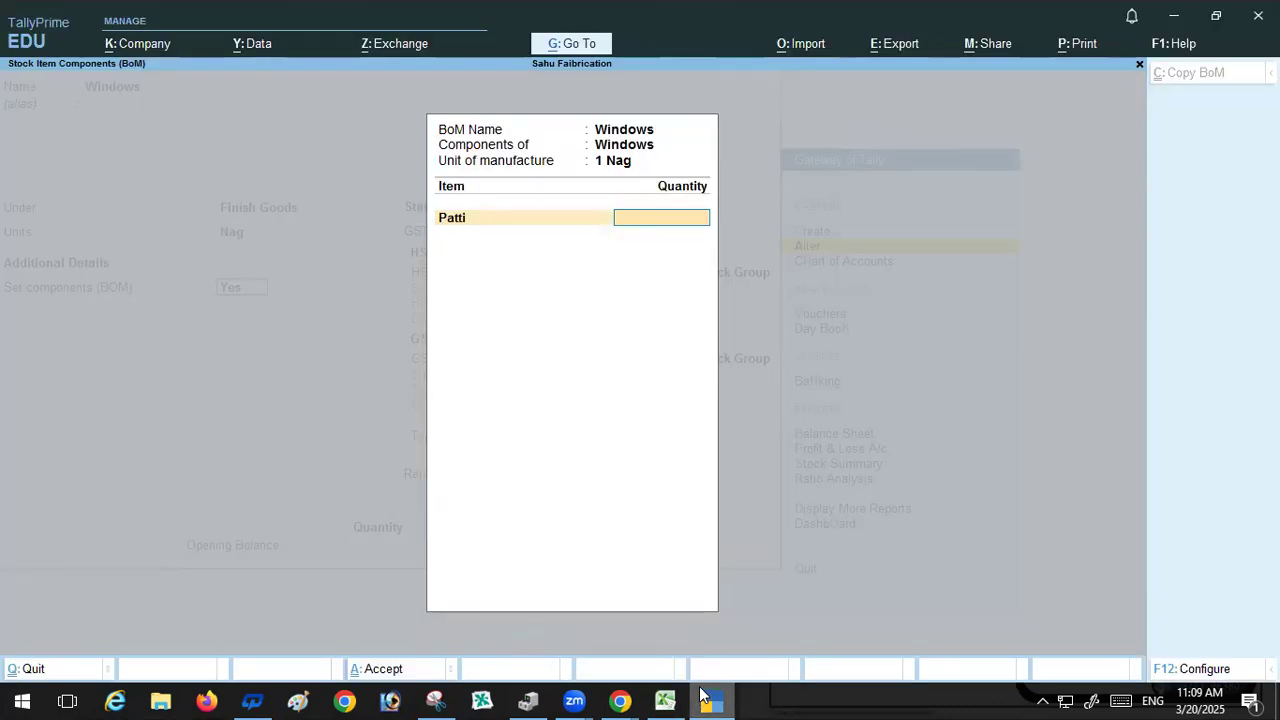
pyautogui.write('3.75')
pyautogui.press('Return')
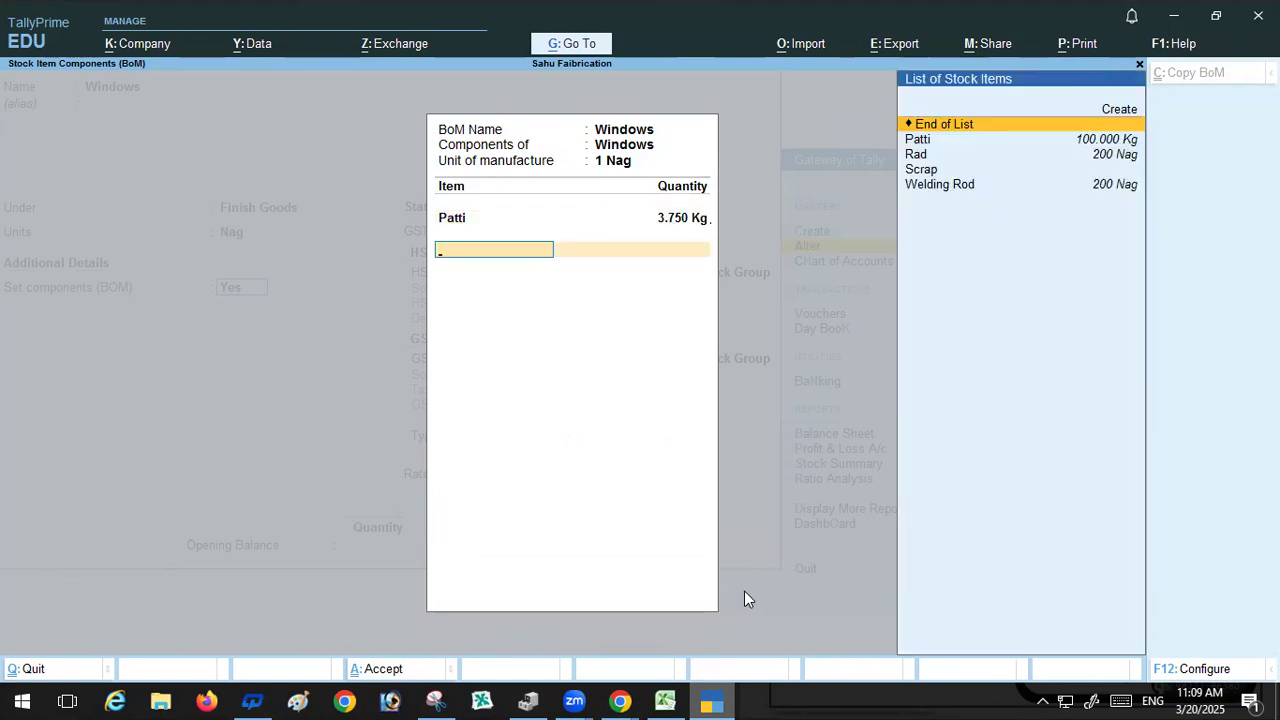
# Step: Add Rad as a BOM component with a quantity of 11 Nag, checking the spreadsheet for the amount
pyautogui.click(913, 158)
pyautogui.click(665, 700)
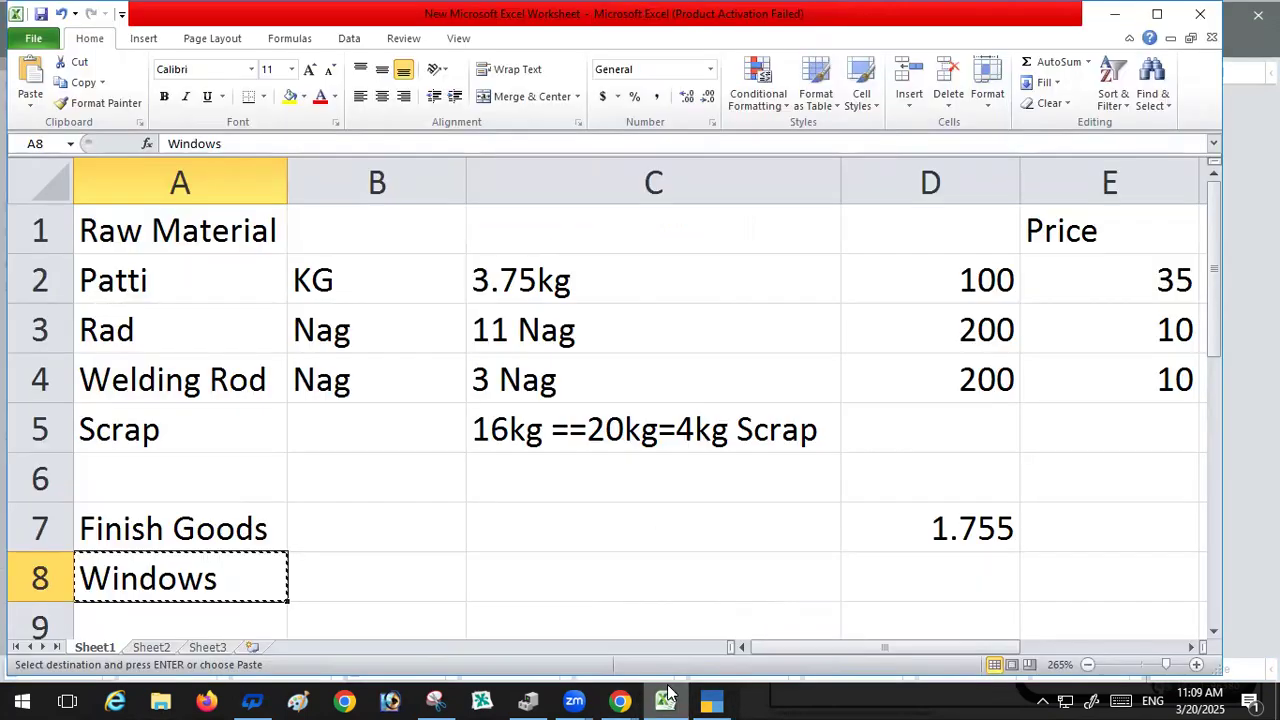
pyautogui.click(712, 700)
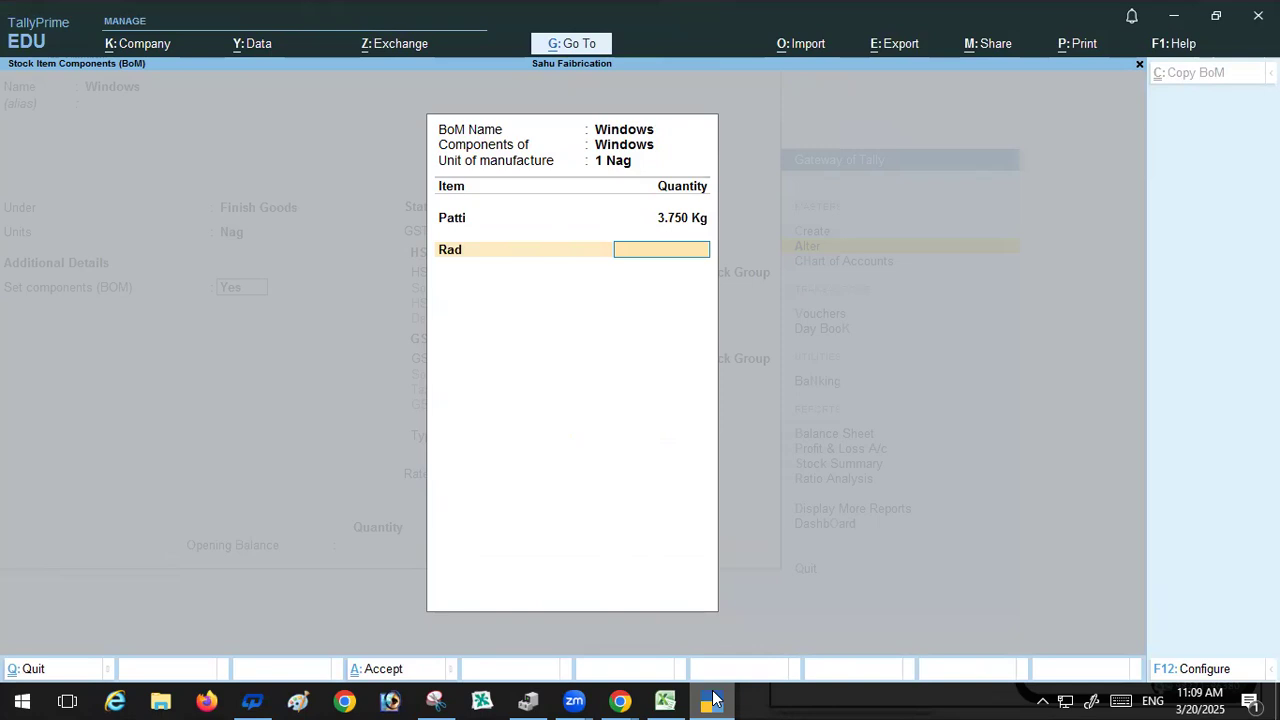
pyautogui.write('11')
pyautogui.press('Return')
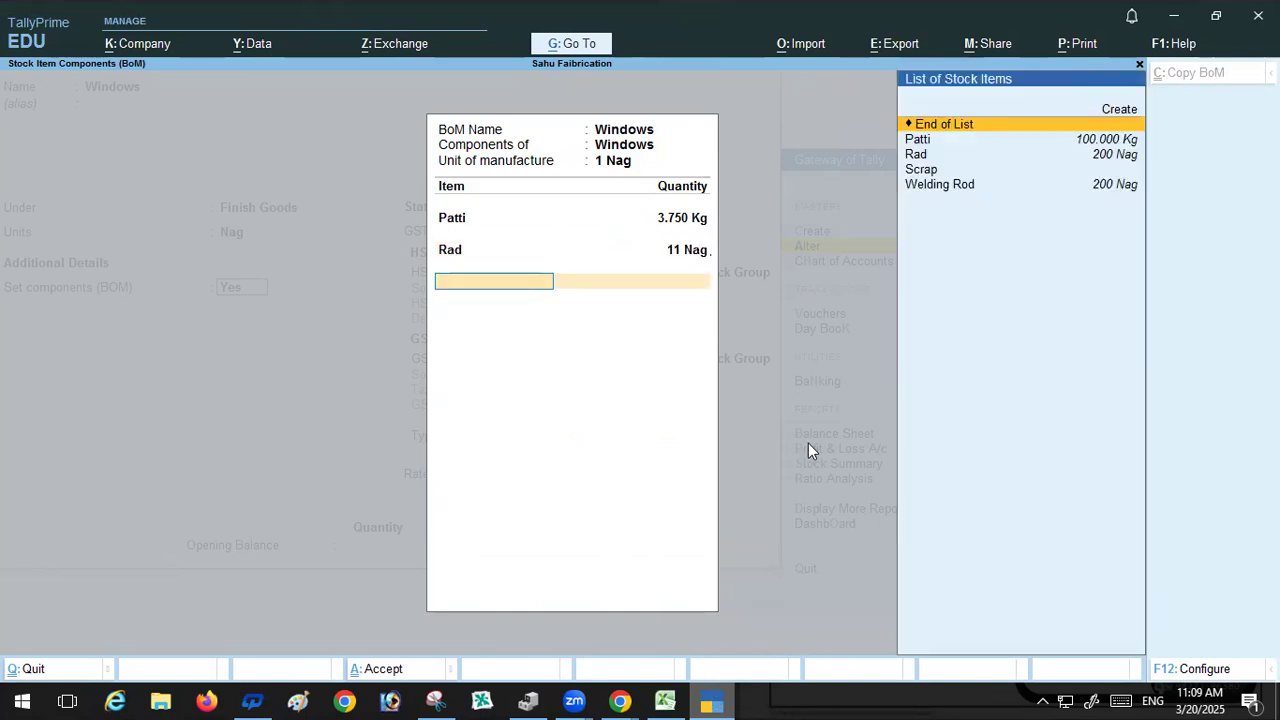
# Step: Add Welding Rod as a BOM component with a quantity of 3 Nag, checking the spreadsheet for the amount
pyautogui.click(920, 172)
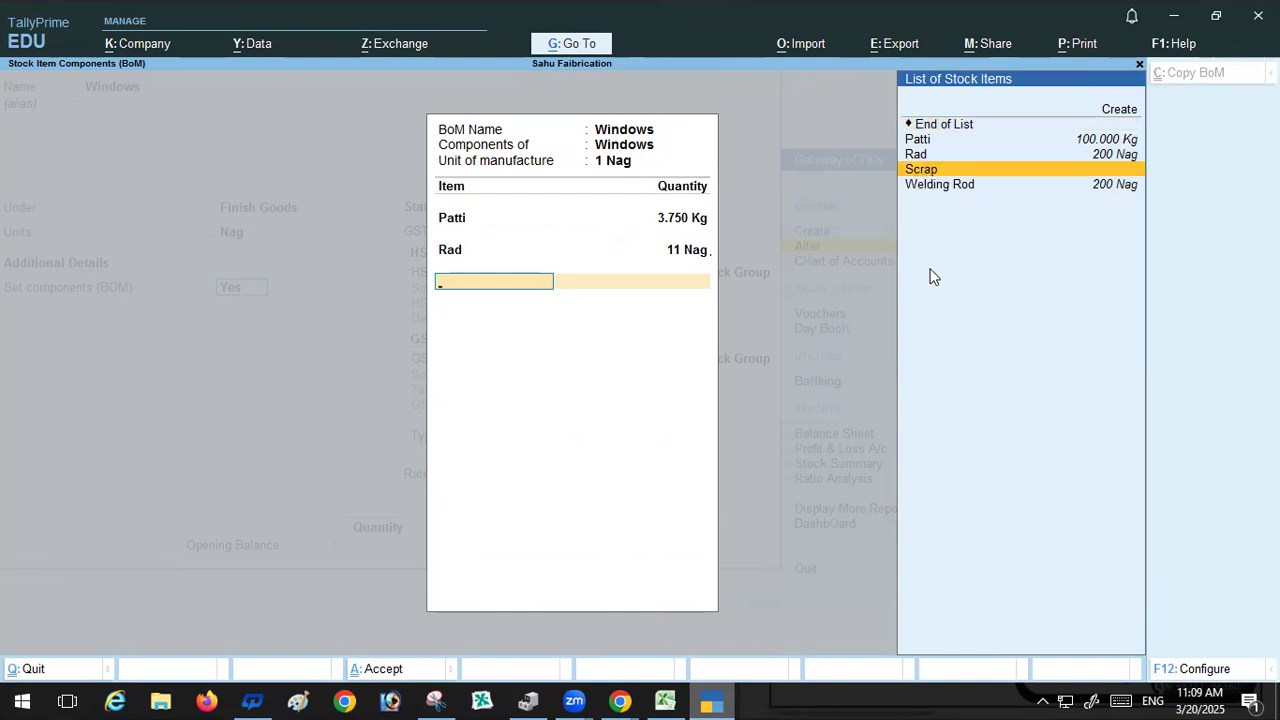
pyautogui.click(947, 188)
pyautogui.press('Return')
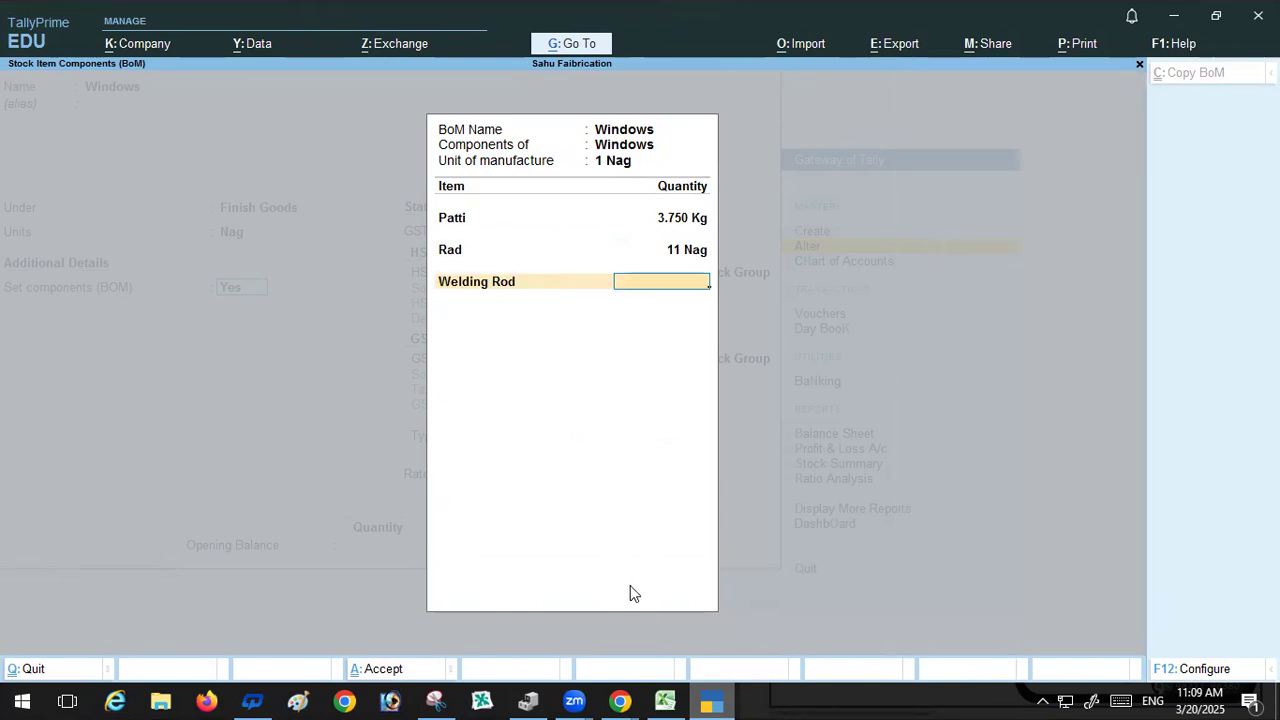
pyautogui.click(665, 700)
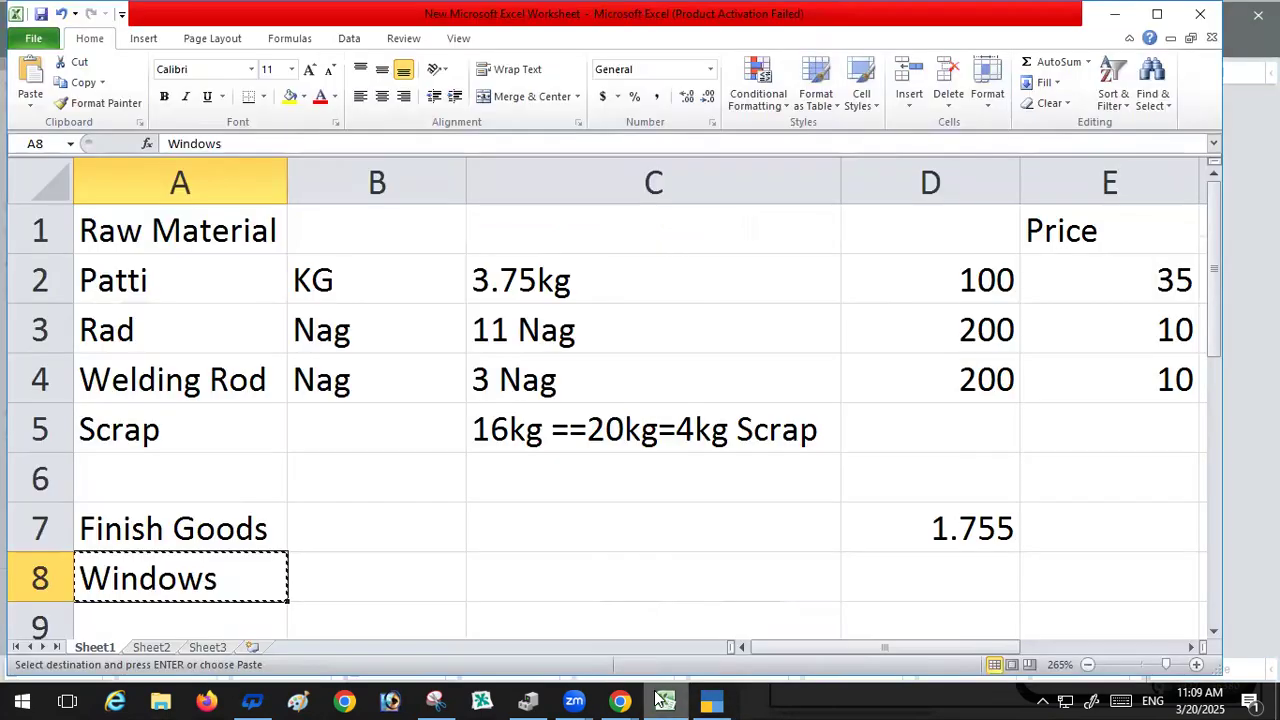
pyautogui.click(712, 700)
pyautogui.write('3')
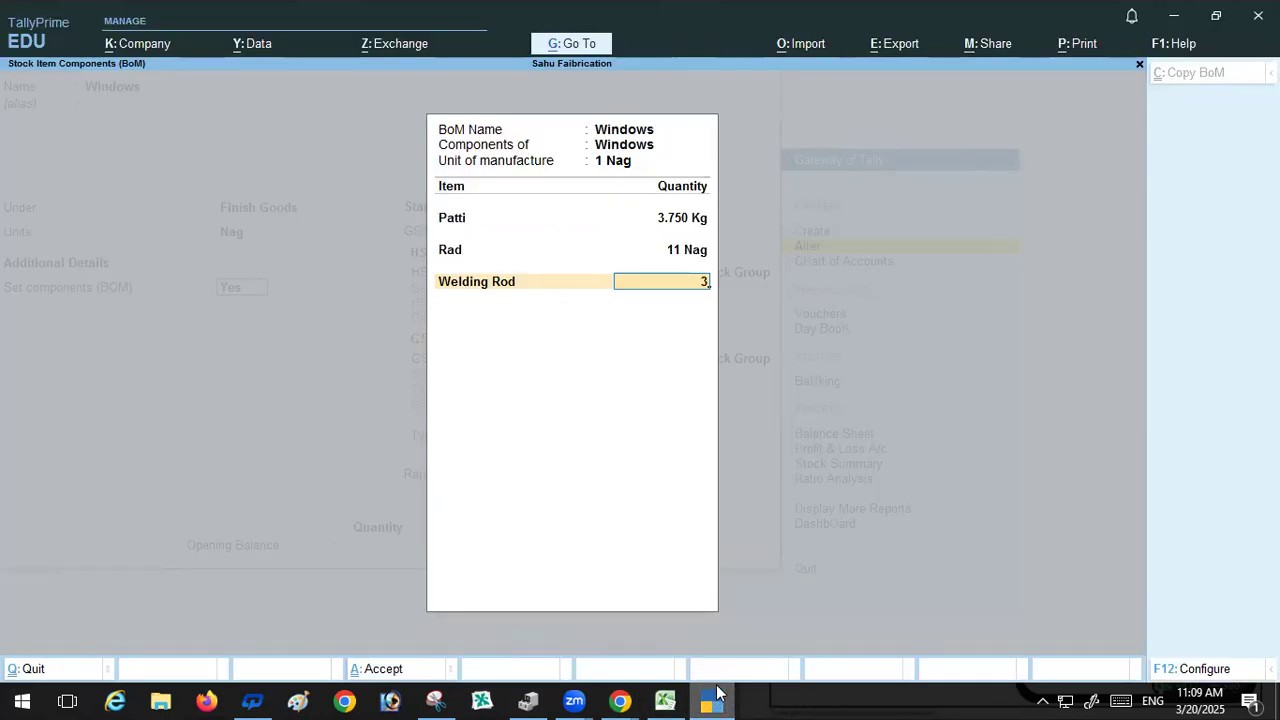
pyautogui.press('Return')
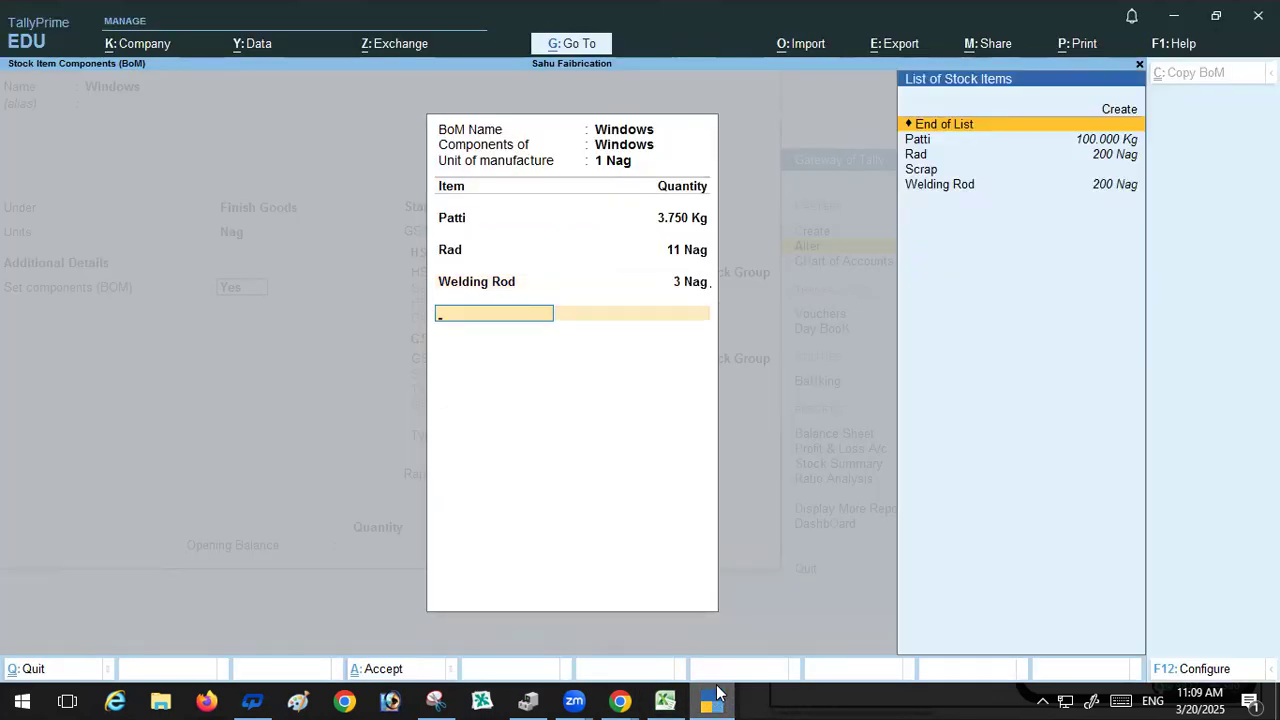
# Step: Add Scrap as a BOM component with a quantity of 4 Kg
pyautogui.click(912, 172)
pyautogui.click(912, 172)
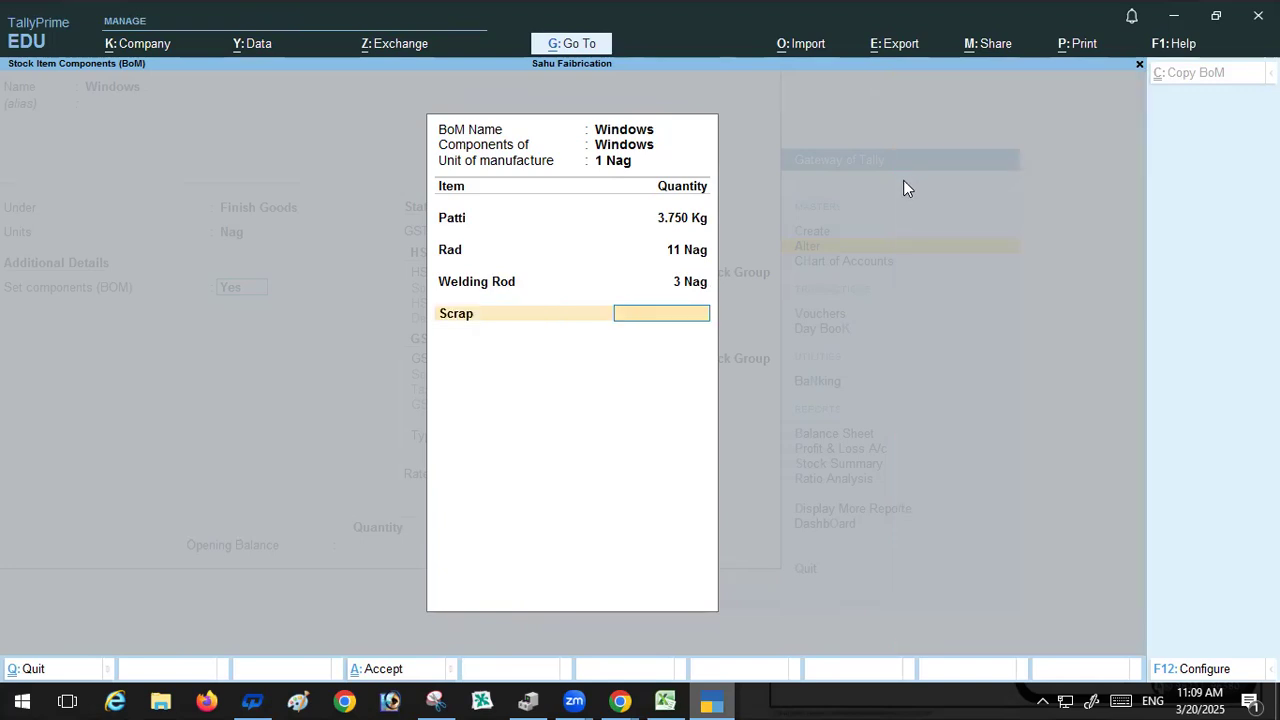
pyautogui.write('4')
pyautogui.press('Return')
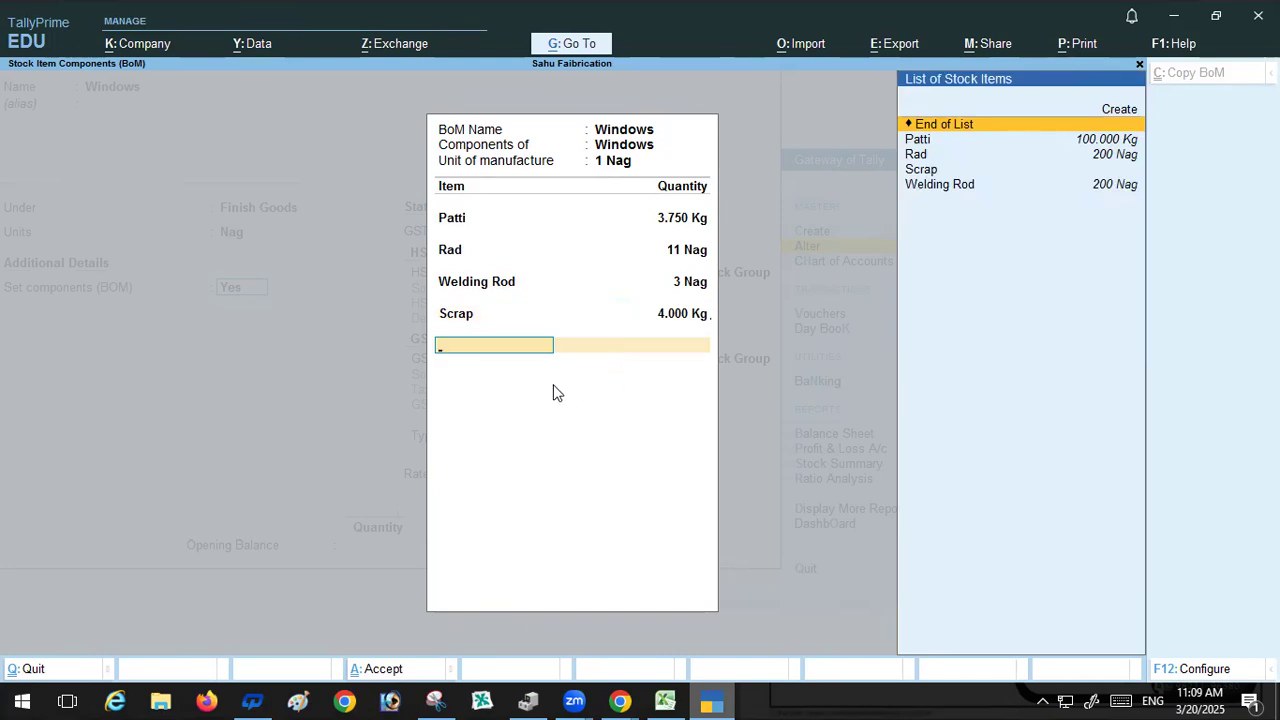
# Step: Close the BOM and accept the default GST, duty and opening balance fields to save the Windows item
pyautogui.press('Return')
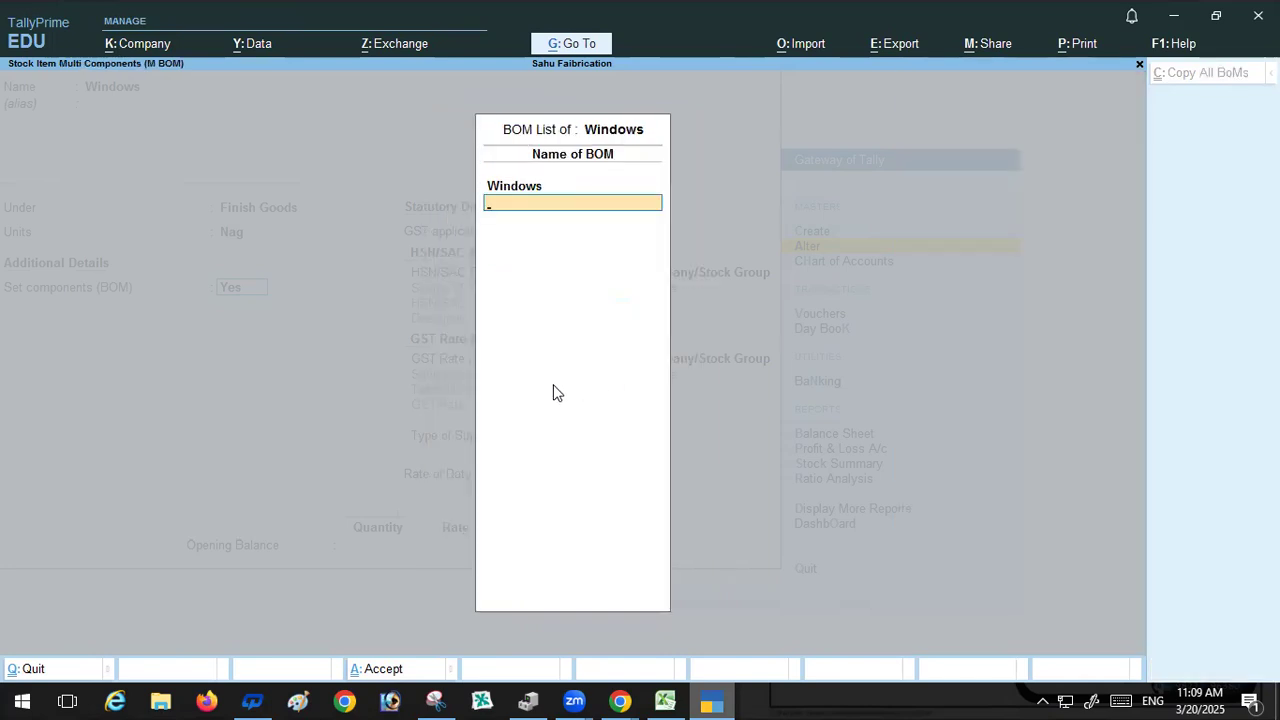
pyautogui.press('Return')
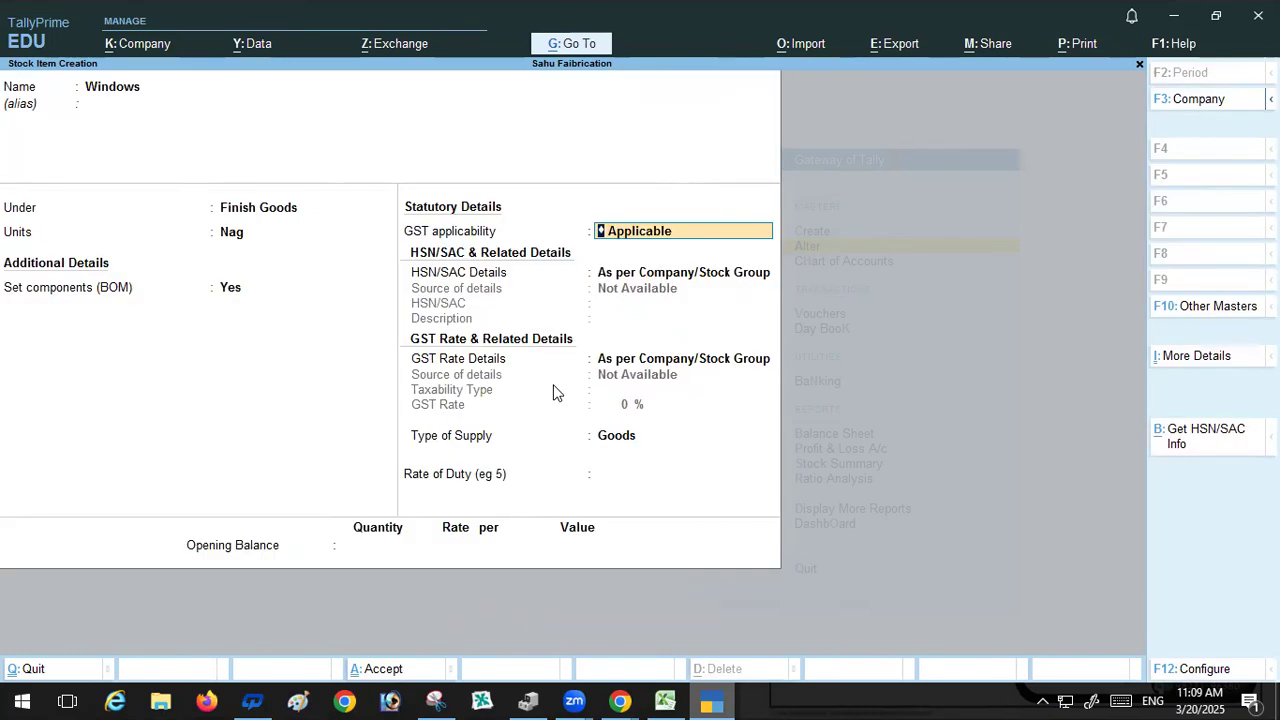
pyautogui.press('Return')
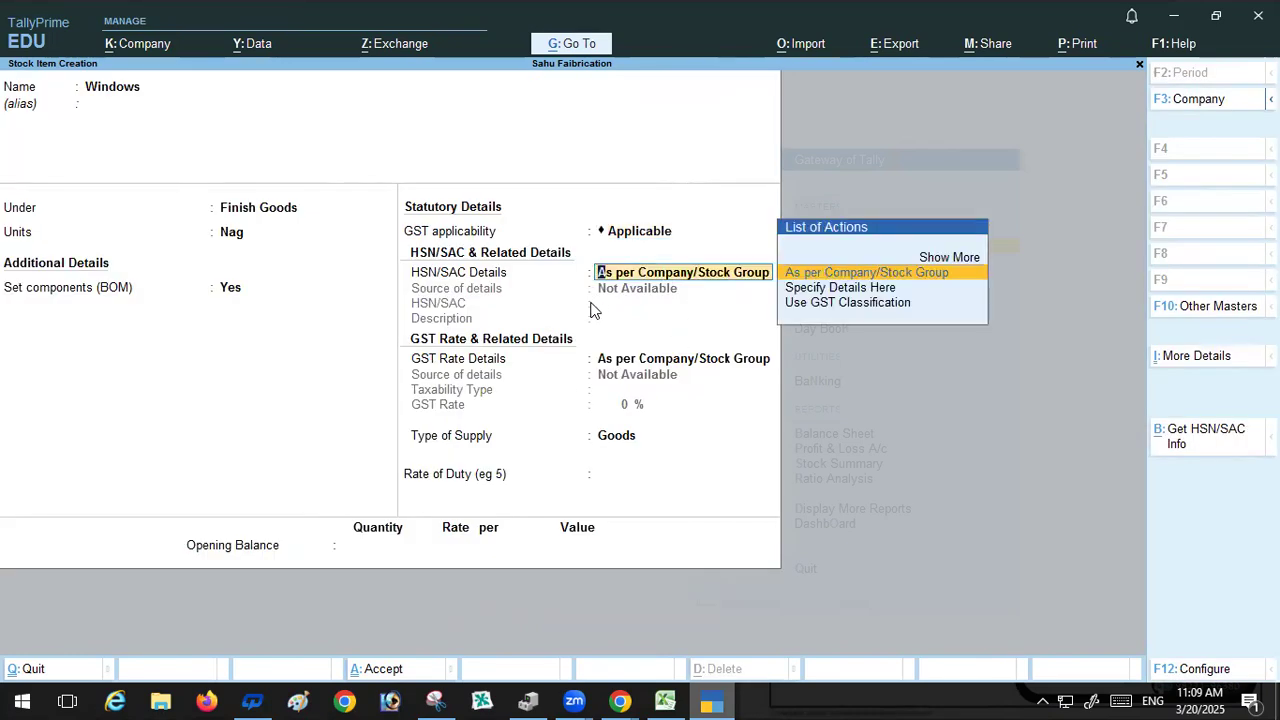
pyautogui.press('Return')
pyautogui.press('Return')
pyautogui.press('Return')
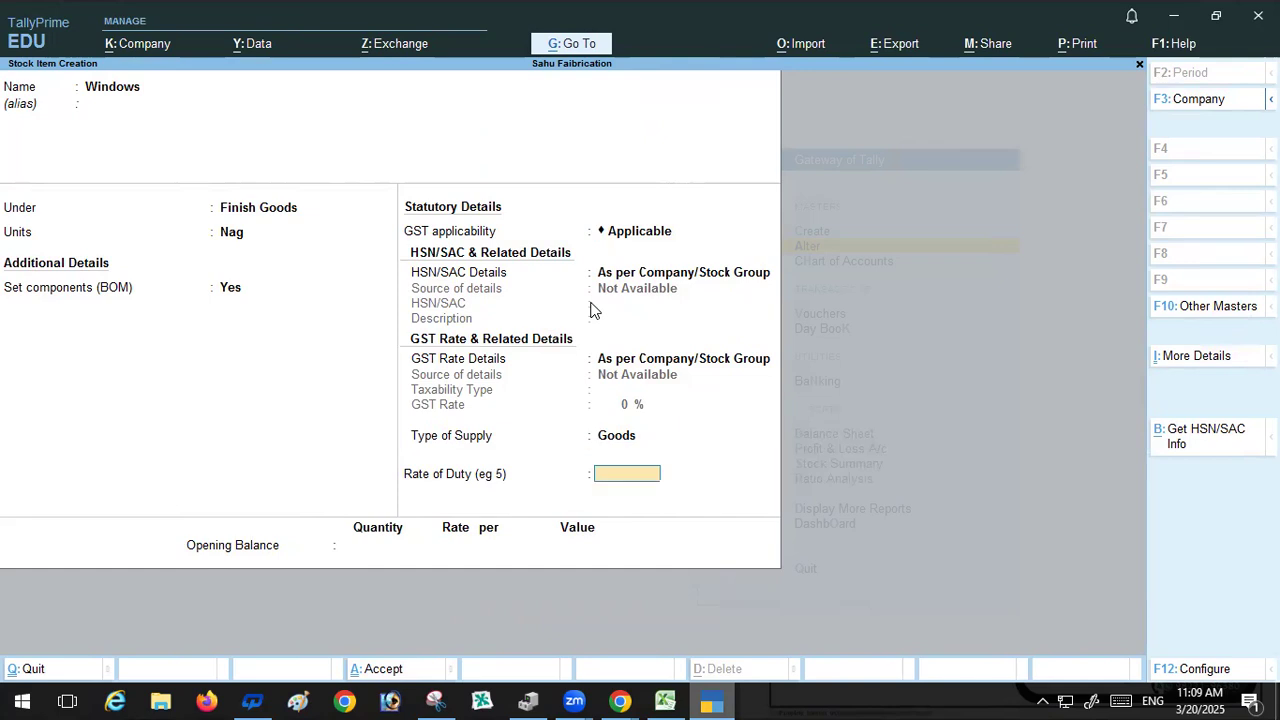
pyautogui.press('Return')
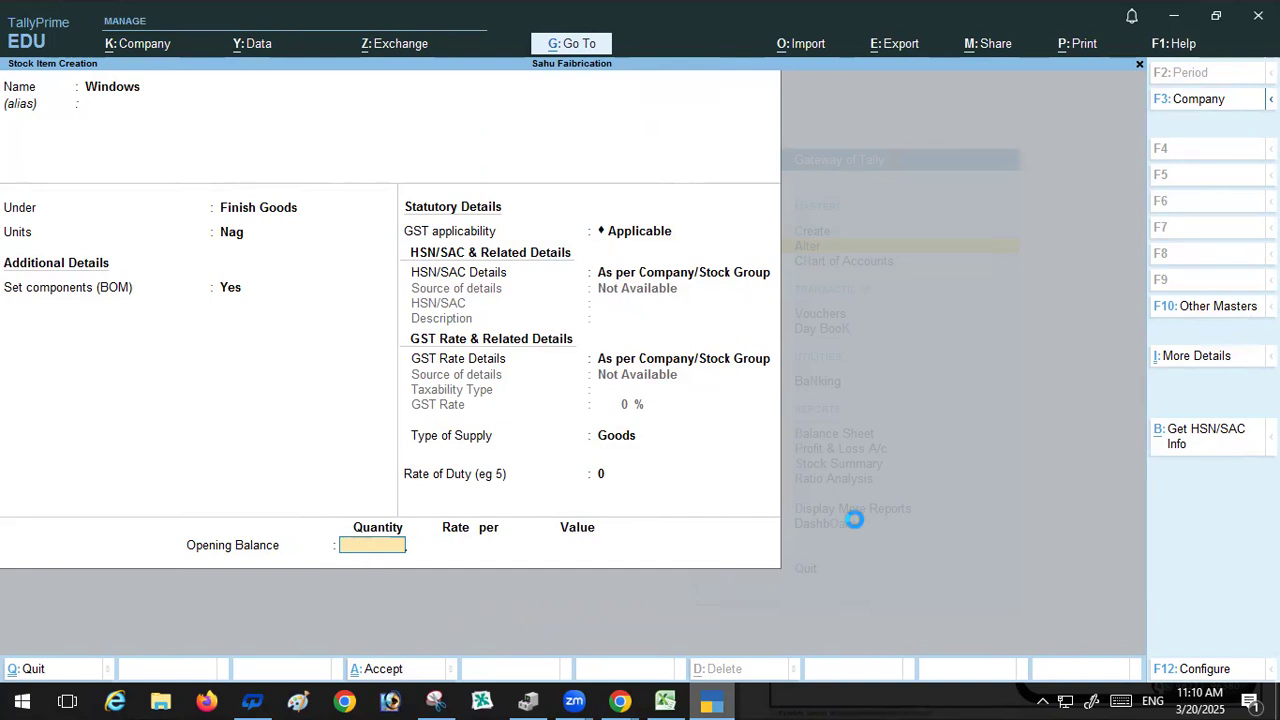
pyautogui.press('Return')
pyautogui.press('Return')
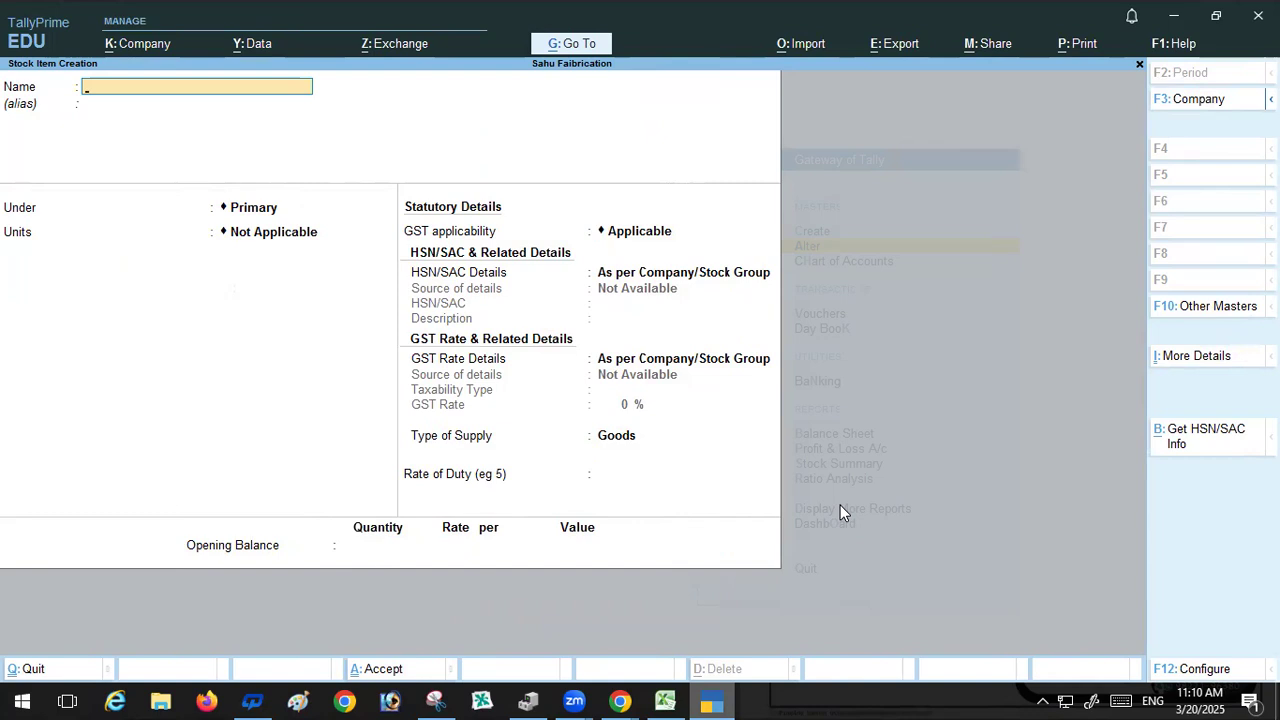
# Step: Start creating a new voucher type named Manufacturer
pyautogui.press('Escape')
pyautogui.press('Return')
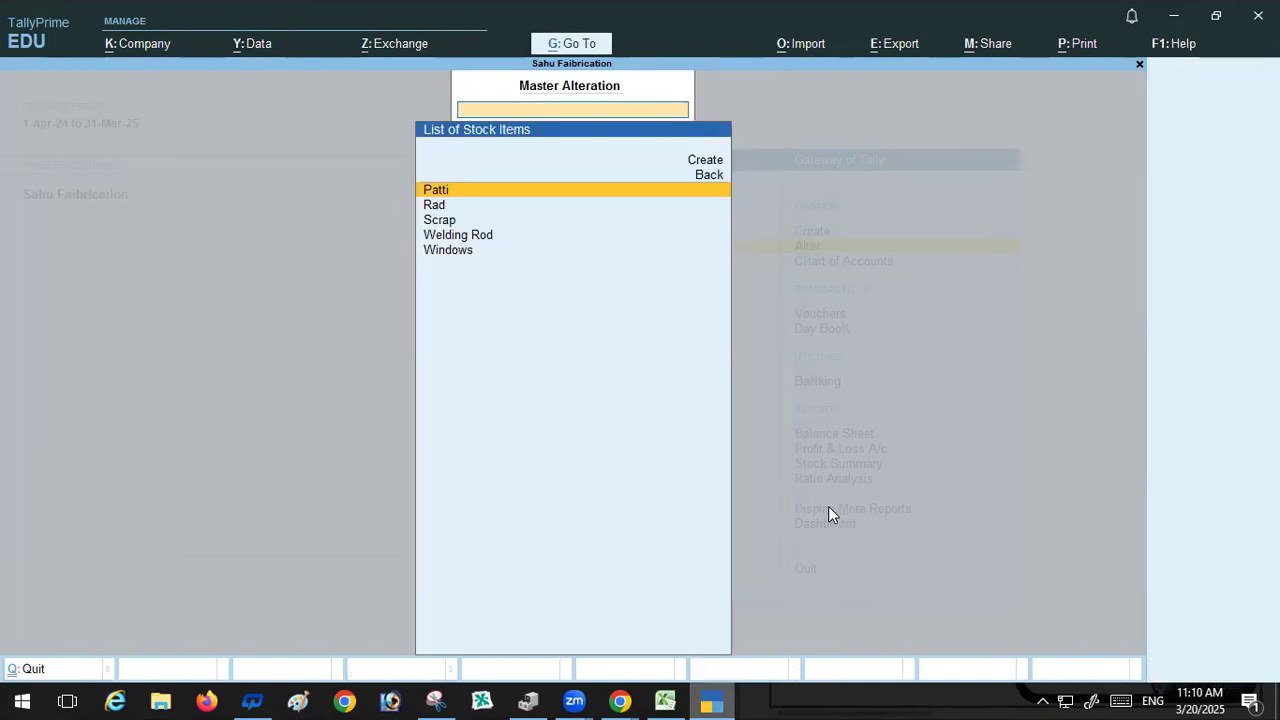
pyautogui.press('BackSpace')
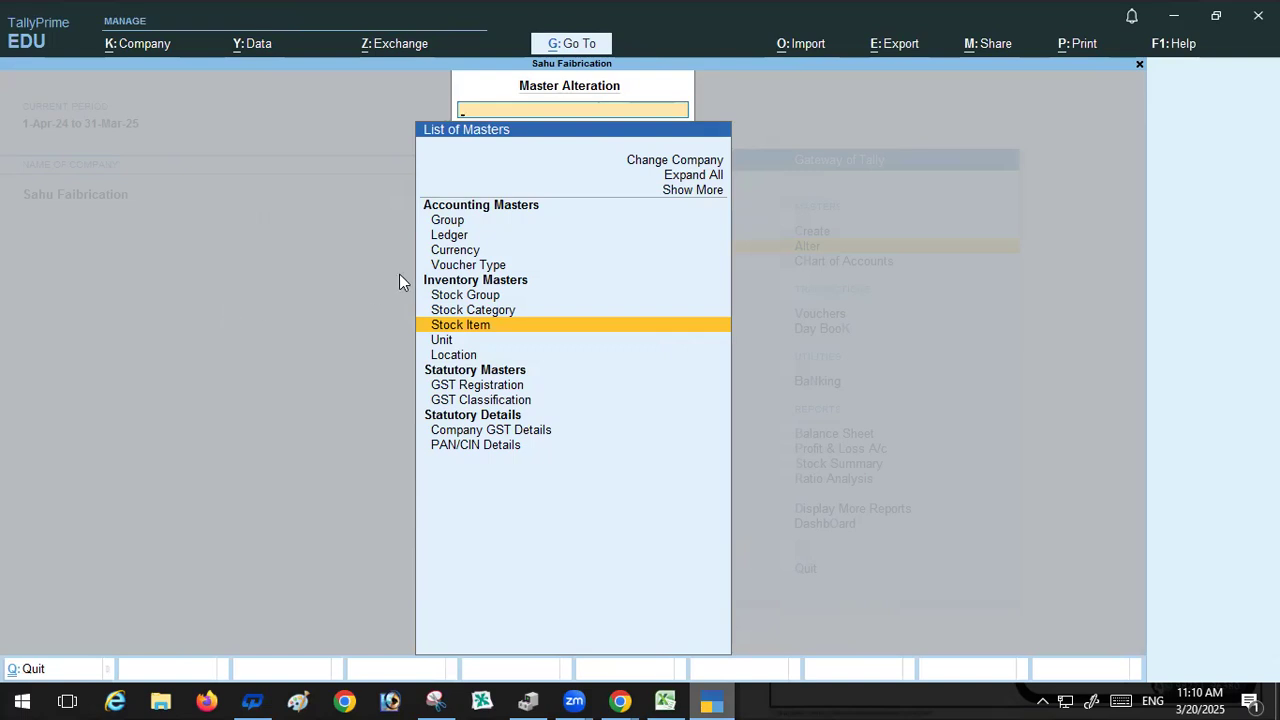
pyautogui.click(466, 261)
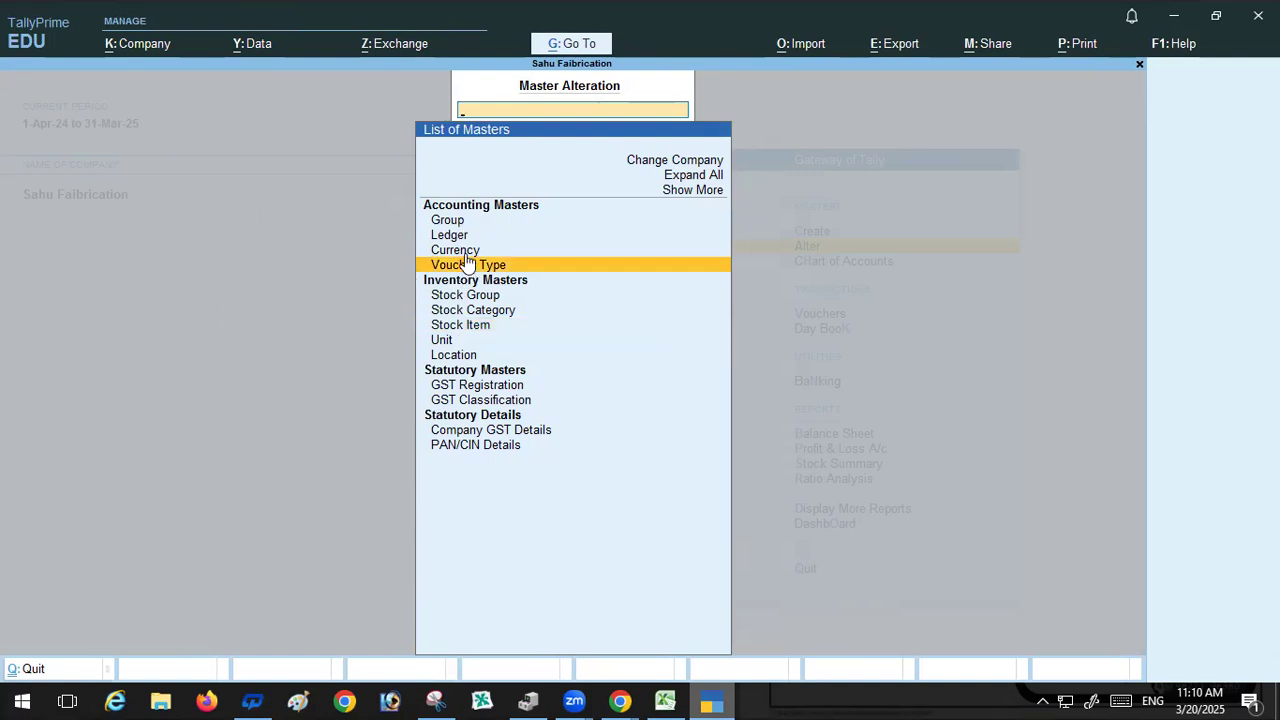
pyautogui.click(466, 261)
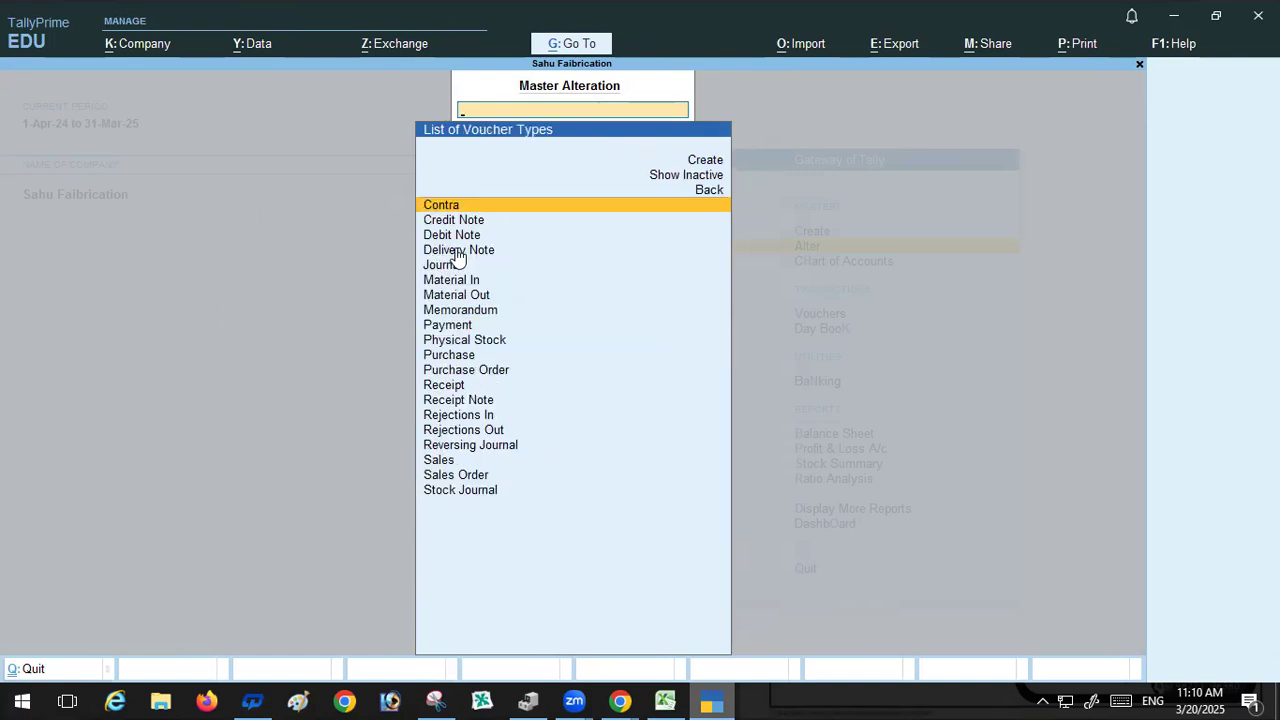
pyautogui.click(717, 163)
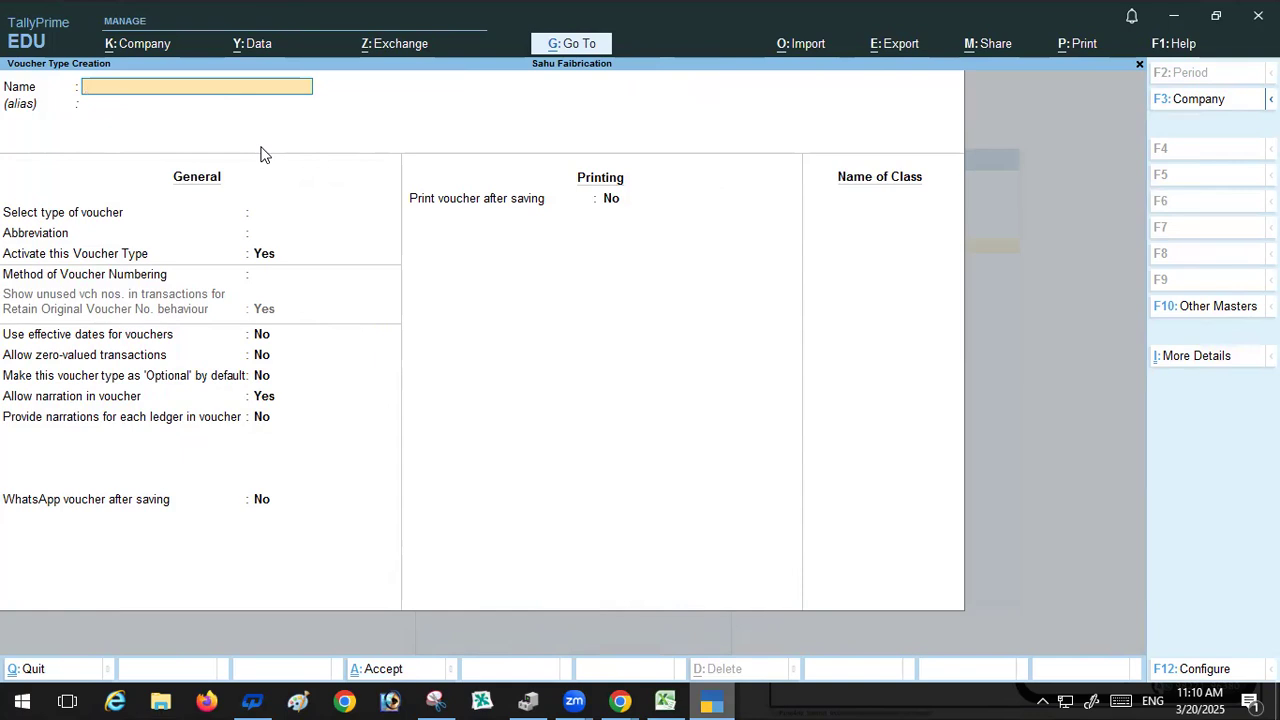
pyautogui.write('M')
pyautogui.write('e')
pyautogui.write('n')
pyautogui.press('BackSpace')
pyautogui.press('BackSpace')
pyautogui.write('anufacture')
pyautogui.press('Return')
pyautogui.press('Return')
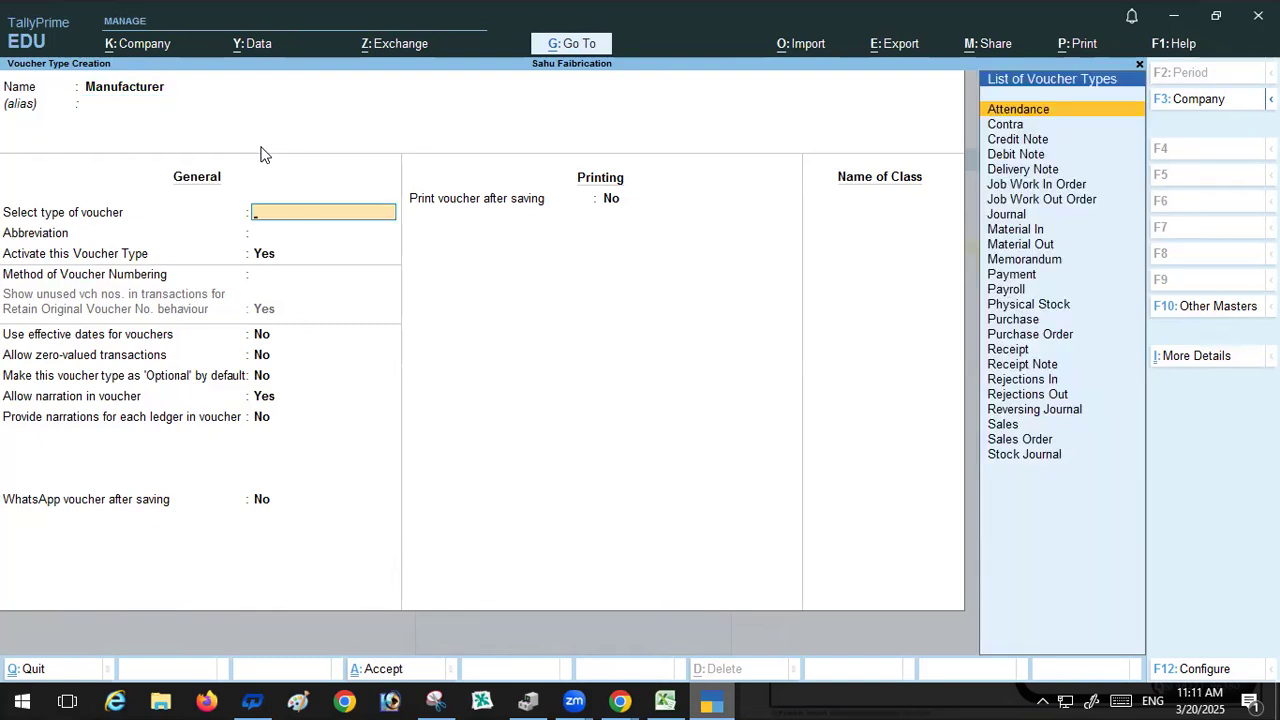
# Step: Base the Manufacturer voucher type on Stock Journal, turn on Use as a Manufacturing Journal, and save it
pyautogui.click(1013, 456)
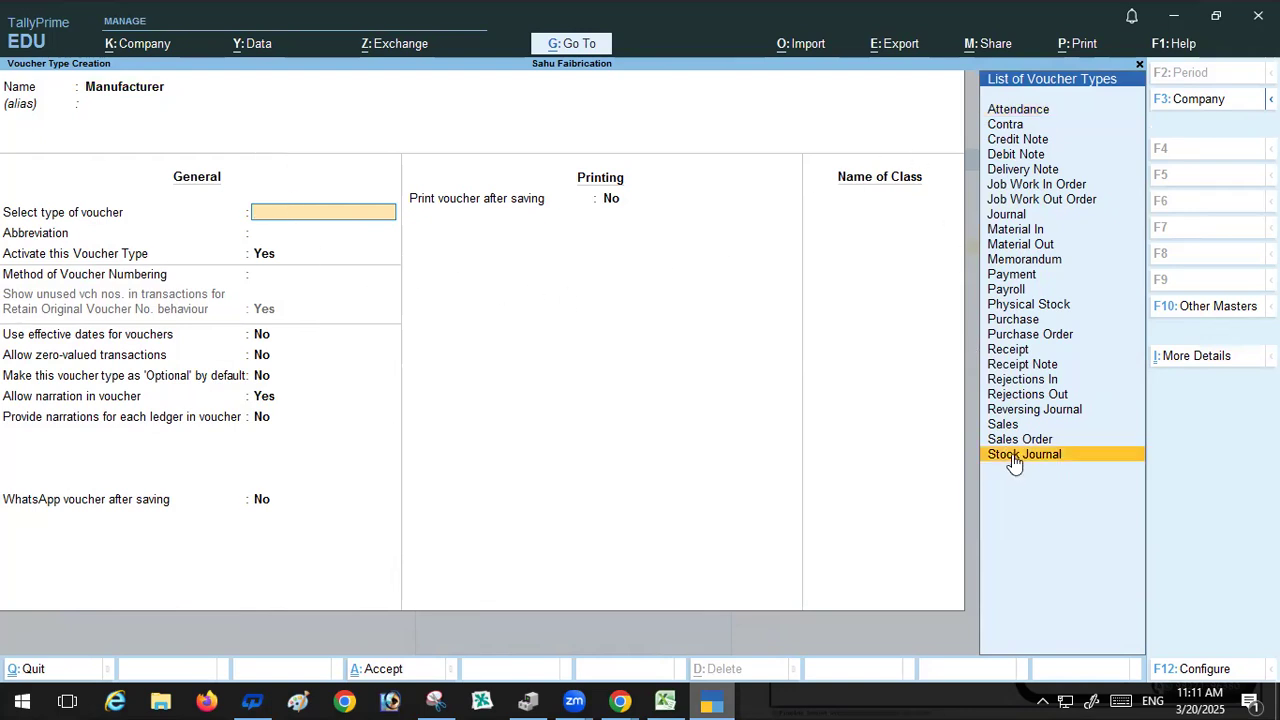
pyautogui.click(1013, 456)
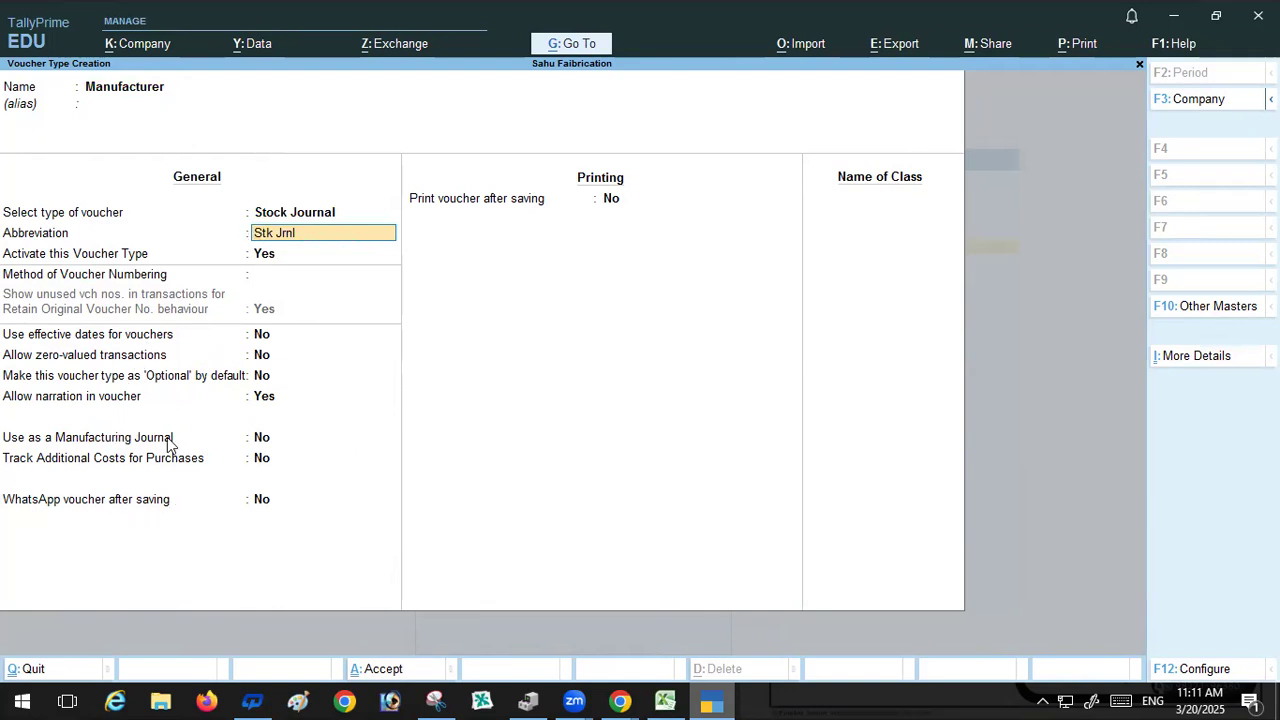
pyautogui.click(285, 445)
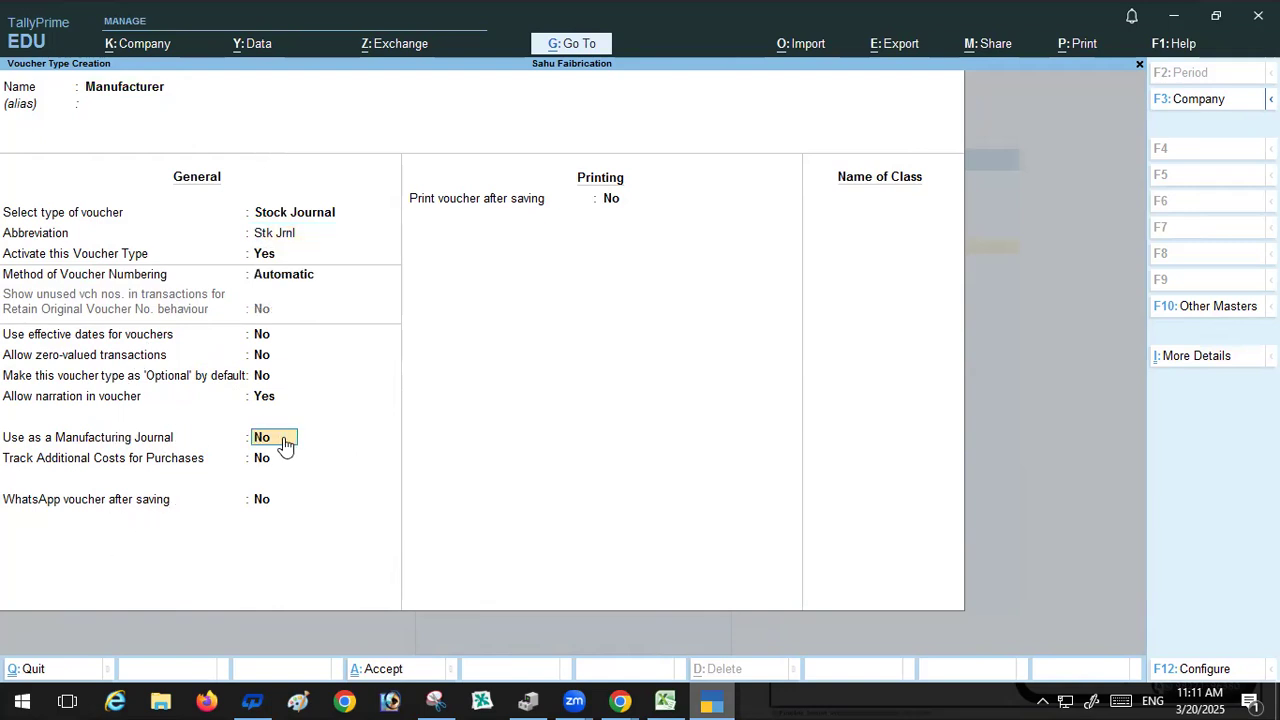
pyautogui.write('y')
pyautogui.press('Return')
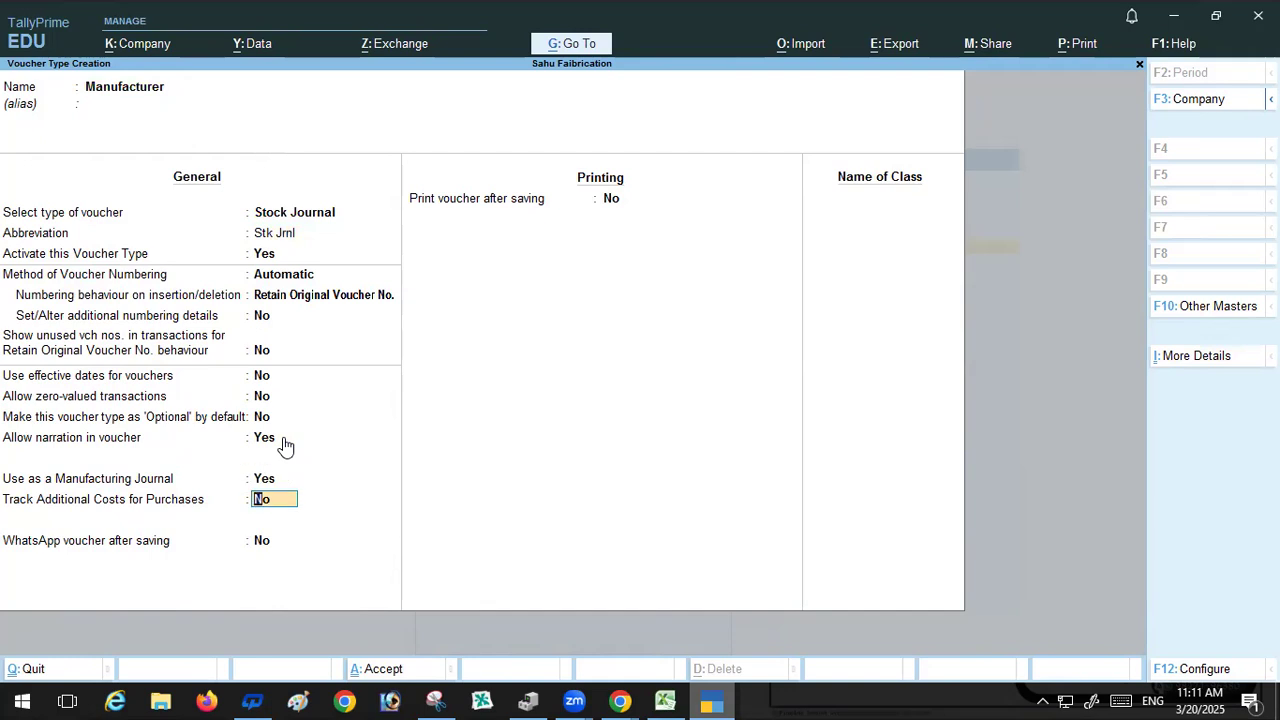
pyautogui.press('Return')
pyautogui.press('Return')
pyautogui.press('Return')
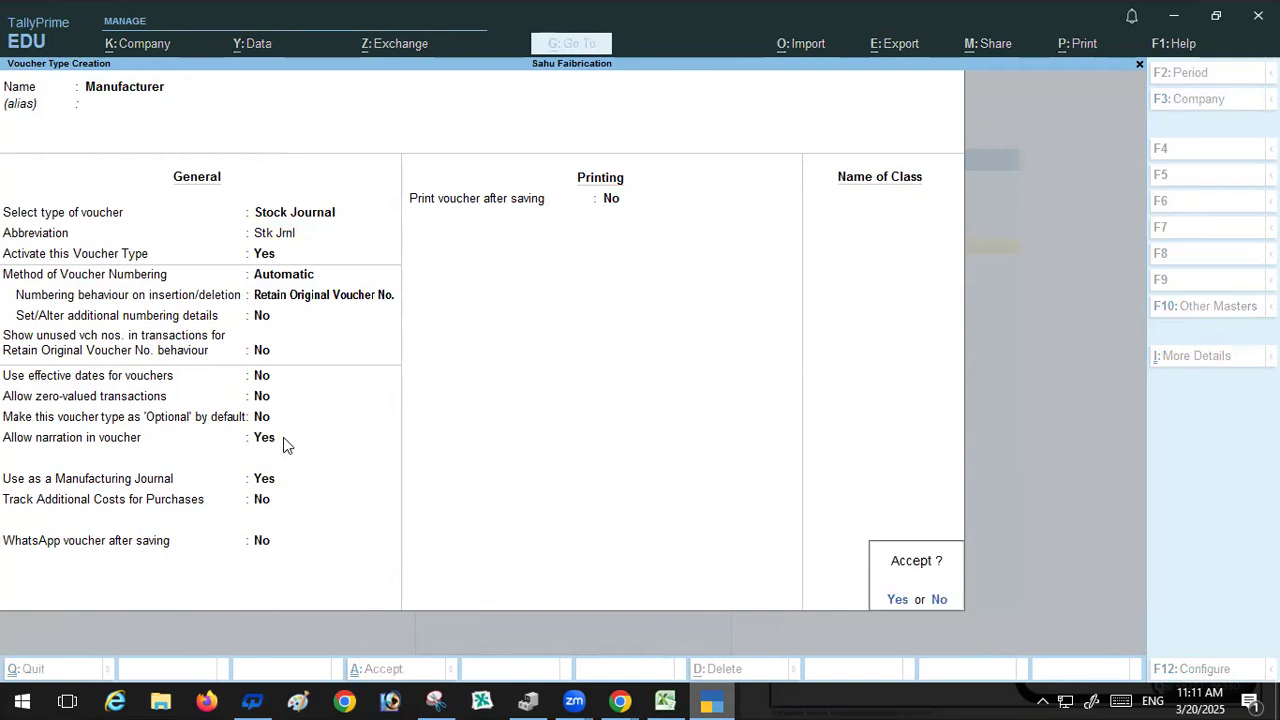
pyautogui.press('Return')
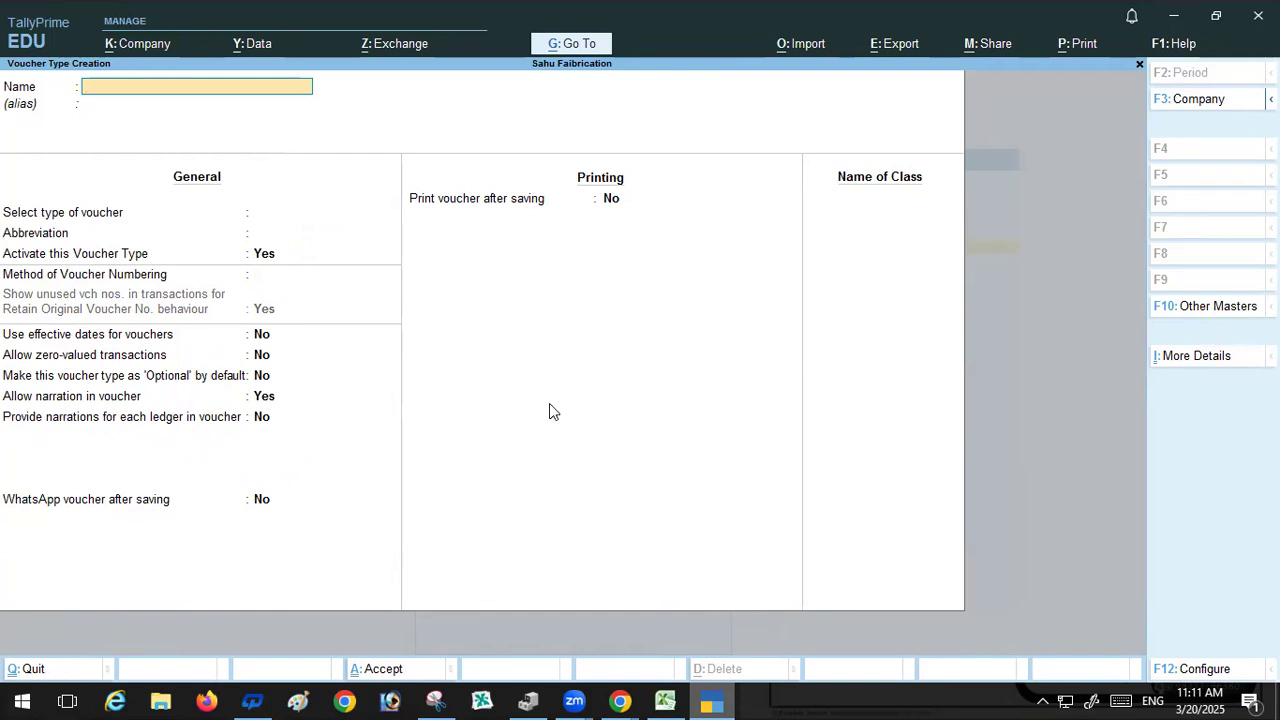
# Step: Review the previously saved voucher type, then leave voucher type creation back to the Gateway
pyautogui.press('pageup')
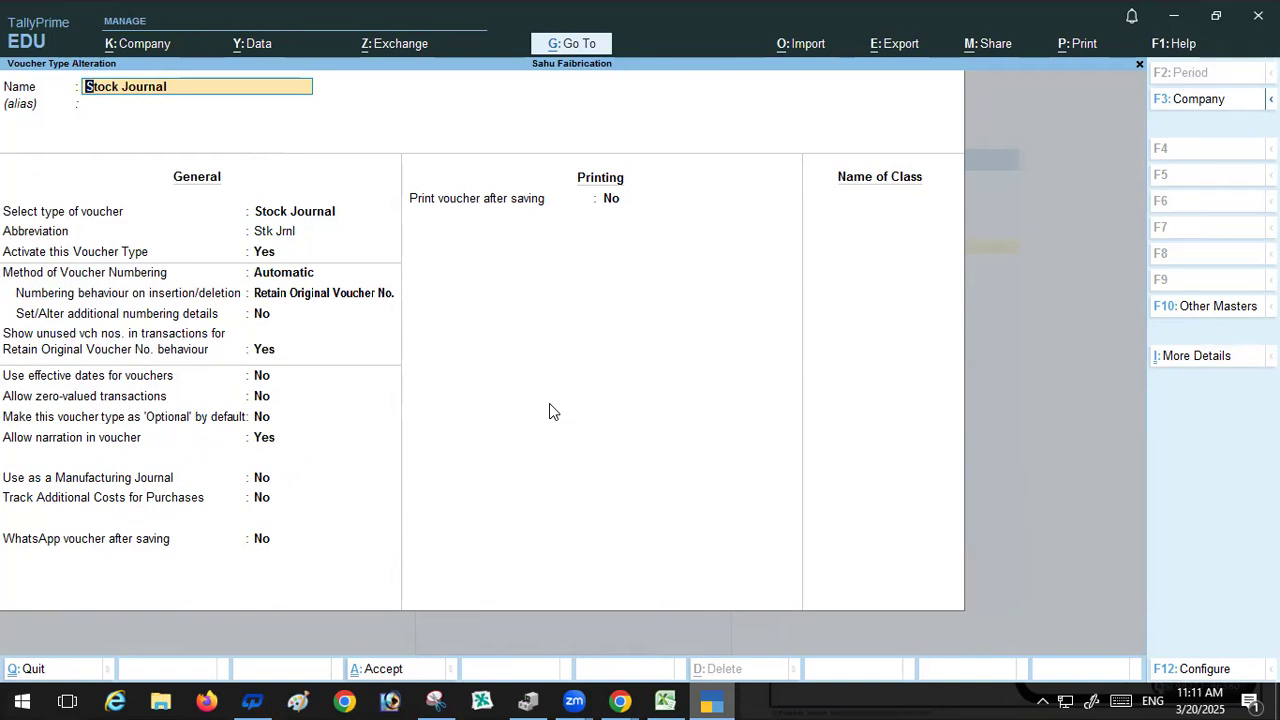
pyautogui.press('ctrl')
pyautogui.hotkey('ctrl', 'a')
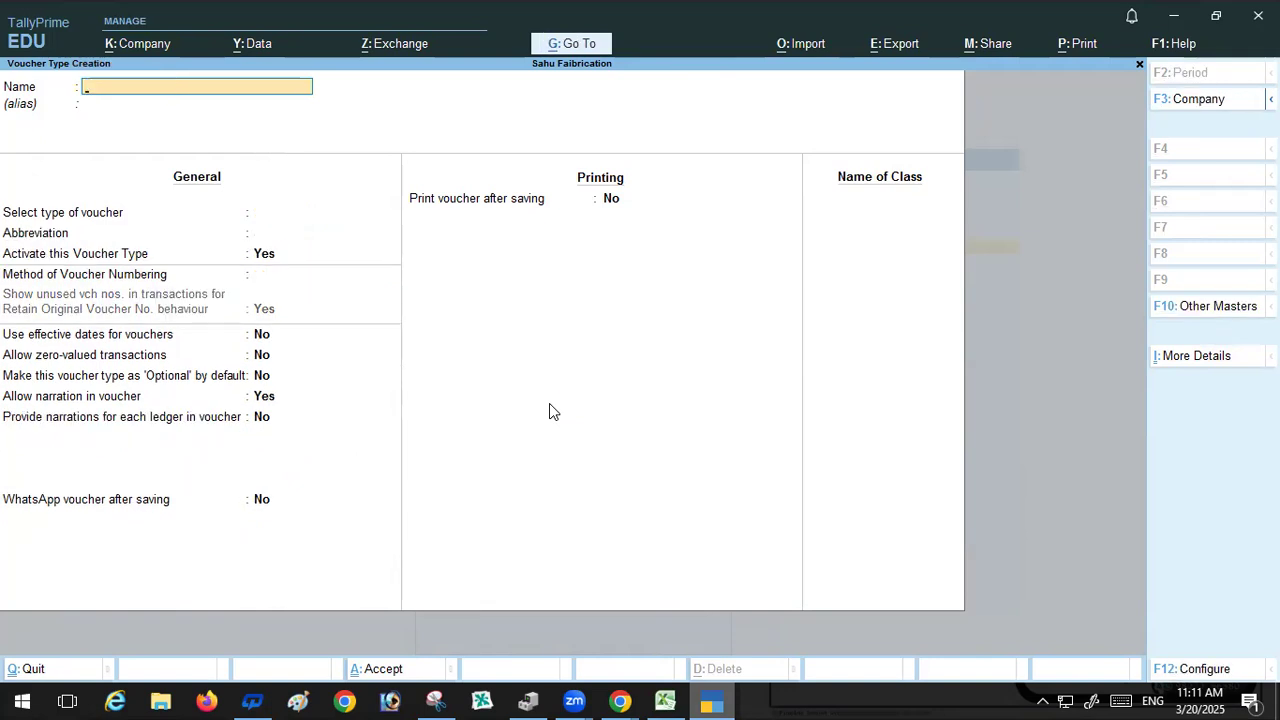
pyautogui.press('Escape')
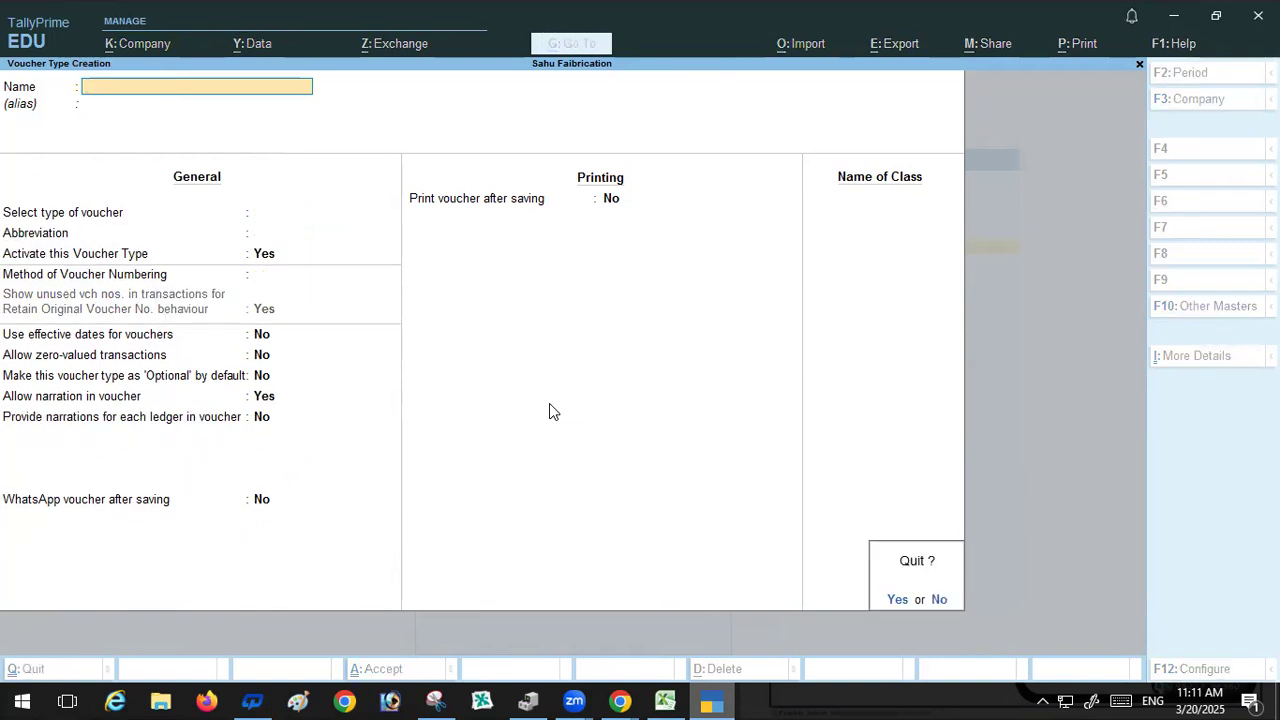
pyautogui.press('y')
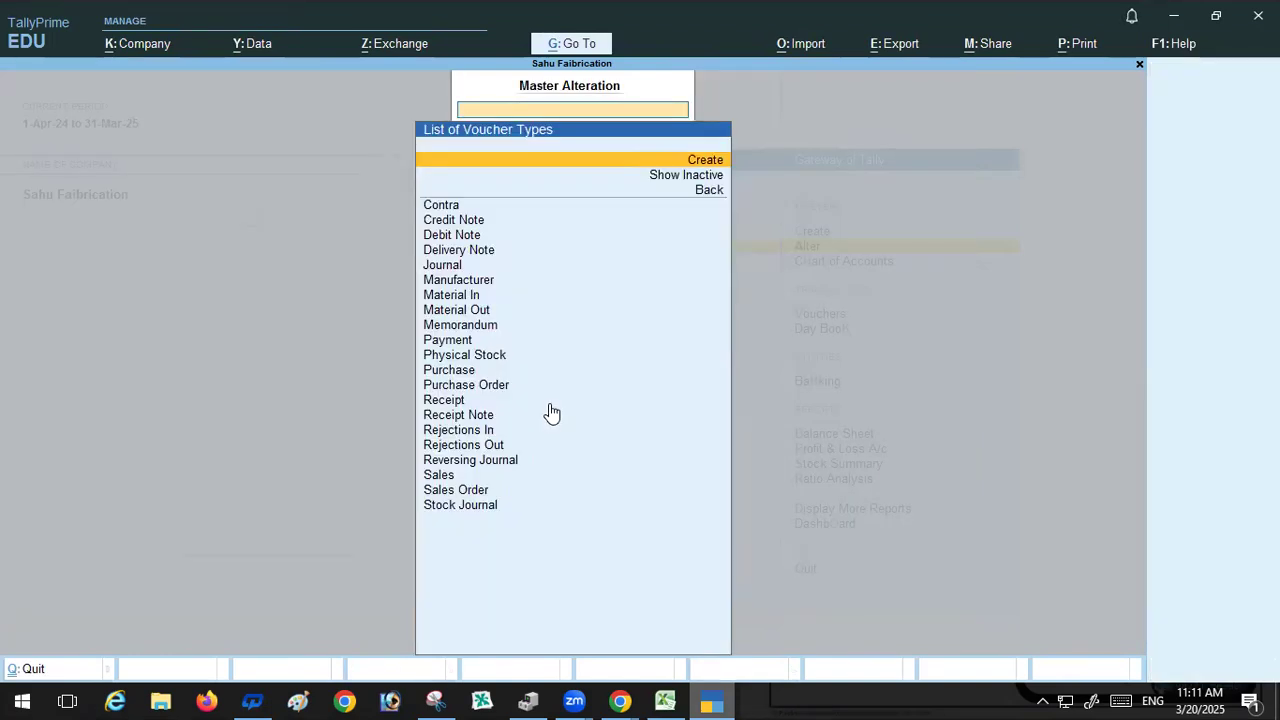
pyautogui.press('Escape')
pyautogui.press('Escape')
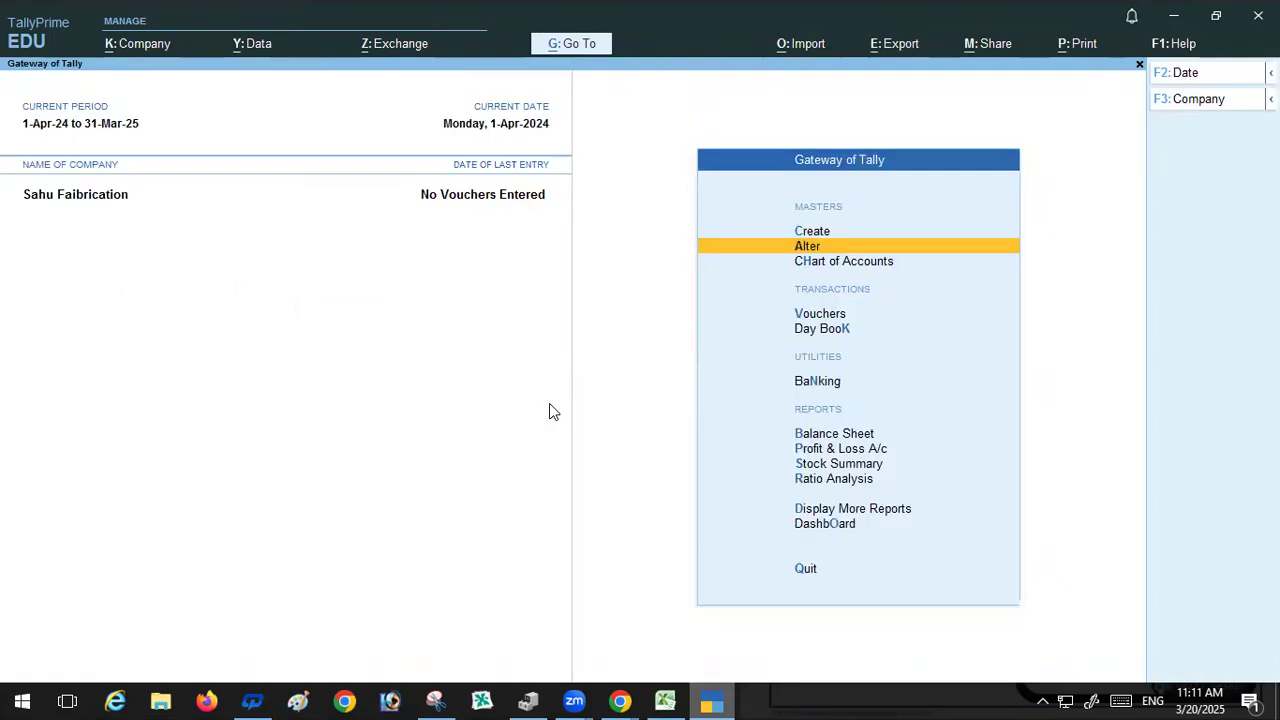
# Step: Open voucher entry as a Manufacturer voucher and copy the Windows item name from the spreadsheet
pyautogui.click(836, 314)
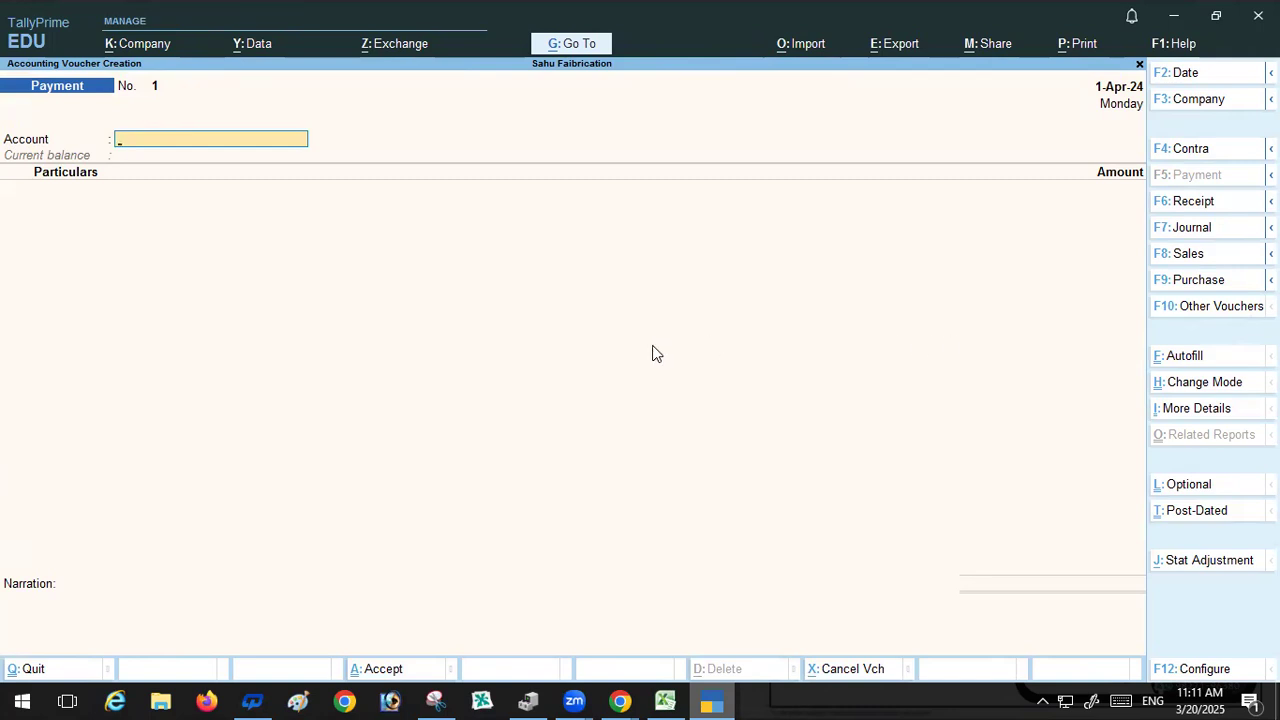
pyautogui.click(1238, 306)
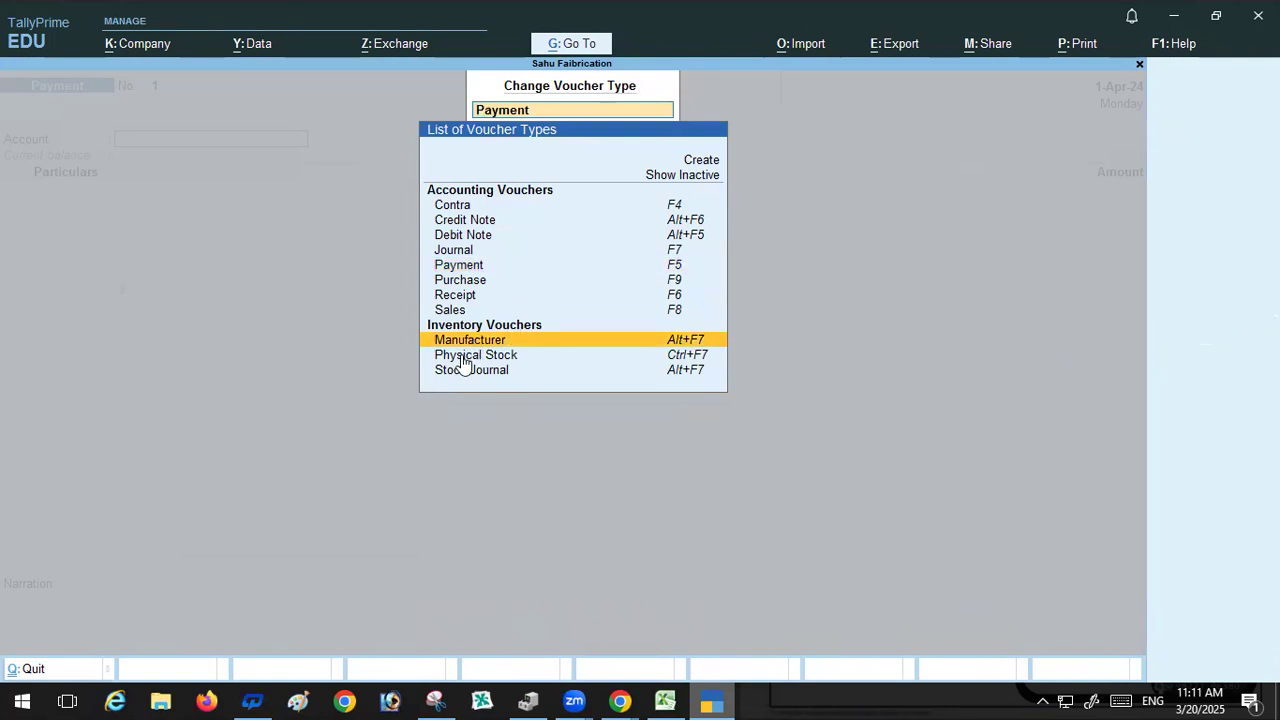
pyautogui.press('Return')
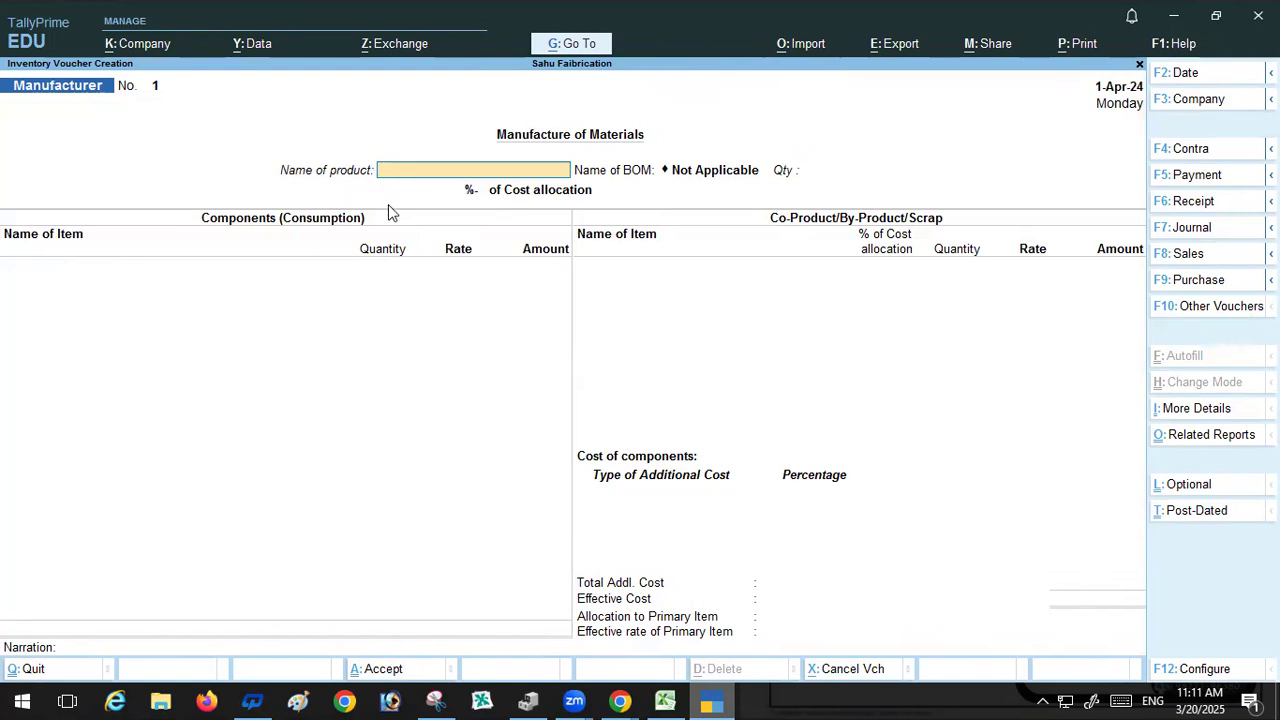
pyautogui.click(661, 698)
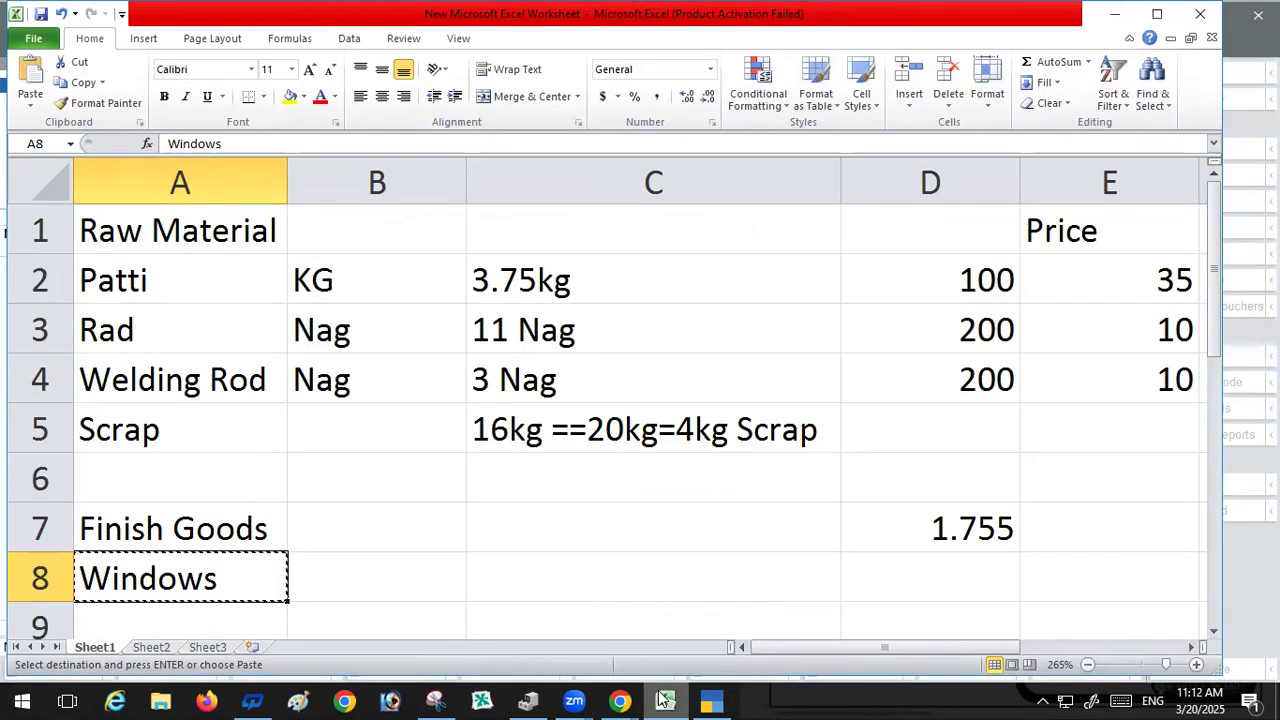
pyautogui.hotkey('ctrl', 'c')
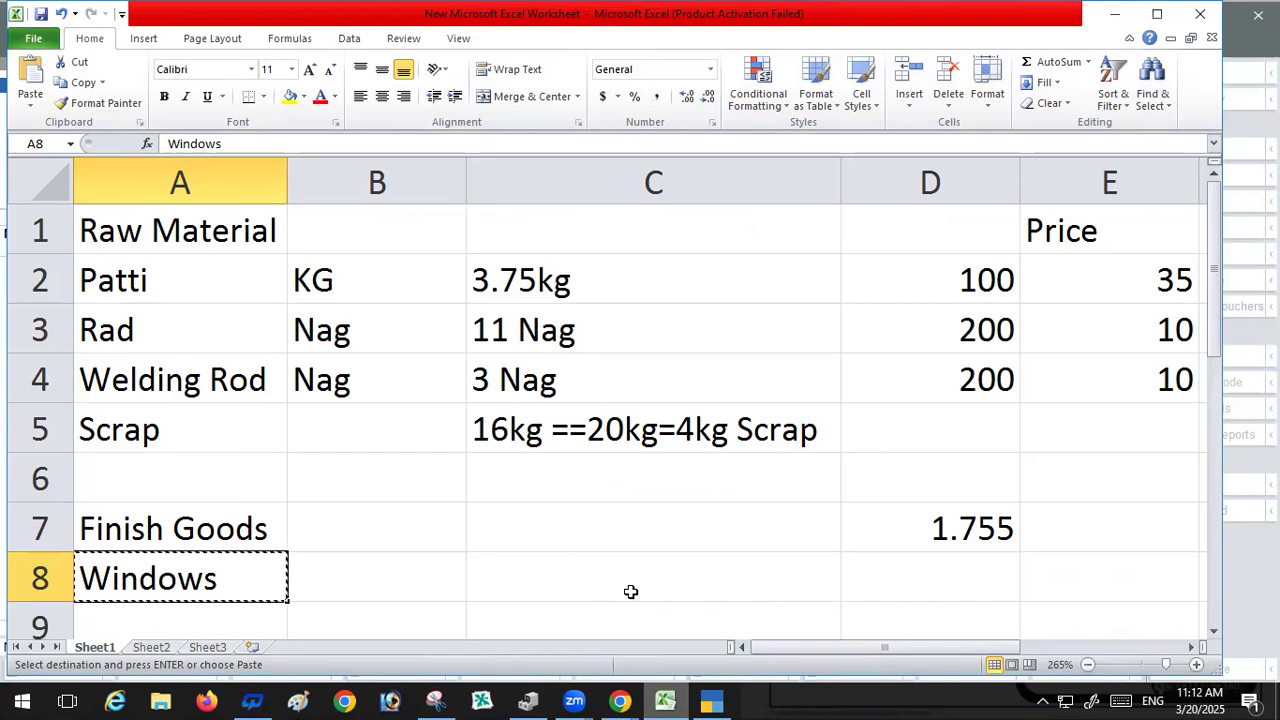
pyautogui.click(711, 700)
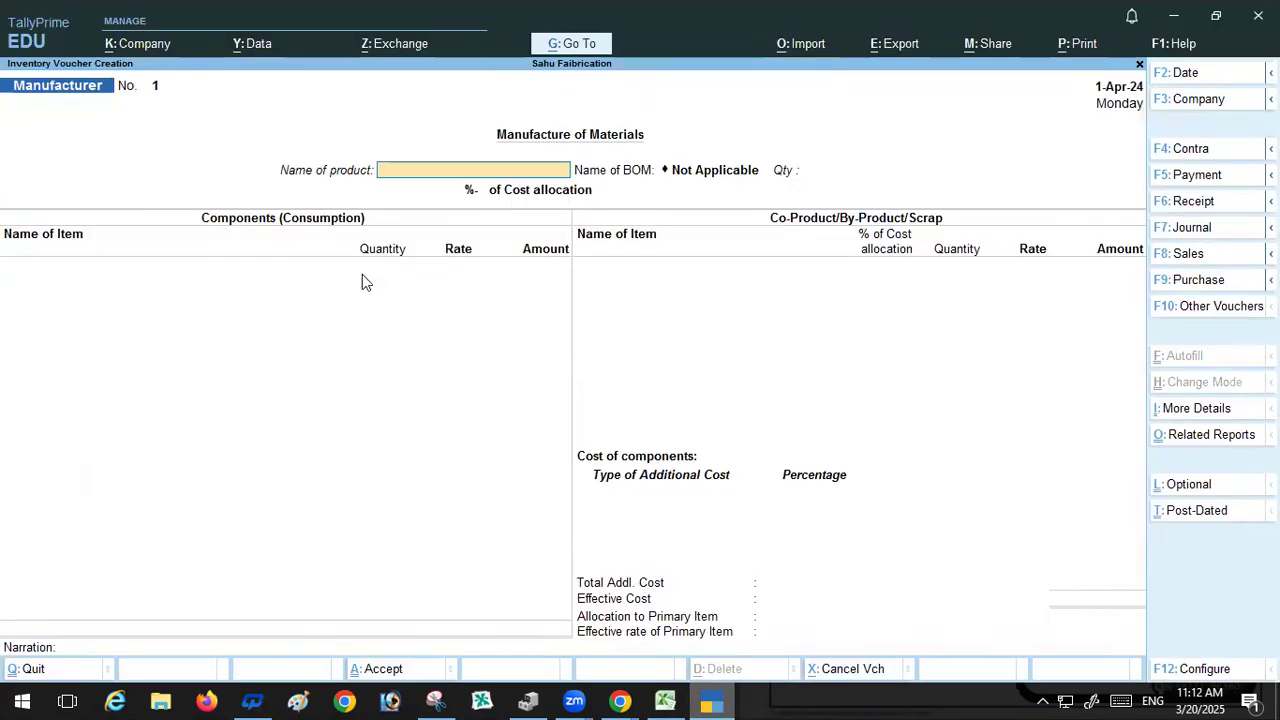
# Step: Try producing 20 Nag of Windows in the Manufacturer voucher
pyautogui.write('W')
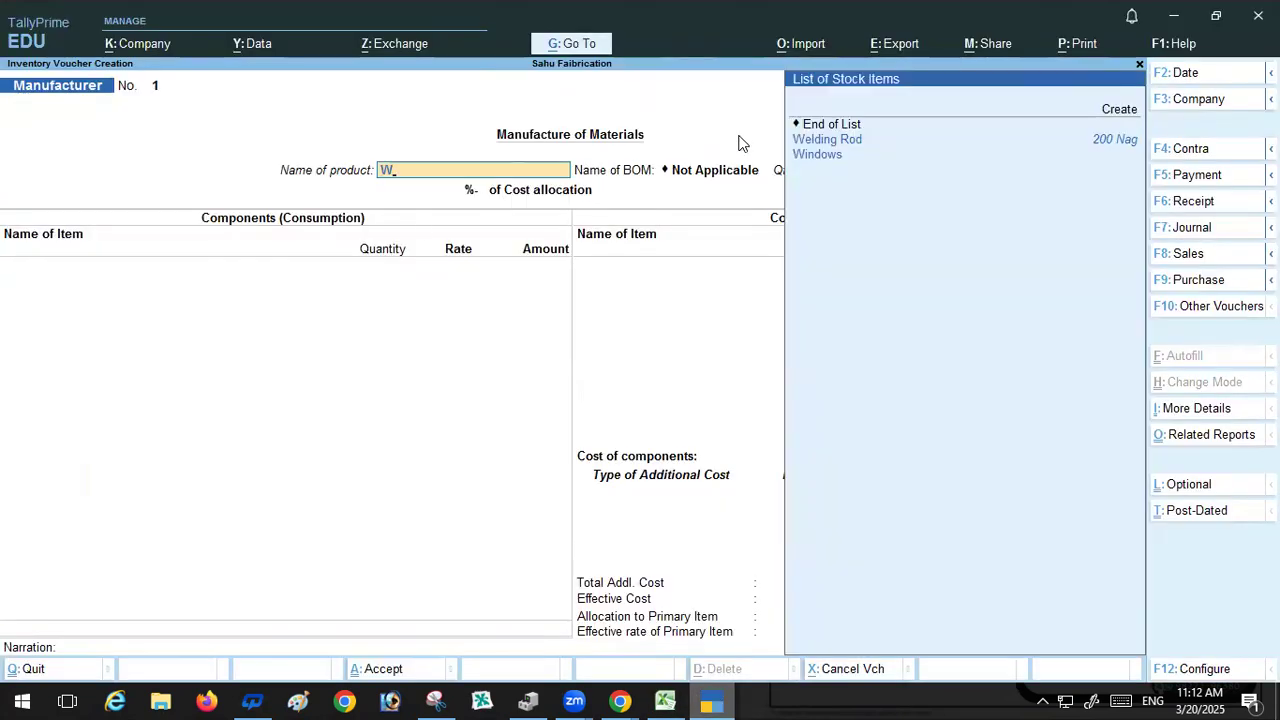
pyautogui.click(806, 160)
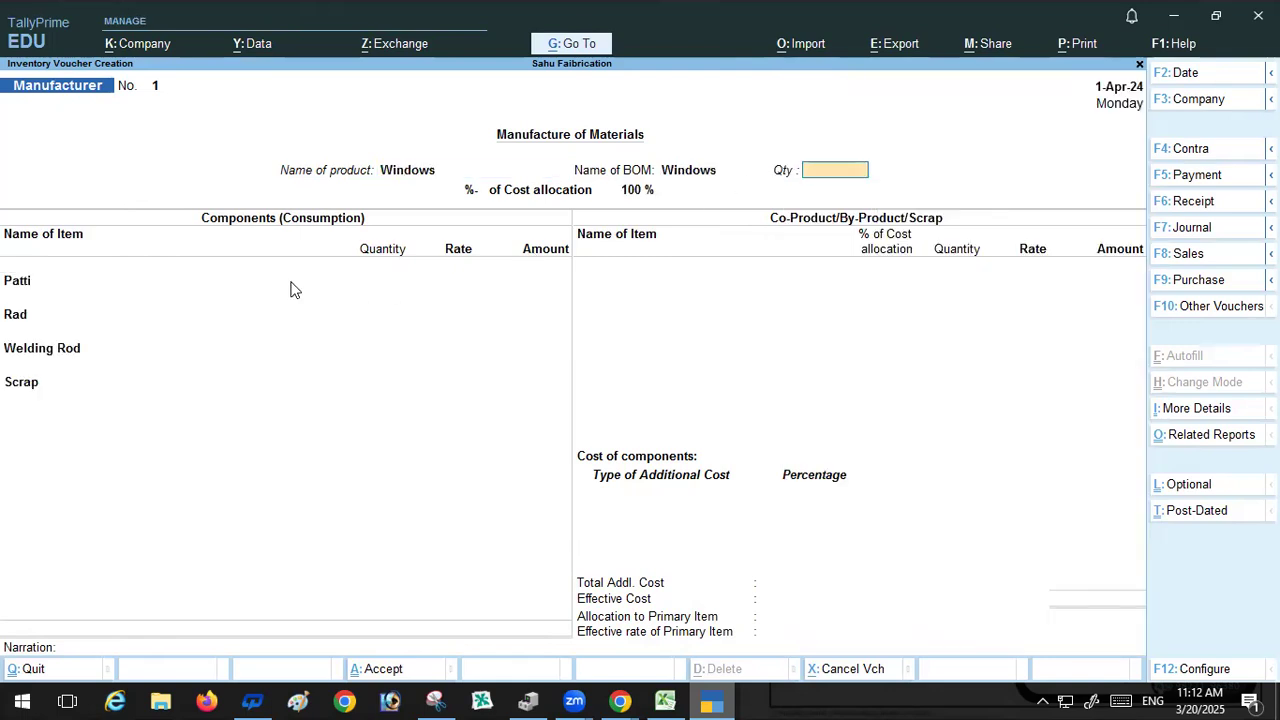
pyautogui.write('20')
pyautogui.press('Return')
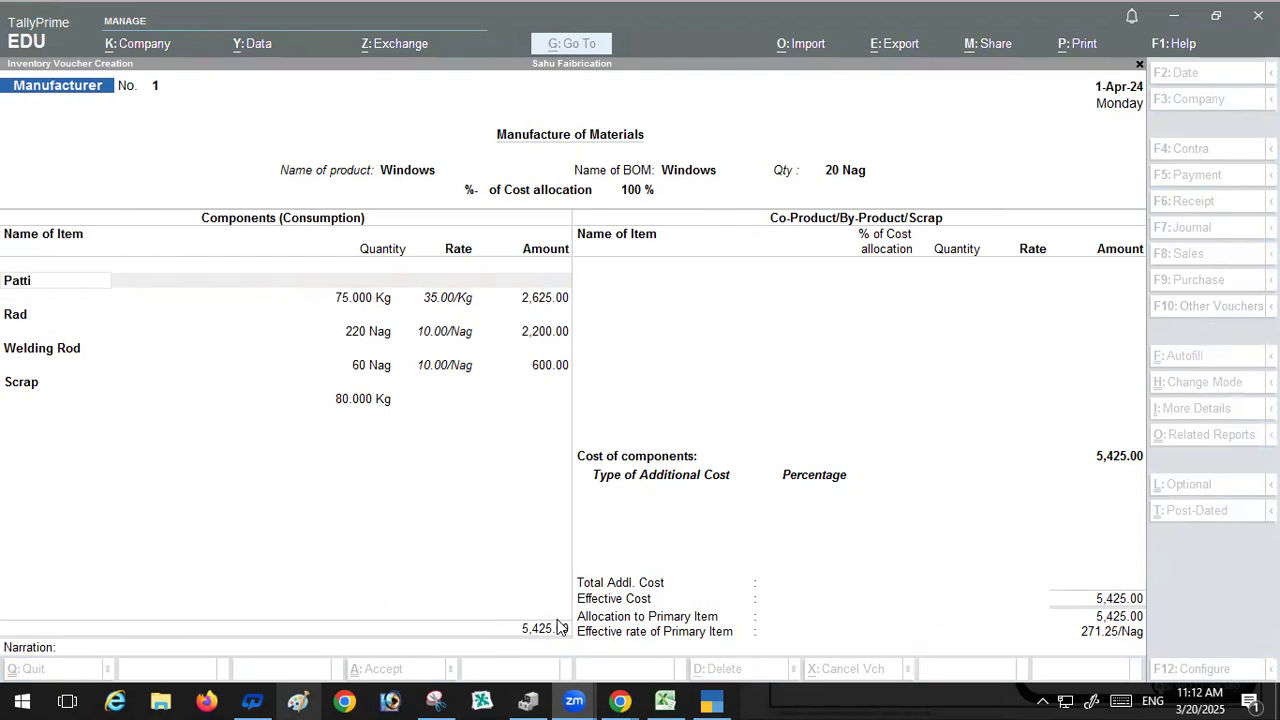
# Step: Step through the component lines, then quit the unsaved voucher
pyautogui.click(322, 536)
pyautogui.press('Return')
pyautogui.press('Return')
pyautogui.press('Return')
pyautogui.press('Return')
pyautogui.press('Return')
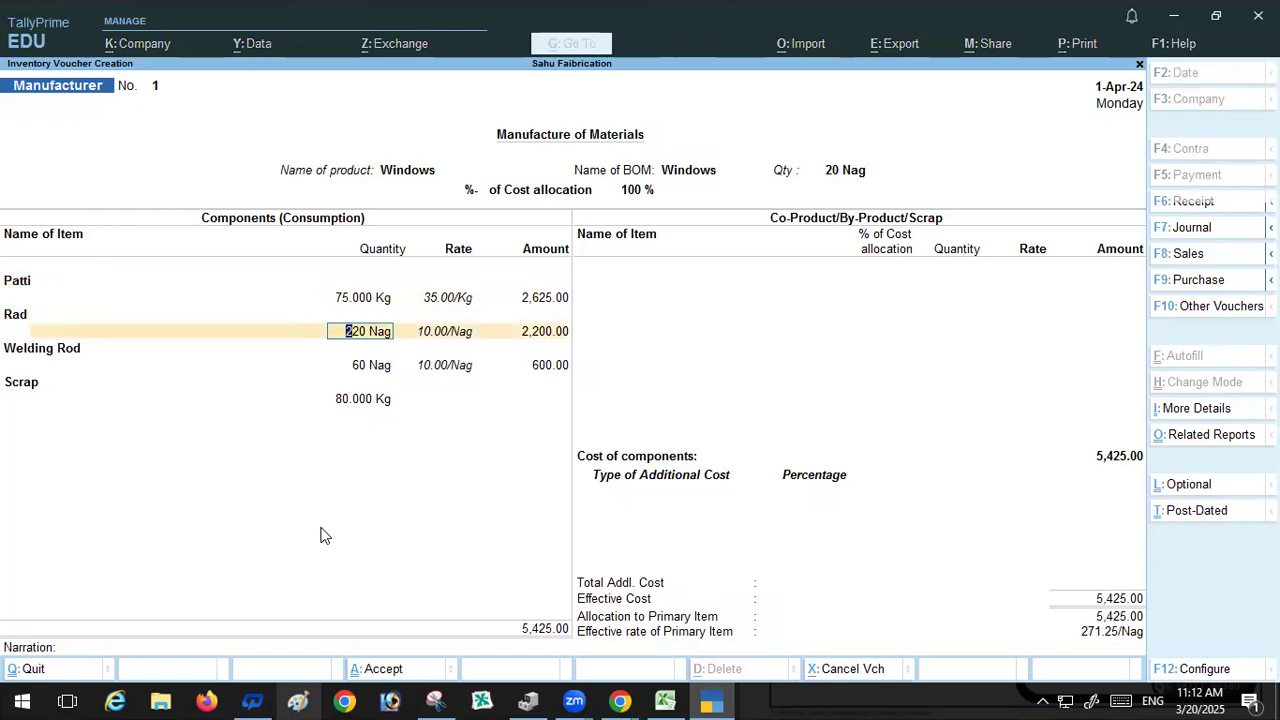
pyautogui.press('Return')
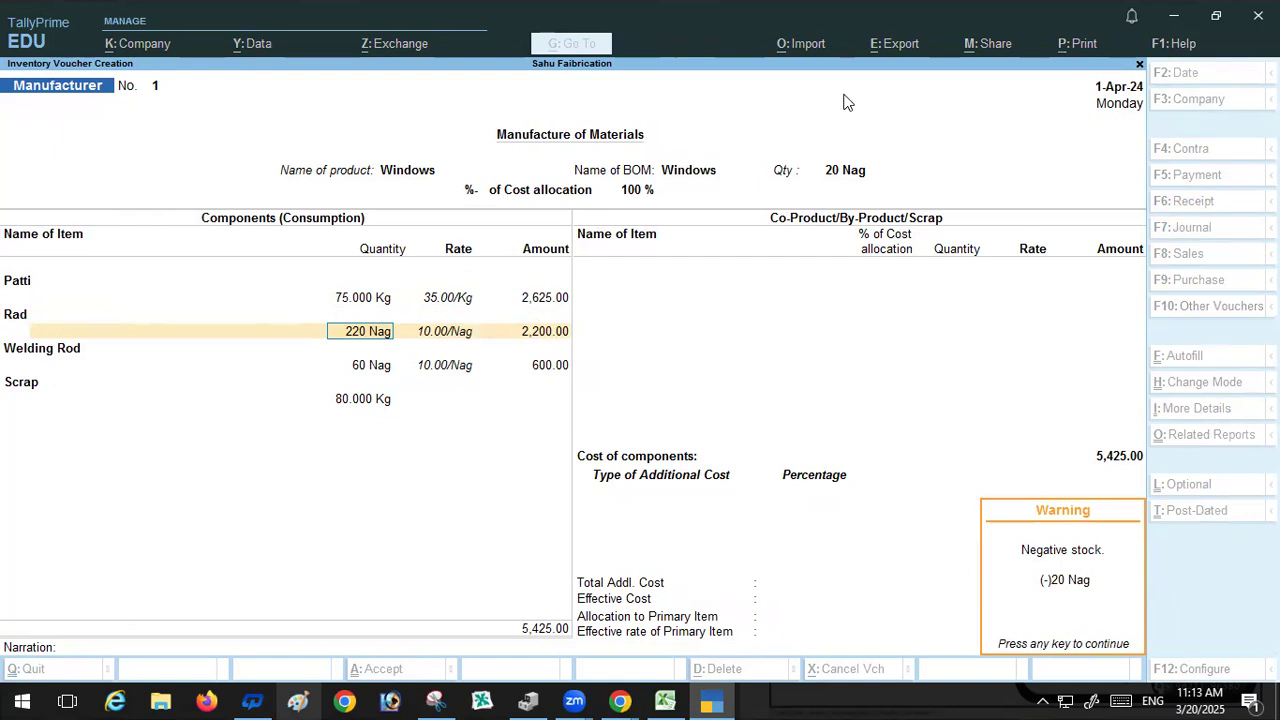
pyautogui.press('Return')
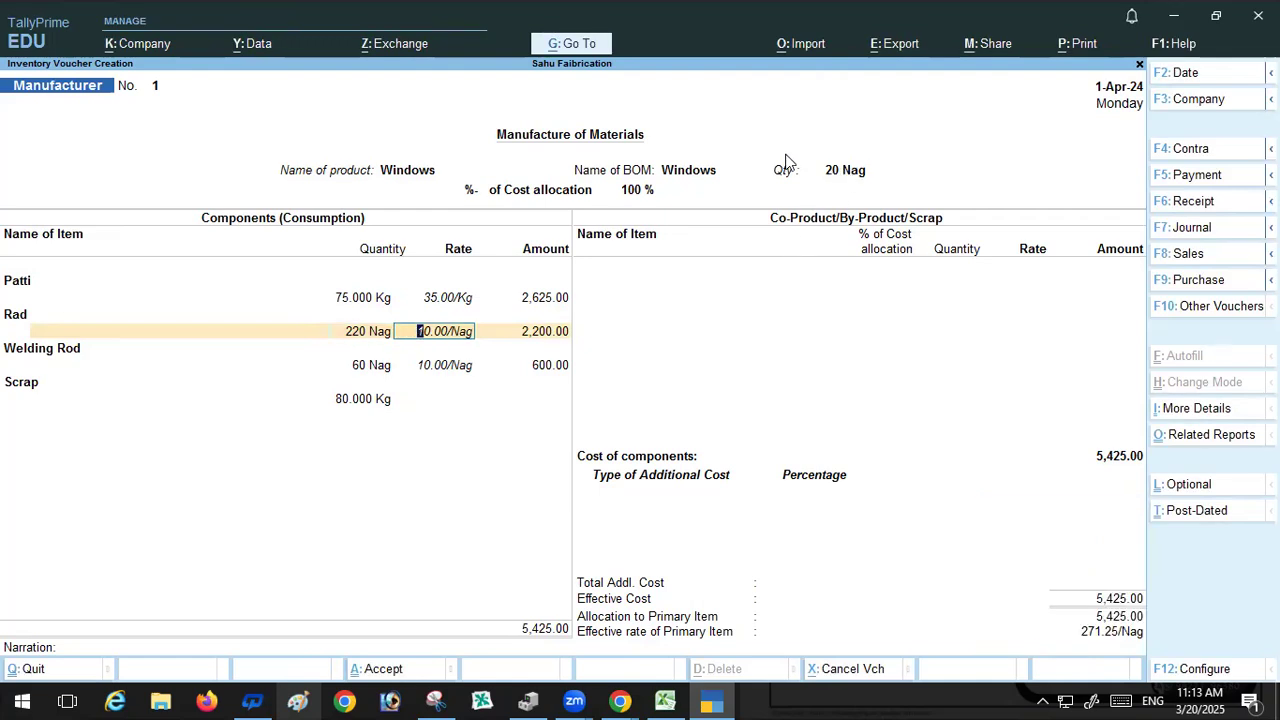
pyautogui.press('BackSpace')
pyautogui.press('Escape')
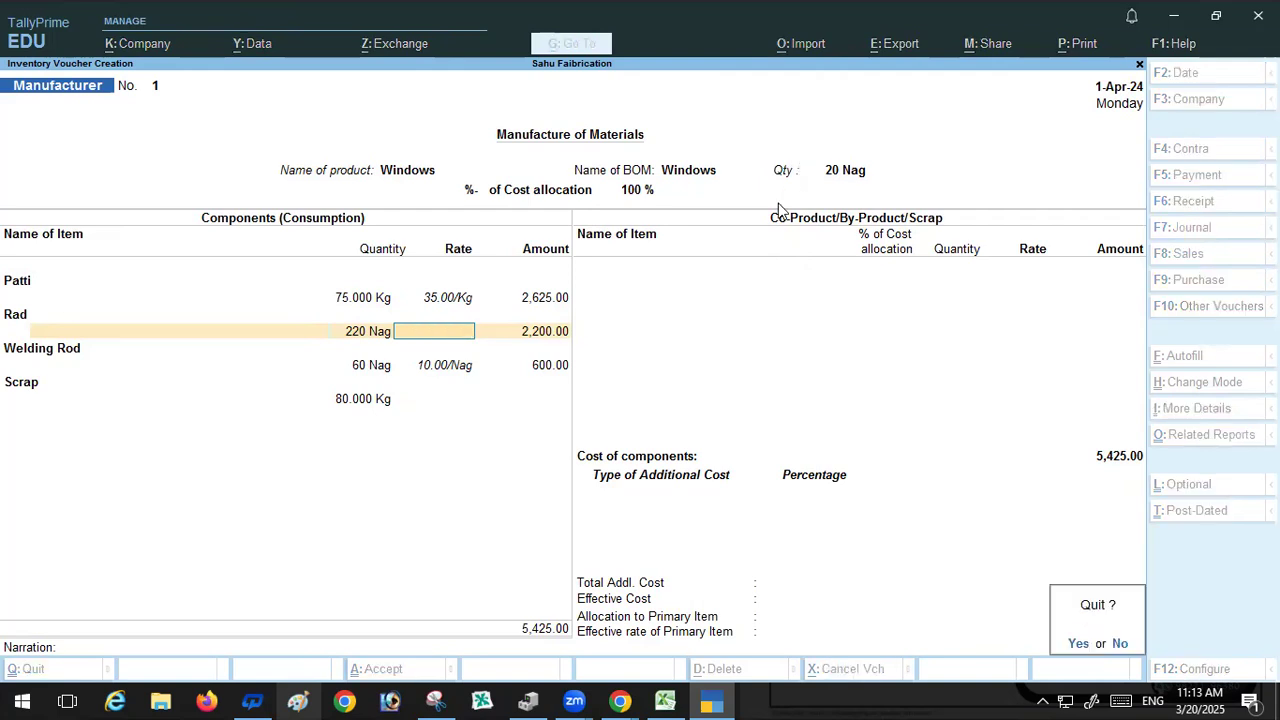
pyautogui.press('Return')
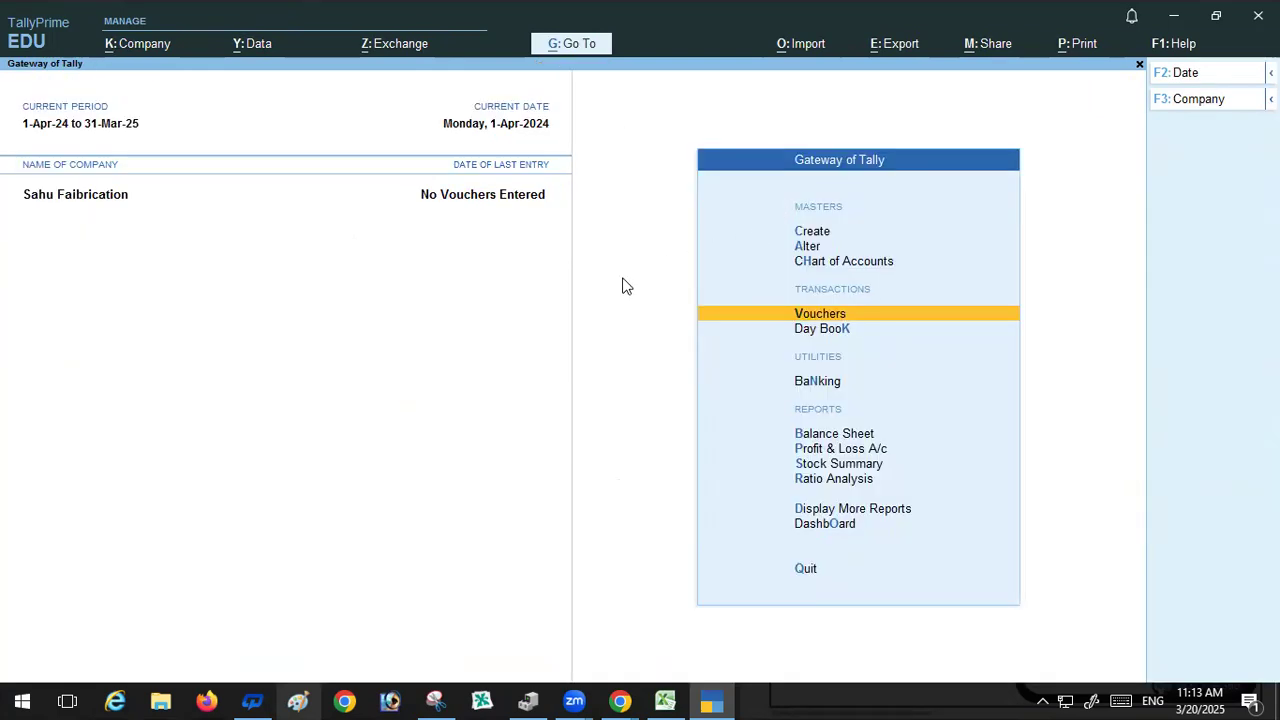
# Step: Reopen the Manufacturer voucher and set Windows as the product with a quantity of 10 Nag
pyautogui.press('Return')
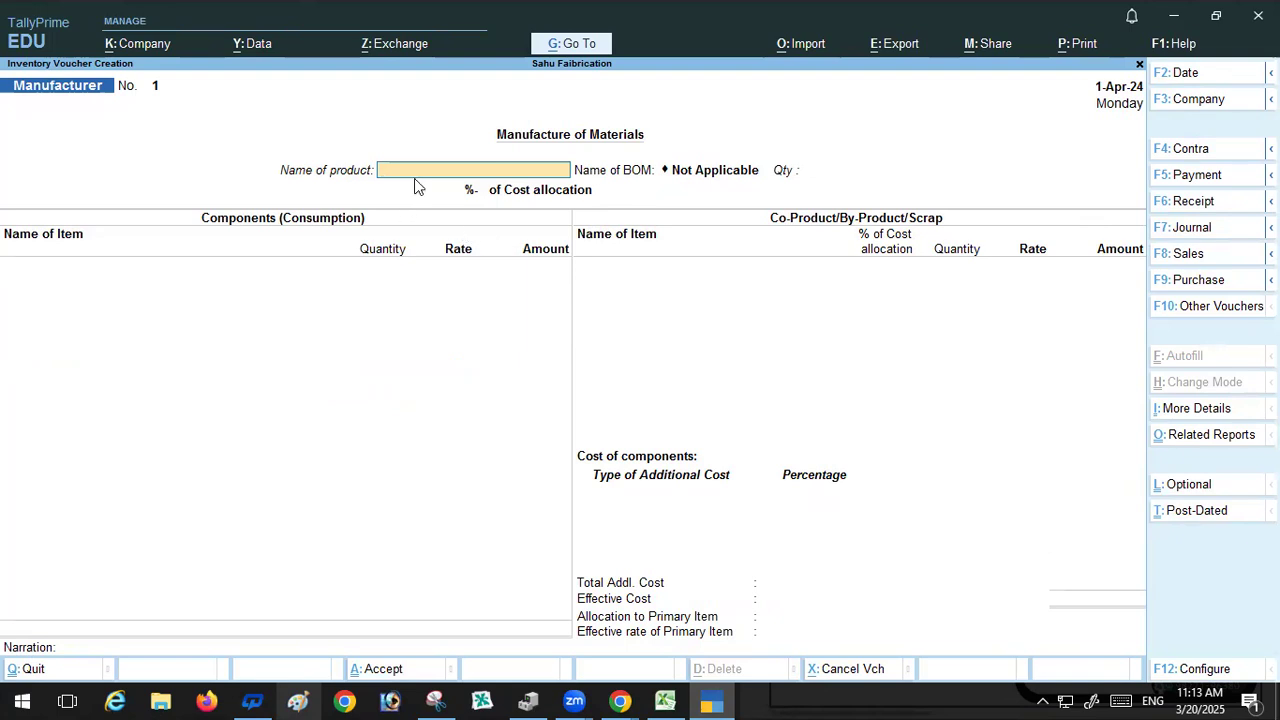
pyautogui.write('W')
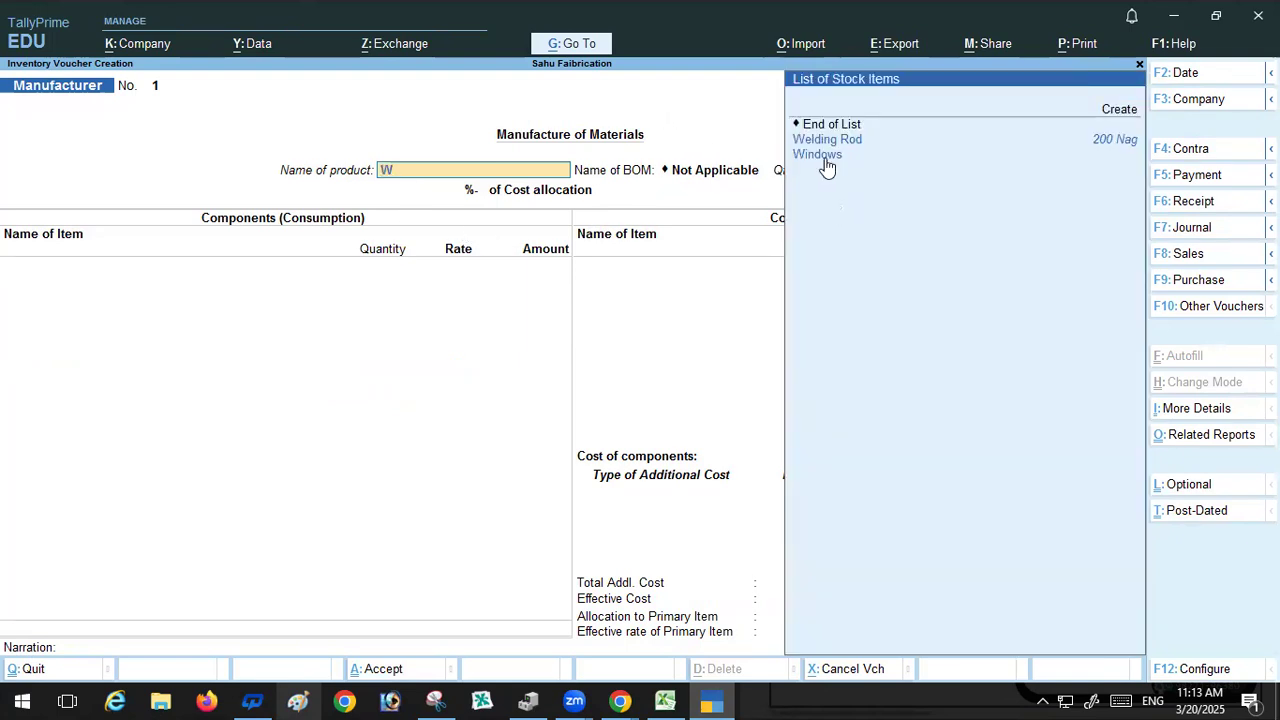
pyautogui.click(825, 160)
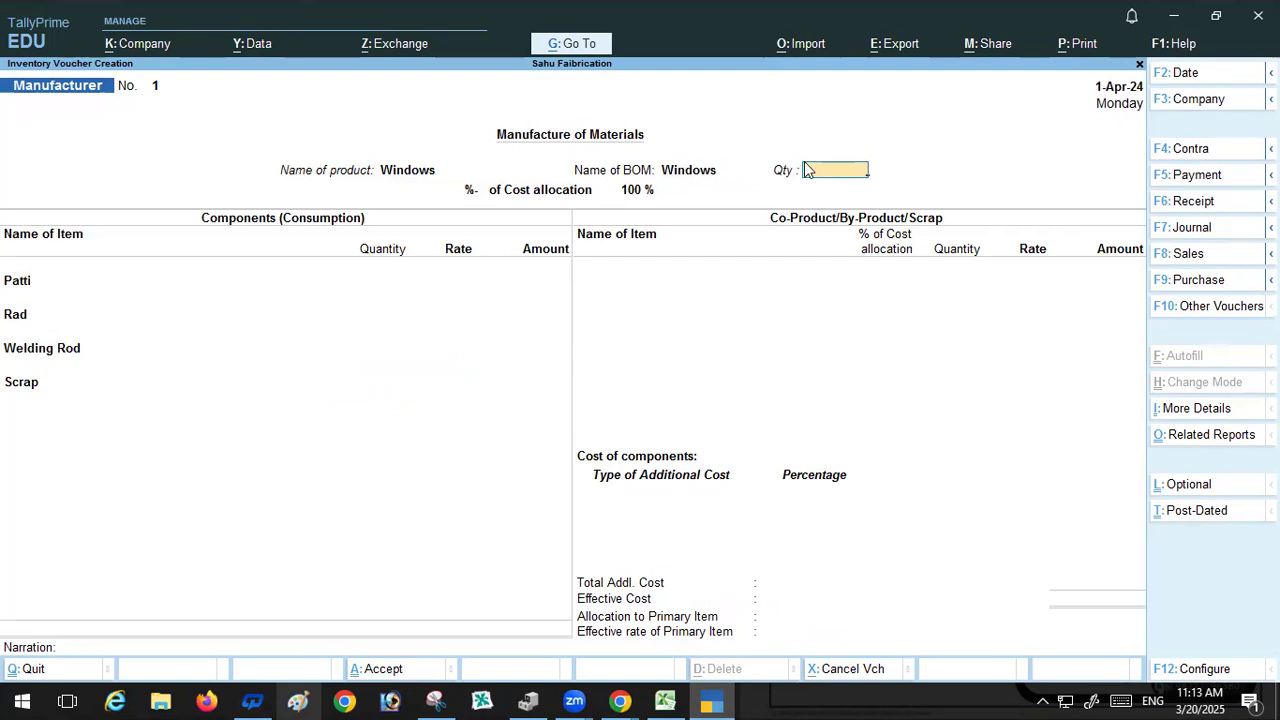
pyautogui.write('15')
pyautogui.press('BackSpace')
pyautogui.write('0')
pyautogui.press('Return')
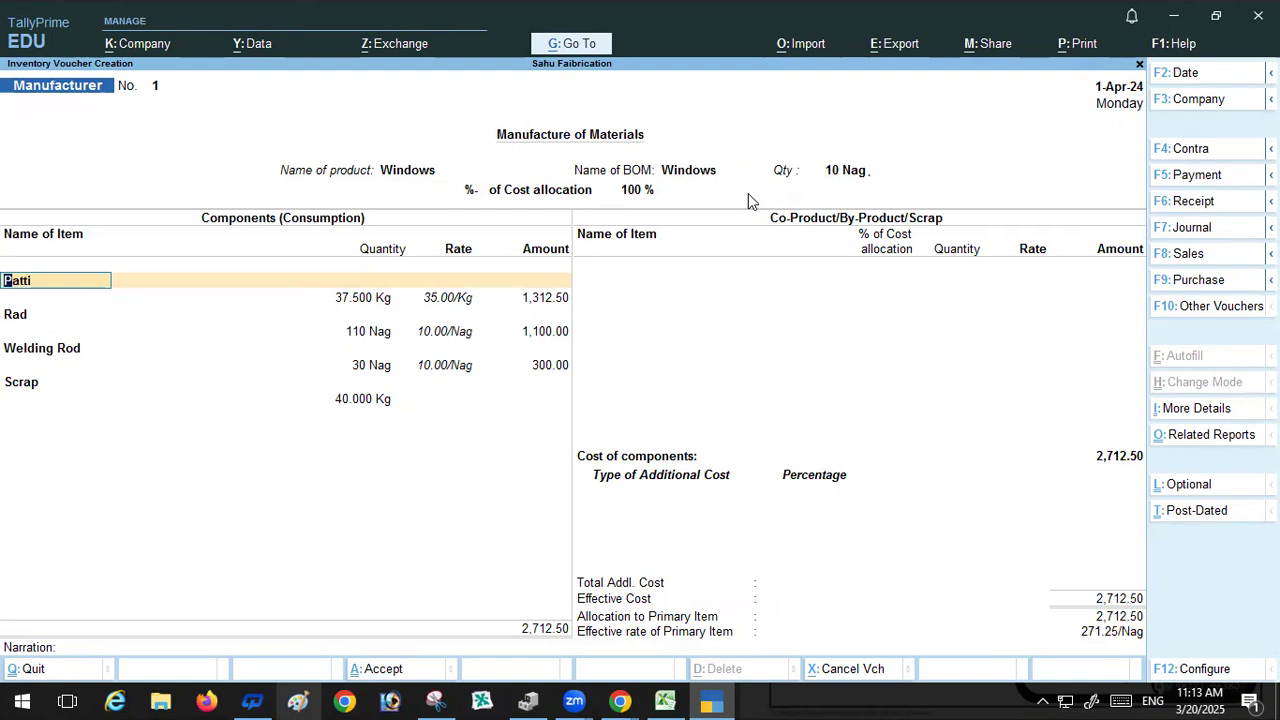
# Step: Step through the Patti, Rad, Welding Rod and Scrap component lines, accepting their quantities and rates
pyautogui.press('Return')
pyautogui.press('Return')
pyautogui.press('Return')
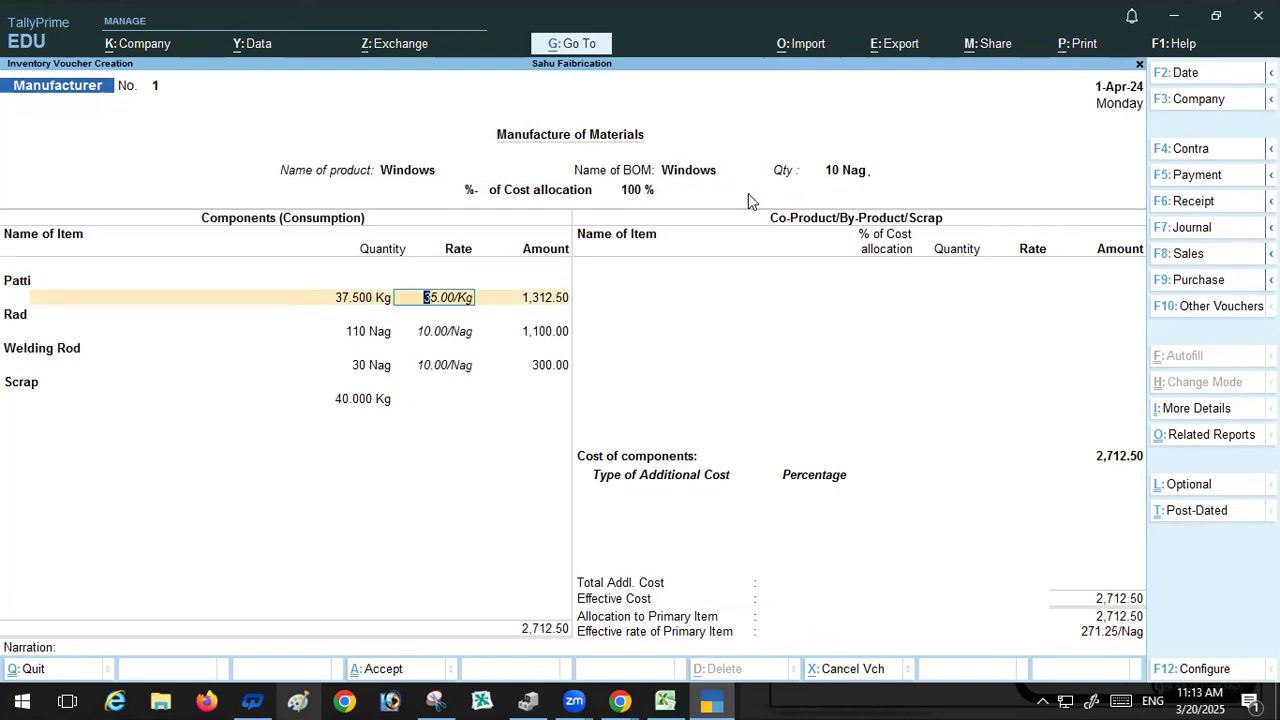
pyautogui.press('Return')
pyautogui.press('Return')
pyautogui.press('Return')
pyautogui.press('Return')
pyautogui.press('Return')
pyautogui.press('Return')
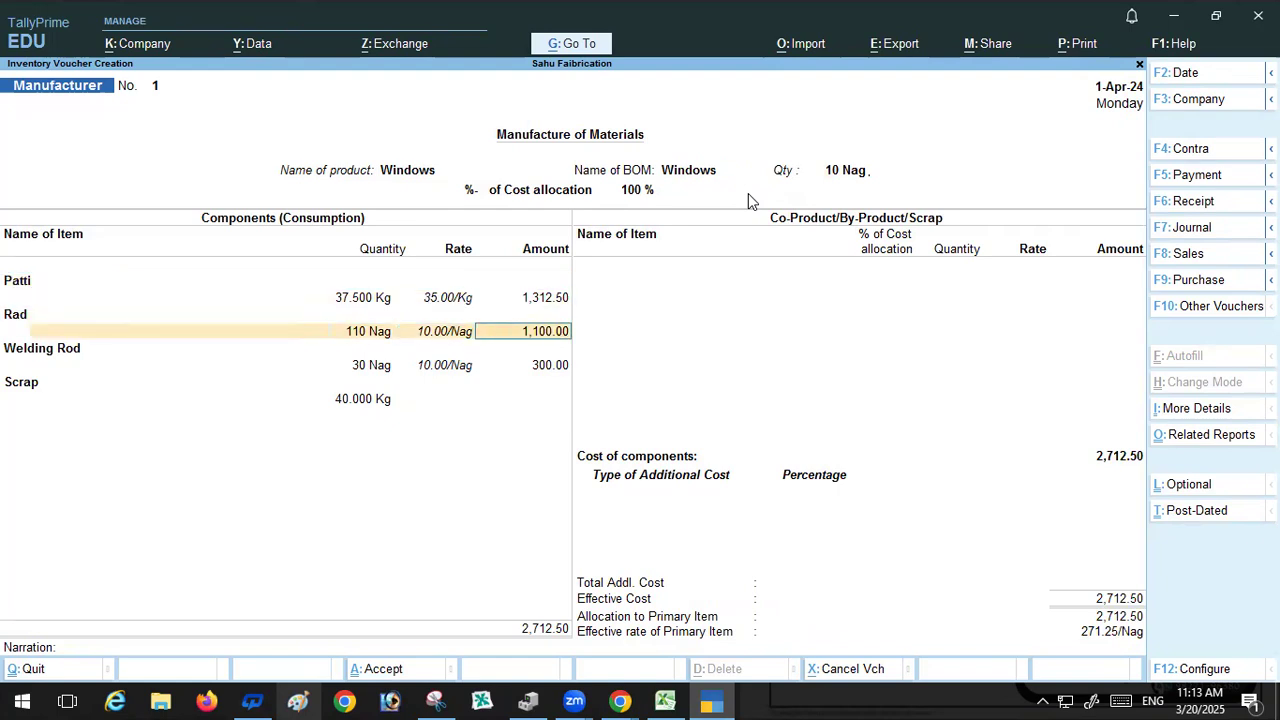
pyautogui.press('Return')
pyautogui.press('Return')
pyautogui.press('Return')
pyautogui.press('Return')
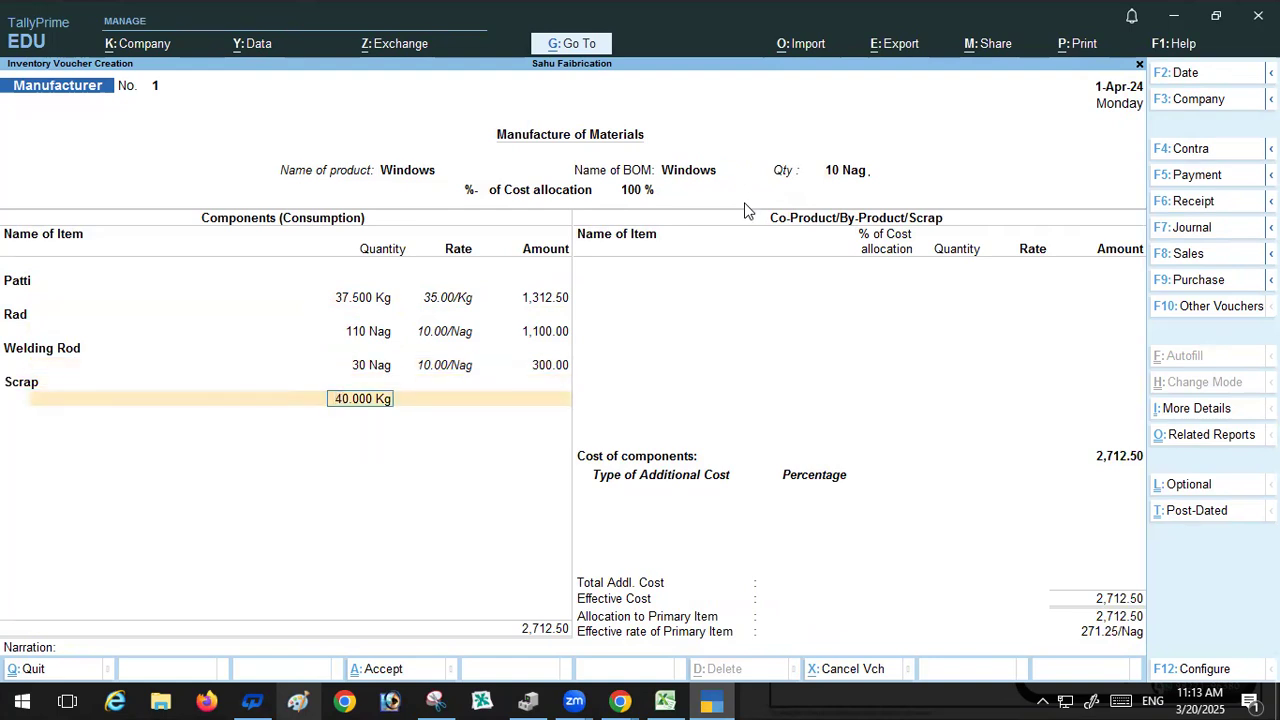
pyautogui.press('Return')
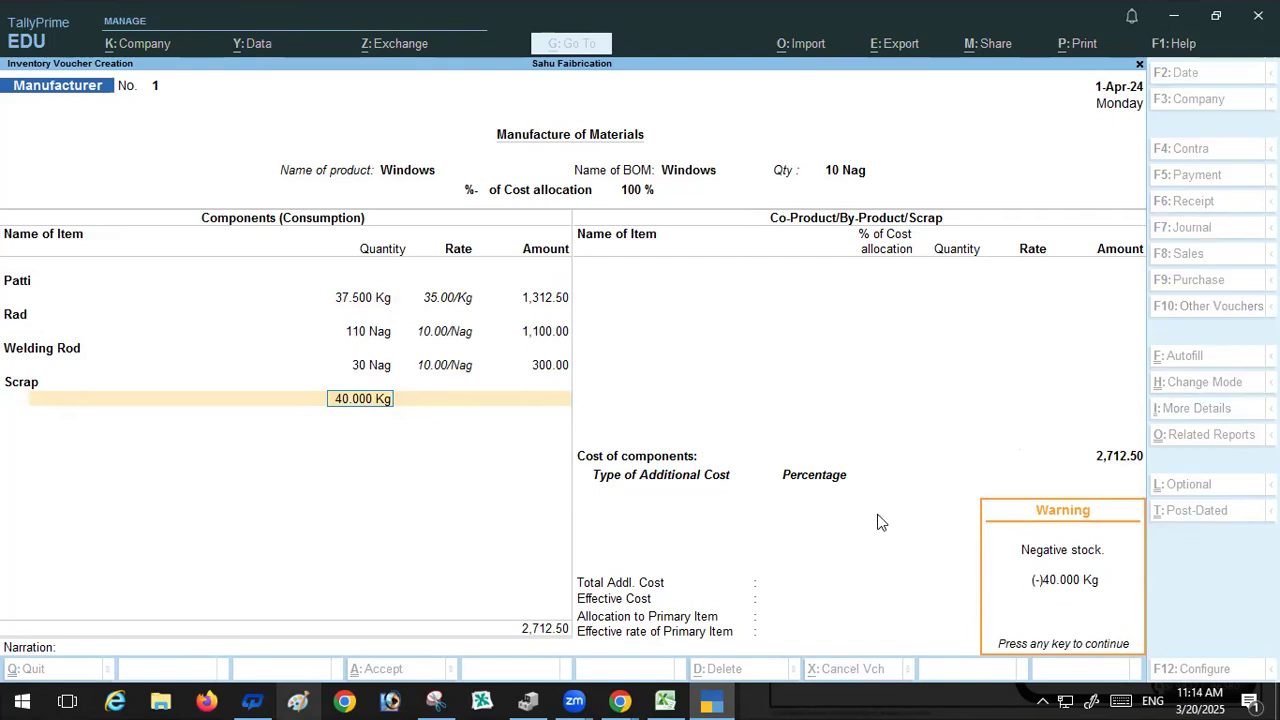
pyautogui.press('Return')
pyautogui.press('Return')
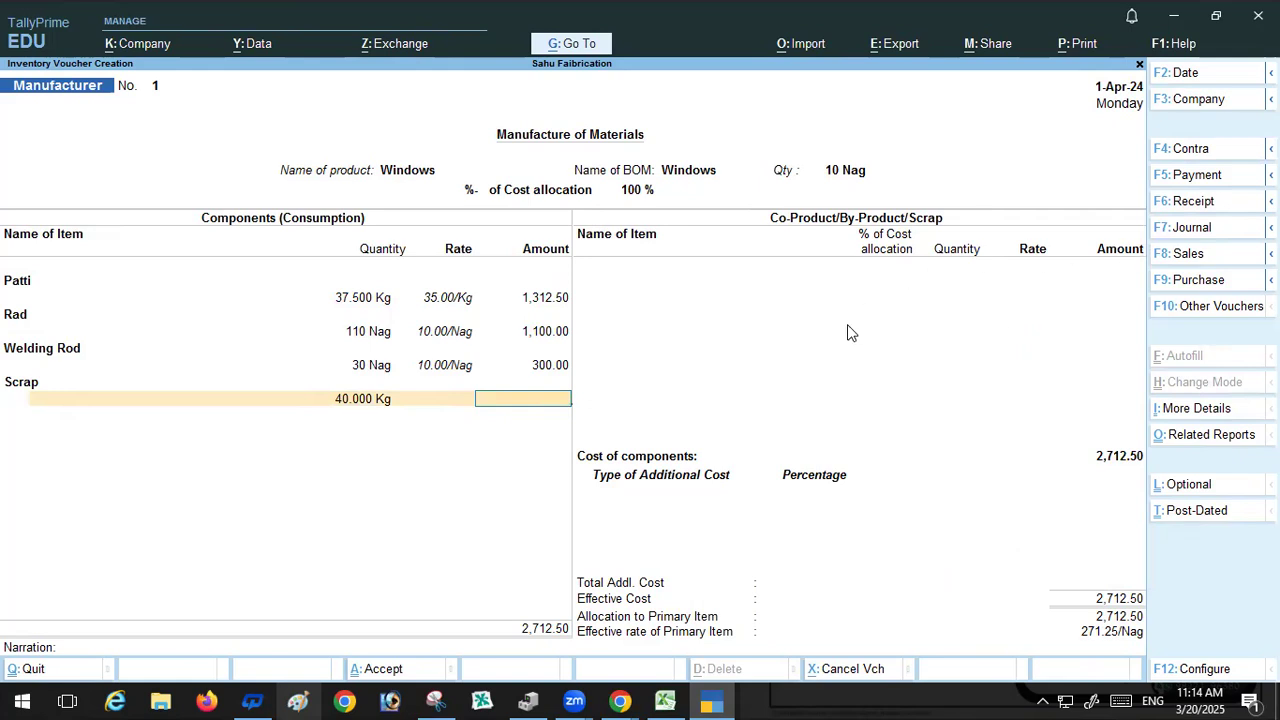
# Step: Remove the Scrap line from the consumed components list
pyautogui.press('BackSpace')
pyautogui.press('BackSpace')
pyautogui.press('BackSpace')
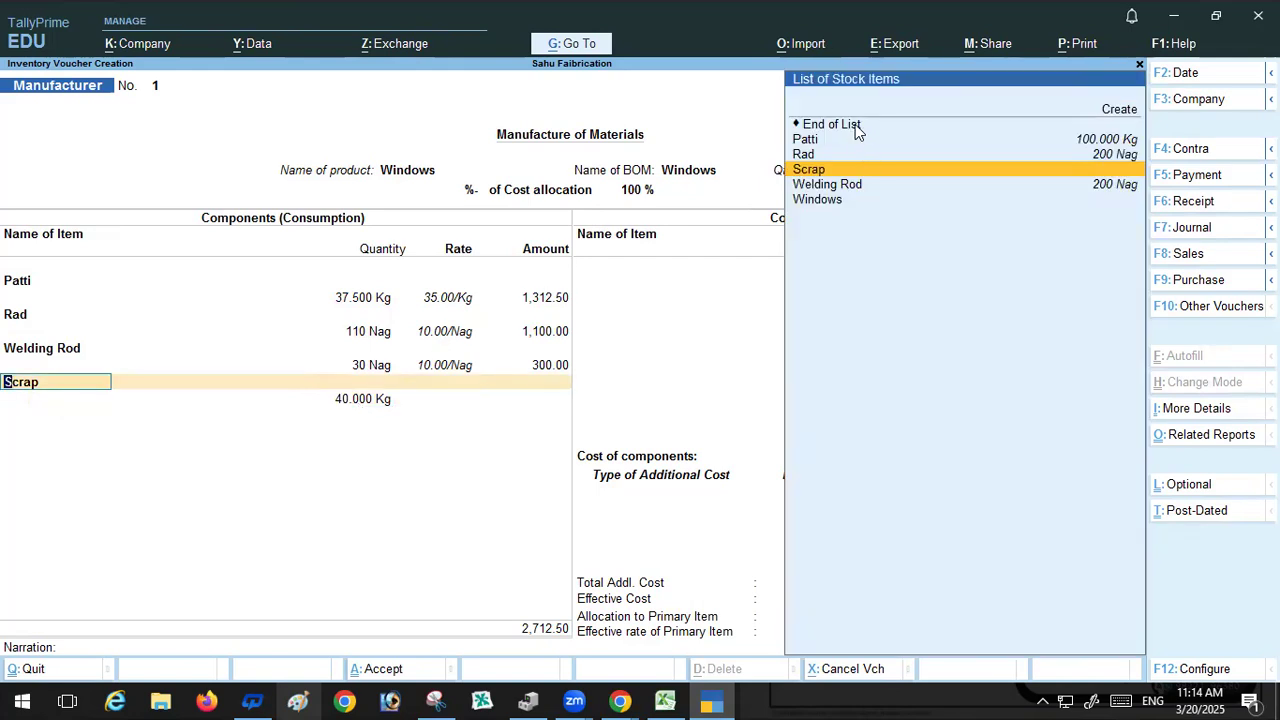
pyautogui.press('Return')
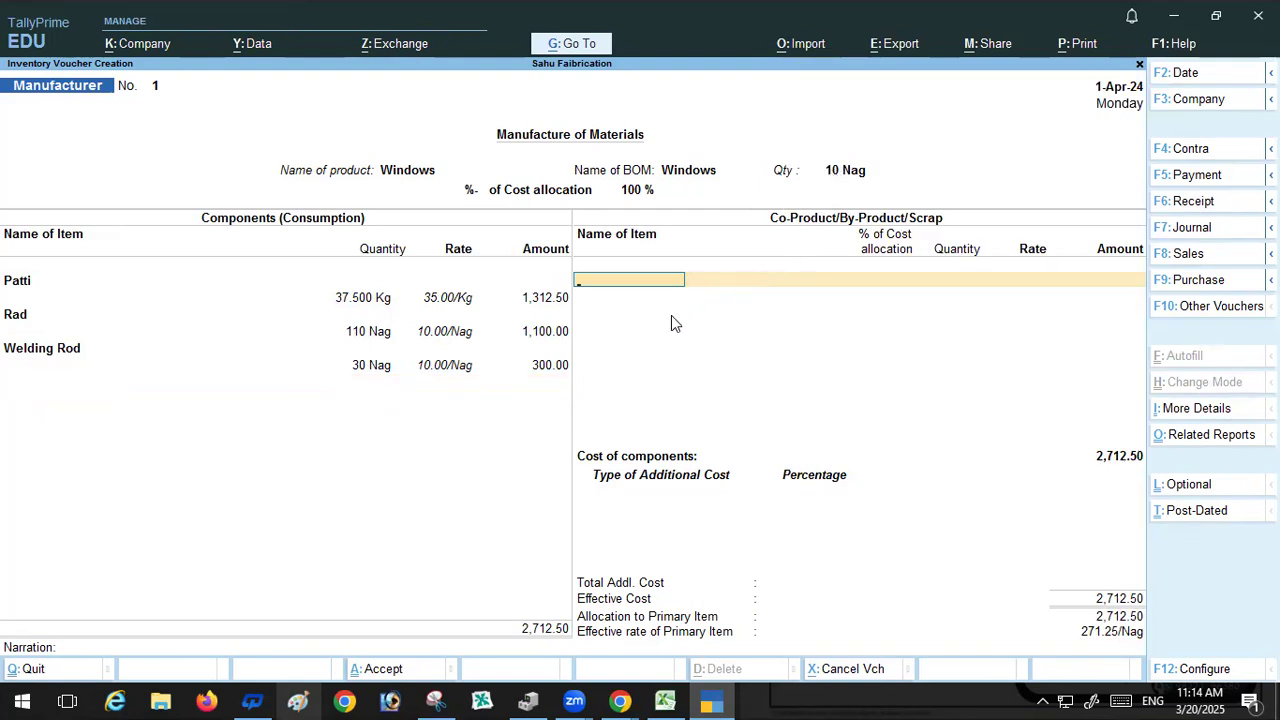
# Step: Add Scrap as a co-product/scrap line with 40% cost allocation
pyautogui.write('S')
pyautogui.press('Return')
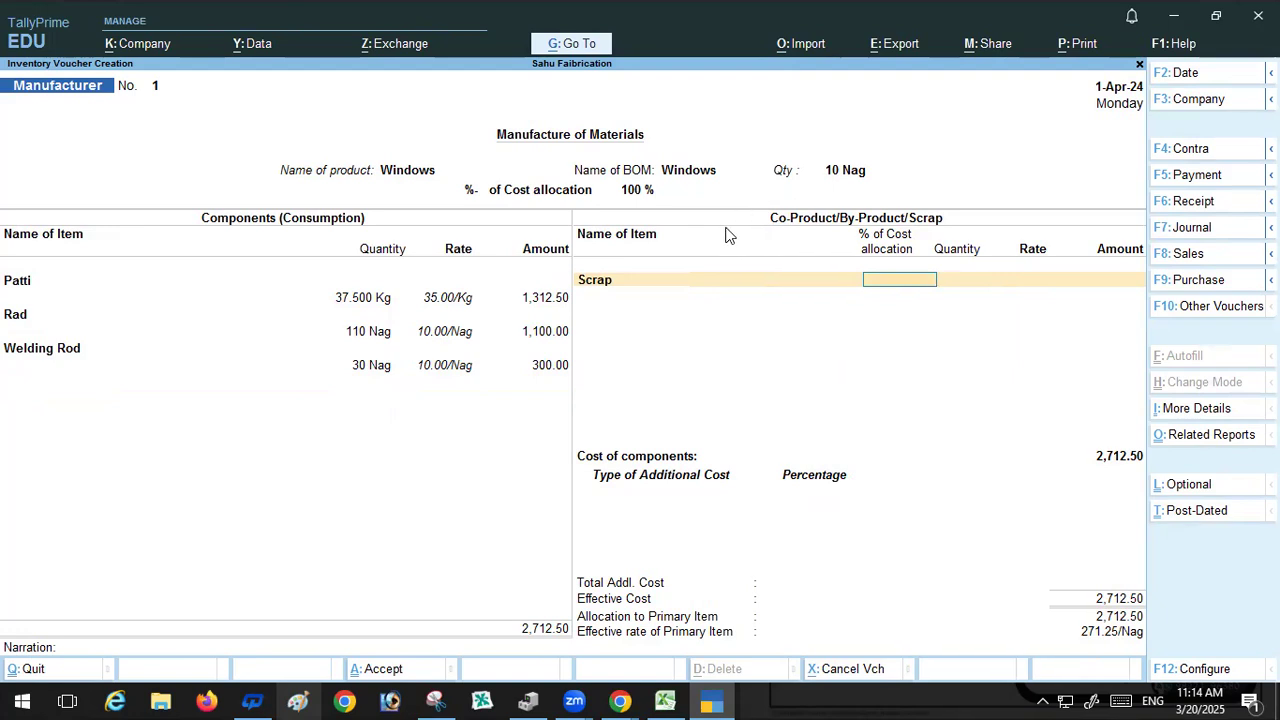
pyautogui.write('40')
pyautogui.press('Return')
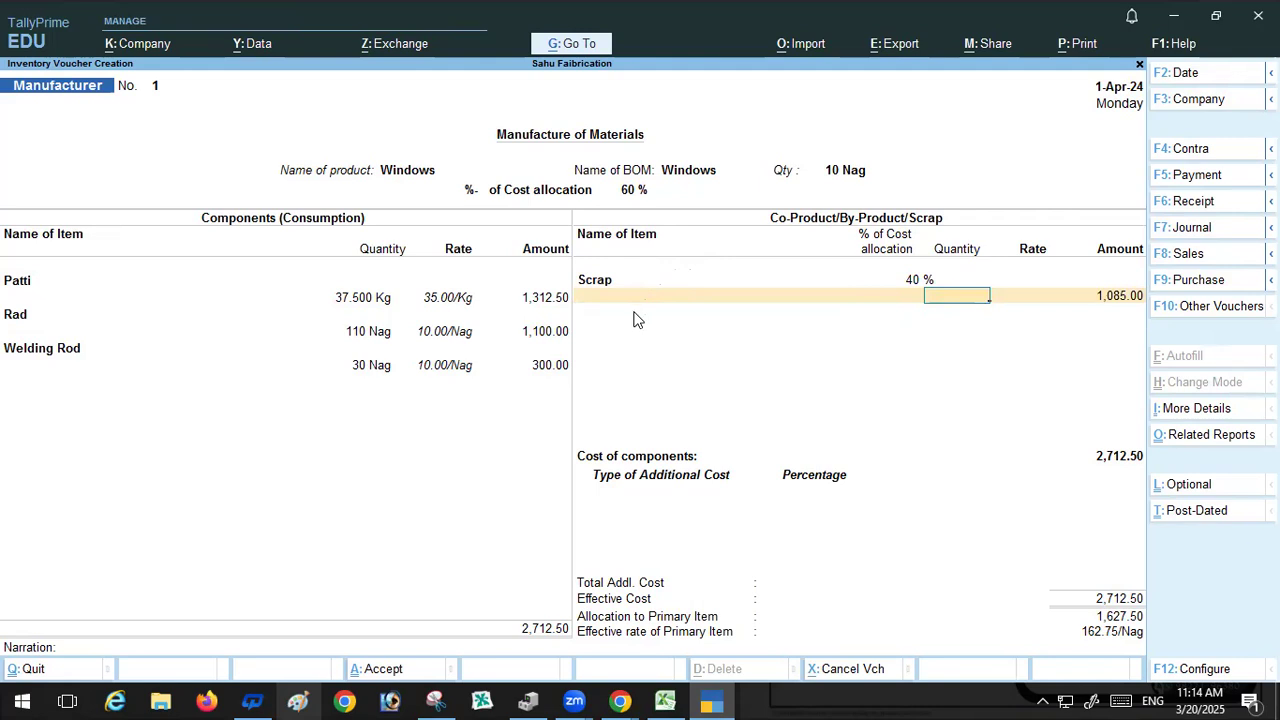
# Step: Revise the Scrap line's cost allocation to 1%, then to 10%
pyautogui.press('BackSpace')
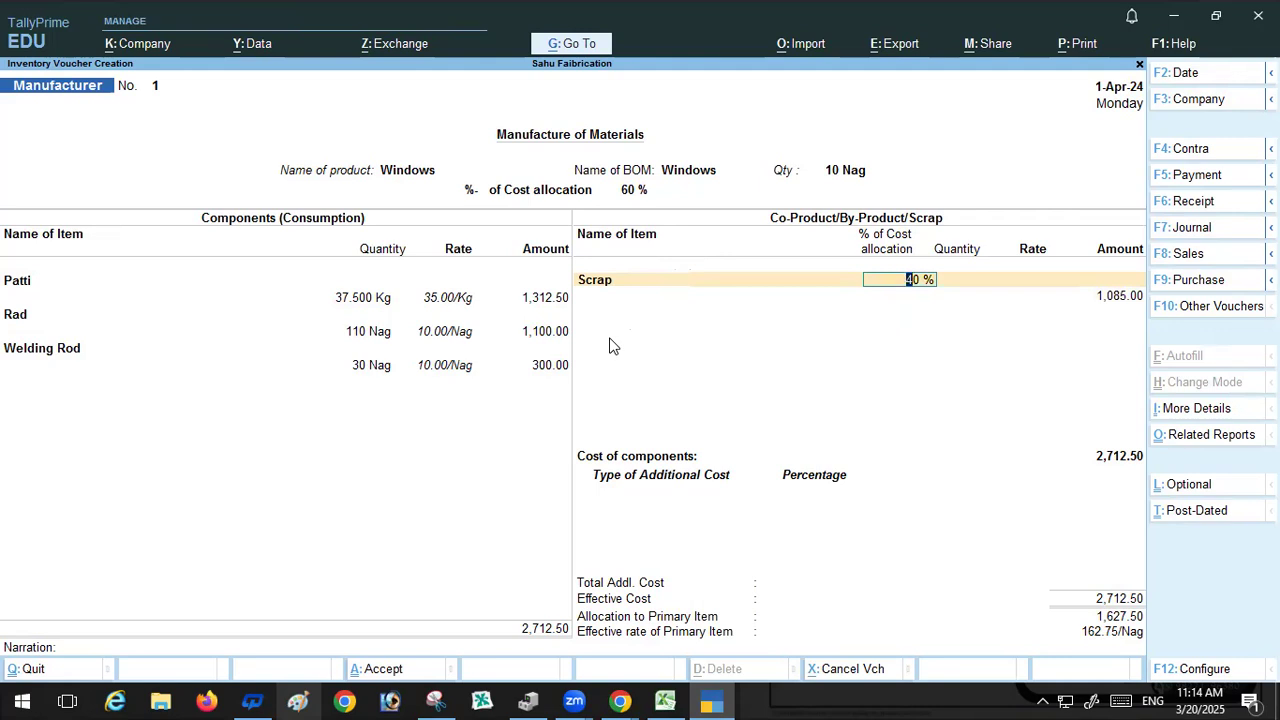
pyautogui.write('1')
pyautogui.press('Return')
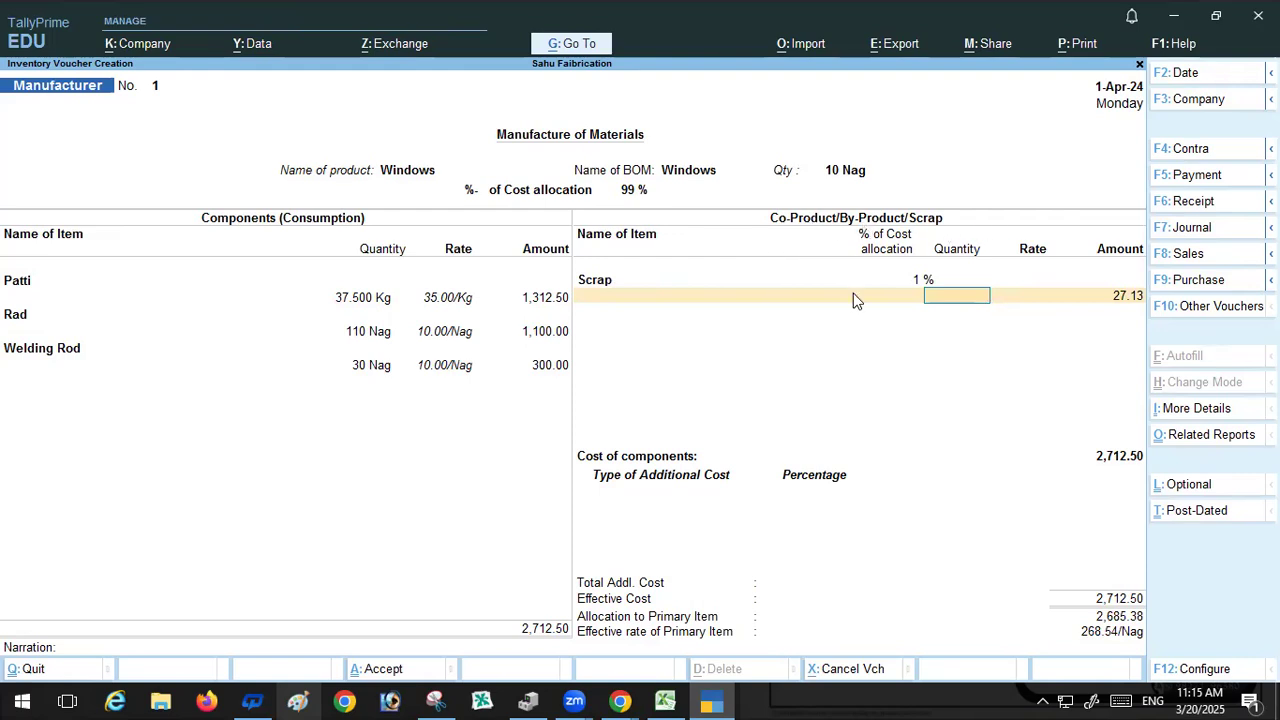
pyautogui.click(595, 282)
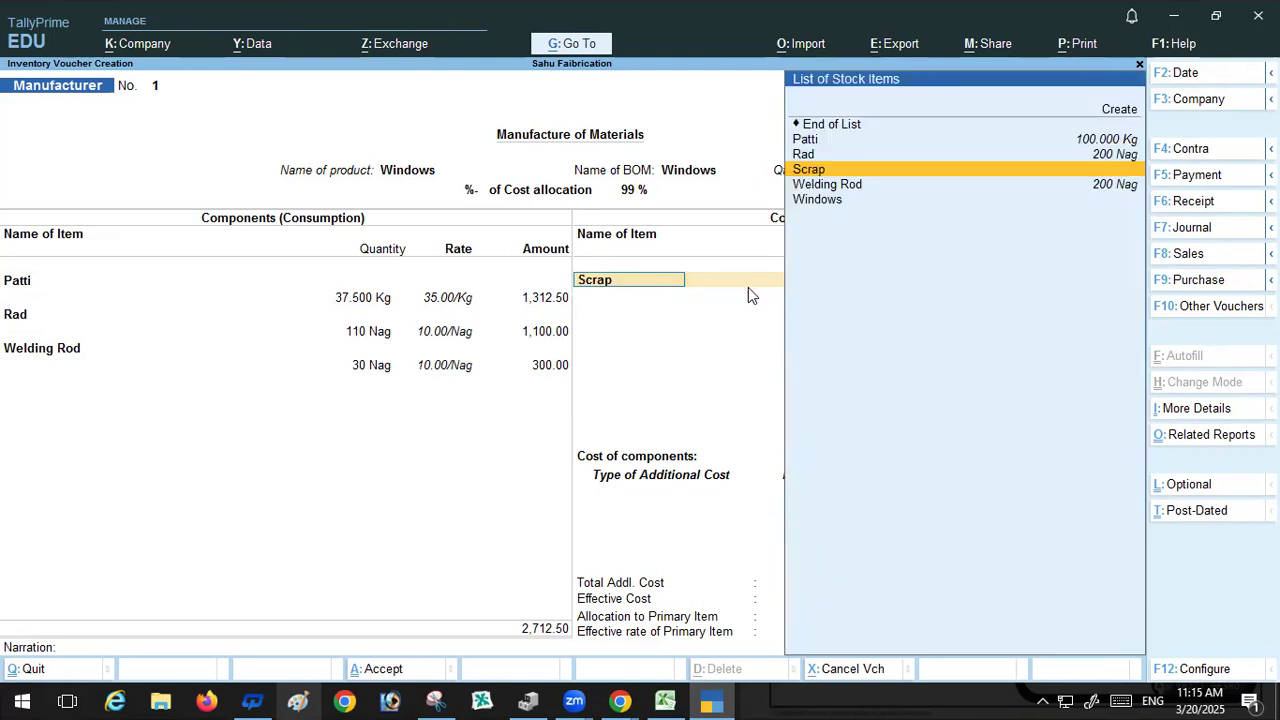
pyautogui.hotkey('shift', 'Tab')
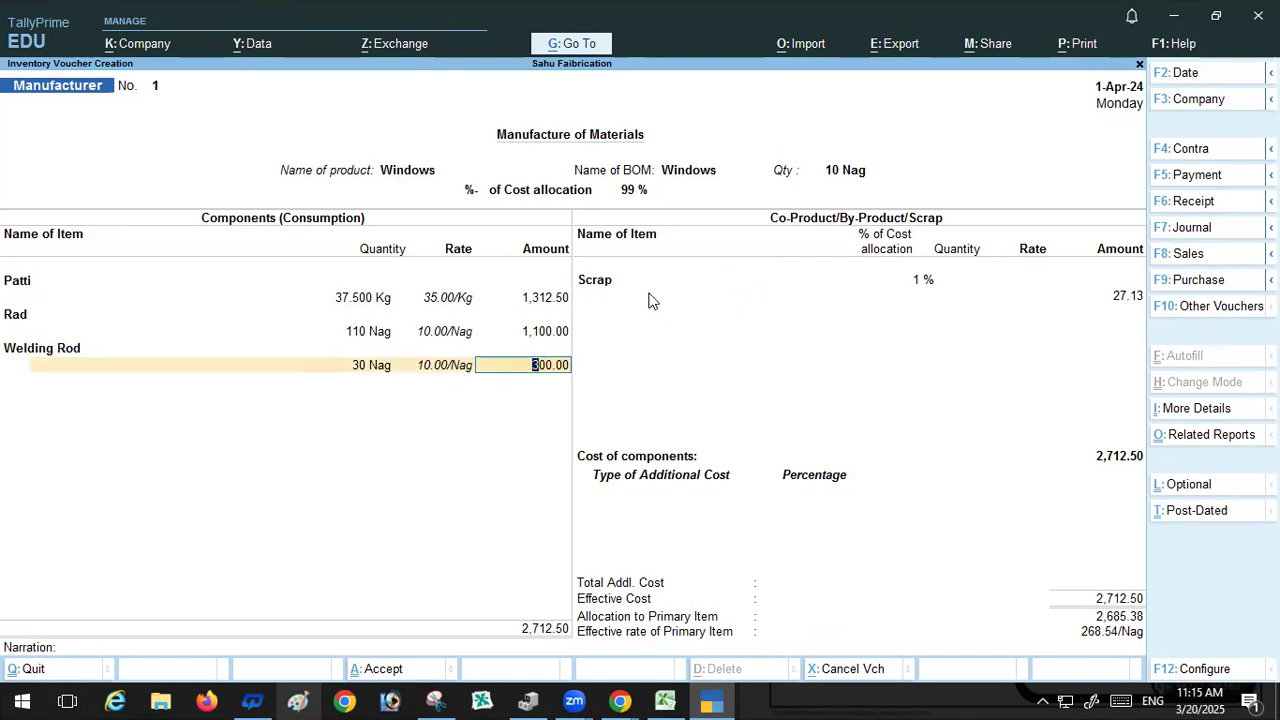
pyautogui.click(928, 281)
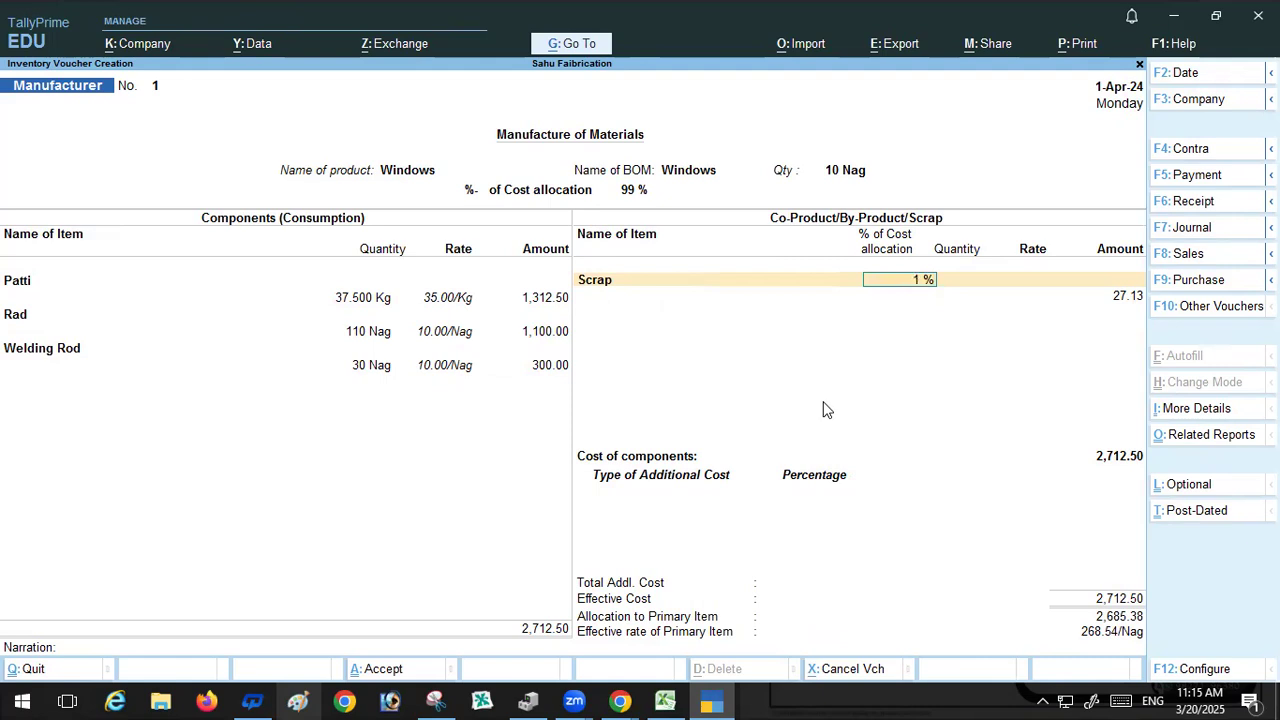
pyautogui.write('10')
pyautogui.press('Return')
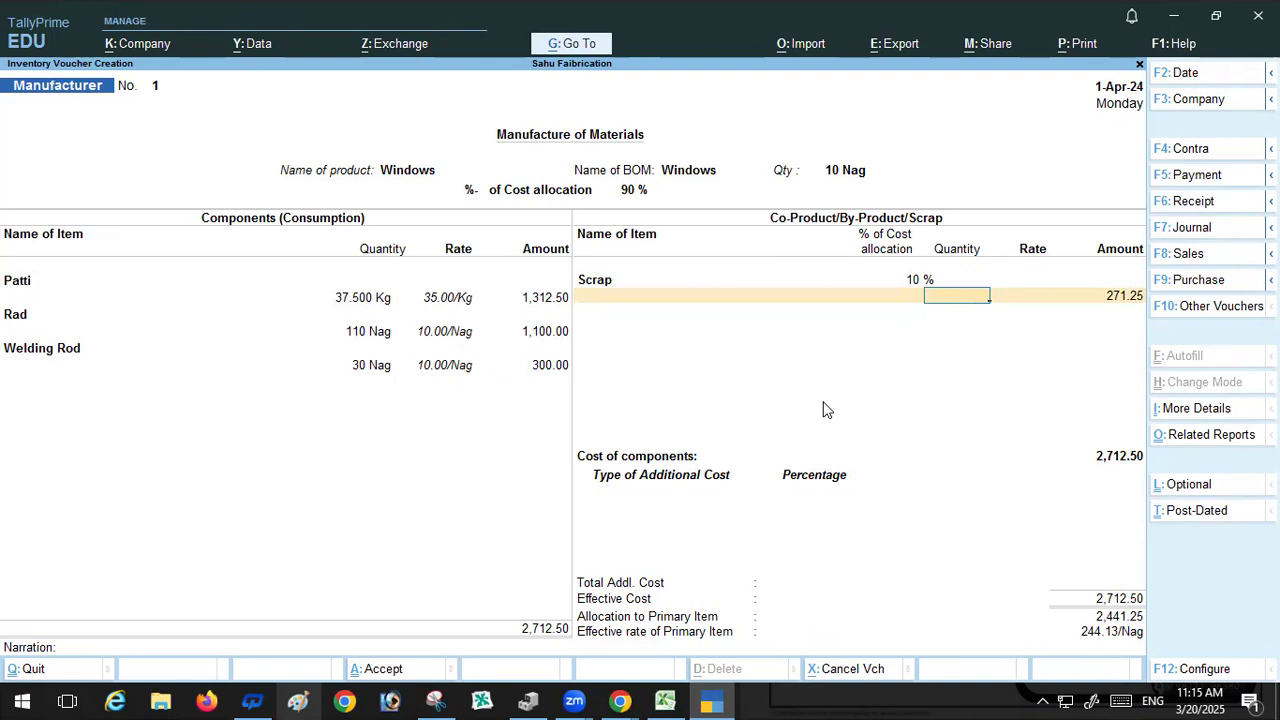
# Step: From the additional cost row, start creating a new ledger named Other Expence
pyautogui.press('Return')
pyautogui.press('Return')
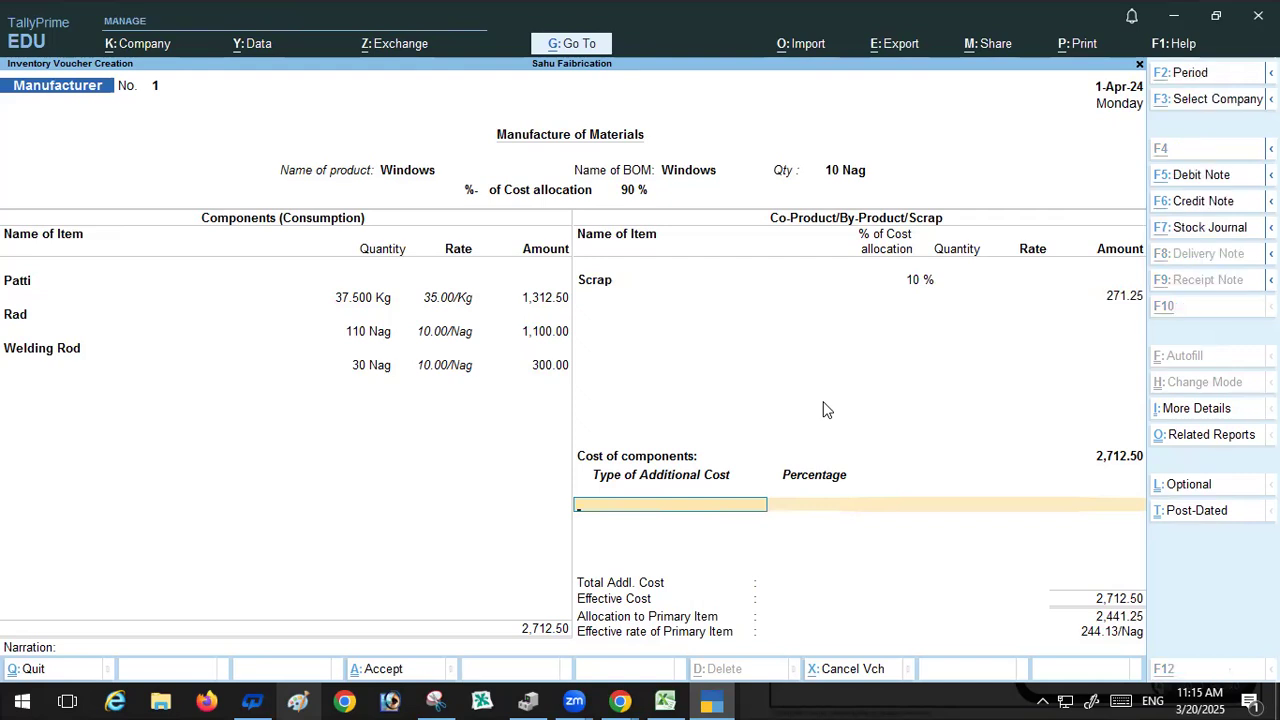
pyautogui.hotkey('alt', 'c')
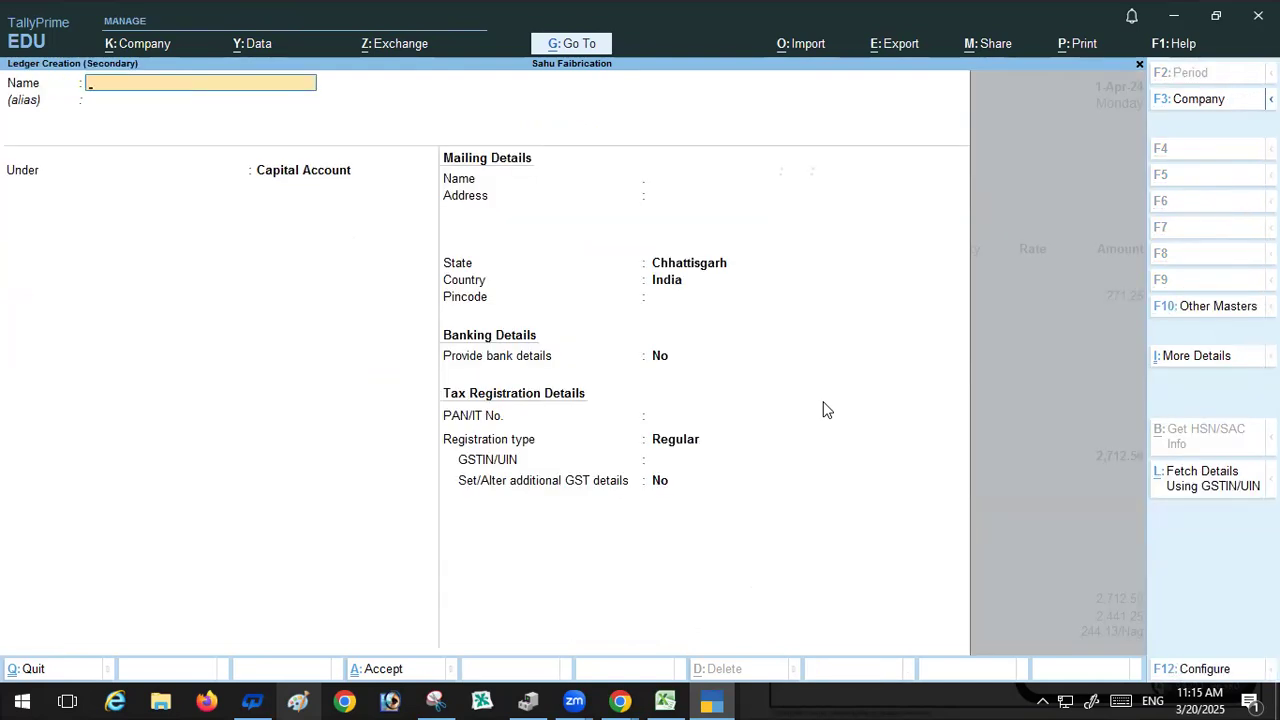
pyautogui.write('Othe')
pyautogui.write('r Ex')
pyautogui.write('pence')
pyautogui.press('Return')
pyautogui.press('Return')
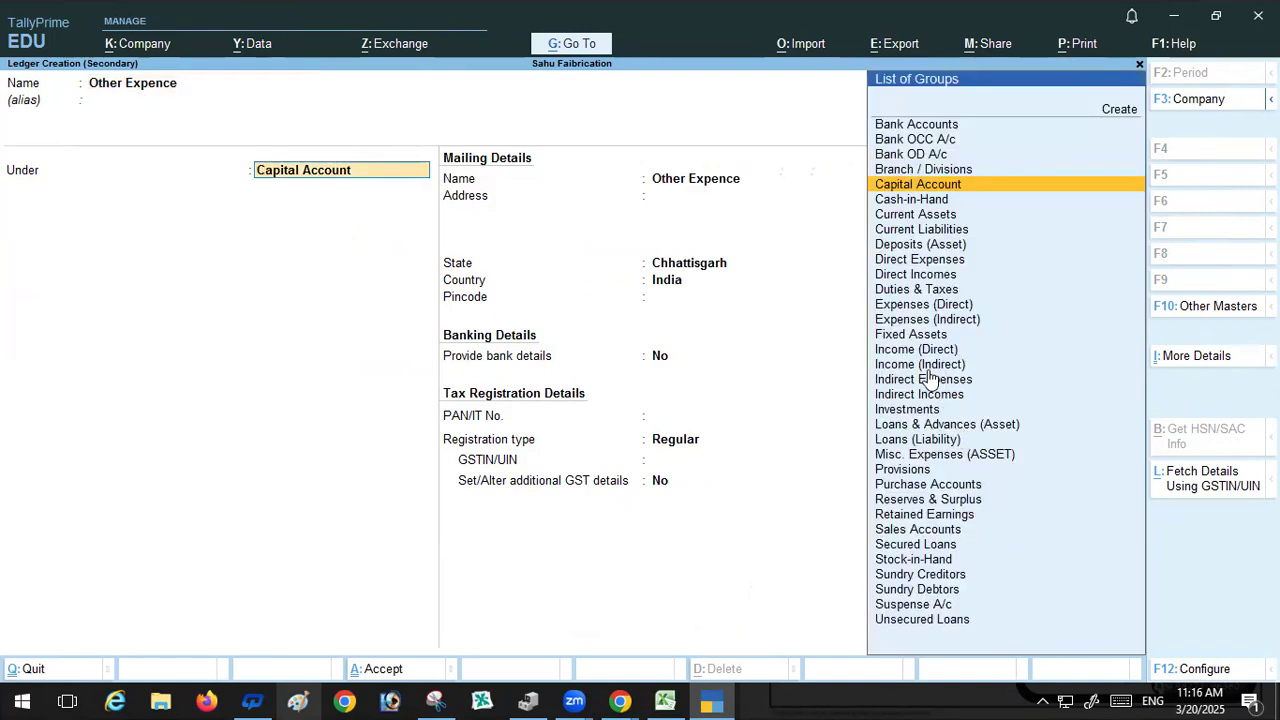
# Step: Save the Other Expence ledger under Indirect Expenses with Goods supply, and apply it as a 35% additional cost
pyautogui.click(906, 322)
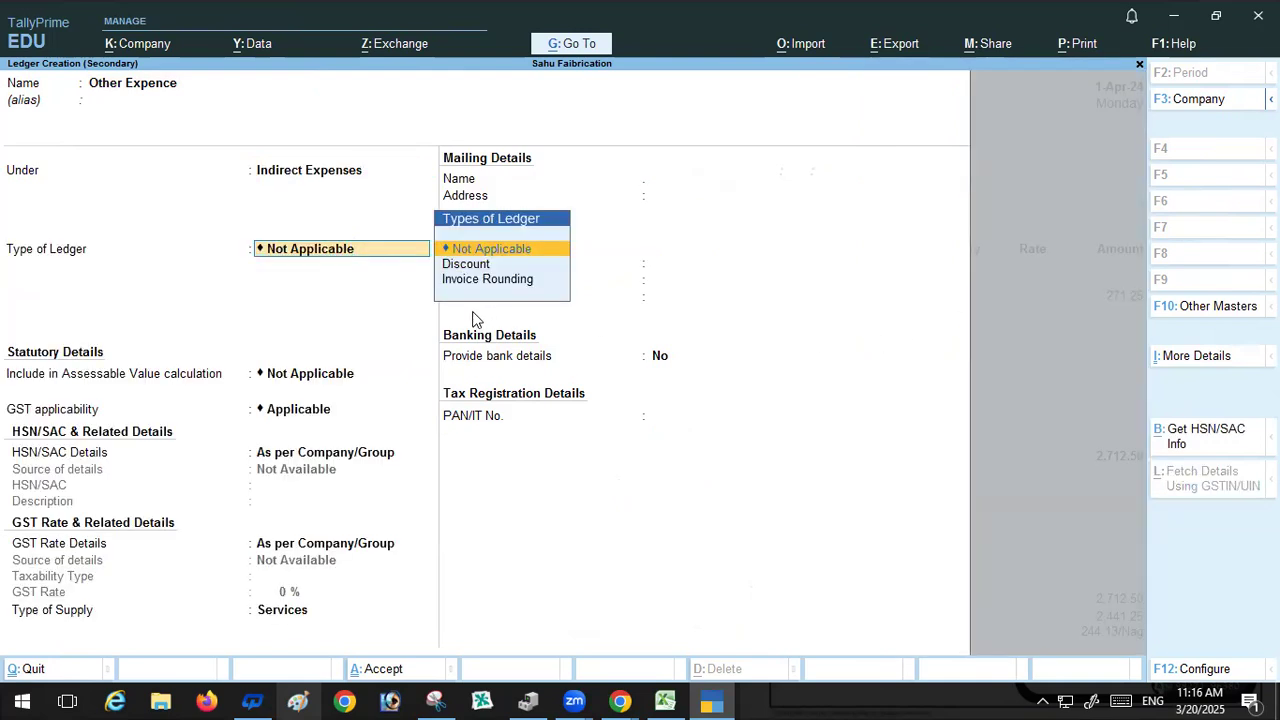
pyautogui.press('Return')
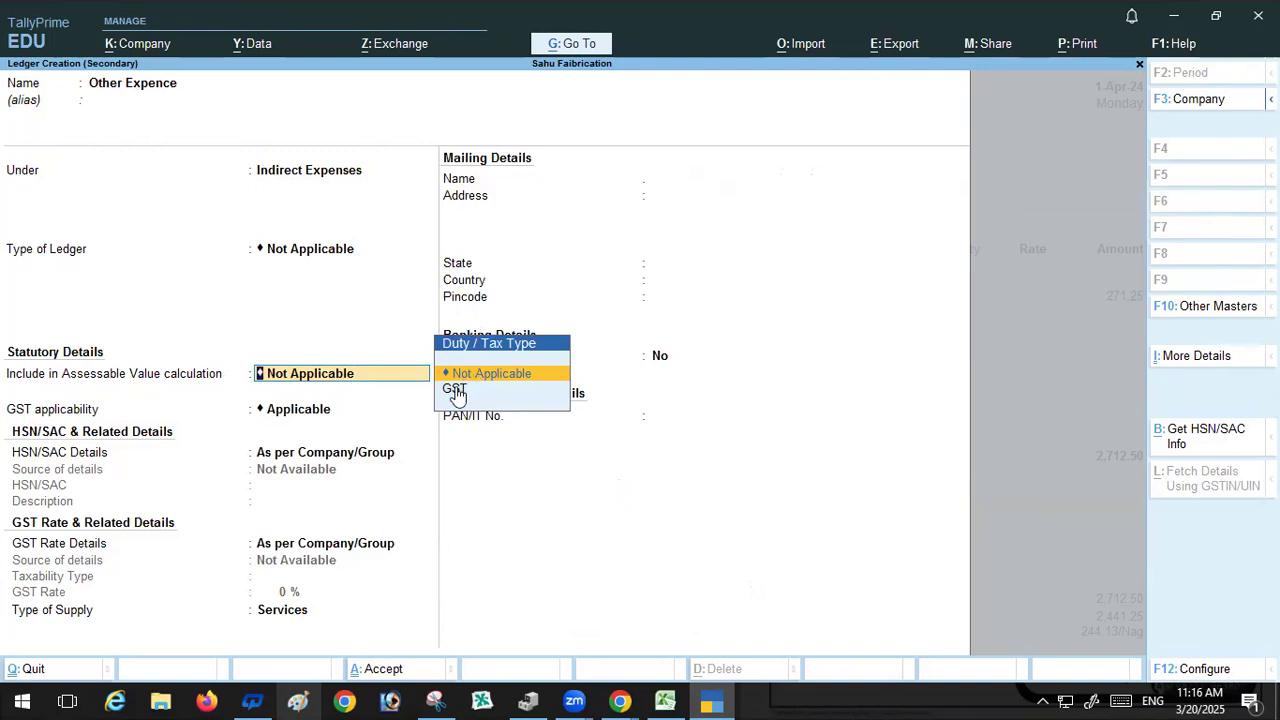
pyautogui.press('Return')
pyautogui.press('Return')
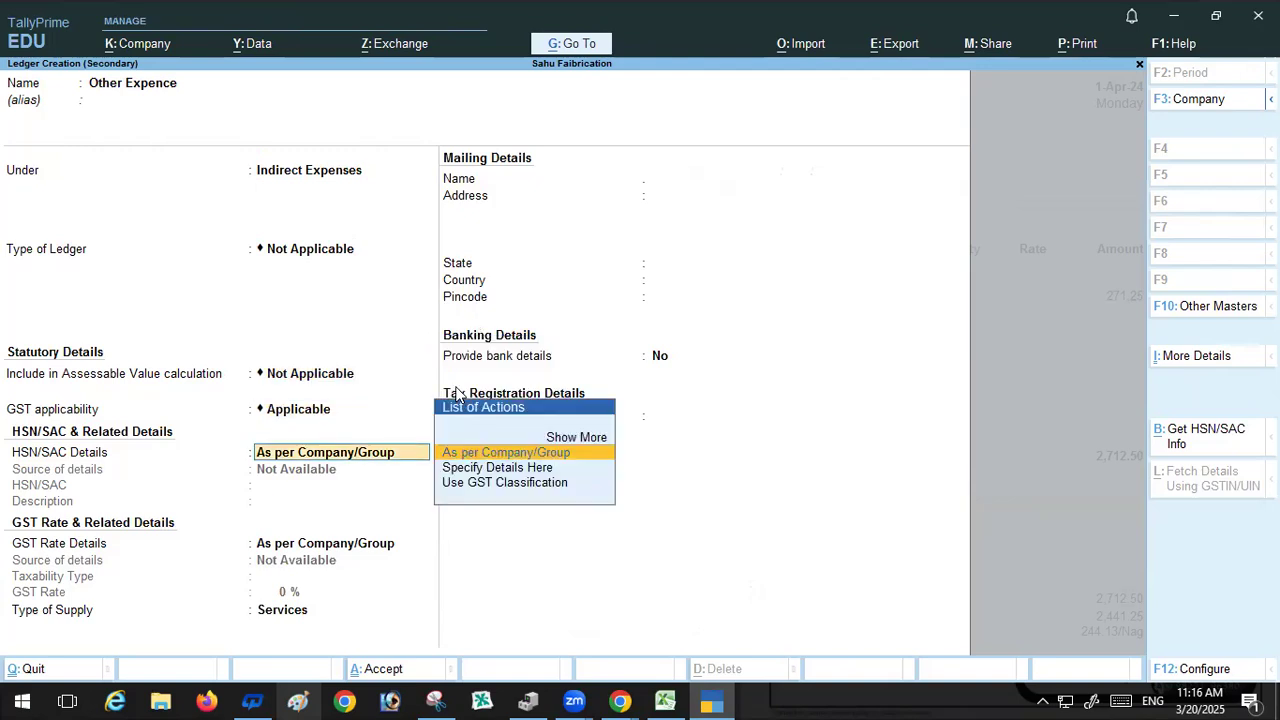
pyautogui.press('Return')
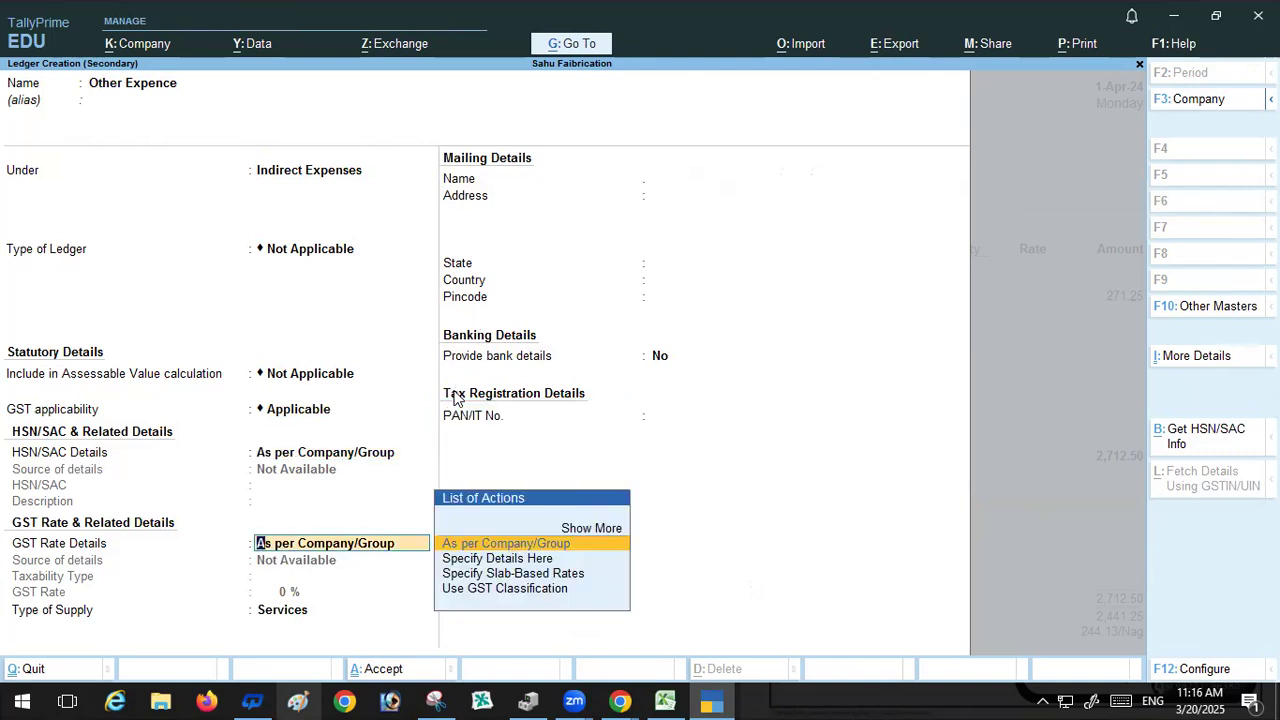
pyautogui.press('Return')
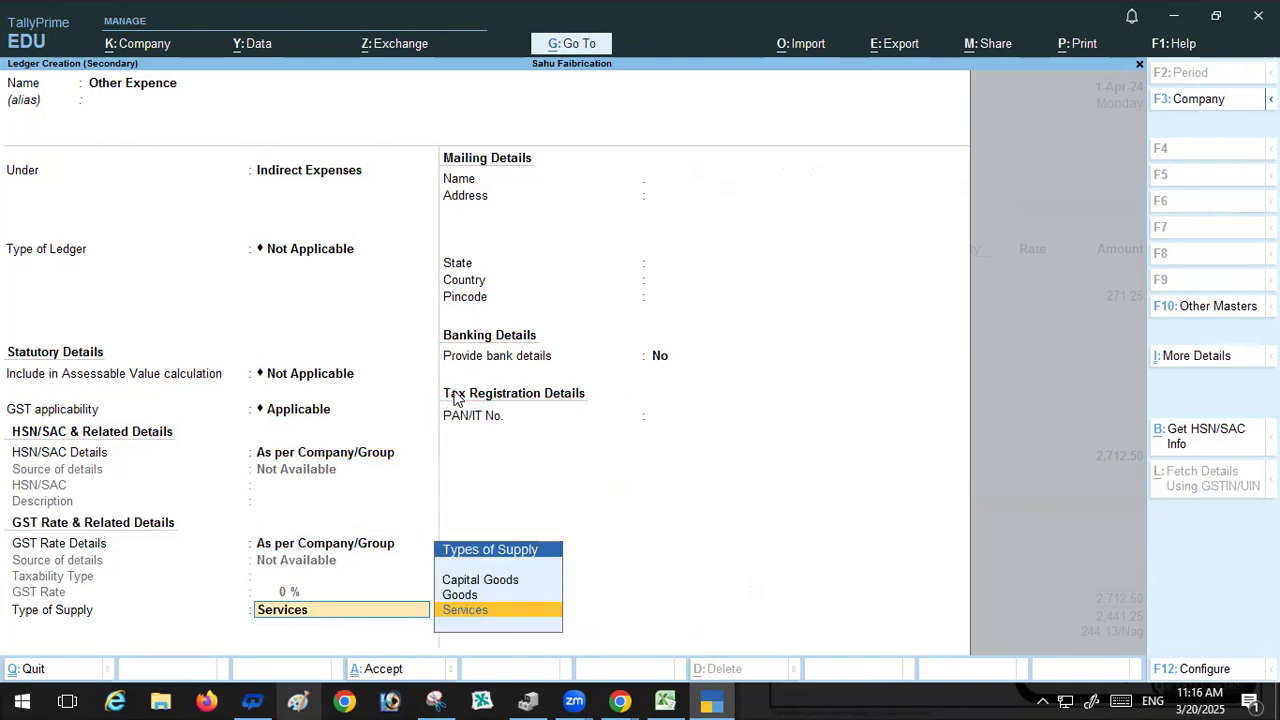
pyautogui.click(455, 595)
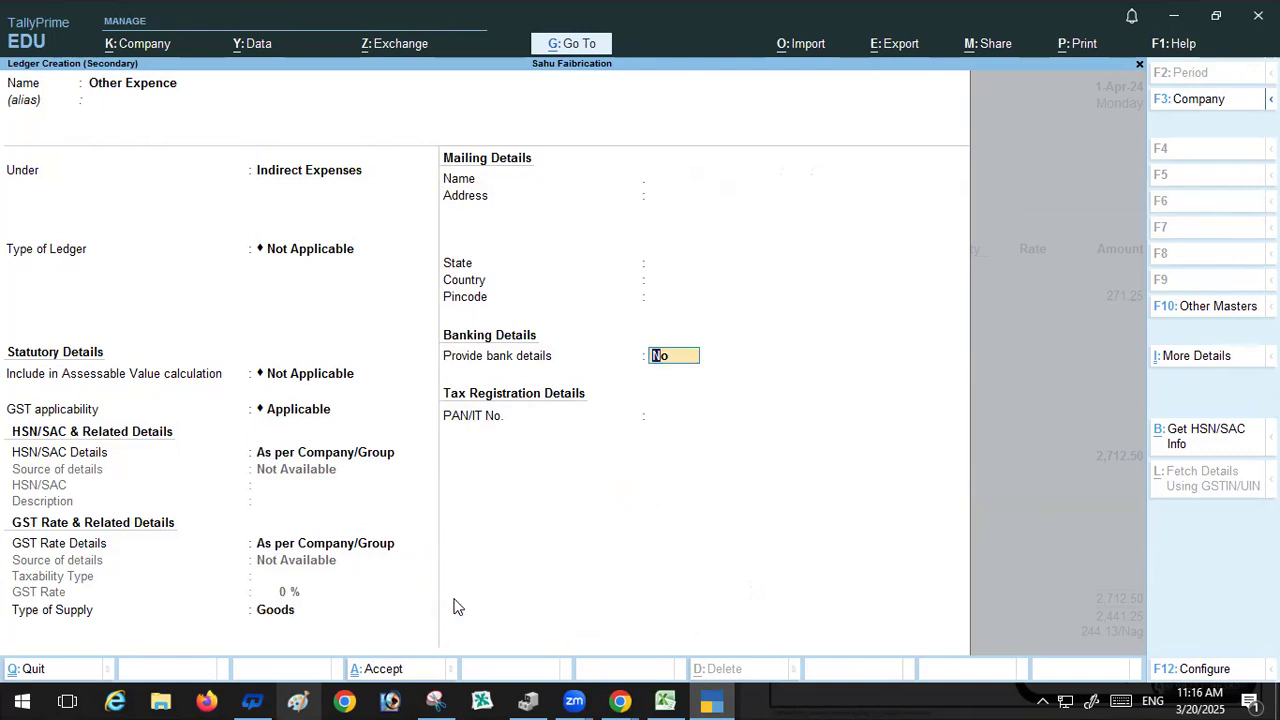
pyautogui.press('Return')
pyautogui.press('Return')
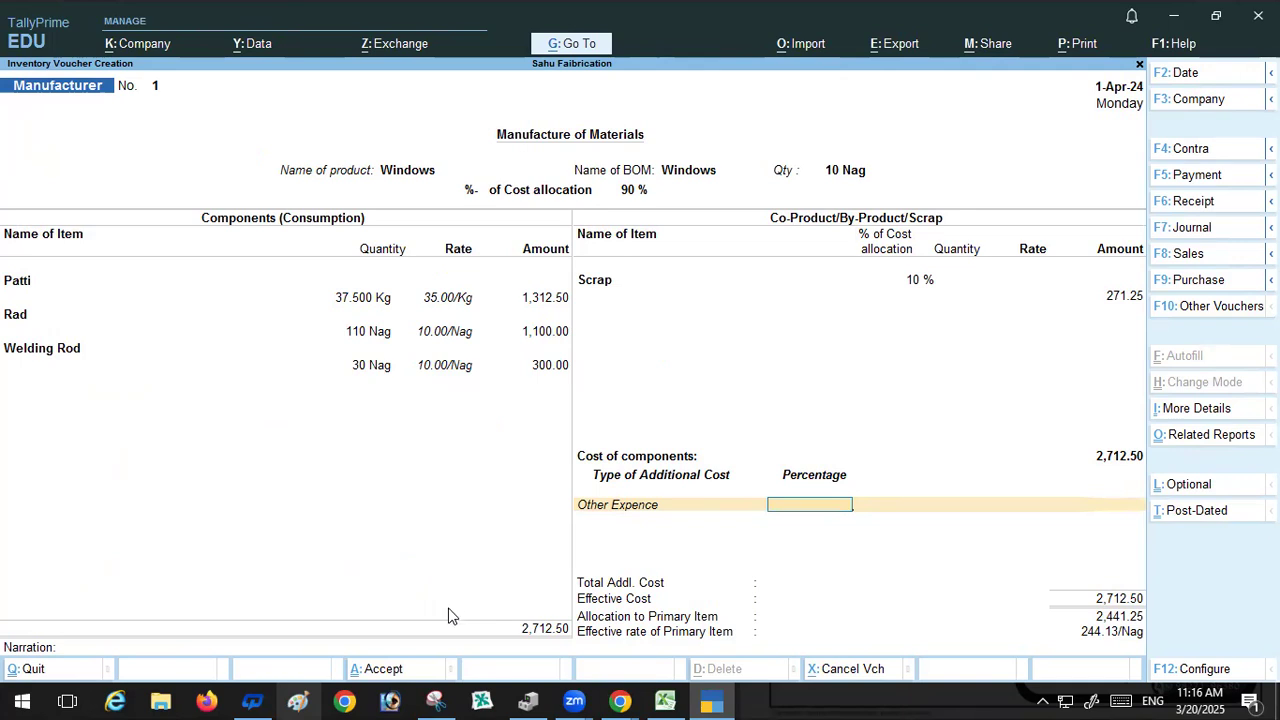
pyautogui.write('35')
pyautogui.press('Return')
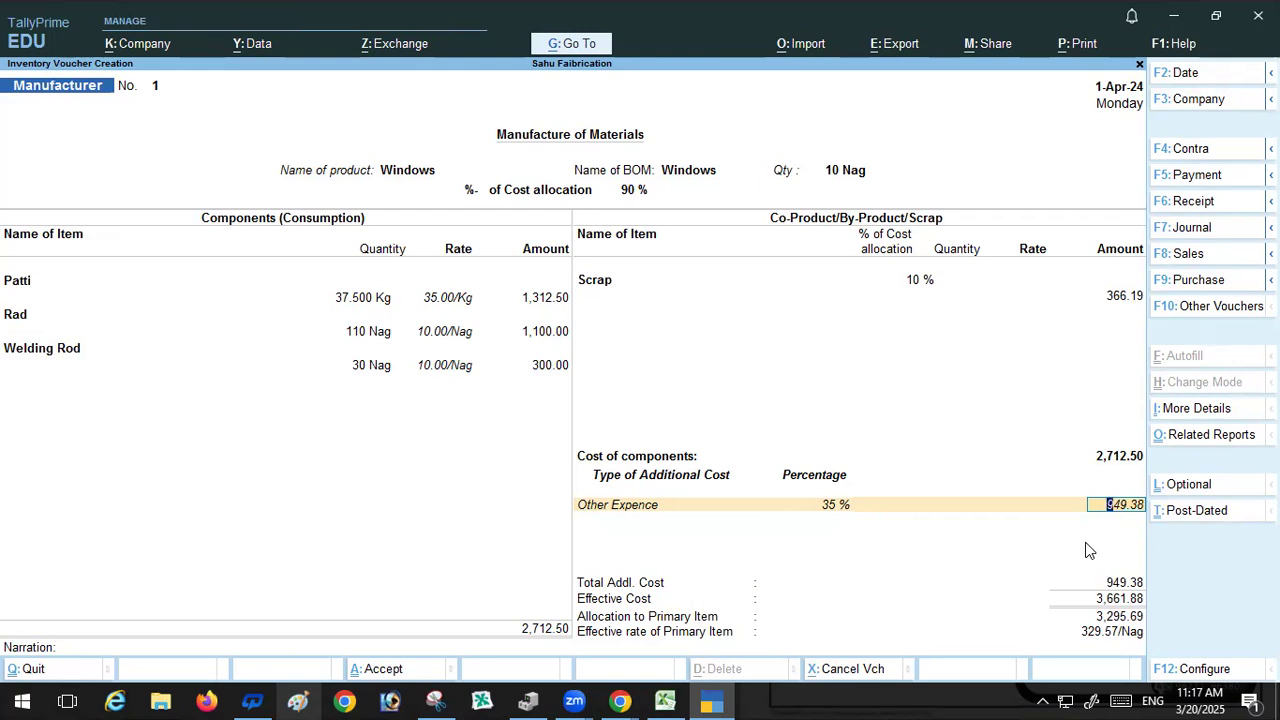
# Step: Adjust the Scrap line's cost allocation through several values, finally setting it to 3.82%
pyautogui.click(915, 282)
pyautogui.write('5')
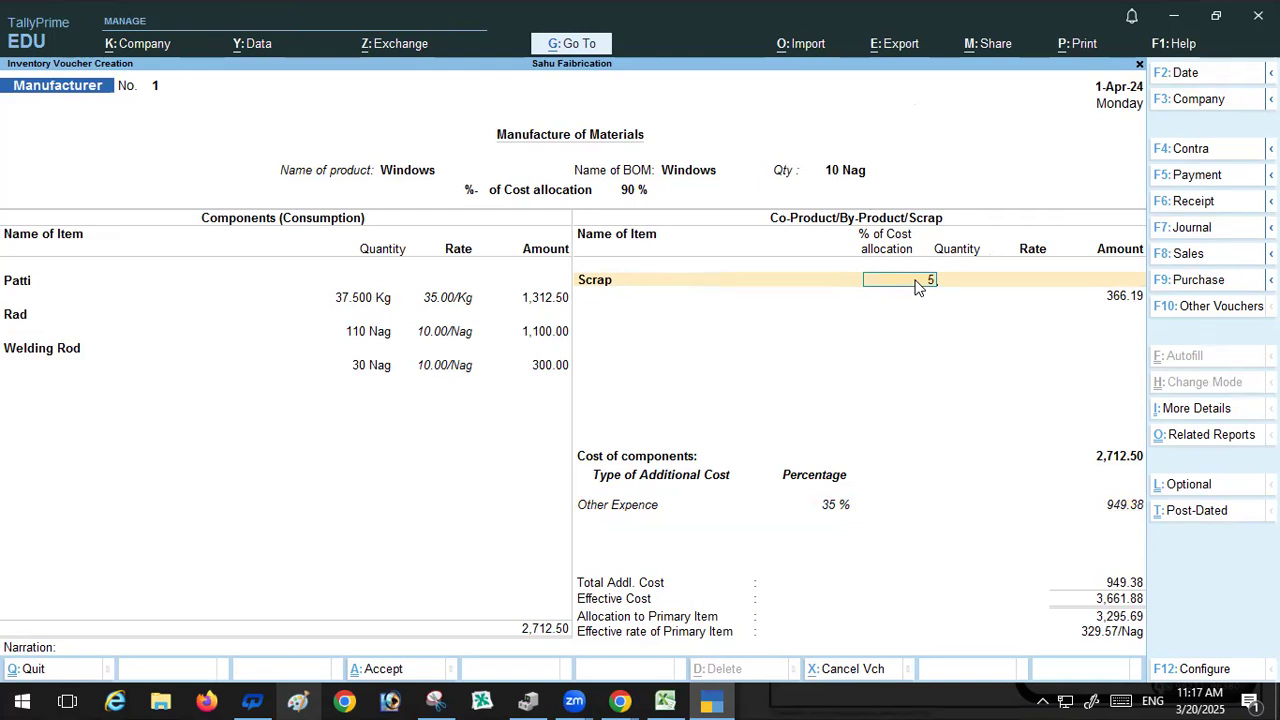
pyautogui.press('Return')
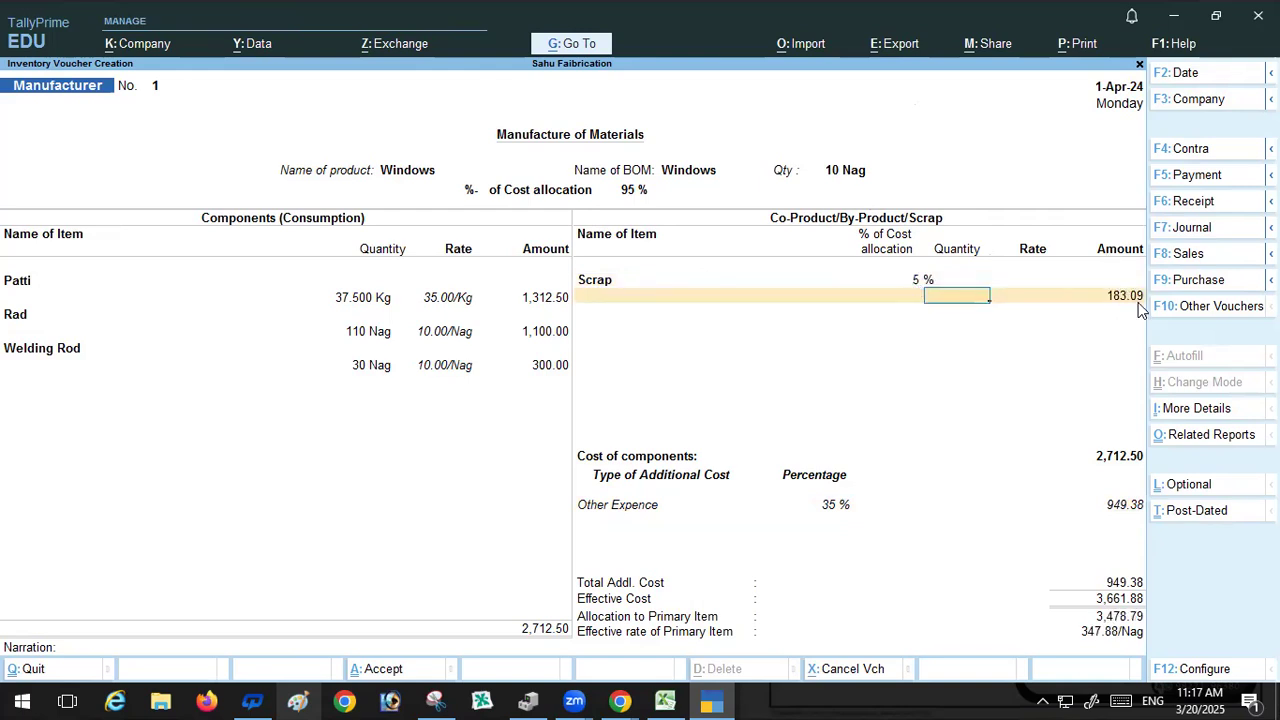
pyautogui.click(920, 284)
pyautogui.press('BackSpace')
pyautogui.write('4')
pyautogui.press('Return')
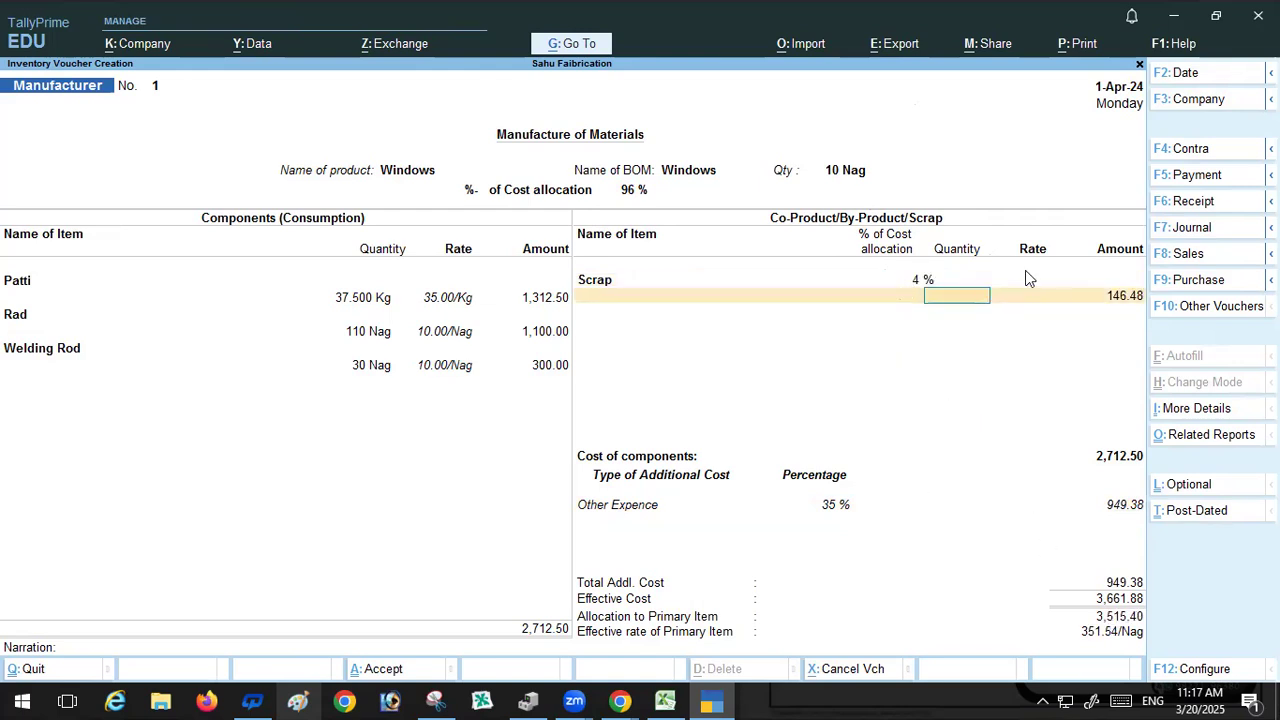
pyautogui.click(933, 283)
pyautogui.write('3')
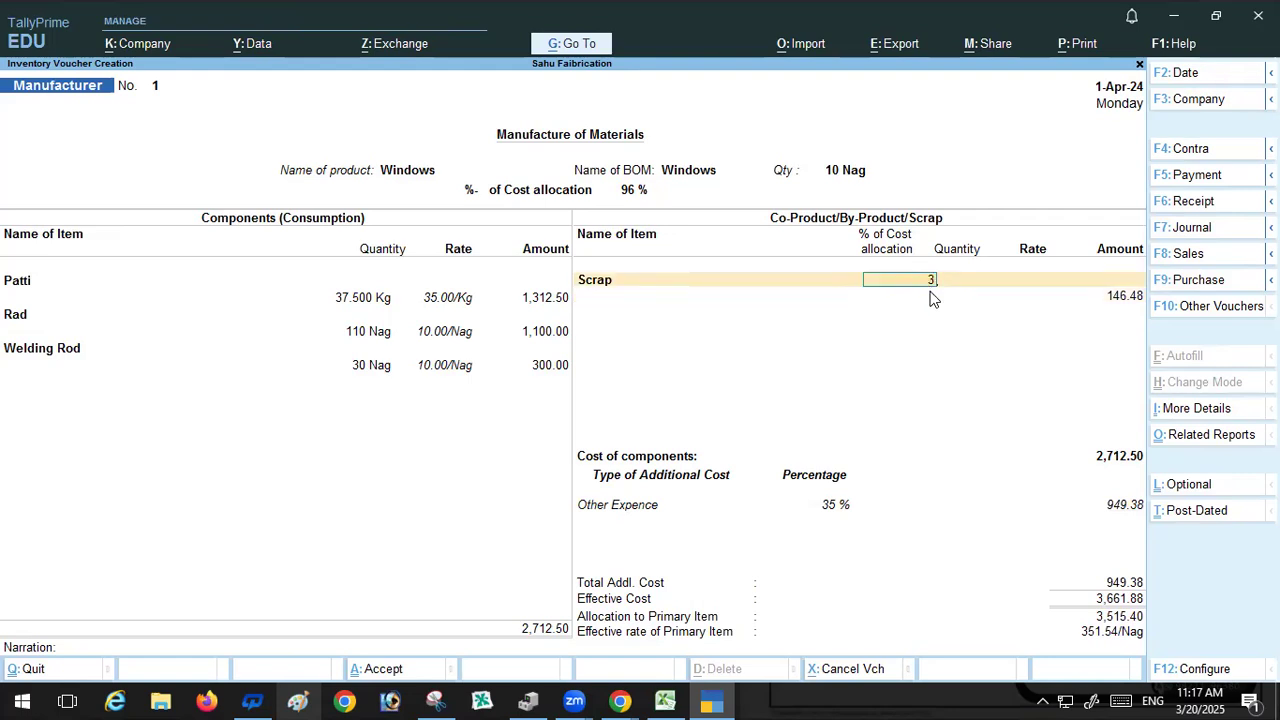
pyautogui.write('.8')
pyautogui.press('Return')
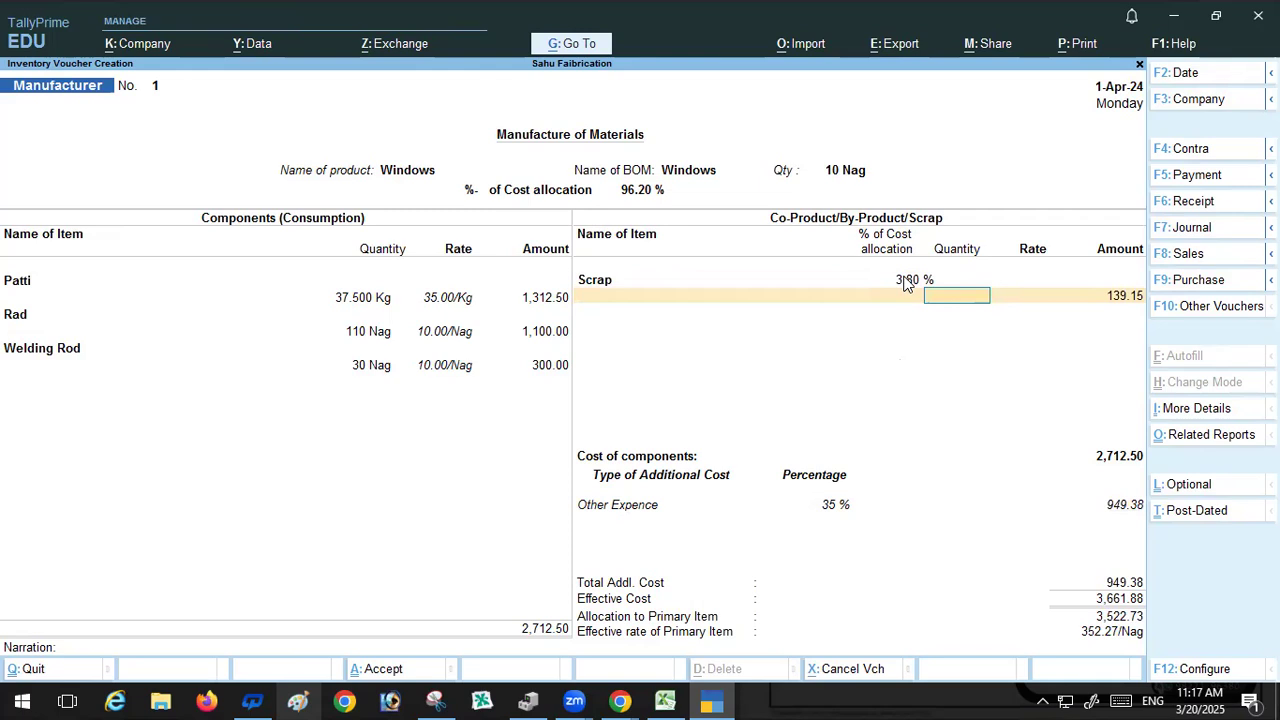
pyautogui.click(904, 281)
pyautogui.write('3.')
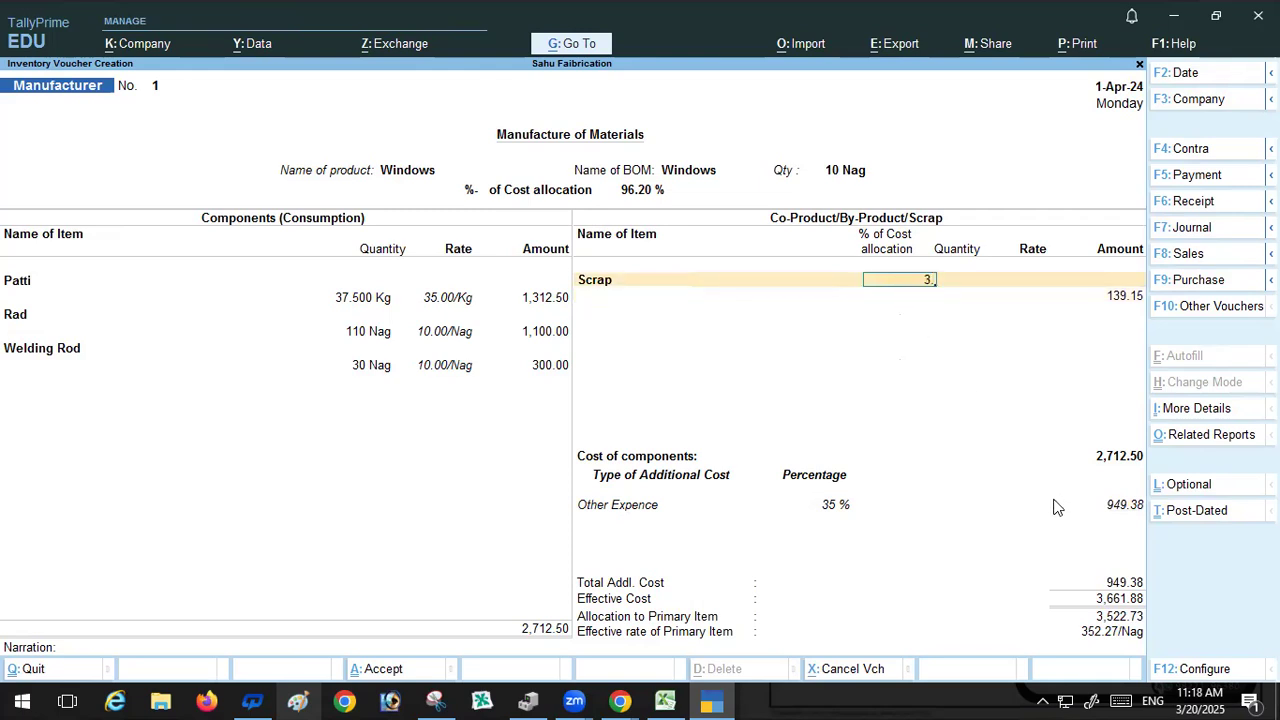
pyautogui.write('81')
pyautogui.press('Return')
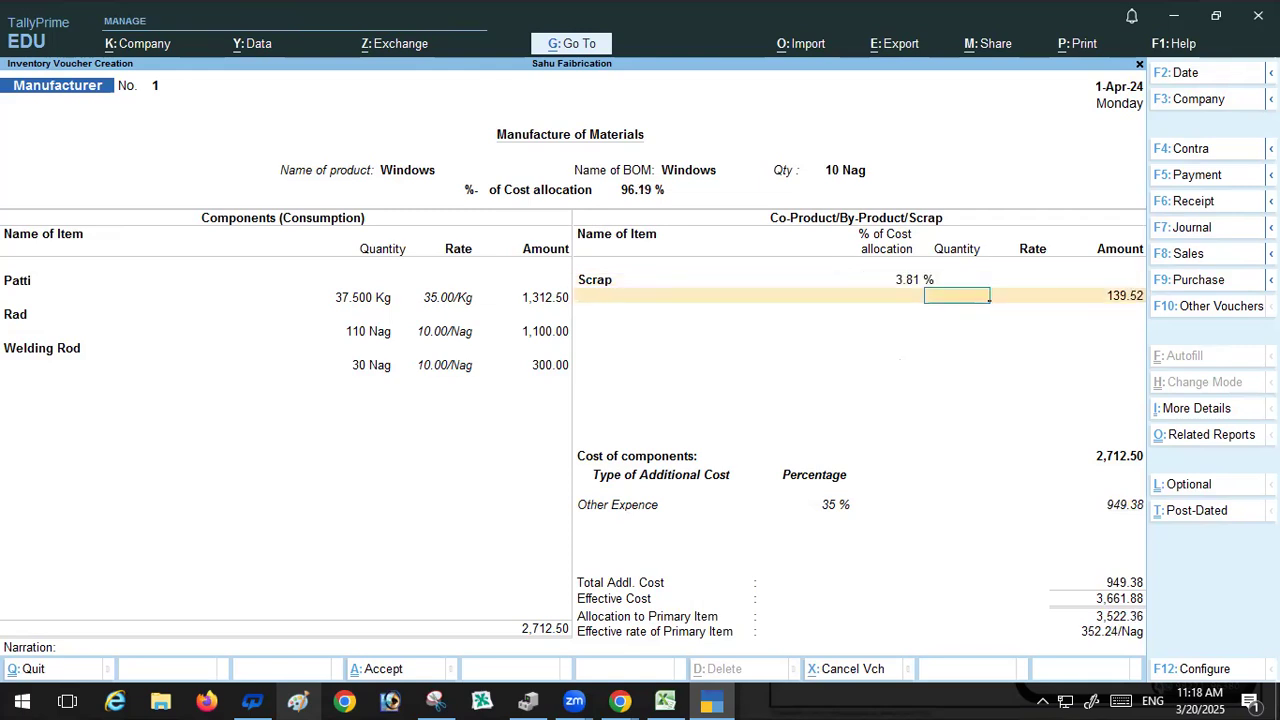
pyautogui.click(910, 282)
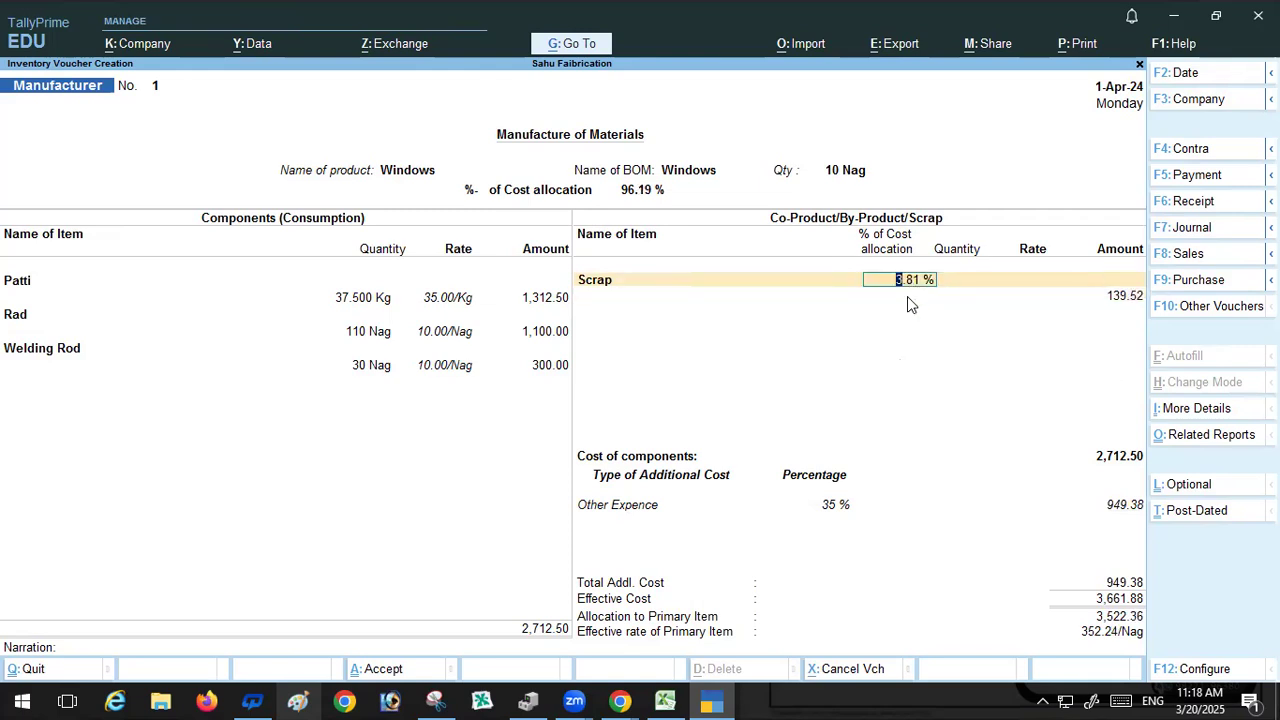
pyautogui.write('.83')
pyautogui.press('Return')
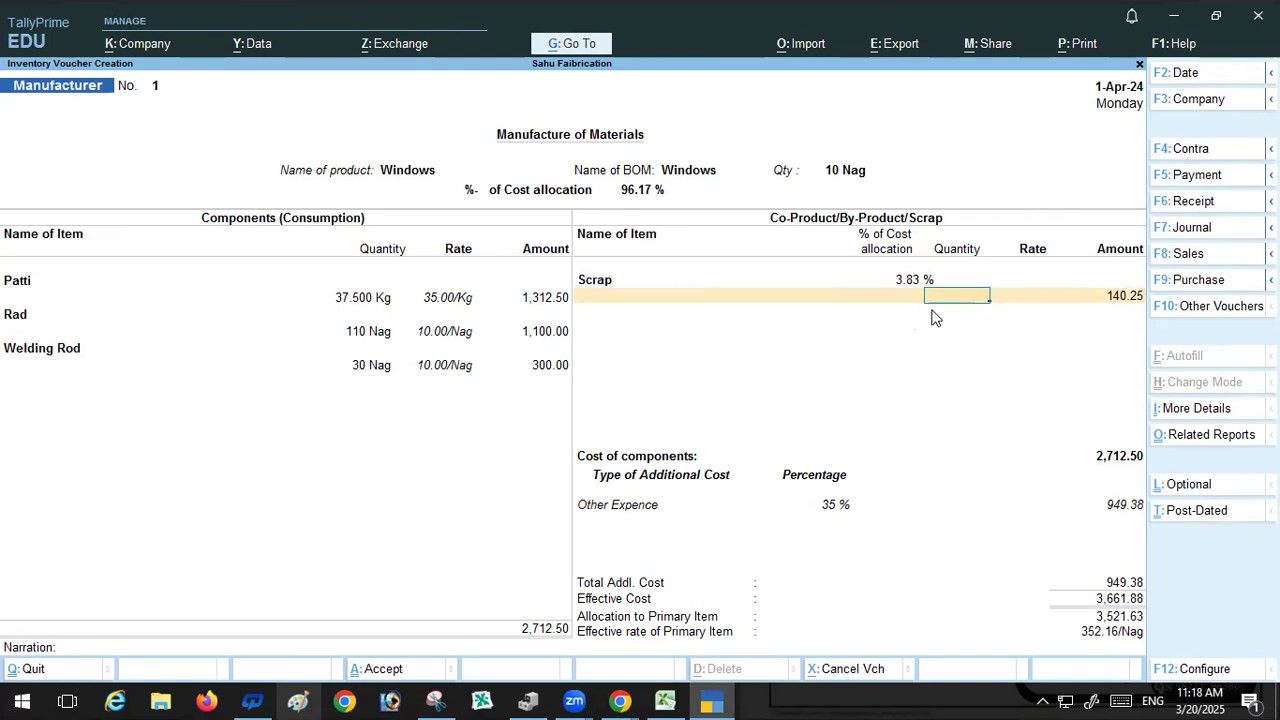
pyautogui.click(910, 281)
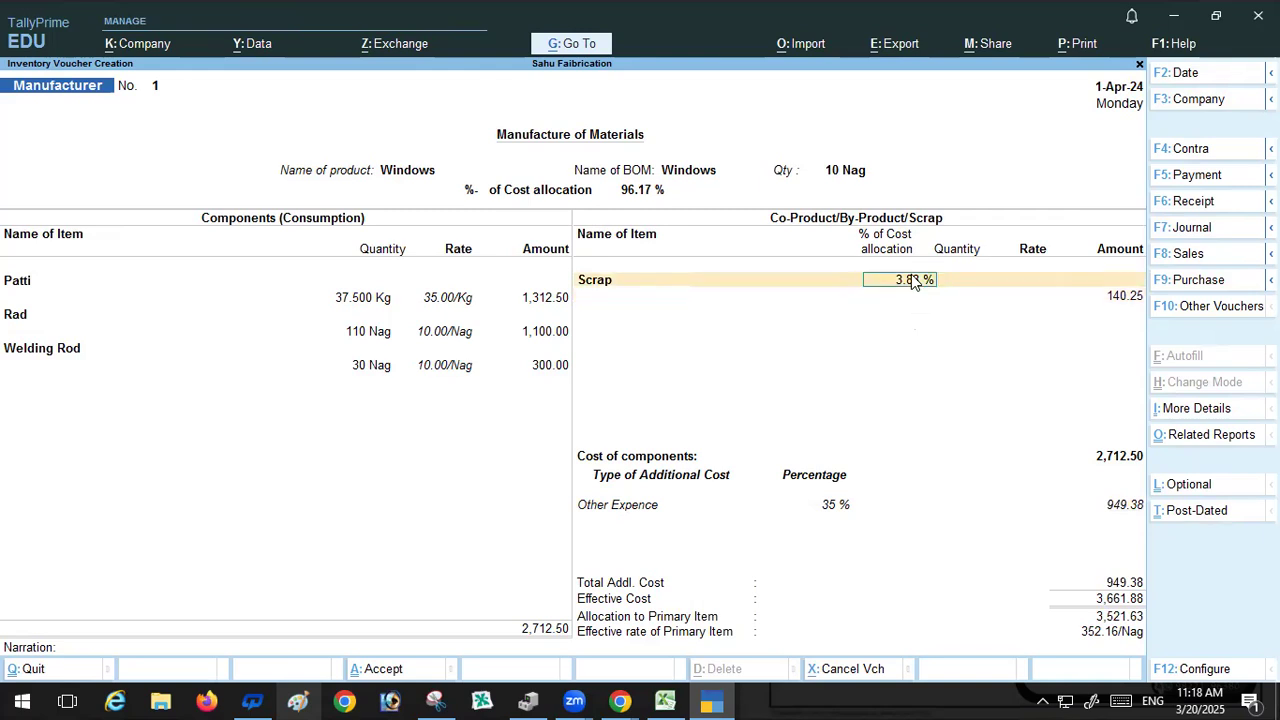
pyautogui.write('3.82')
pyautogui.press('Return')
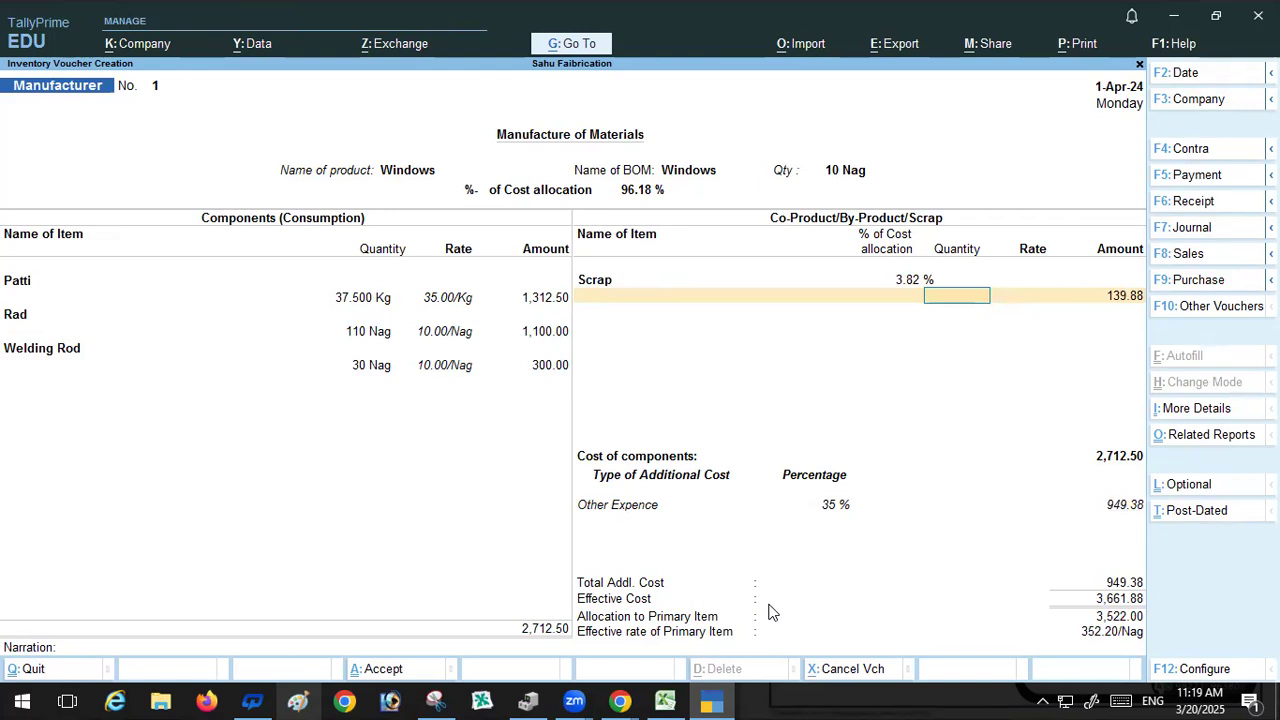
# Step: Accept the Other Expence additional cost line and move on to a new blank cost row
pyautogui.press('Return')
pyautogui.press('Return')
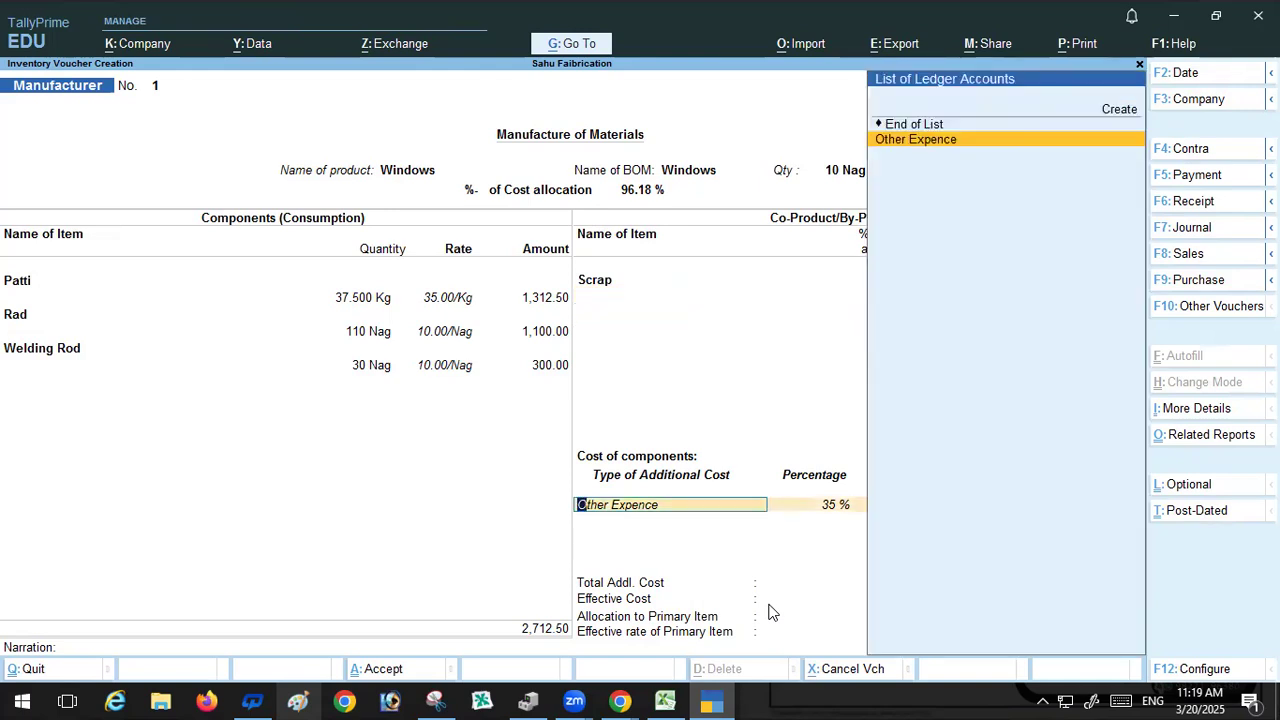
pyautogui.press('Return')
pyautogui.press('Return')
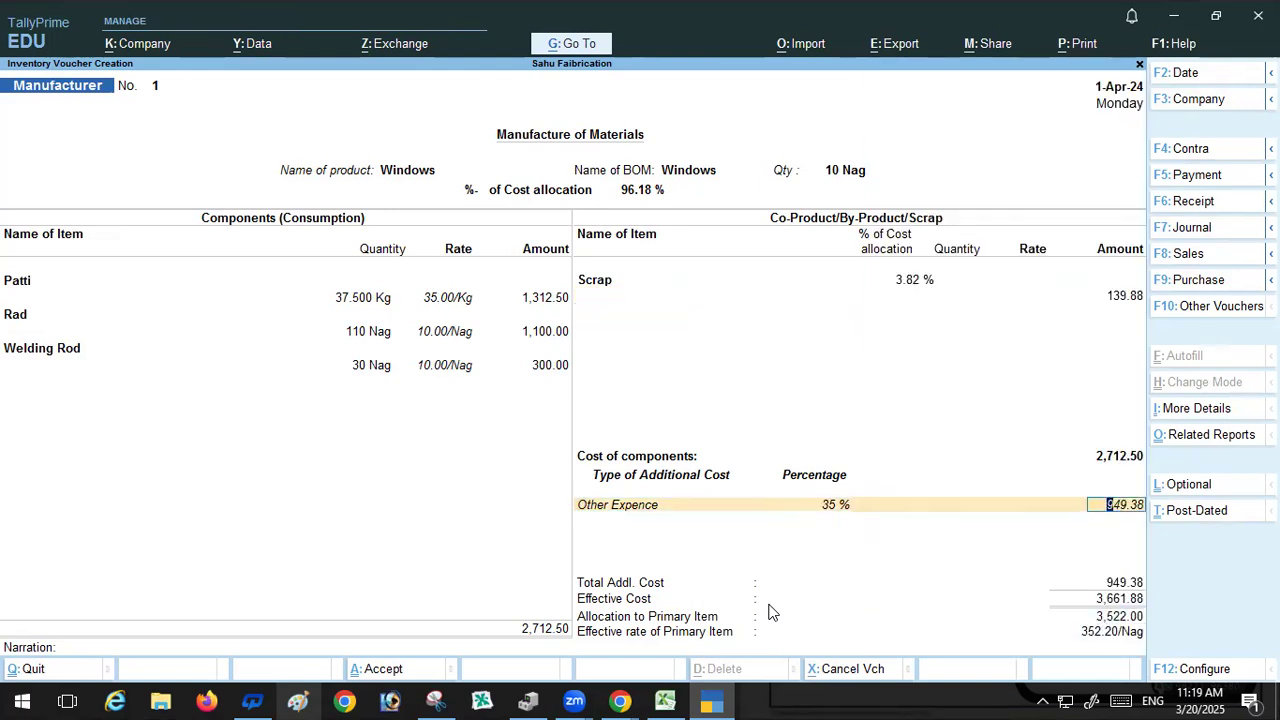
# Step: Save the Manufacturer voucher for Windows and exit voucher entry
pyautogui.press('Return')
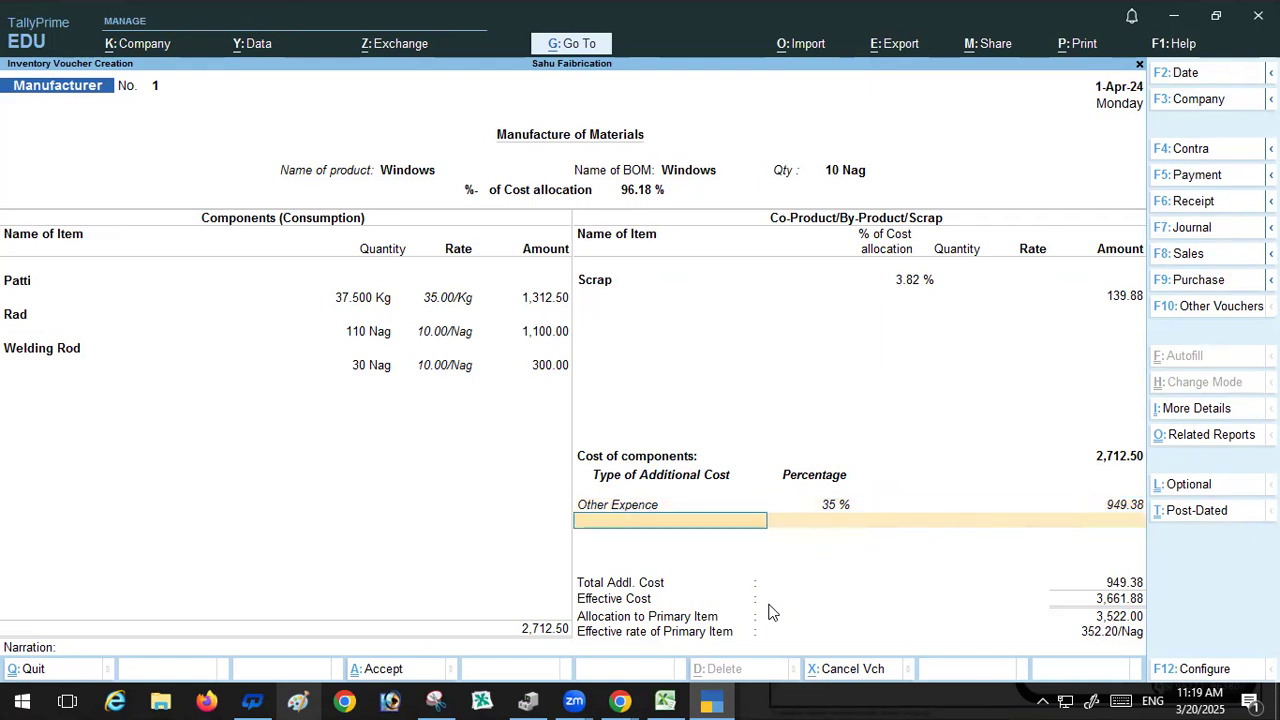
pyautogui.press('Return')
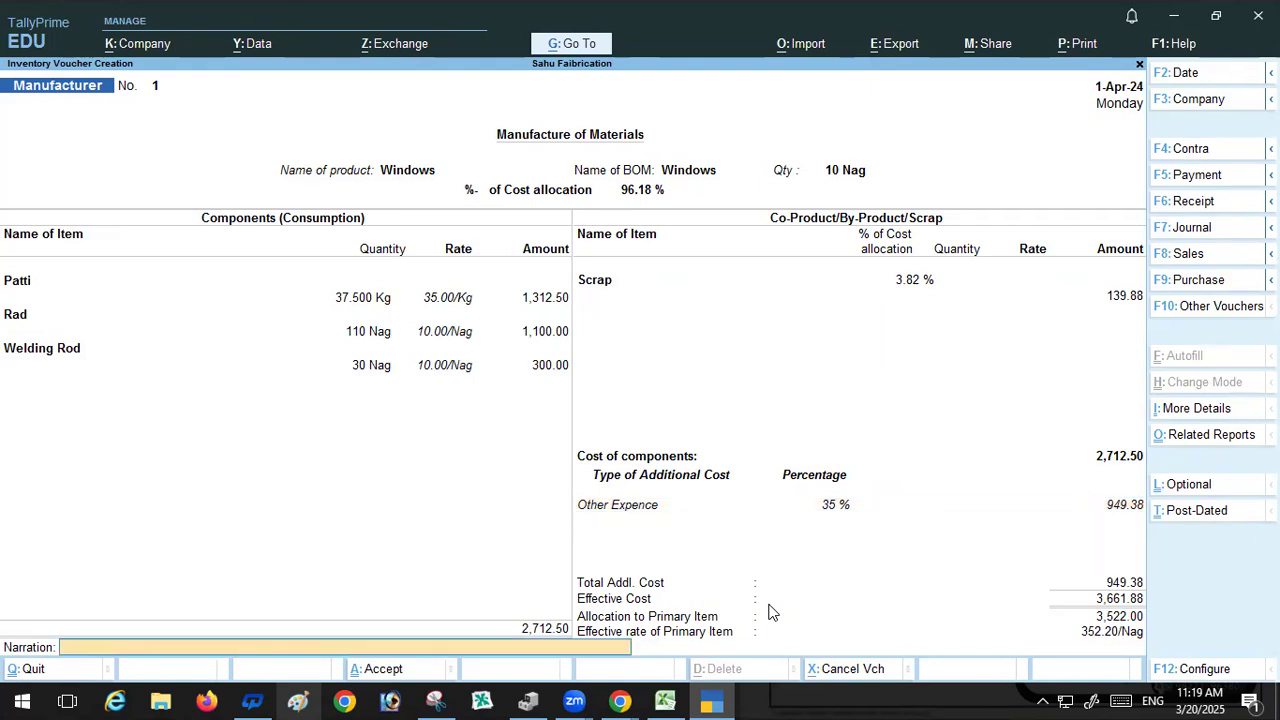
pyautogui.press('Return')
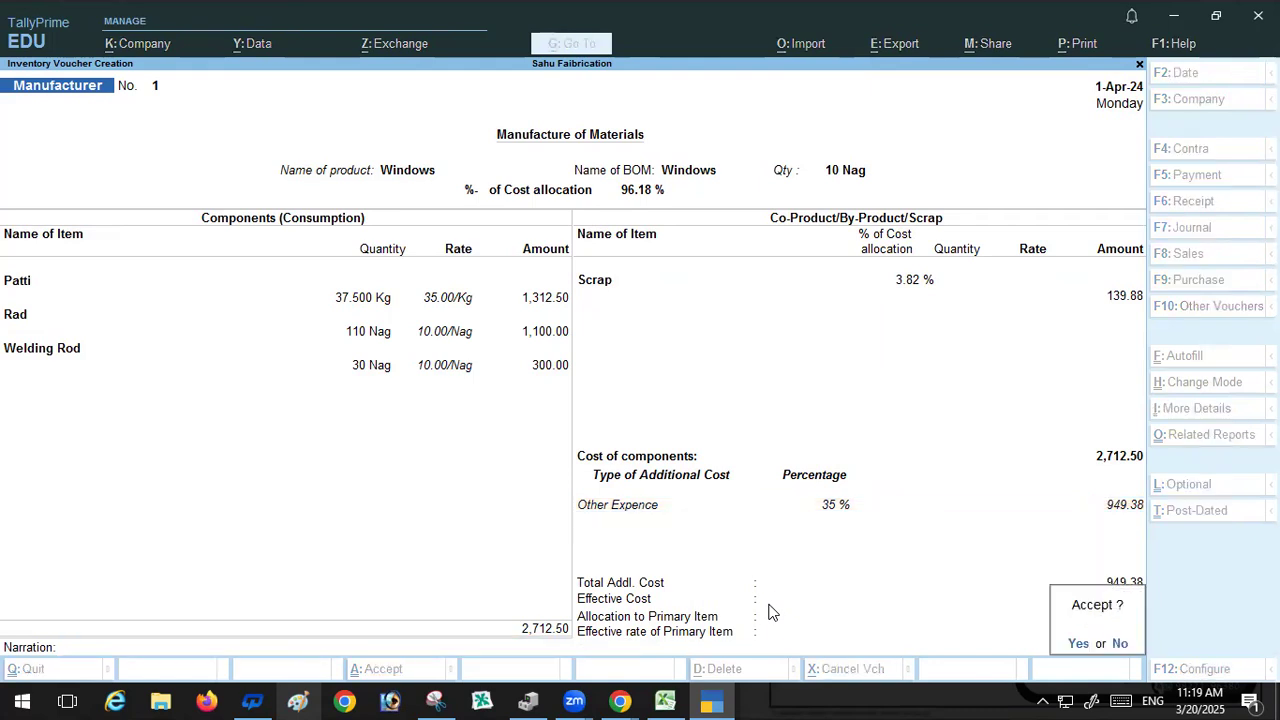
pyautogui.press('Return')
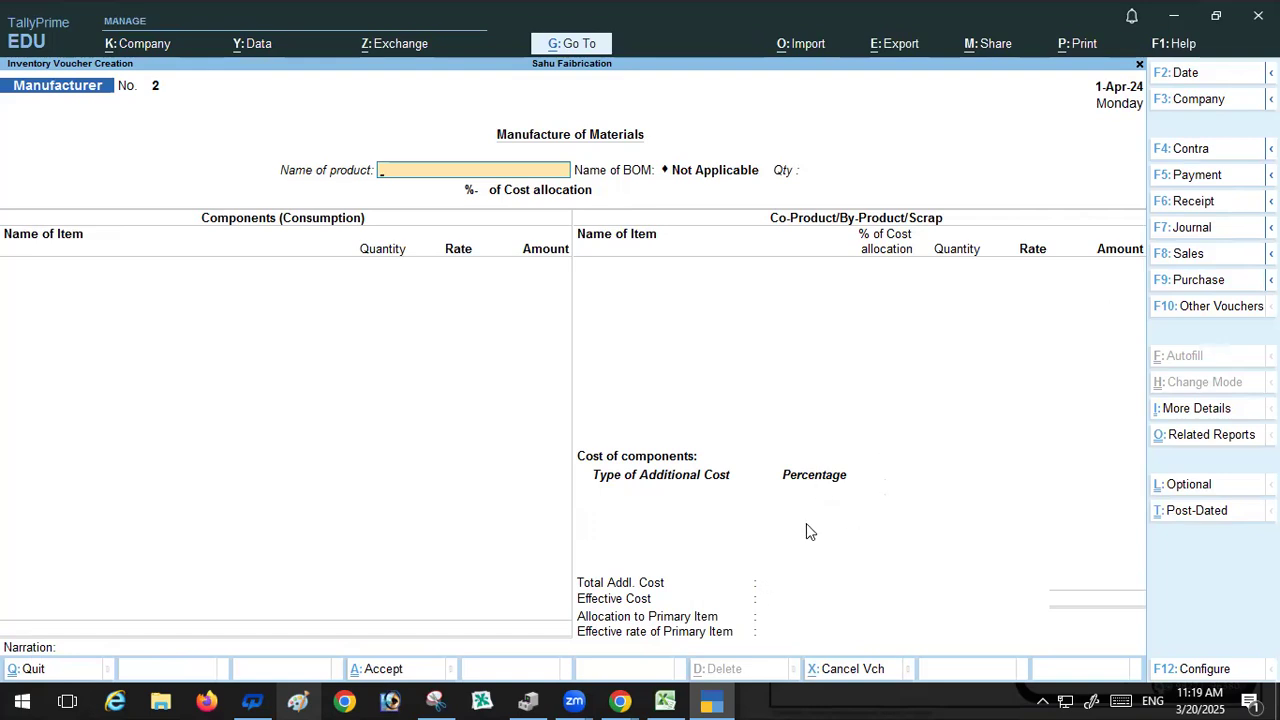
pyautogui.press('Escape')
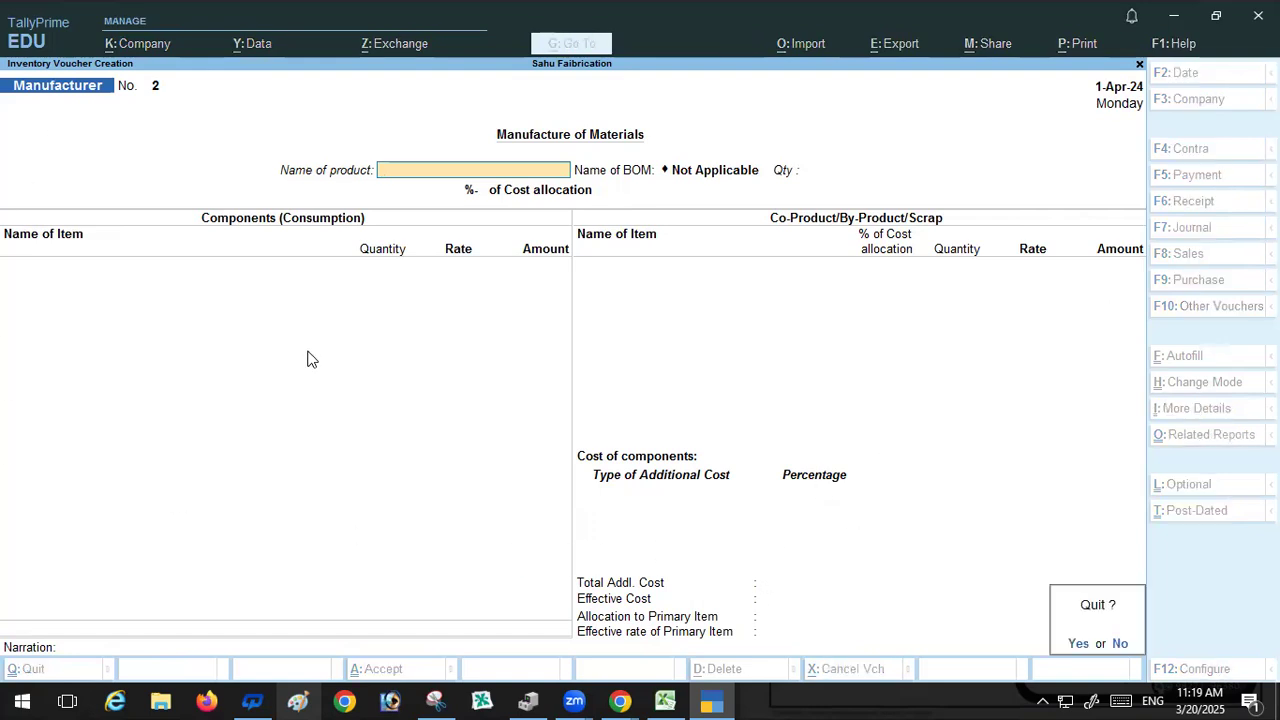
pyautogui.press('Return')
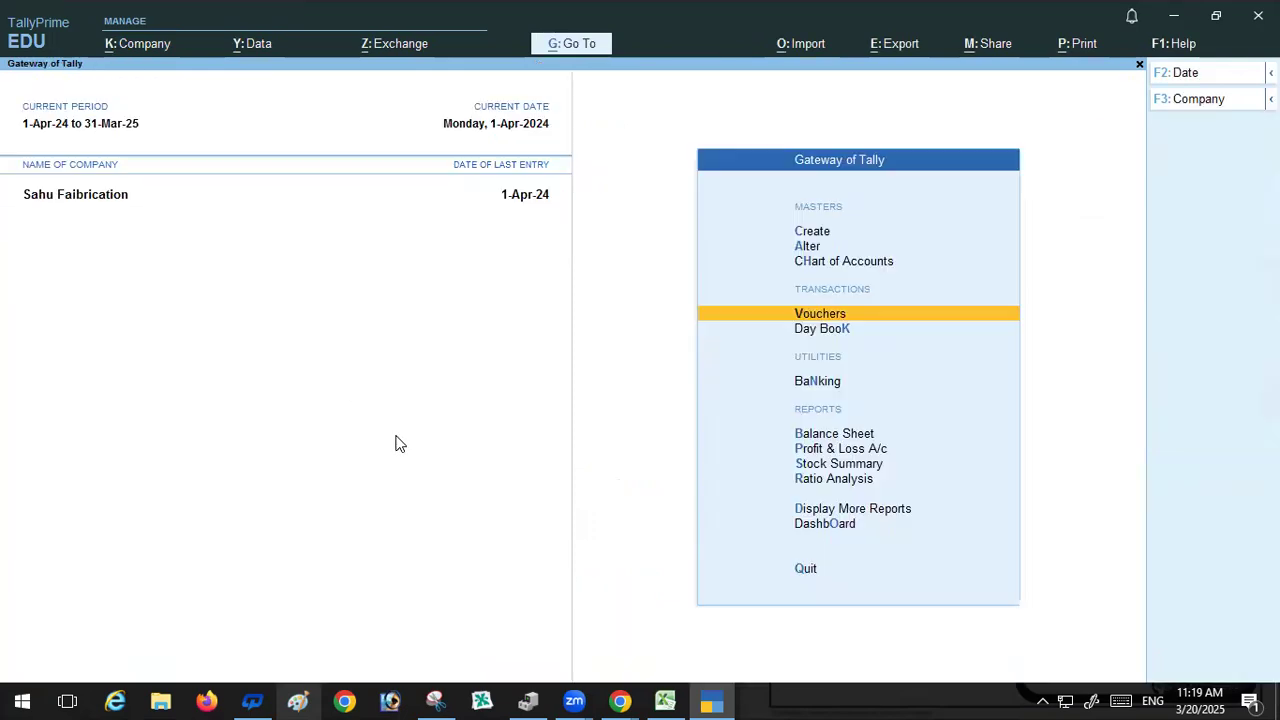
# Step: Open the Stock Summary and drill into Finish Goods, the Windows monthly summary, and the Raw Material items
pyautogui.click(830, 466)
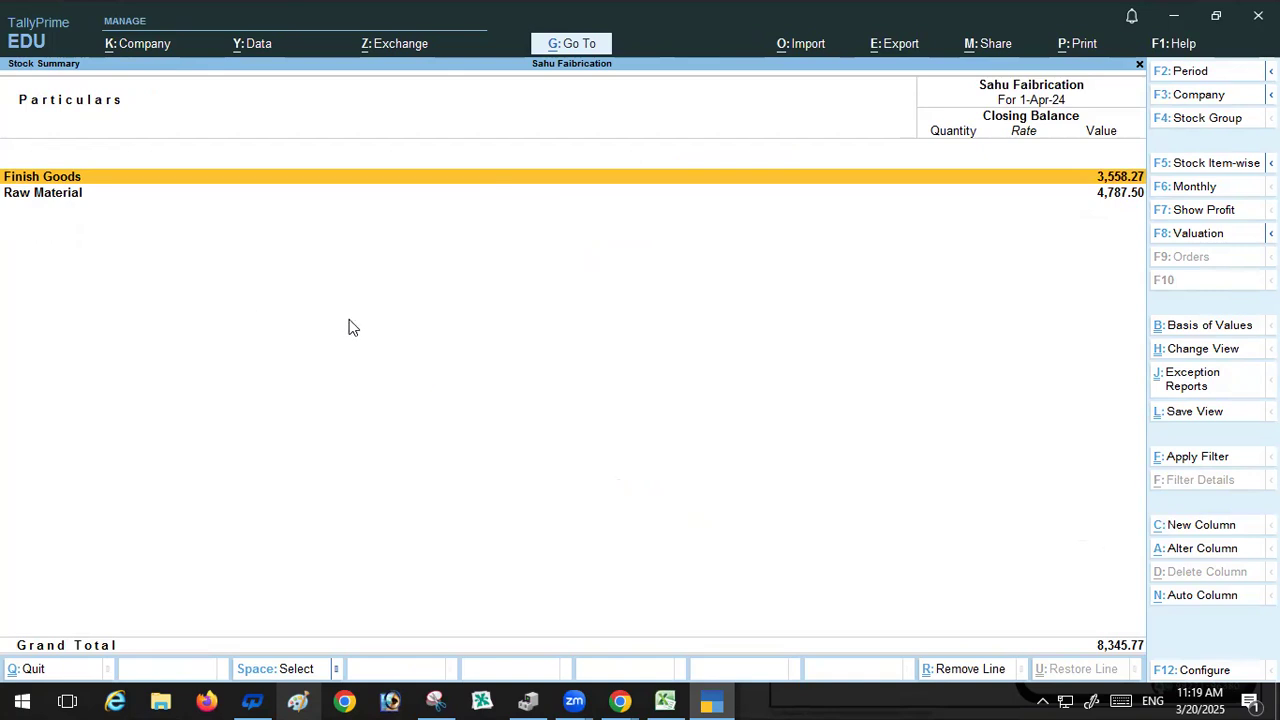
pyautogui.press('Return')
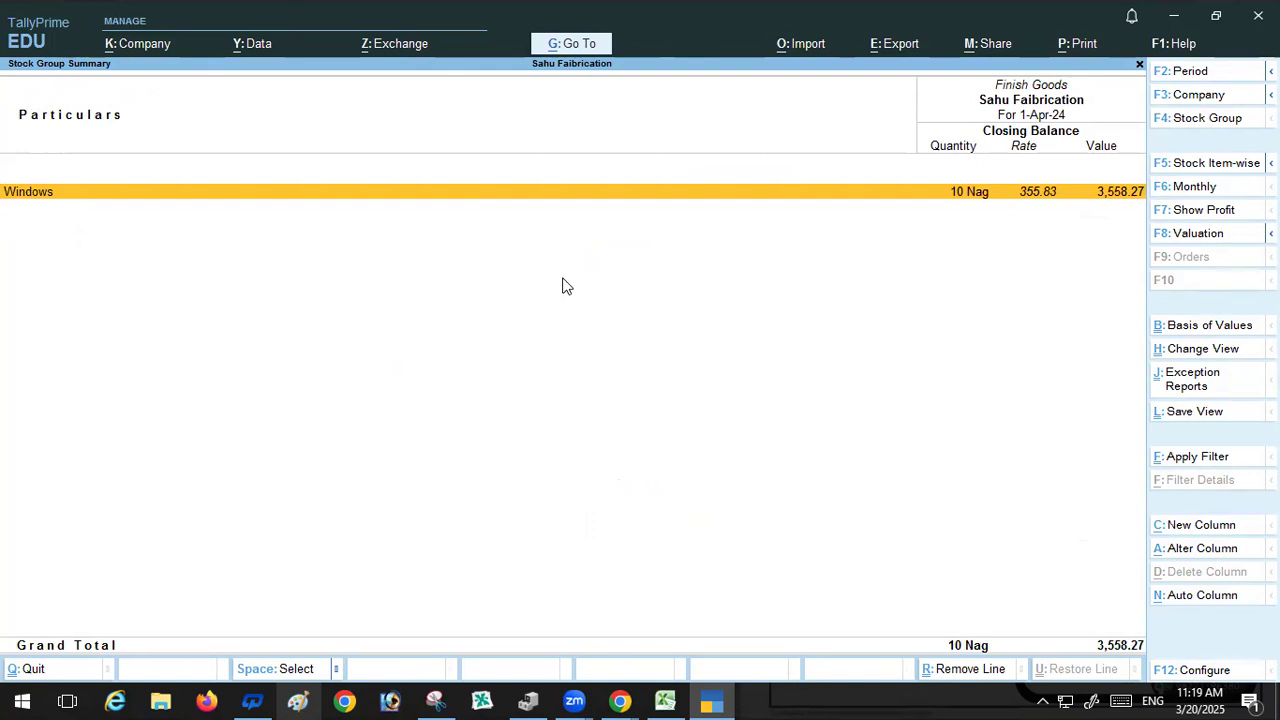
pyautogui.press('Return')
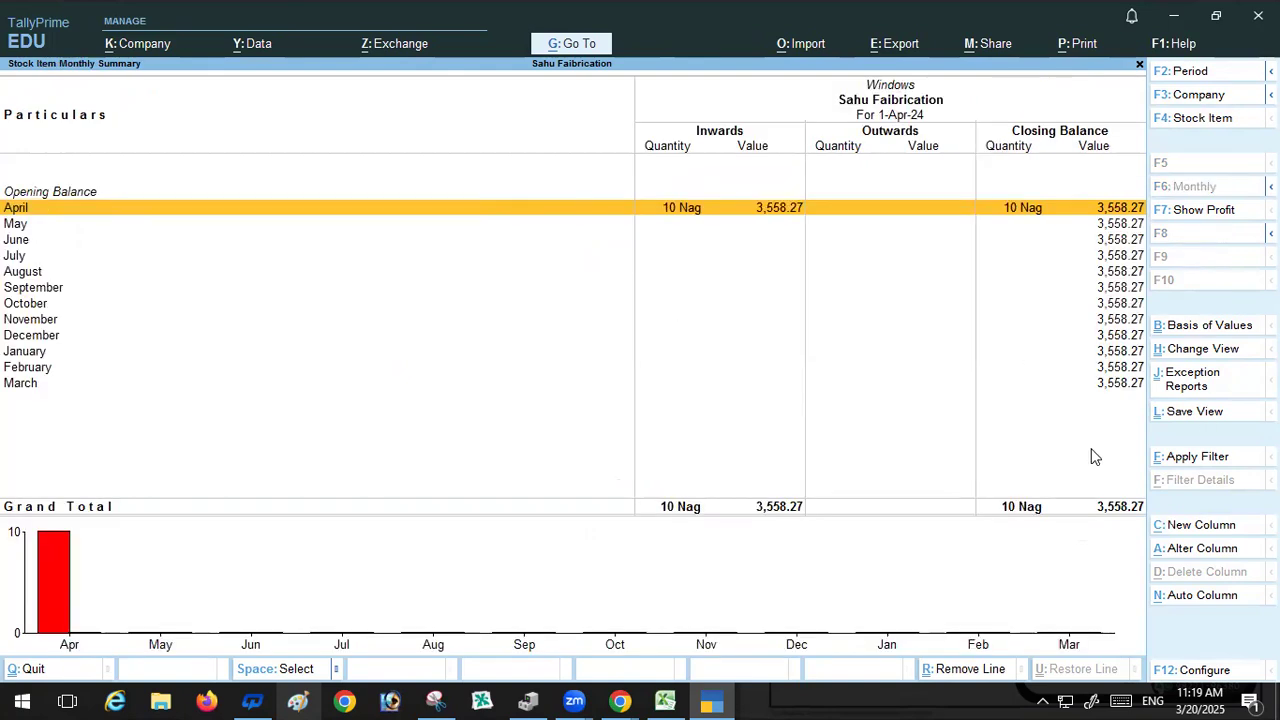
pyautogui.press('Escape')
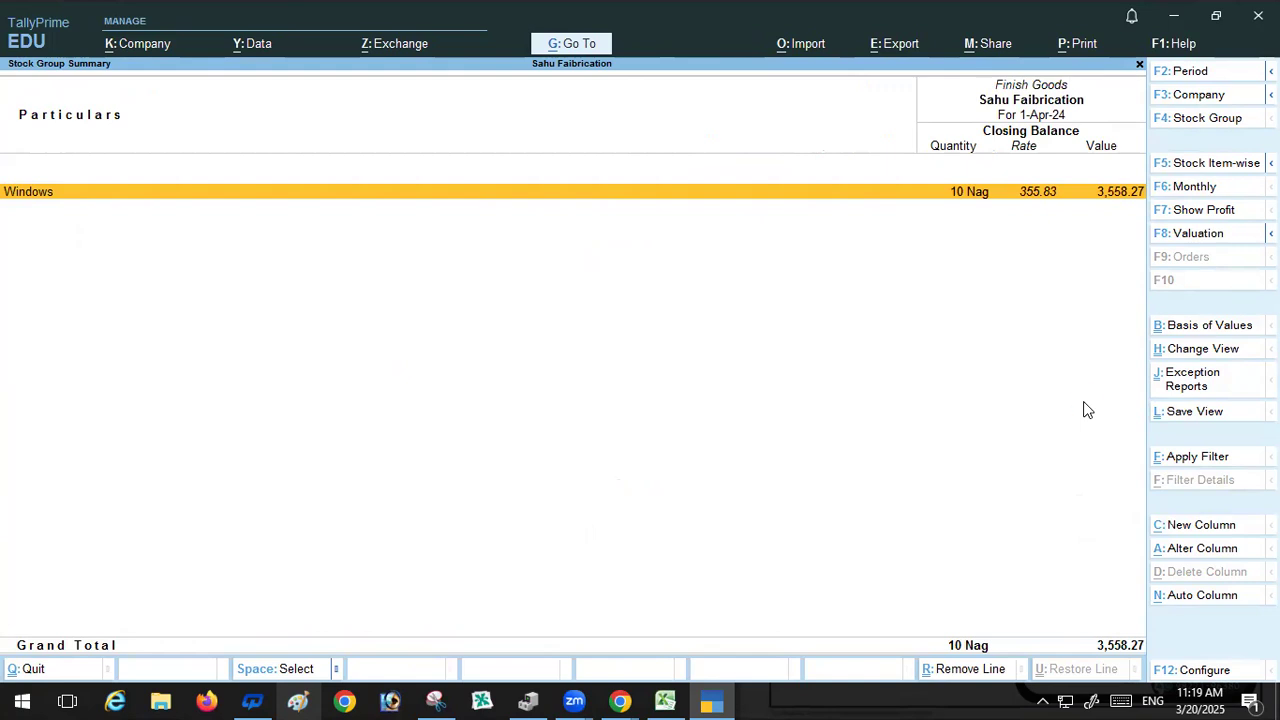
pyautogui.press('Return')
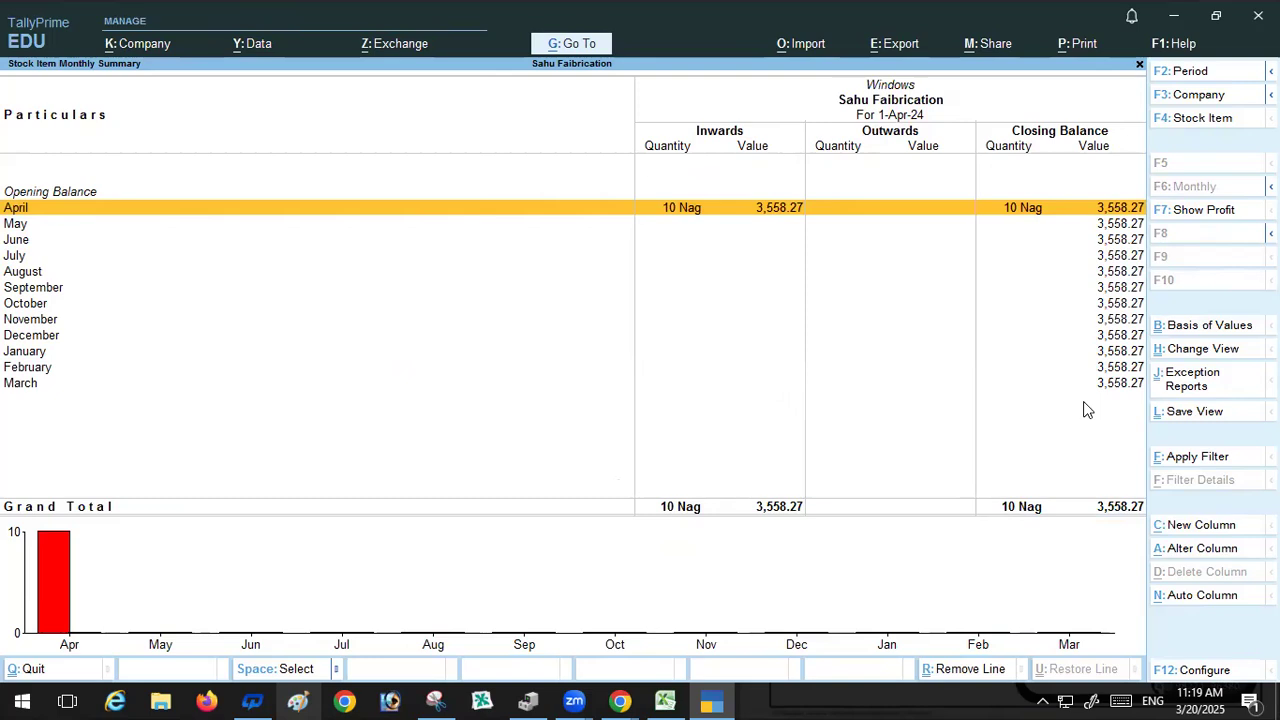
pyautogui.press('Escape')
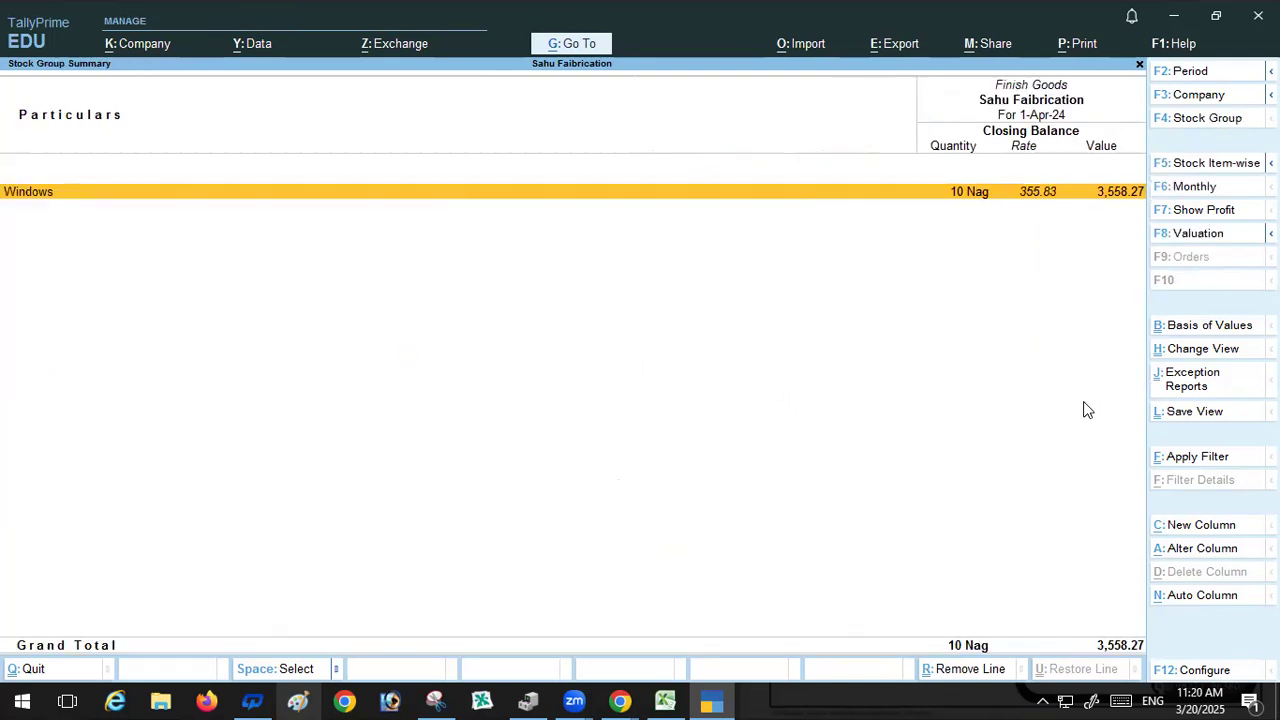
pyautogui.press('Escape')
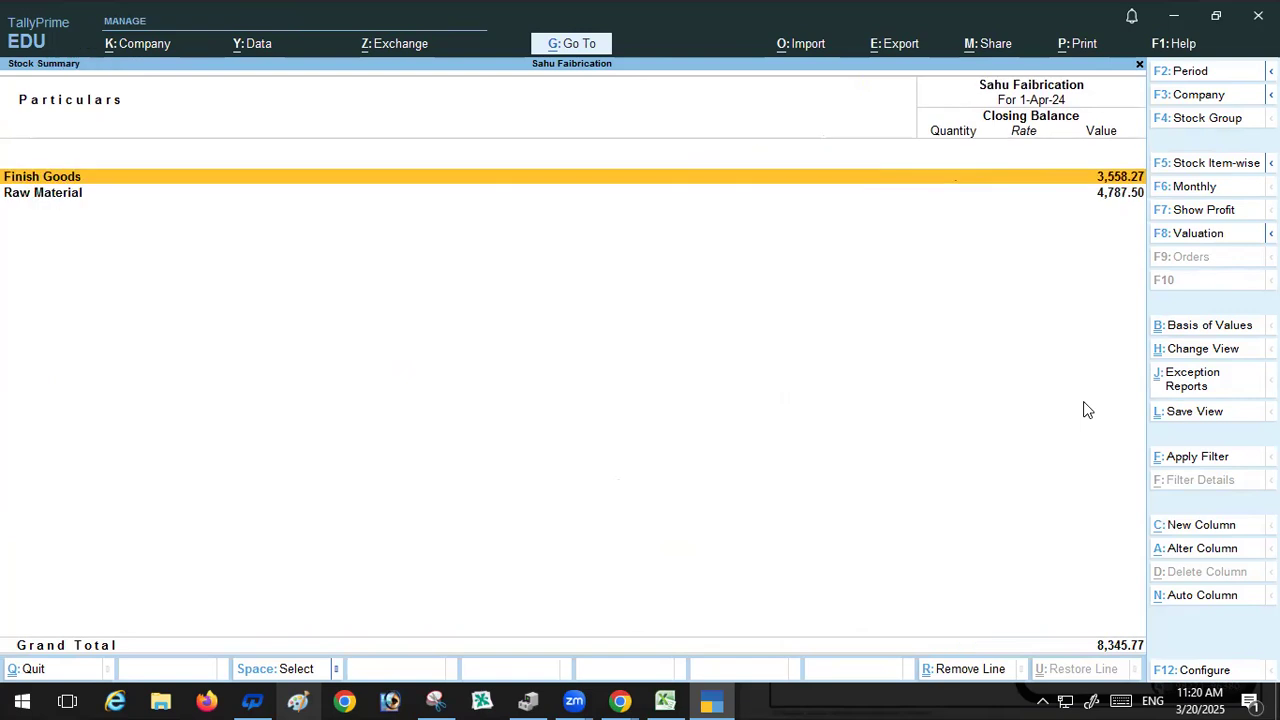
pyautogui.press('Down')
pyautogui.press('Return')
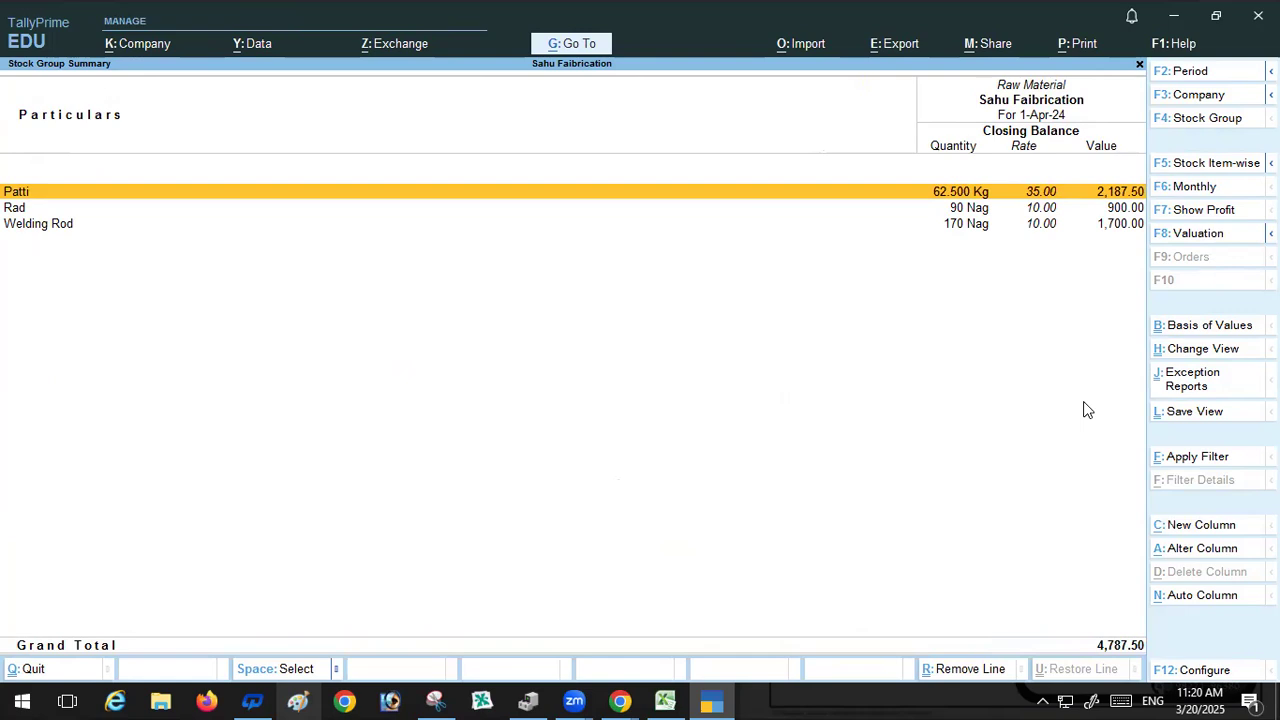
pyautogui.press('Escape')
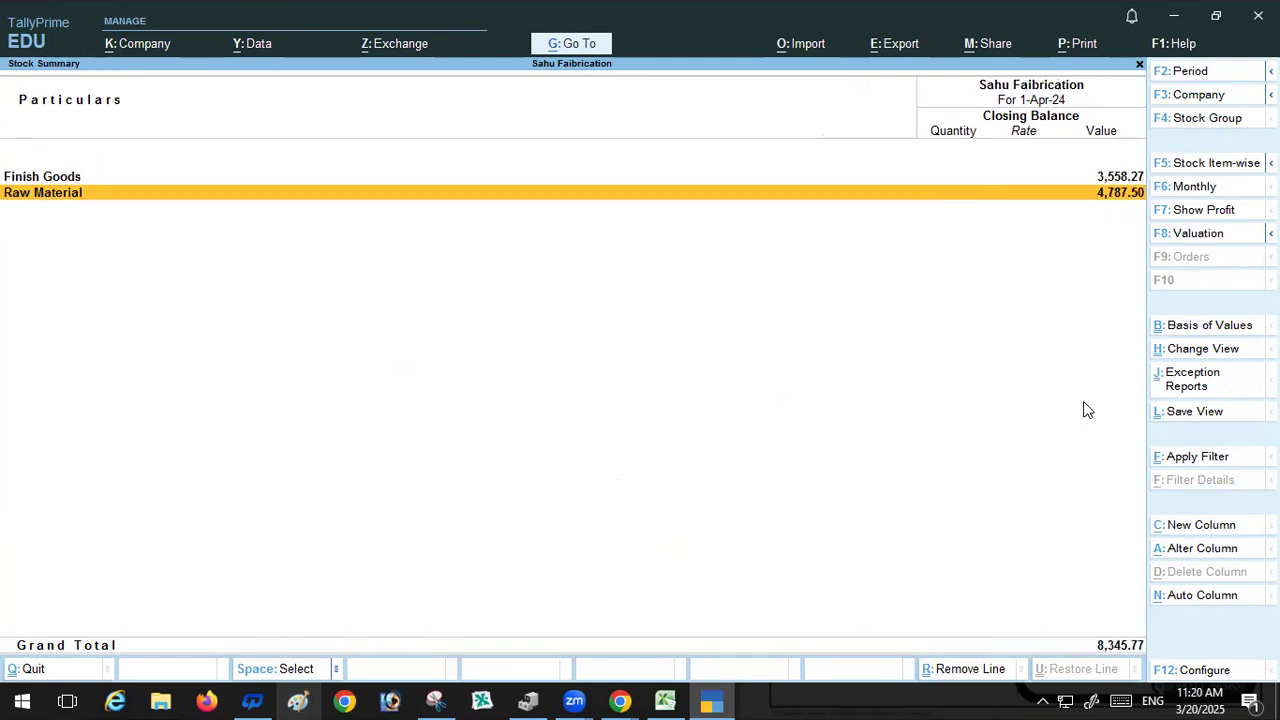
pyautogui.press('Escape')
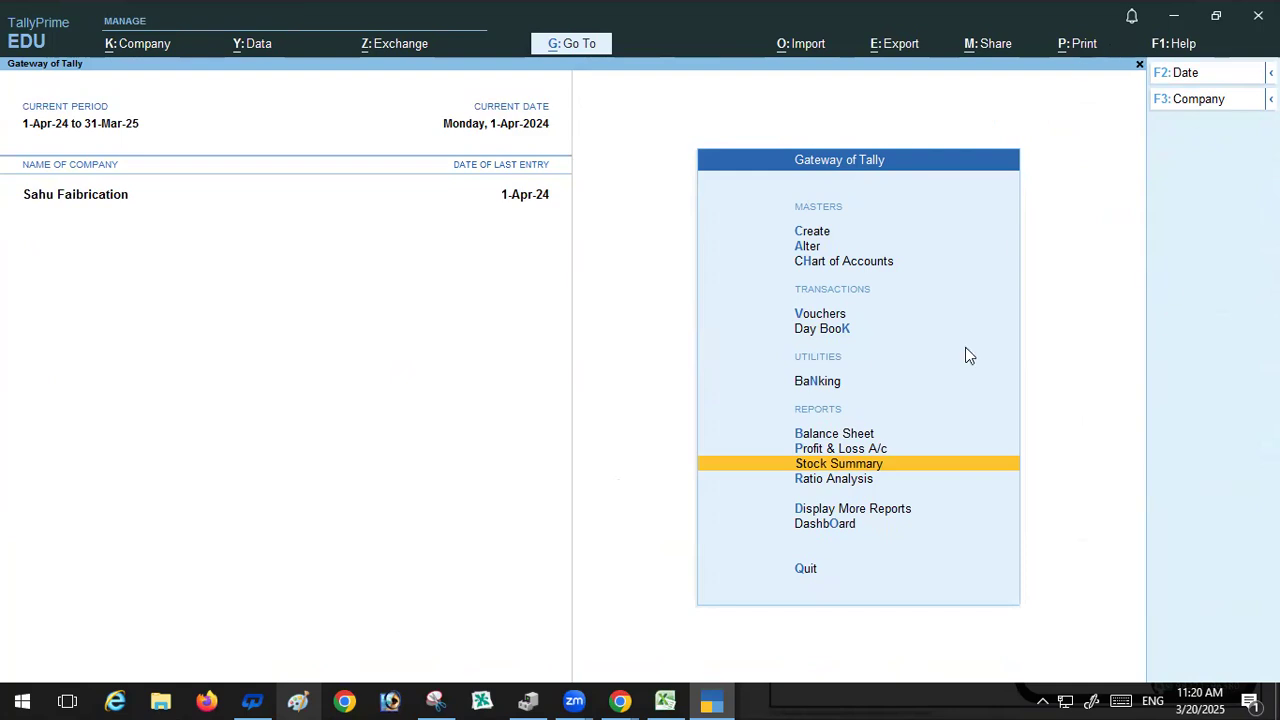
# Step: Review the Stock Summary item-wise with profit columns, the exception reports, and the Raw Material group
pyautogui.click(810, 468)
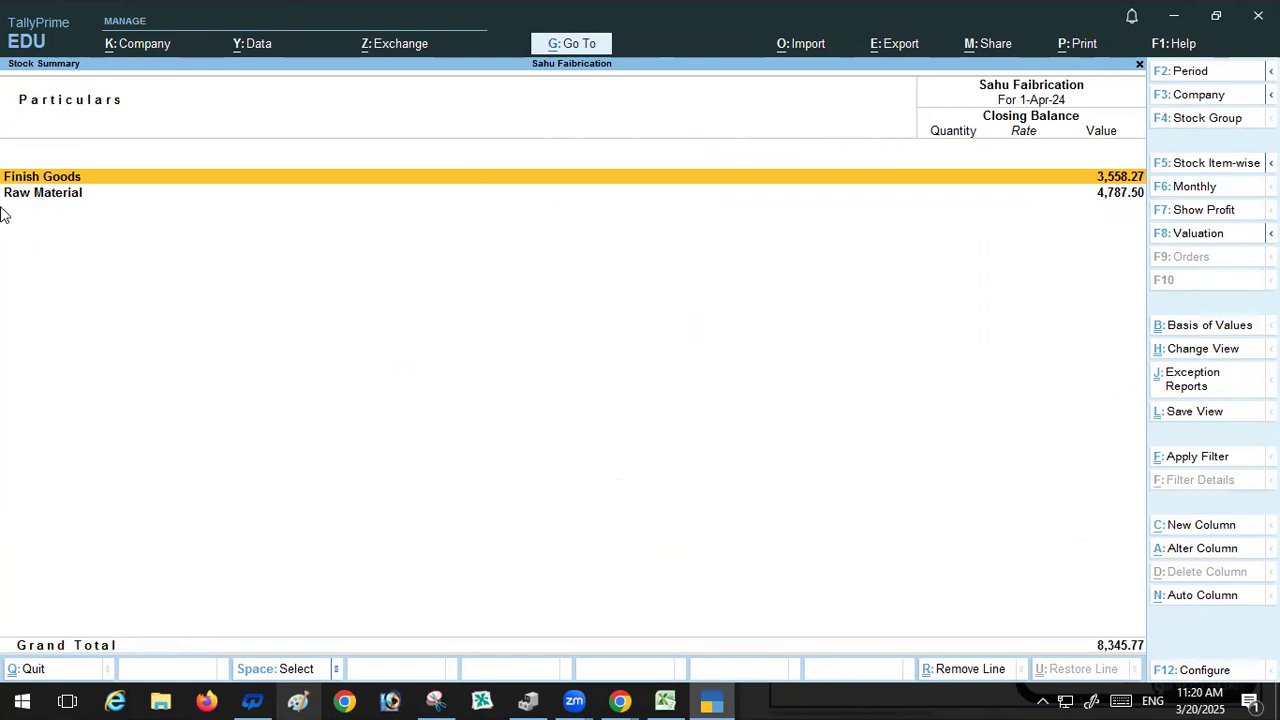
pyautogui.click(1215, 166)
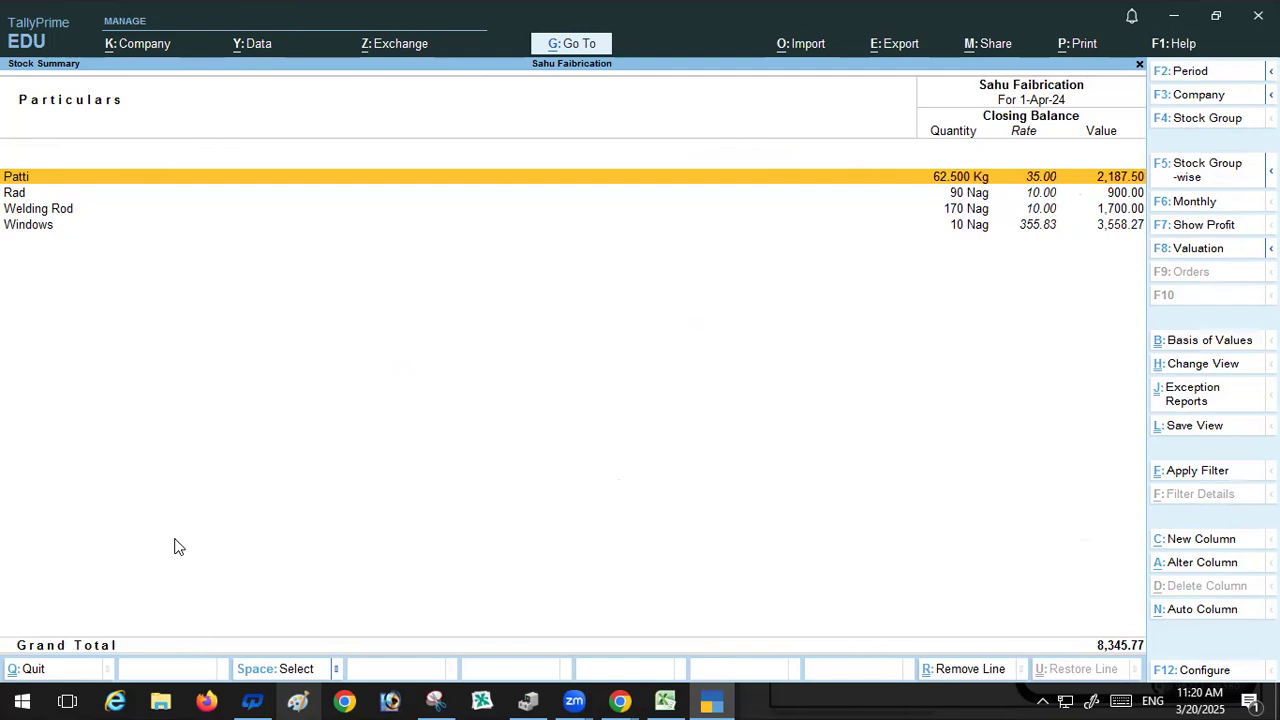
pyautogui.click(1228, 226)
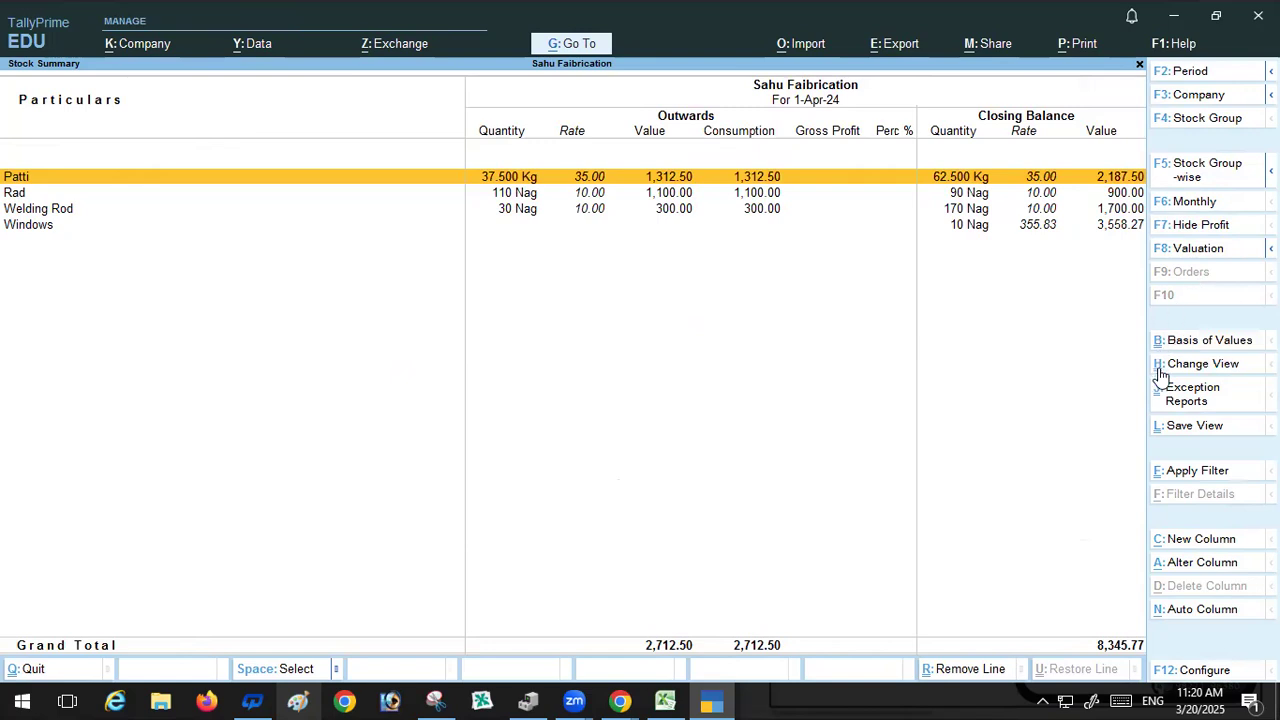
pyautogui.click(1176, 400)
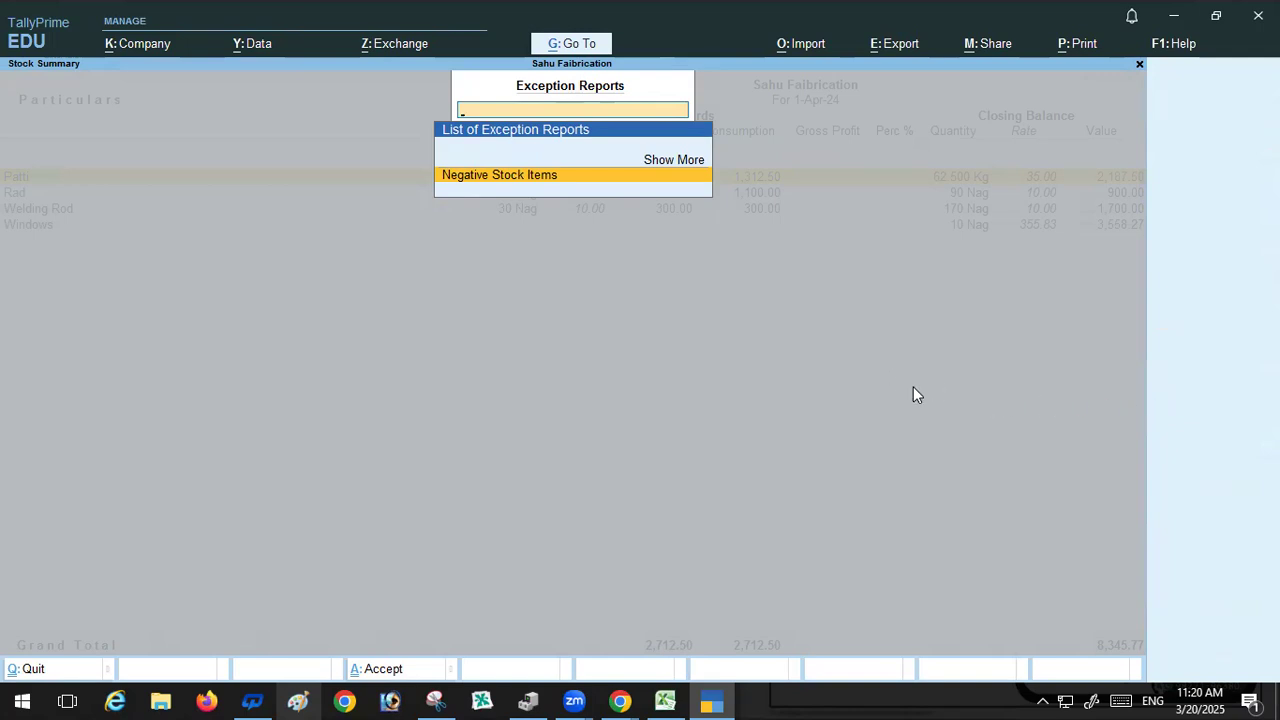
pyautogui.press('Escape')
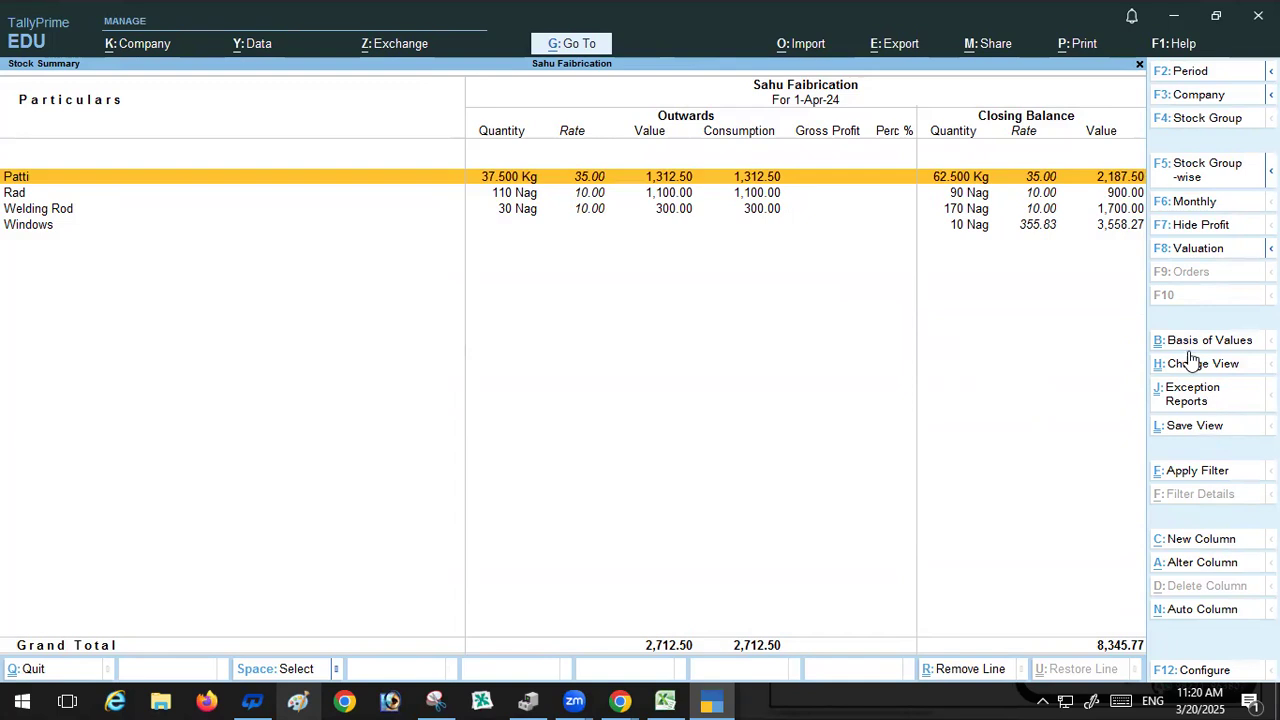
pyautogui.click(1227, 168)
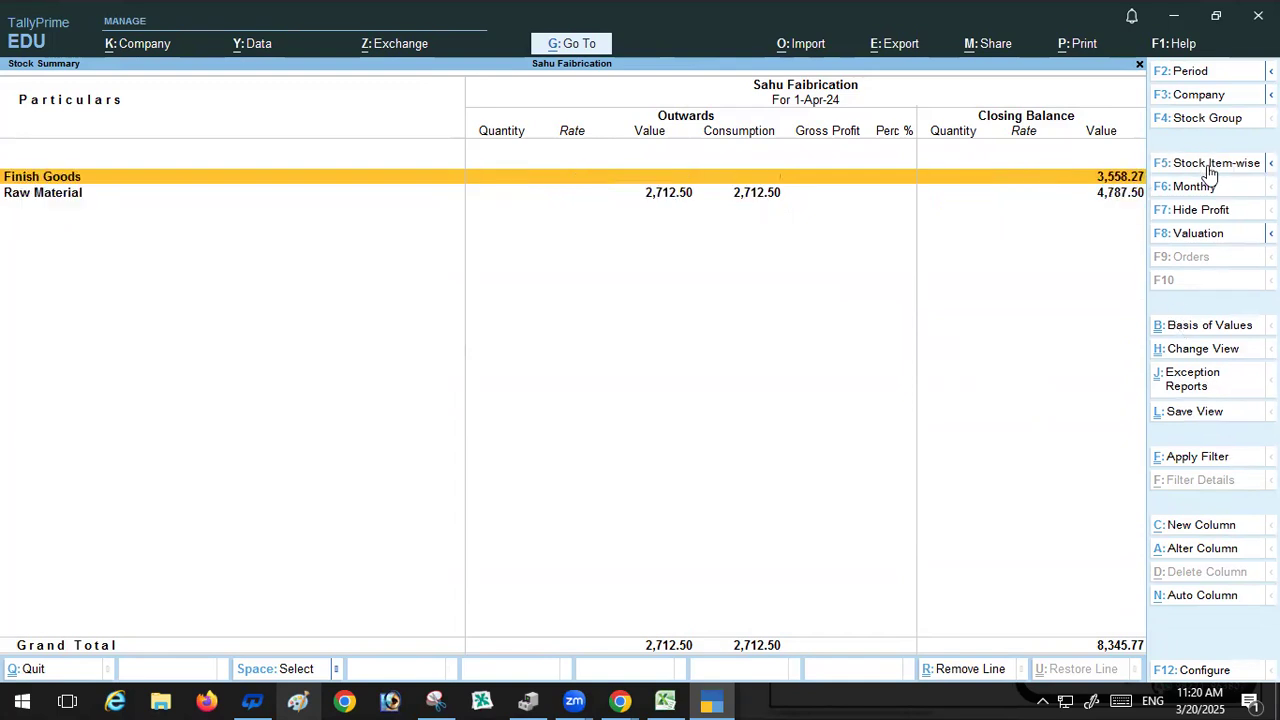
pyautogui.click(1200, 122)
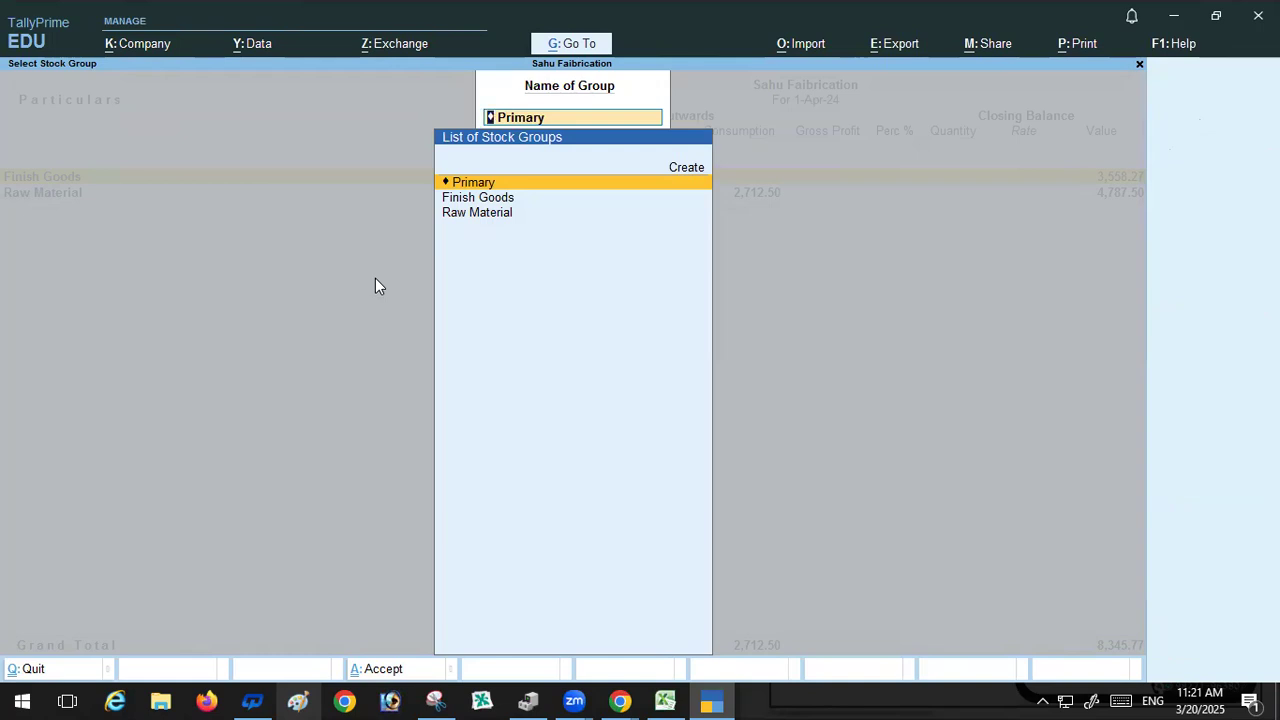
pyautogui.press('Escape')
pyautogui.click(478, 213)
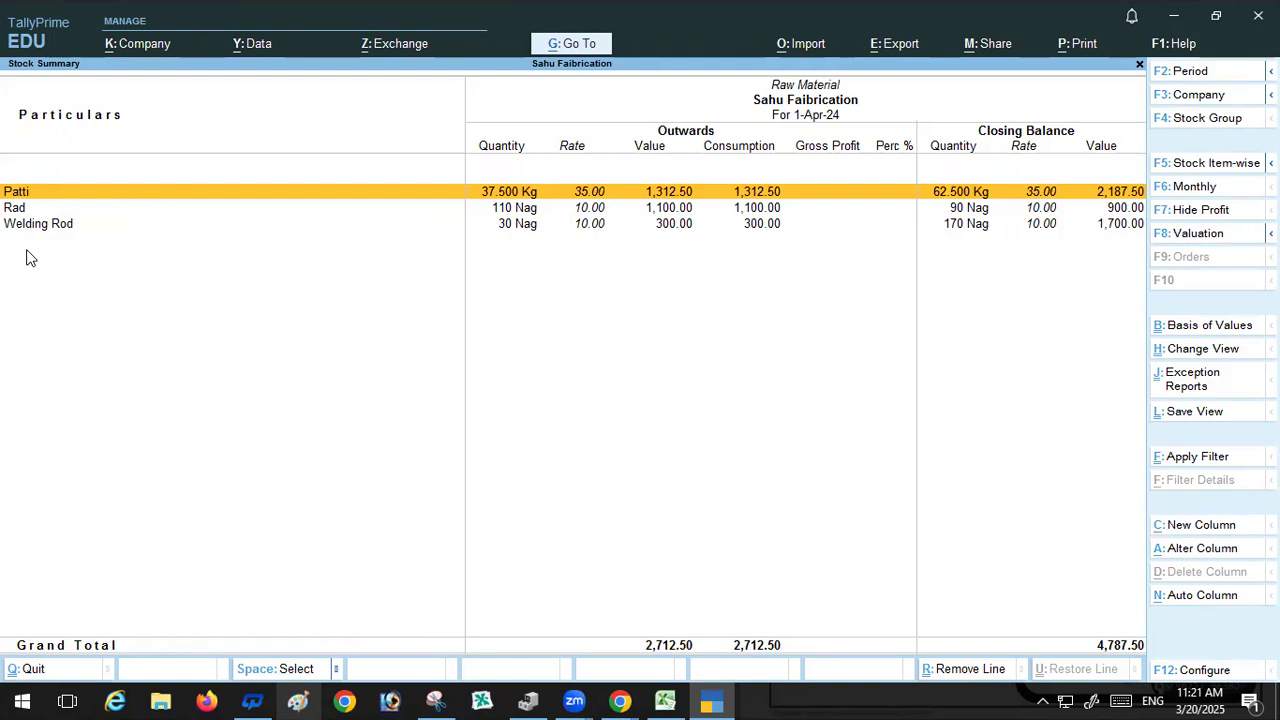
pyautogui.press('Escape')
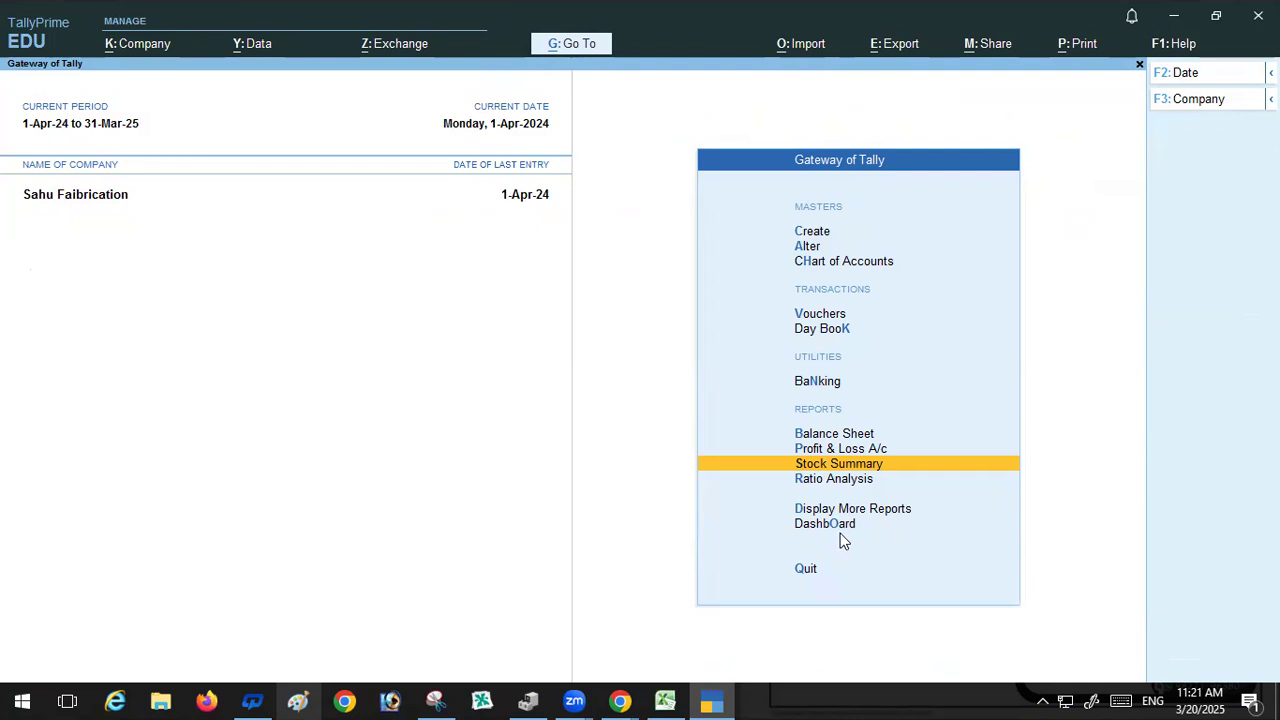
# Step: Reopen the Stock Summary and drill into the Windows monthly summary and the Raw Material items
pyautogui.press('Return')
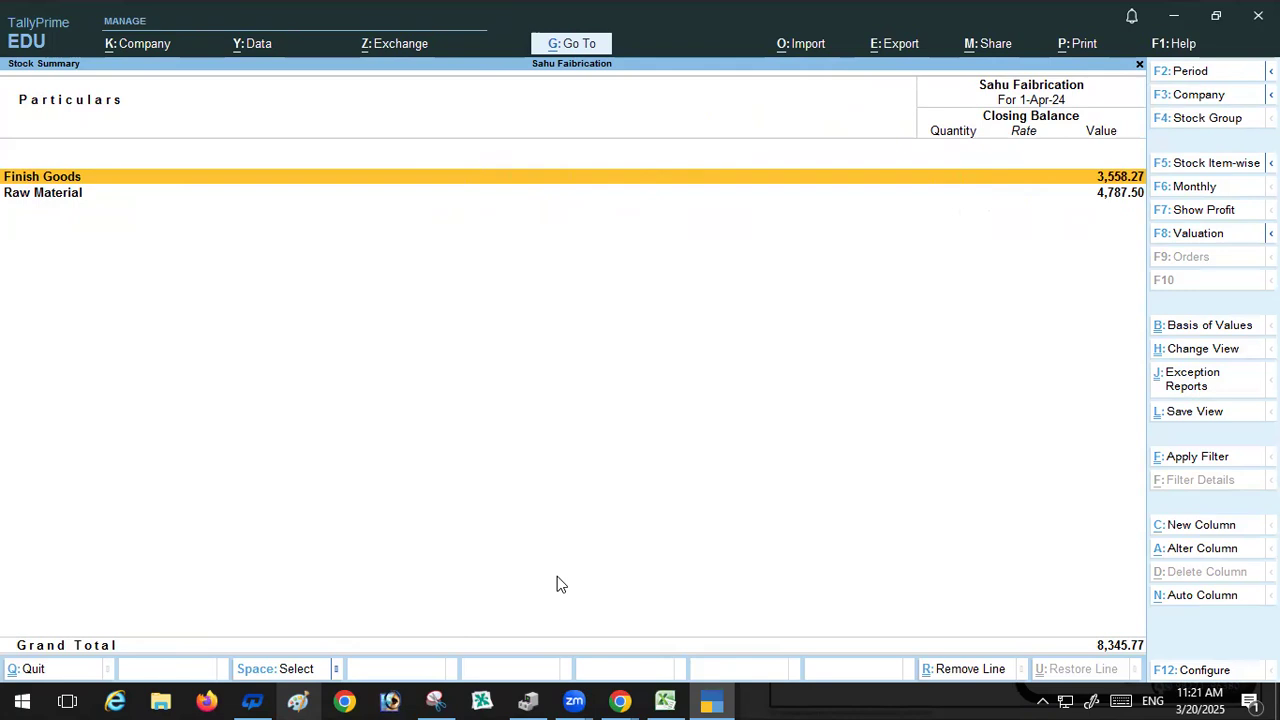
pyautogui.press('Return')
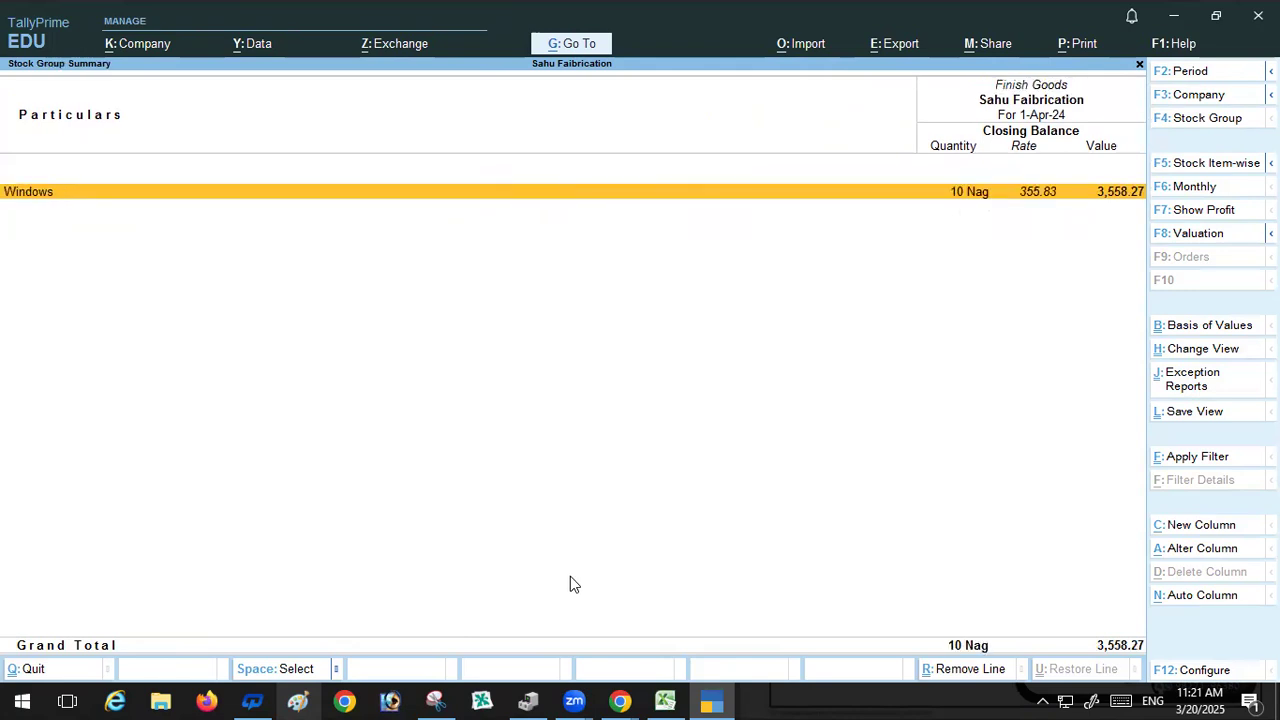
pyautogui.press('Return')
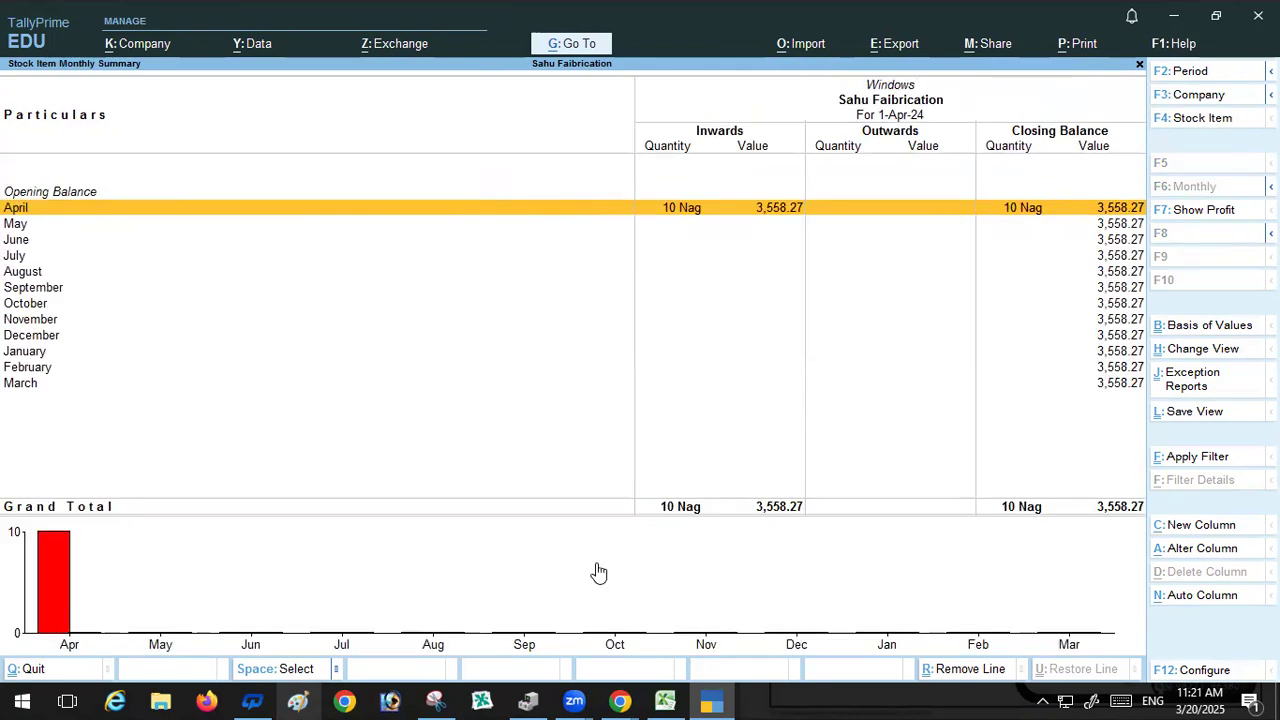
pyautogui.press('Escape')
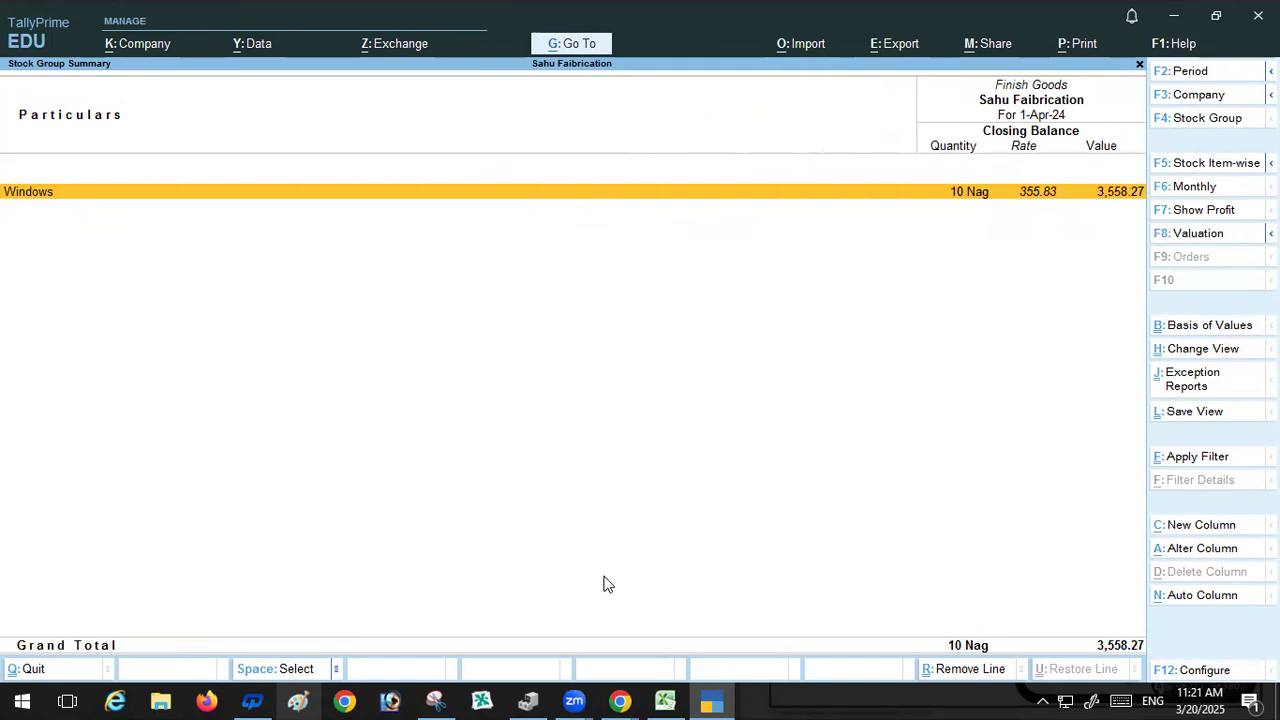
pyautogui.press('Escape')
pyautogui.press('Down')
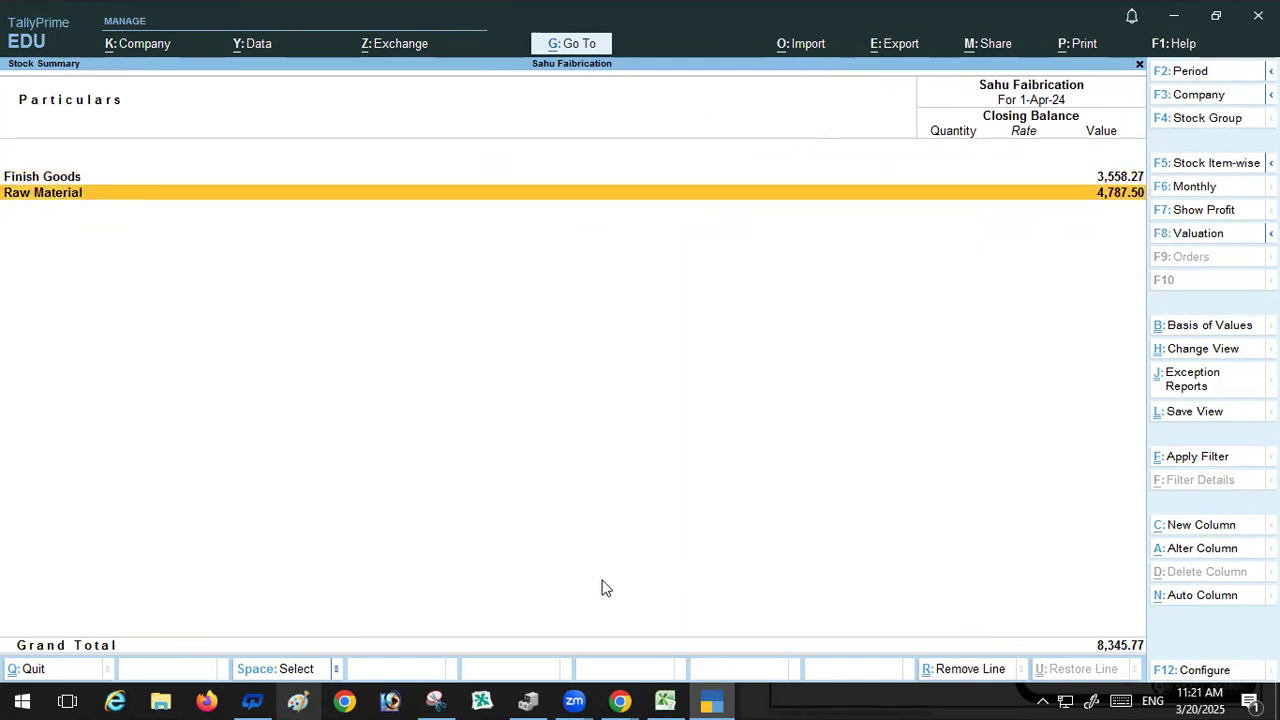
pyautogui.press('Return')
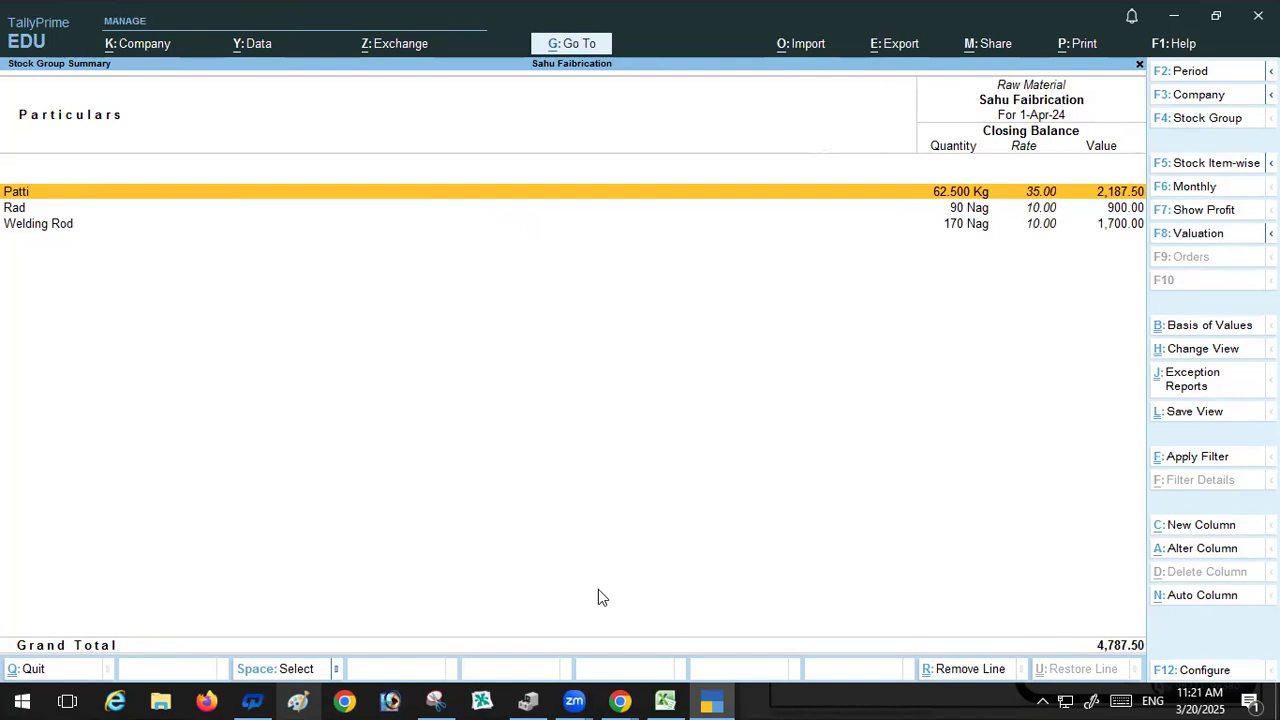
# Step: Browse the help menu and the list of valuation methods for the Raw Material stock items
pyautogui.press('F1')
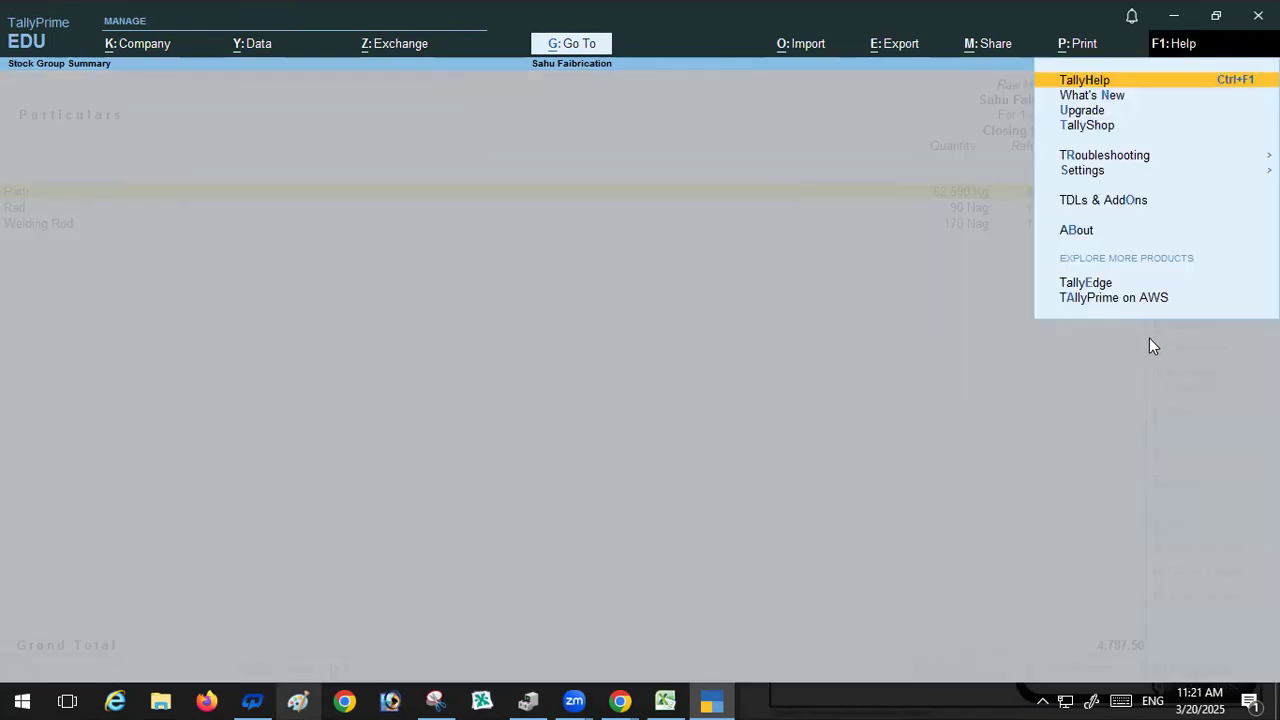
pyautogui.press('Escape')
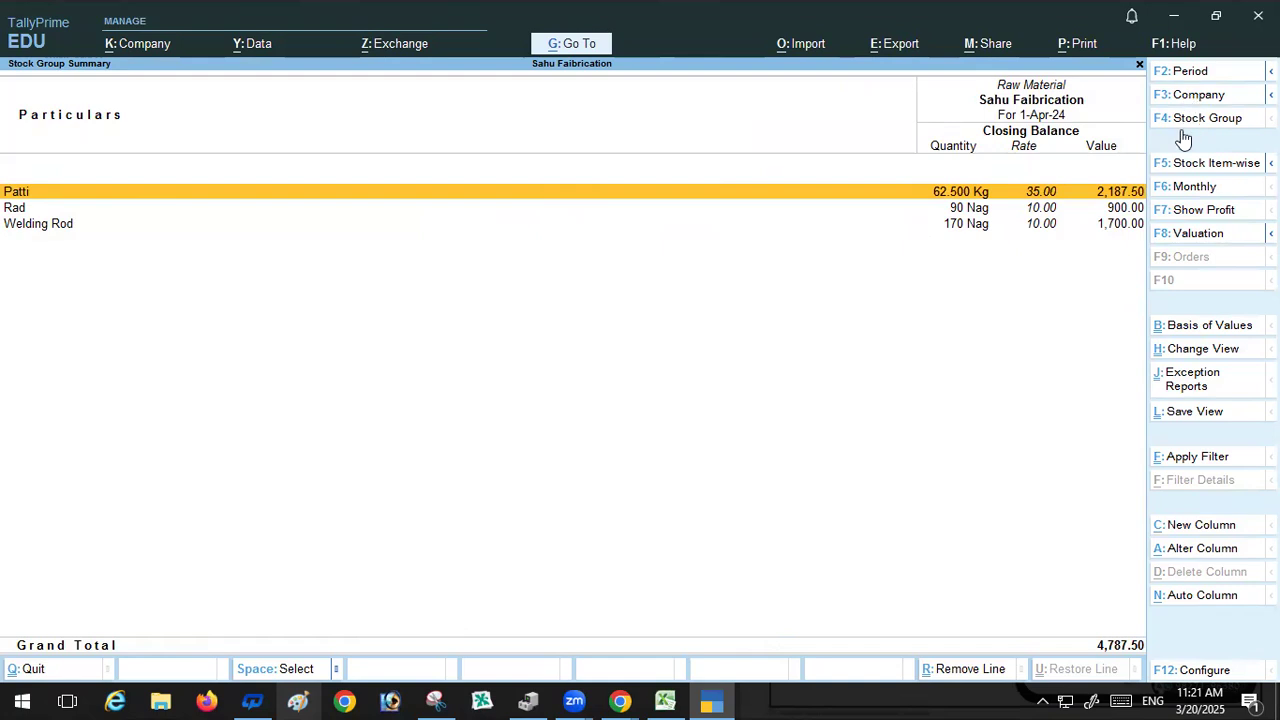
pyautogui.click(1209, 233)
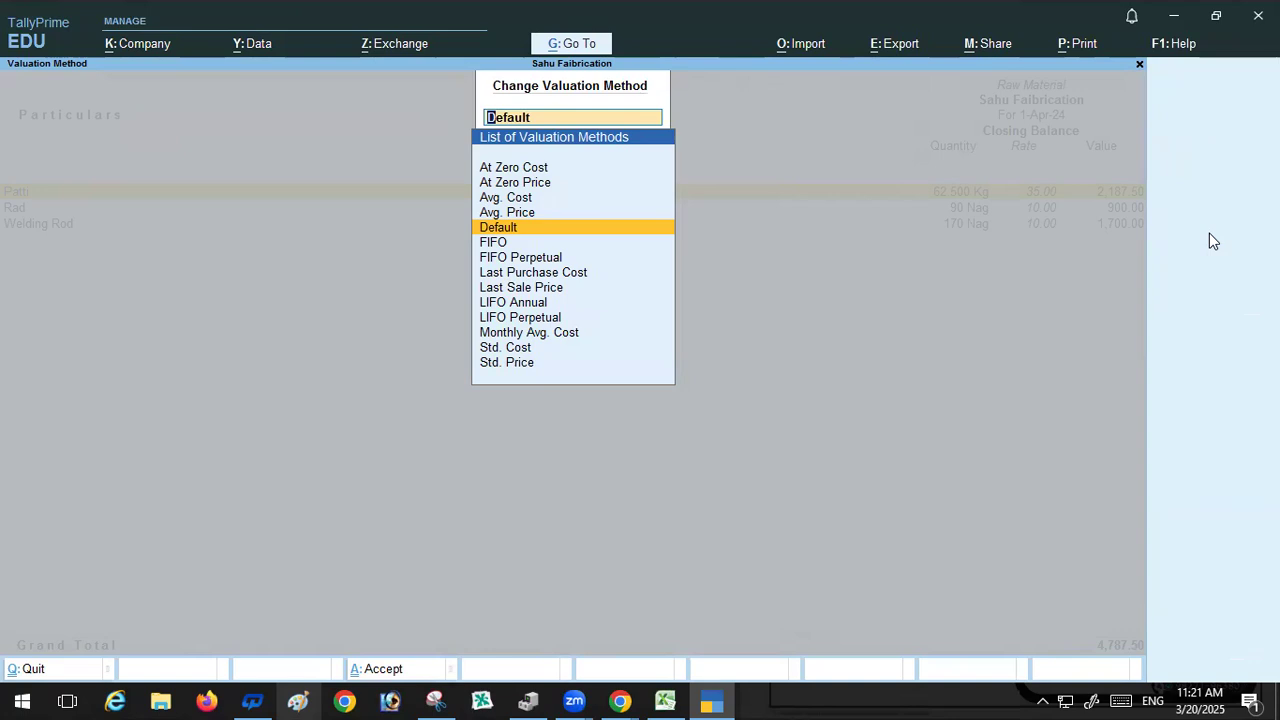
pyautogui.press('BackSpace')
pyautogui.press('Escape')
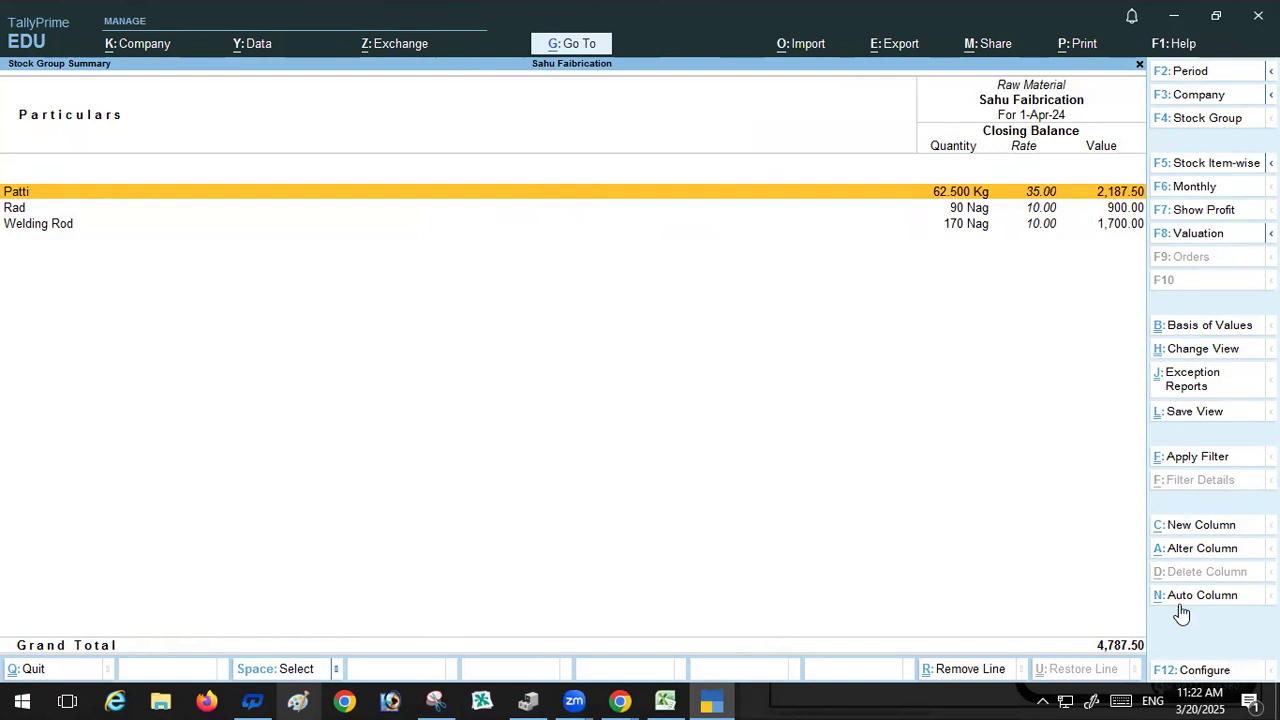
pyautogui.press('Down')
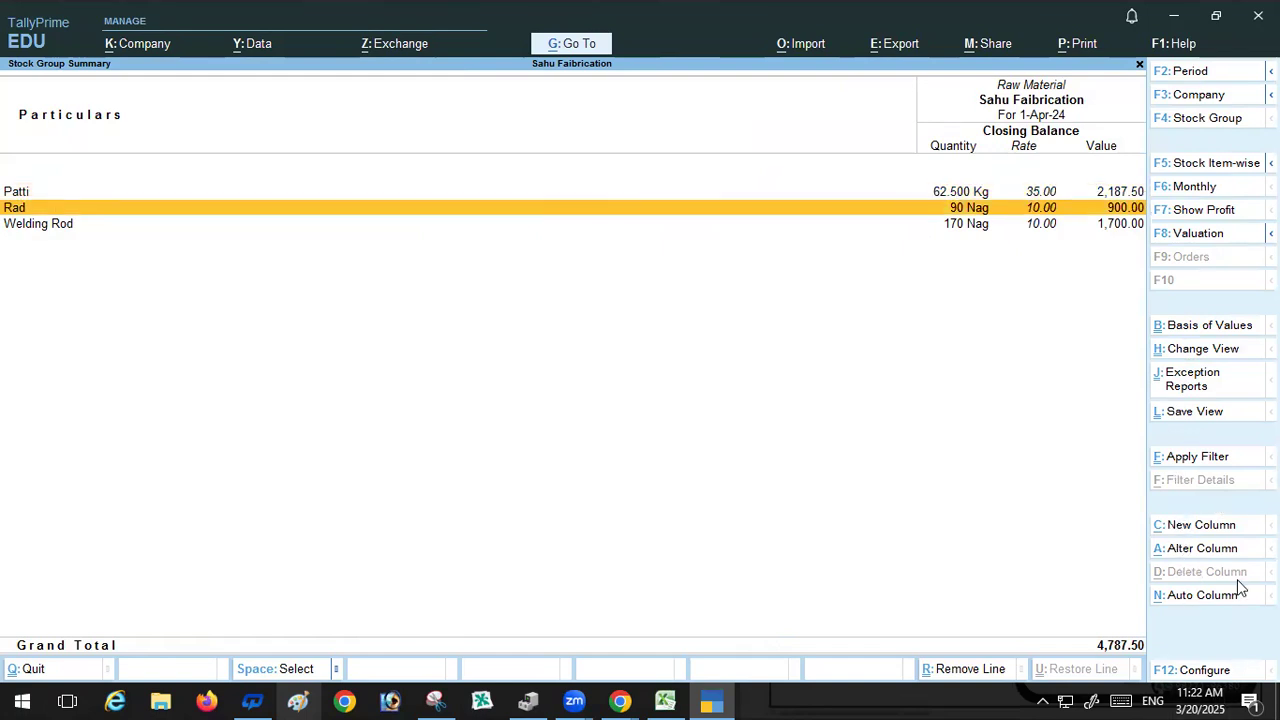
# Step: Open the Stock Item monthly summaries for Scrap and Patti from Inventory Books
pyautogui.press('Escape')
pyautogui.press('Escape')
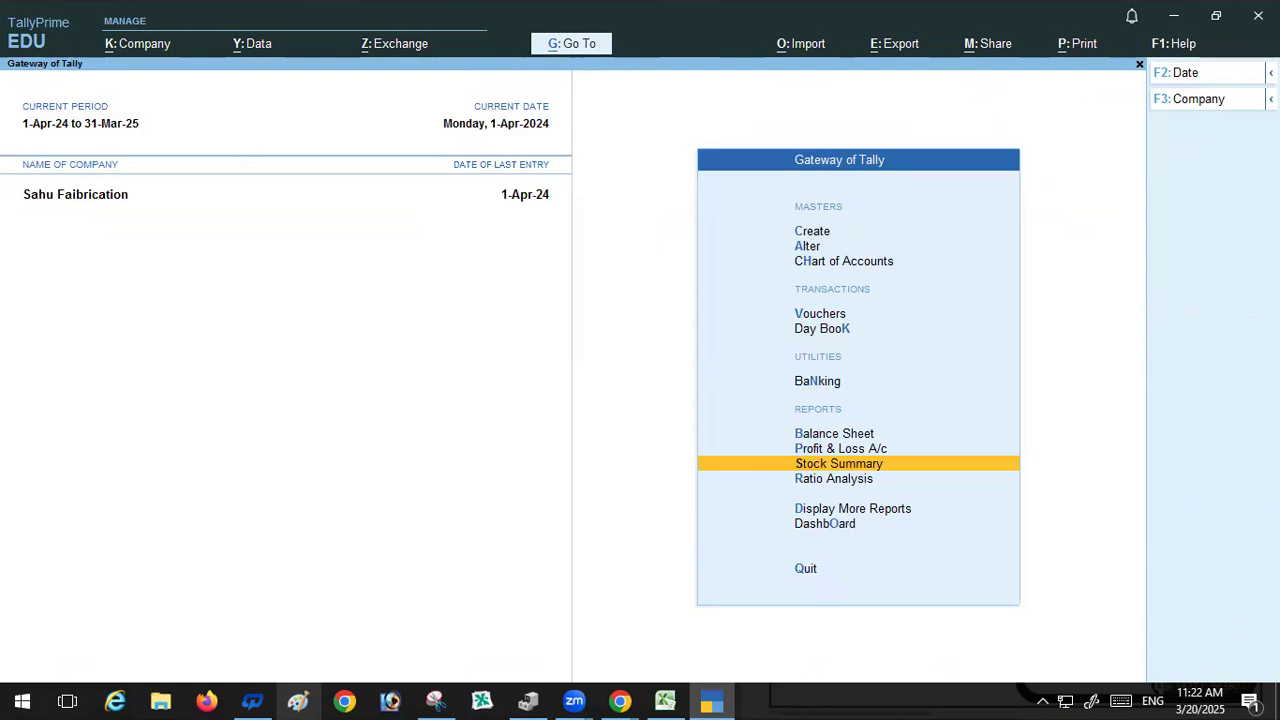
pyautogui.click(860, 509)
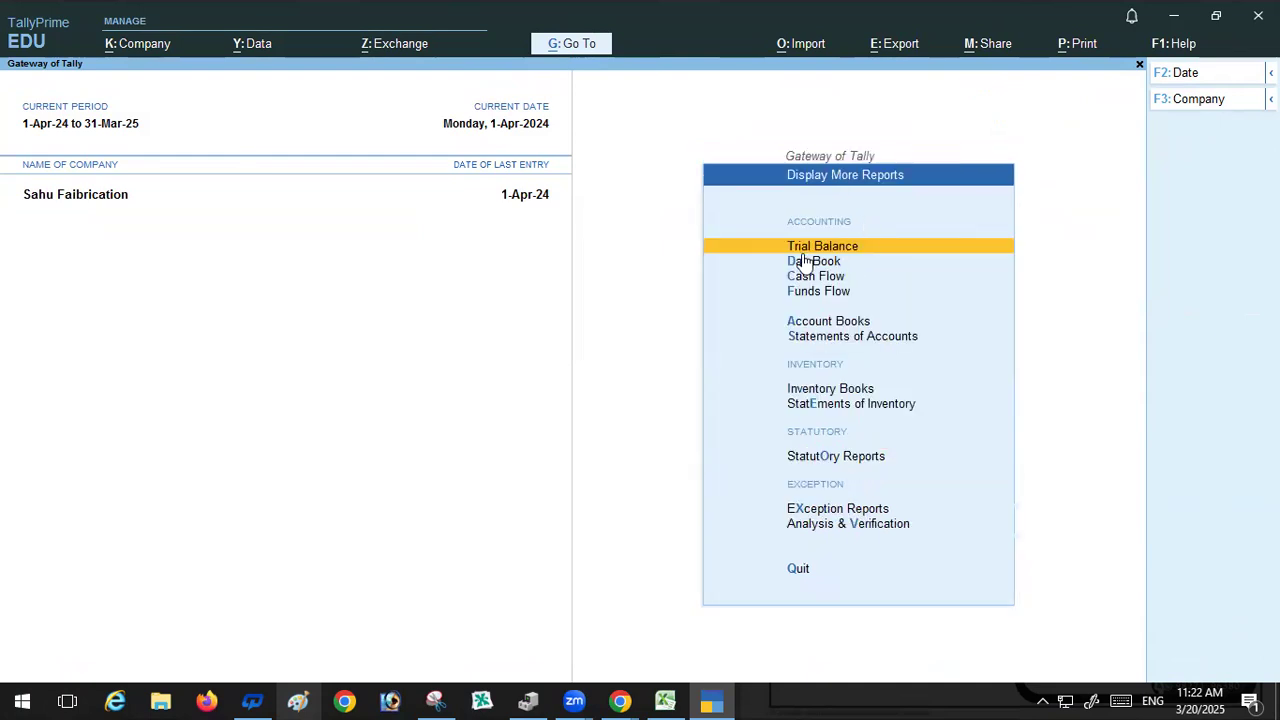
pyautogui.click(834, 390)
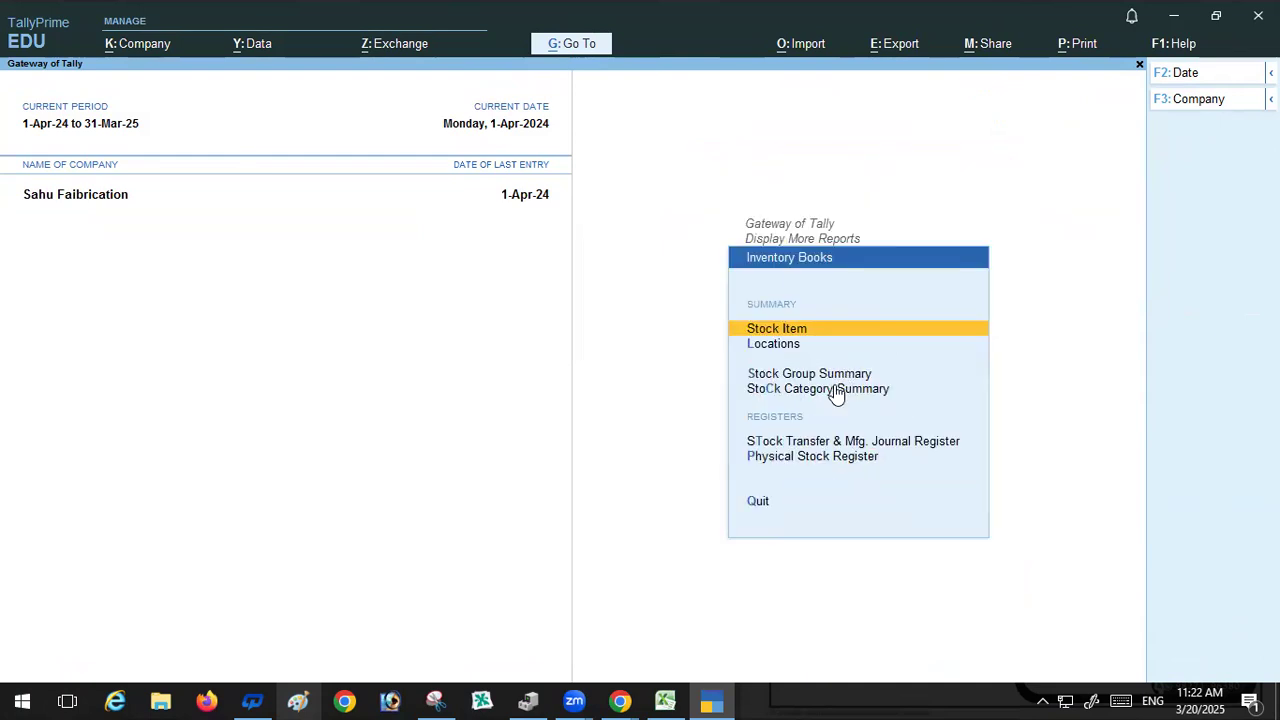
pyautogui.click(772, 334)
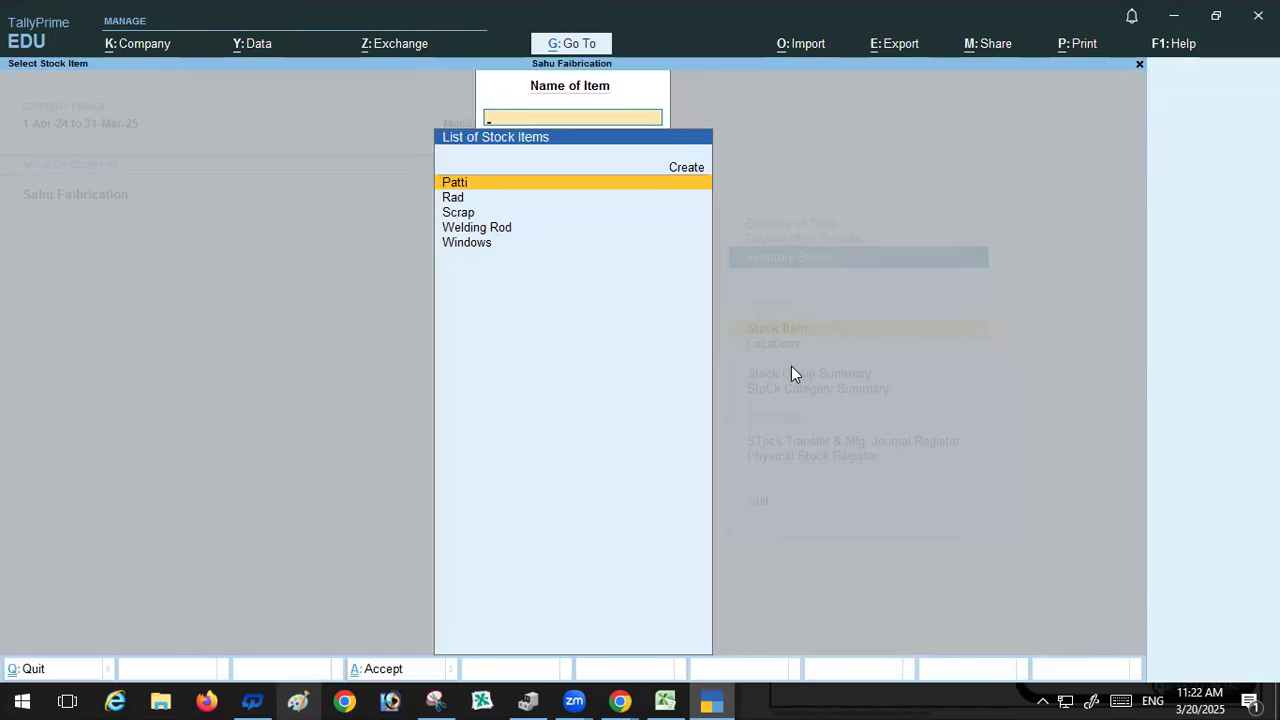
pyautogui.click(457, 213)
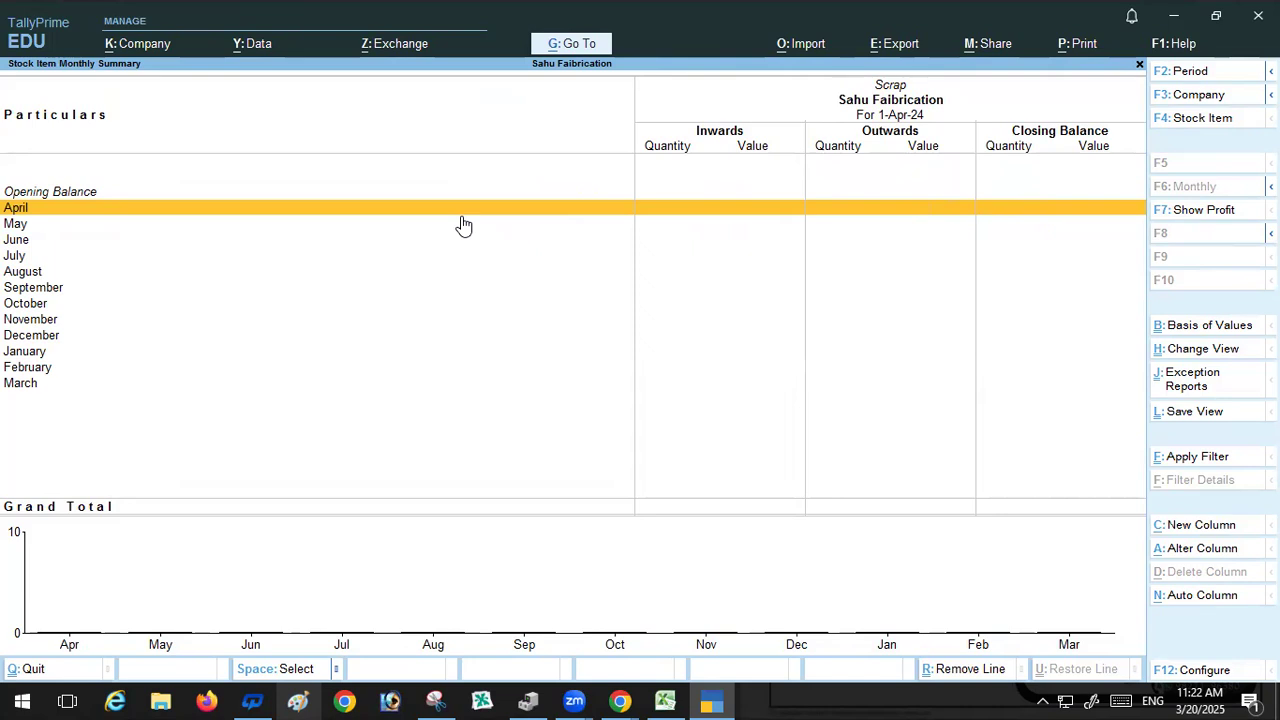
pyautogui.press('Escape')
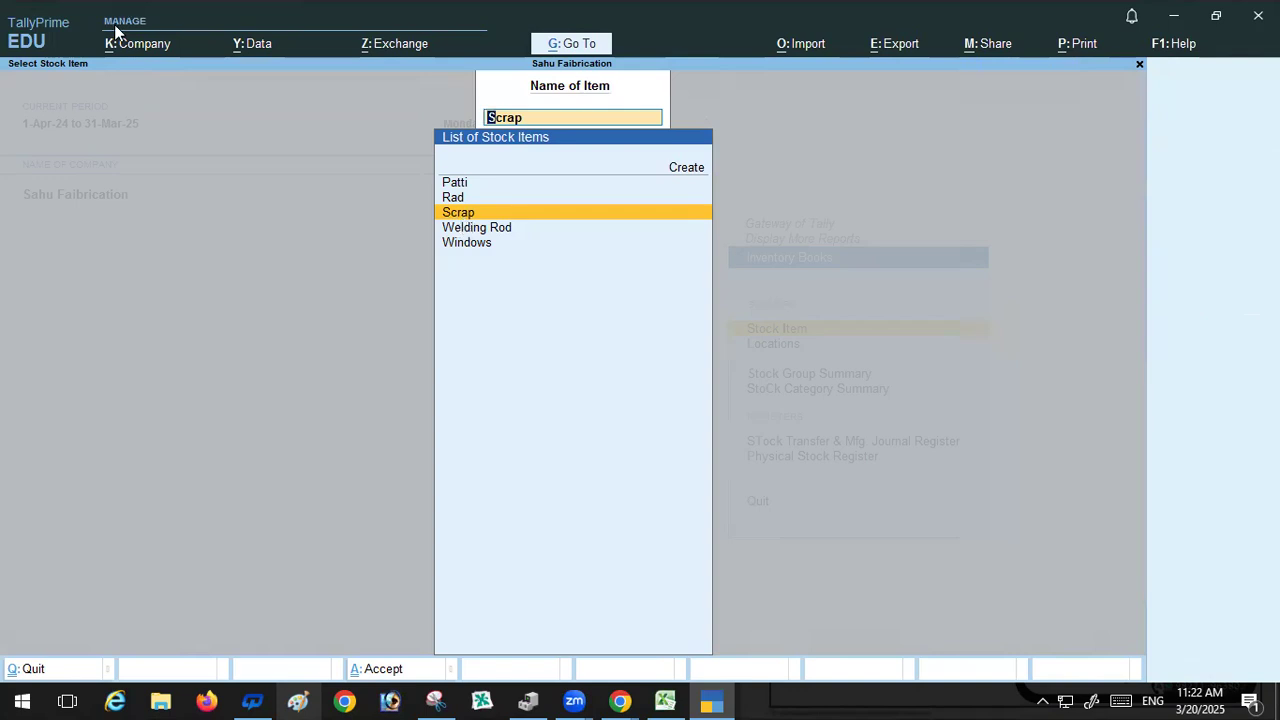
pyautogui.click(455, 183)
pyautogui.click(454, 184)
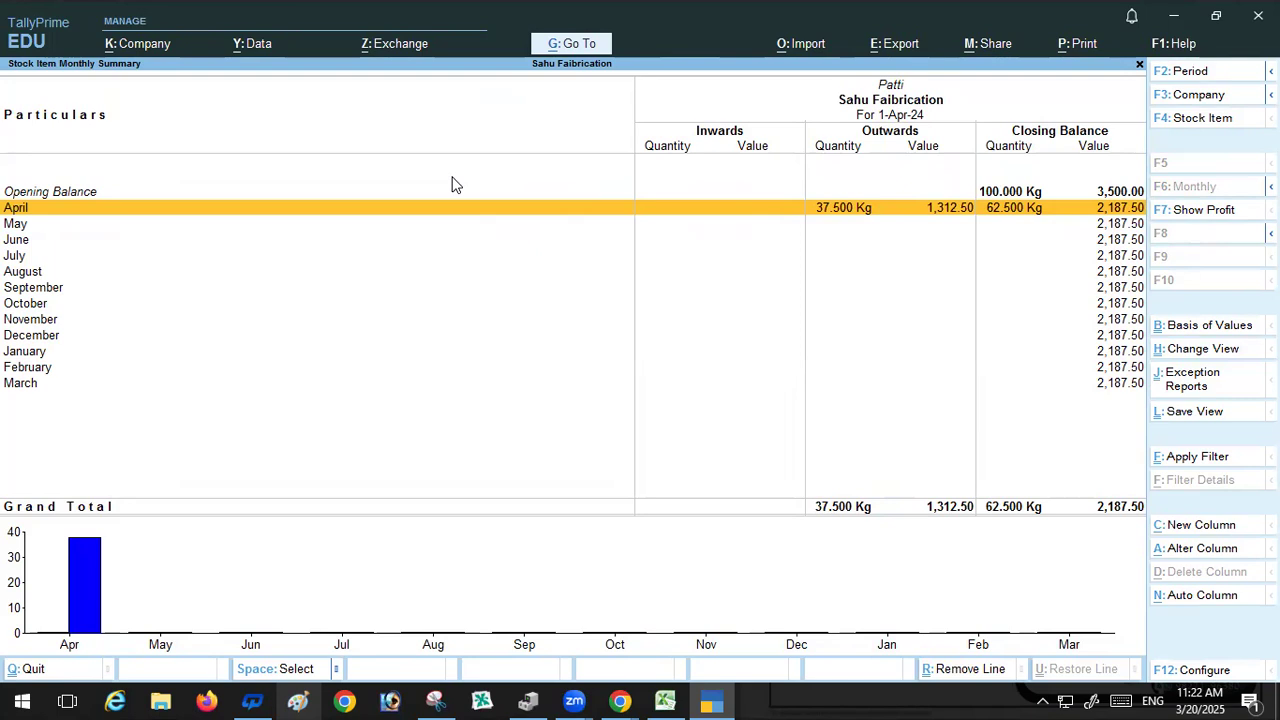
pyautogui.press('Escape')
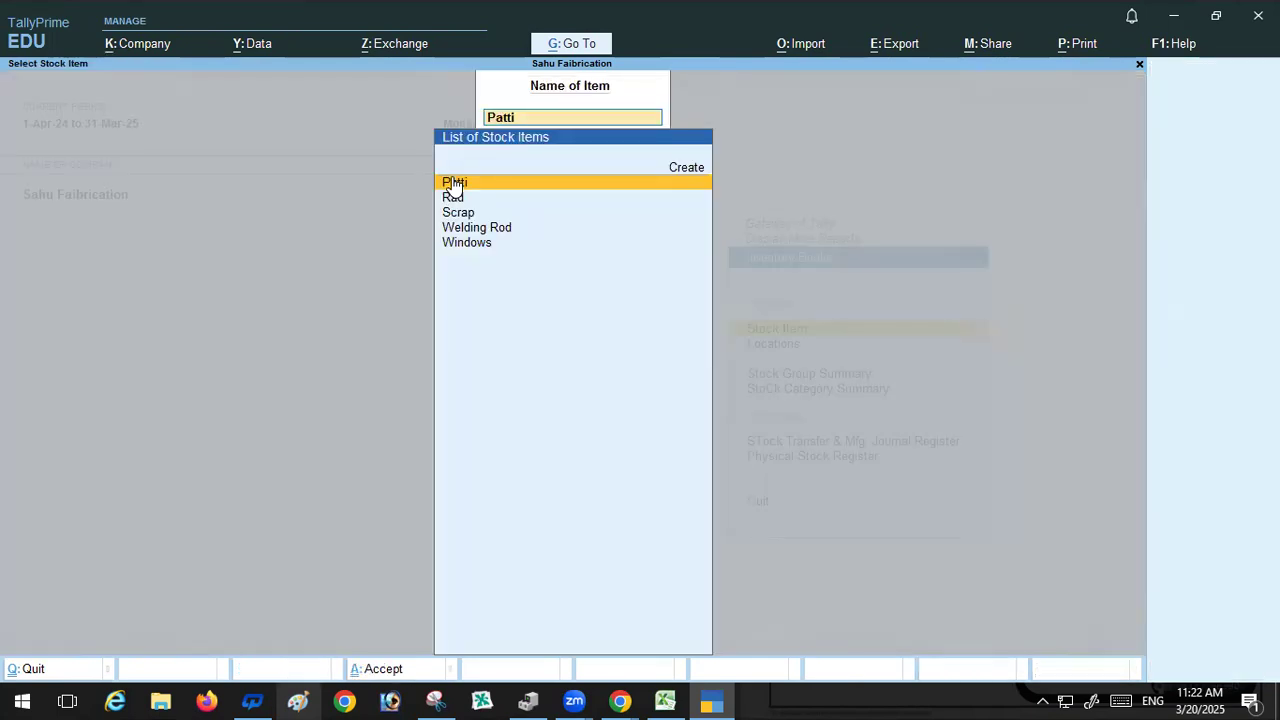
pyautogui.press('BackSpace')
pyautogui.press('Escape')
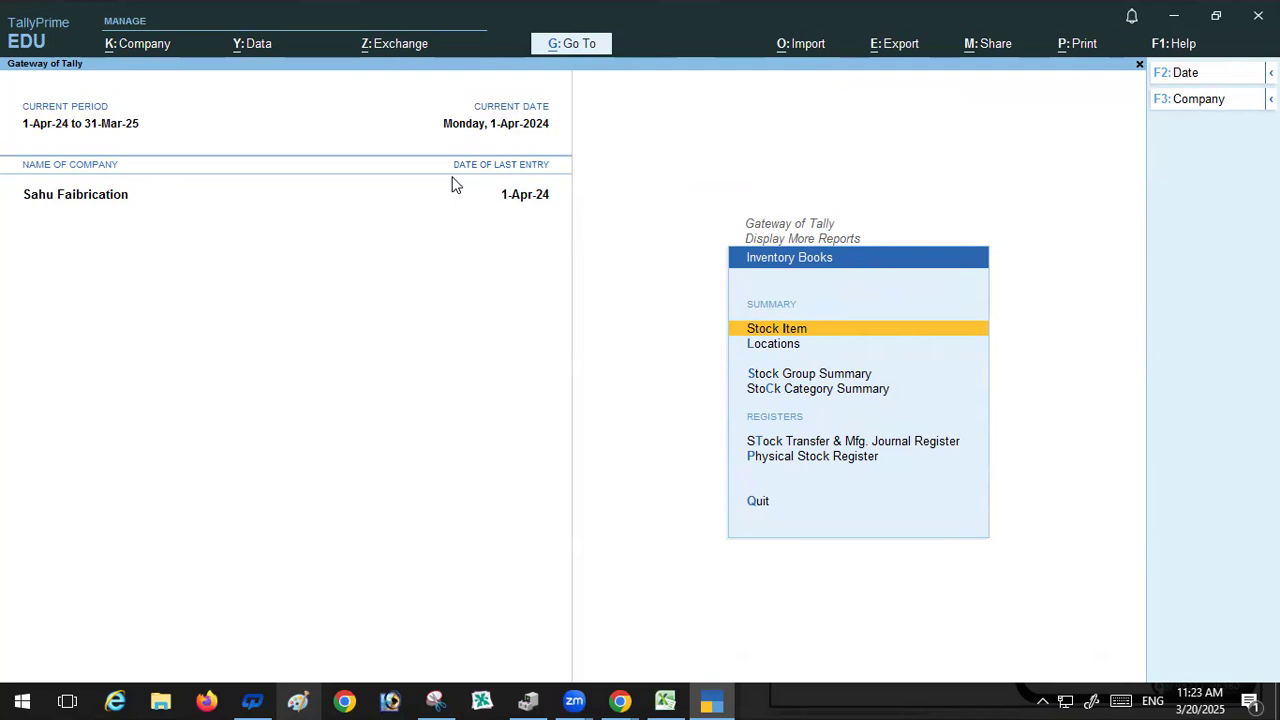
# Step: View the Stock Group Summary for the Raw Material and Finish Goods groups
pyautogui.press('Escape')
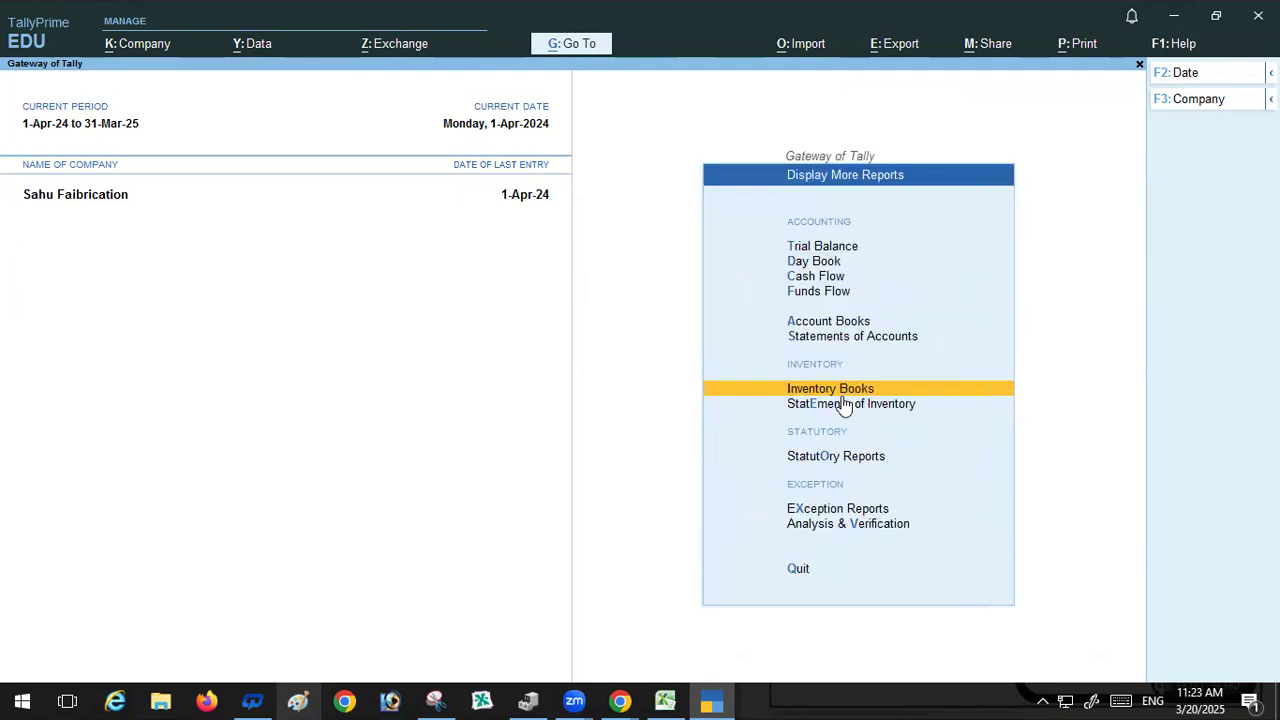
pyautogui.press('Return')
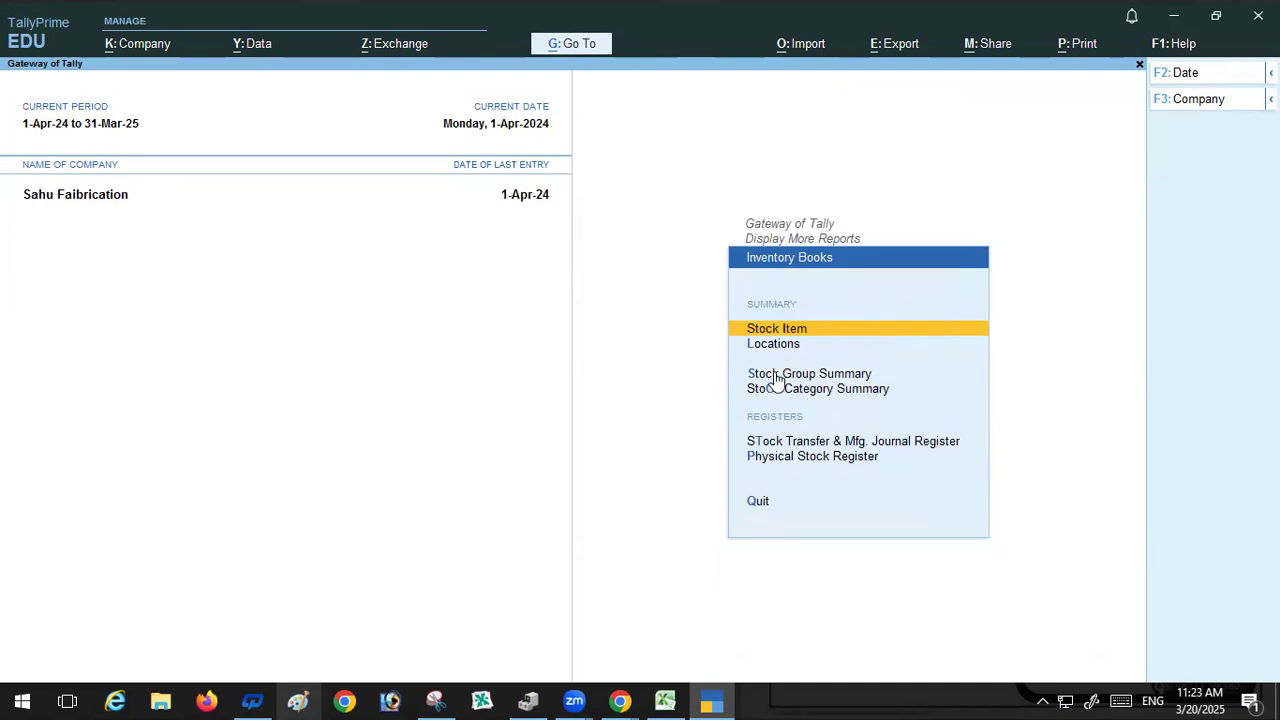
pyautogui.click(810, 374)
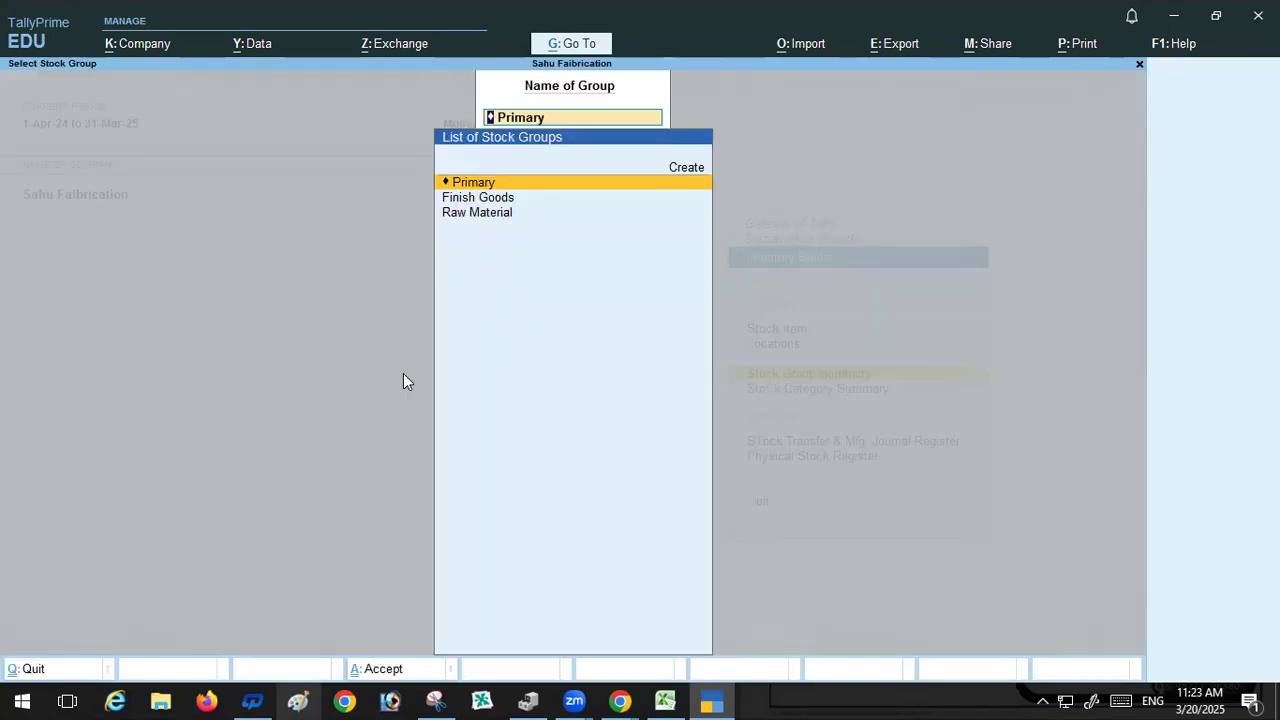
pyautogui.click(503, 215)
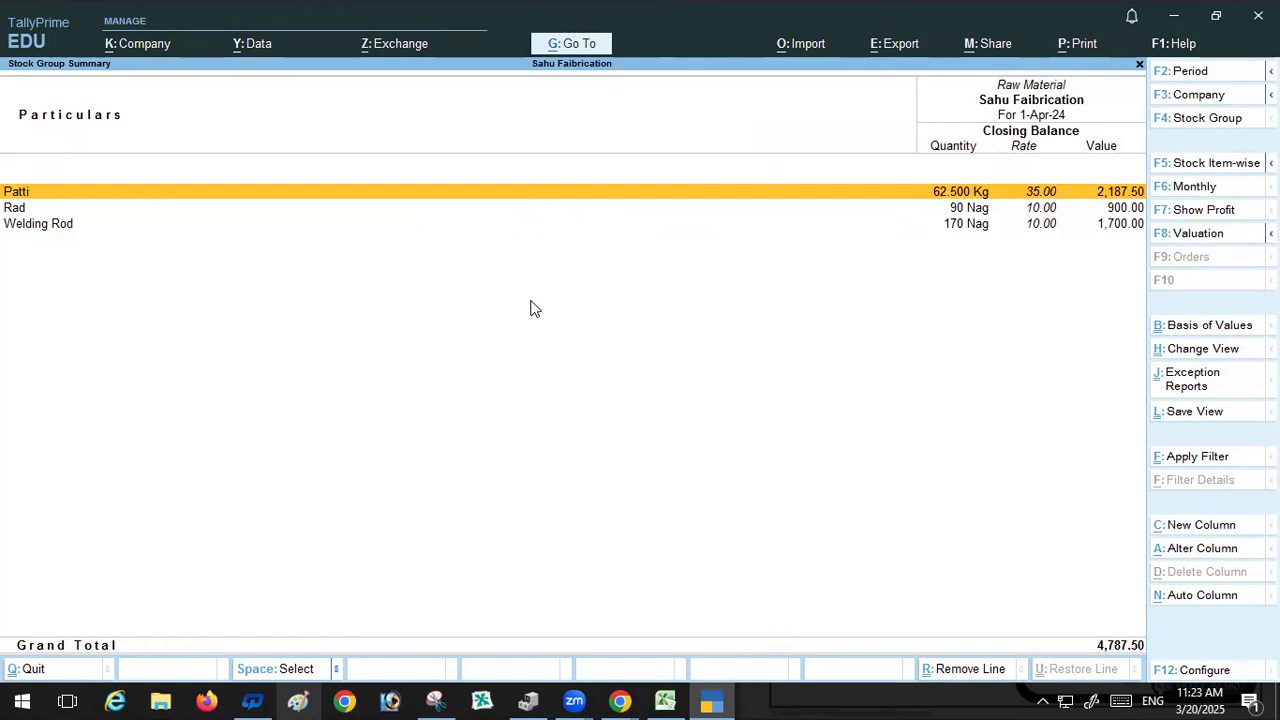
pyautogui.press('Escape')
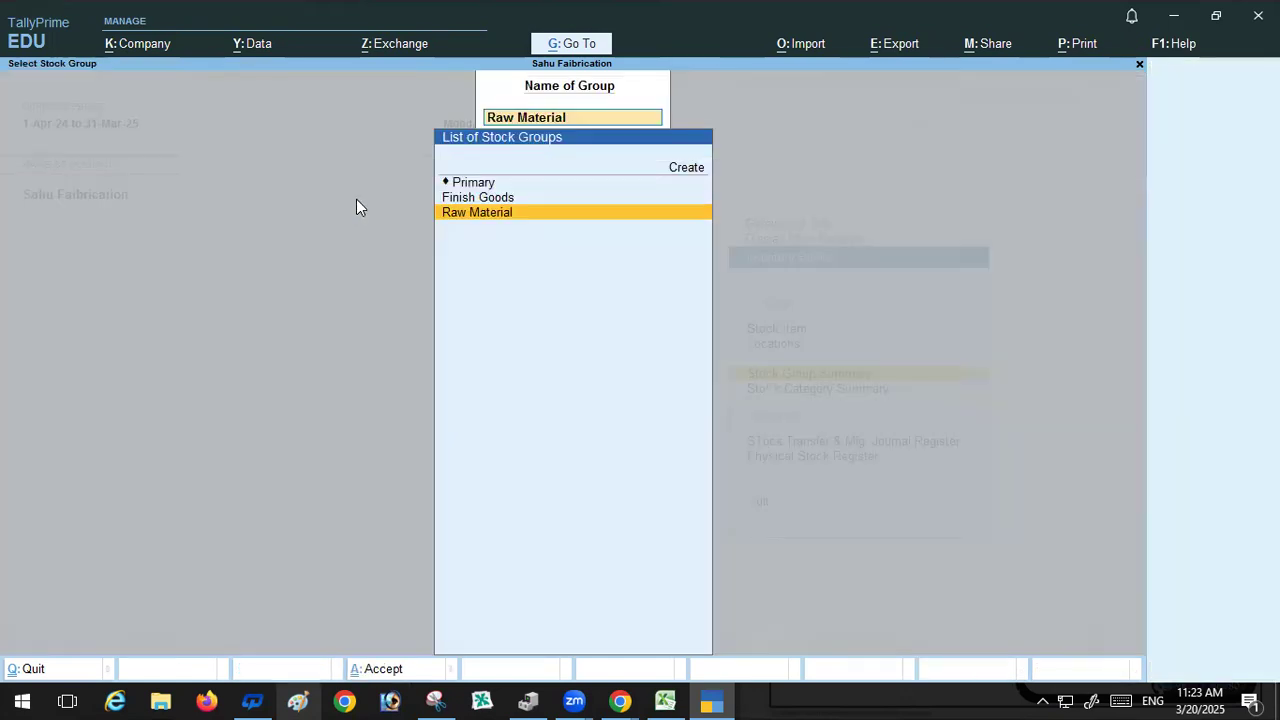
pyautogui.click(484, 199)
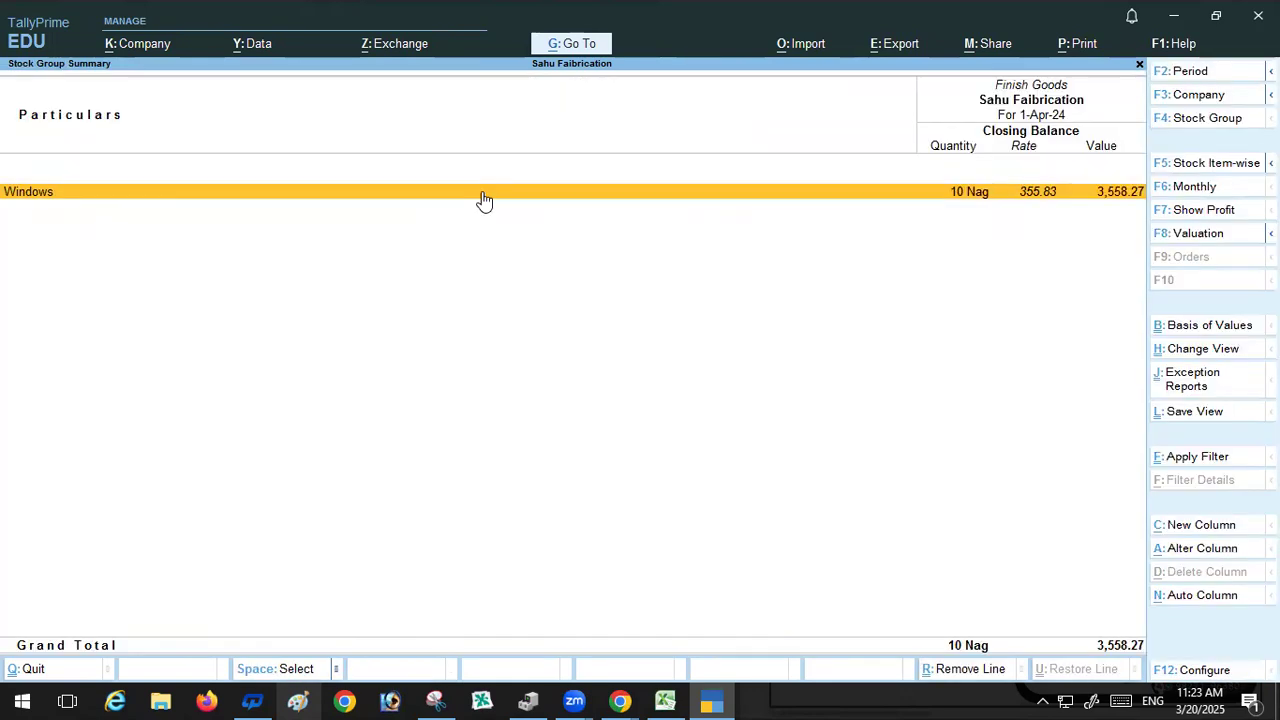
pyautogui.press('Escape')
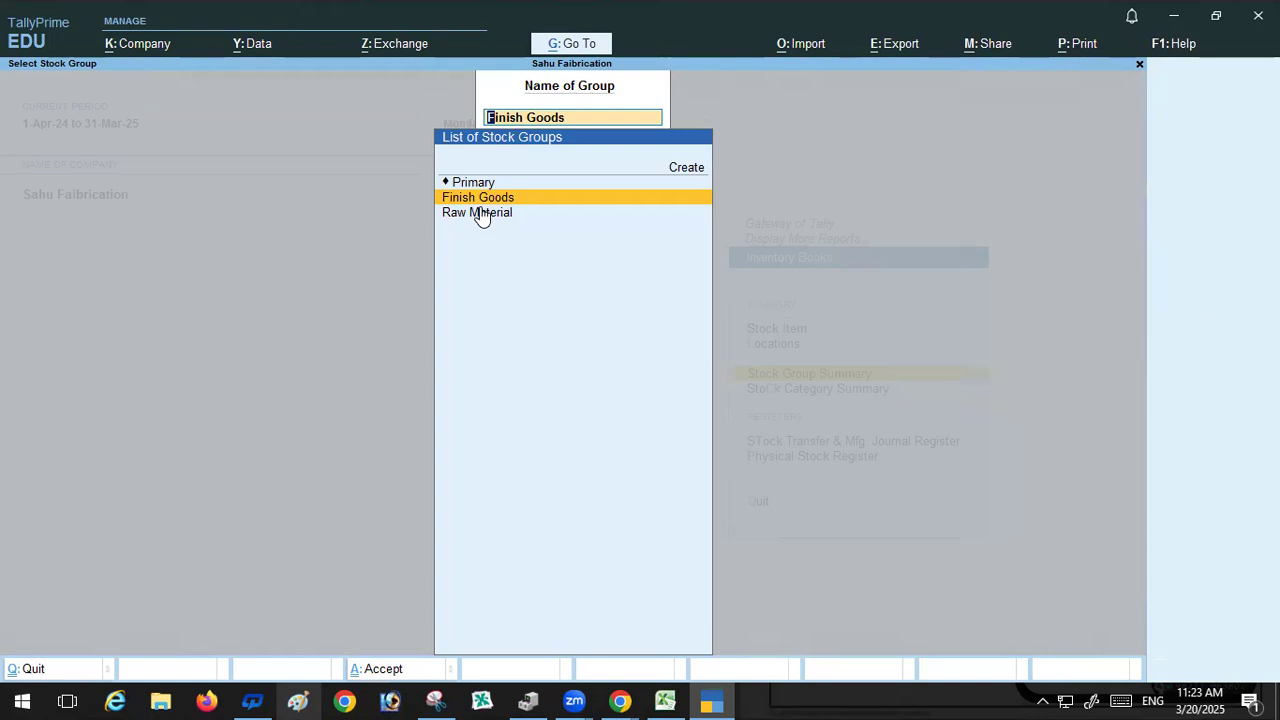
pyautogui.press('Escape')
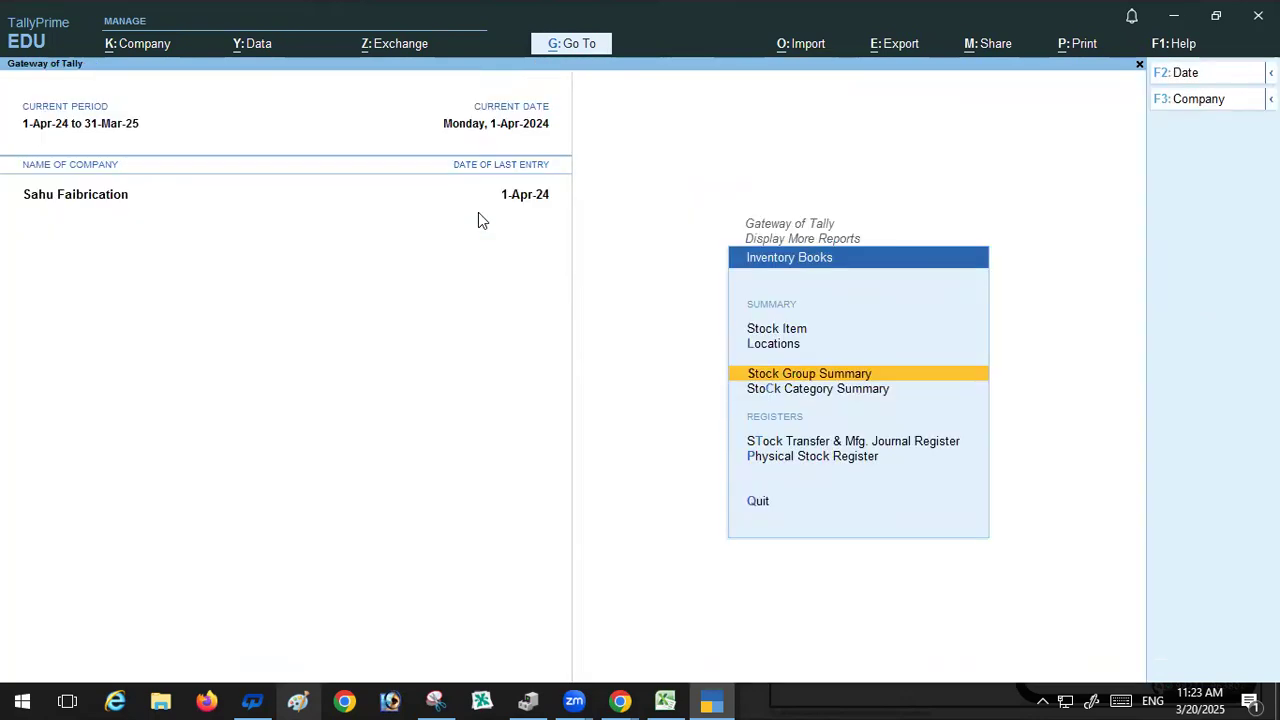
# Step: View the Stock Category Summary for the Primary category
pyautogui.click(778, 390)
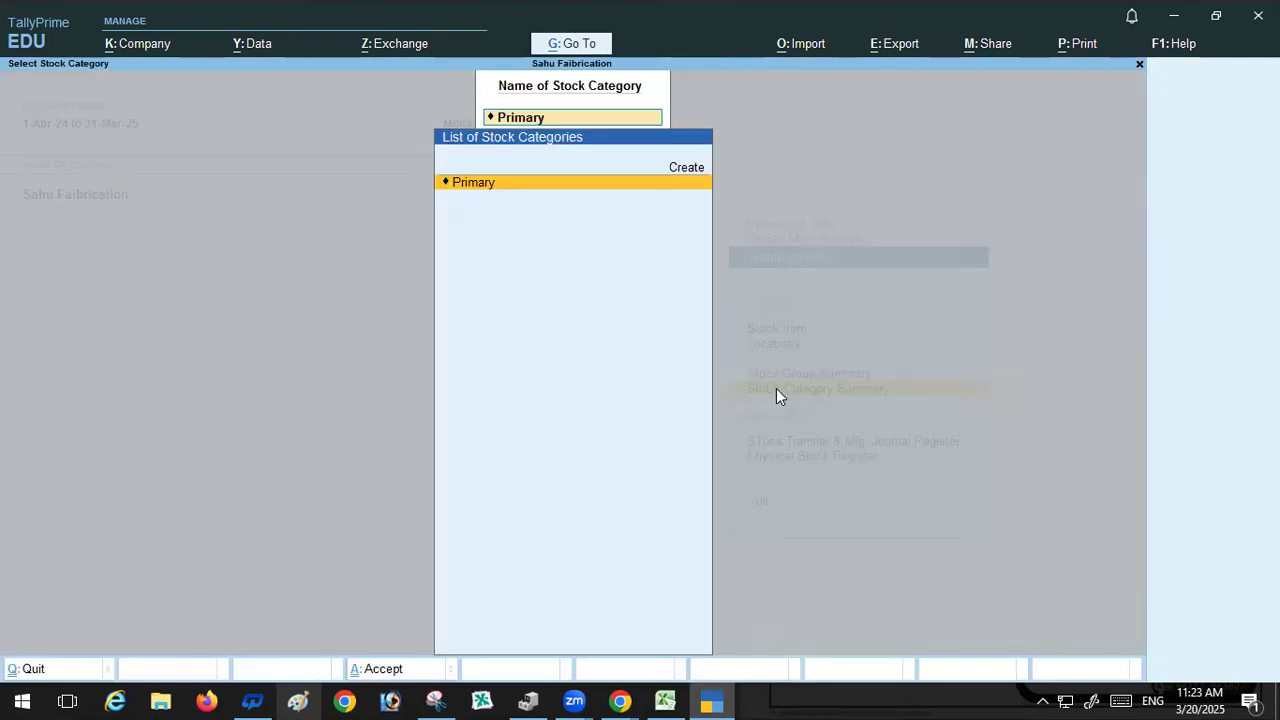
pyautogui.press('Return')
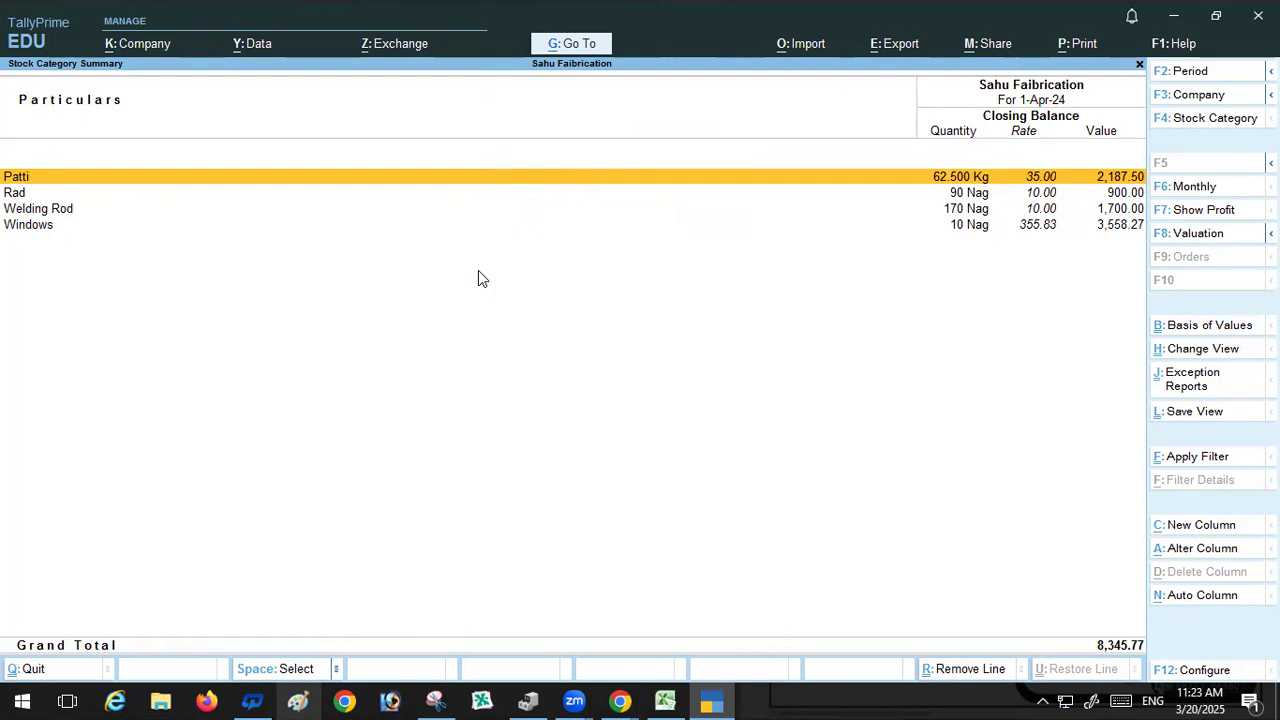
pyautogui.press('Escape')
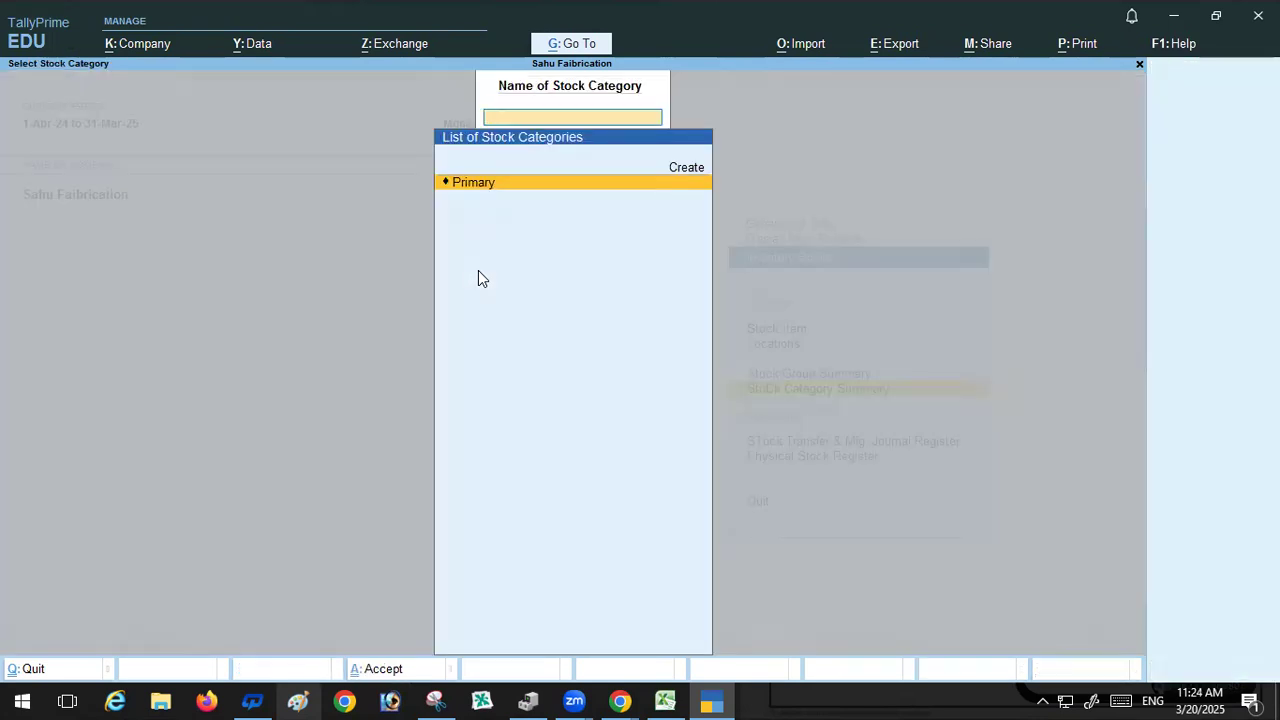
pyautogui.press('Escape')
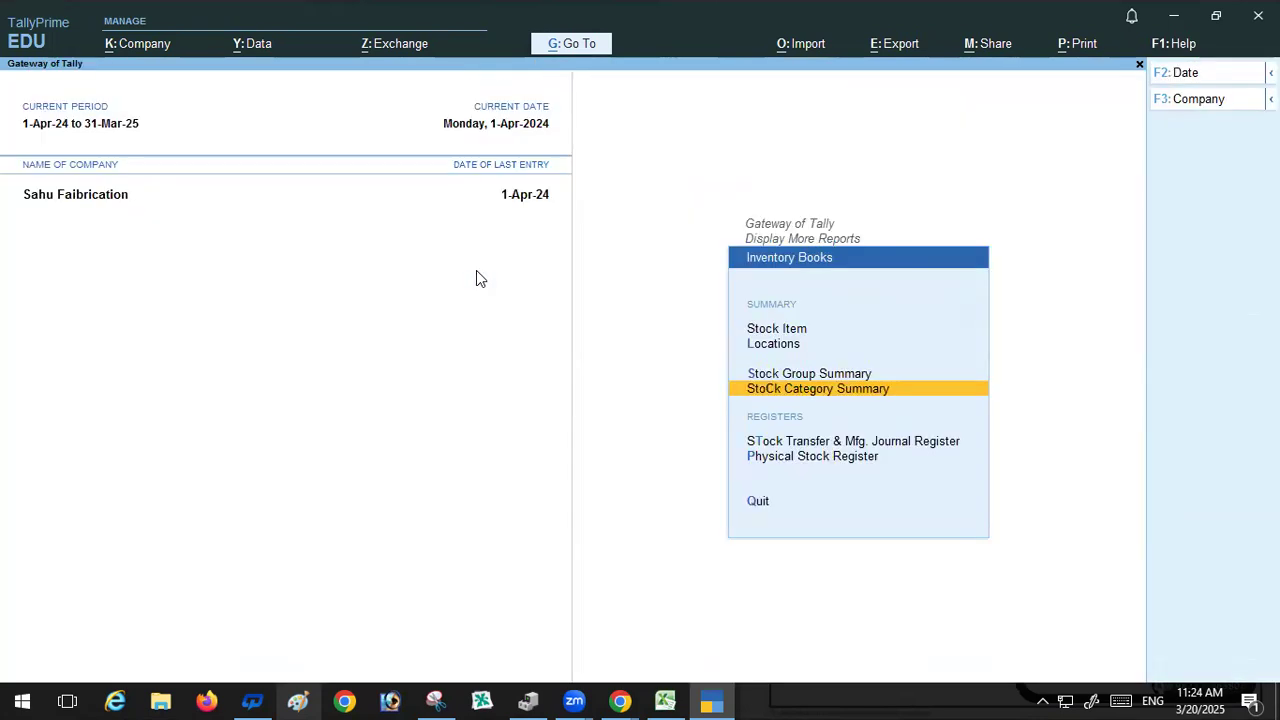
# Step: Open the Stock Transfer & Mfg. Journal Register and the Physical Stock Register
pyautogui.click(814, 444)
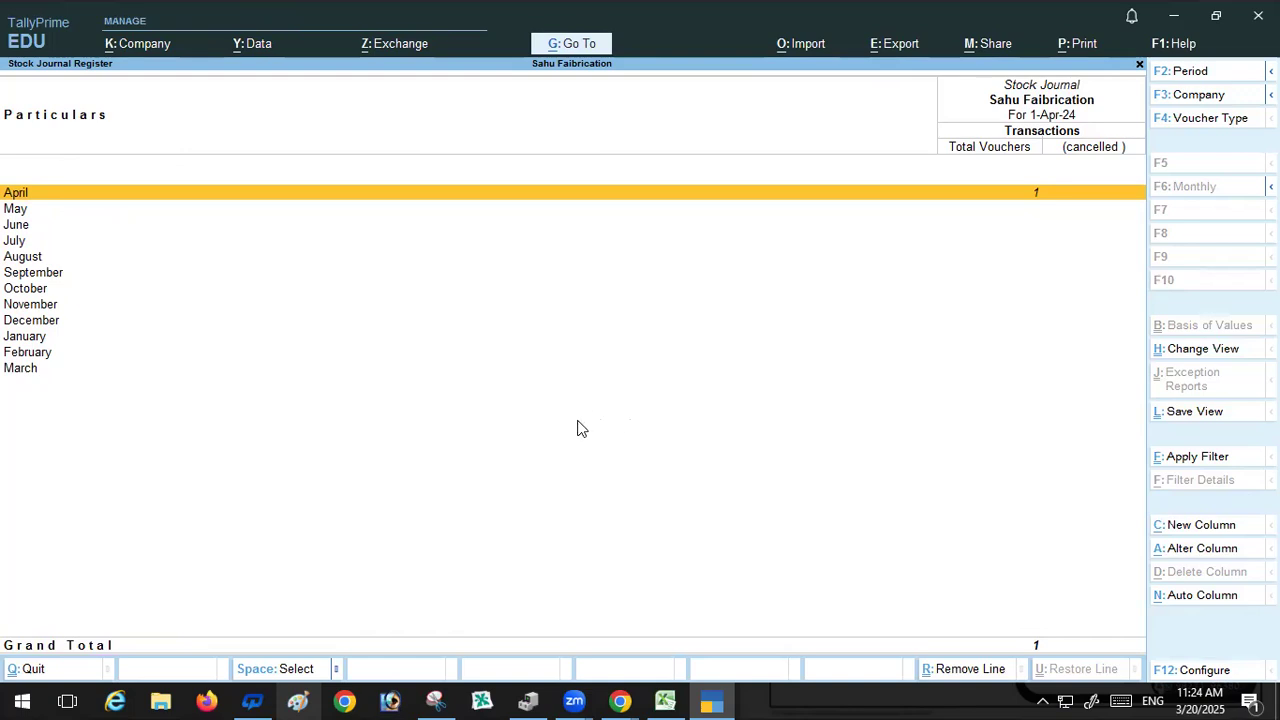
pyautogui.press('Escape')
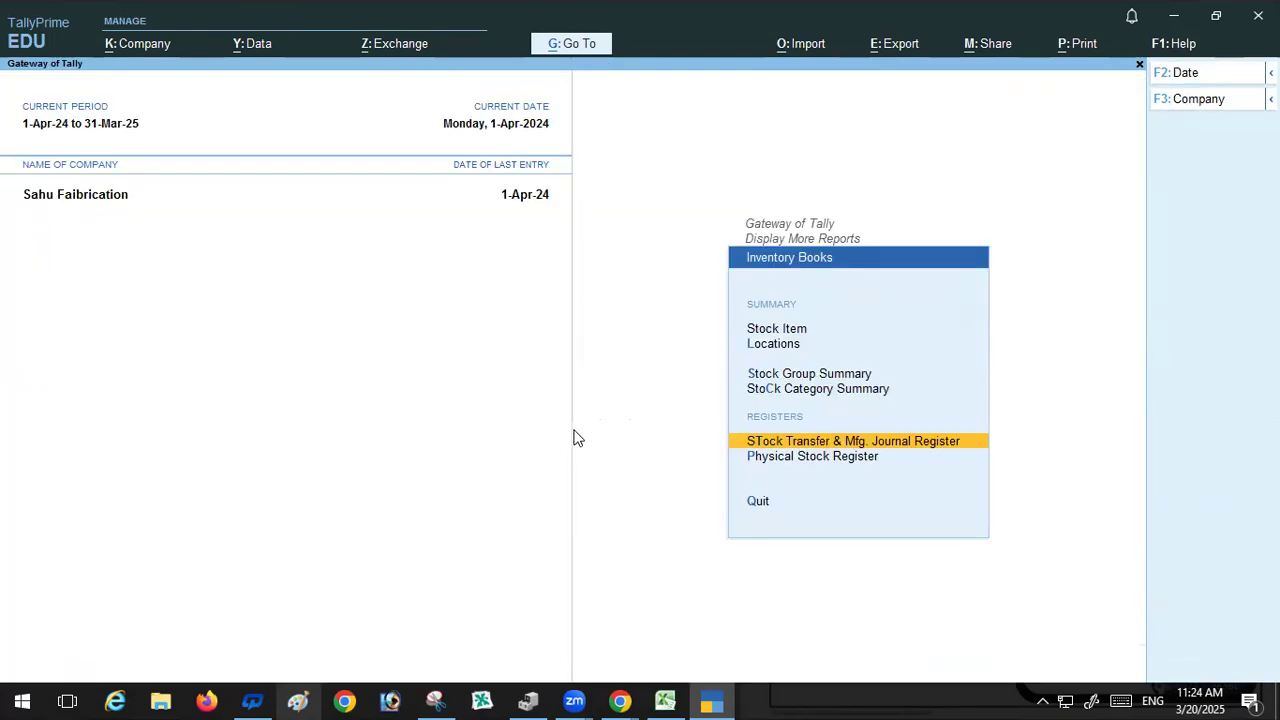
pyautogui.click(791, 458)
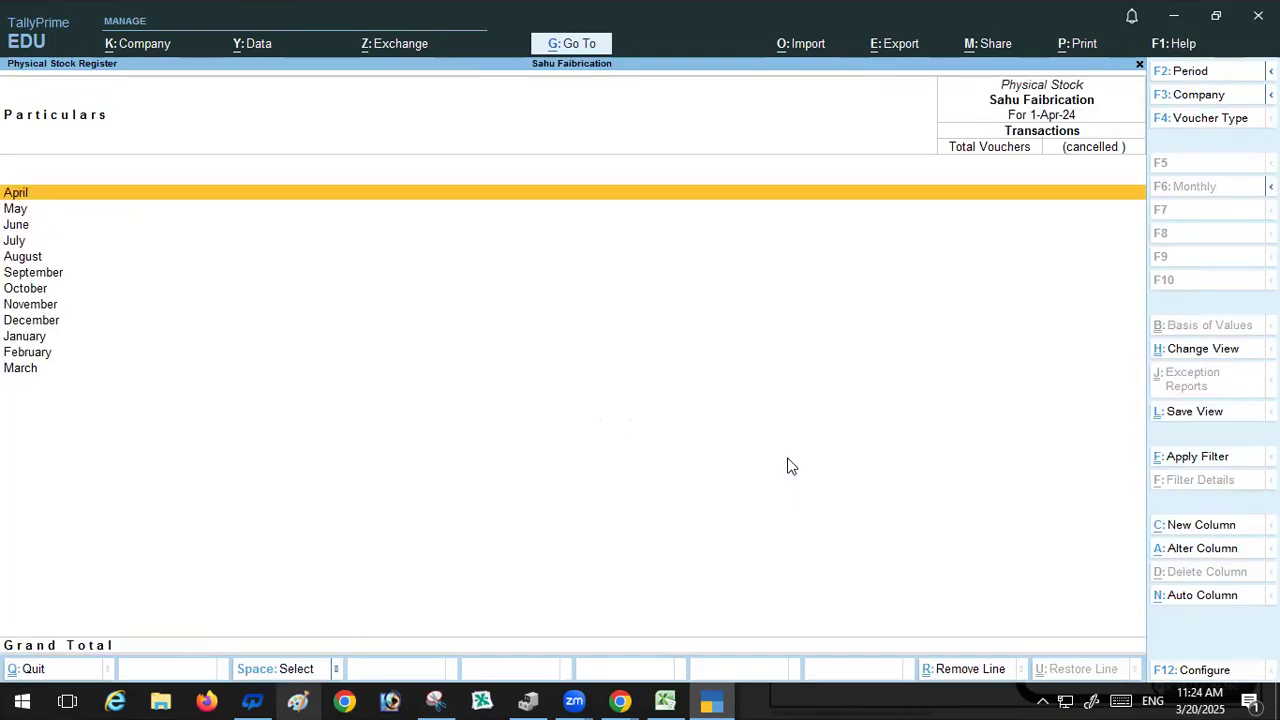
pyautogui.press('Escape')
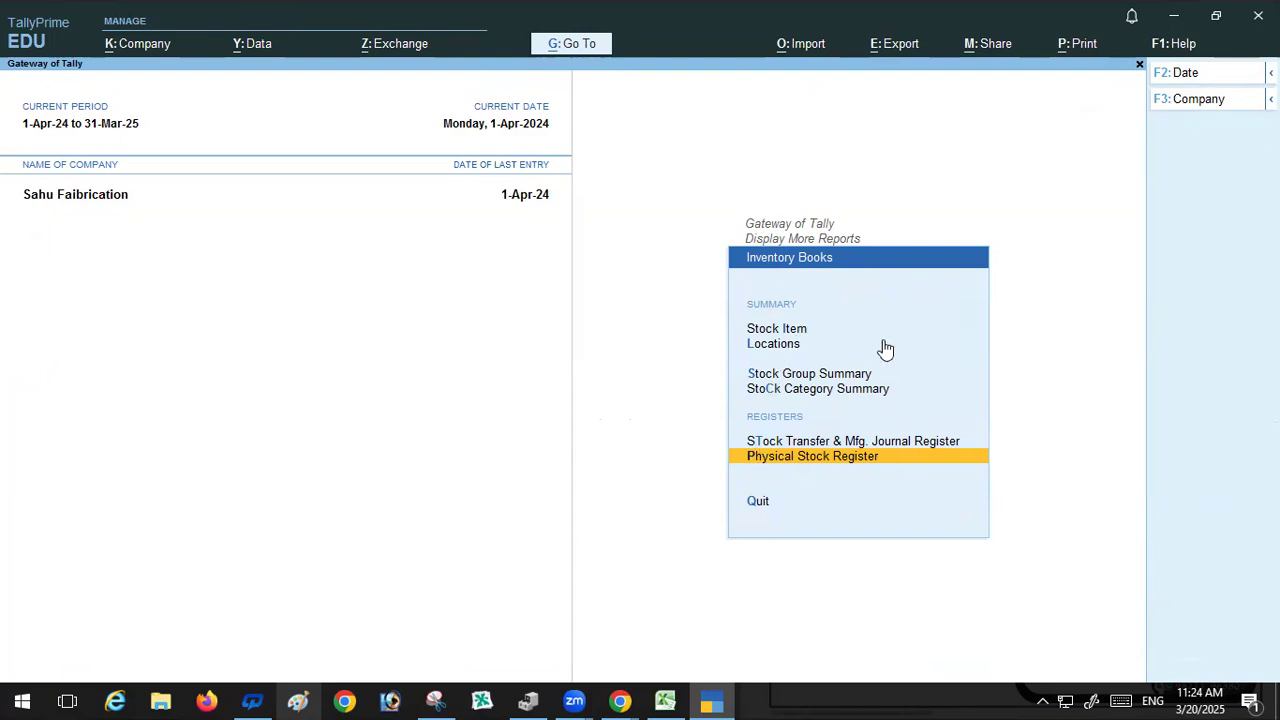
pyautogui.press('Escape')
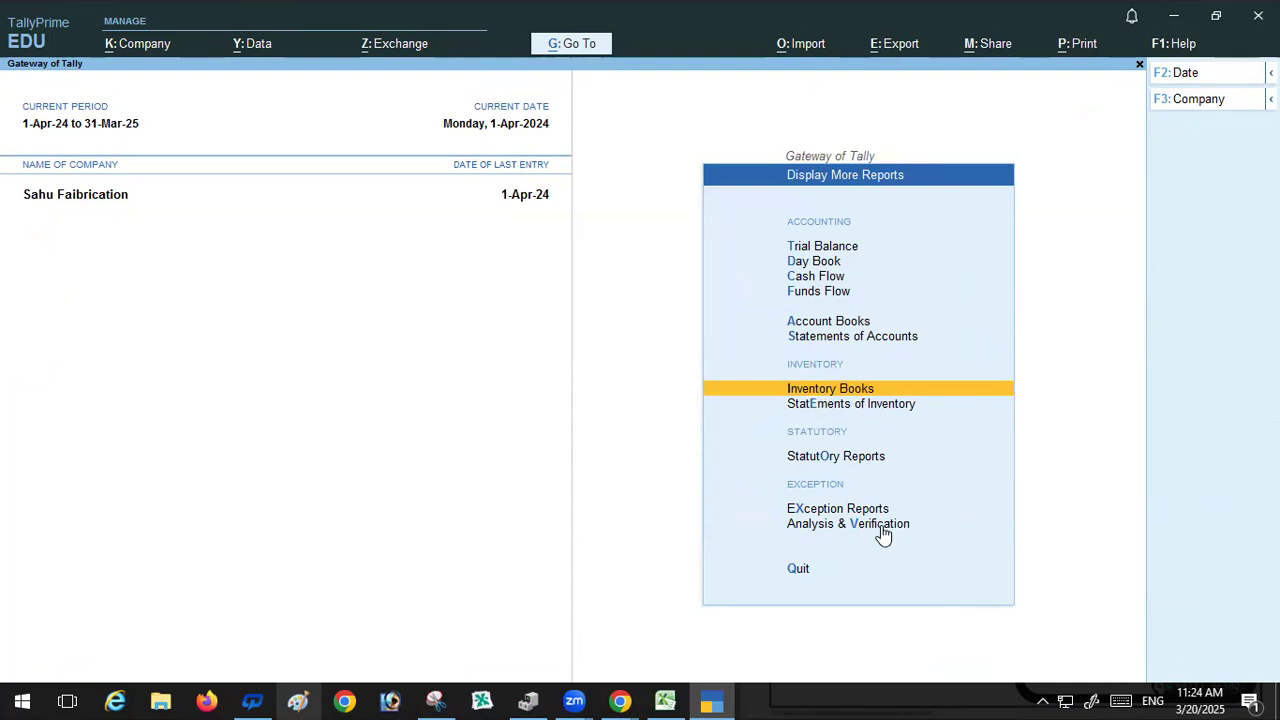
pyautogui.press('Escape')
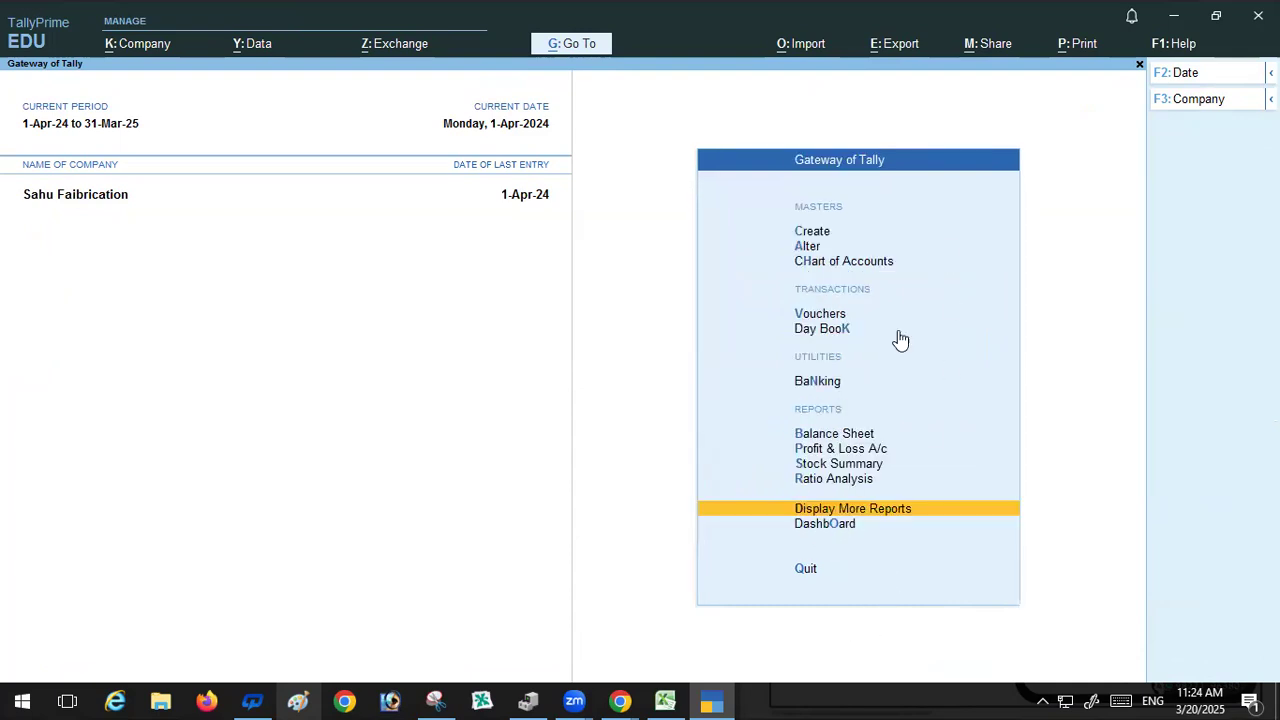
# Step: Reopen the Stock Journal Register and drill into April's Manufacturer voucher for Windows, leaving it without changes
pyautogui.press('Return')
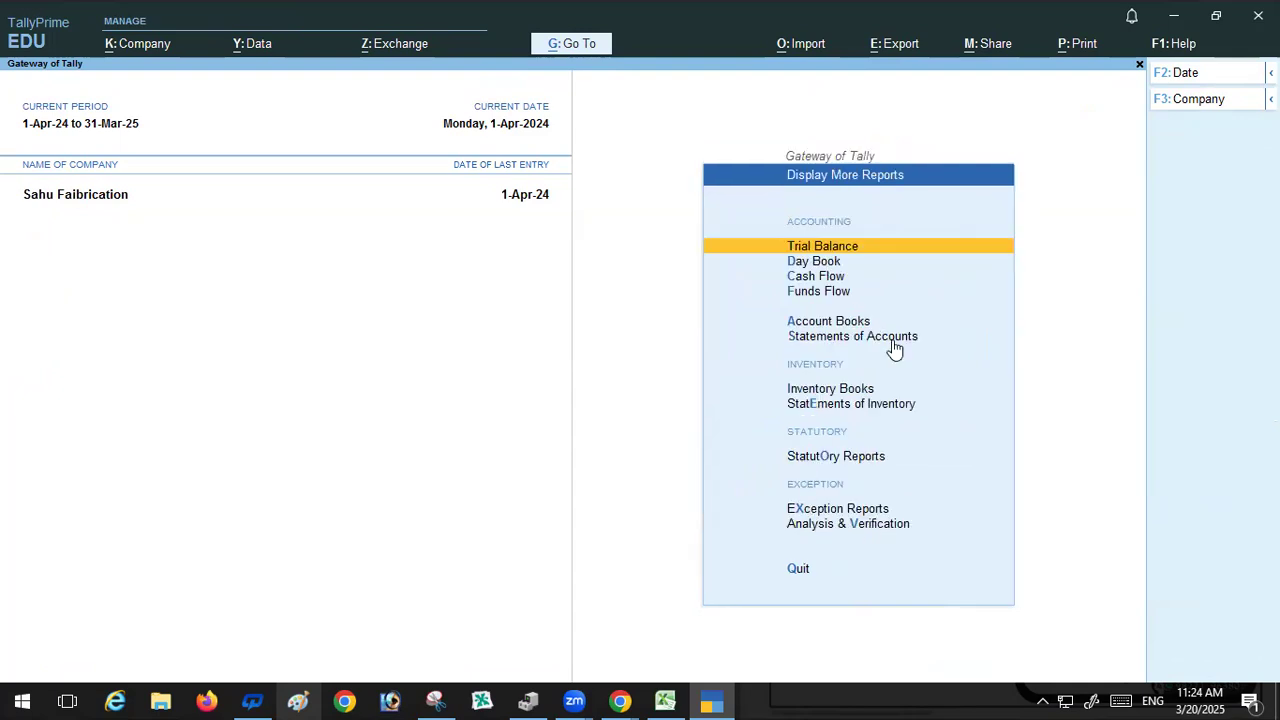
pyautogui.click(849, 392)
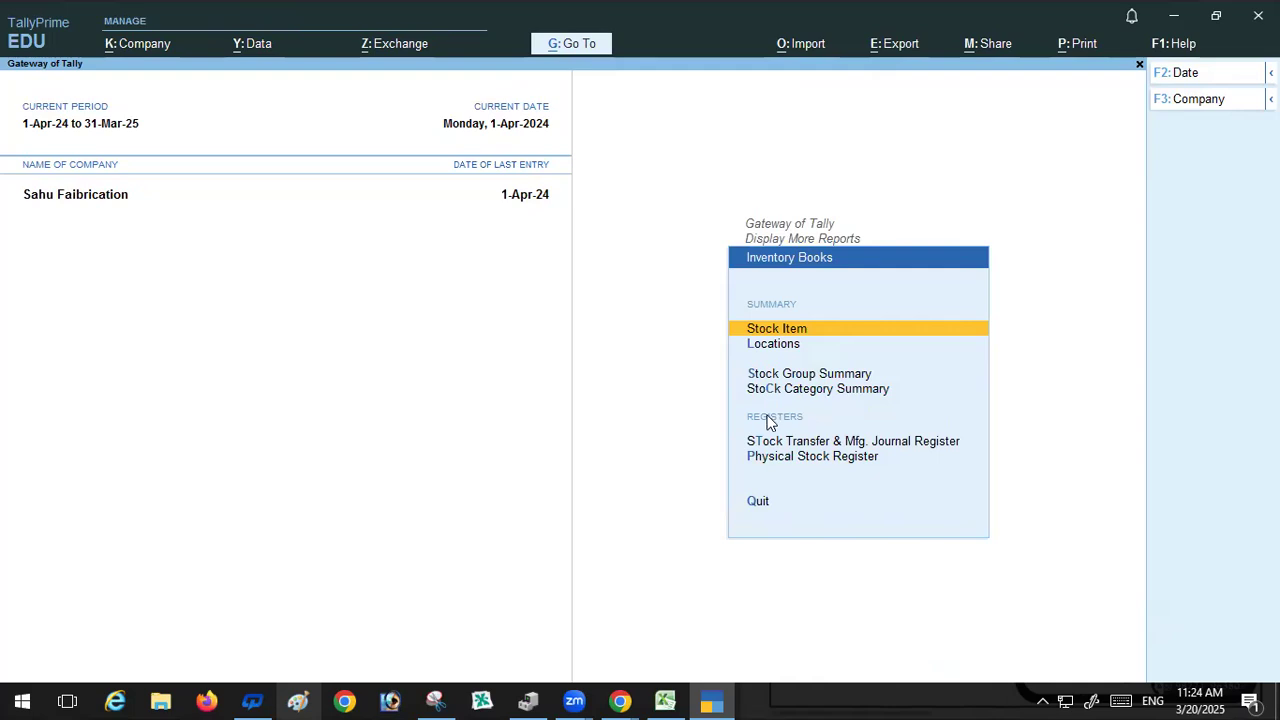
pyautogui.click(838, 443)
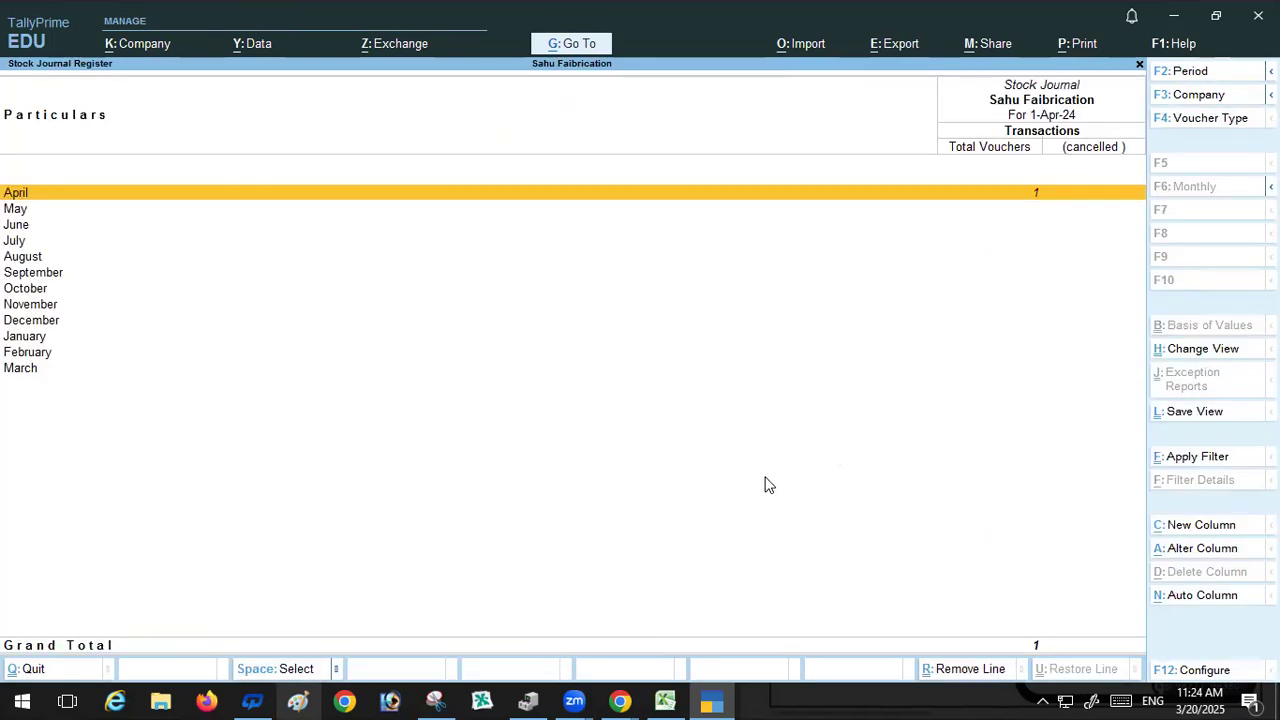
pyautogui.press('Return')
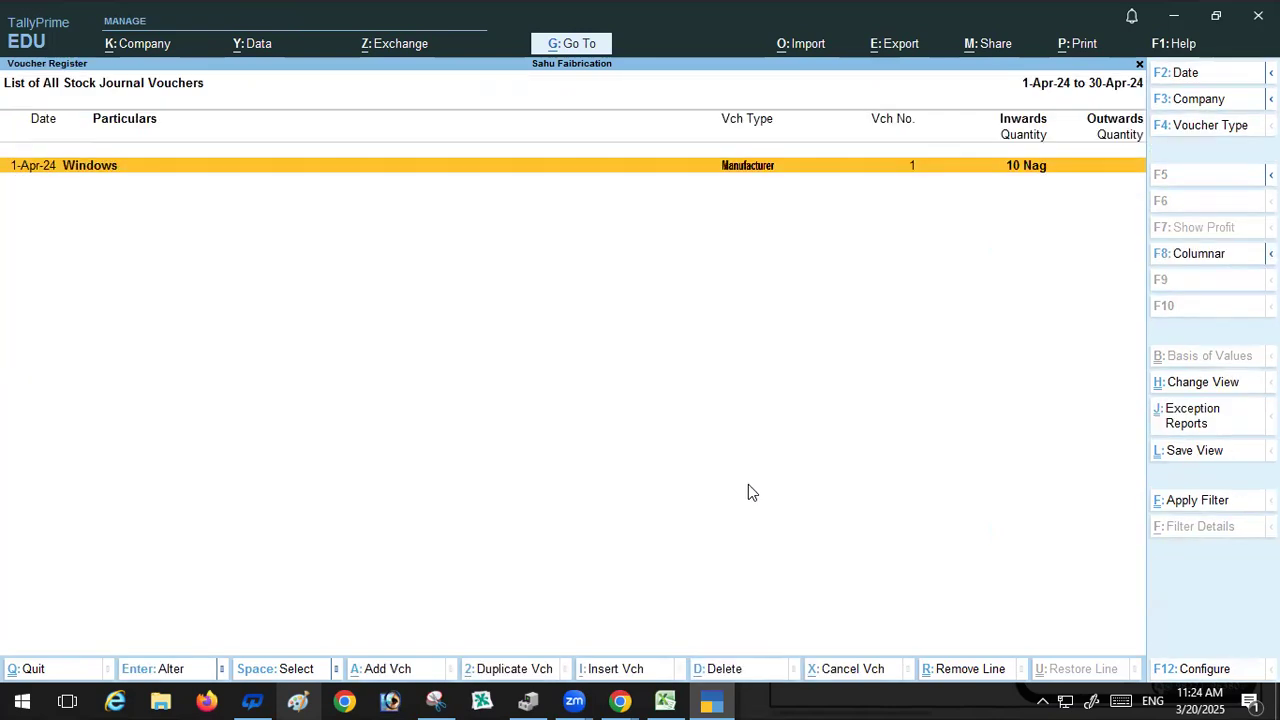
pyautogui.press('Return')
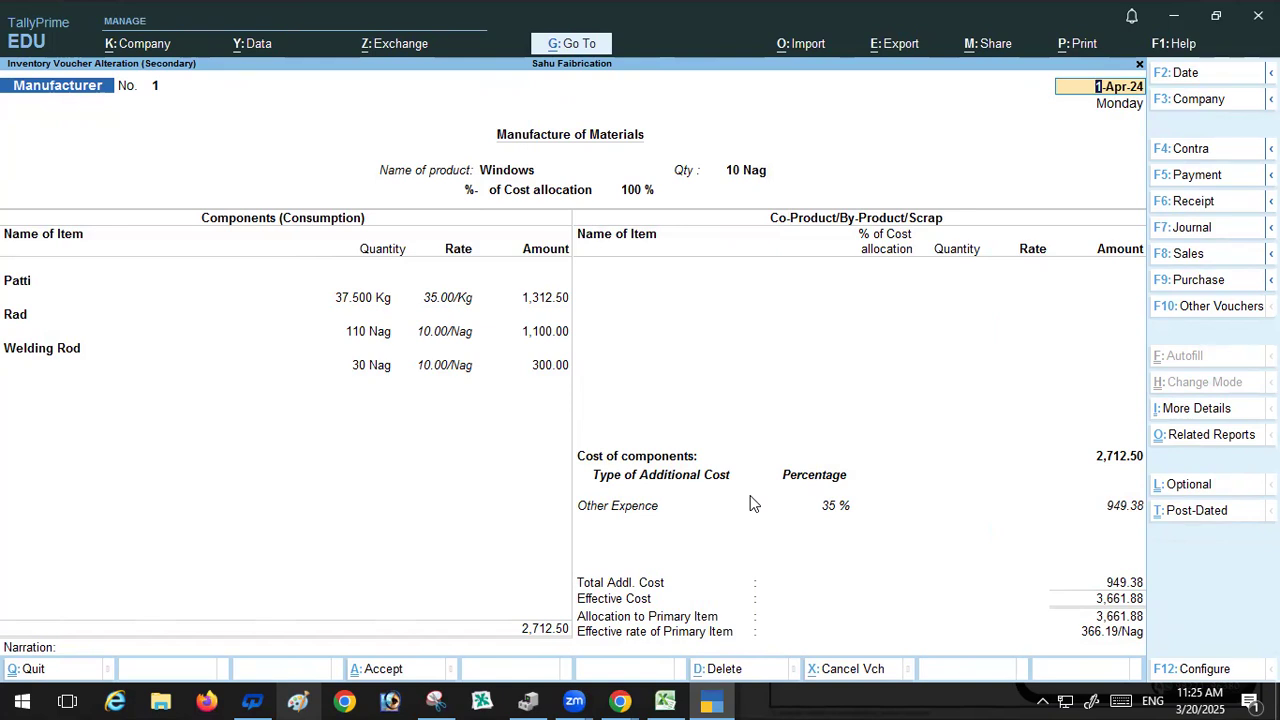
pyautogui.press('BackSpace')
pyautogui.press('Escape')
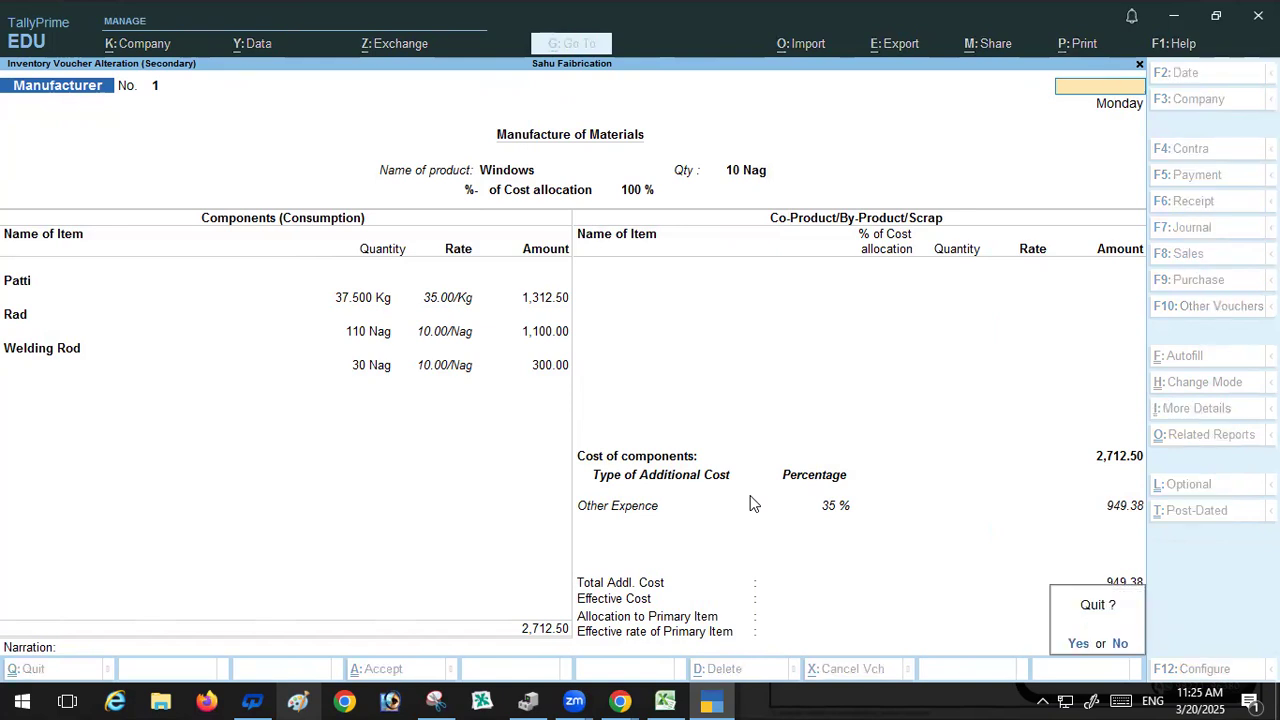
pyautogui.press('y')
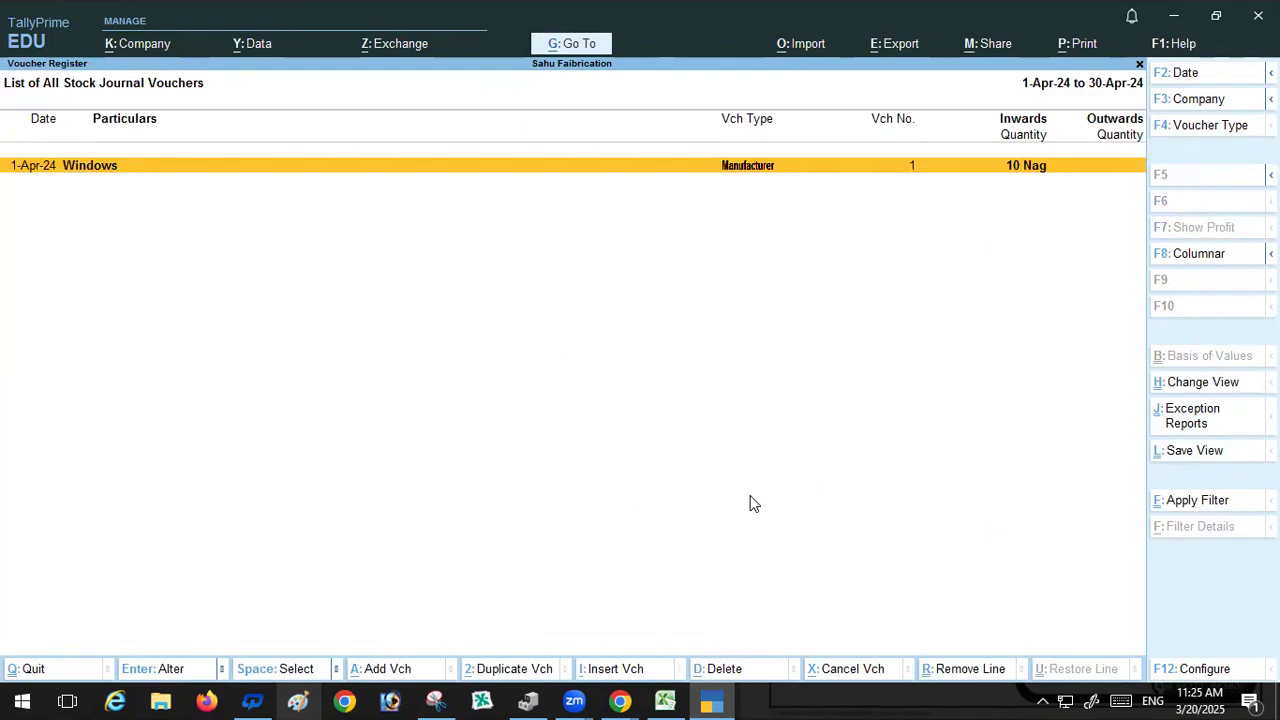
pyautogui.press('Escape')
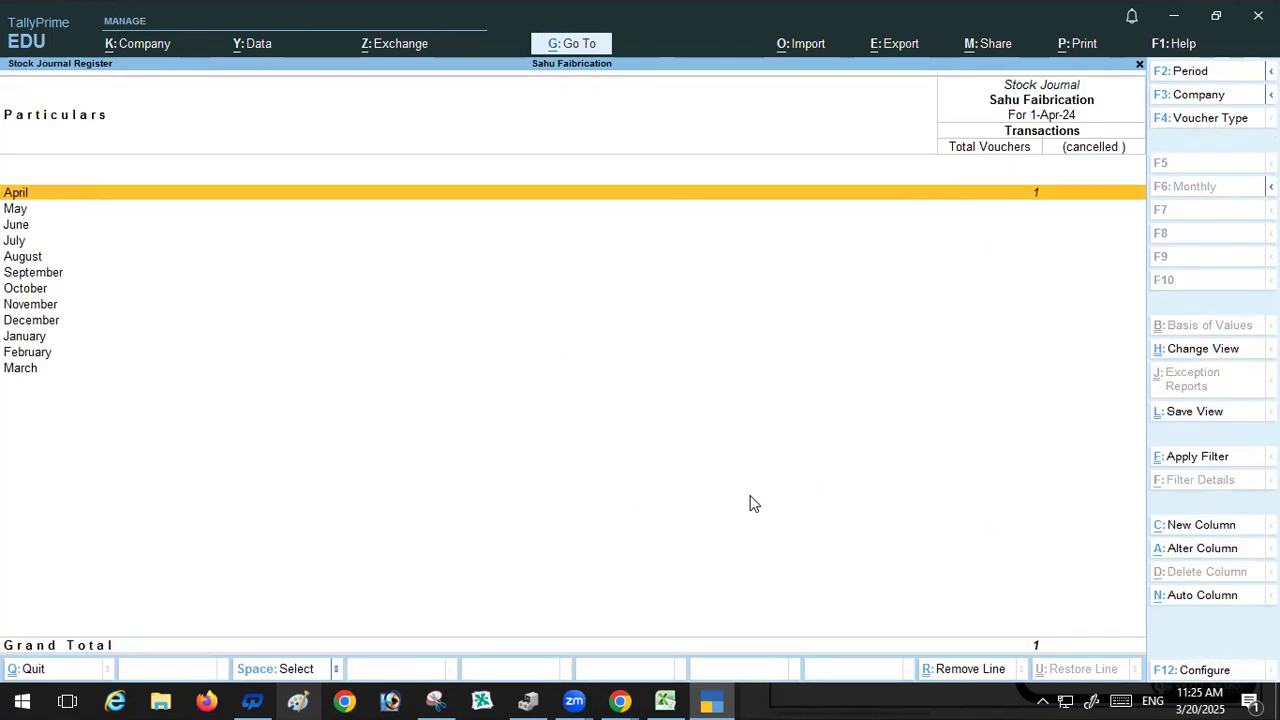
# Step: Leave the reports, start a new Sales voucher and select Cash as the party, accepting the dispatch and party details
pyautogui.press('Escape')
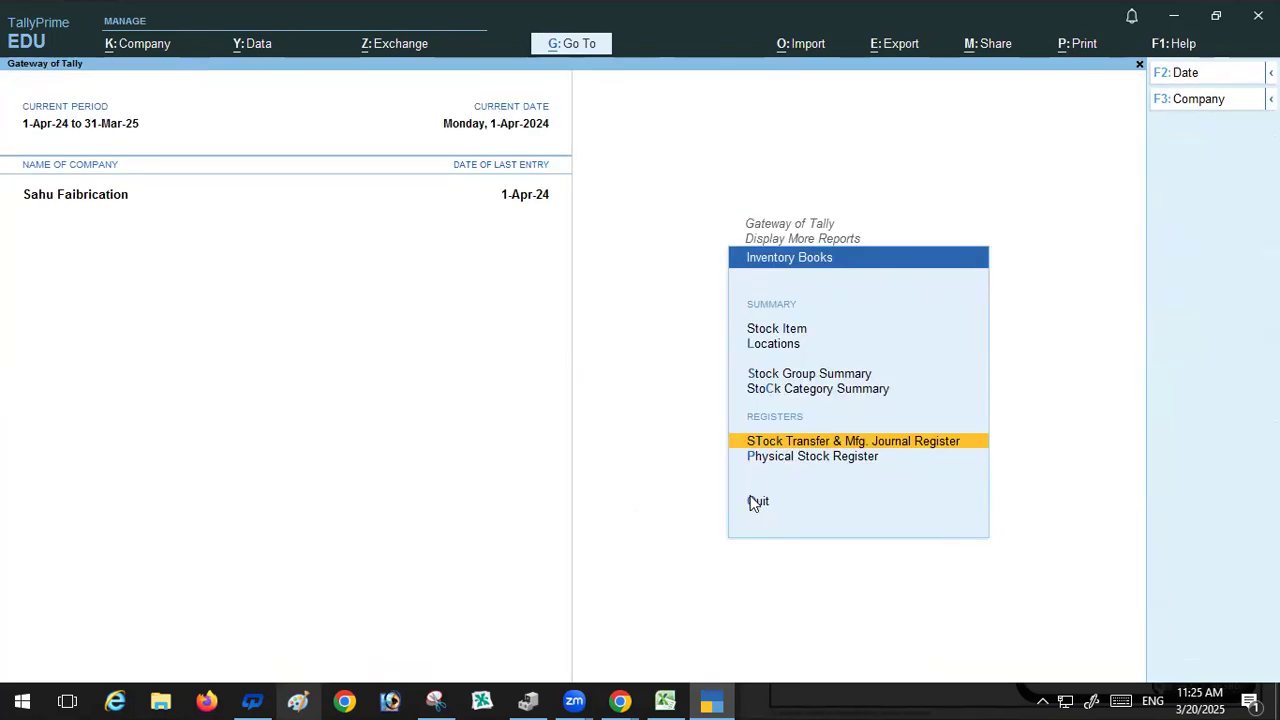
pyautogui.click(752, 500)
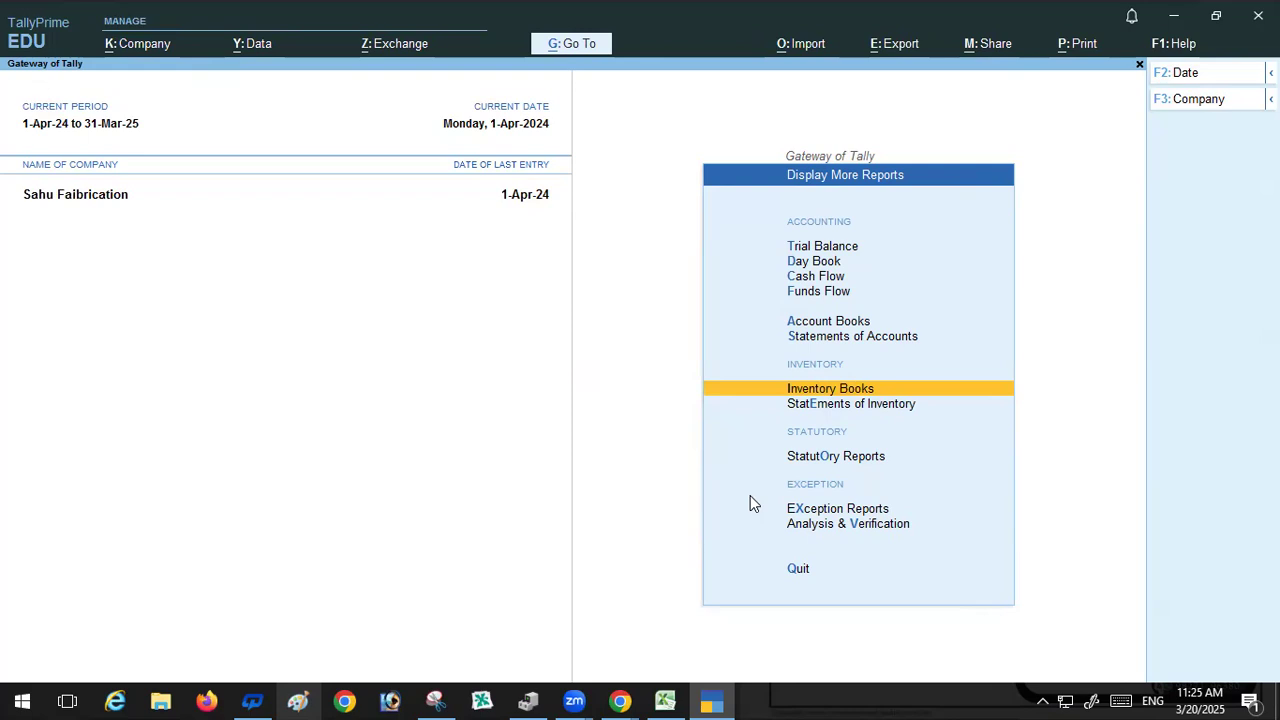
pyautogui.press('Escape')
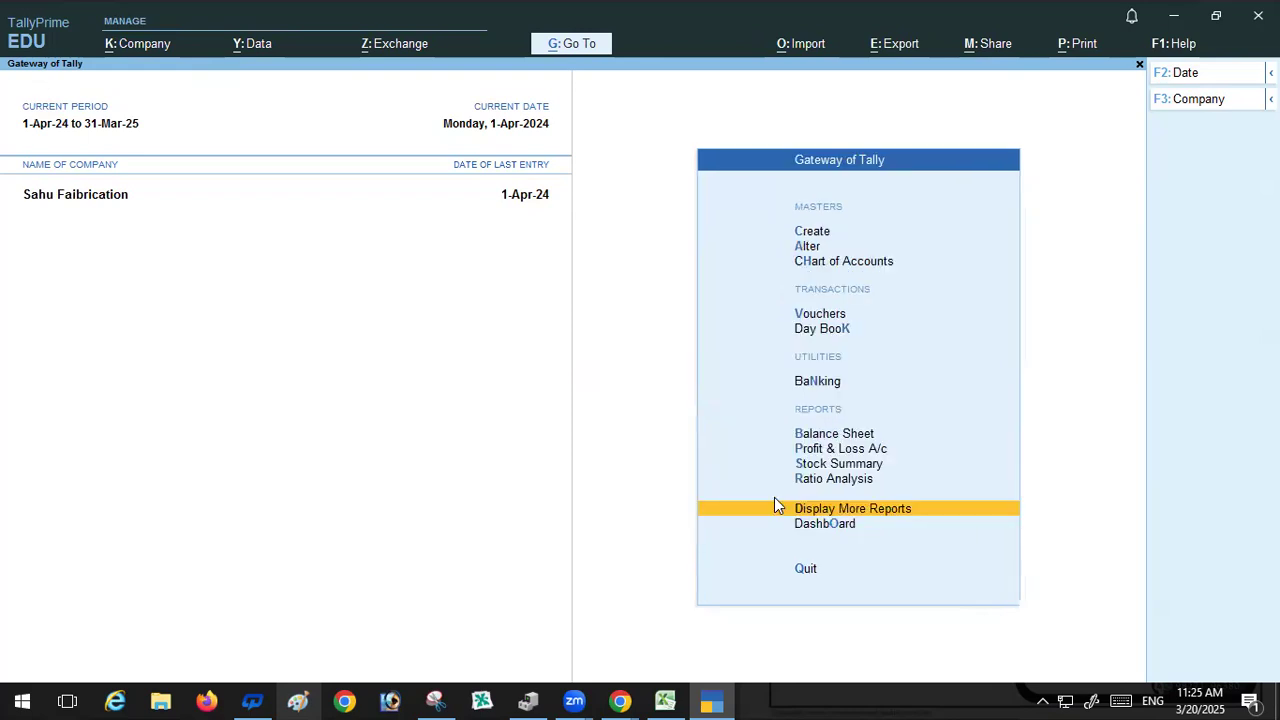
pyautogui.click(818, 316)
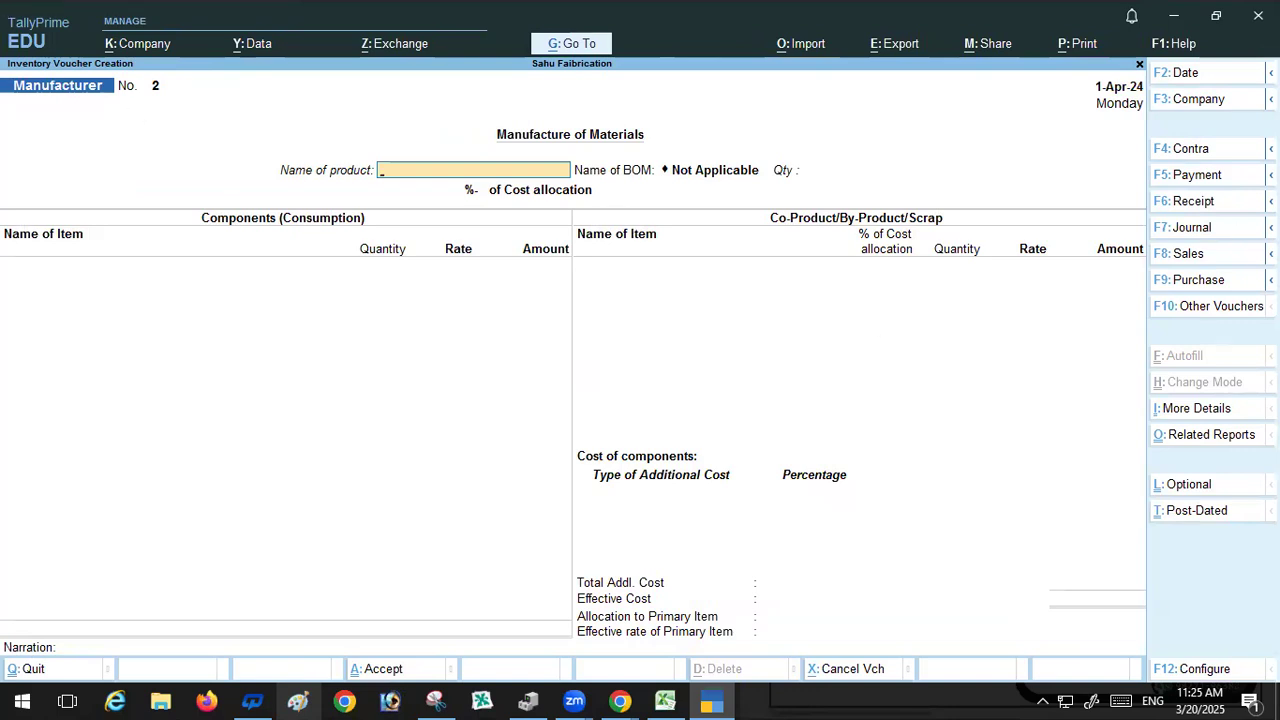
pyautogui.click(1189, 256)
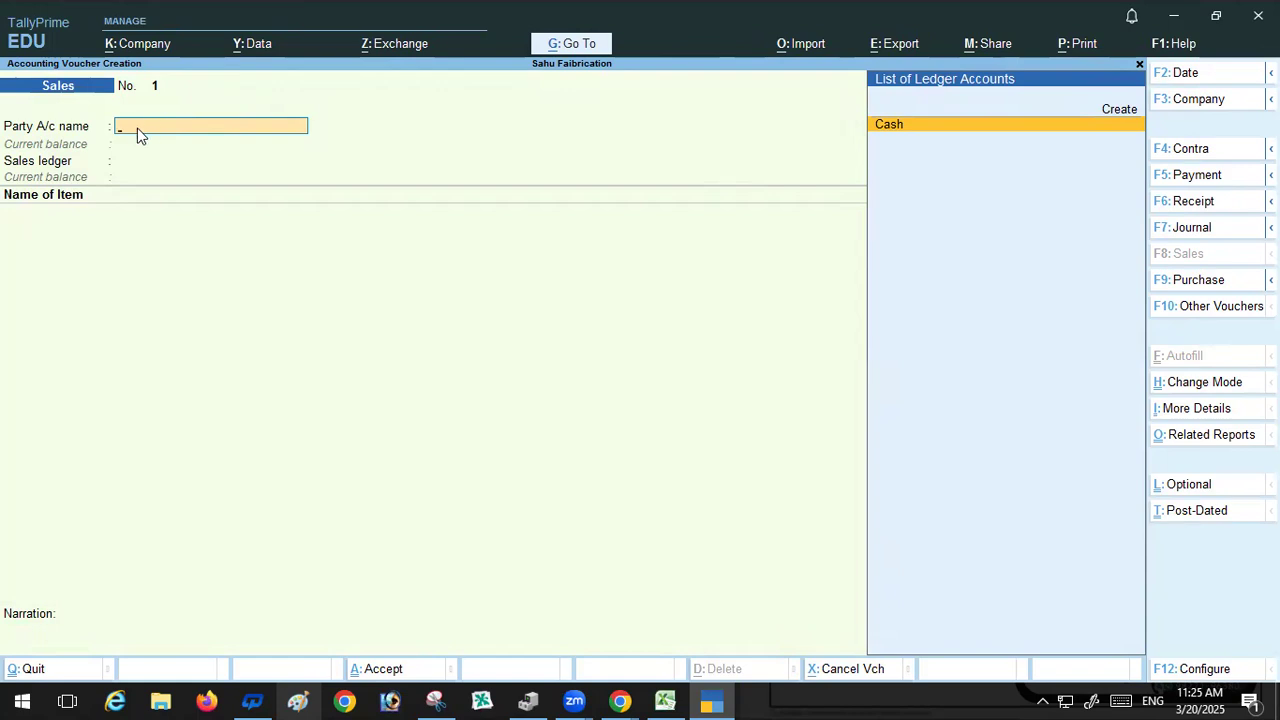
pyautogui.press('Return')
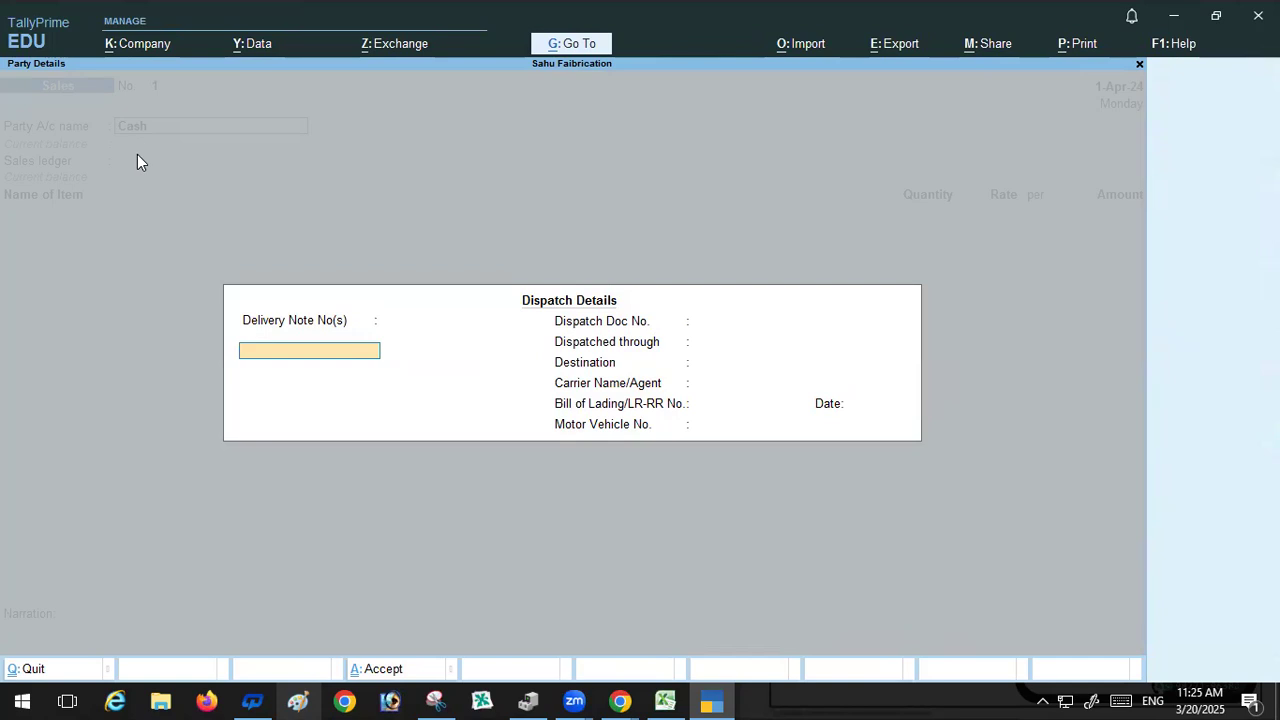
pyautogui.hotkey('ctrl', 'a')
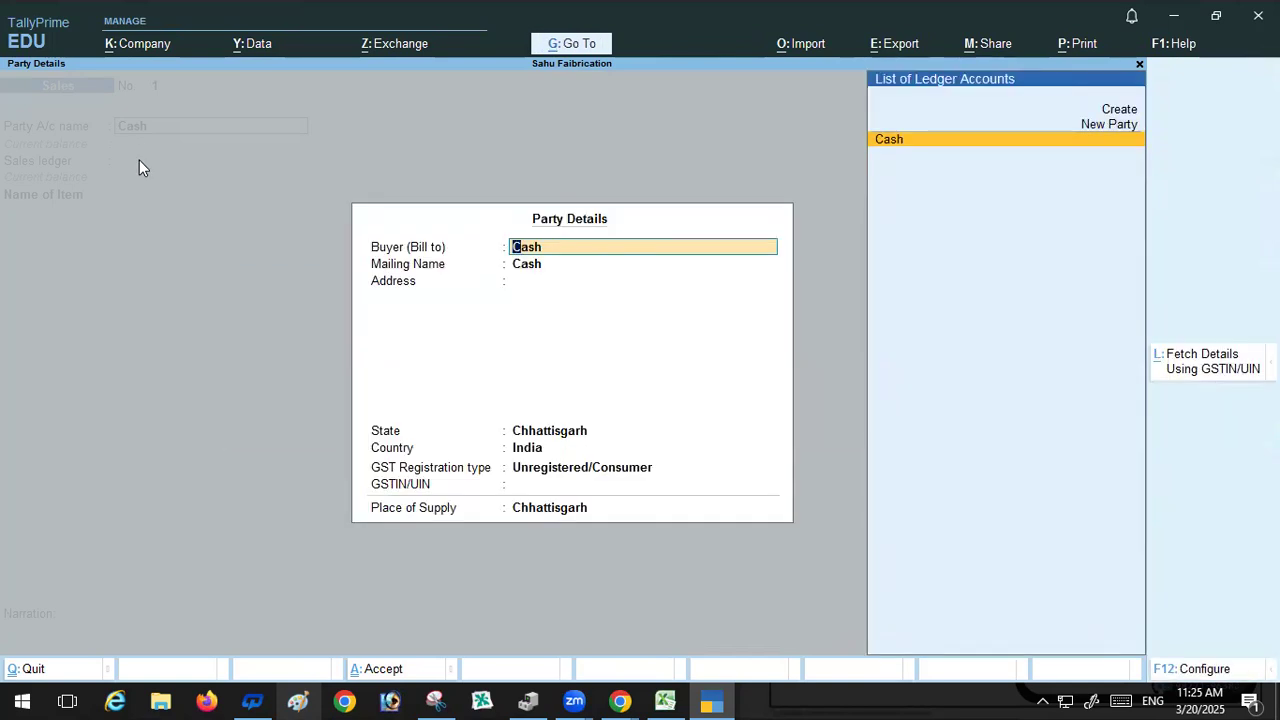
pyautogui.hotkey('ctrl', 'a')
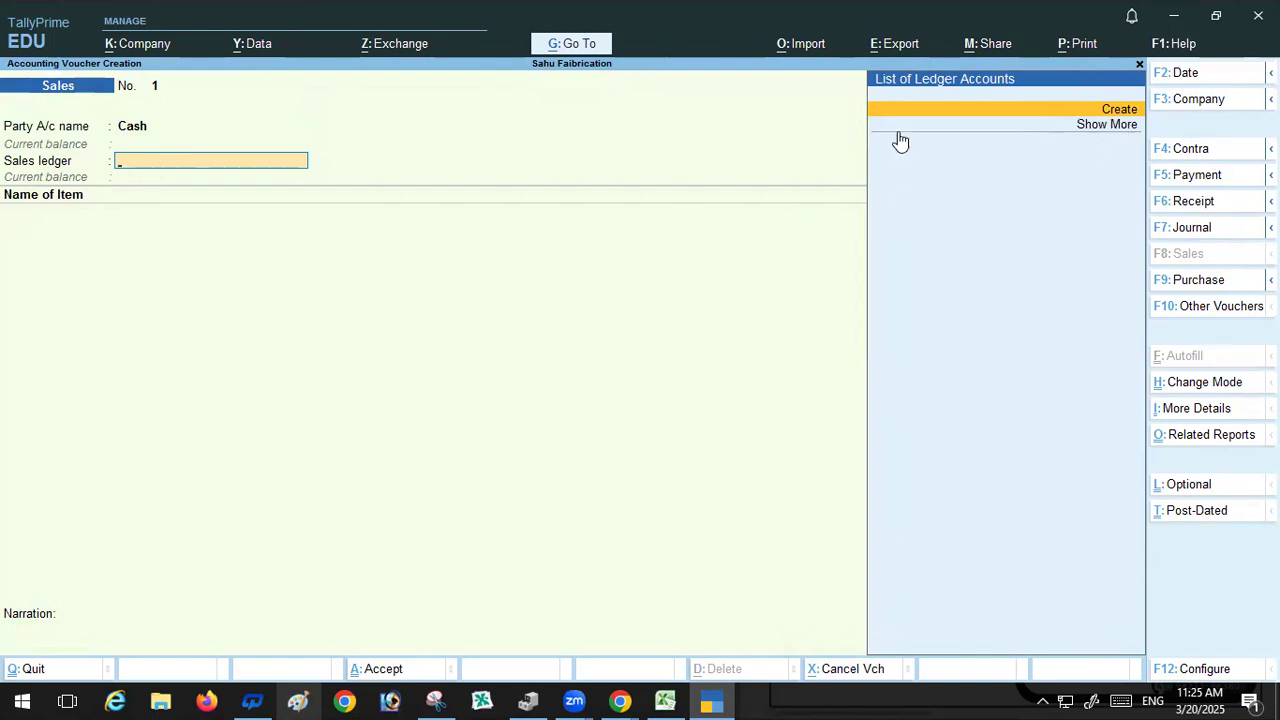
# Step: Create a Sales A/c ledger under Sales Accounts with Goods as the type of supply, using it as the sales ledger
pyautogui.hotkey('alt', 'c')
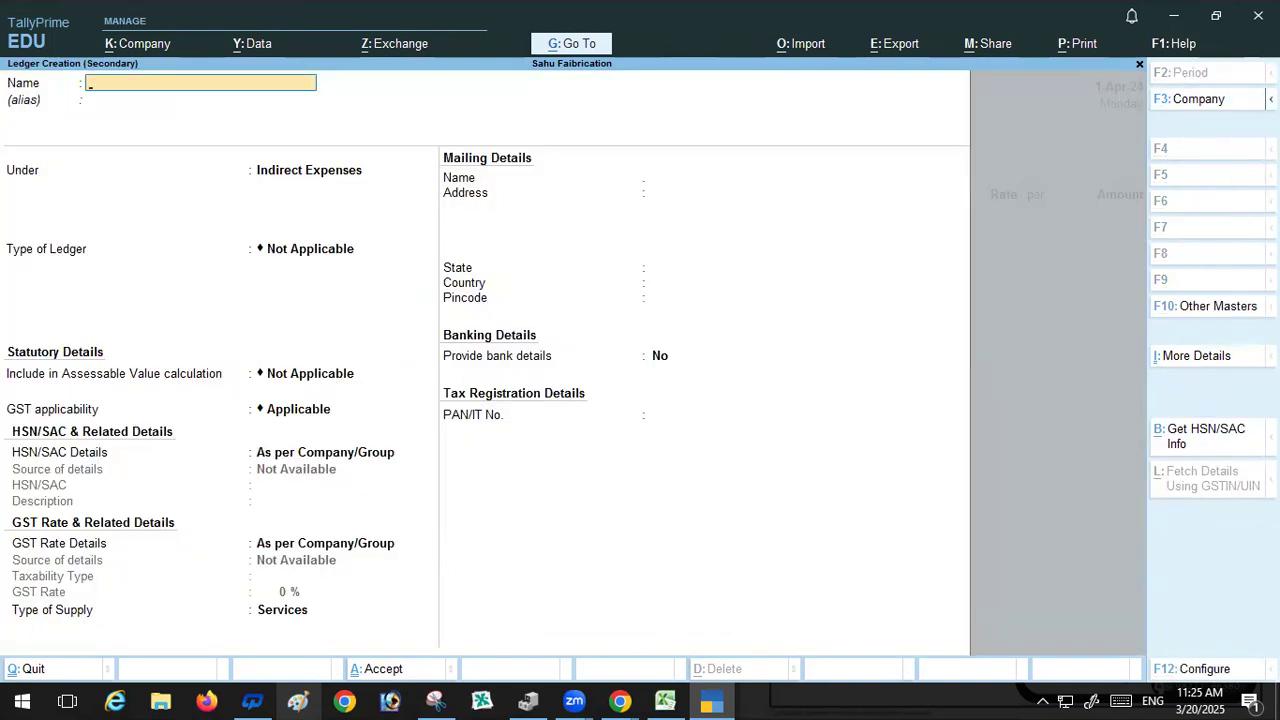
pyautogui.write('Sales a/c')
pyautogui.press('Return')
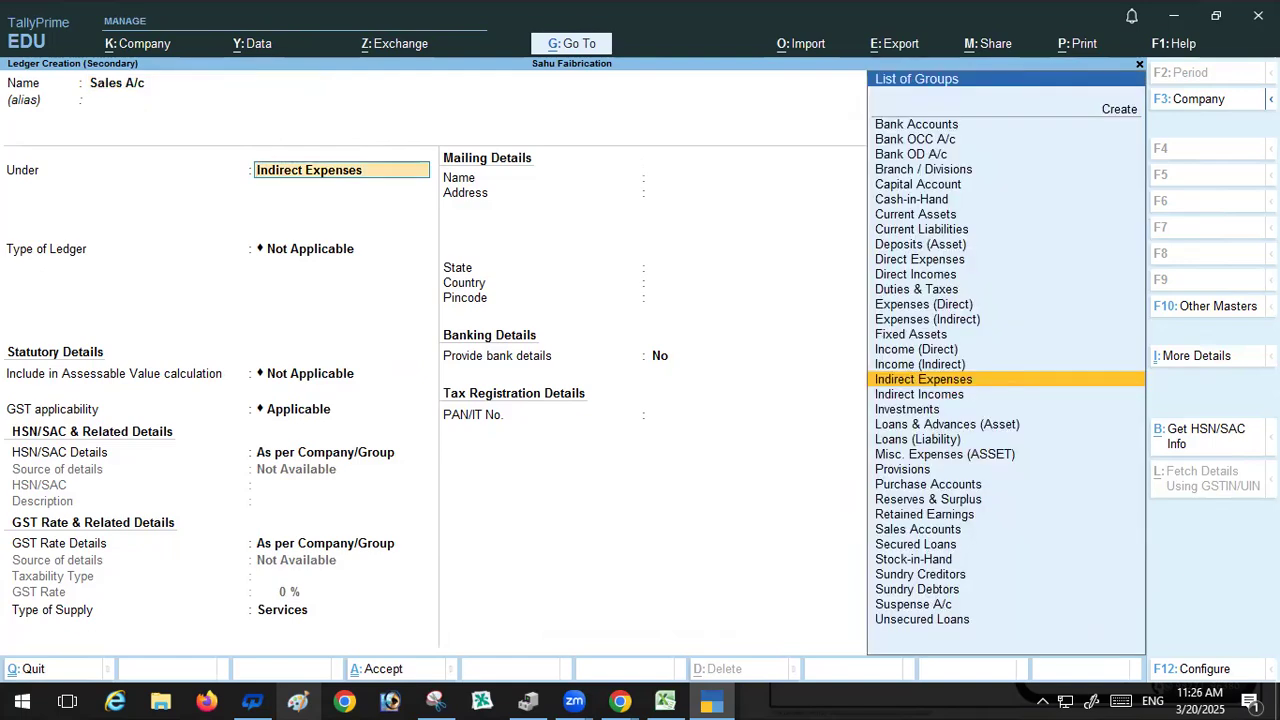
pyautogui.click(915, 530)
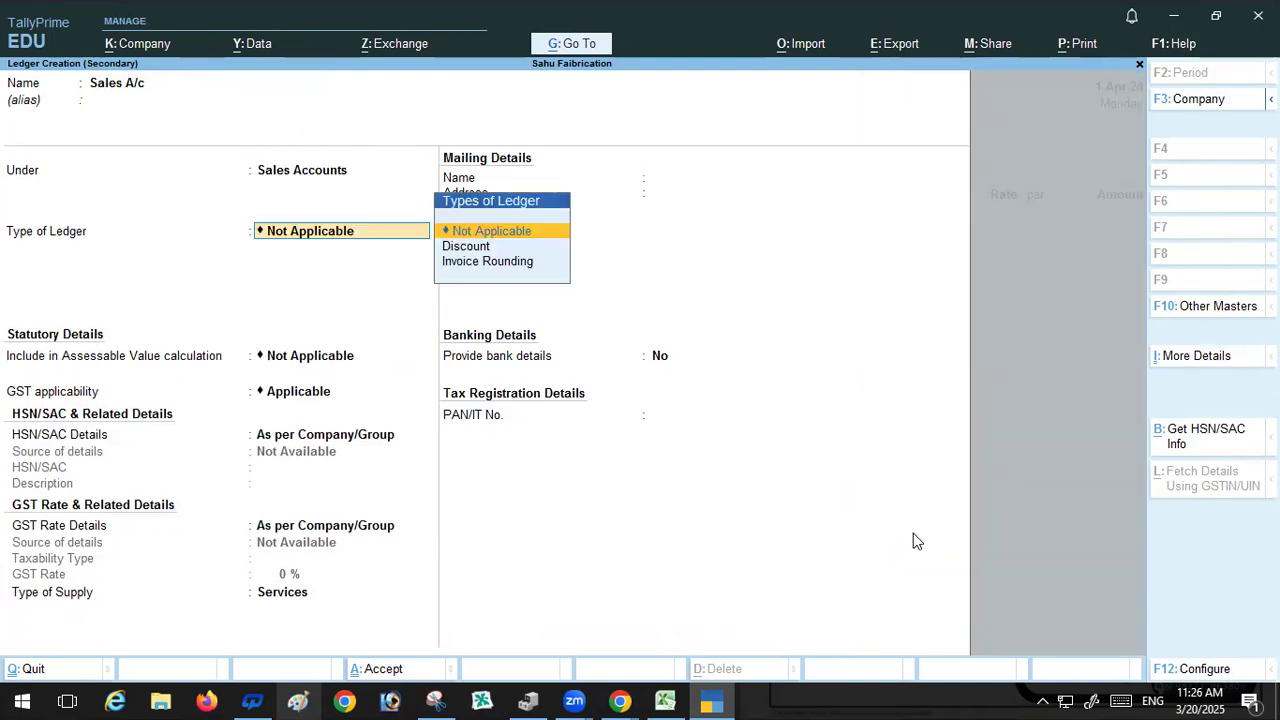
pyautogui.press('Return')
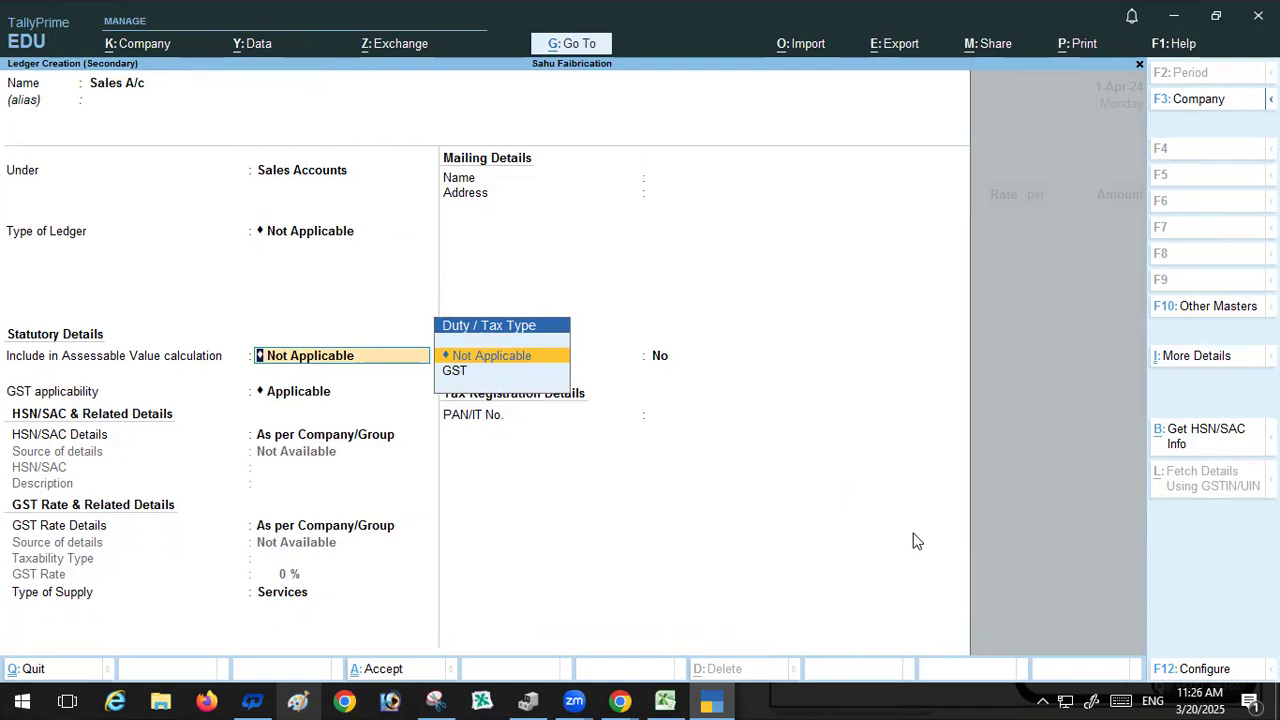
pyautogui.press('Return')
pyautogui.press('Return')
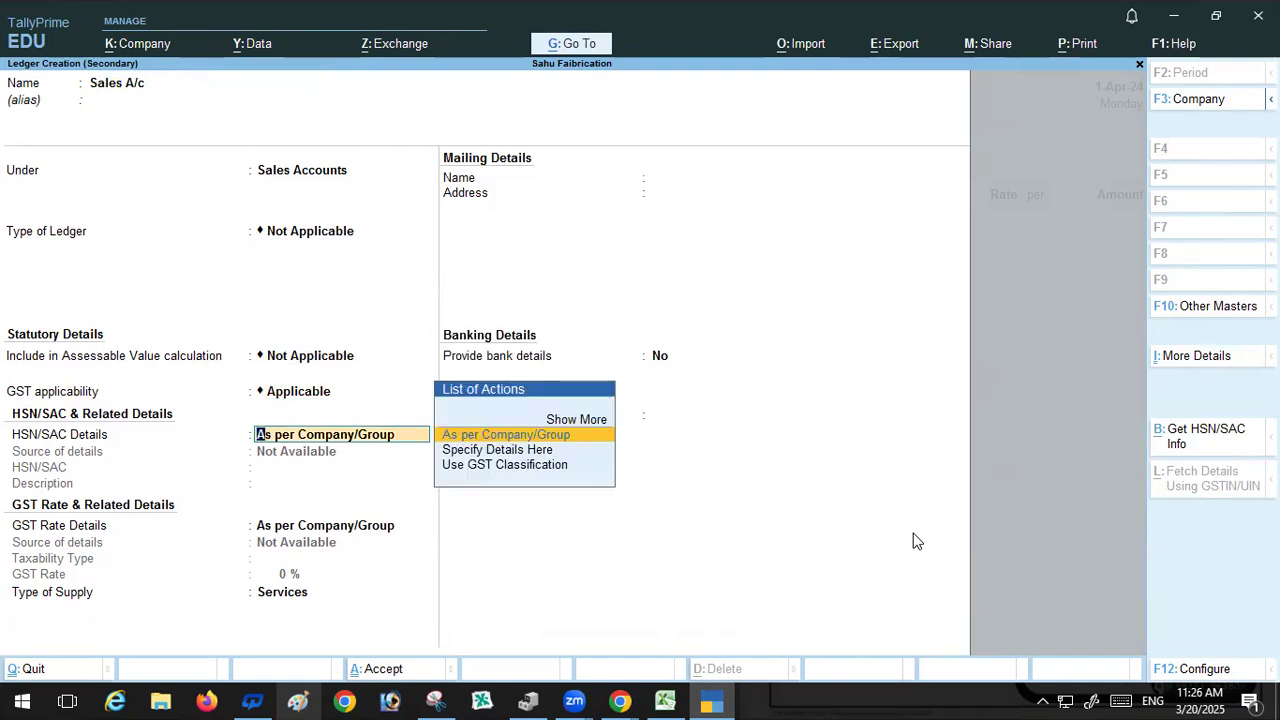
pyautogui.press('Return')
pyautogui.press('Return')
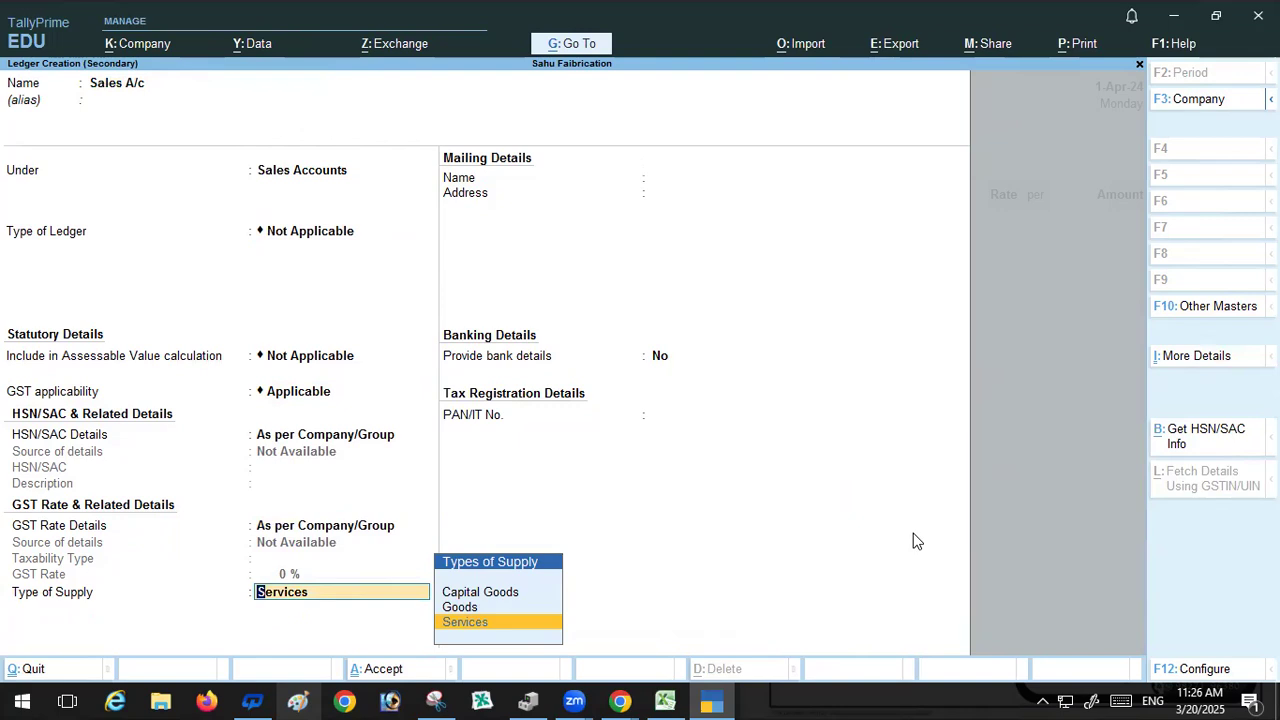
pyautogui.press('Up')
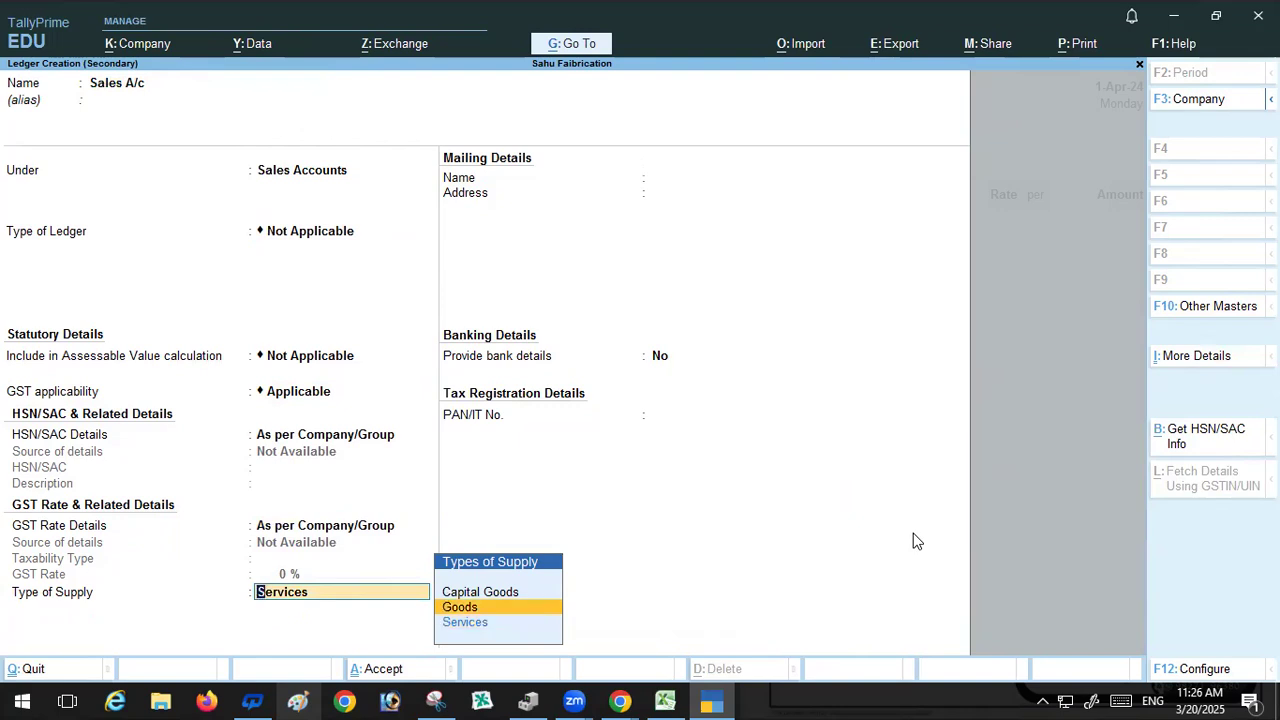
pyautogui.press('Return')
pyautogui.press('Return')
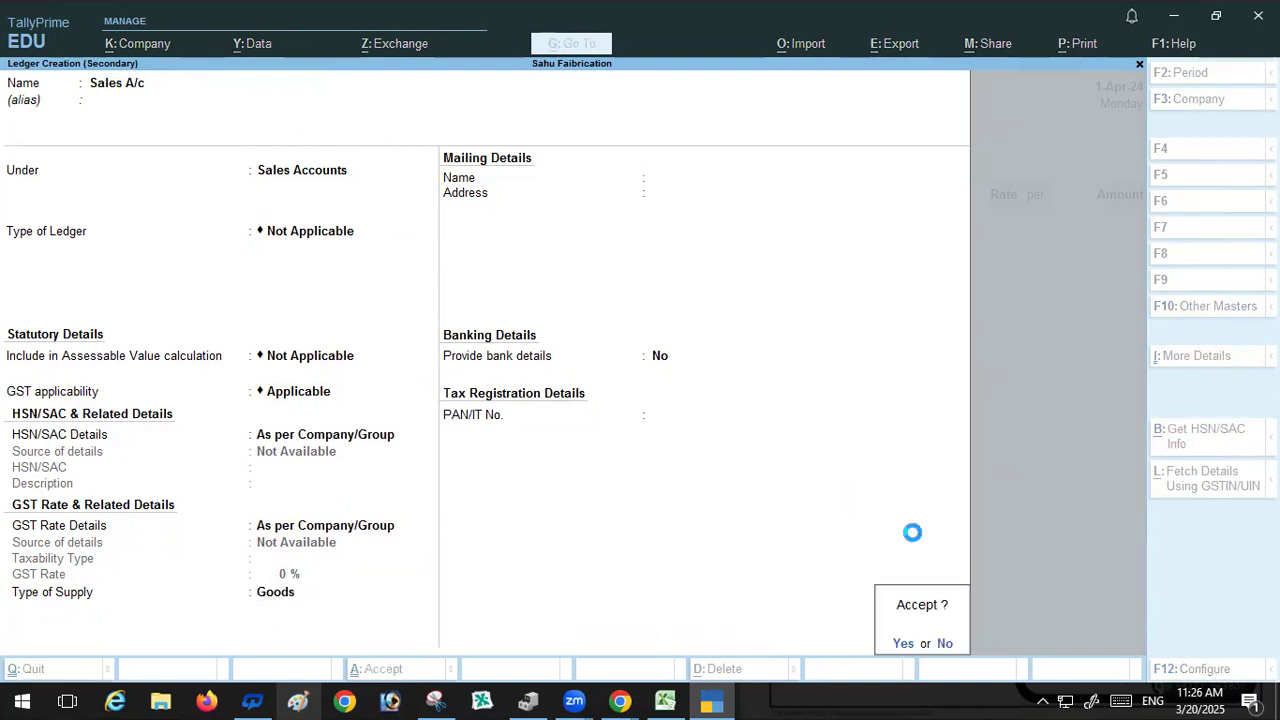
pyautogui.press('Return')
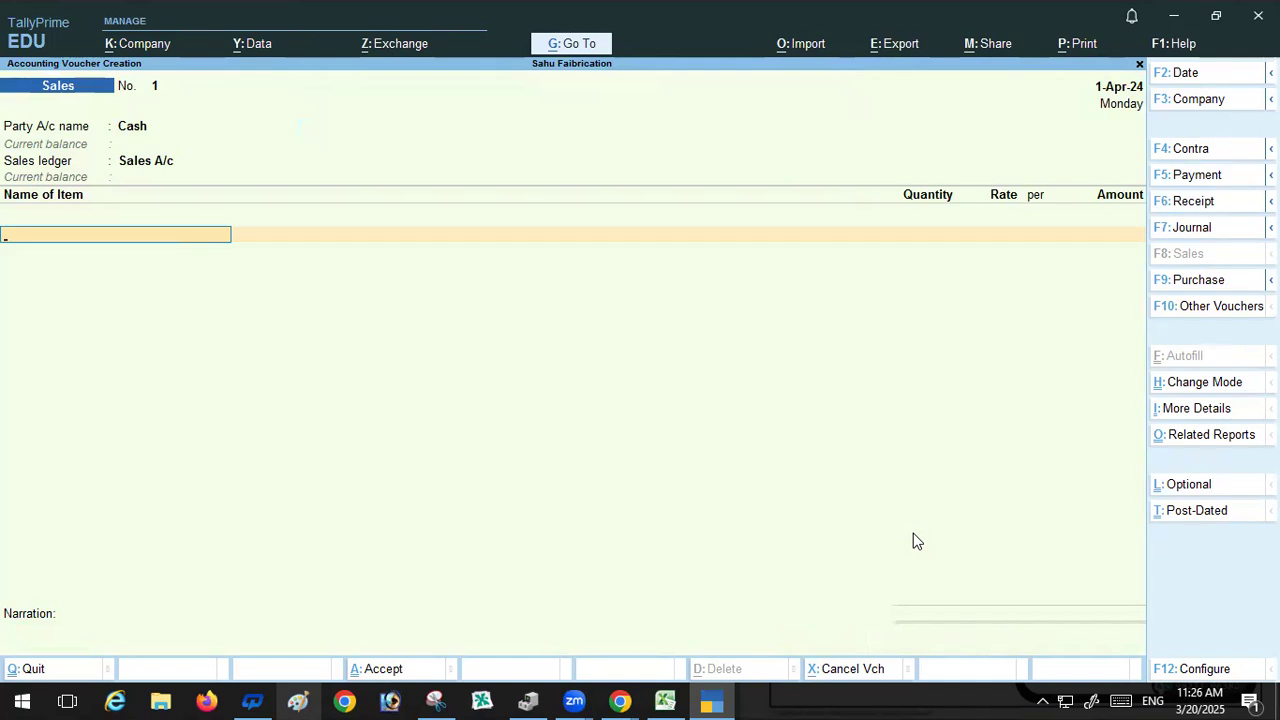
# Step: Add a Windows line for 5 Nag at a rate of 700
pyautogui.write('W')
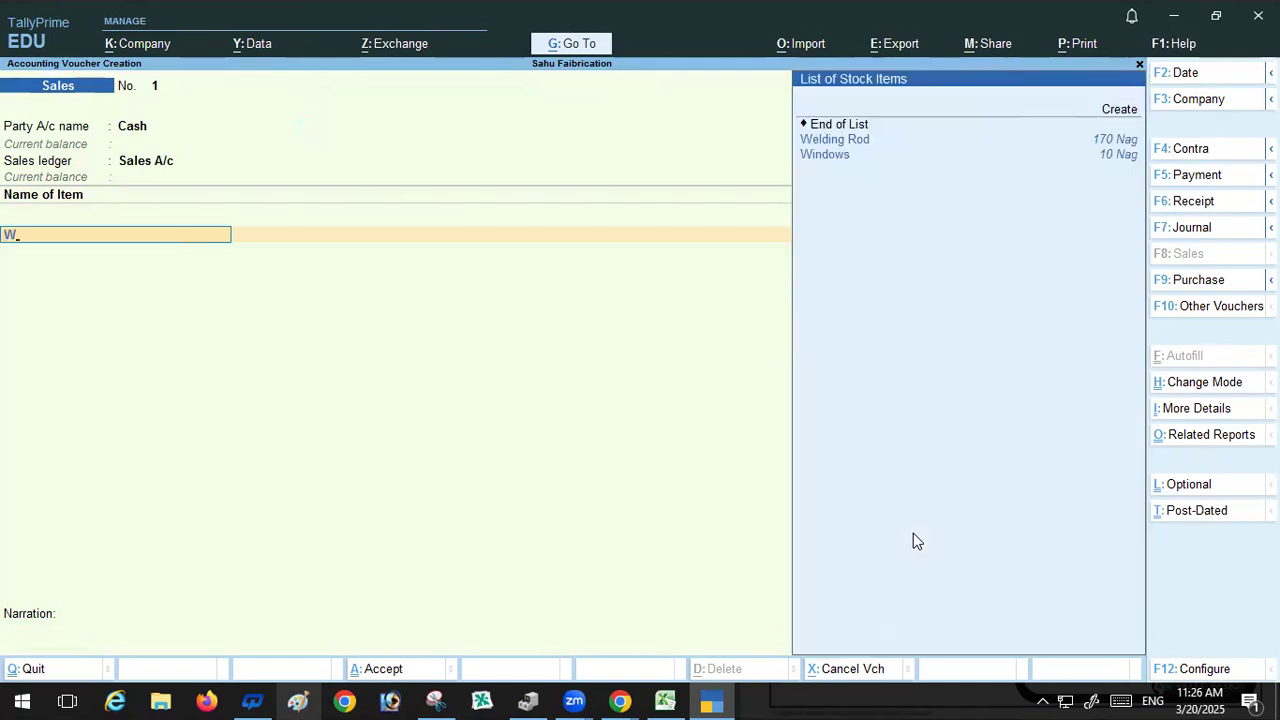
pyautogui.click(822, 157)
pyautogui.click(822, 157)
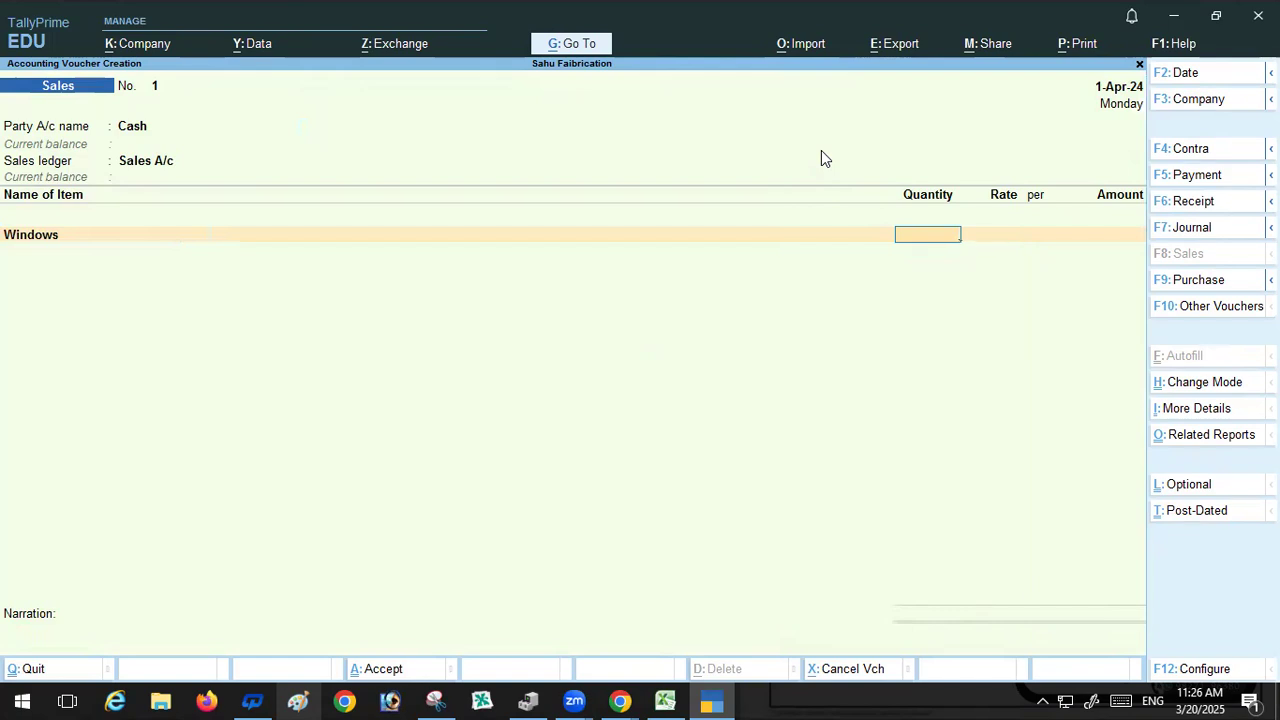
pyautogui.write('5')
pyautogui.press('Return')
pyautogui.write('7.')
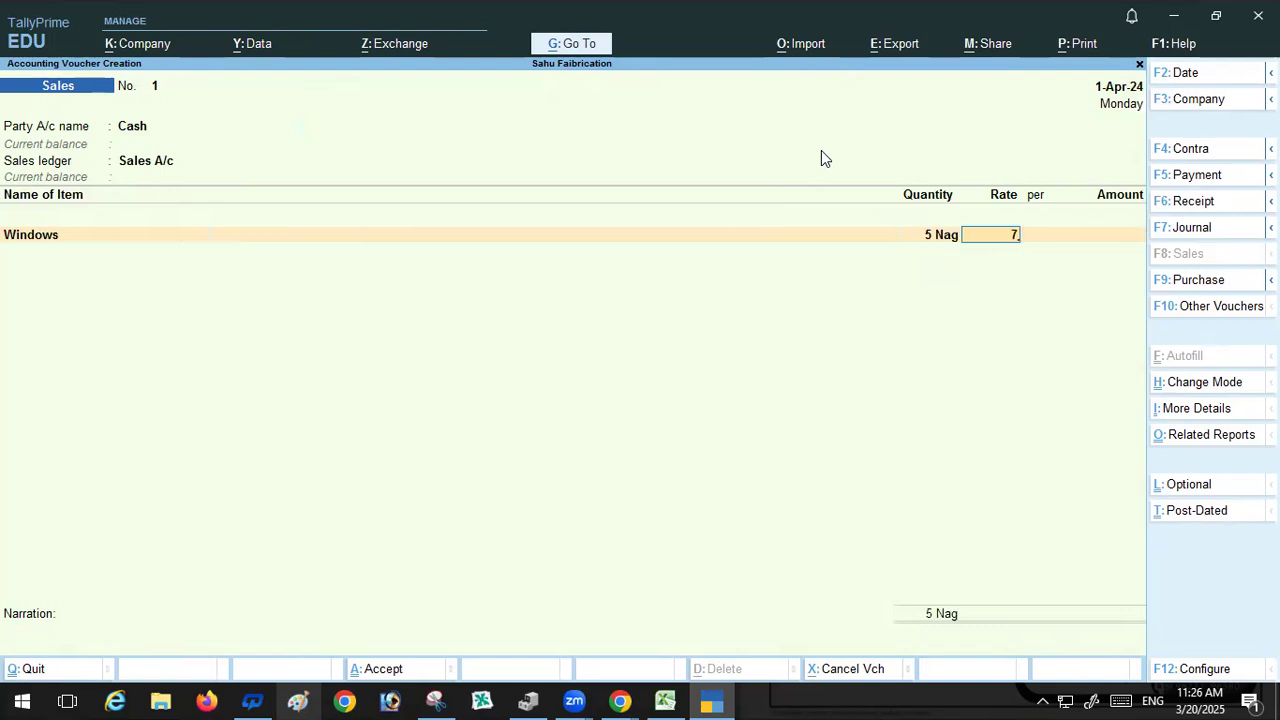
pyautogui.press('Return')
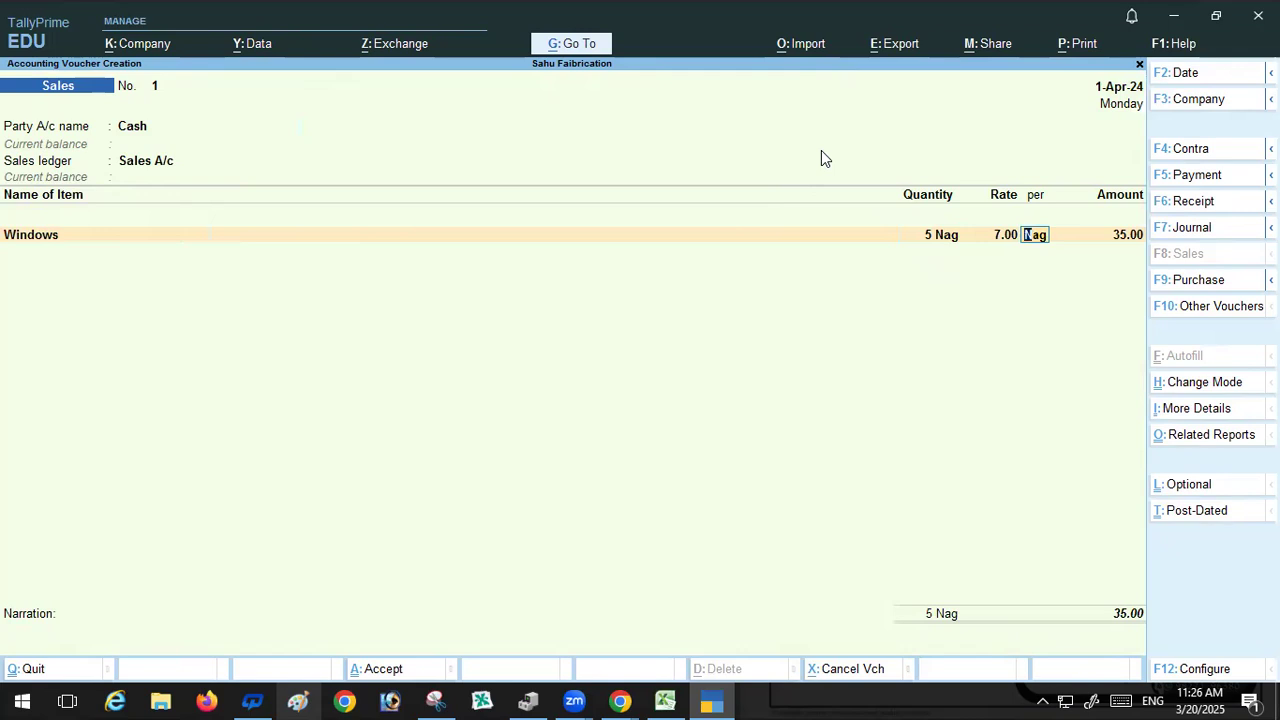
pyautogui.press('BackSpace')
pyautogui.press('BackSpace')
pyautogui.write('700')
pyautogui.press('Return')
pyautogui.press('Return')
pyautogui.press('BackSpace')
# Step: Enable the discount column in invoices in the company features
pyautogui.press('F11')
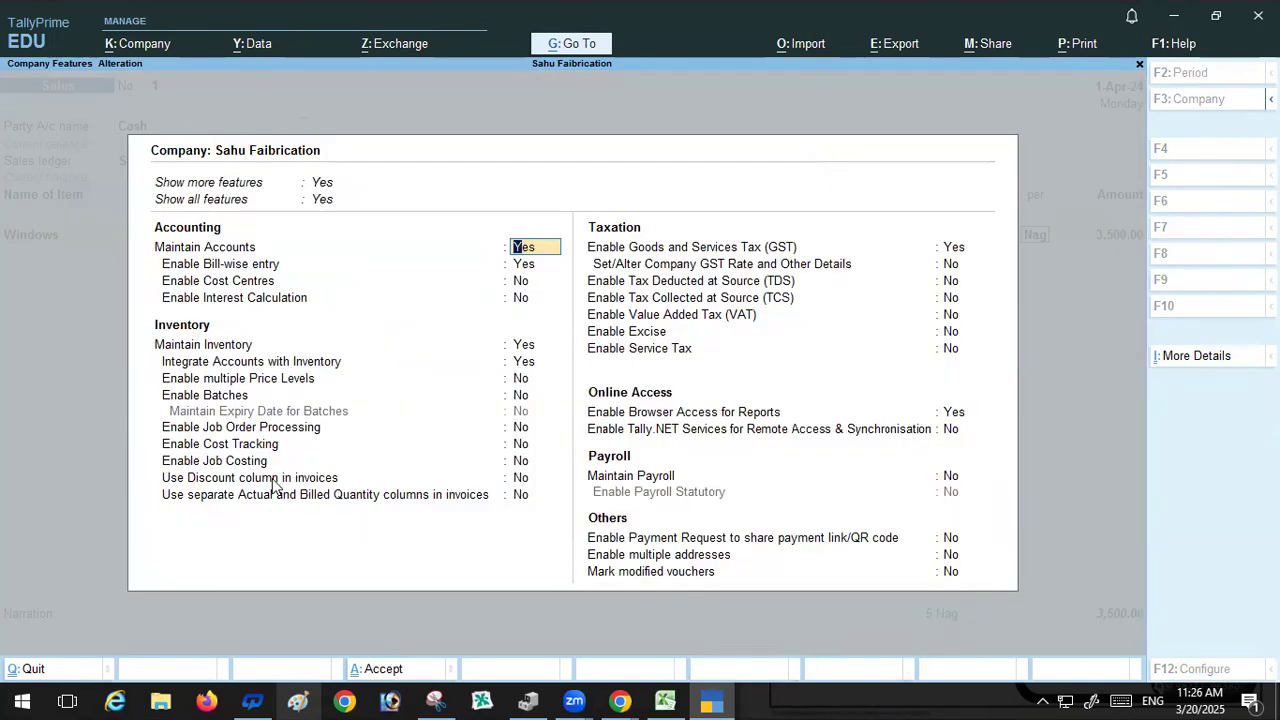
pyautogui.click(521, 478)
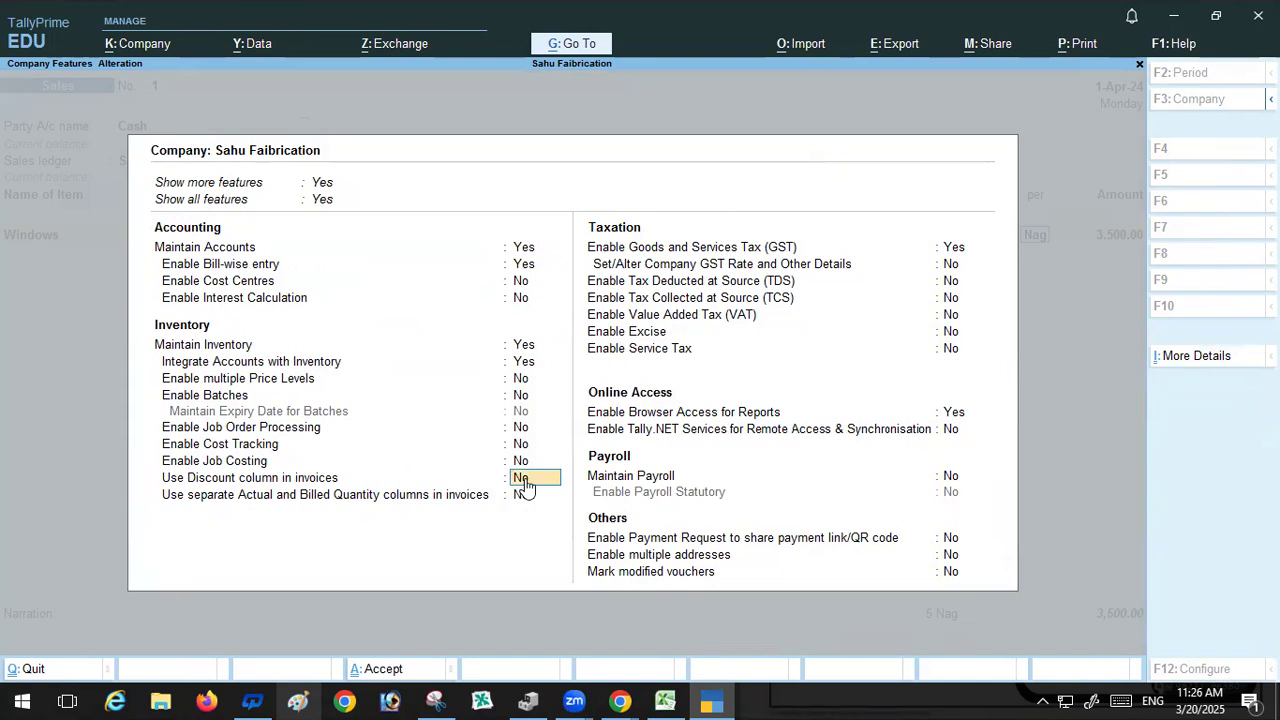
pyautogui.press('y')
pyautogui.press('ctrl')
pyautogui.hotkey('ctrl', 'a')
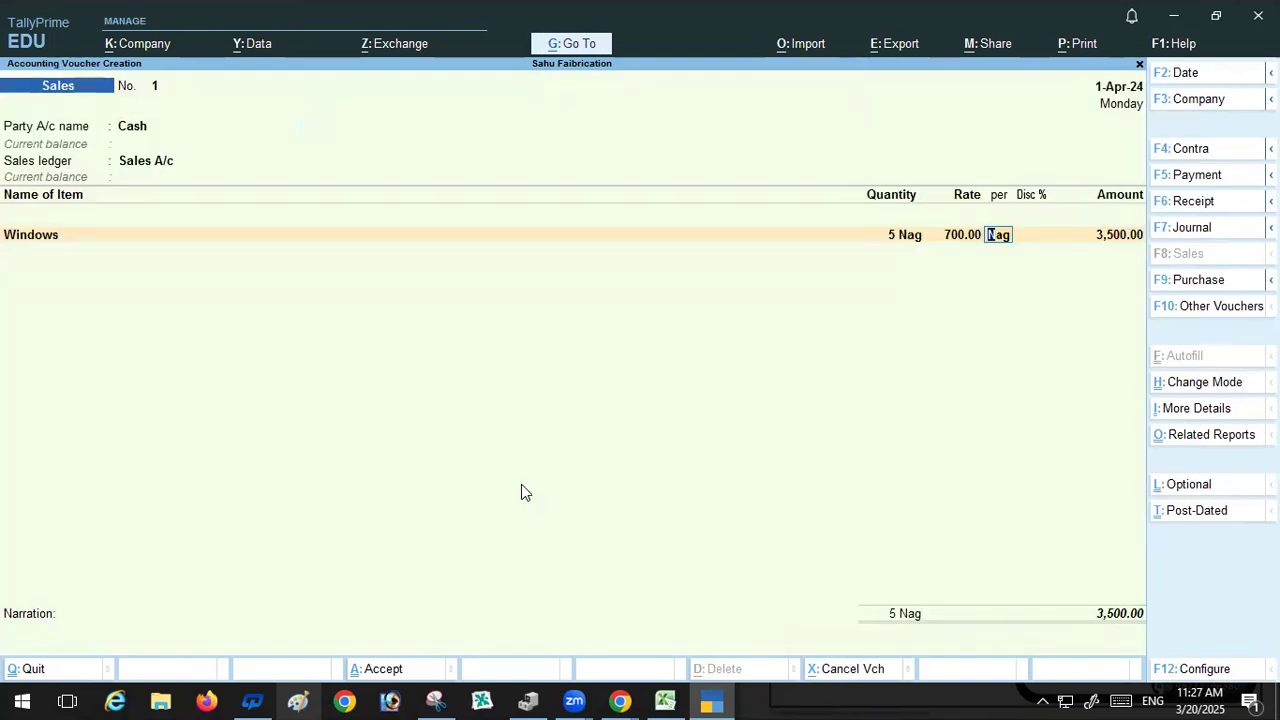
# Step: Apply a 5% discount to the Windows line
pyautogui.press('Return')
pyautogui.write('5')
pyautogui.press('Return')
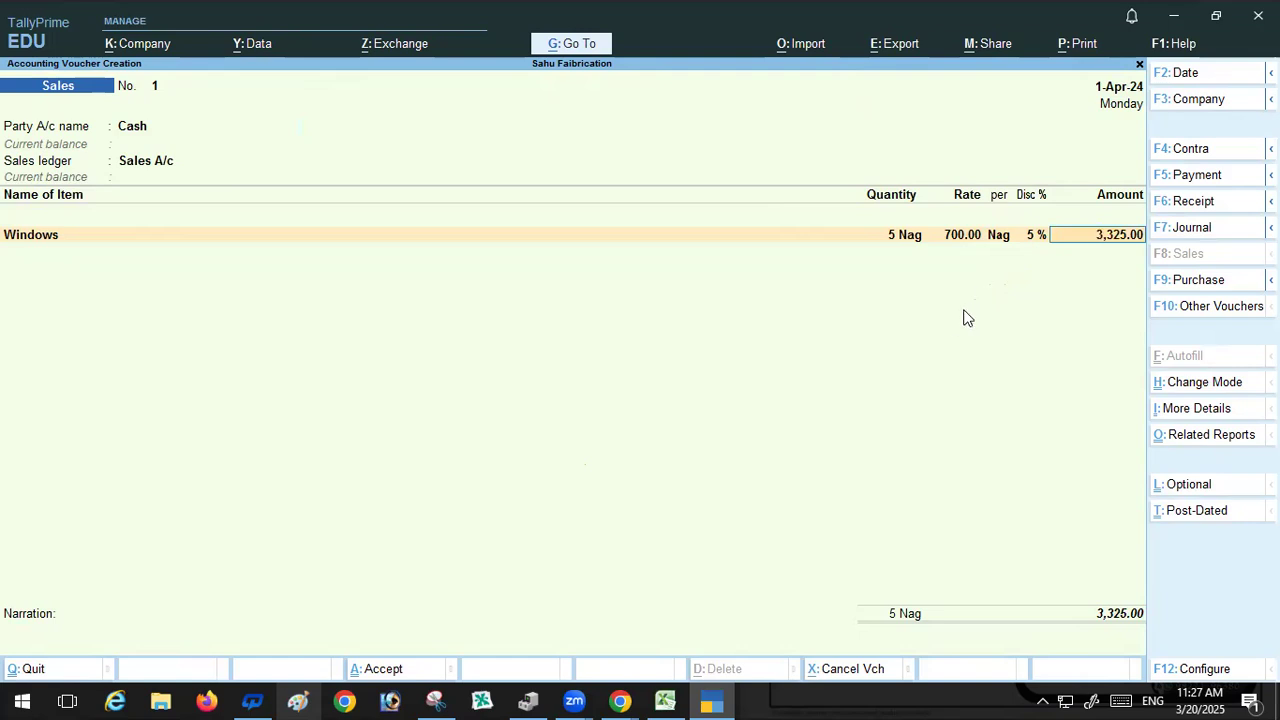
pyautogui.click(1035, 238)
pyautogui.write('0')
pyautogui.press('Return')
pyautogui.click(1031, 238)
pyautogui.press('Return')
# Step: Close the item list and save the Sales voucher without a narration
pyautogui.press('Return')
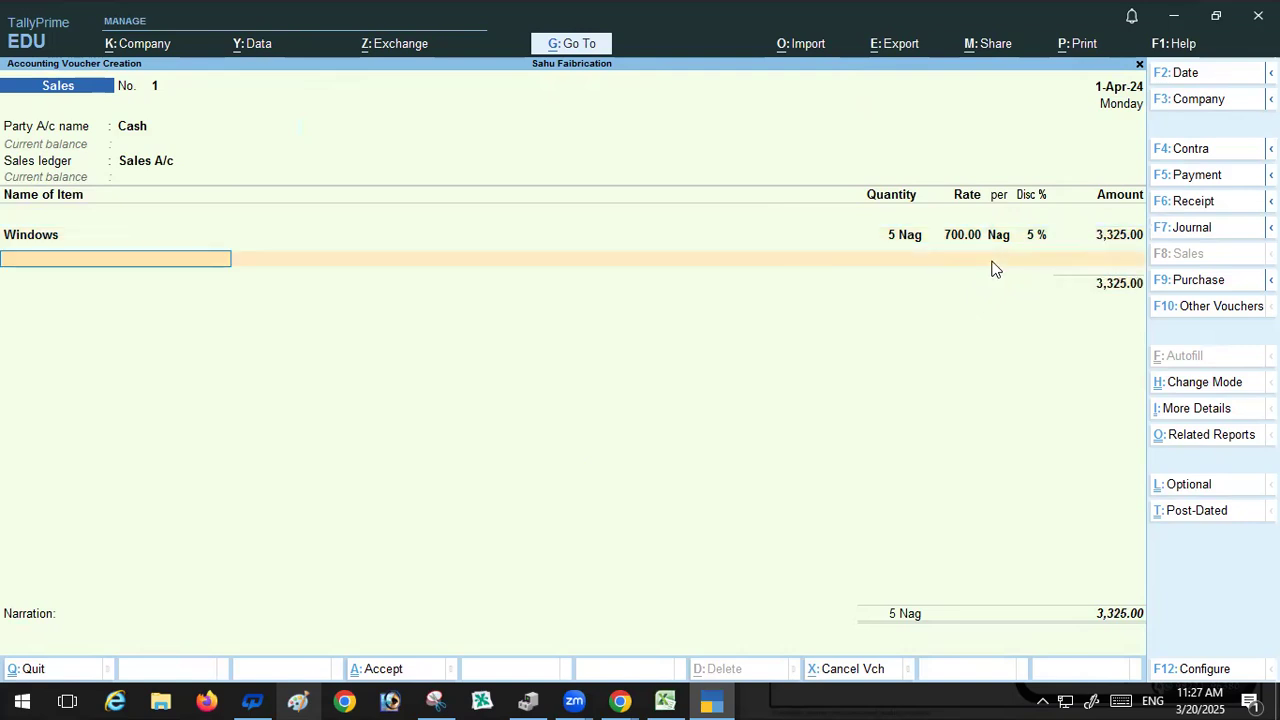
pyautogui.press('Return')
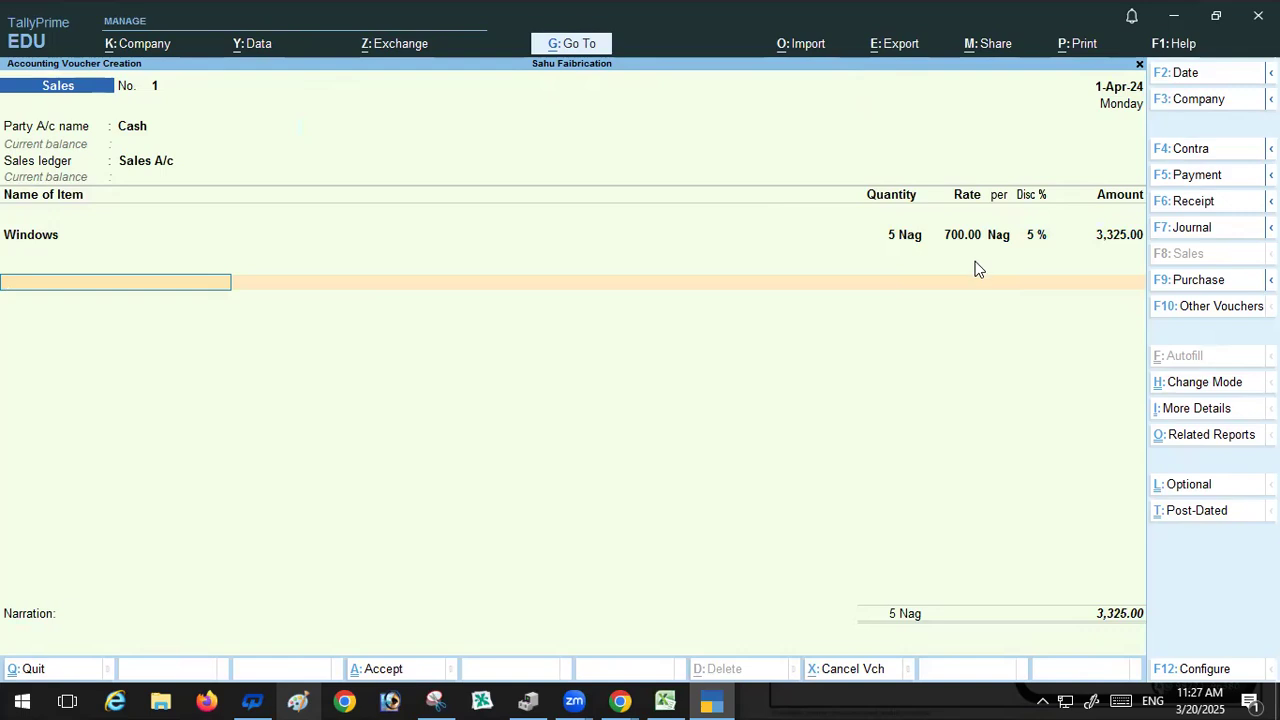
pyautogui.press('Return')
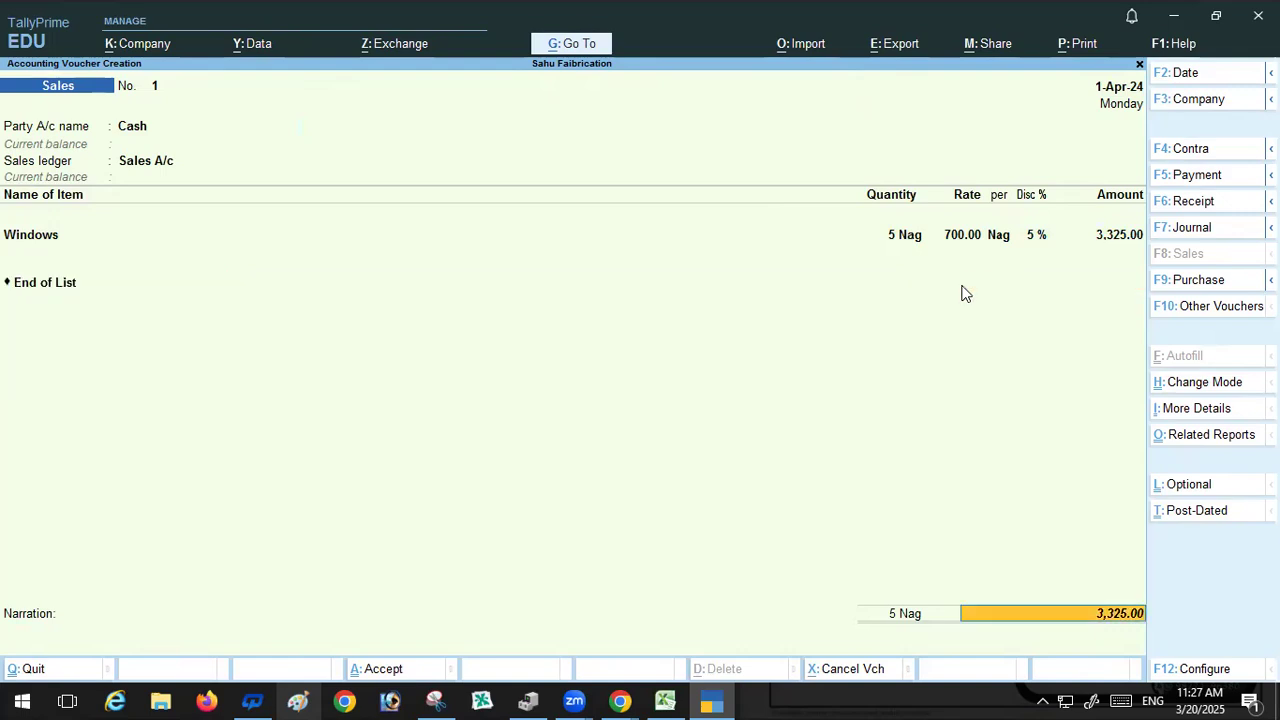
pyautogui.press('Return')
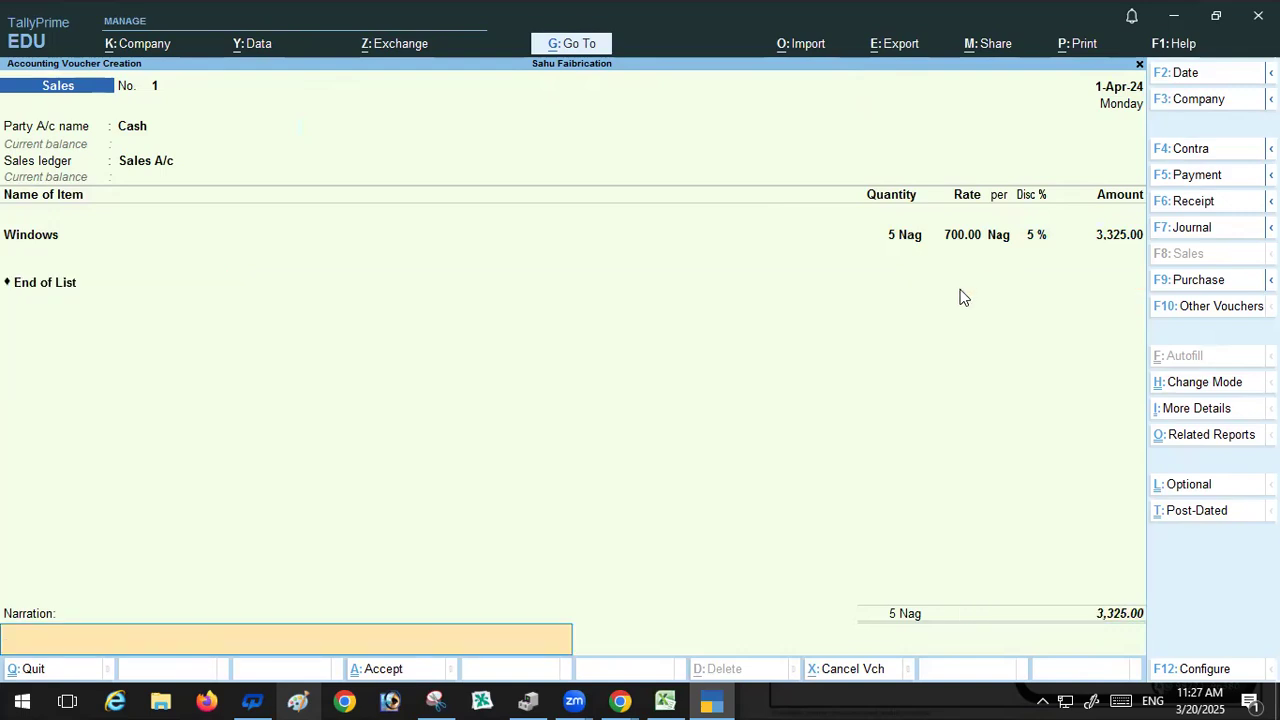
pyautogui.press('Return')
pyautogui.press('Return')
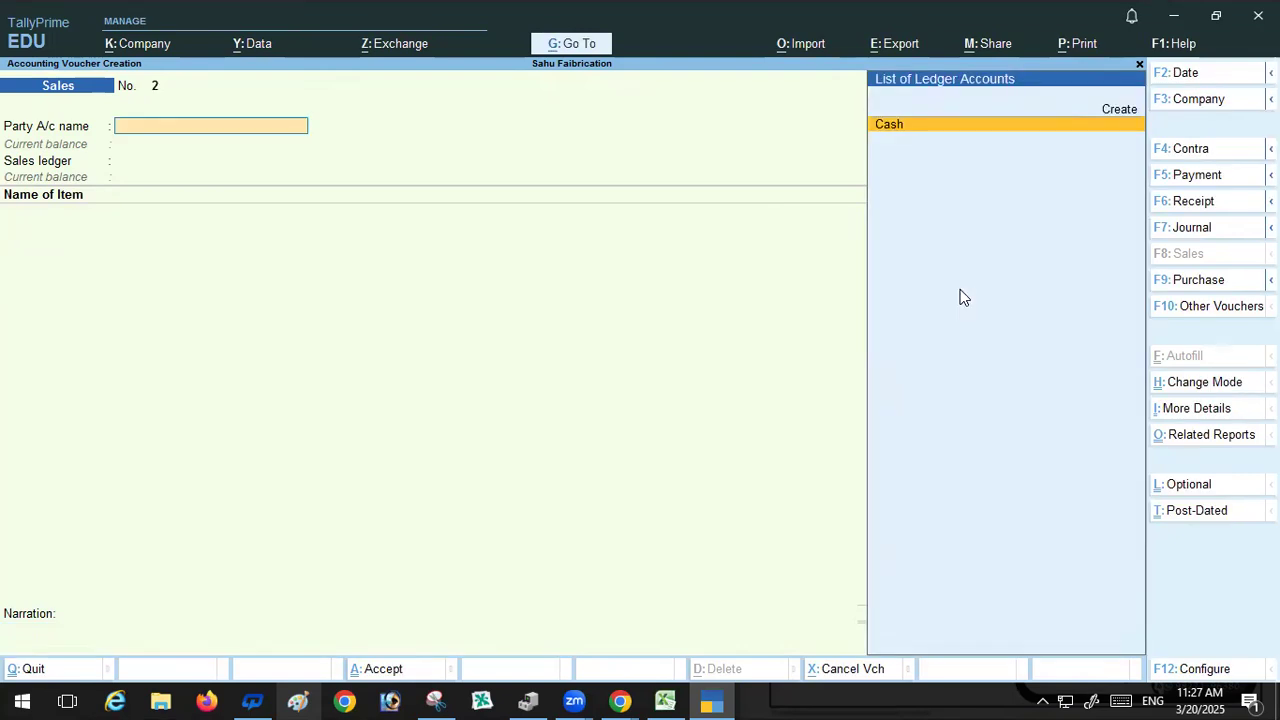